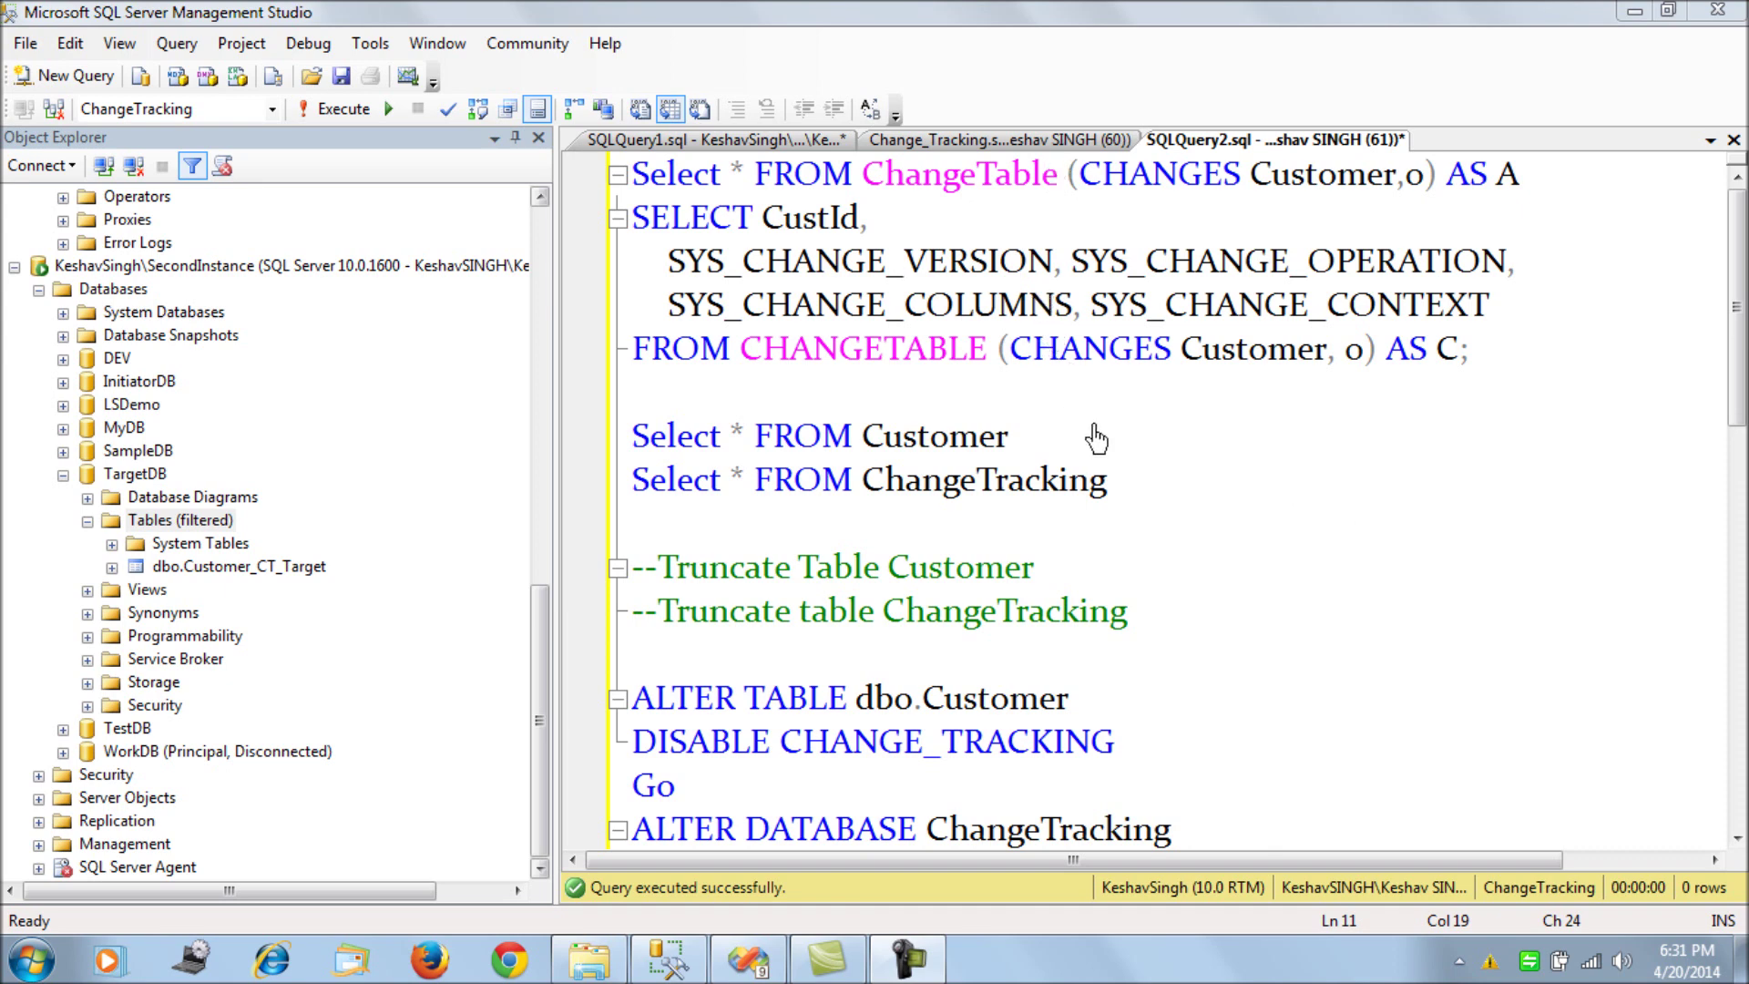
- Review the database creation statement in the Change_Tracking script and locate the ChangeTracking database and its tables on the first server instance
click(1020, 142)
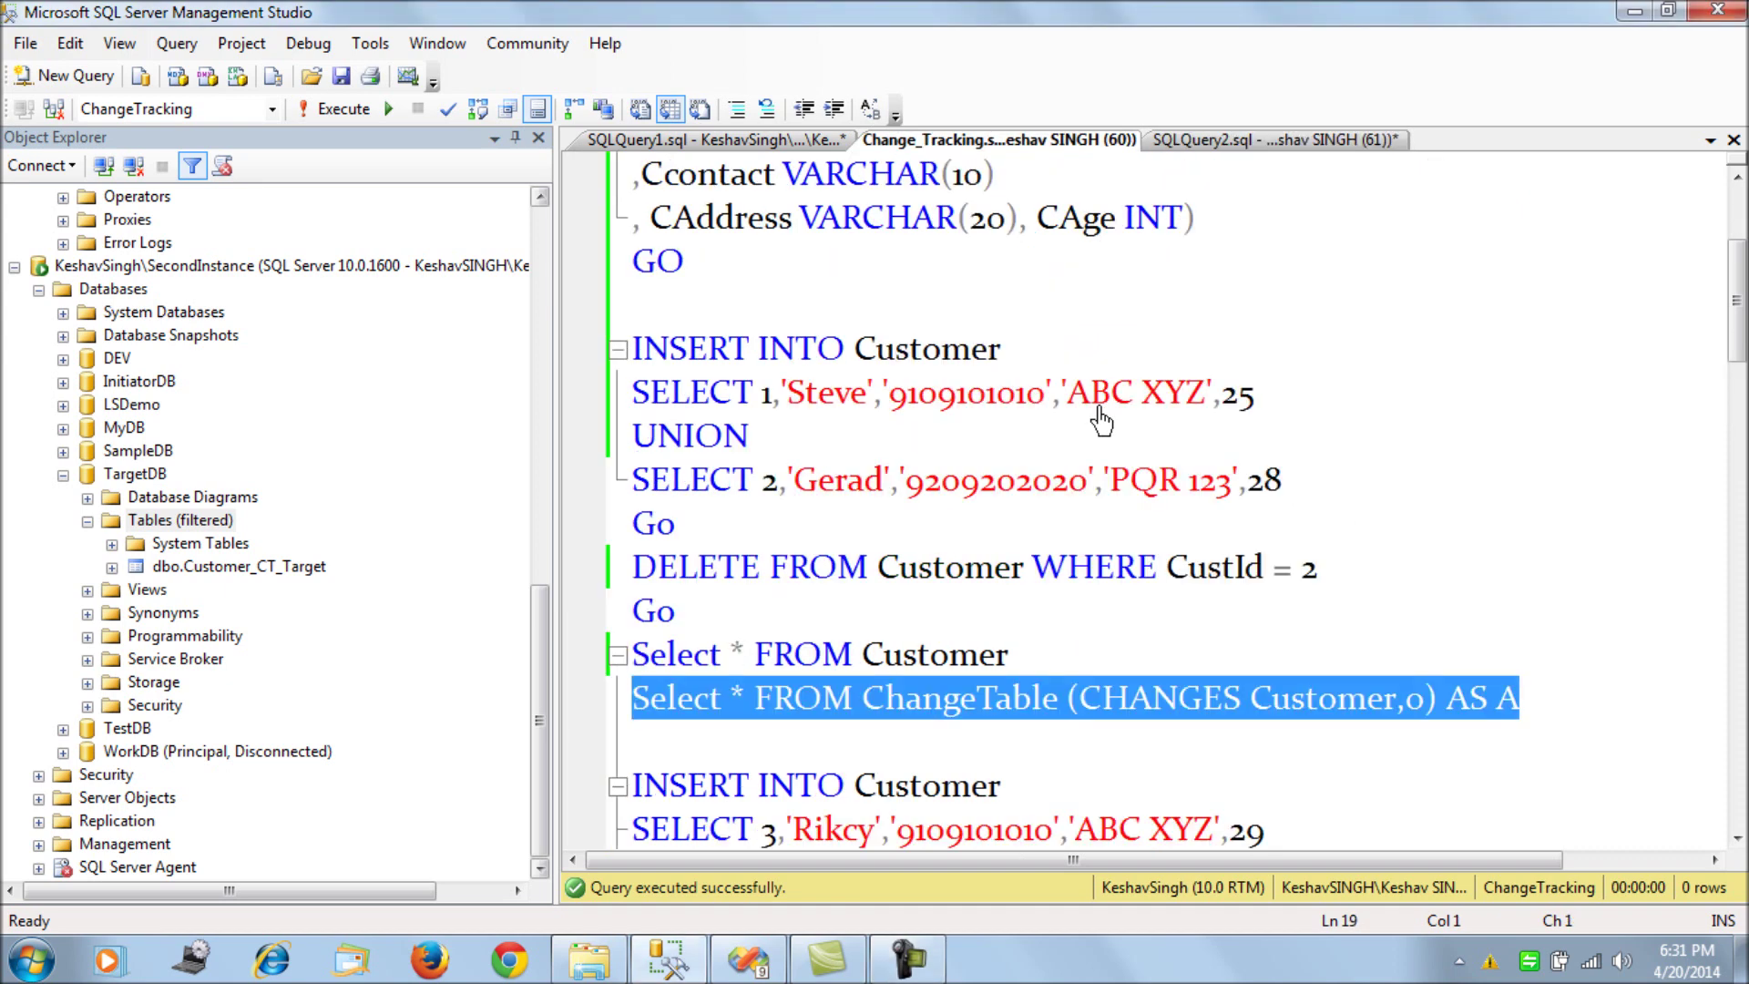
scroll(1102, 421, up, 2)
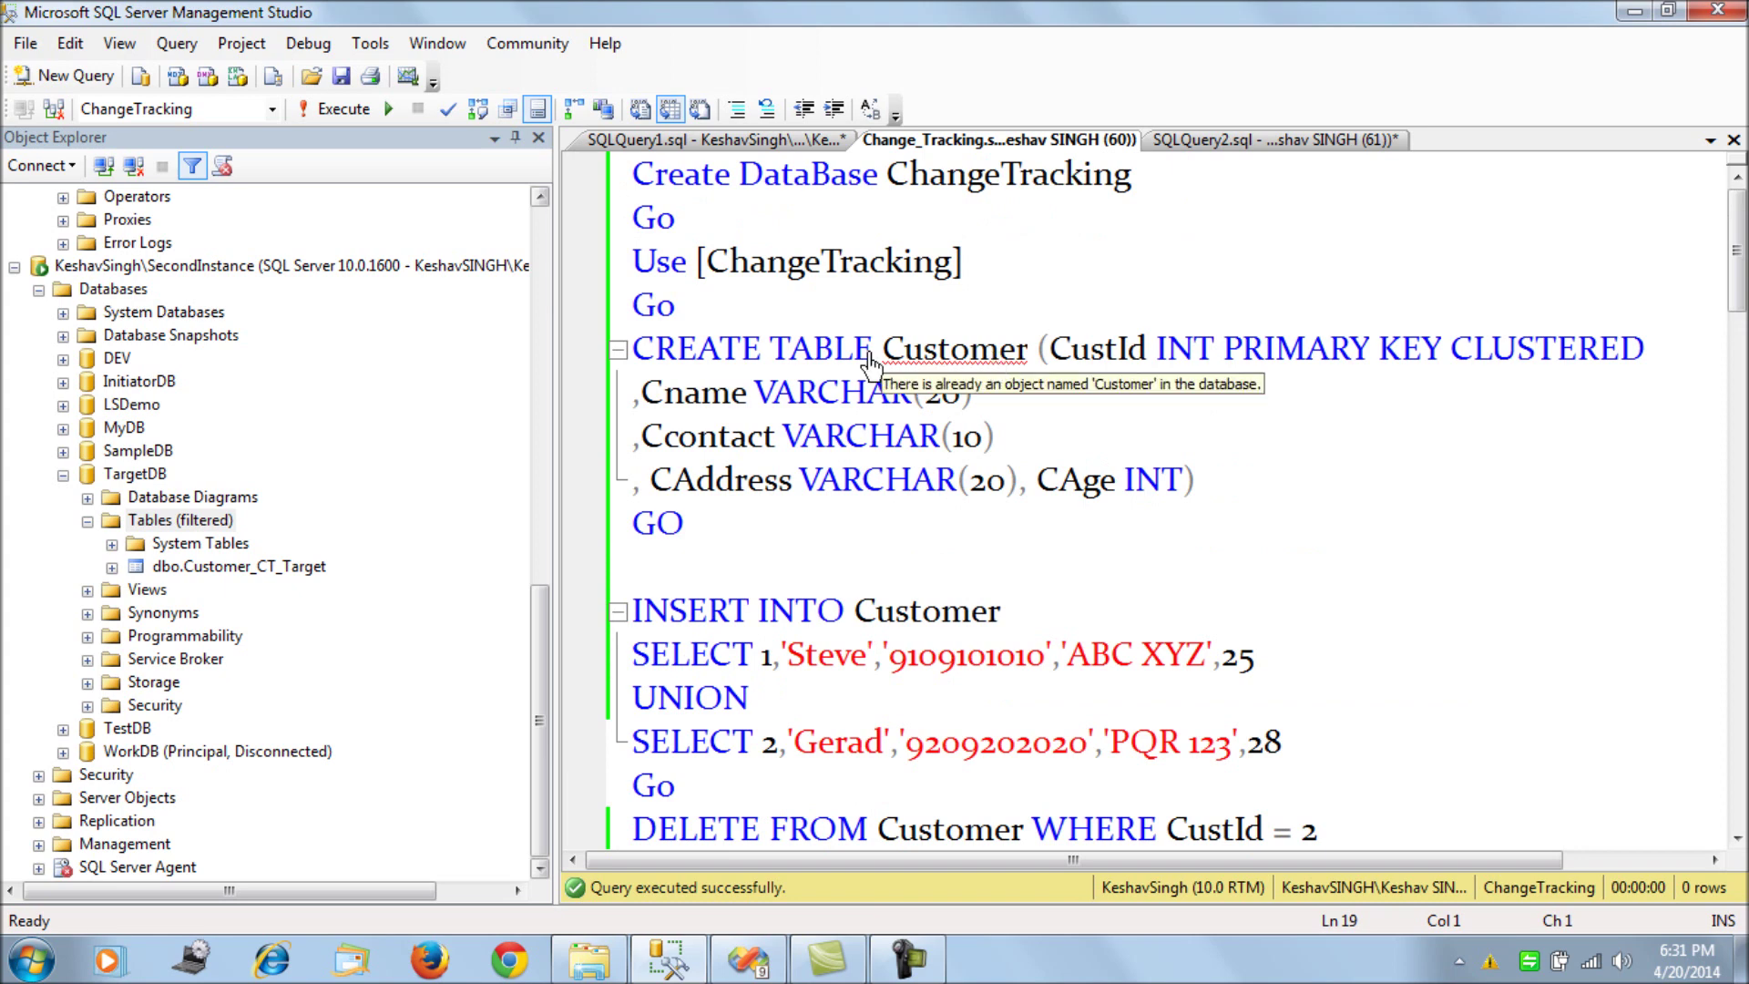
click(700, 219)
key(ctrl+shift+Home)
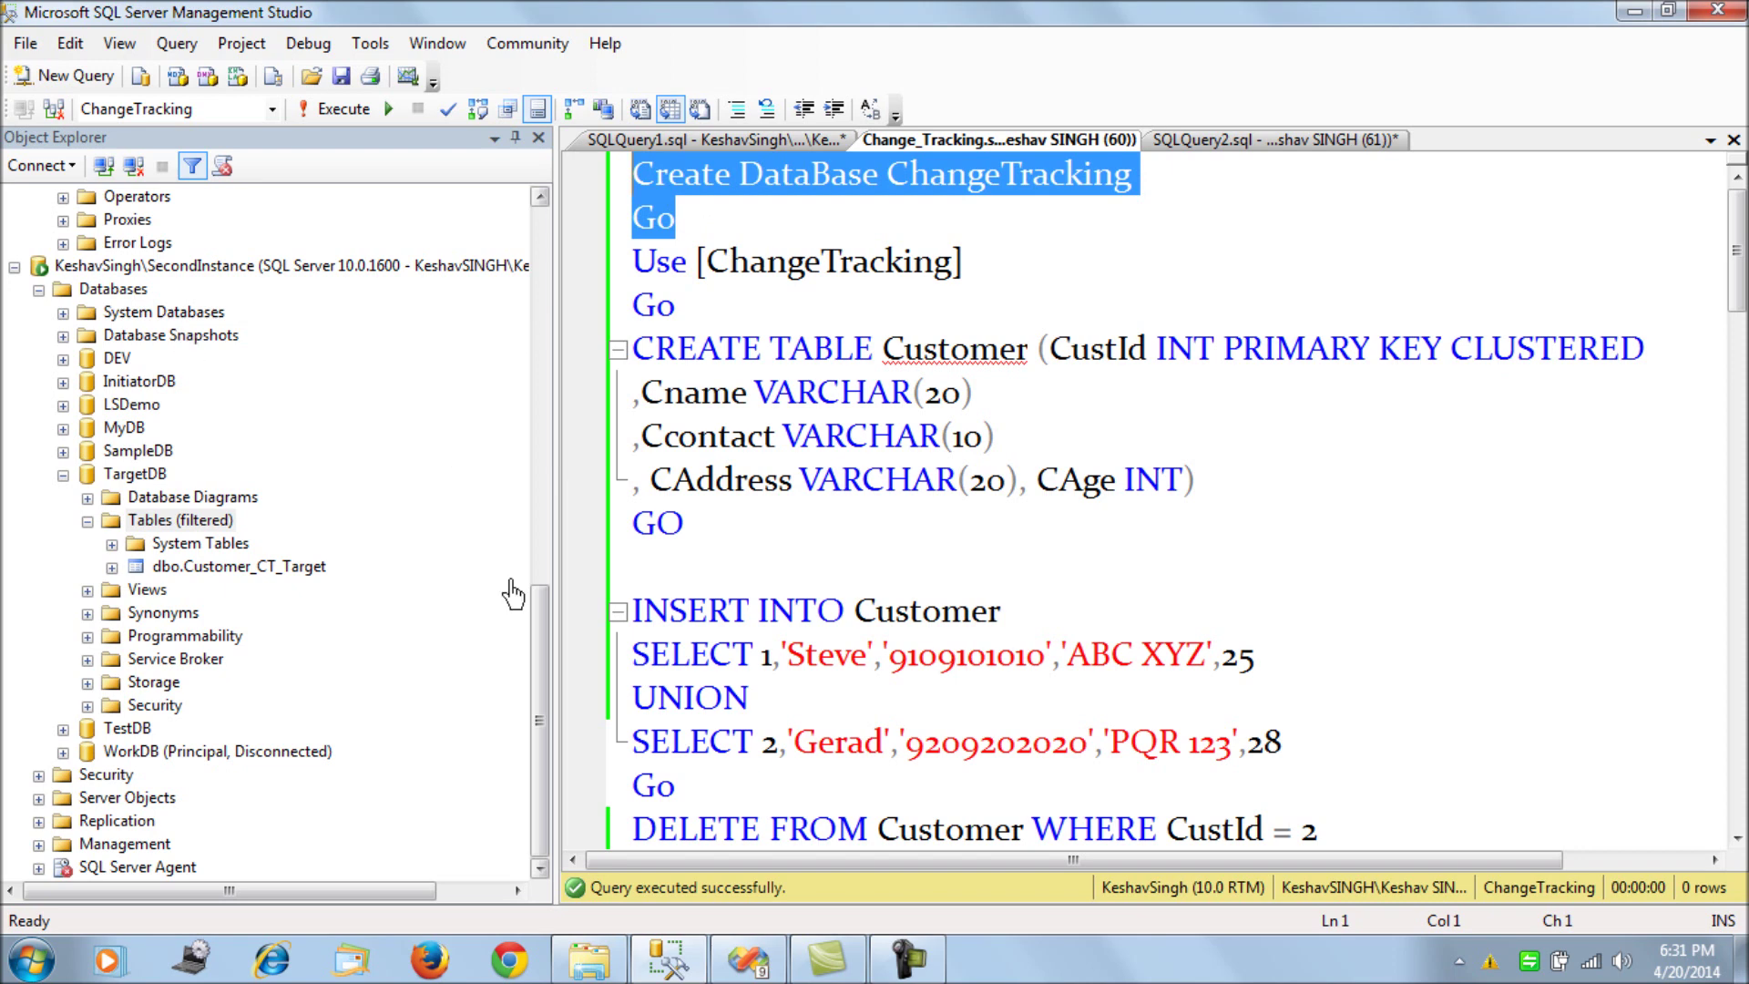
drag(538, 629, 572, 255)
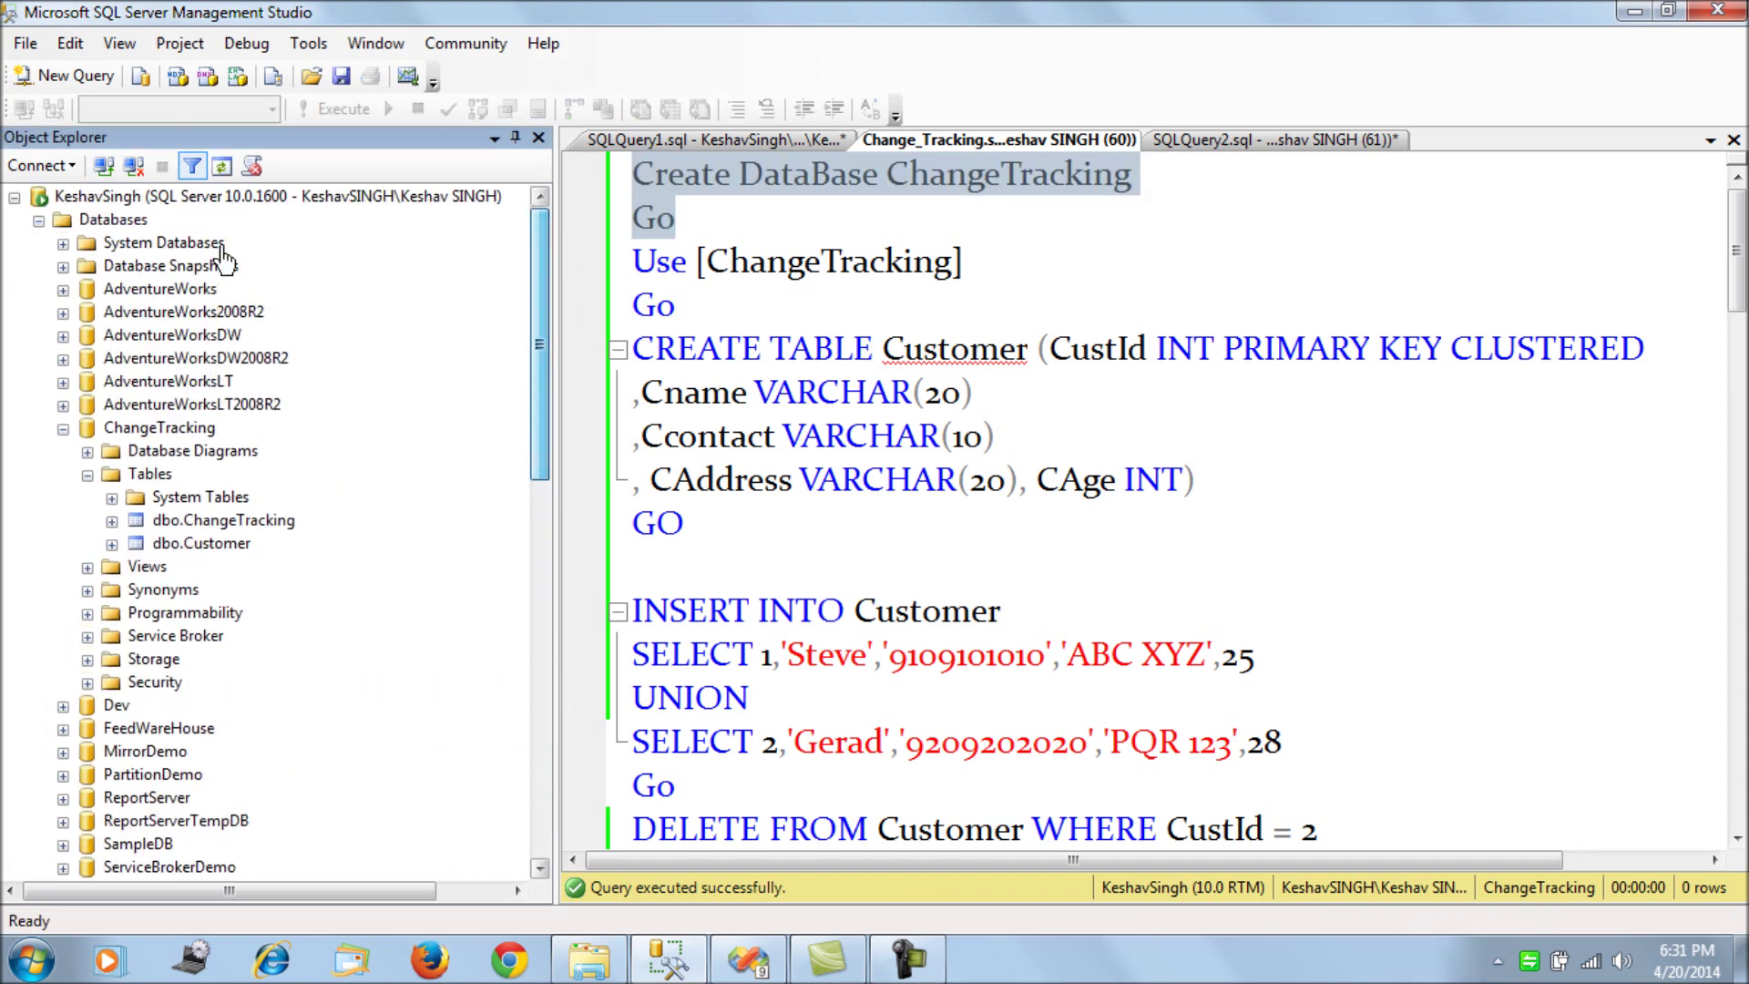
click(195, 197)
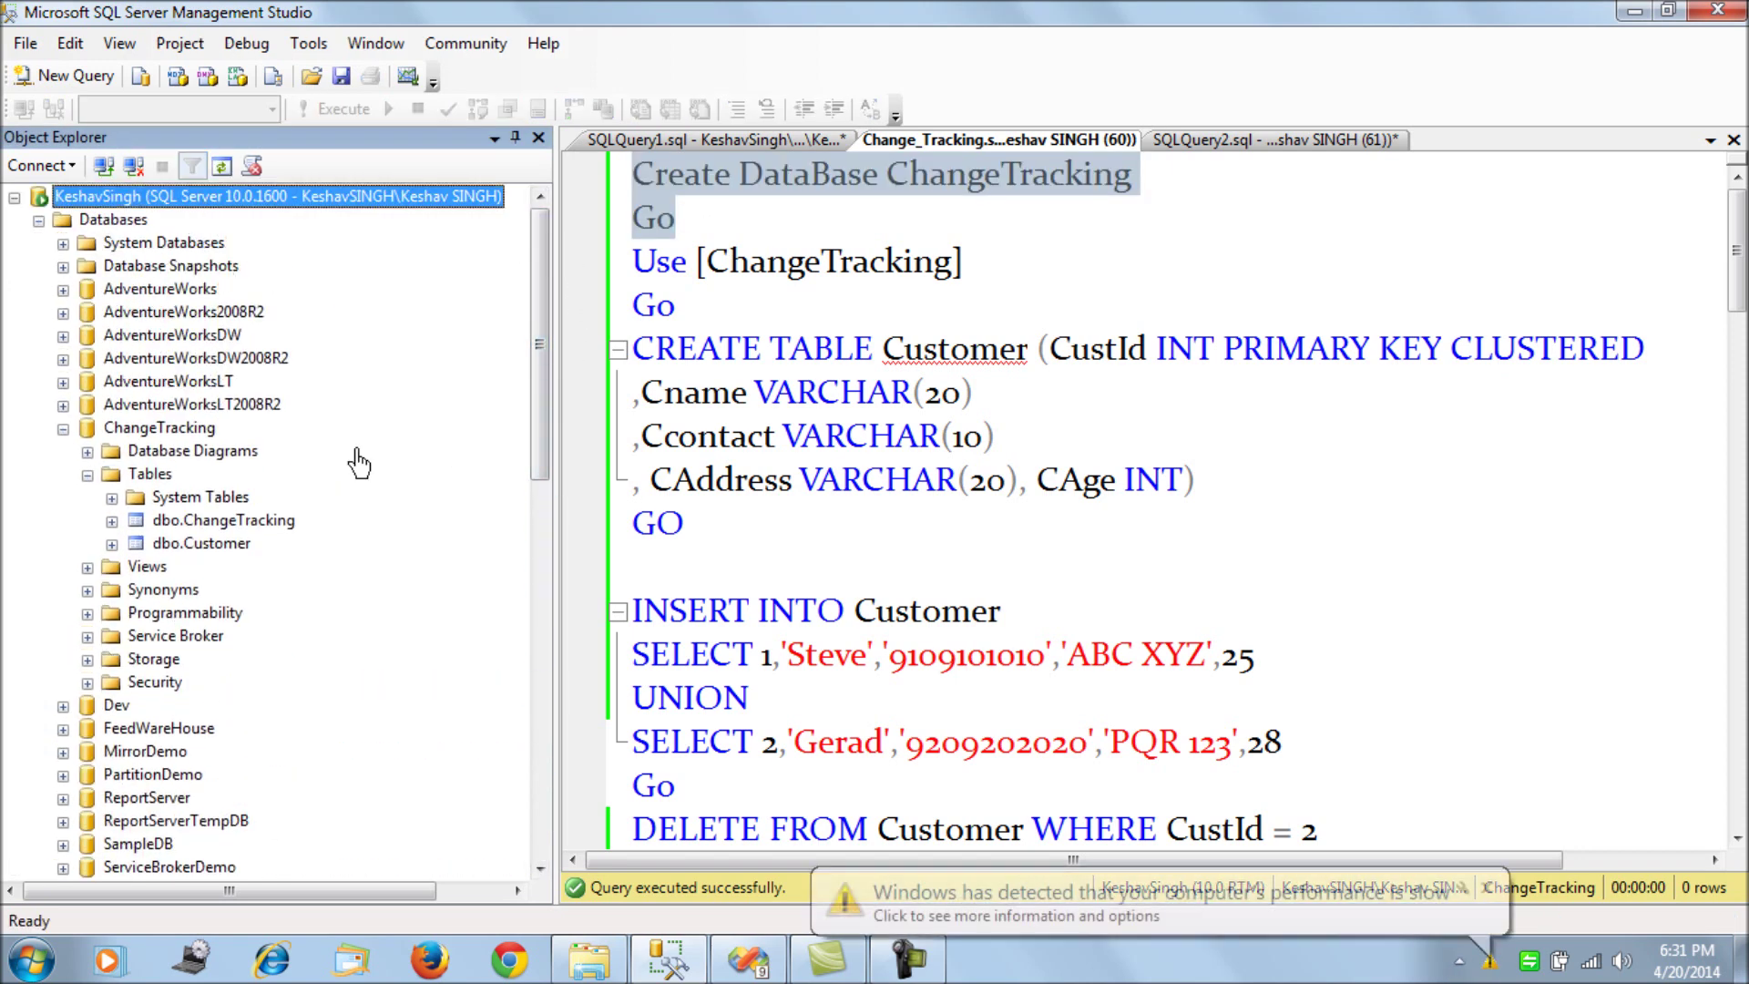
click(209, 520)
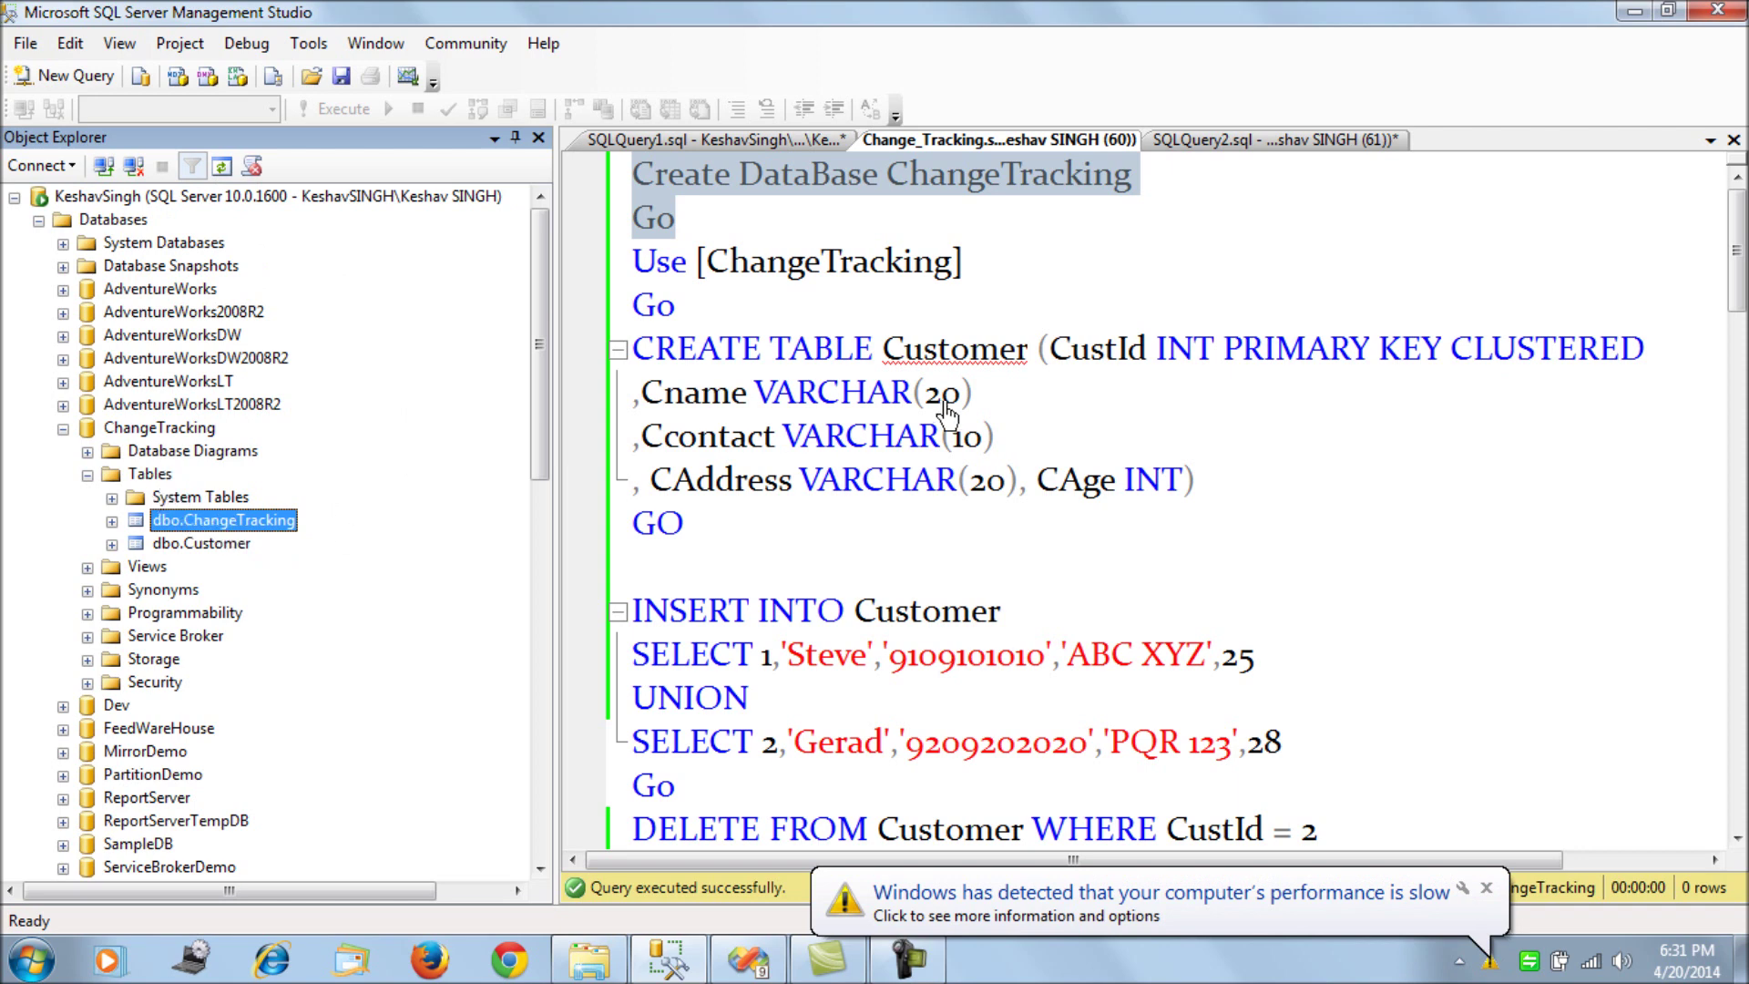
- Examine the CREATE TABLE statement for Customer and locate the ChangeTracking database that holds the table
click(948, 360)
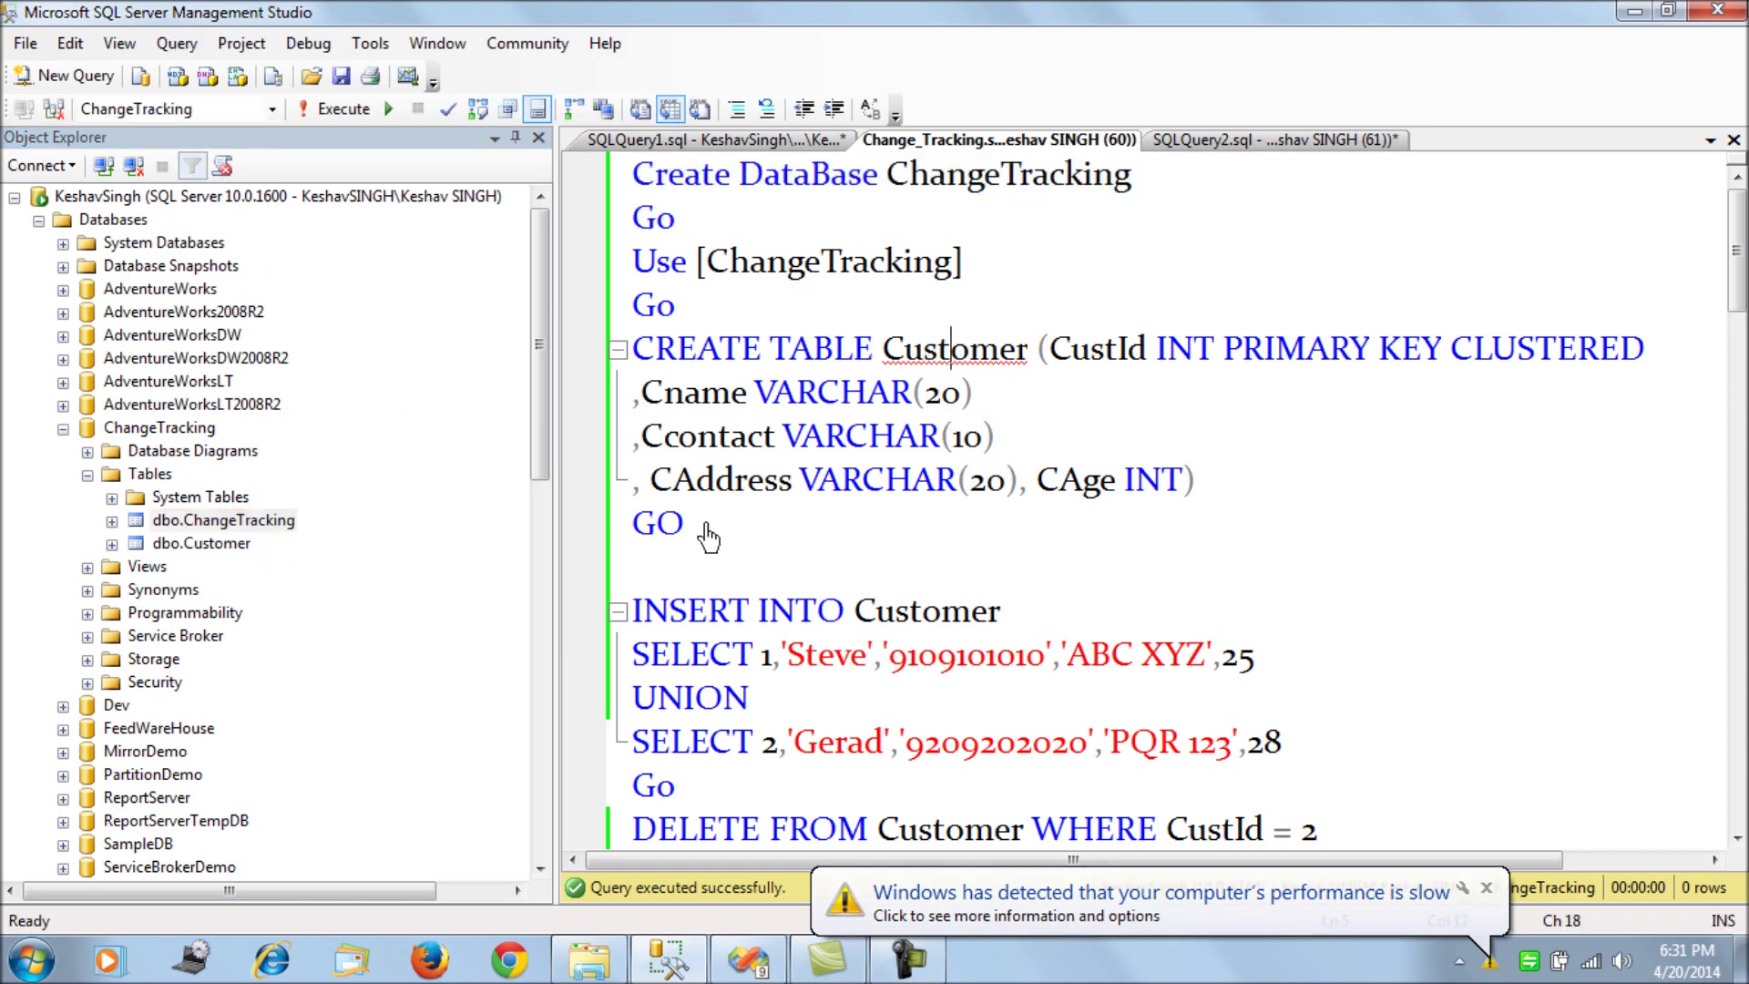
drag(711, 533, 632, 353)
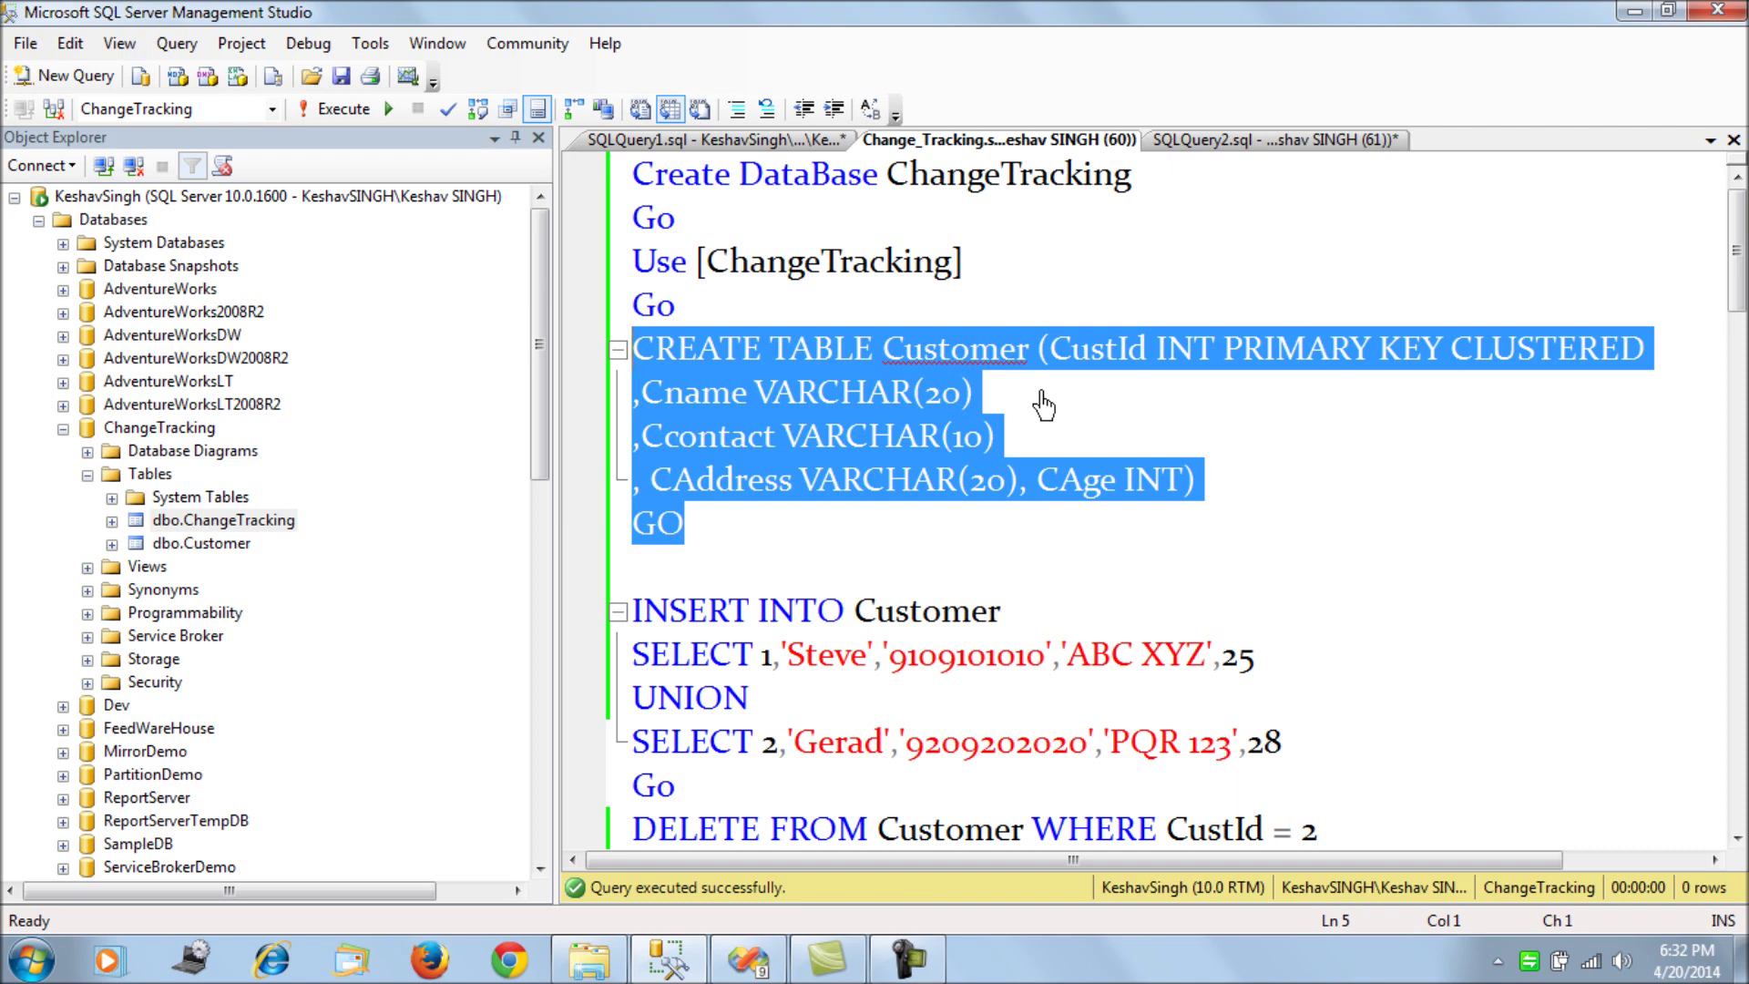
drag(742, 524, 645, 356)
click(747, 492)
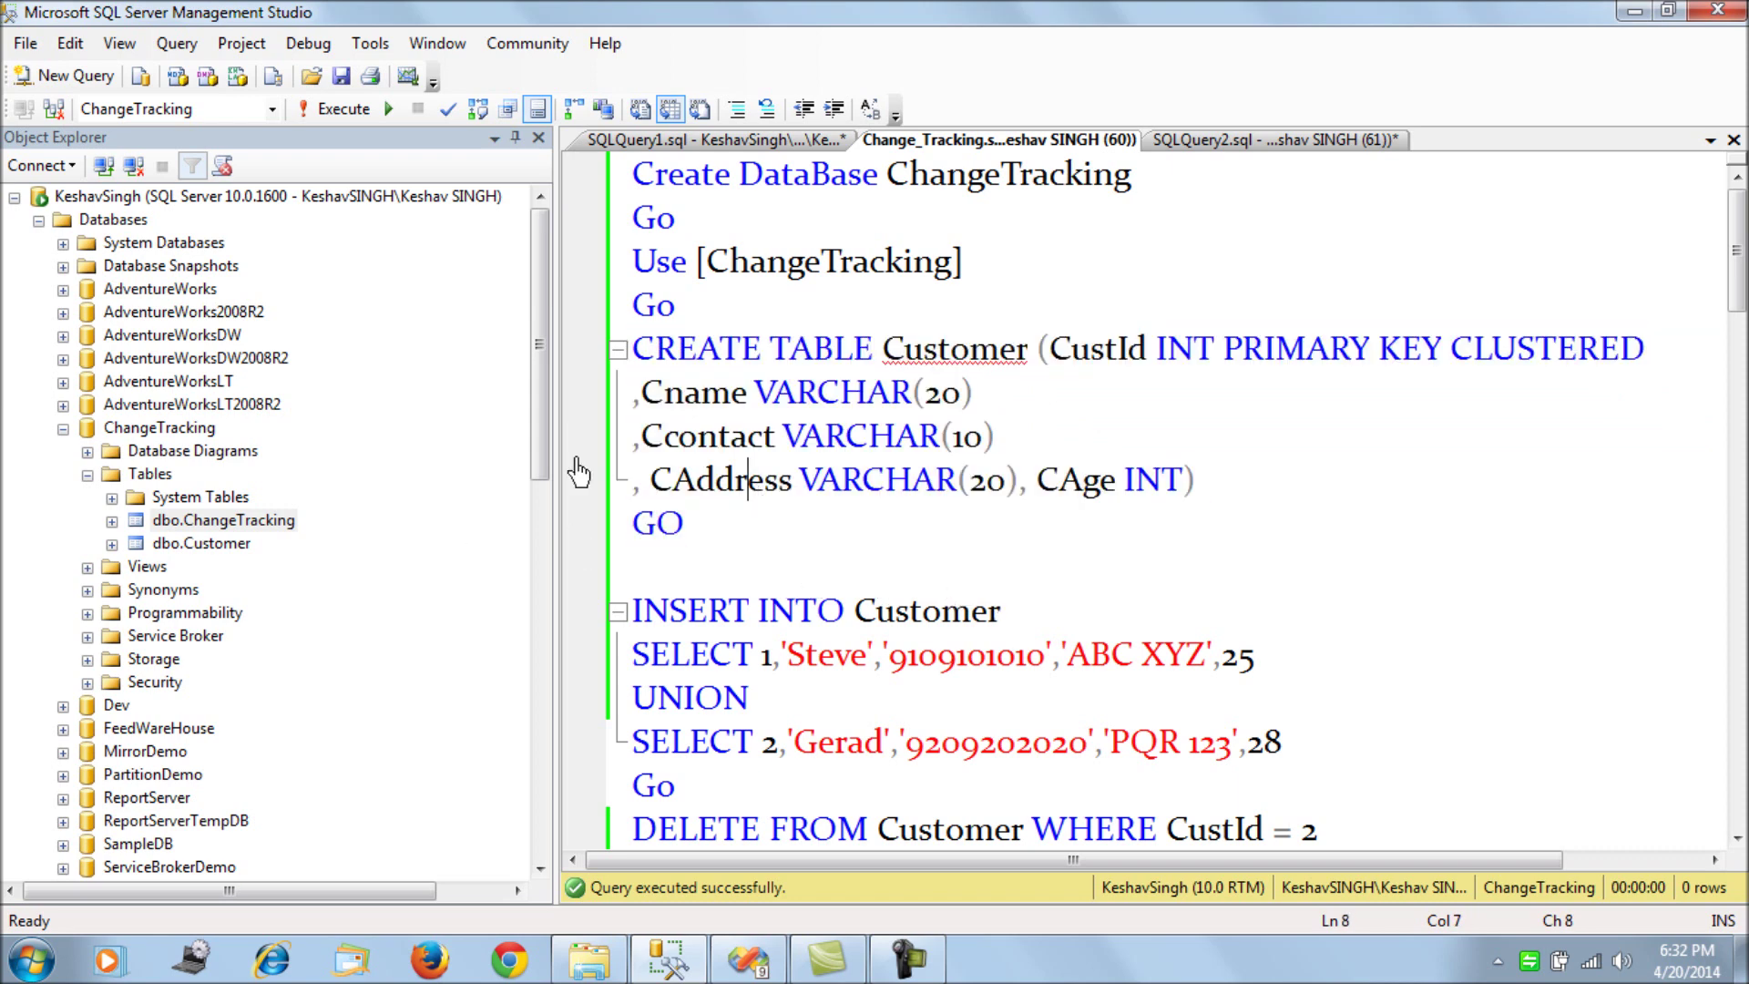
click(176, 446)
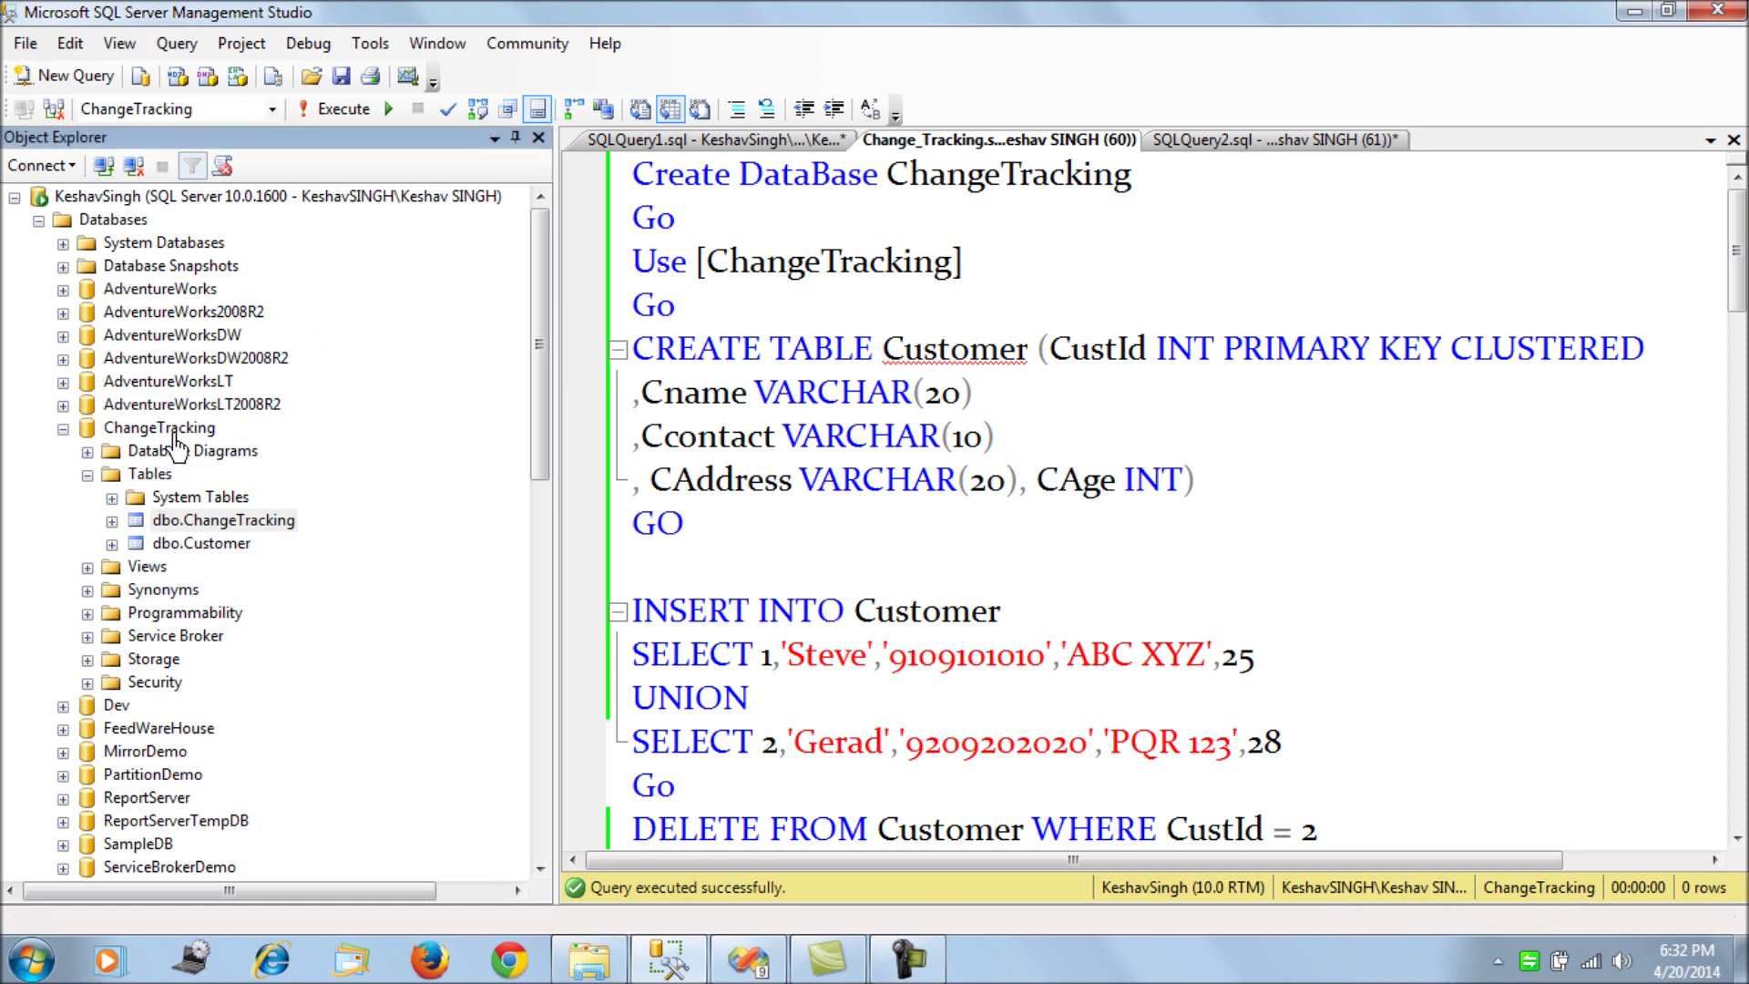
click(160, 429)
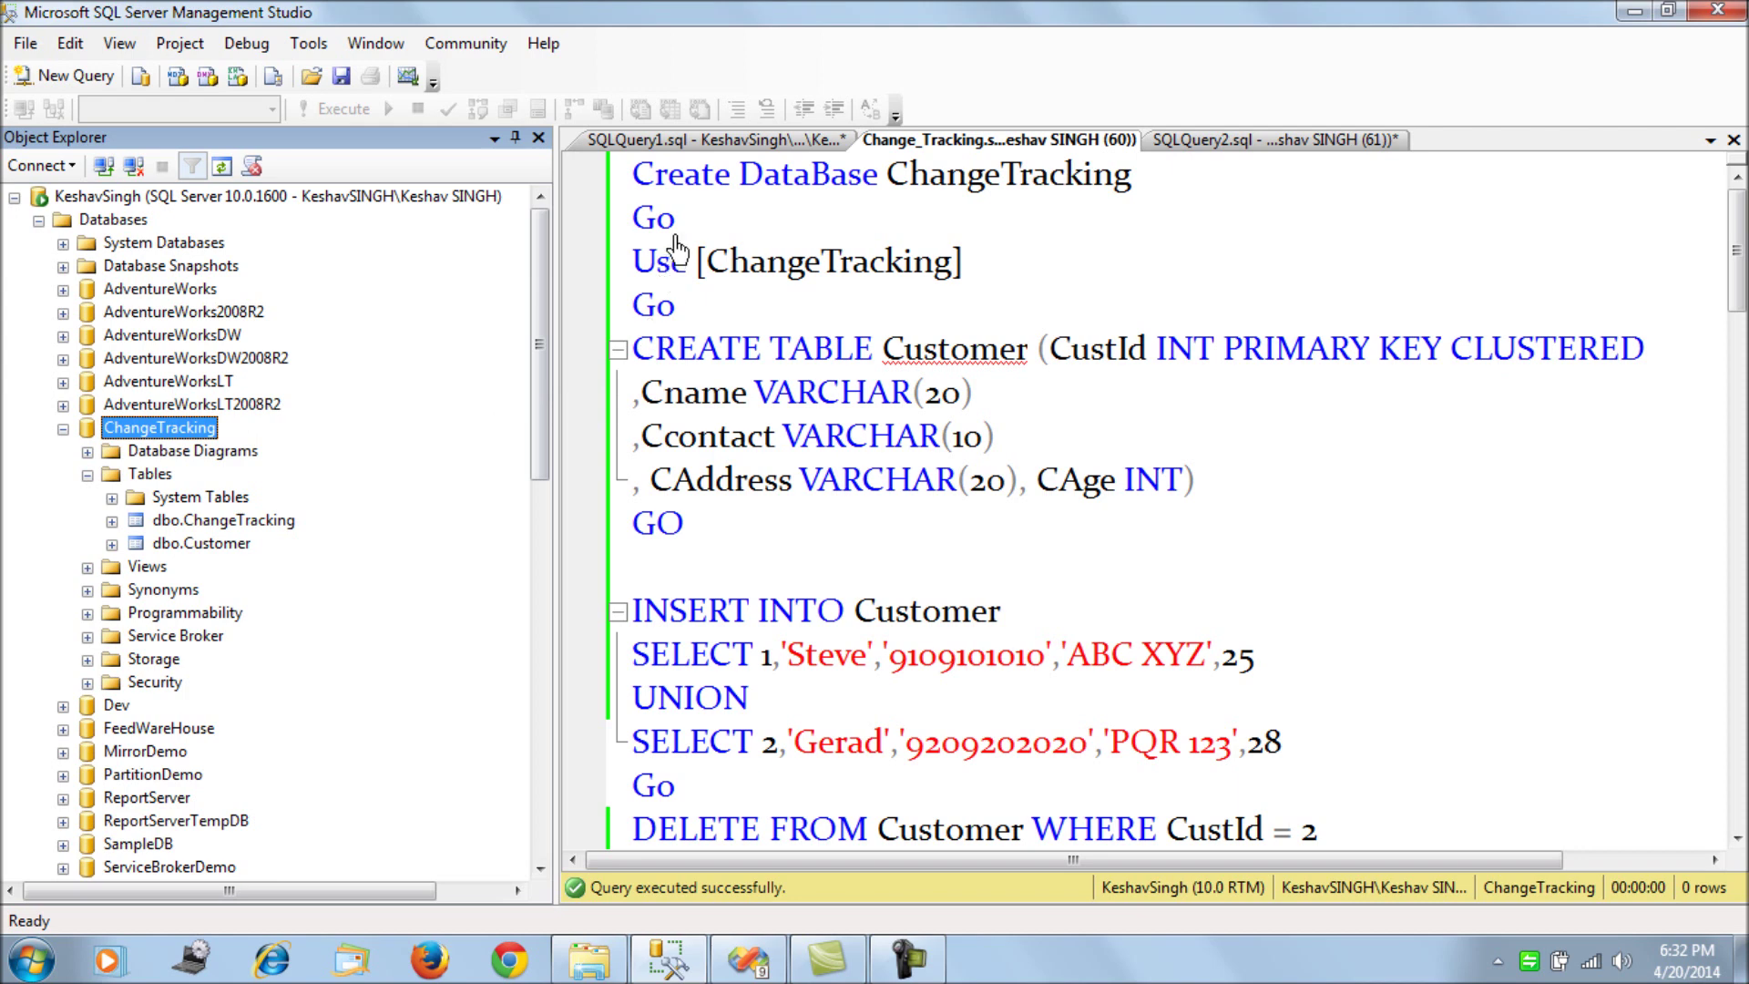
- Examine the Customer_CT_Target table definition in SQLQuery1.sql and locate the TargetDB database on SecondInstance
click(706, 139)
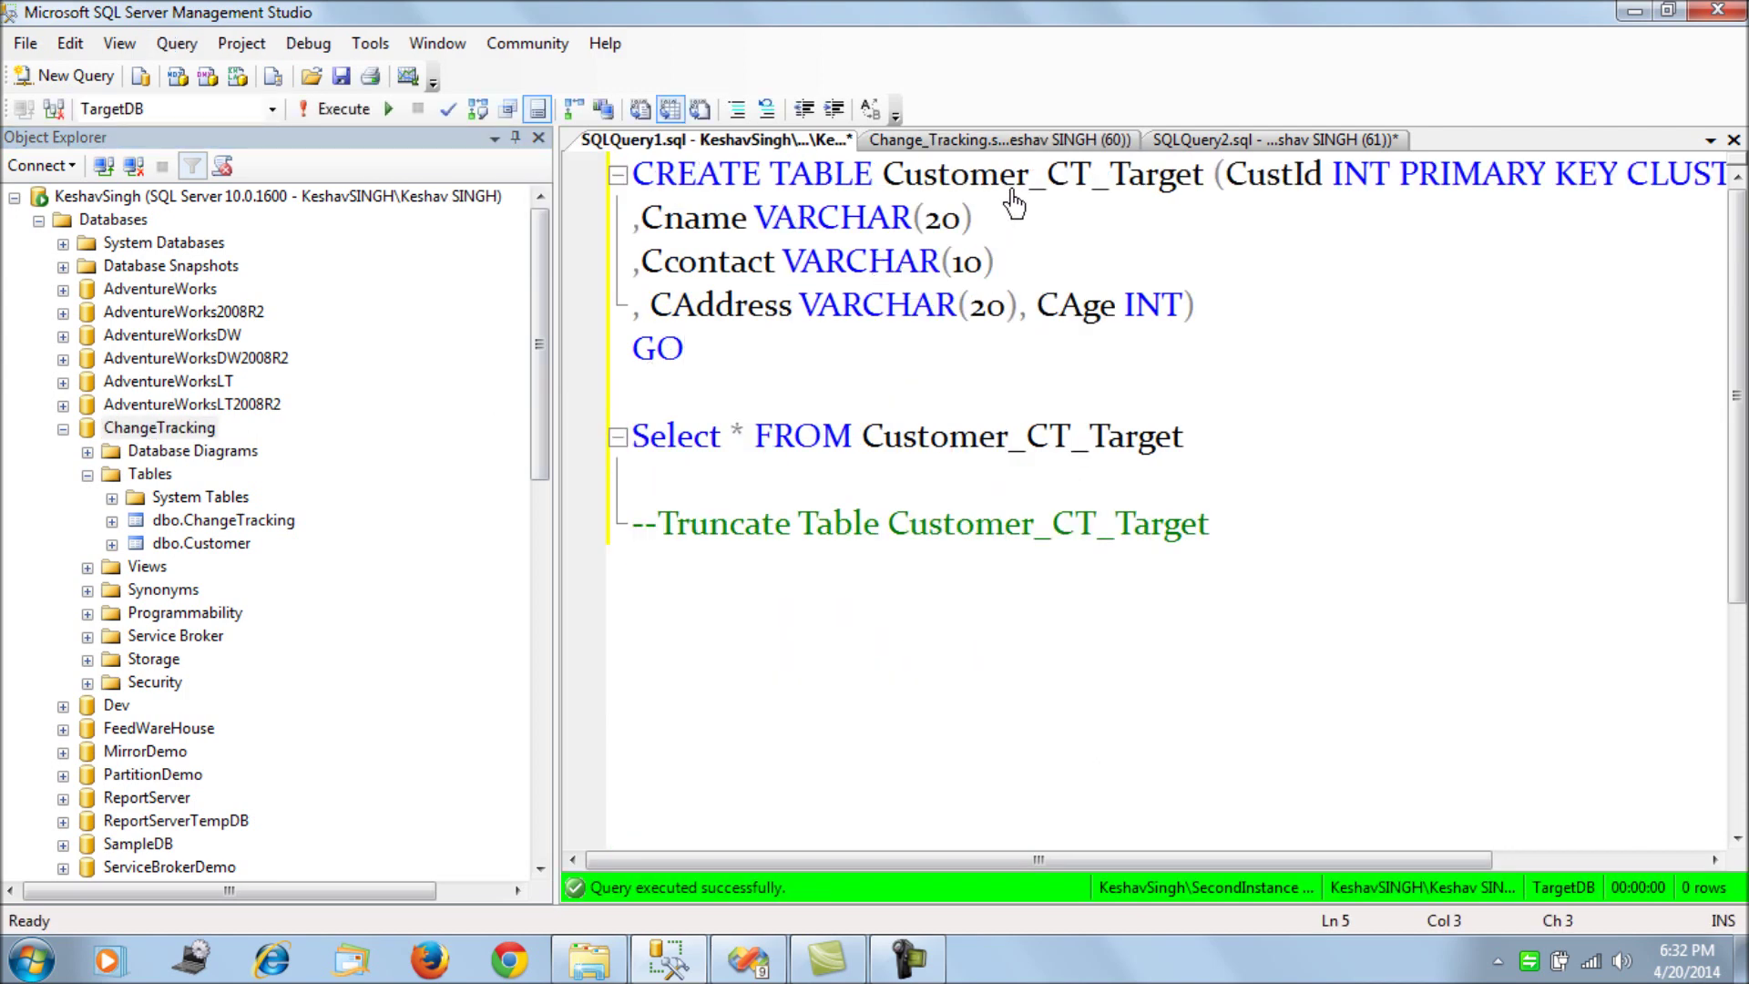
drag(1204, 178, 882, 180)
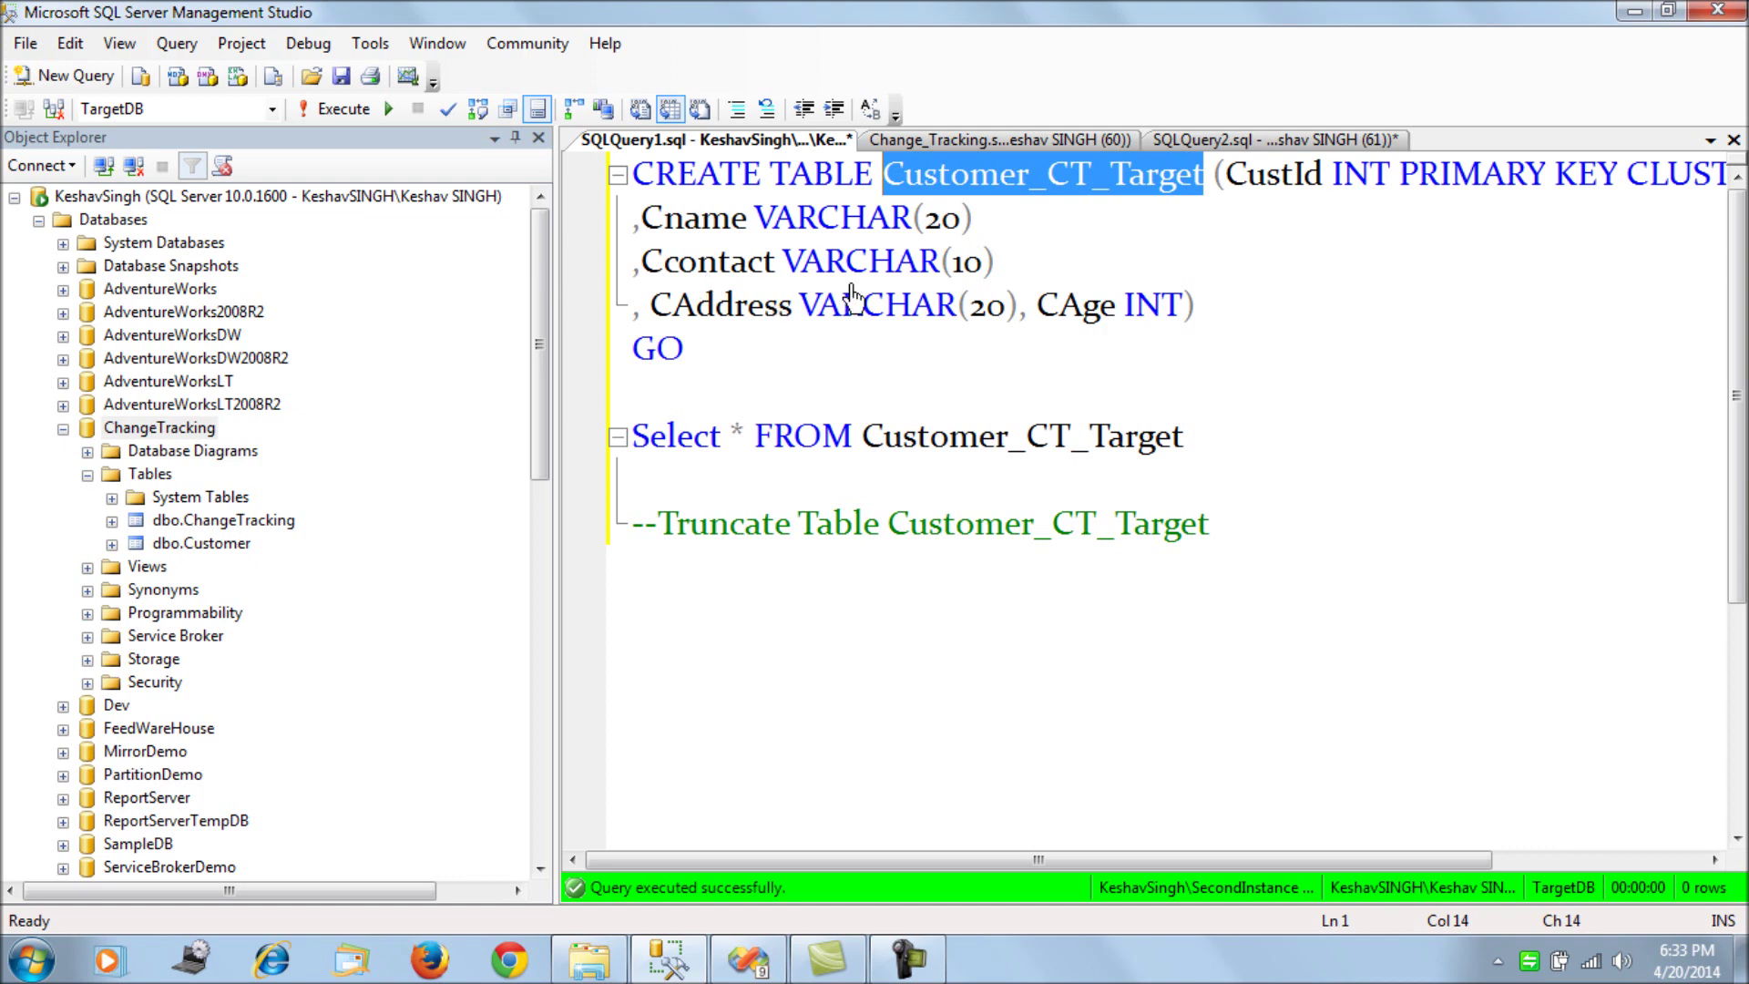
drag(715, 366, 610, 189)
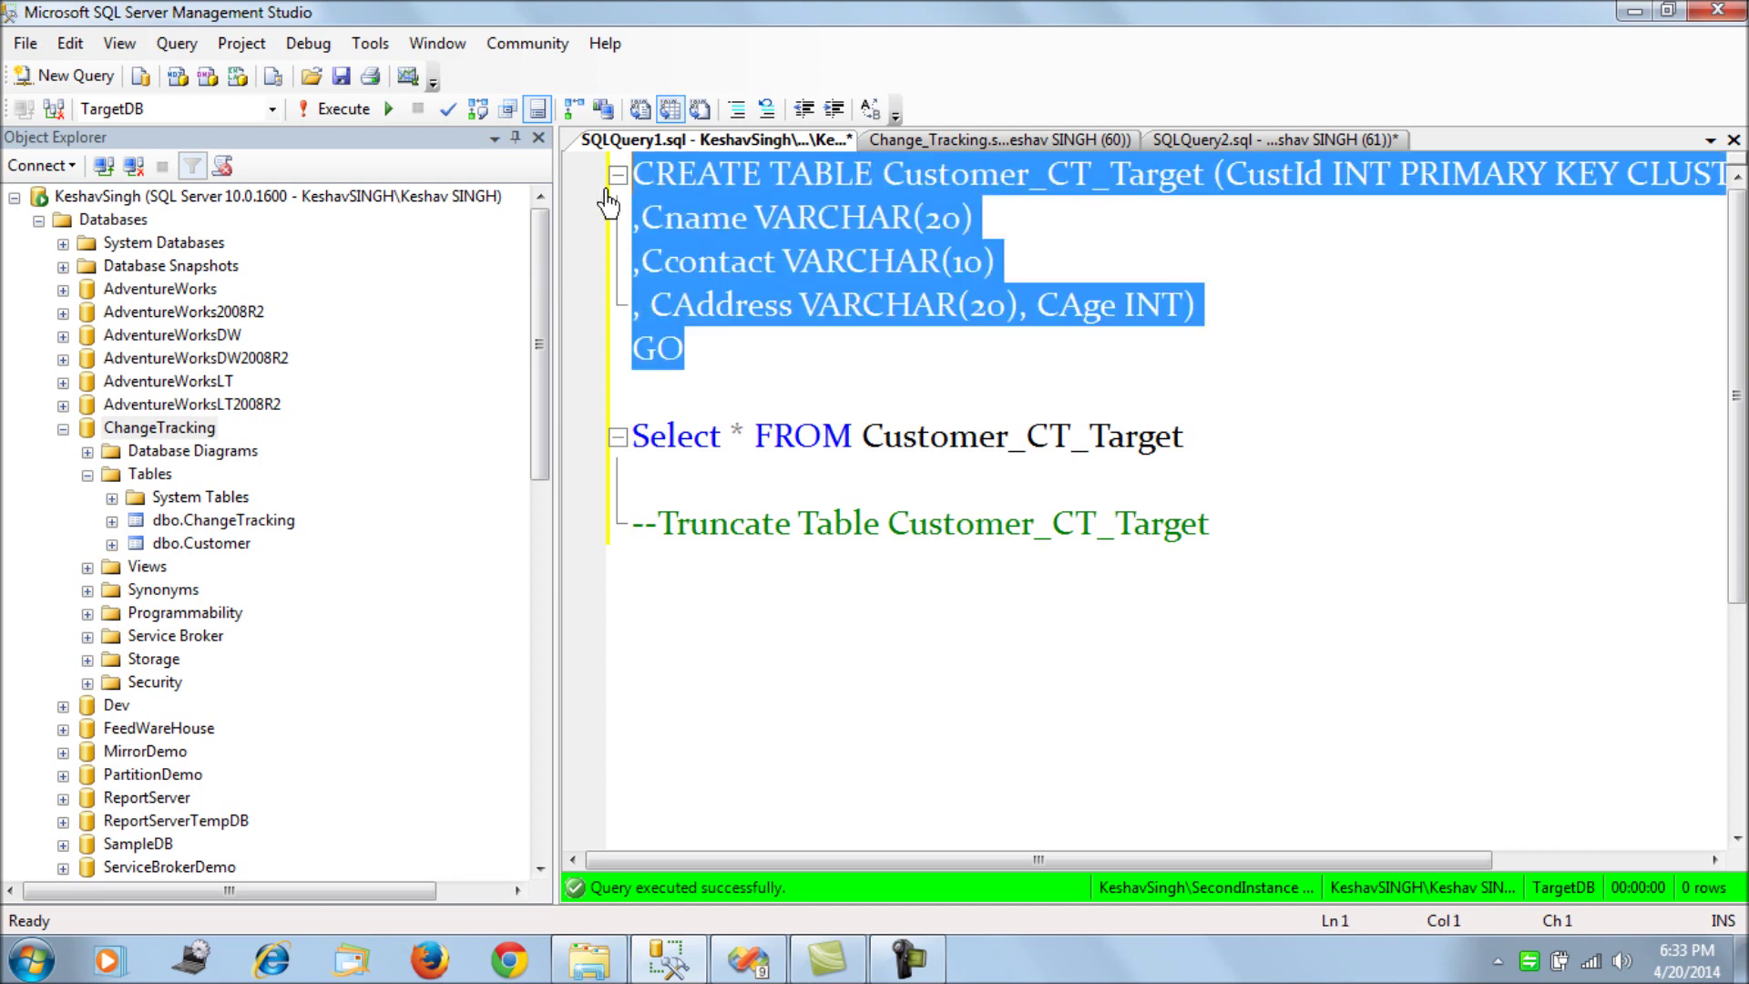
click(14, 197)
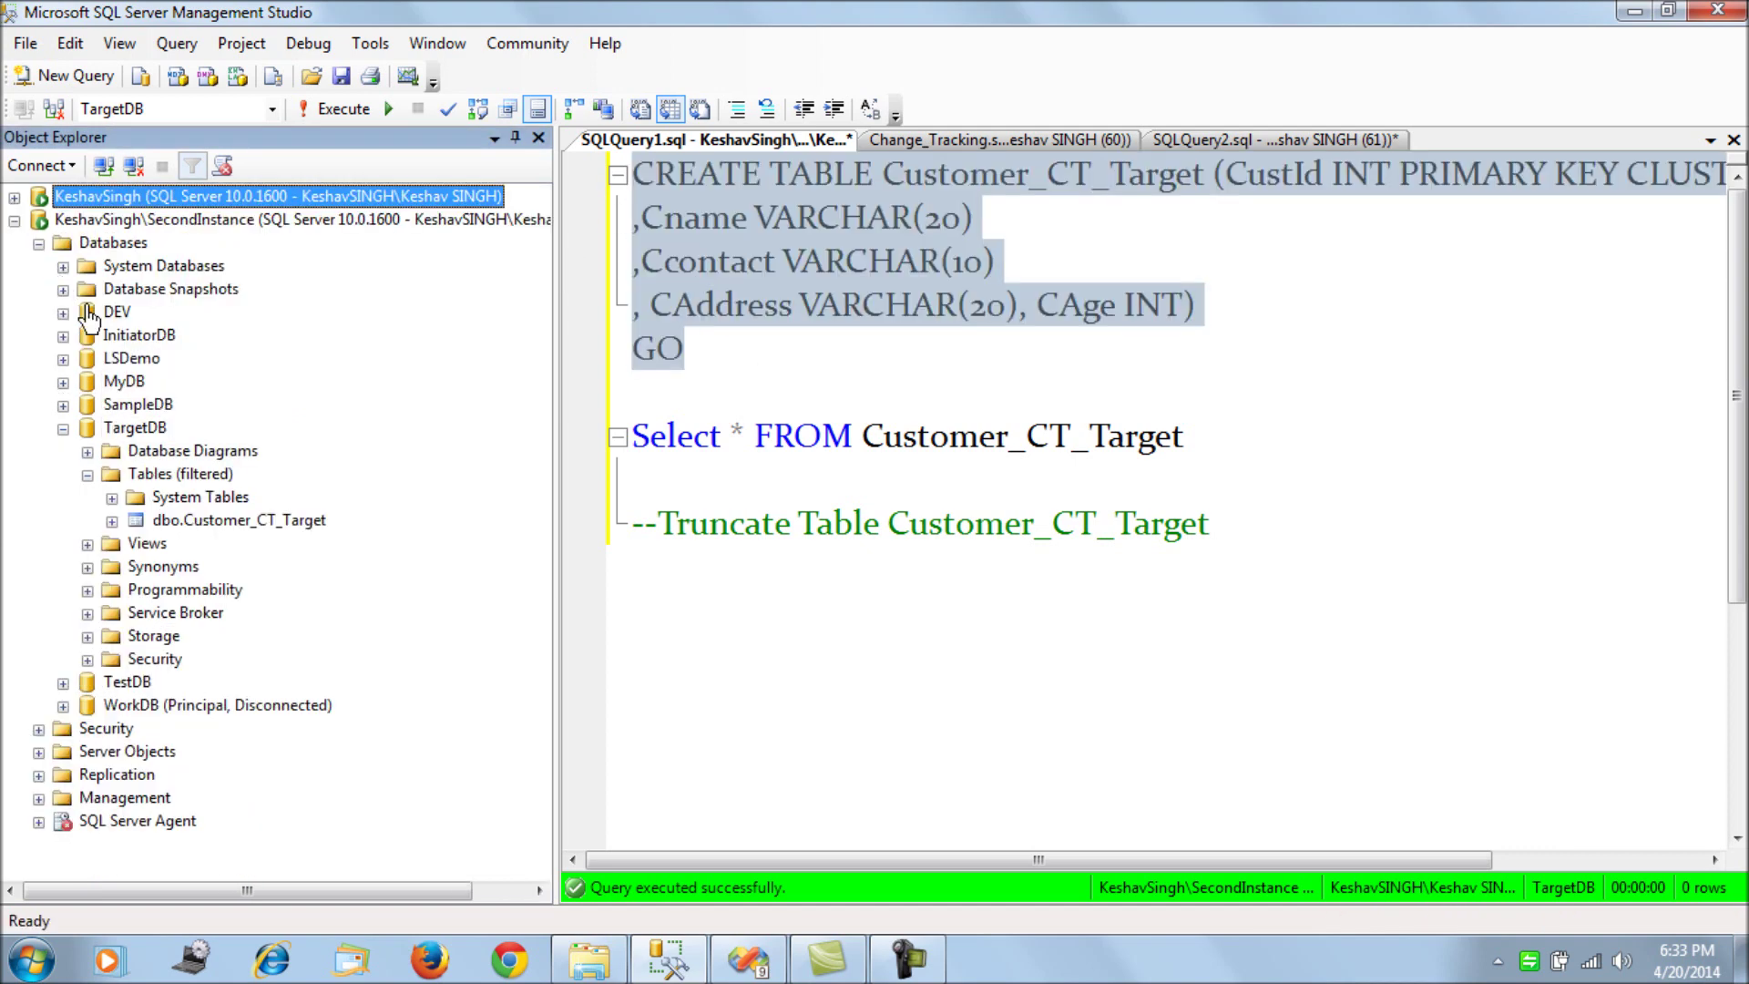
click(148, 435)
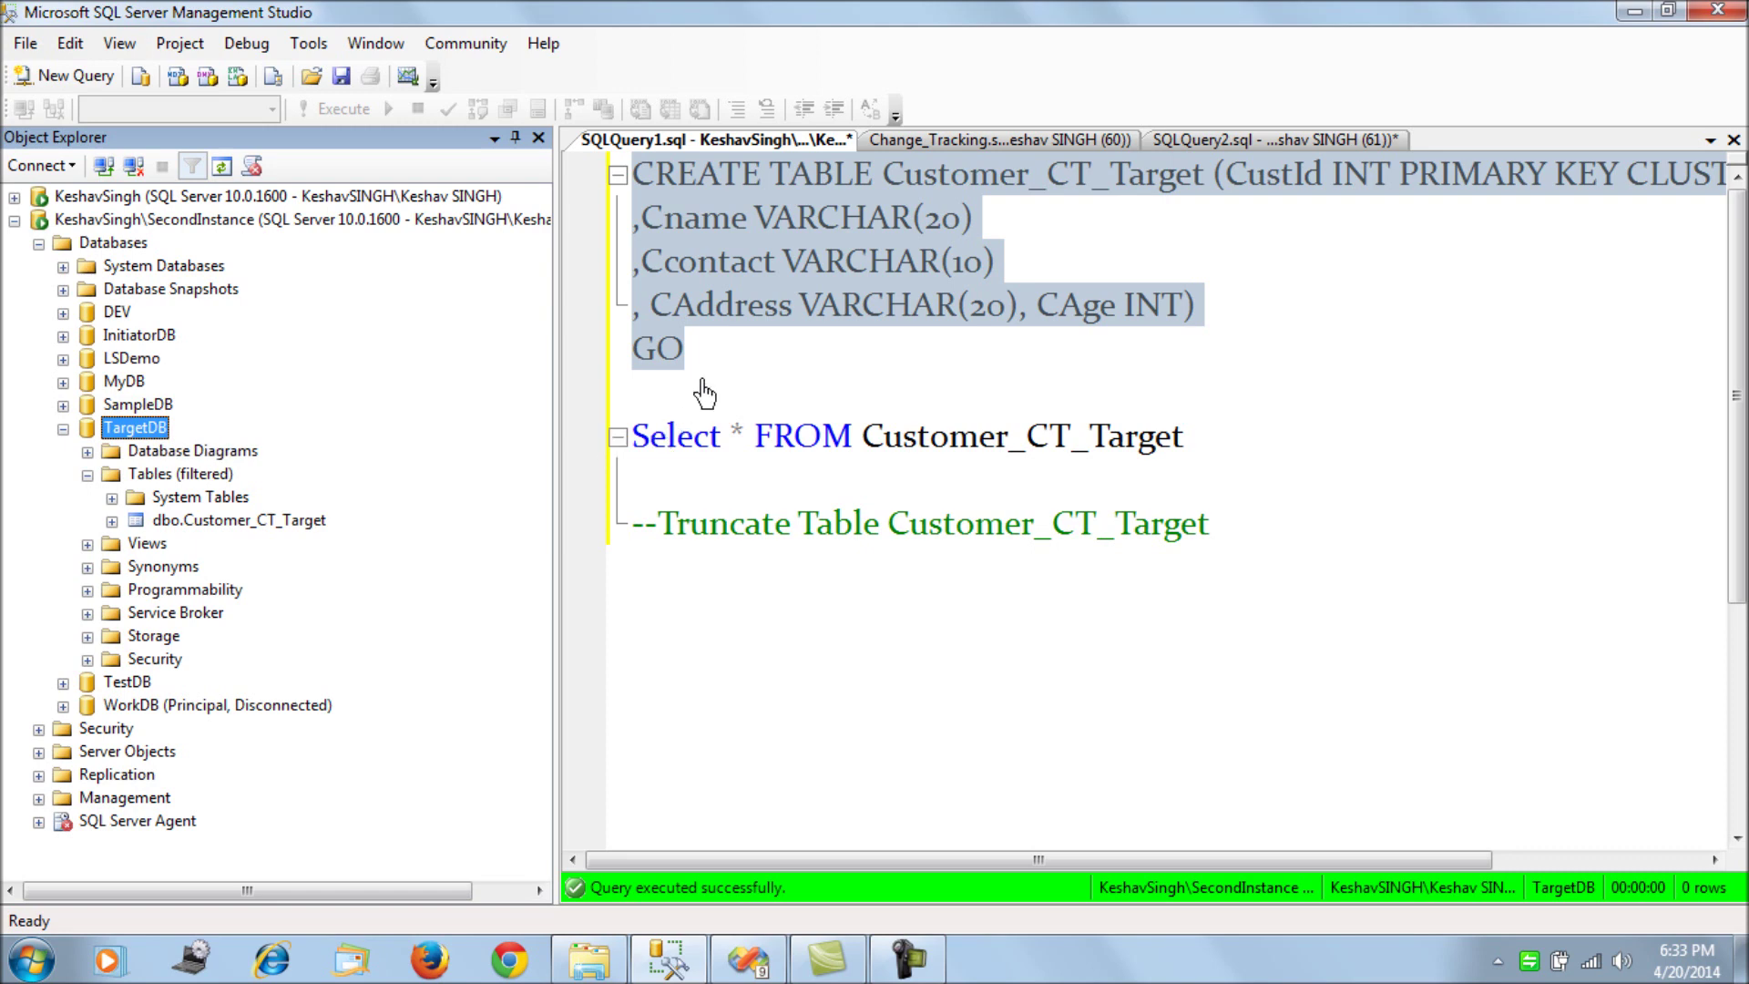
- Examine the Select query on Customer_CT_Target, and bring up the SQLQuery2.sql script
drag(1185, 439, 597, 441)
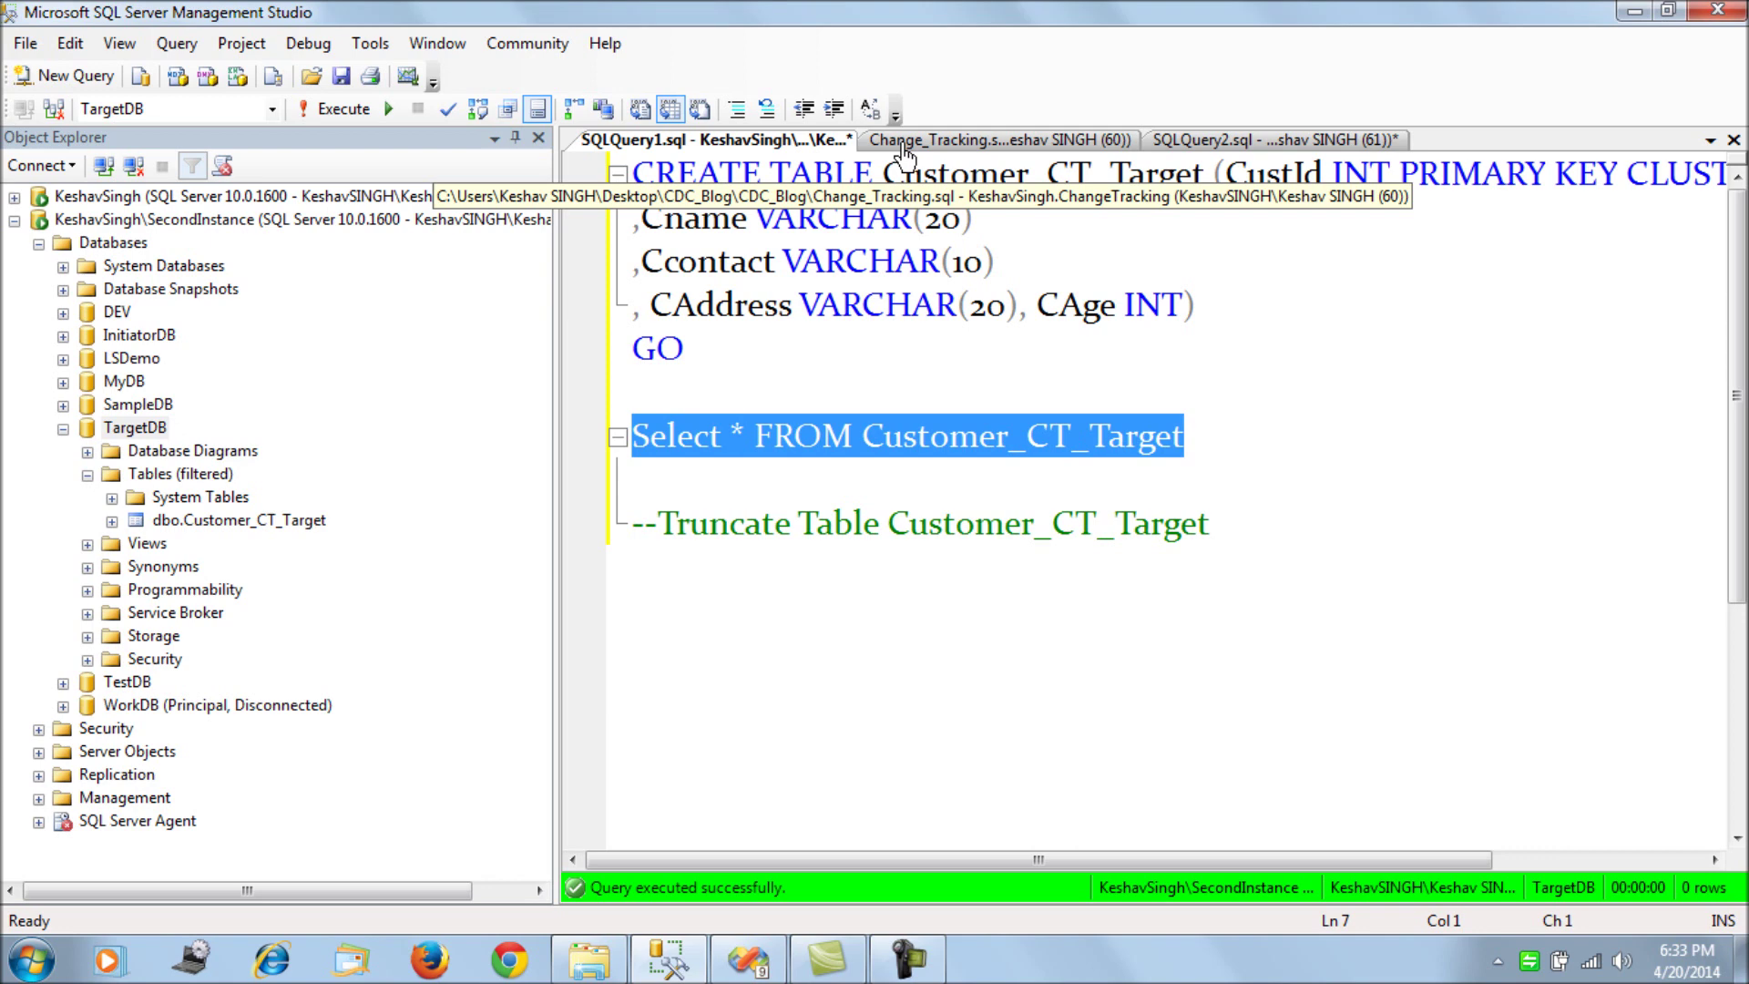
click(1089, 439)
drag(1203, 441, 625, 443)
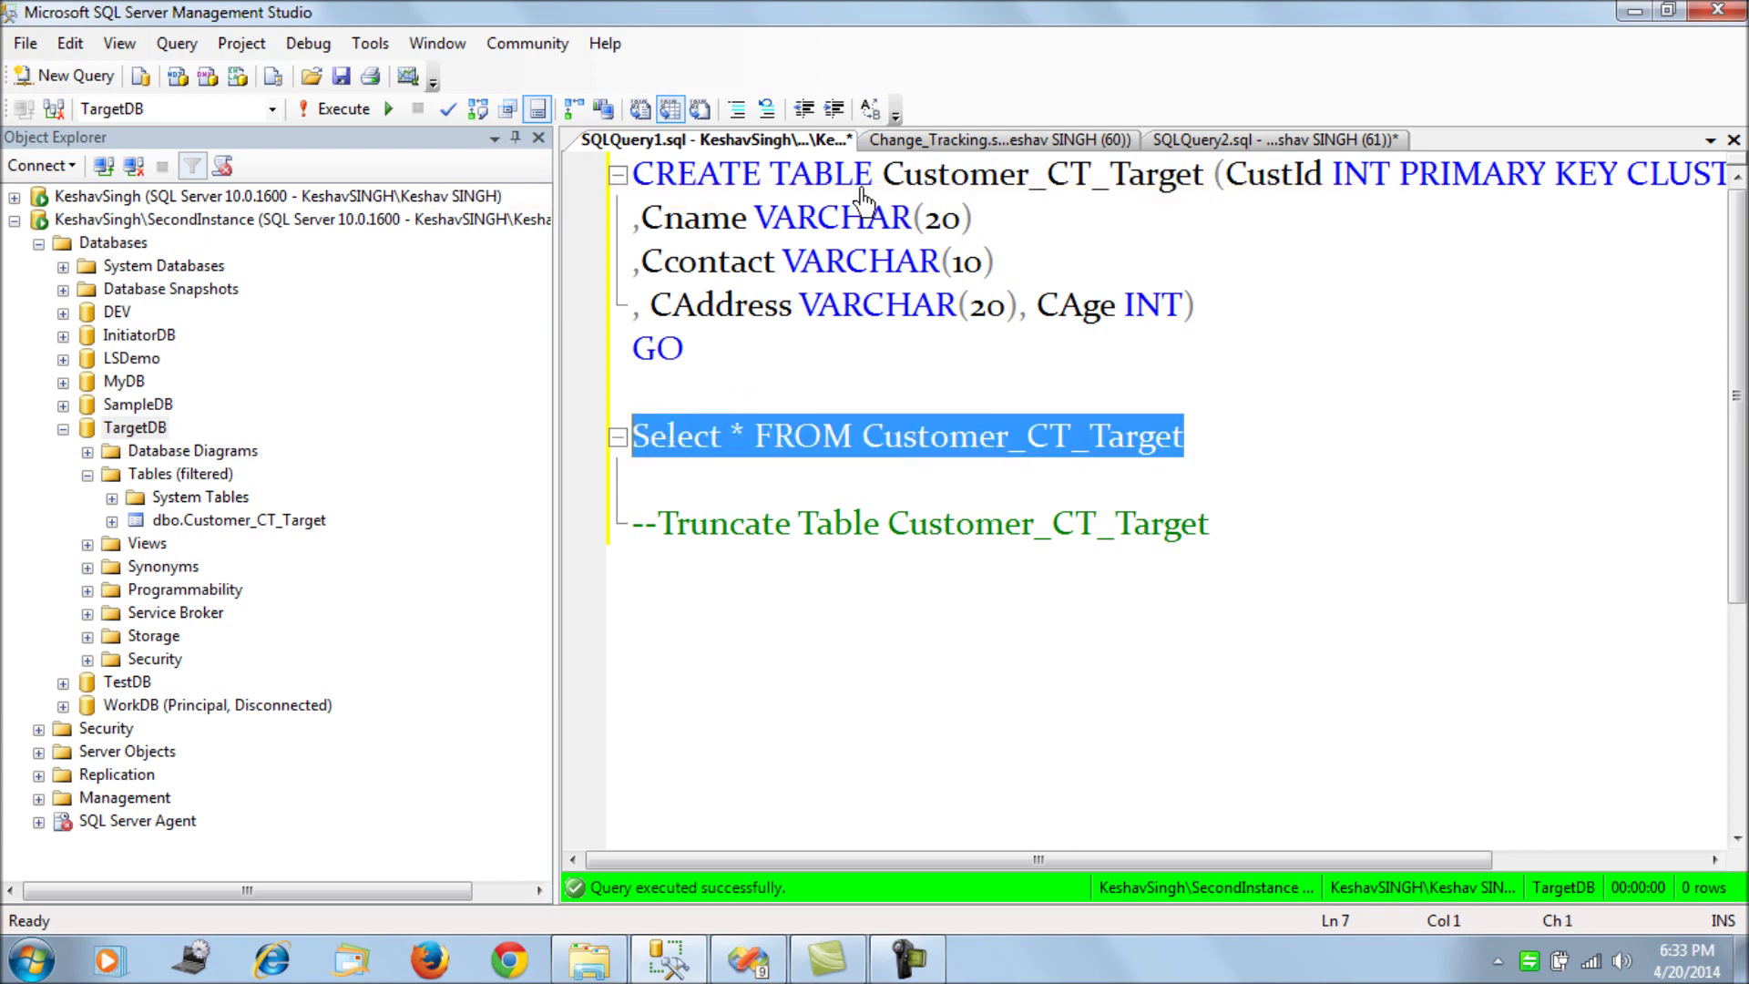
click(915, 141)
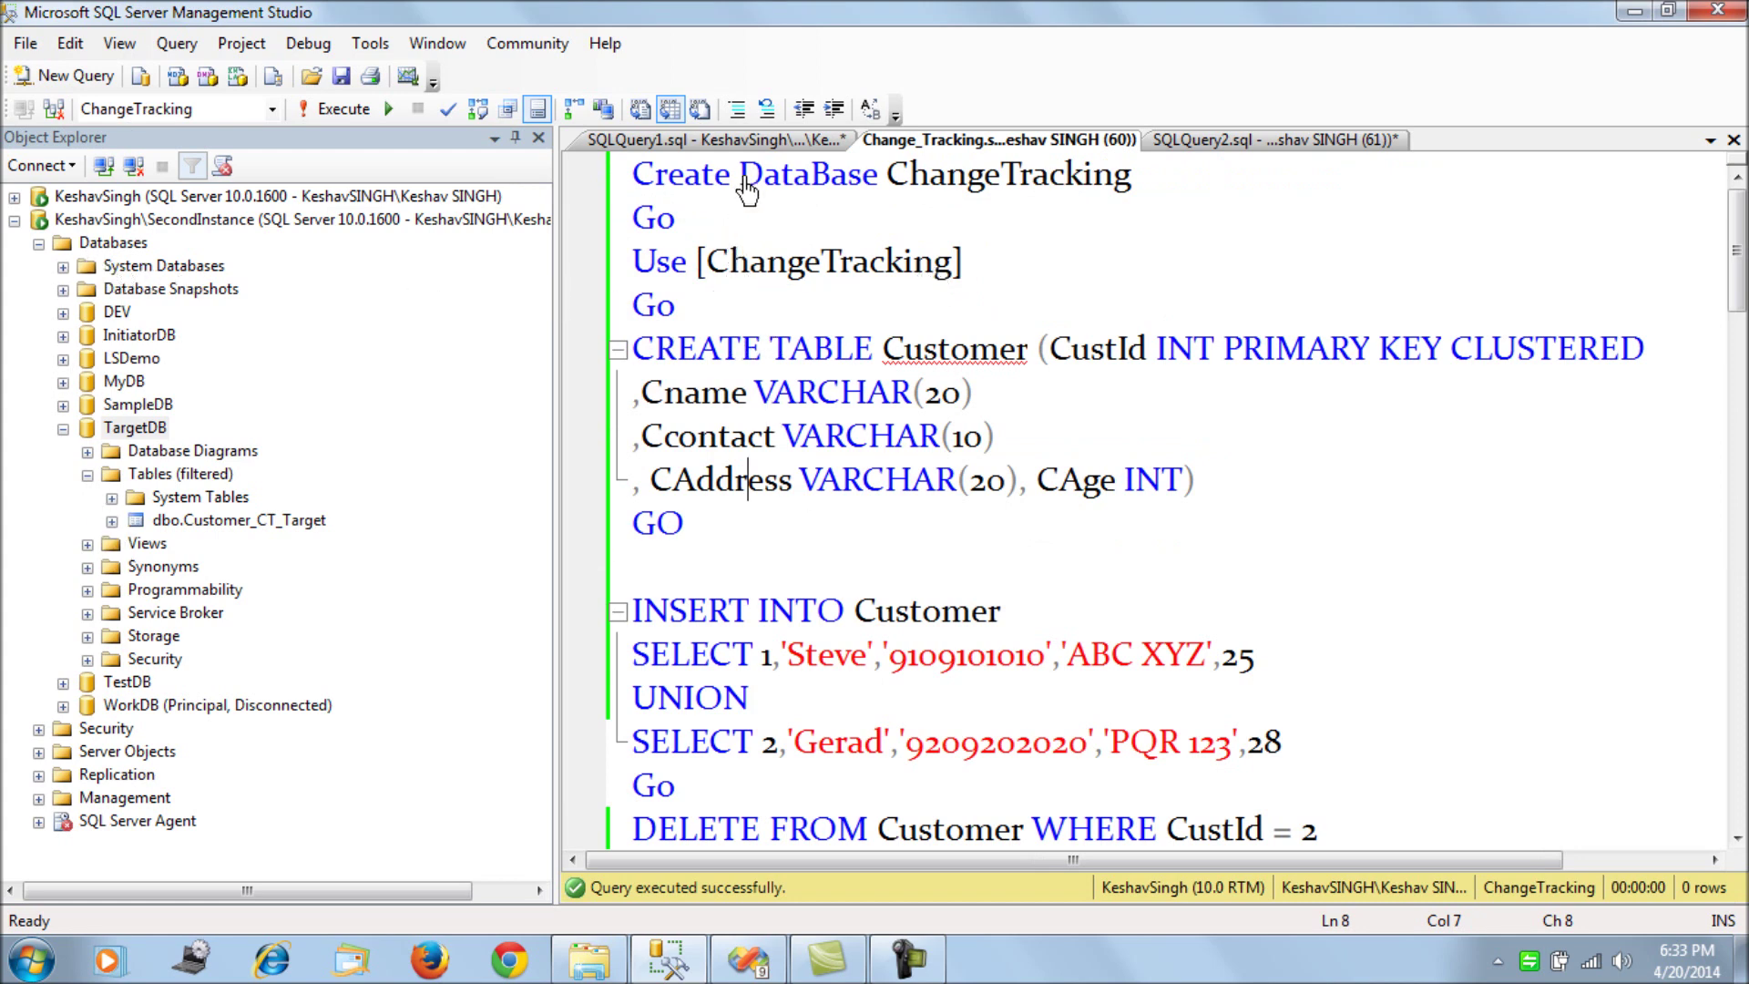
click(1235, 142)
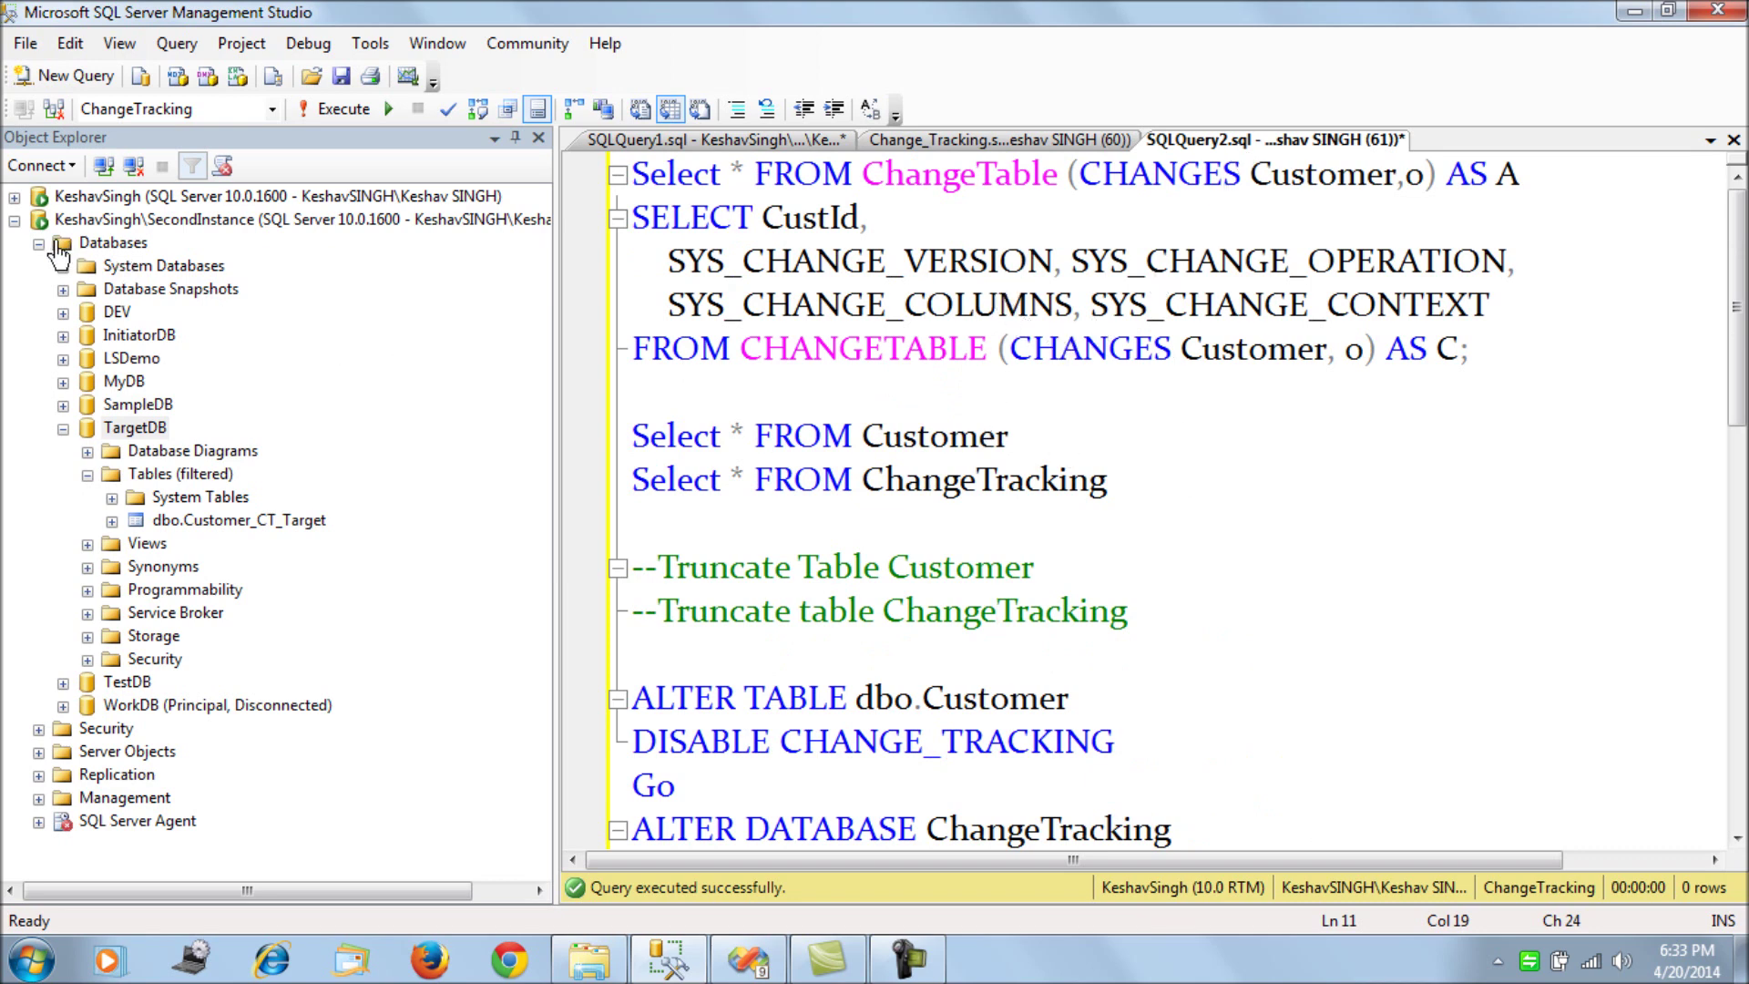
- Inspect the change tracking settings in the ChangeTracking database's properties on the first server instance, and close them without changes
click(15, 197)
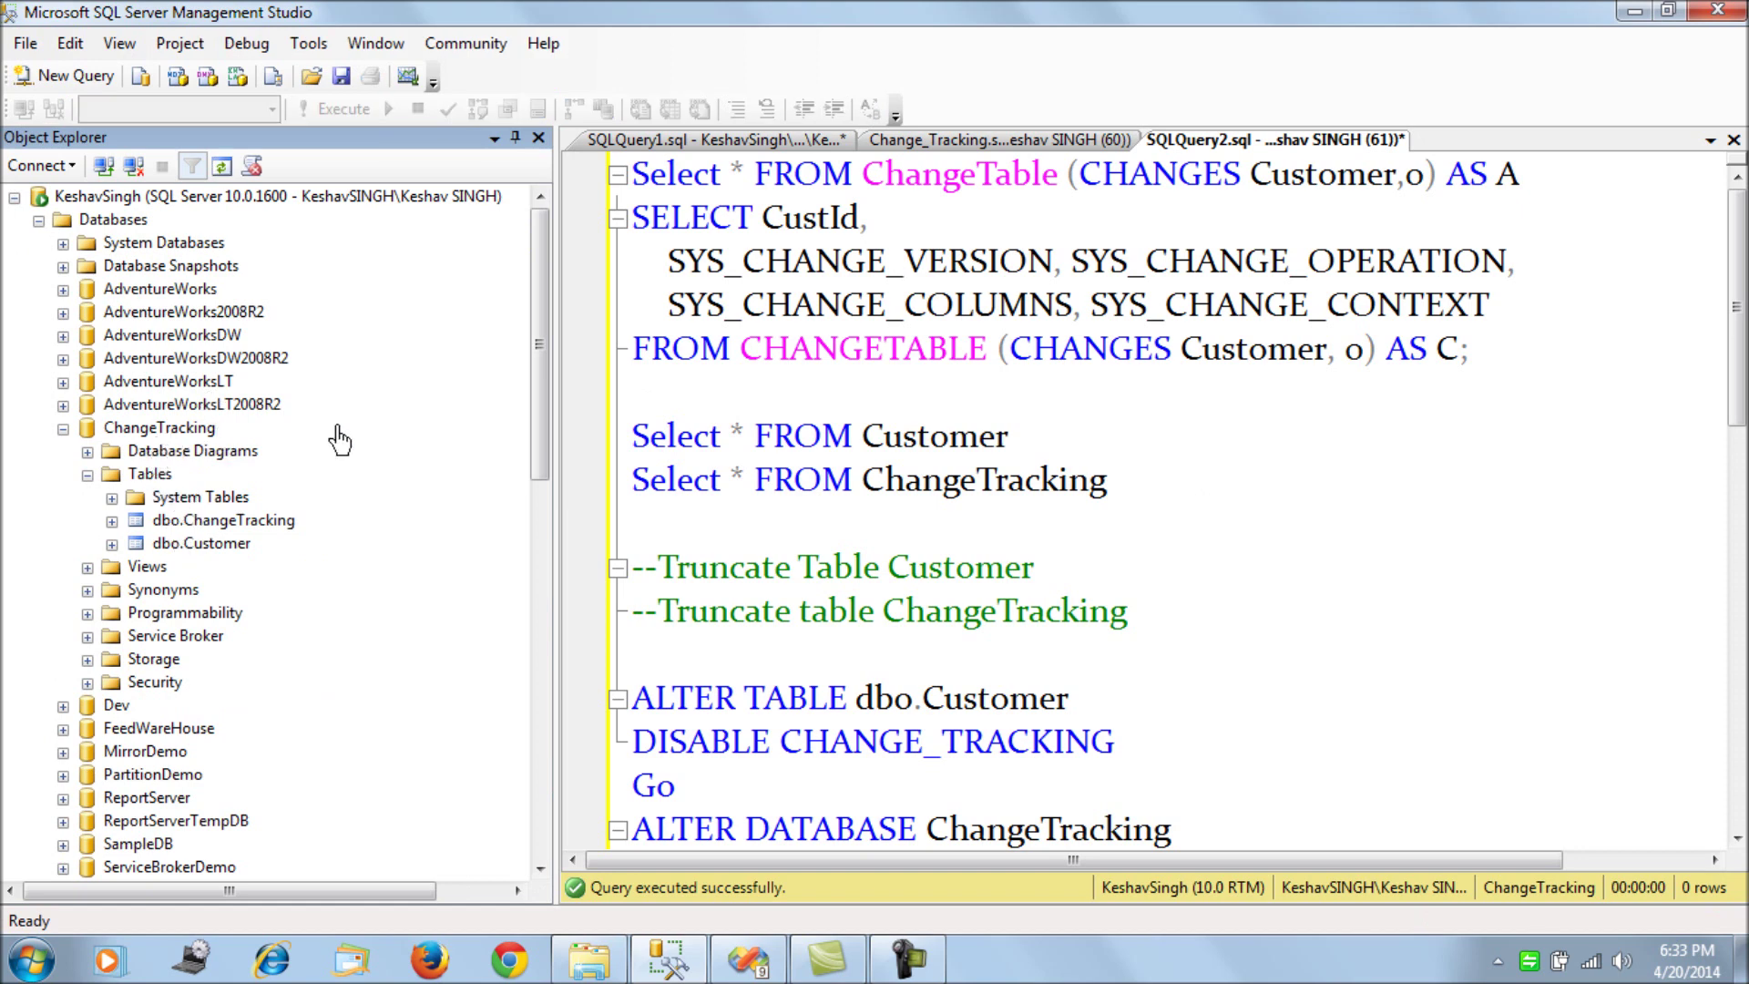
right_click(203, 428)
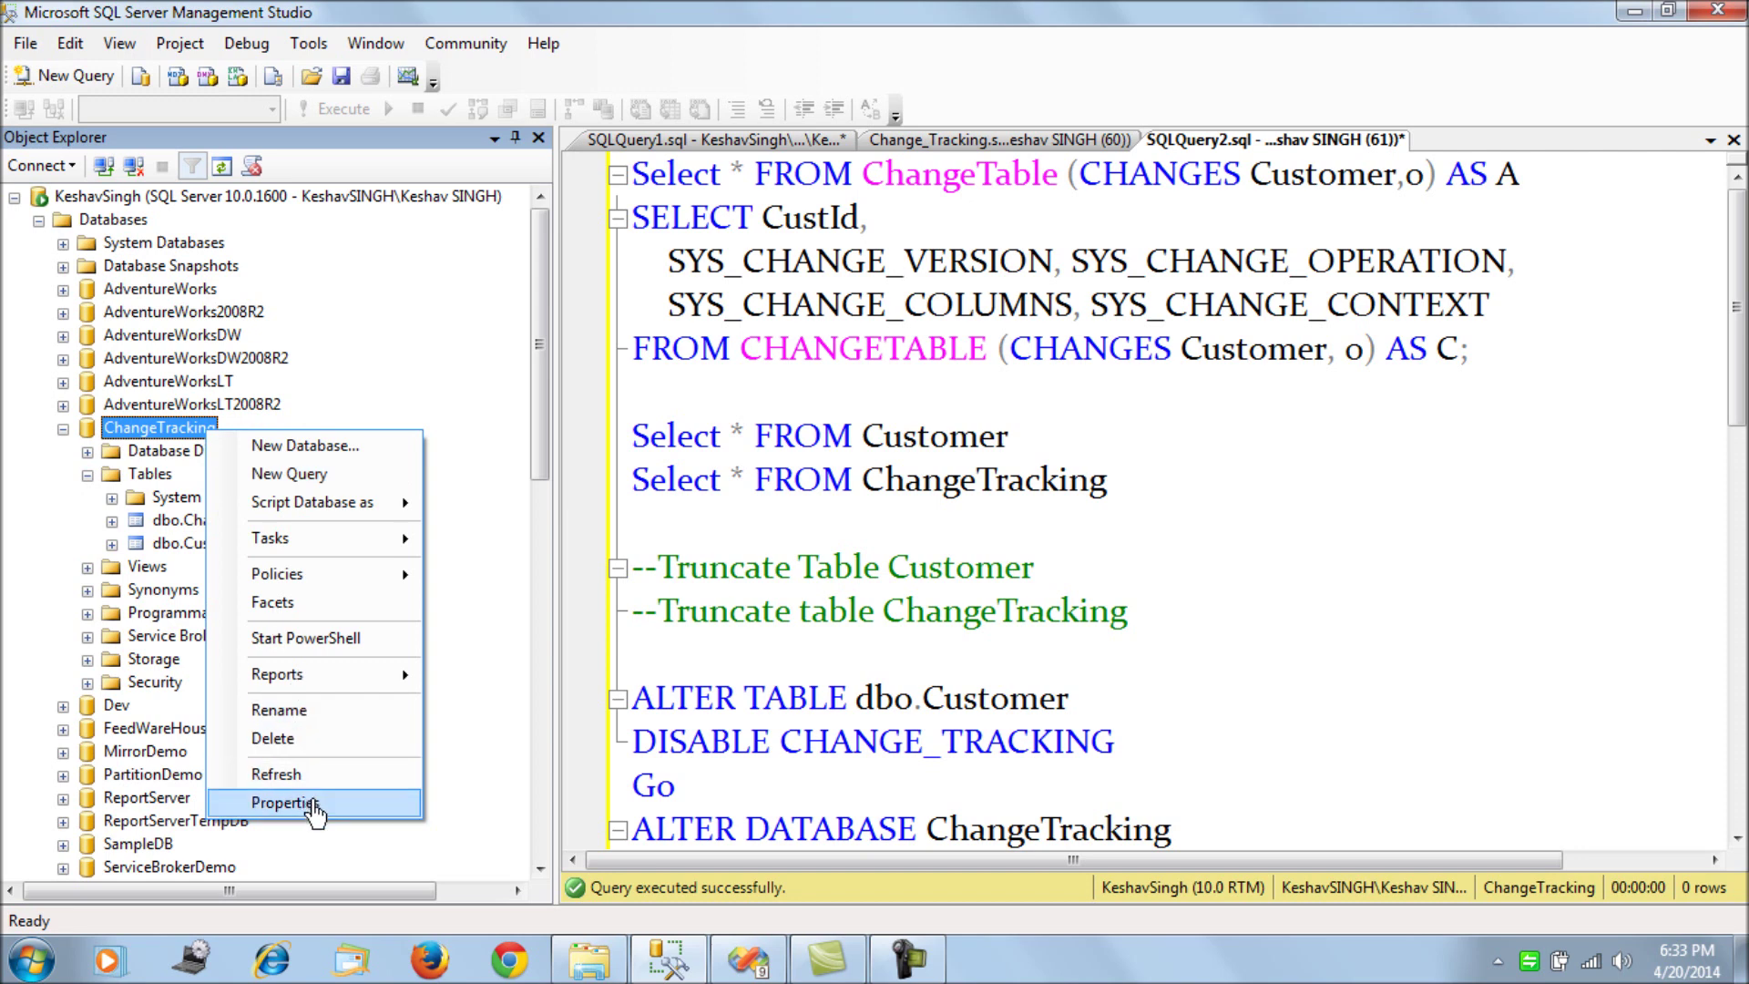
click(285, 803)
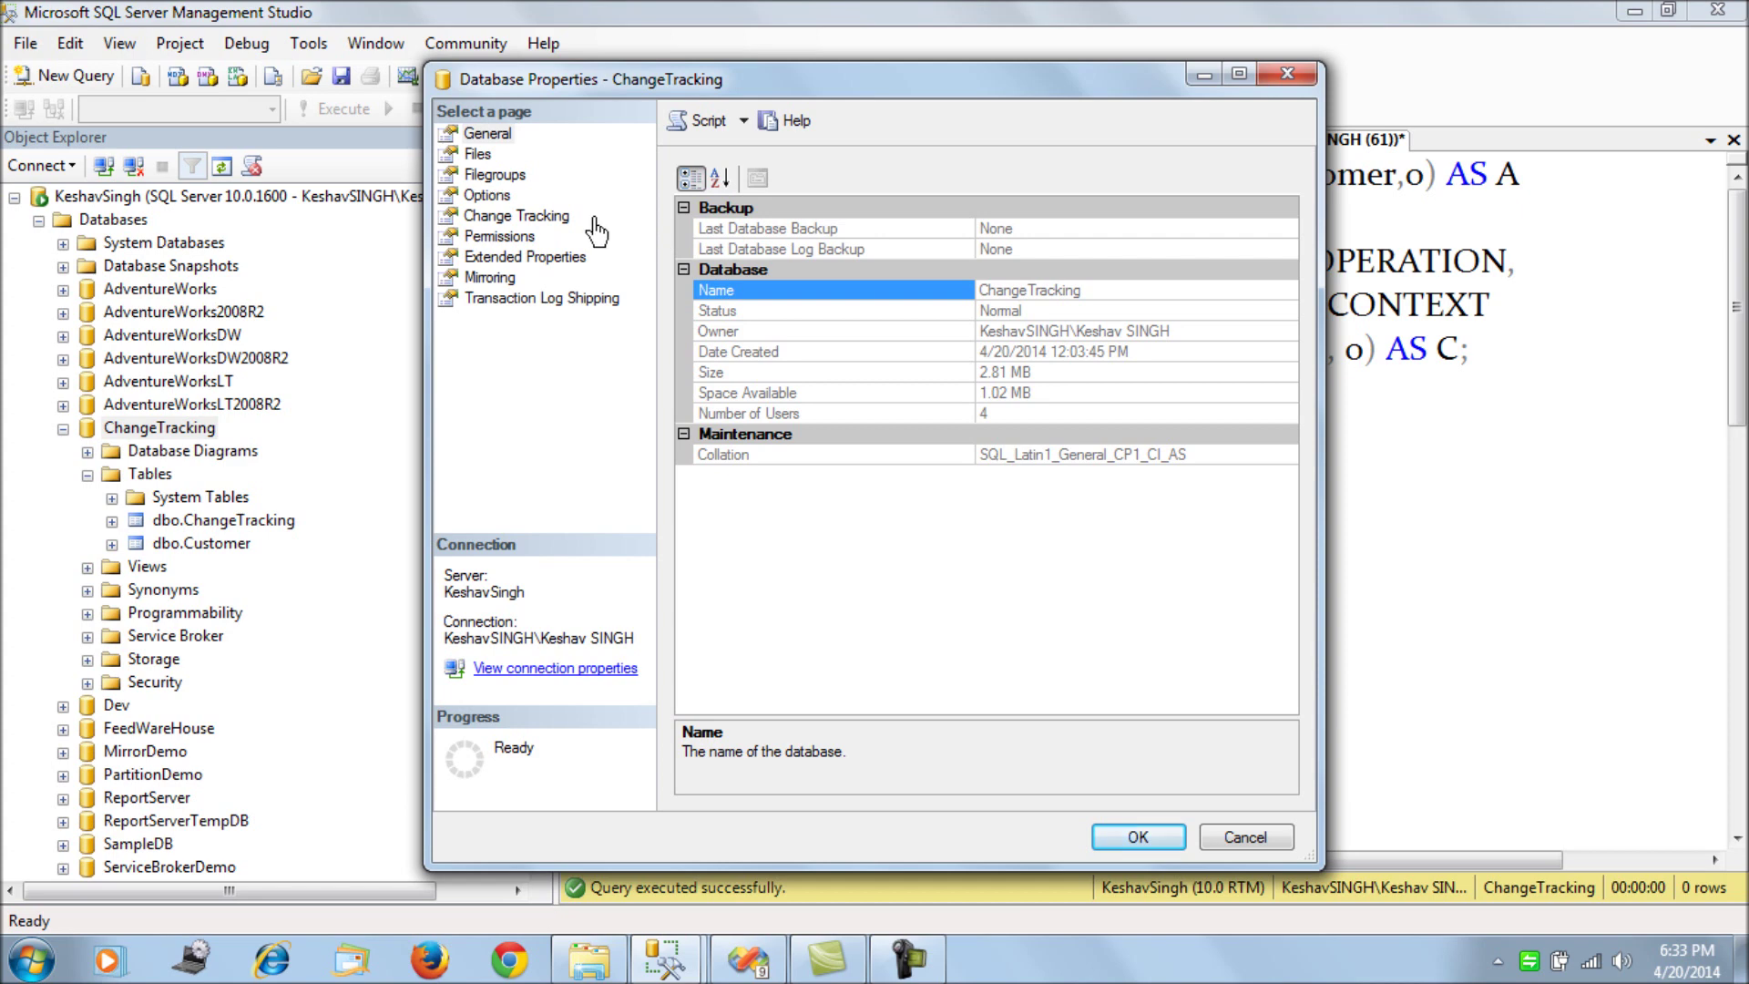
click(560, 221)
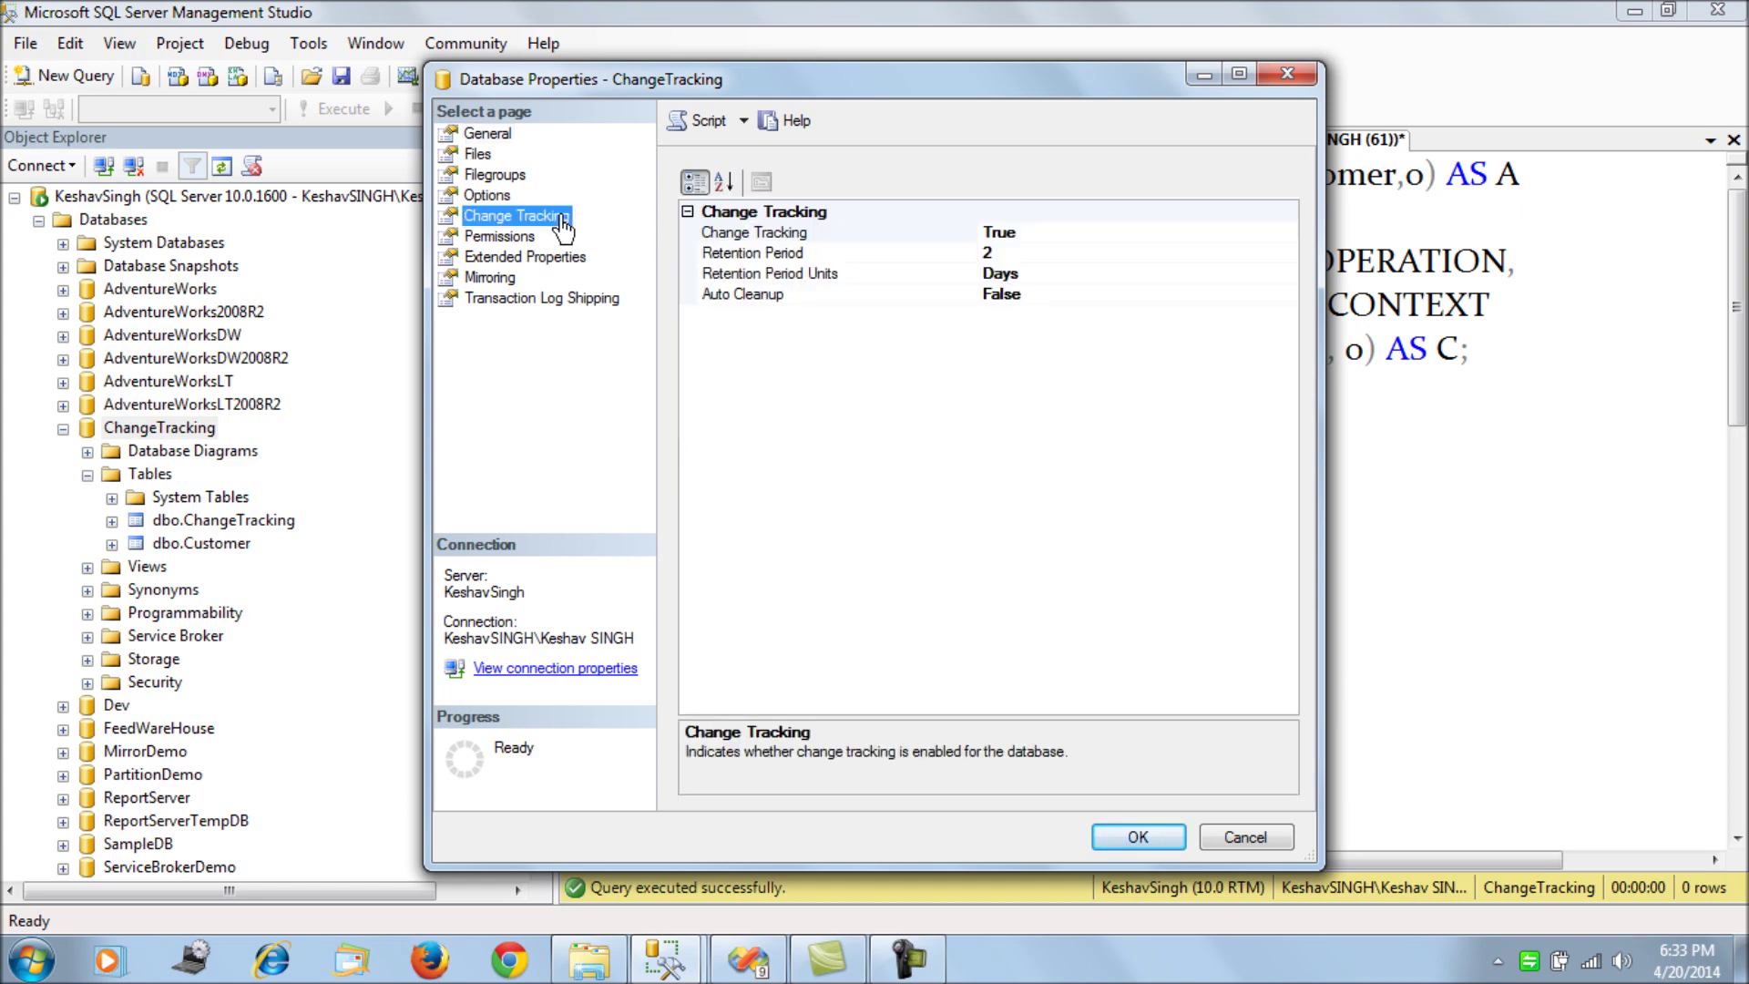
click(1062, 234)
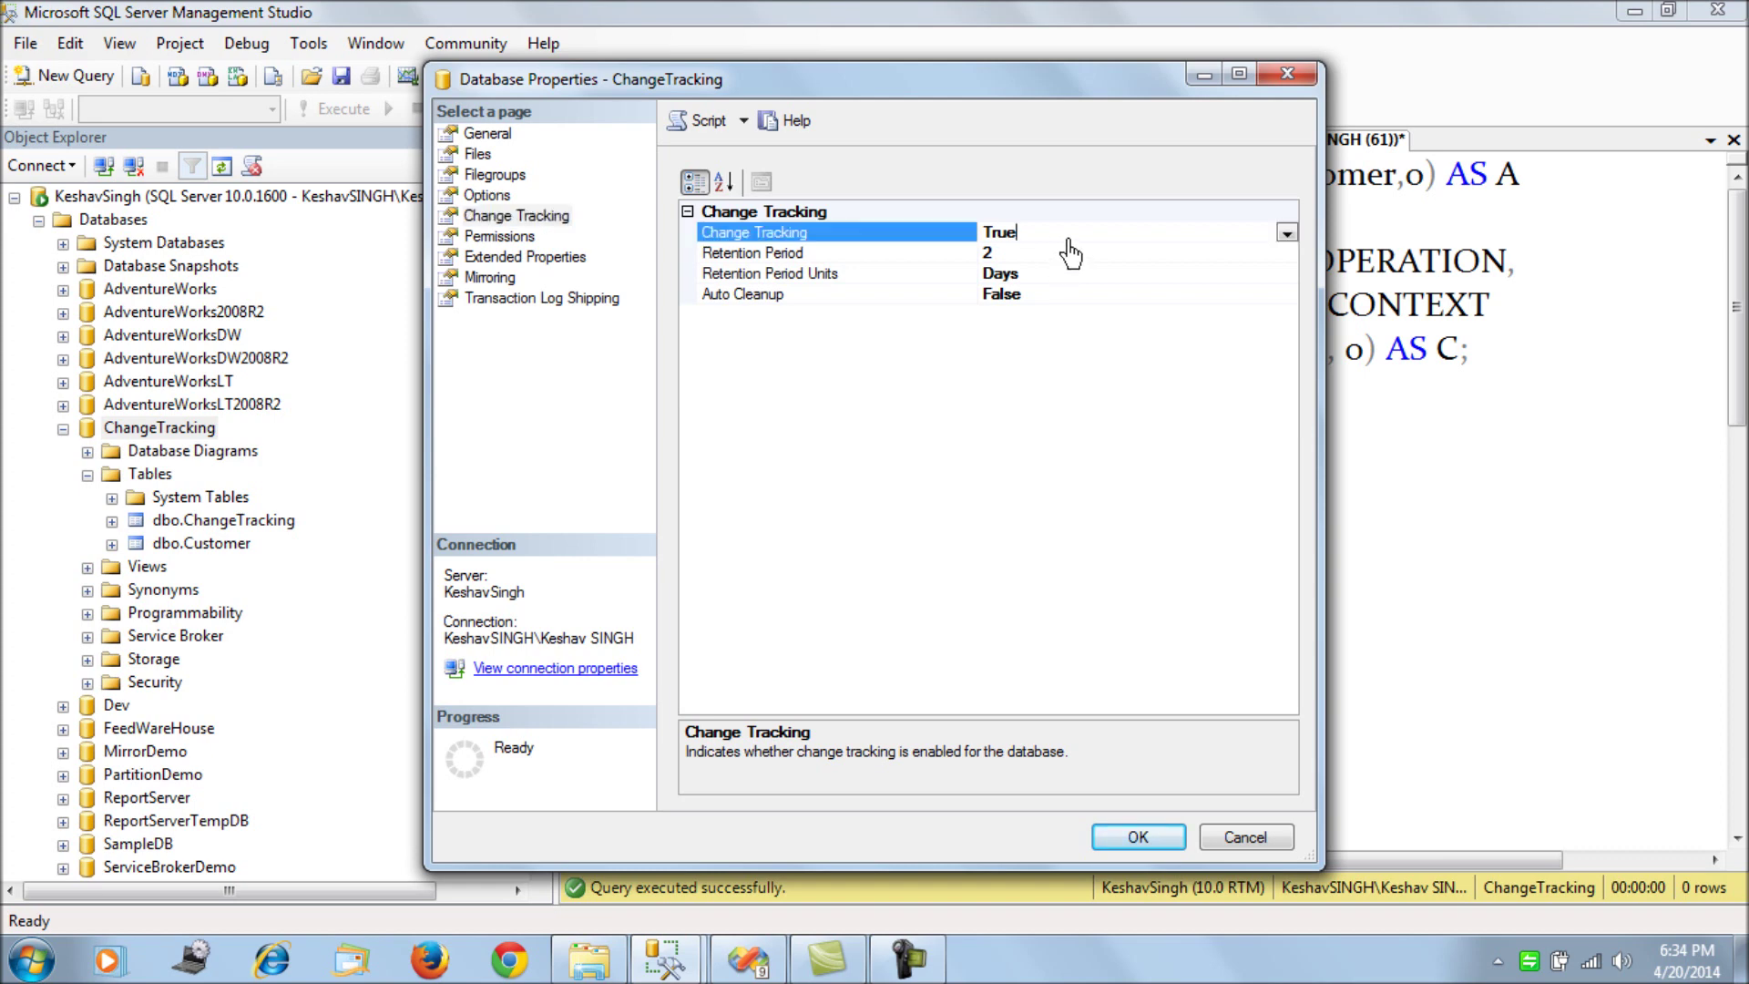
click(1287, 234)
click(1287, 234)
click(1279, 838)
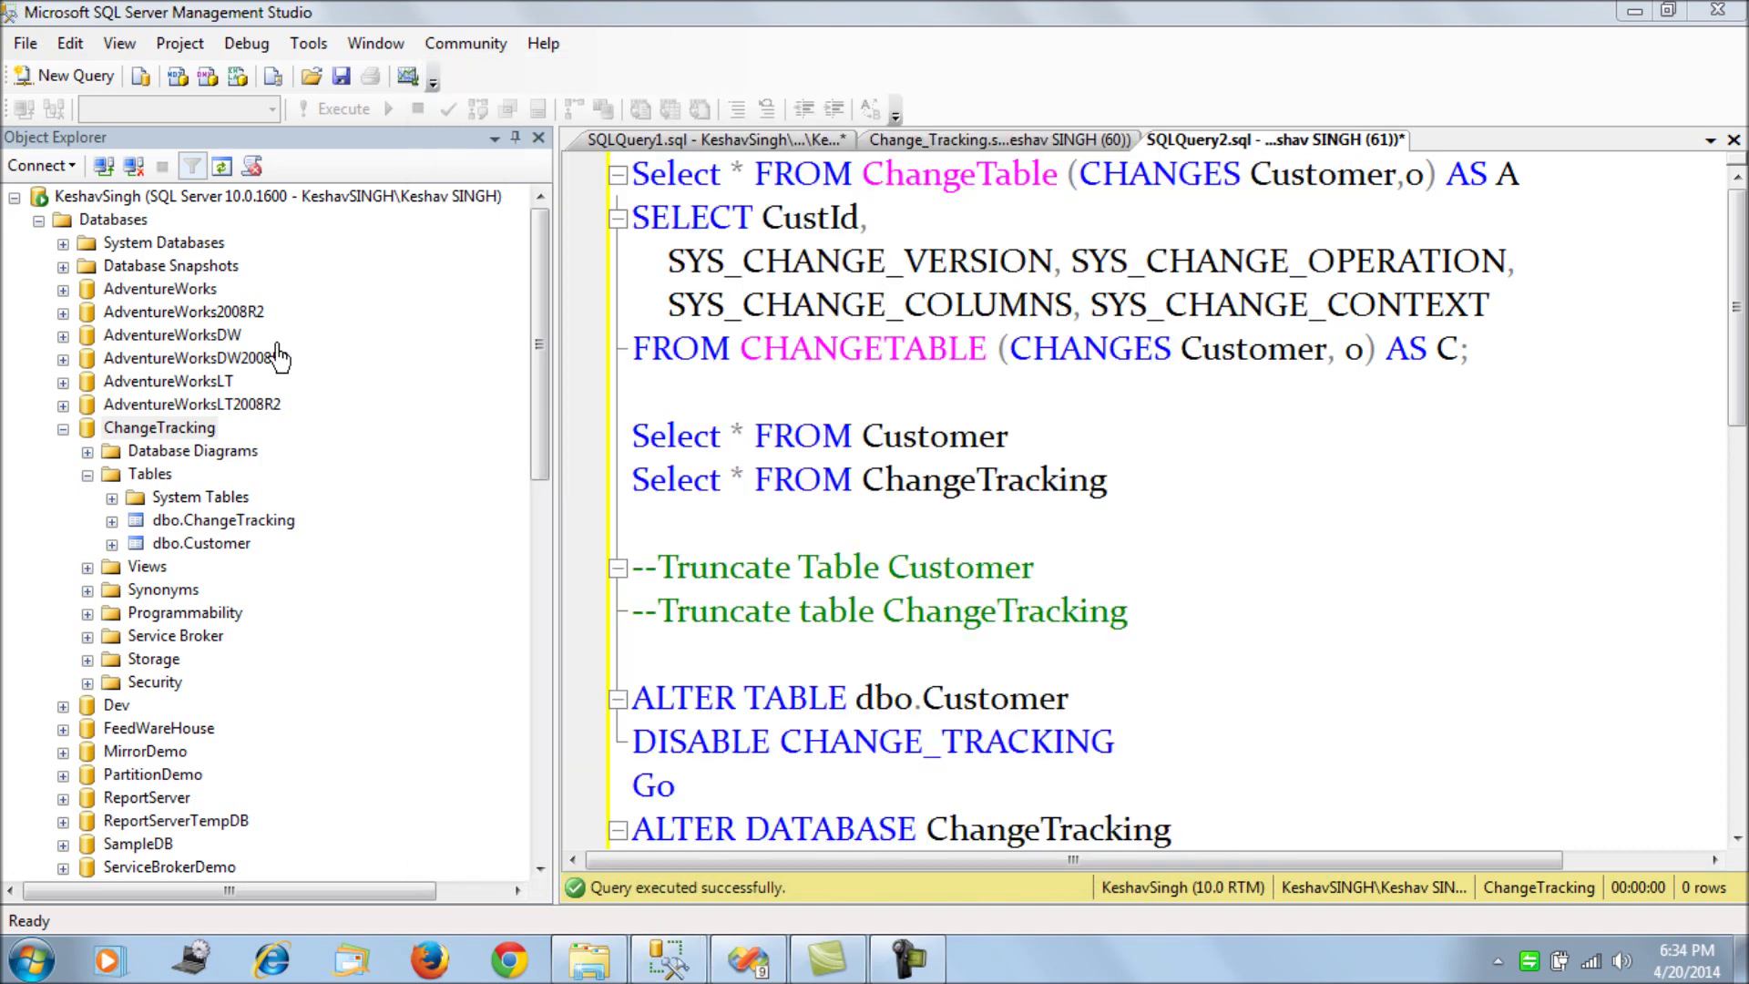
- Check the change tracking settings in the AdventureWorksLT2008R2 database's properties, and close them without changes
right_click(171, 412)
click(247, 772)
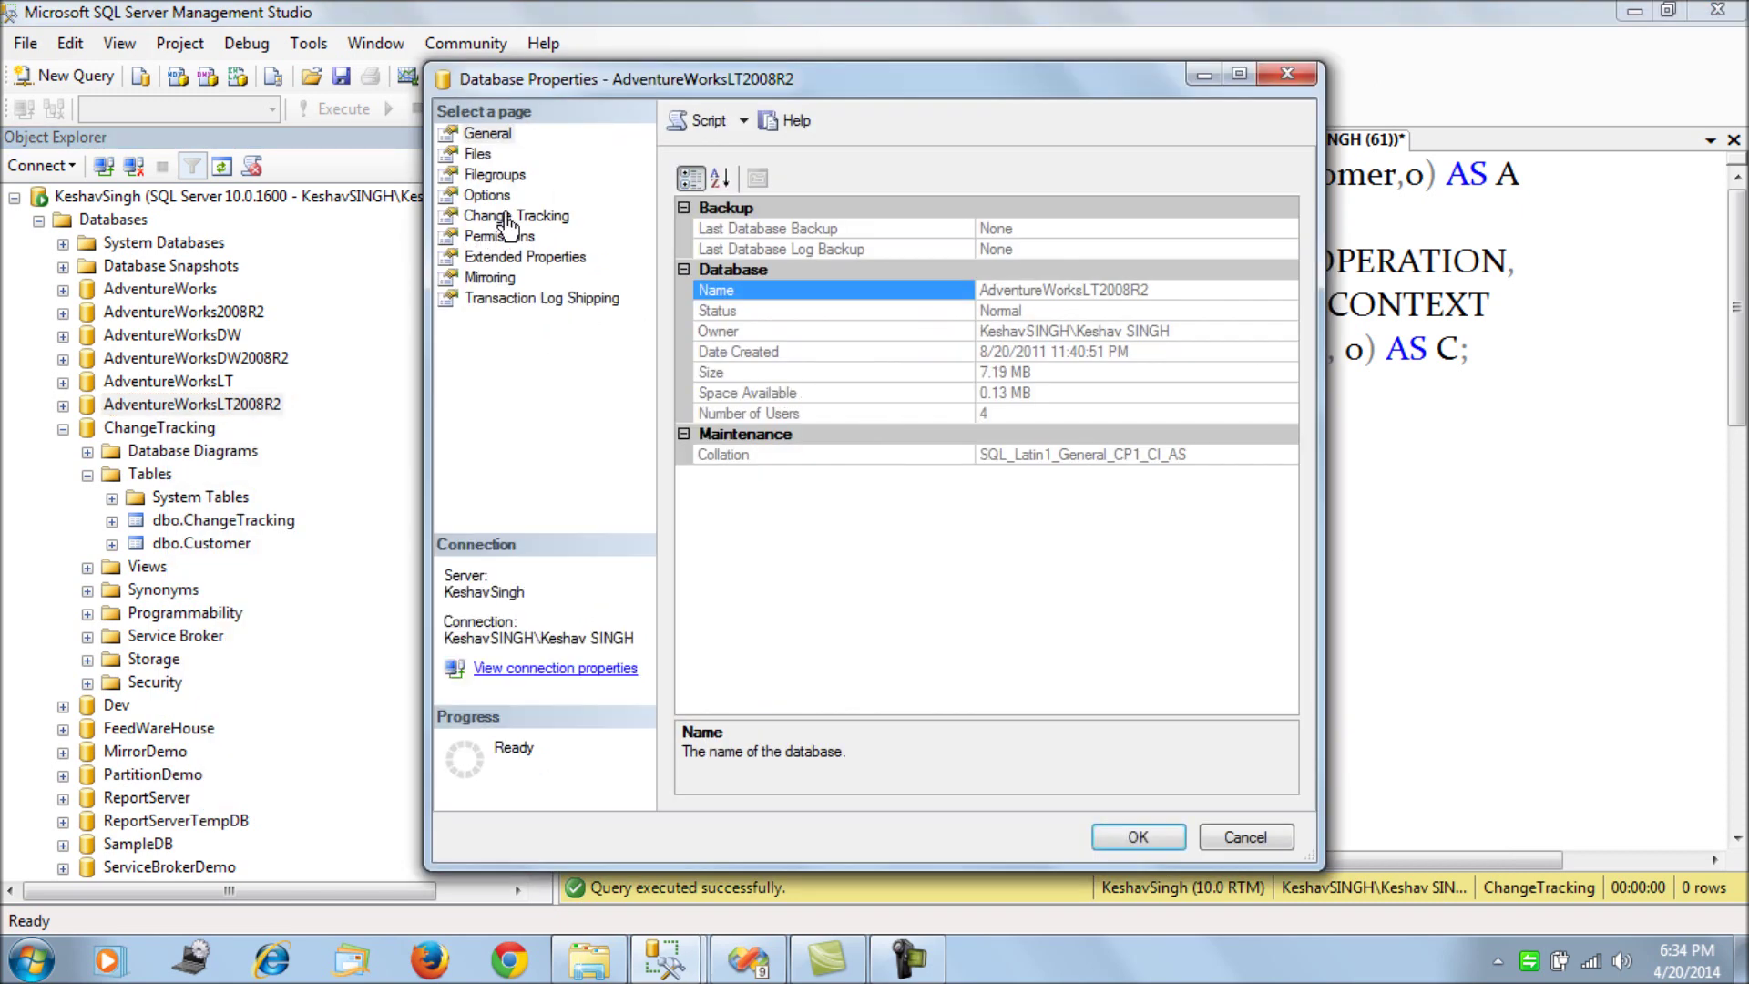
click(507, 216)
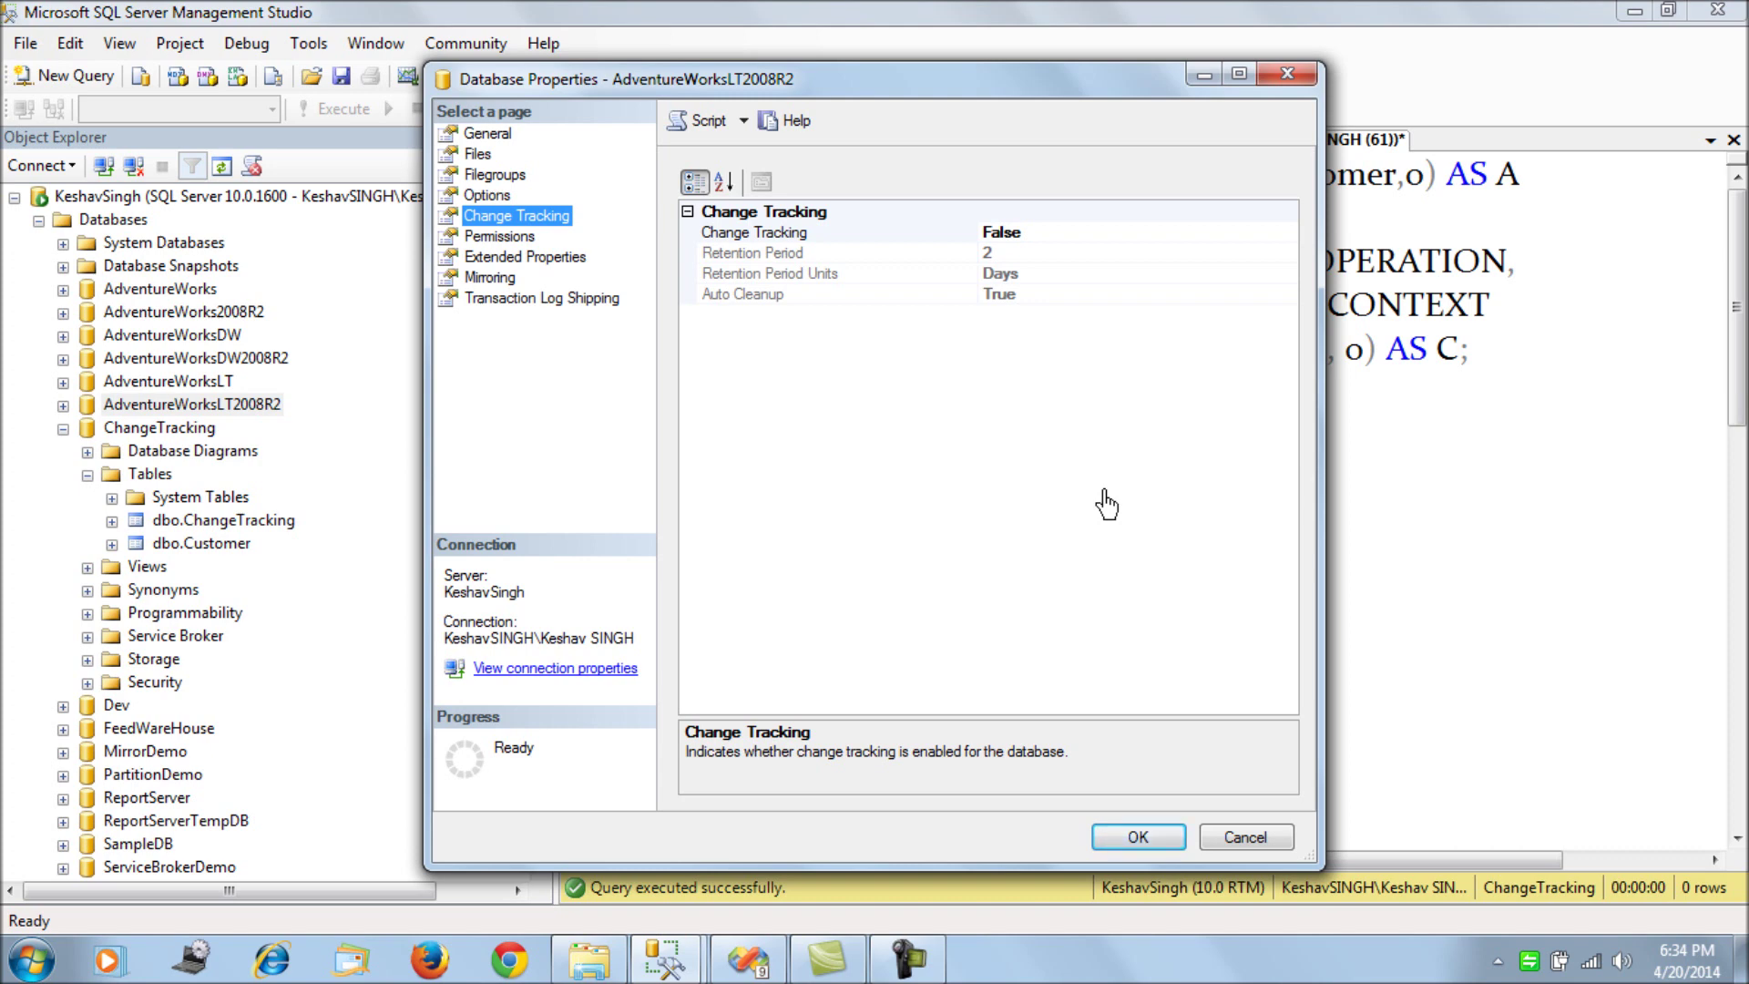
click(1236, 836)
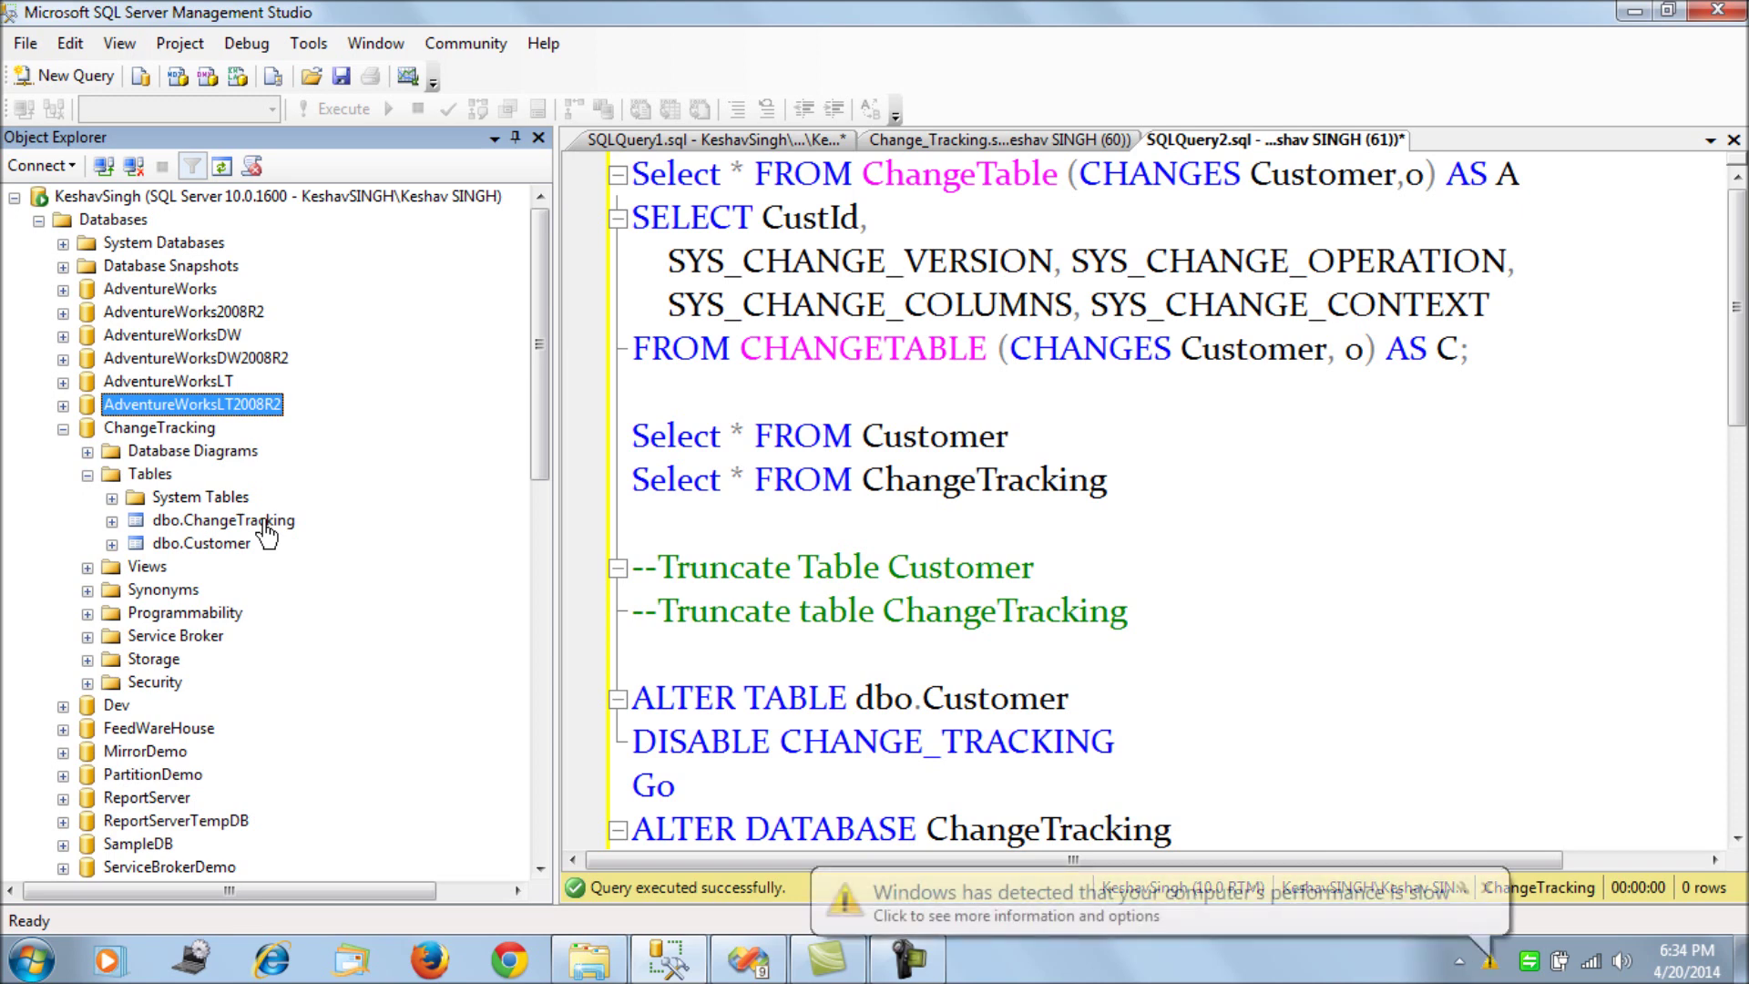
- Dismiss the performance notification and inspect the dbo.ChangeTracking table's change tracking properties, closing them without changes
click(271, 523)
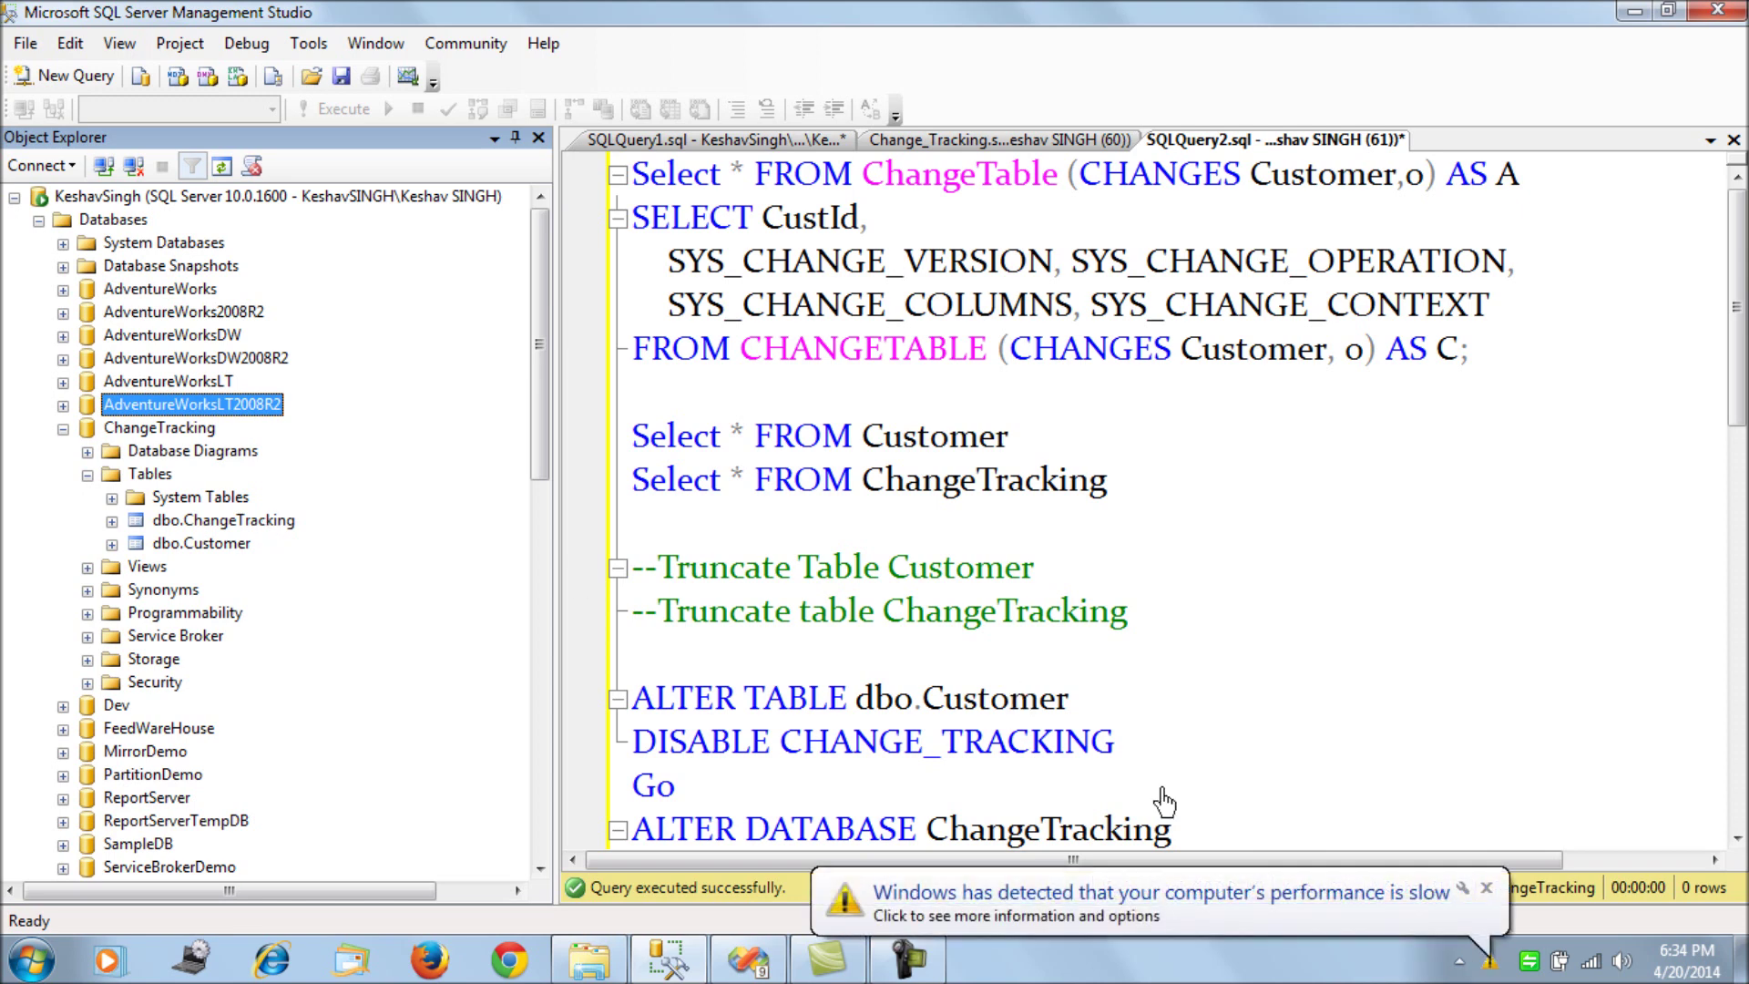
click(1486, 888)
right_click(300, 521)
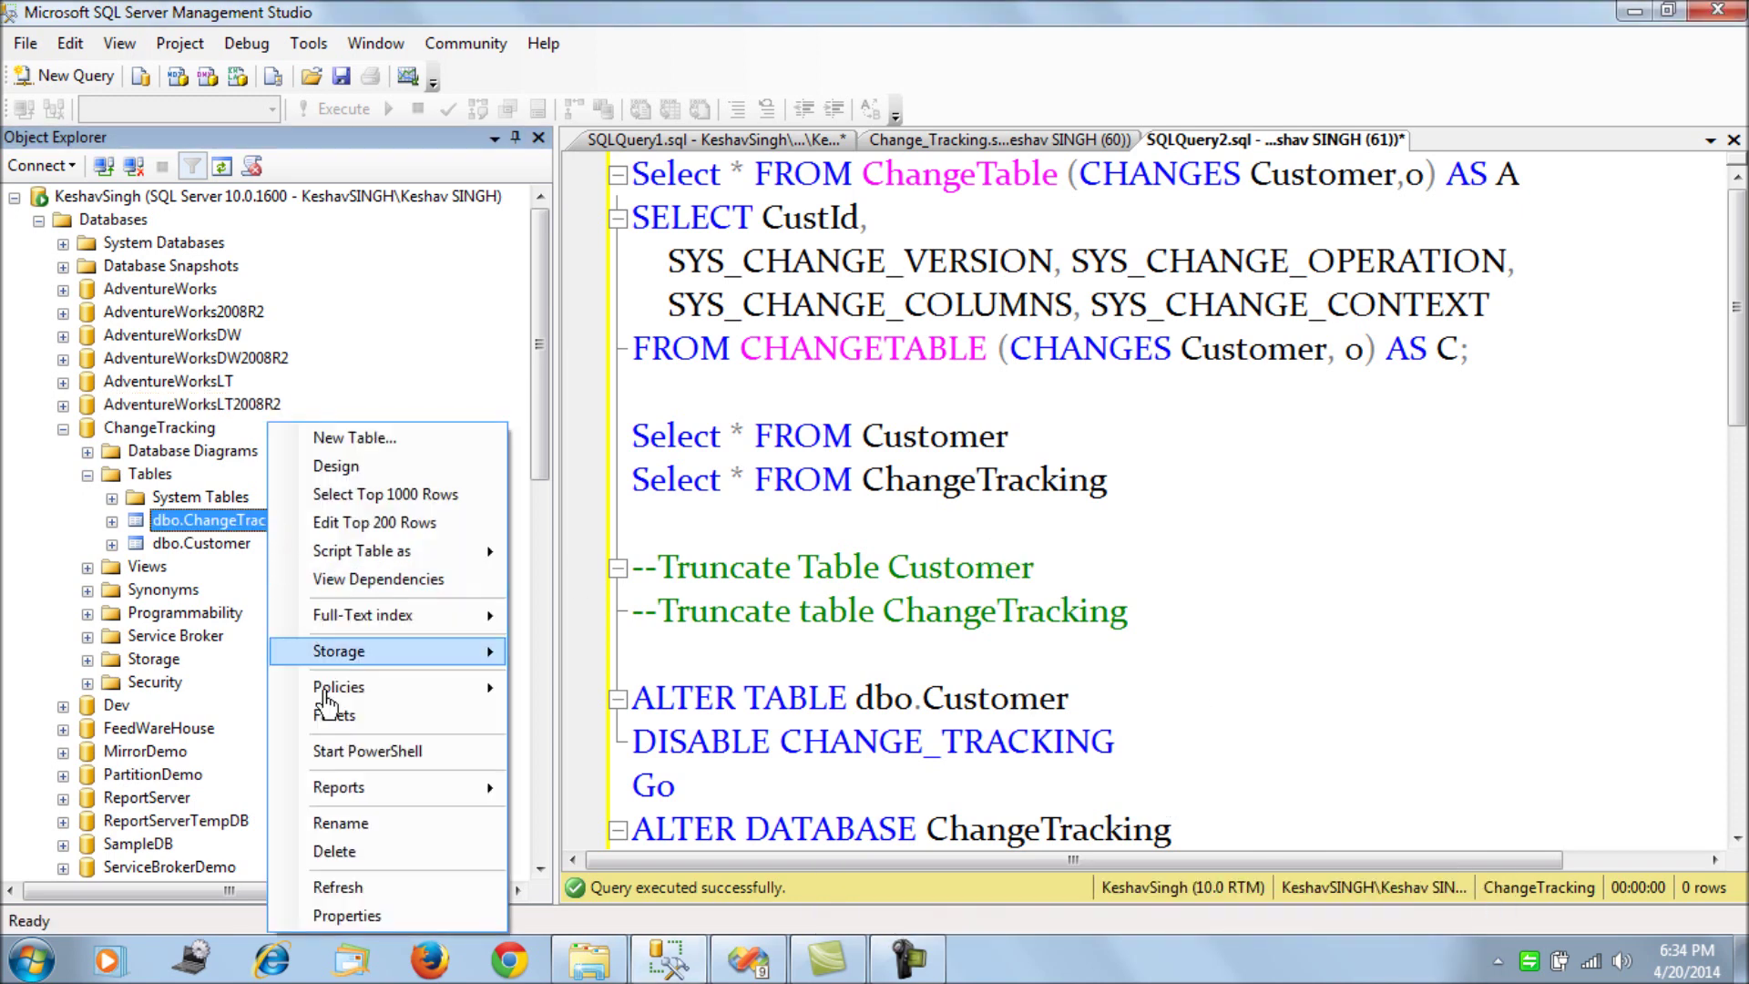
click(365, 914)
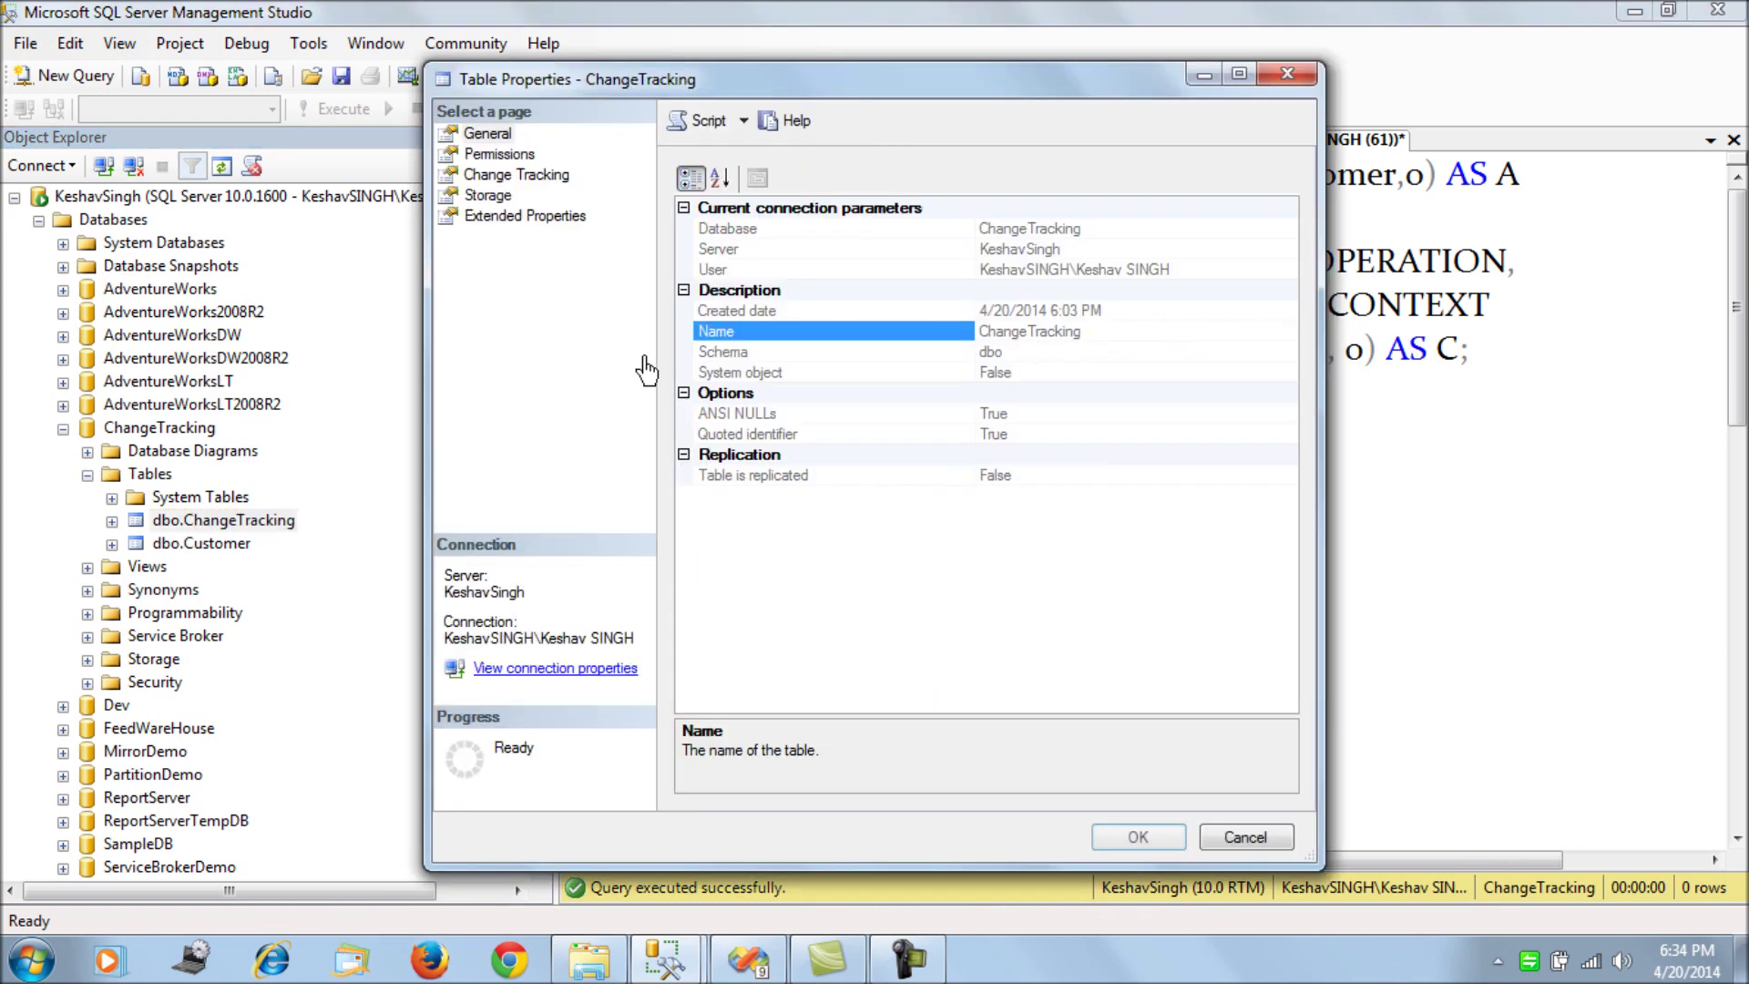
click(499, 155)
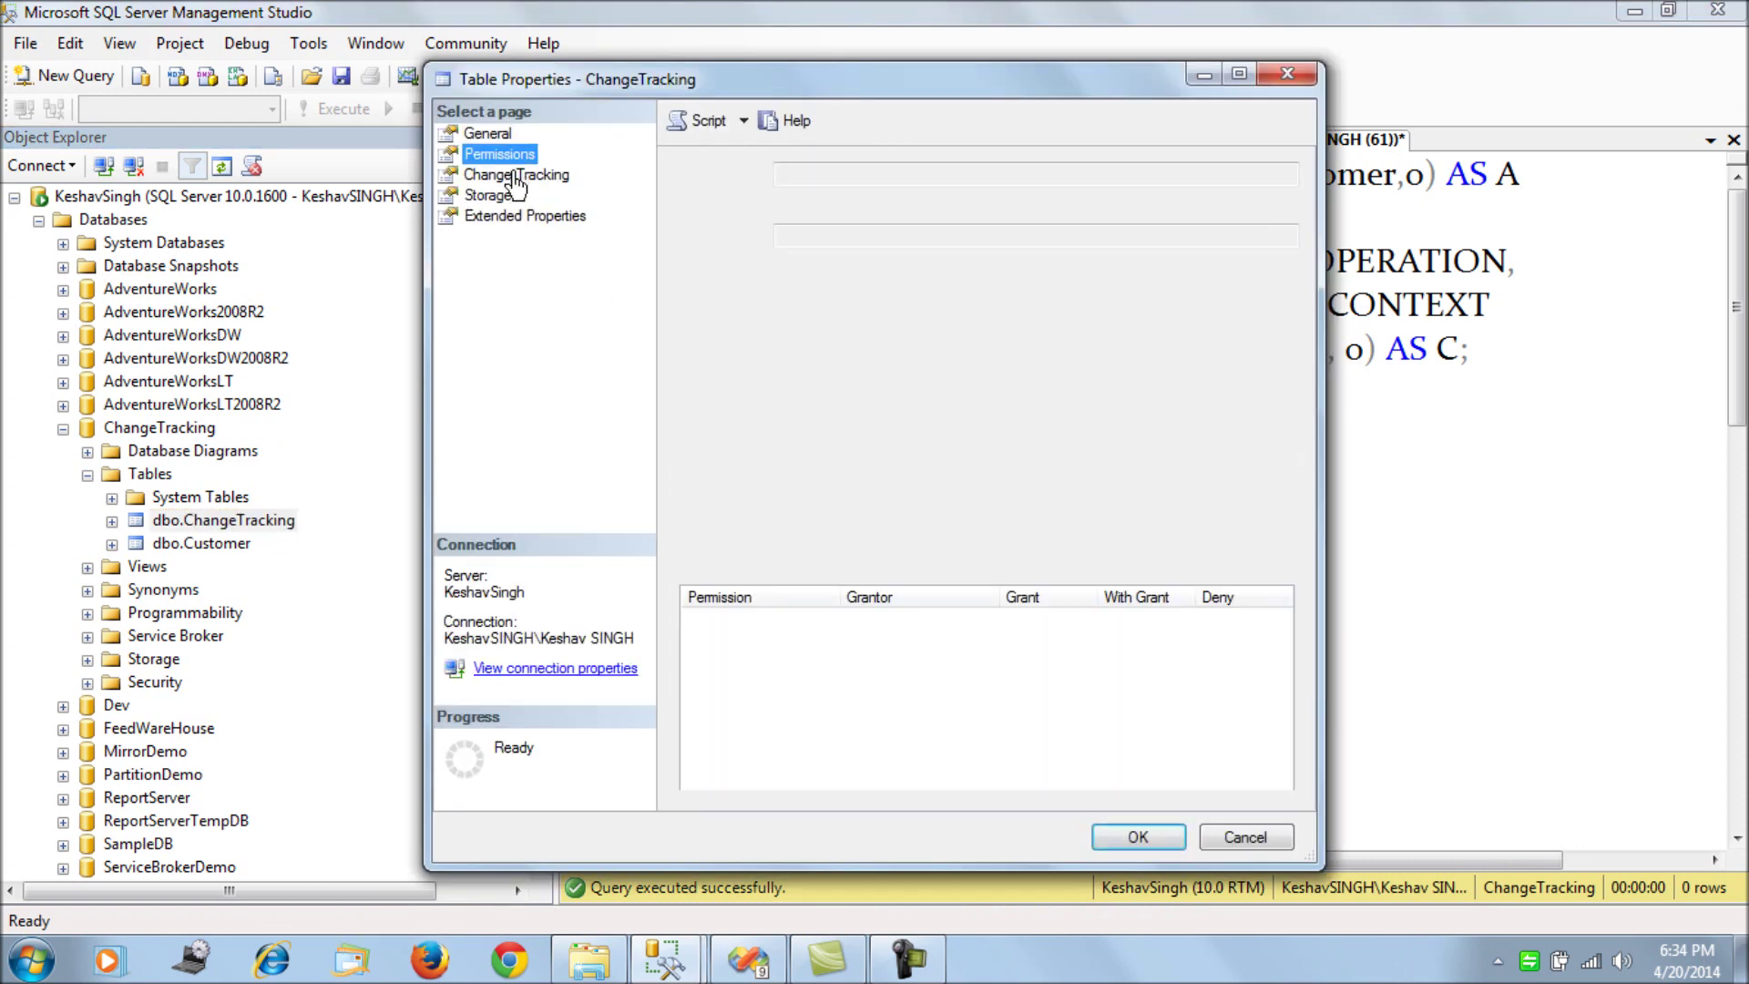
click(516, 176)
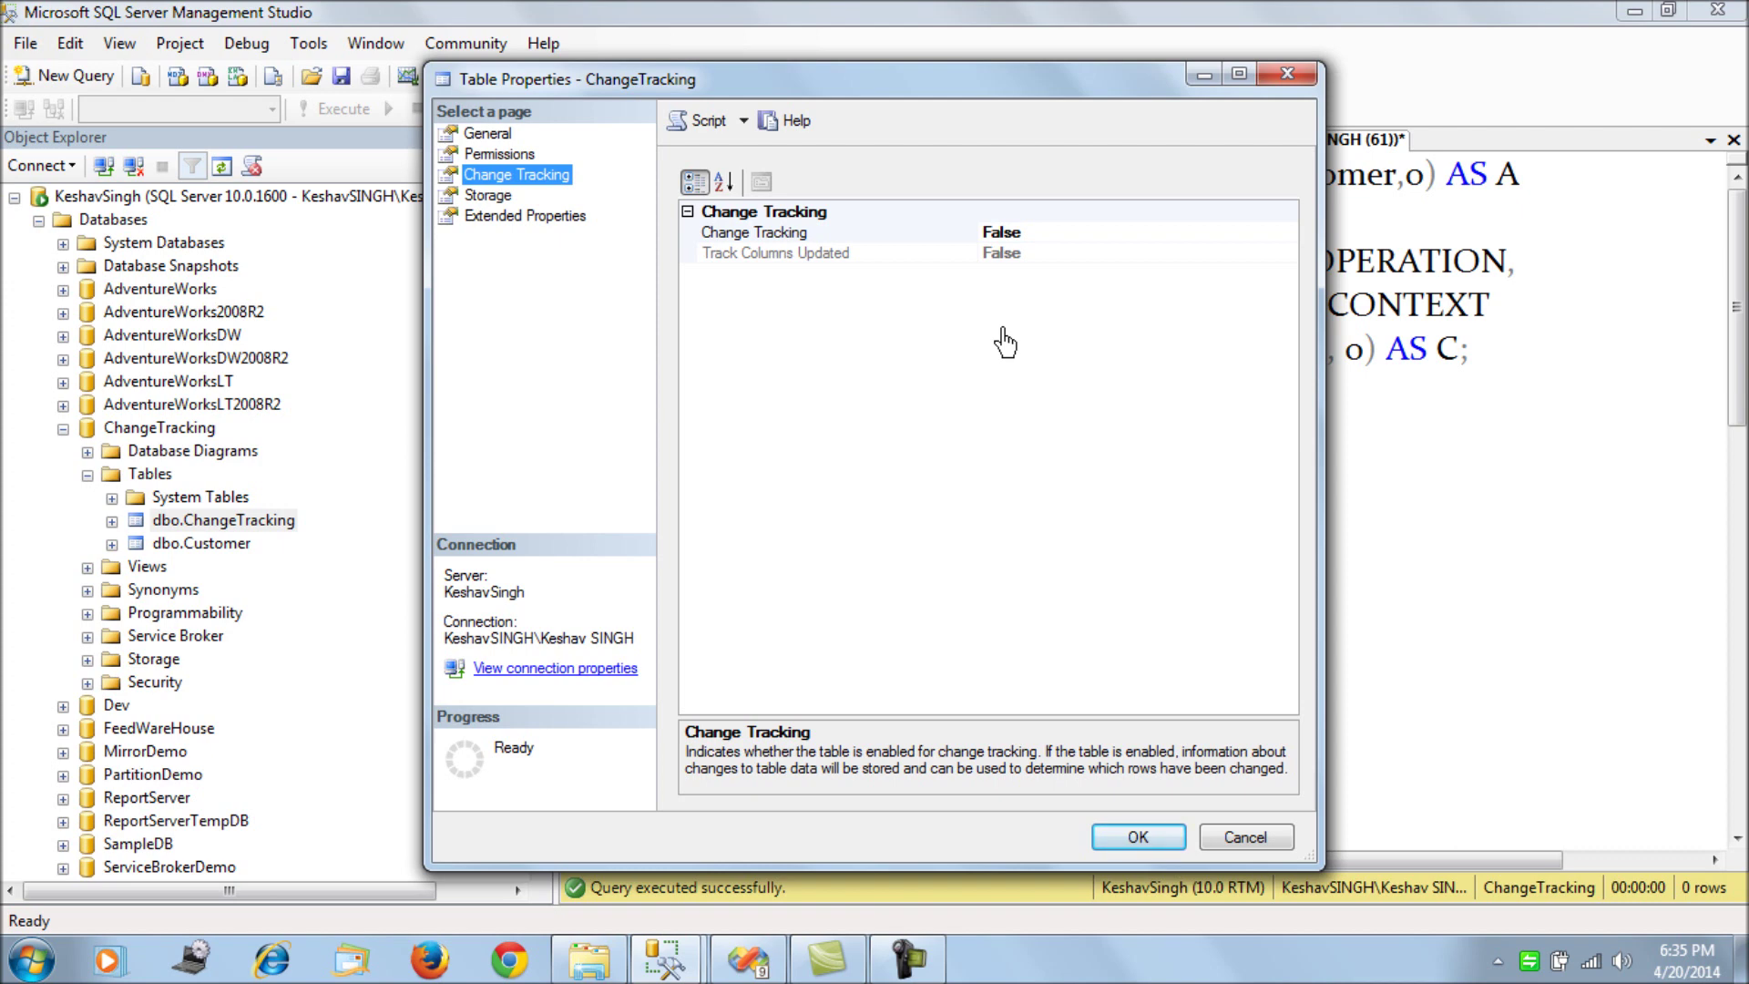
click(1261, 840)
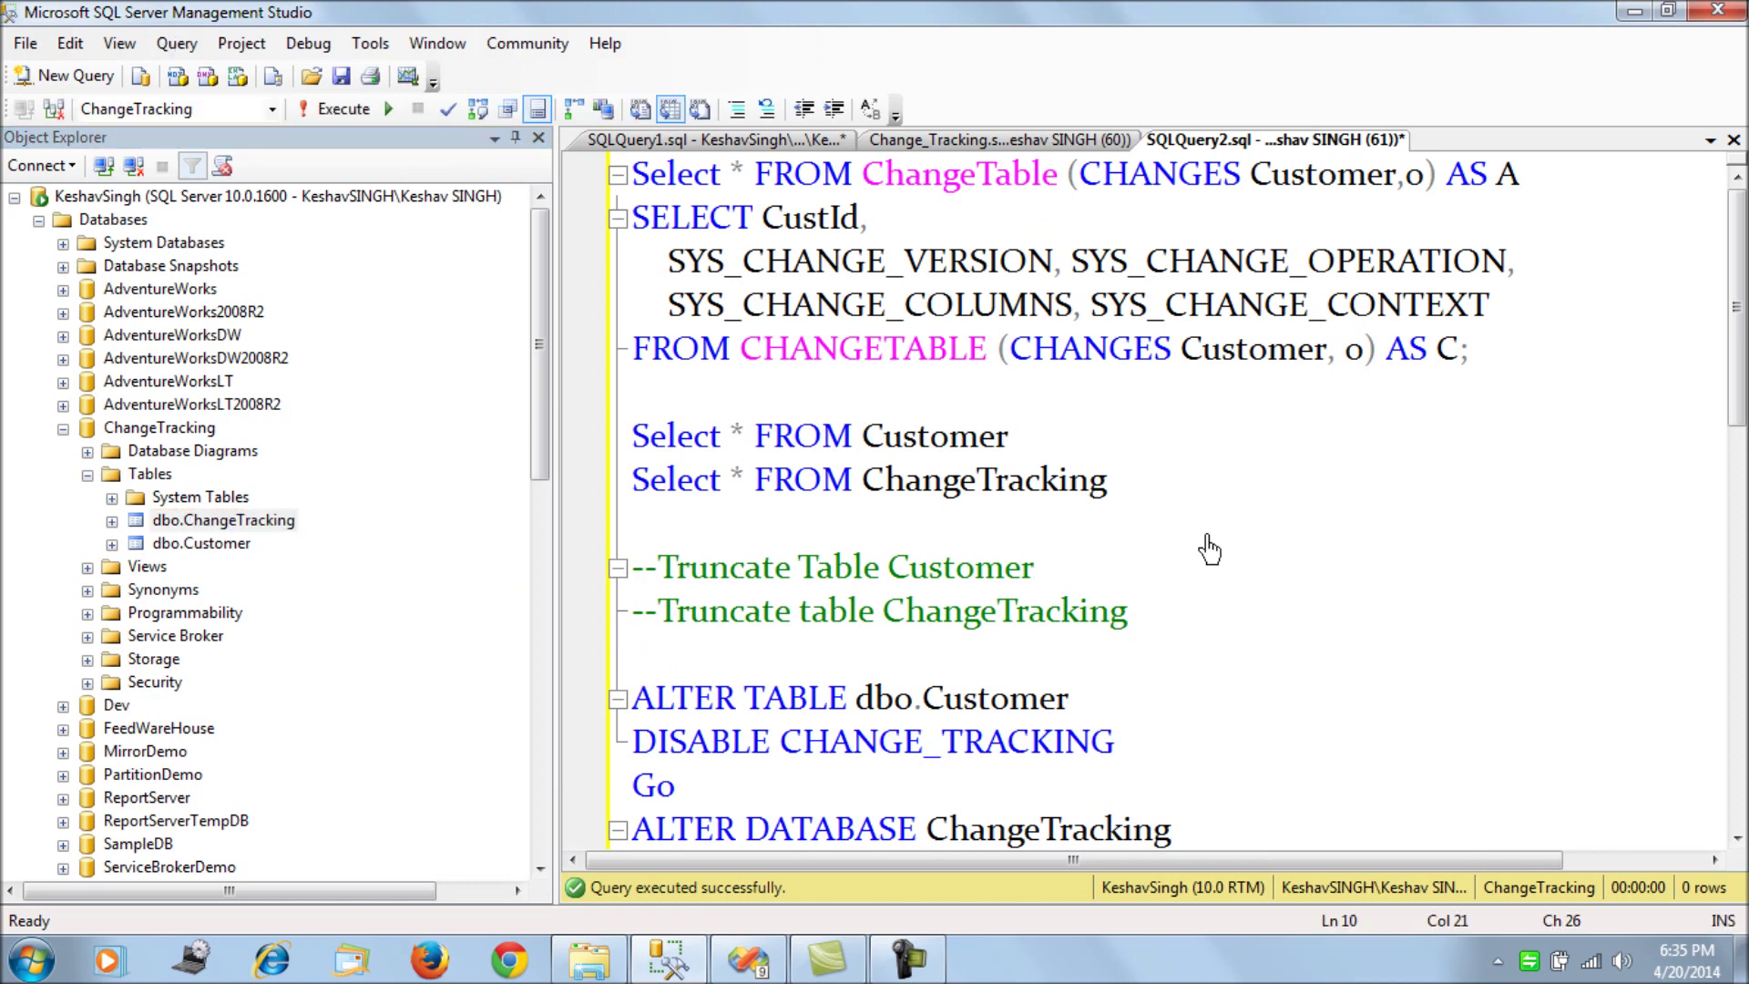
- Run the SQLQuery2.sql statement that disables change tracking on the dbo.Customer table, and hide the results
click(1039, 142)
scroll(1155, 386, down, 3)
scroll(1155, 387, up, 1)
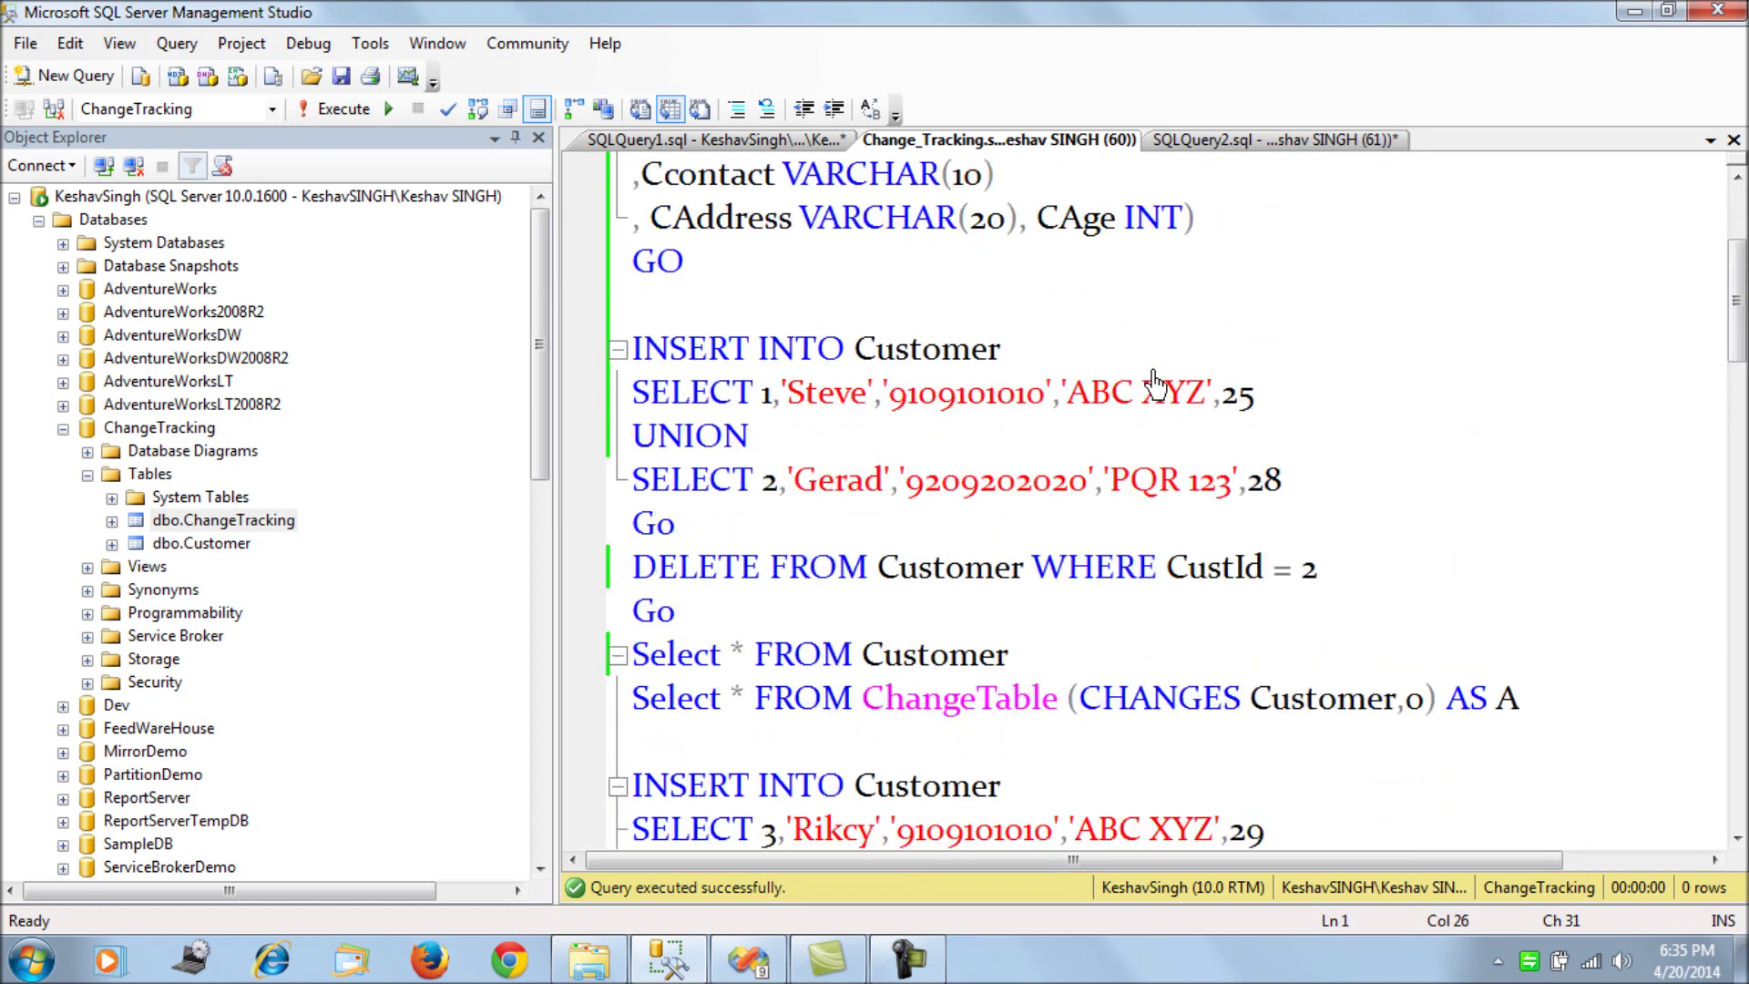
click(1258, 141)
scroll(1244, 355, down, 4)
scroll(1244, 356, up, 1)
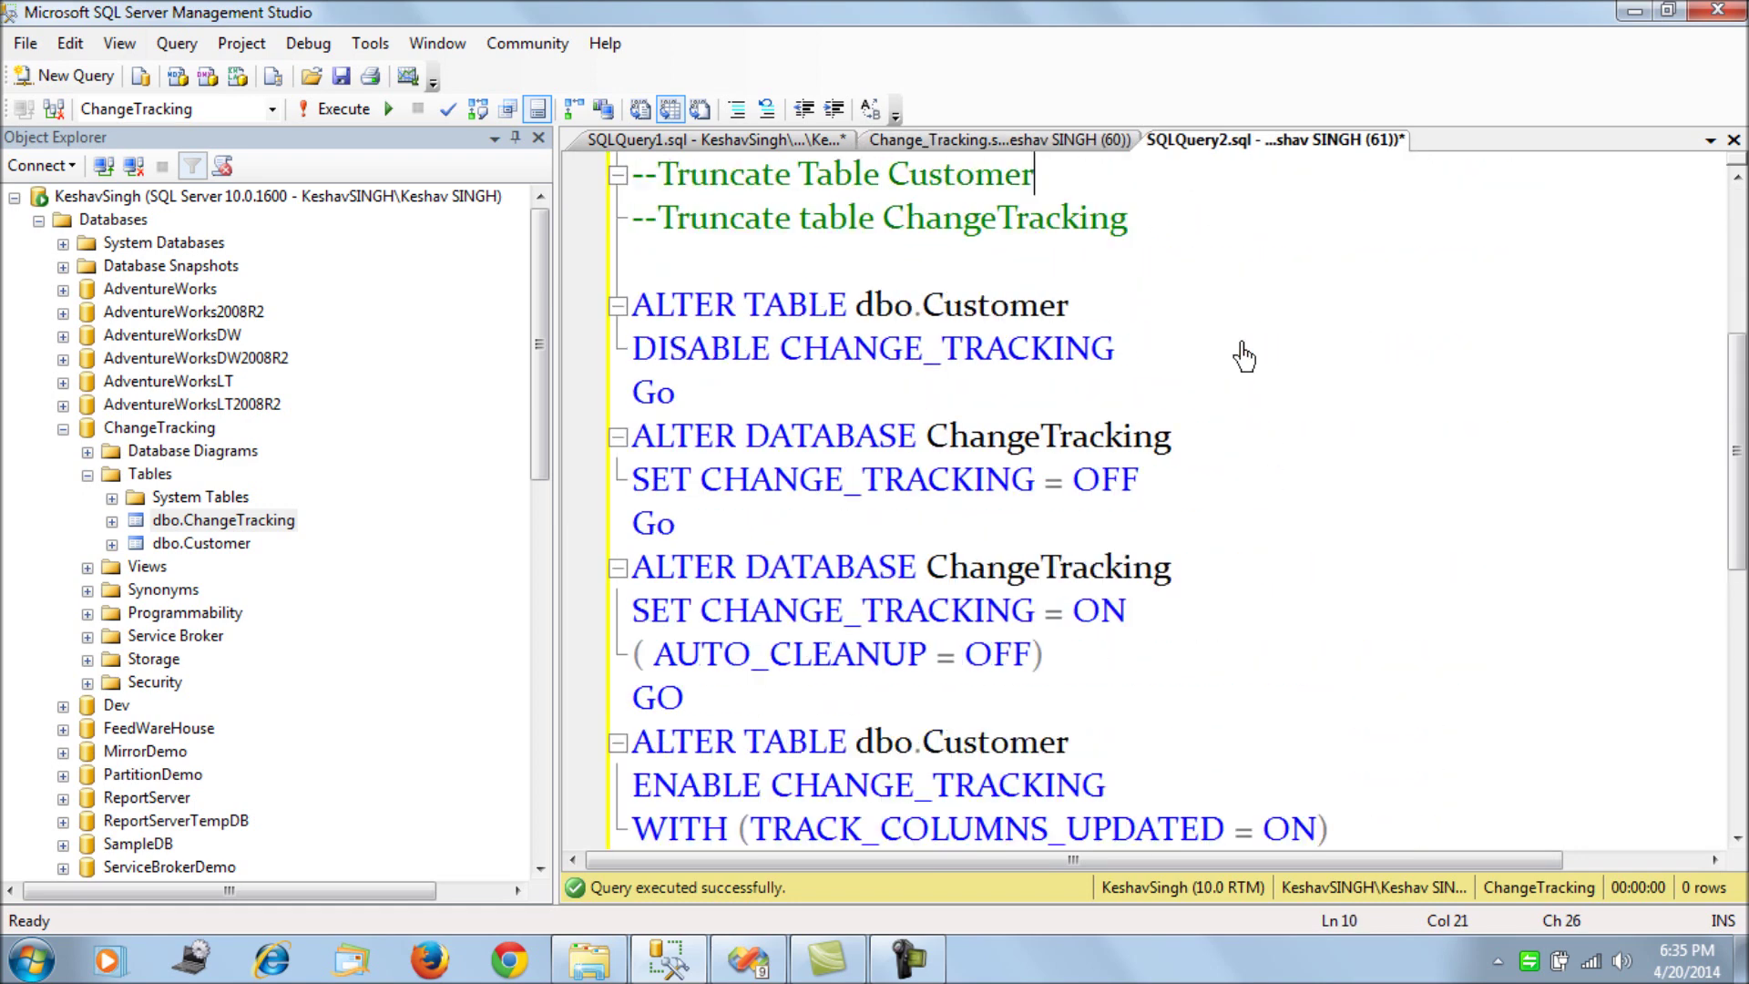
drag(705, 546, 629, 321)
click(697, 398)
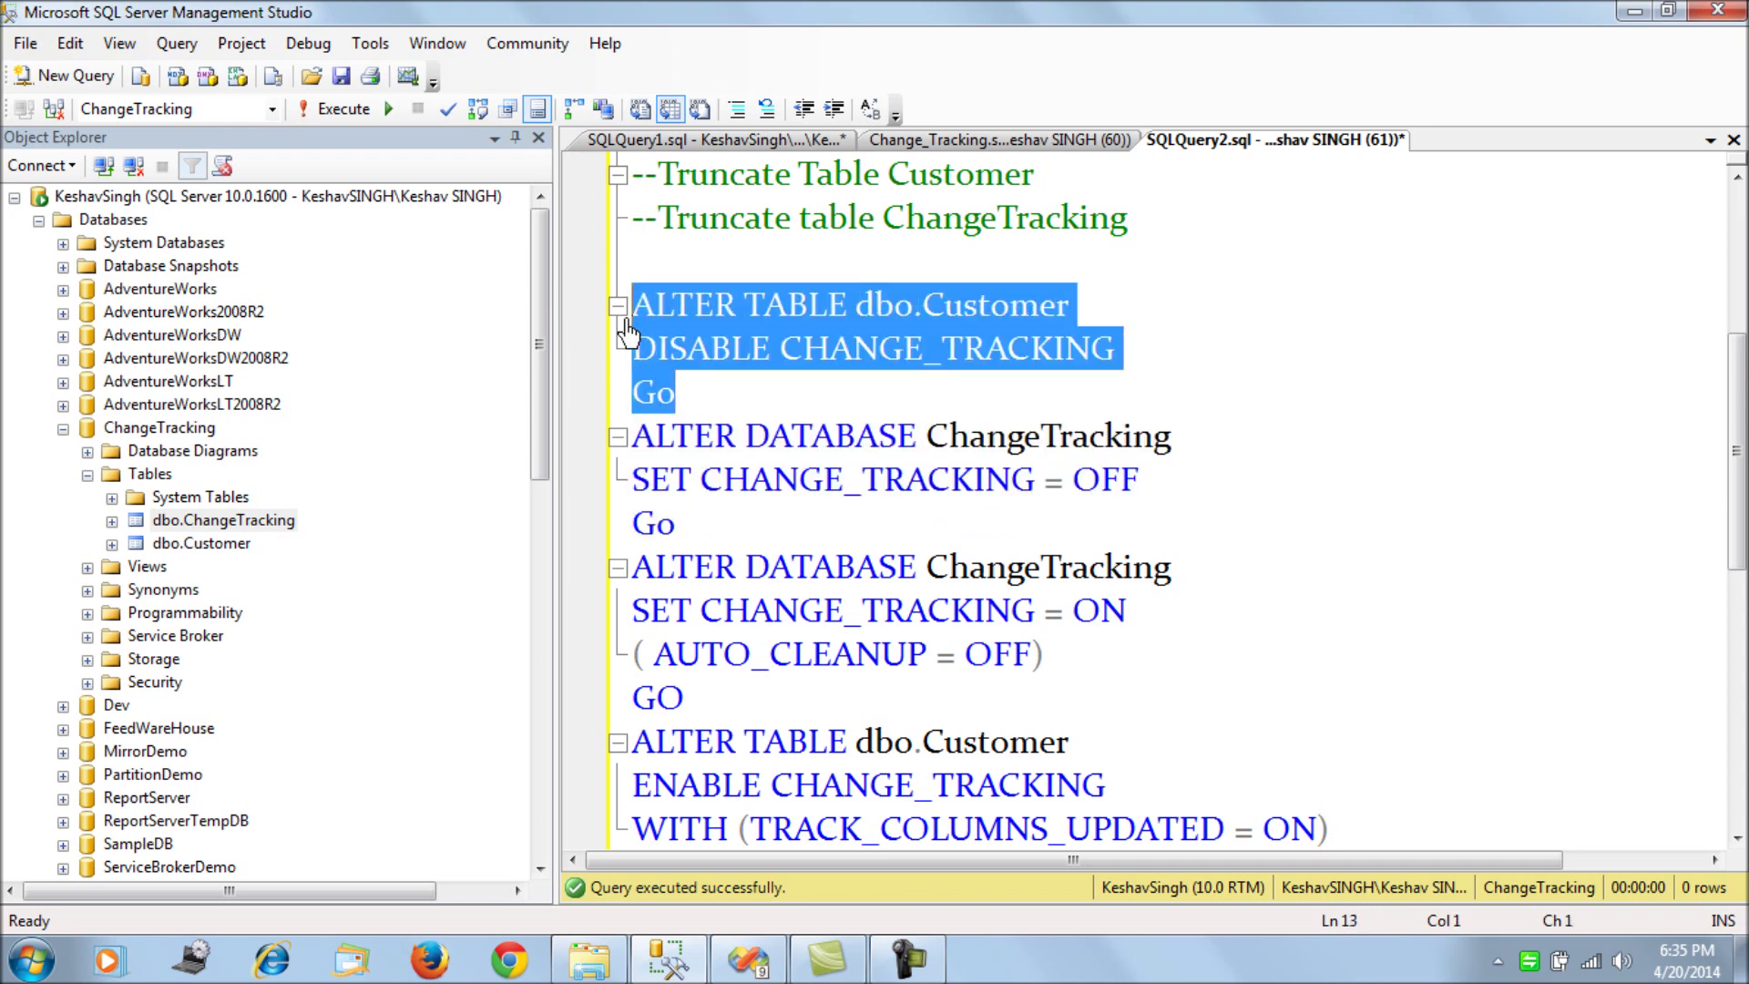
key(F5)
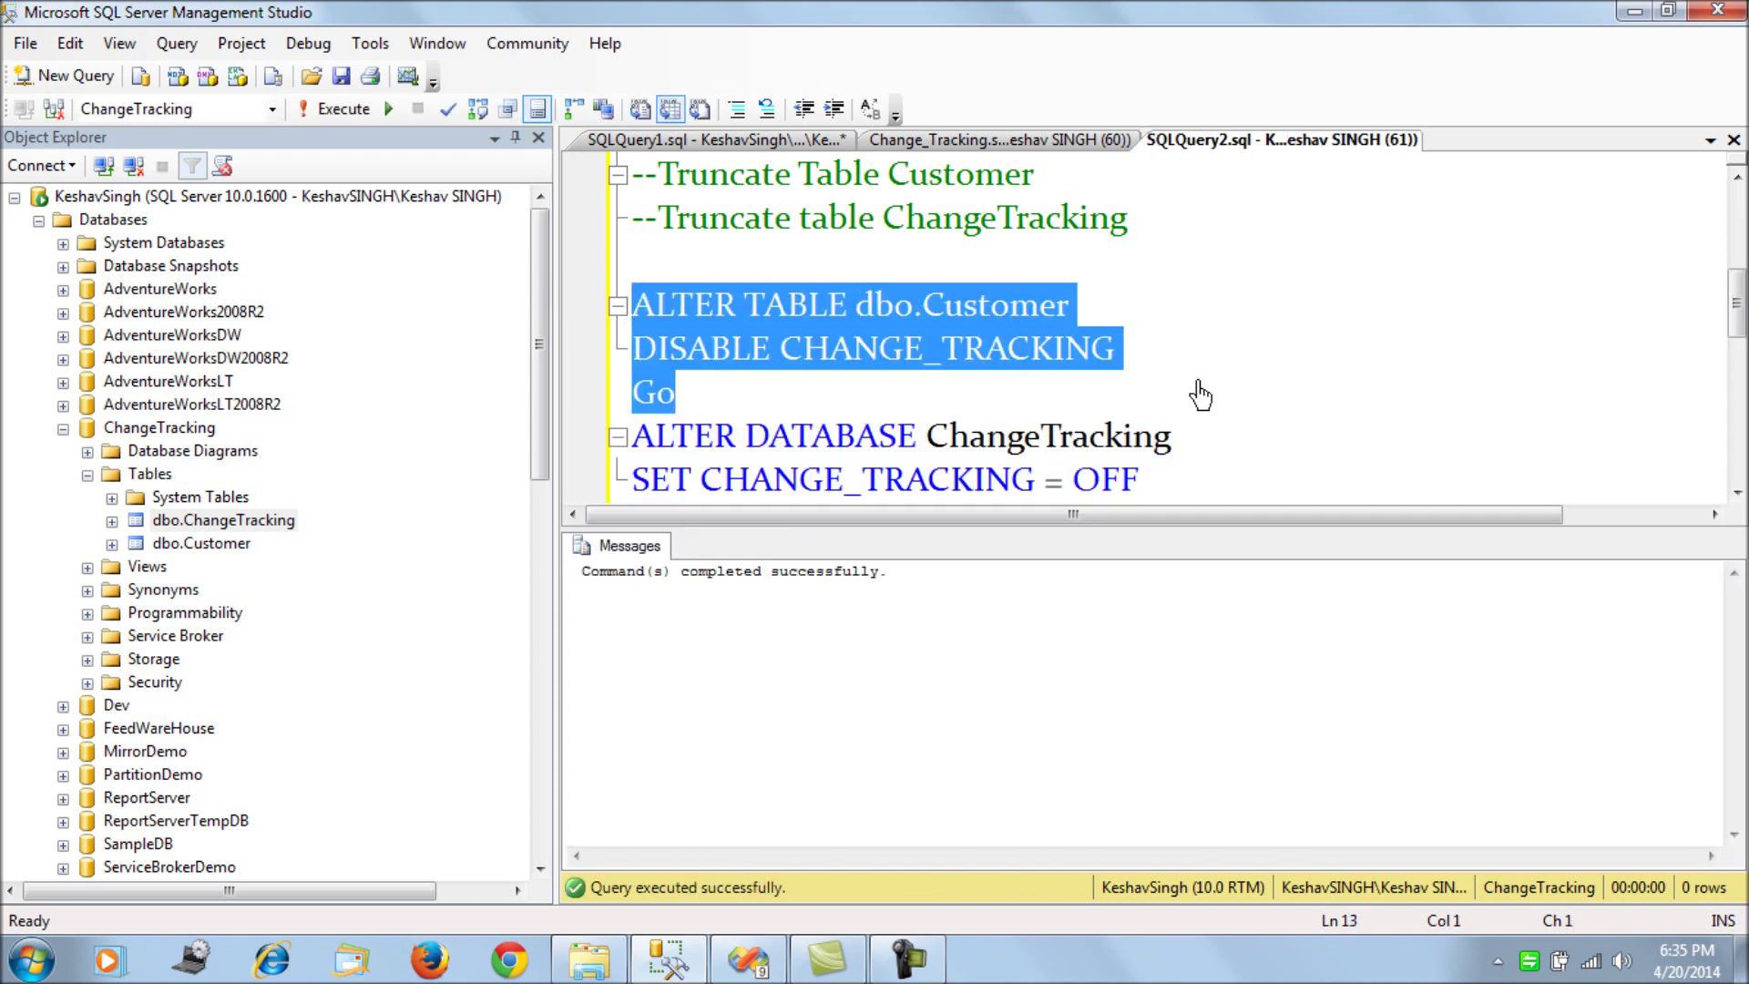
key(ctrl+r)
- Run the statement that sets CHANGE_TRACKING to OFF for the ChangeTracking database, and hide the results
drag(676, 527, 629, 436)
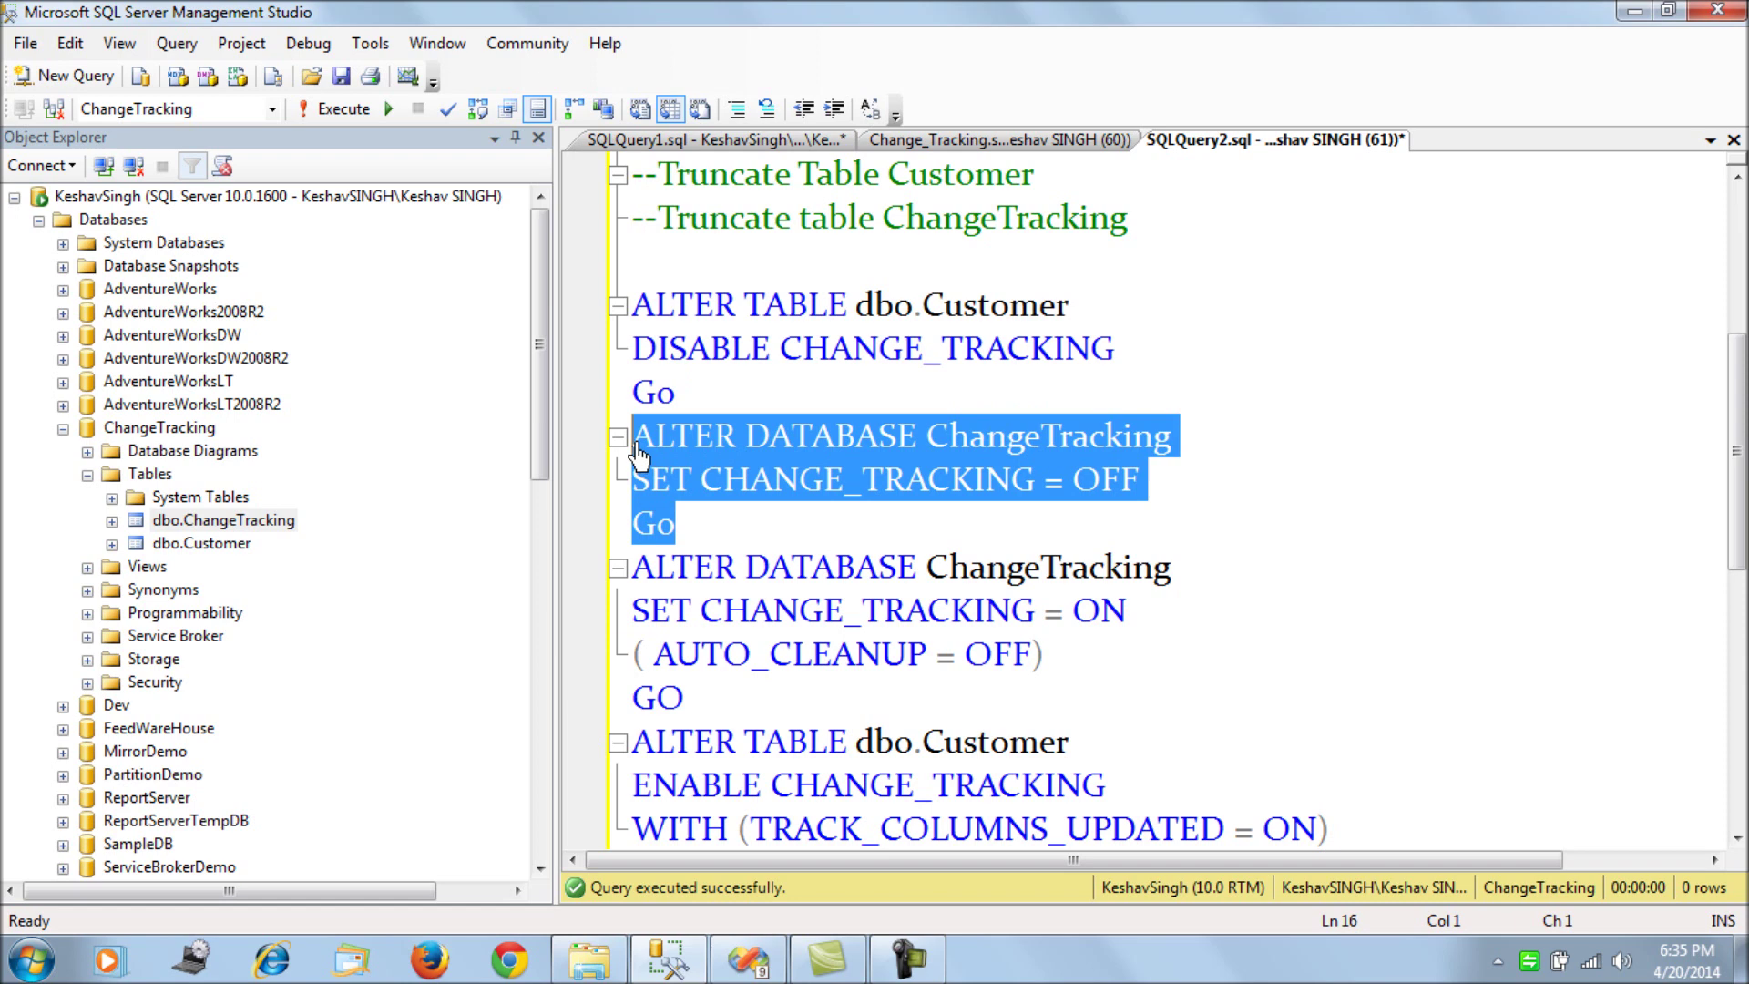
key(F5)
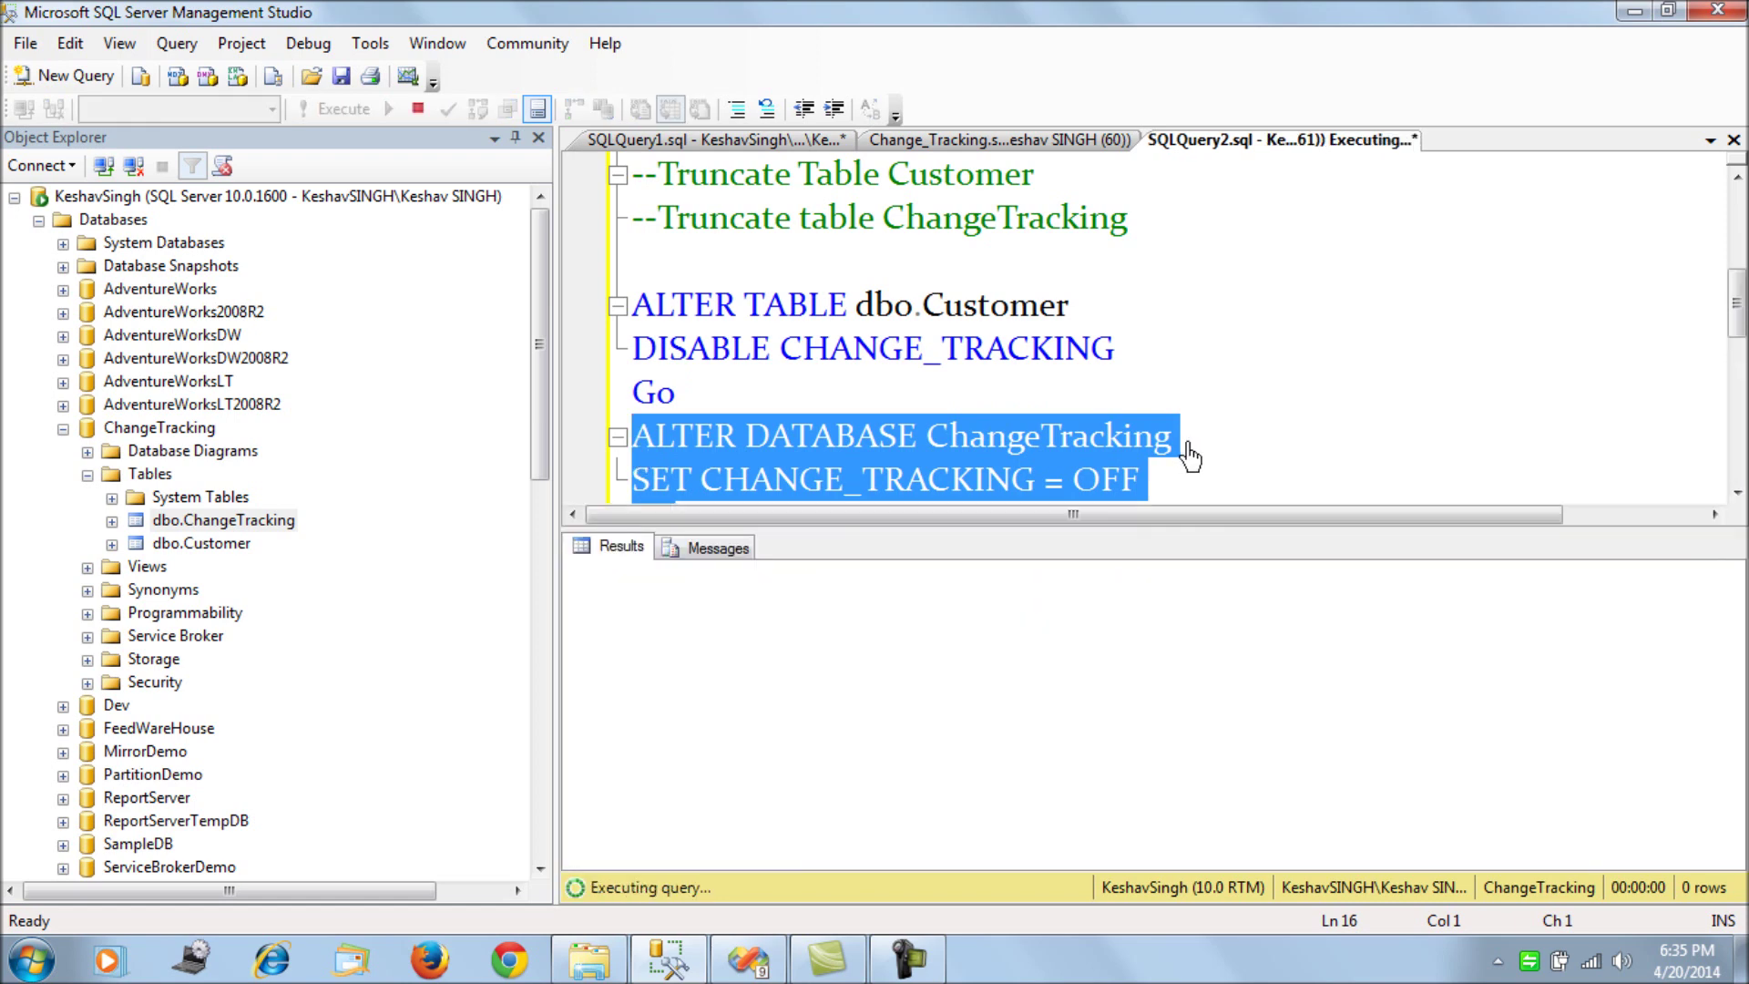
key(ctrl+r)
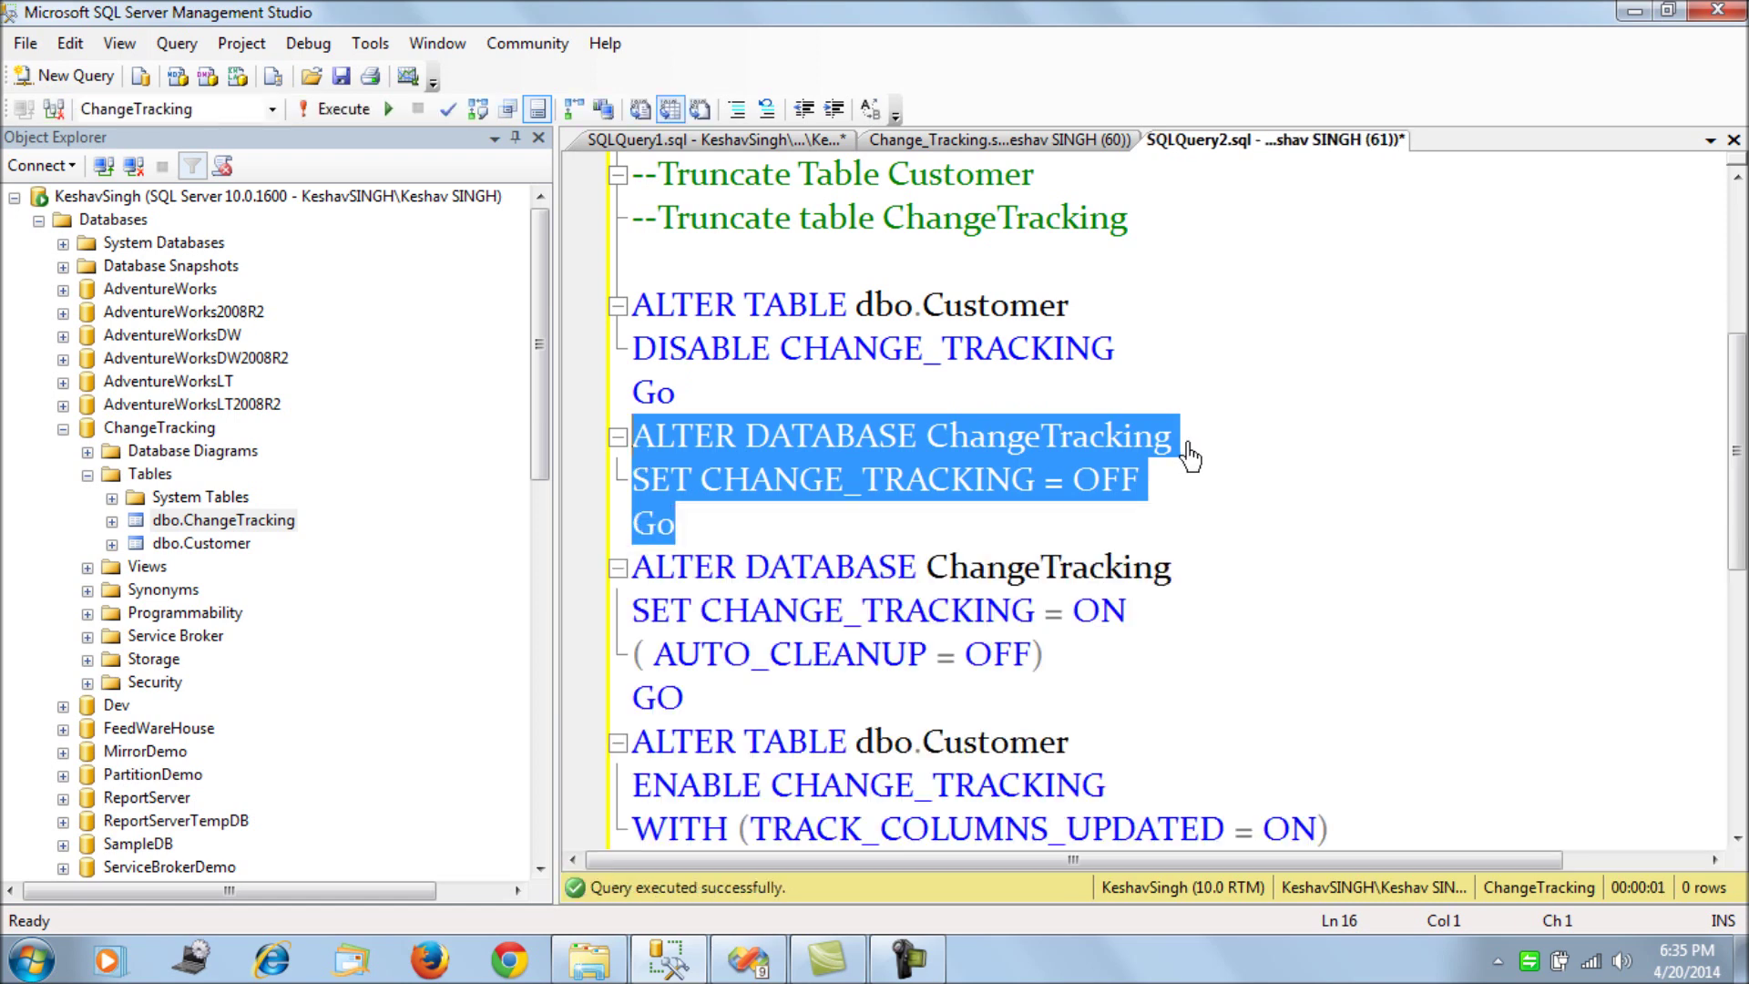
- Run the ALTER DATABASE statement that sets CHANGE_TRACKING to ON with AUTO_CLEANUP = OFF for the ChangeTracking database
scroll(985, 645, down, 2)
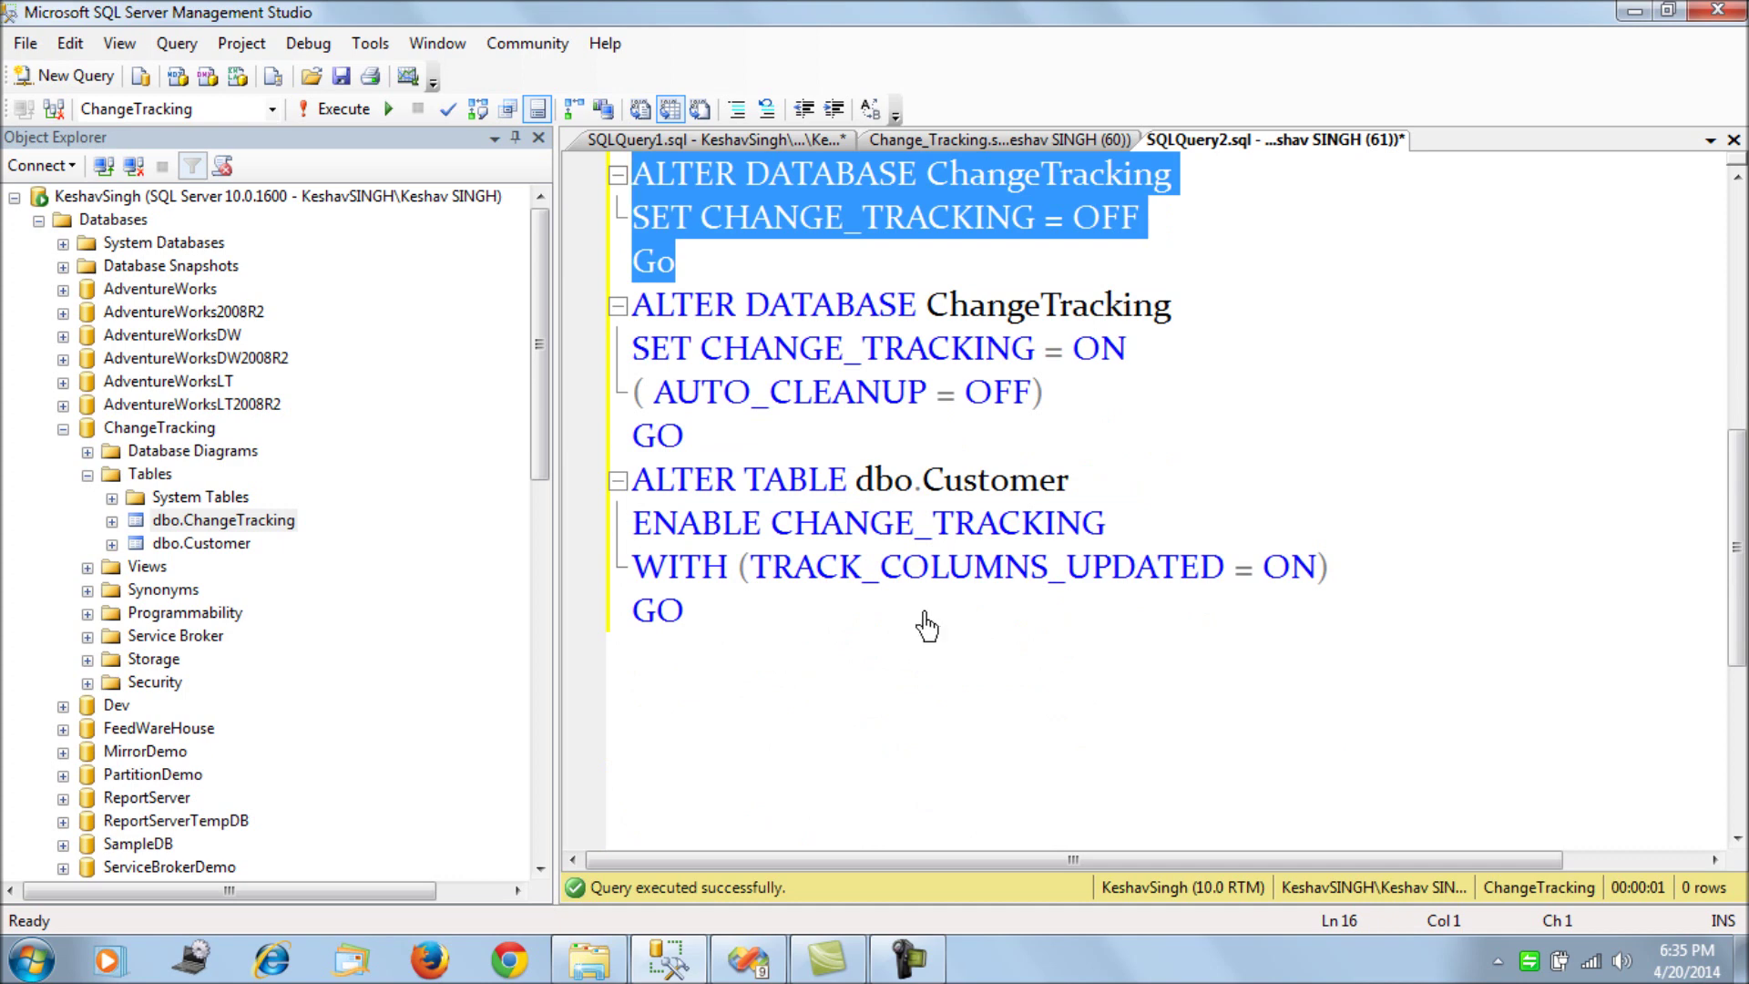
click(675, 435)
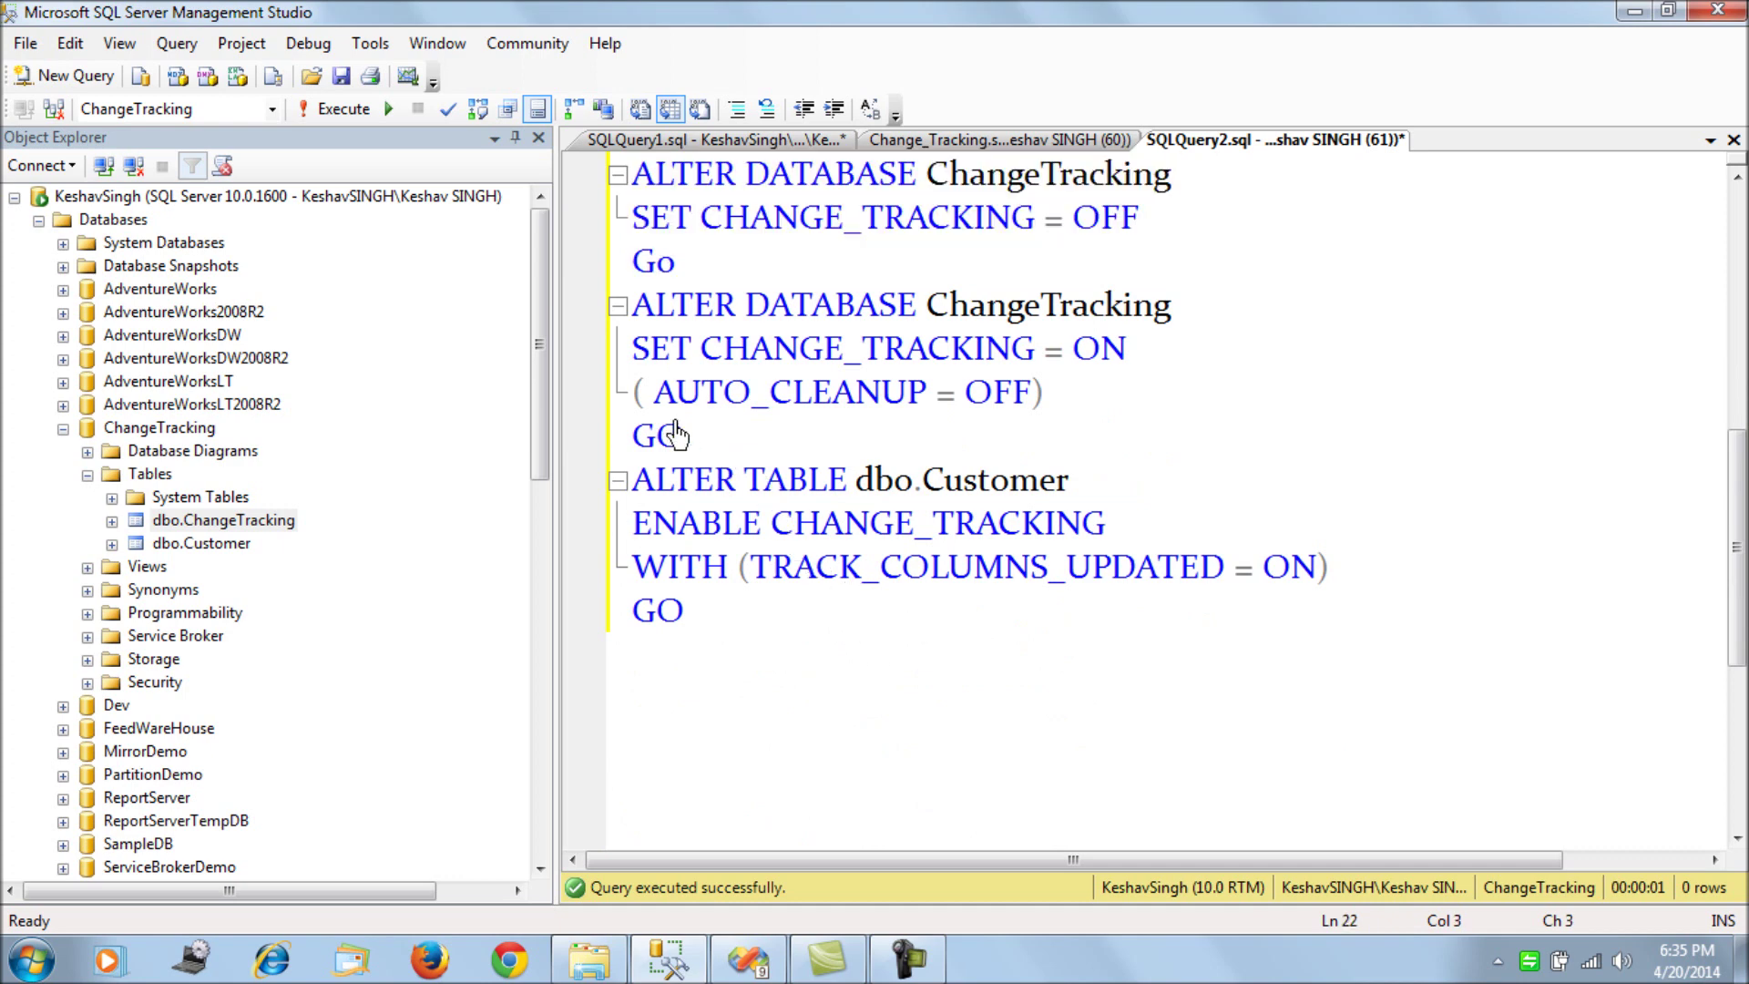
drag(675, 436, 632, 304)
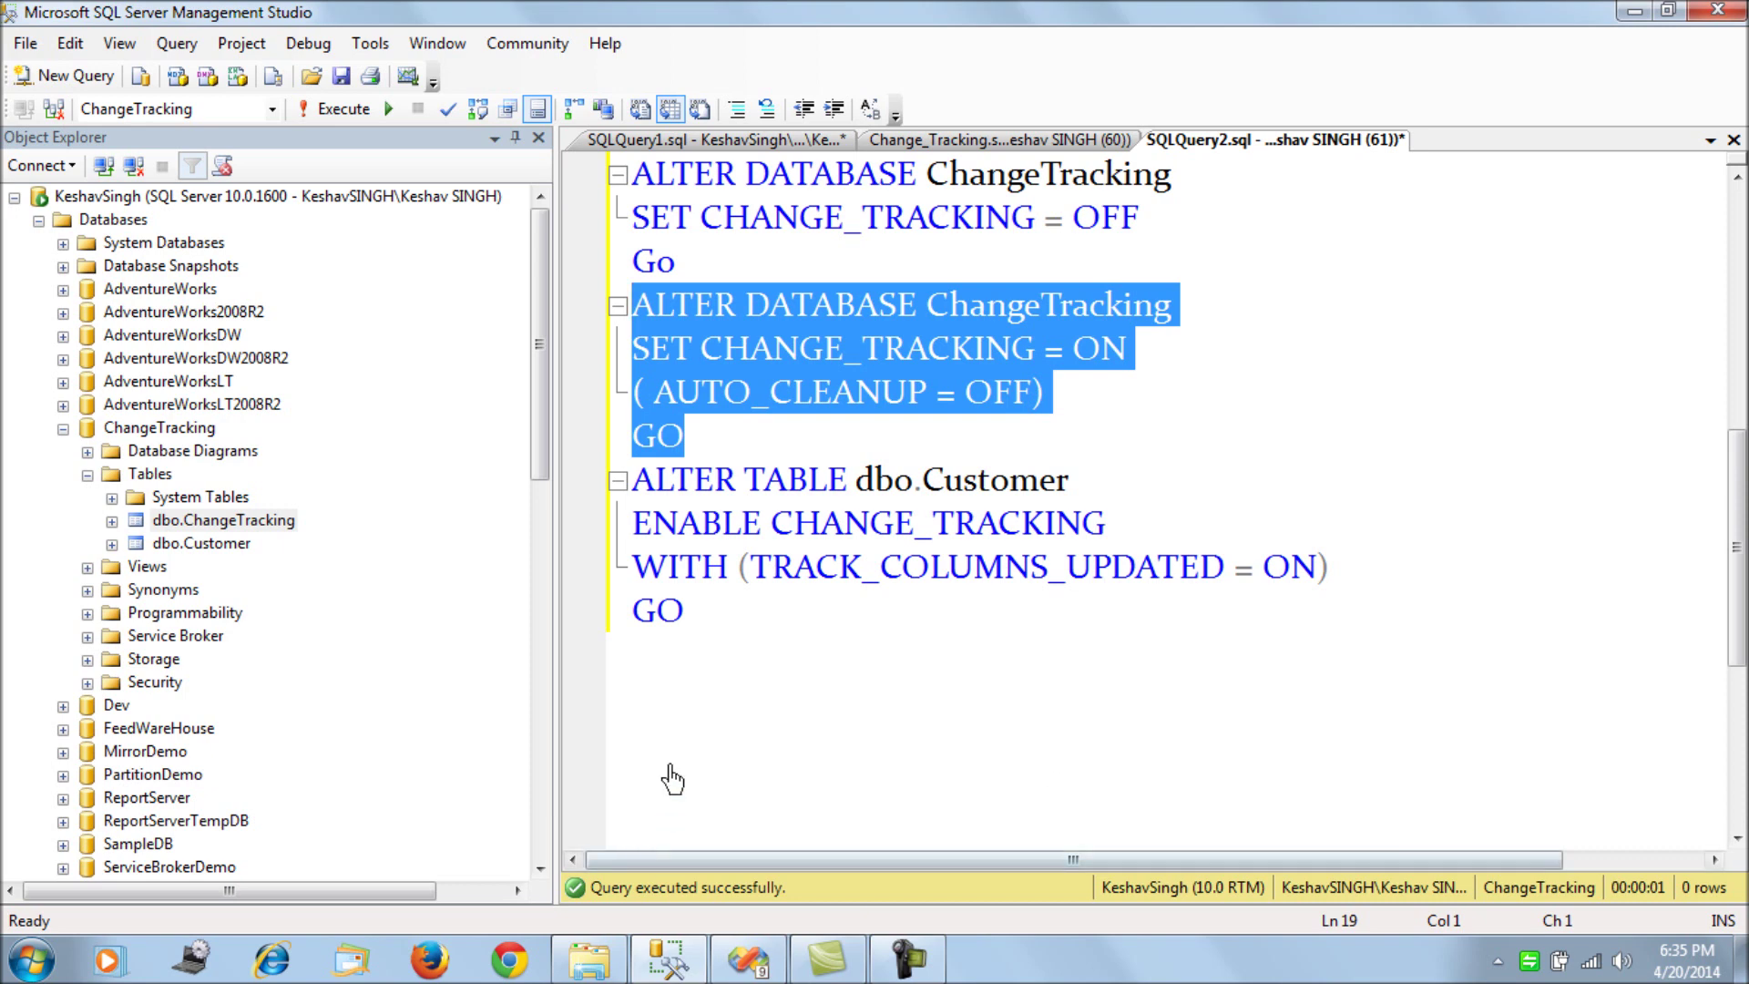
drag(707, 638, 632, 567)
click(745, 478)
drag(689, 435, 628, 305)
key(F5)
key(ctrl+r)
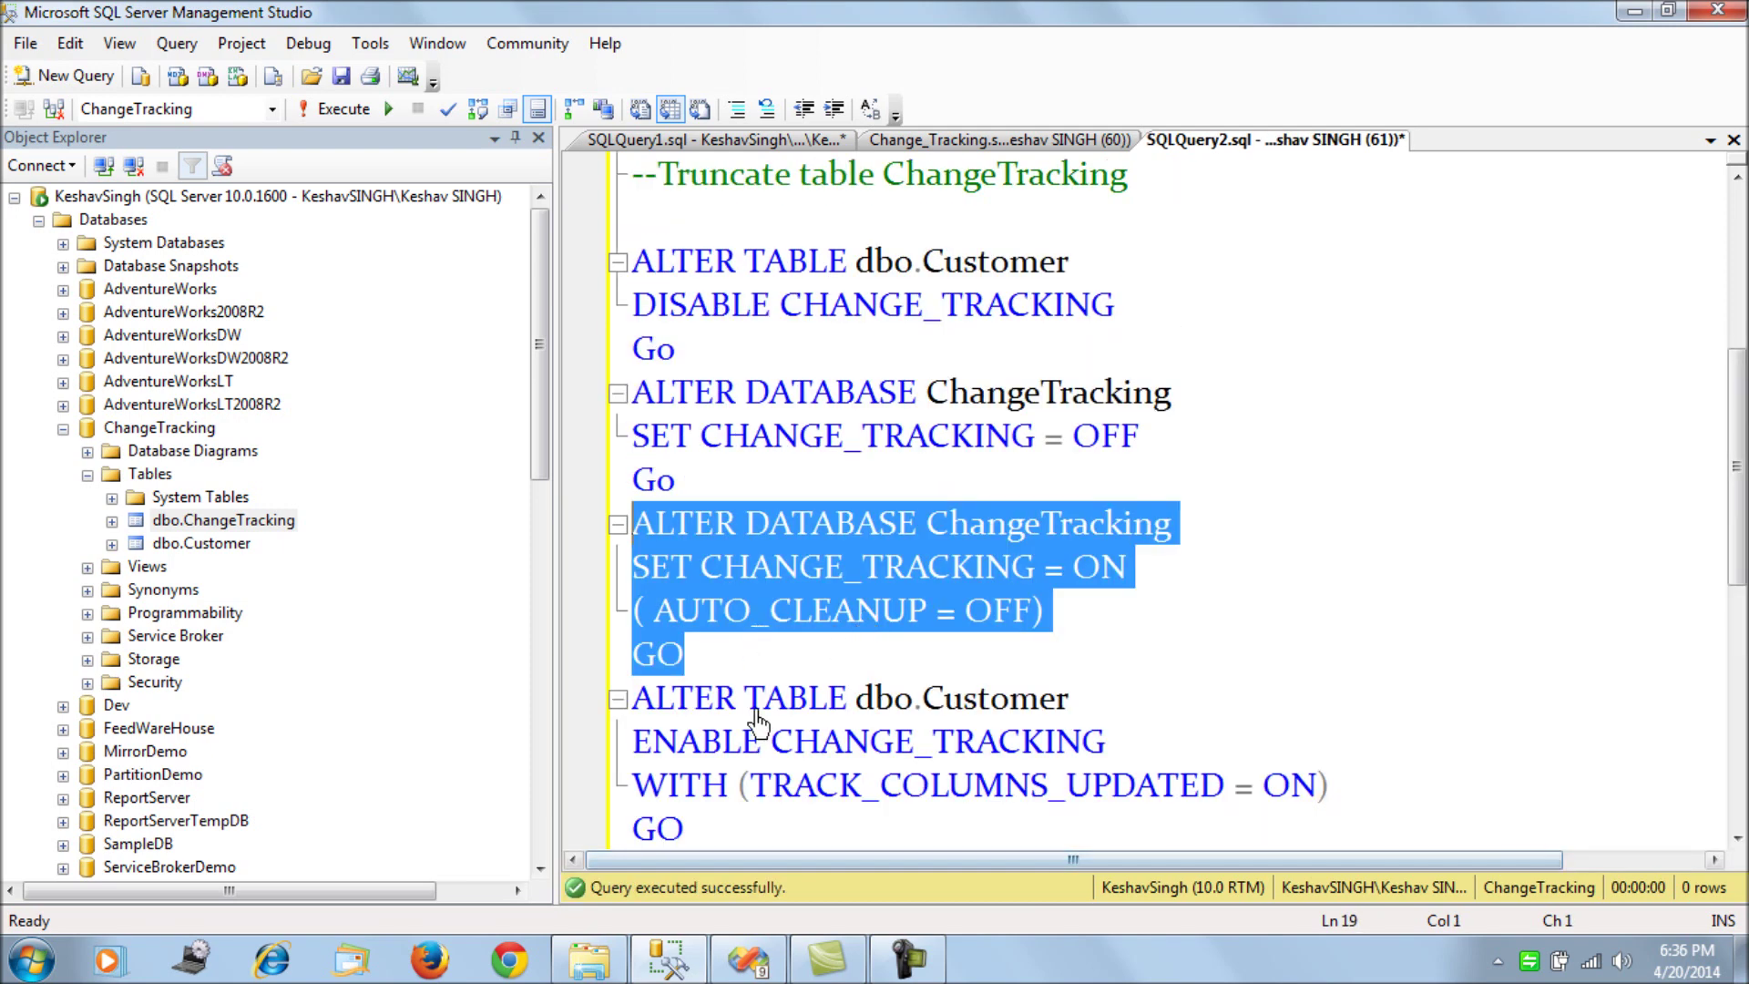
- Run the statement enabling change tracking on dbo.Customer with TRACK_COLUMNS_UPDATED = ON, and hide the results
scroll(757, 703, down, 2)
drag(684, 567, 627, 439)
key(F5)
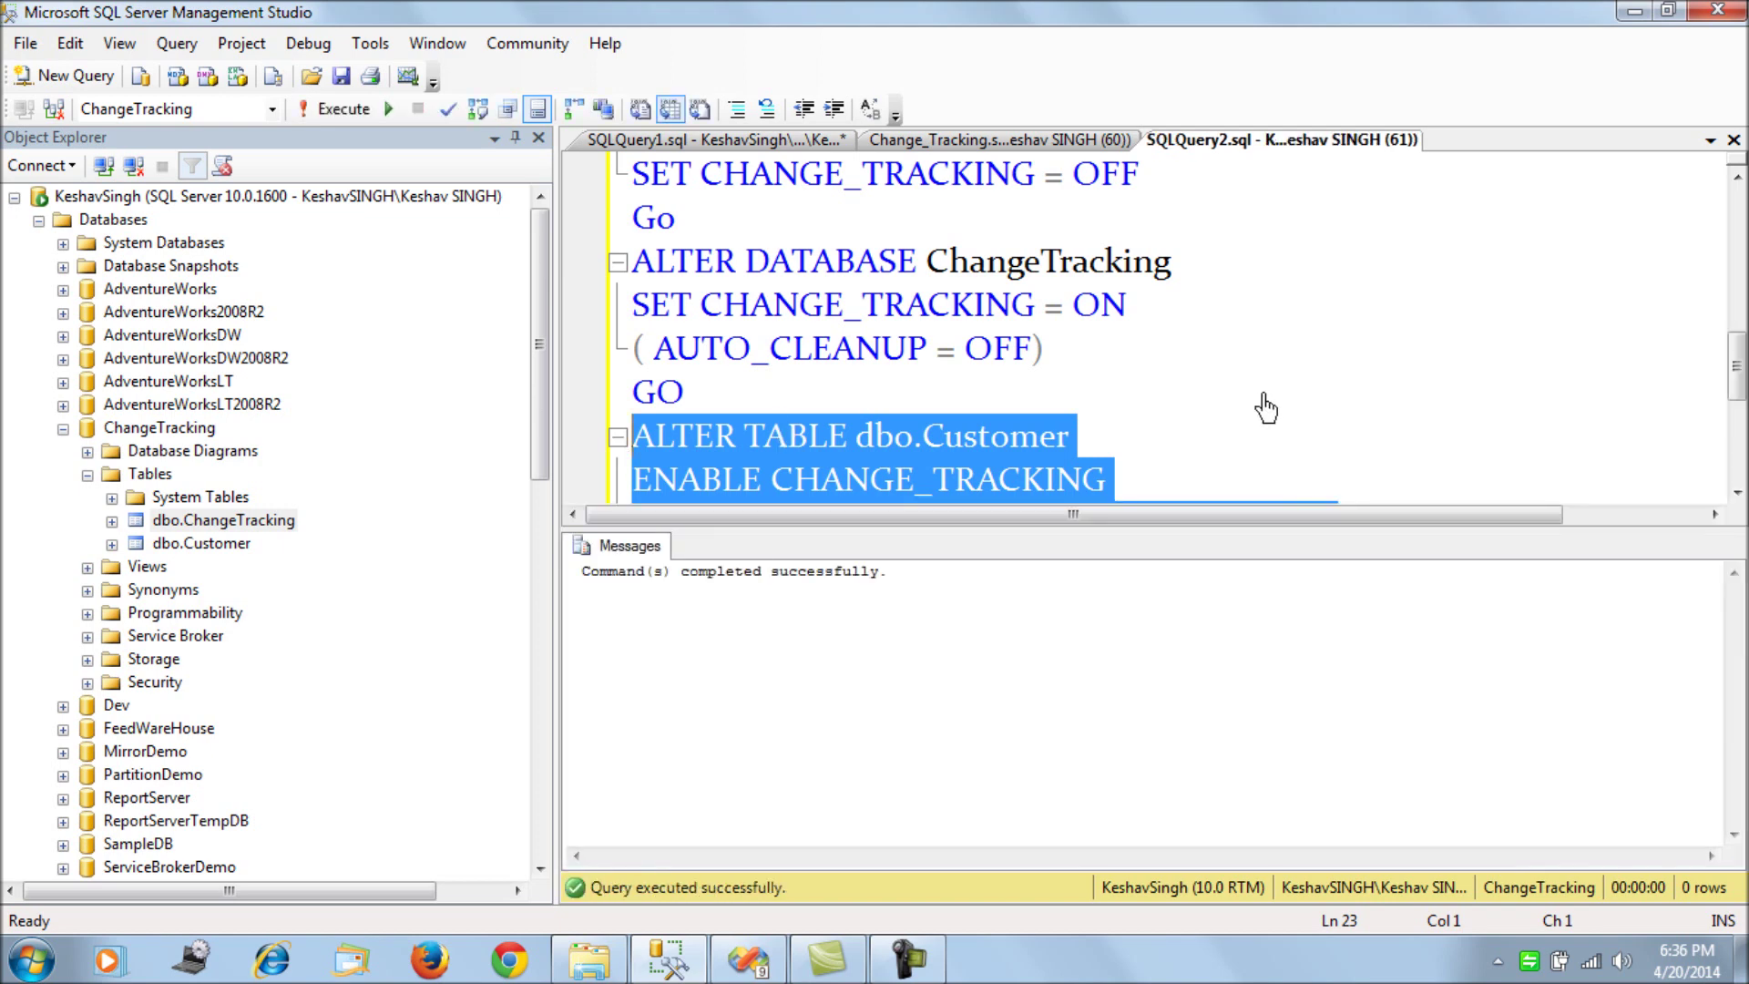
key(ctrl+r)
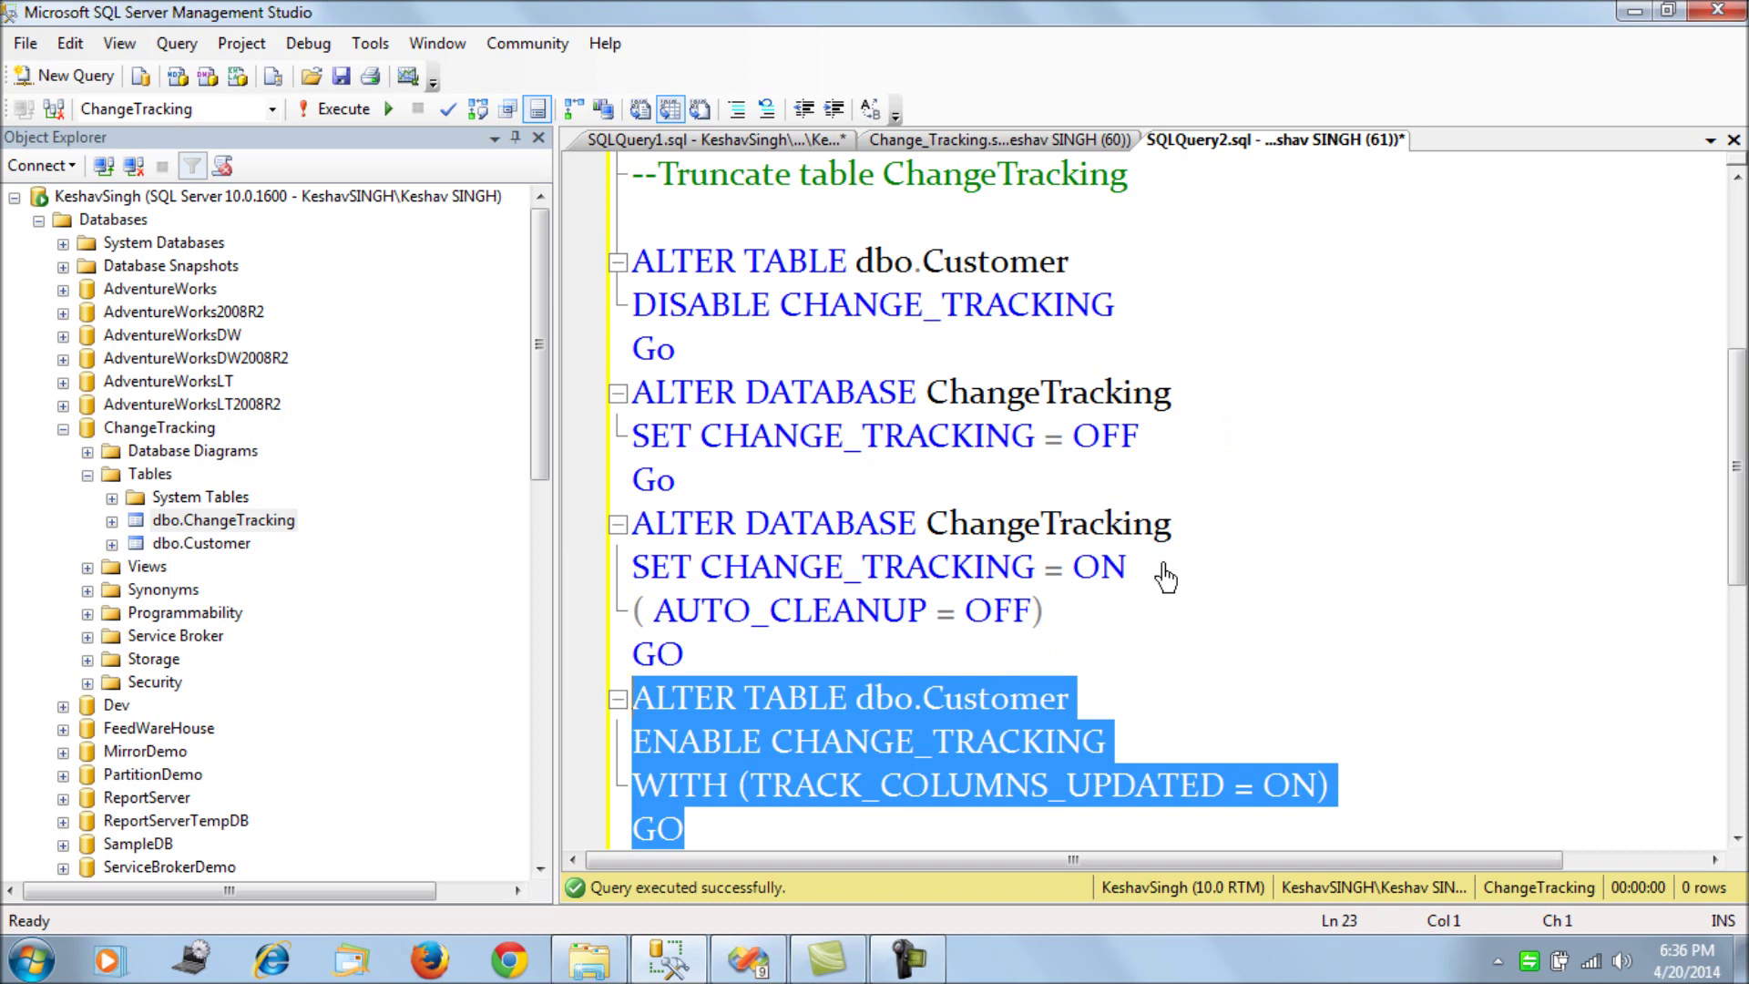
- Switch to Visual Studio and examine the SEQ_Data_Sync and SEQ_CT_Reset_Cleanup containers in the Change_Tracking_Data_Sync package's control flow
click(747, 960)
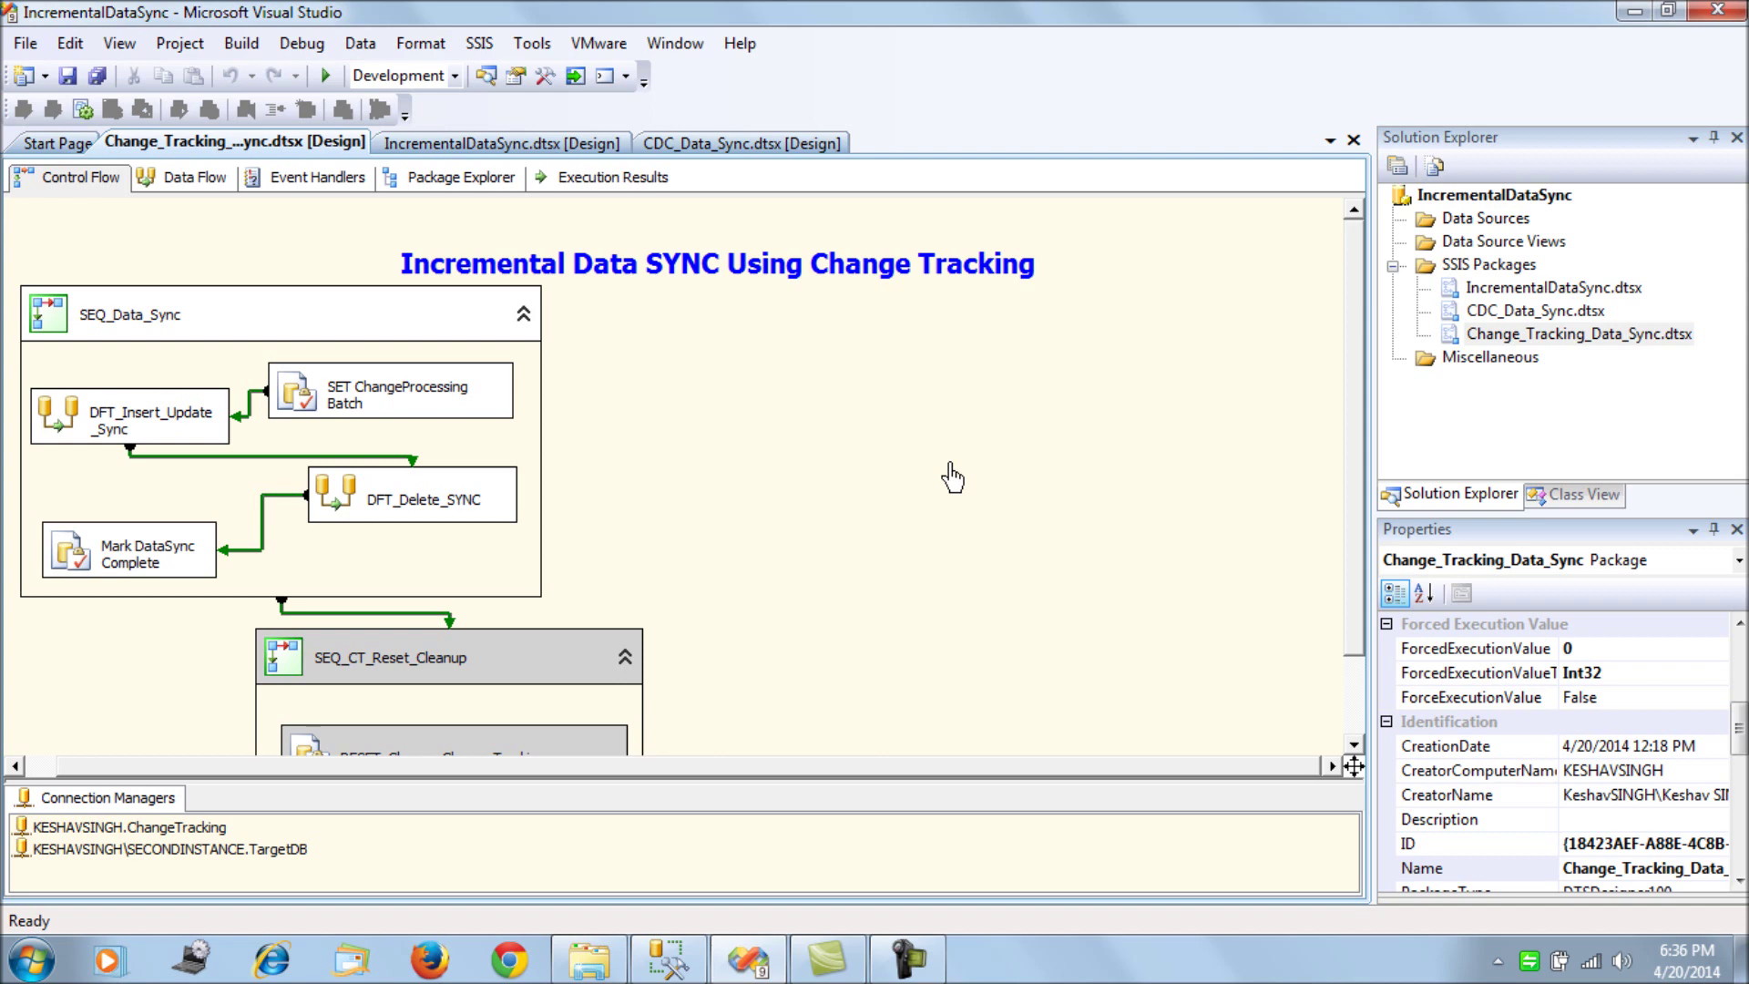
scroll(978, 476, down, 3)
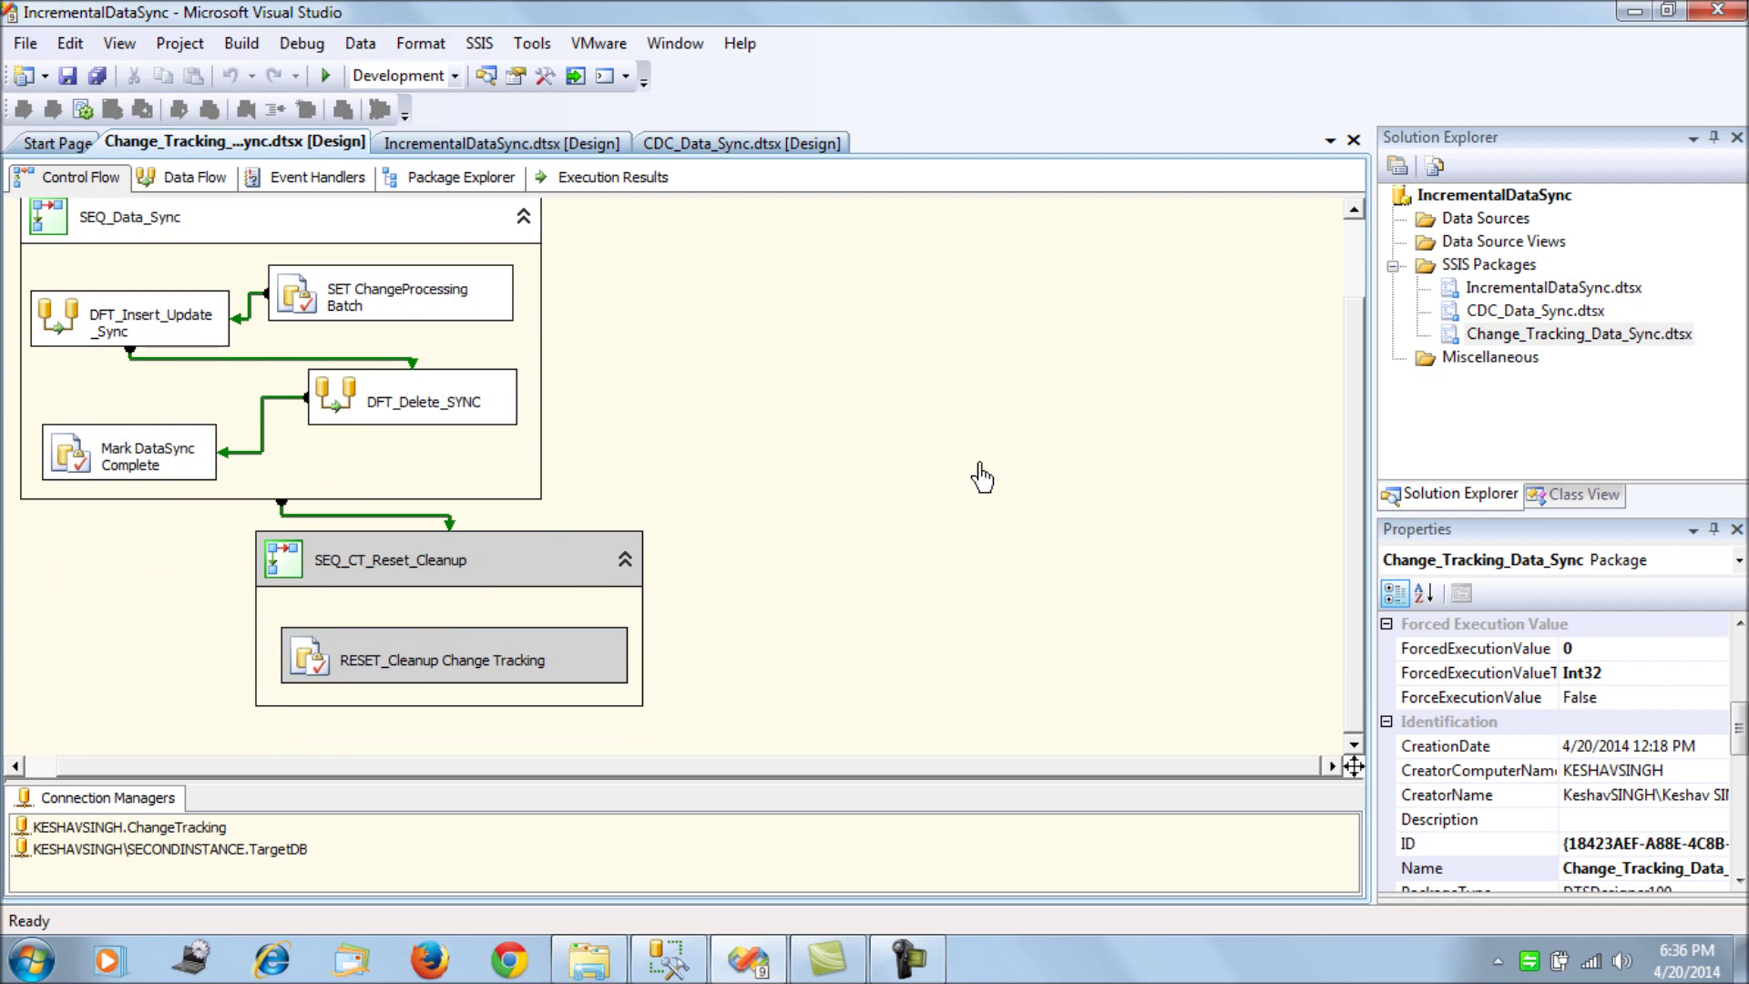
scroll(982, 475, up, 3)
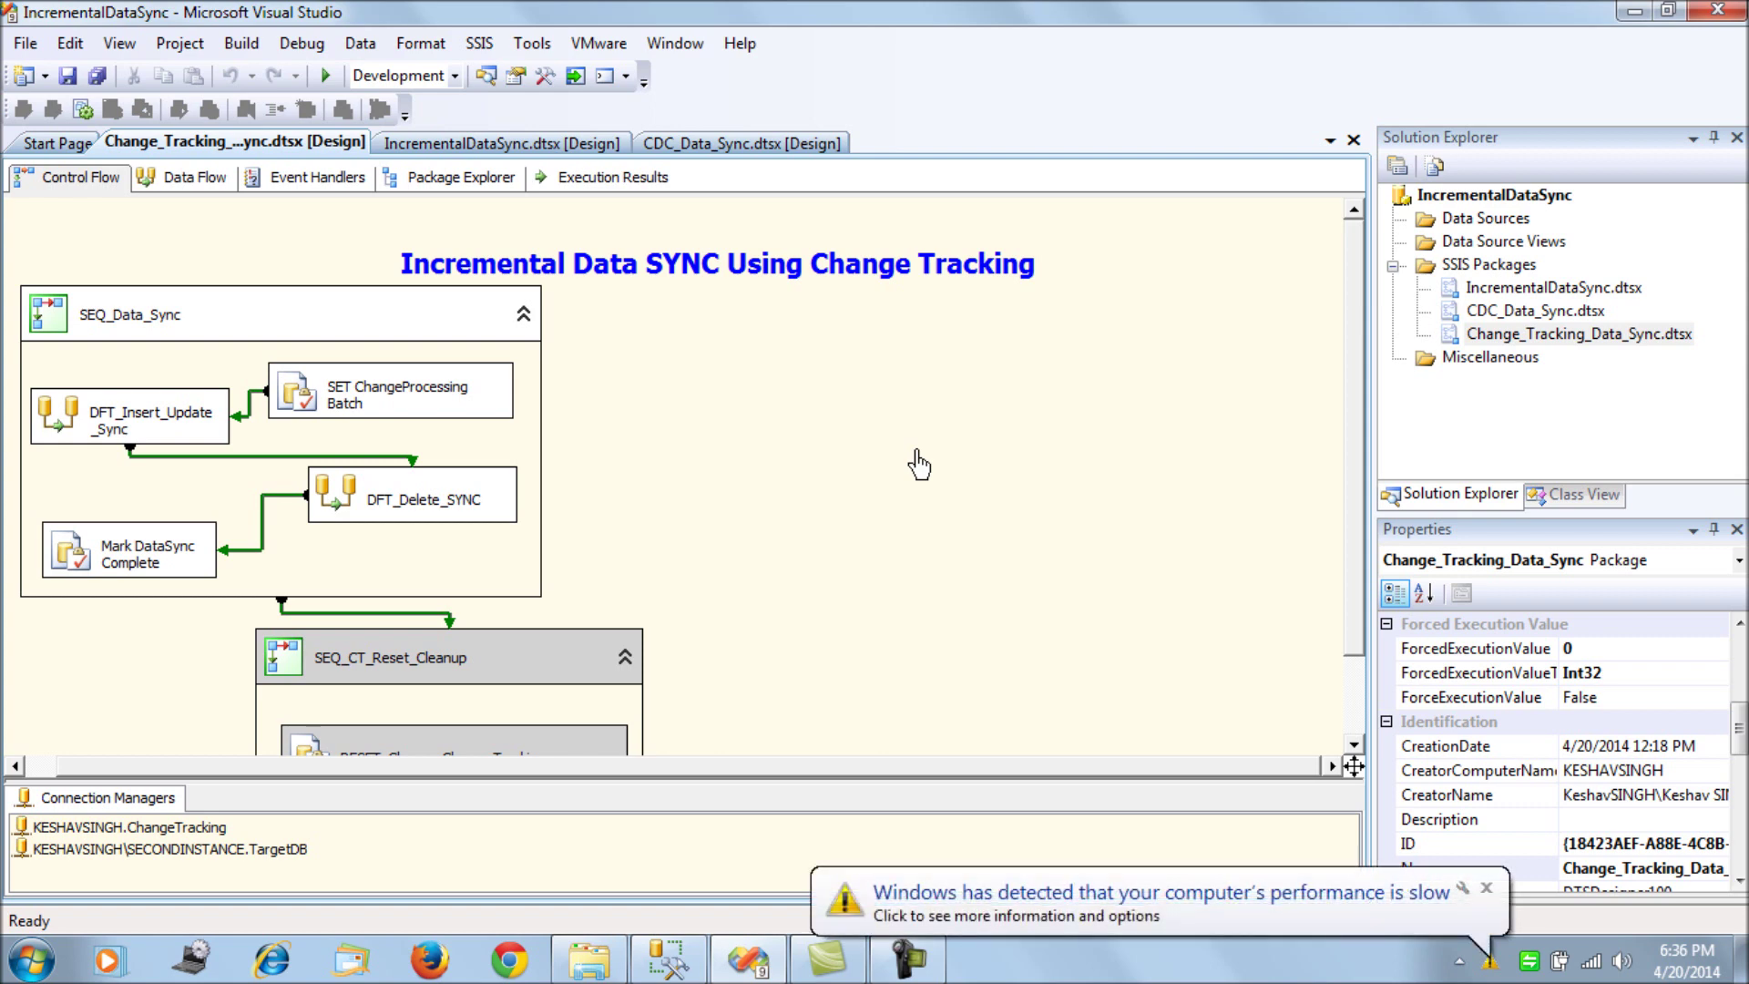
click(414, 324)
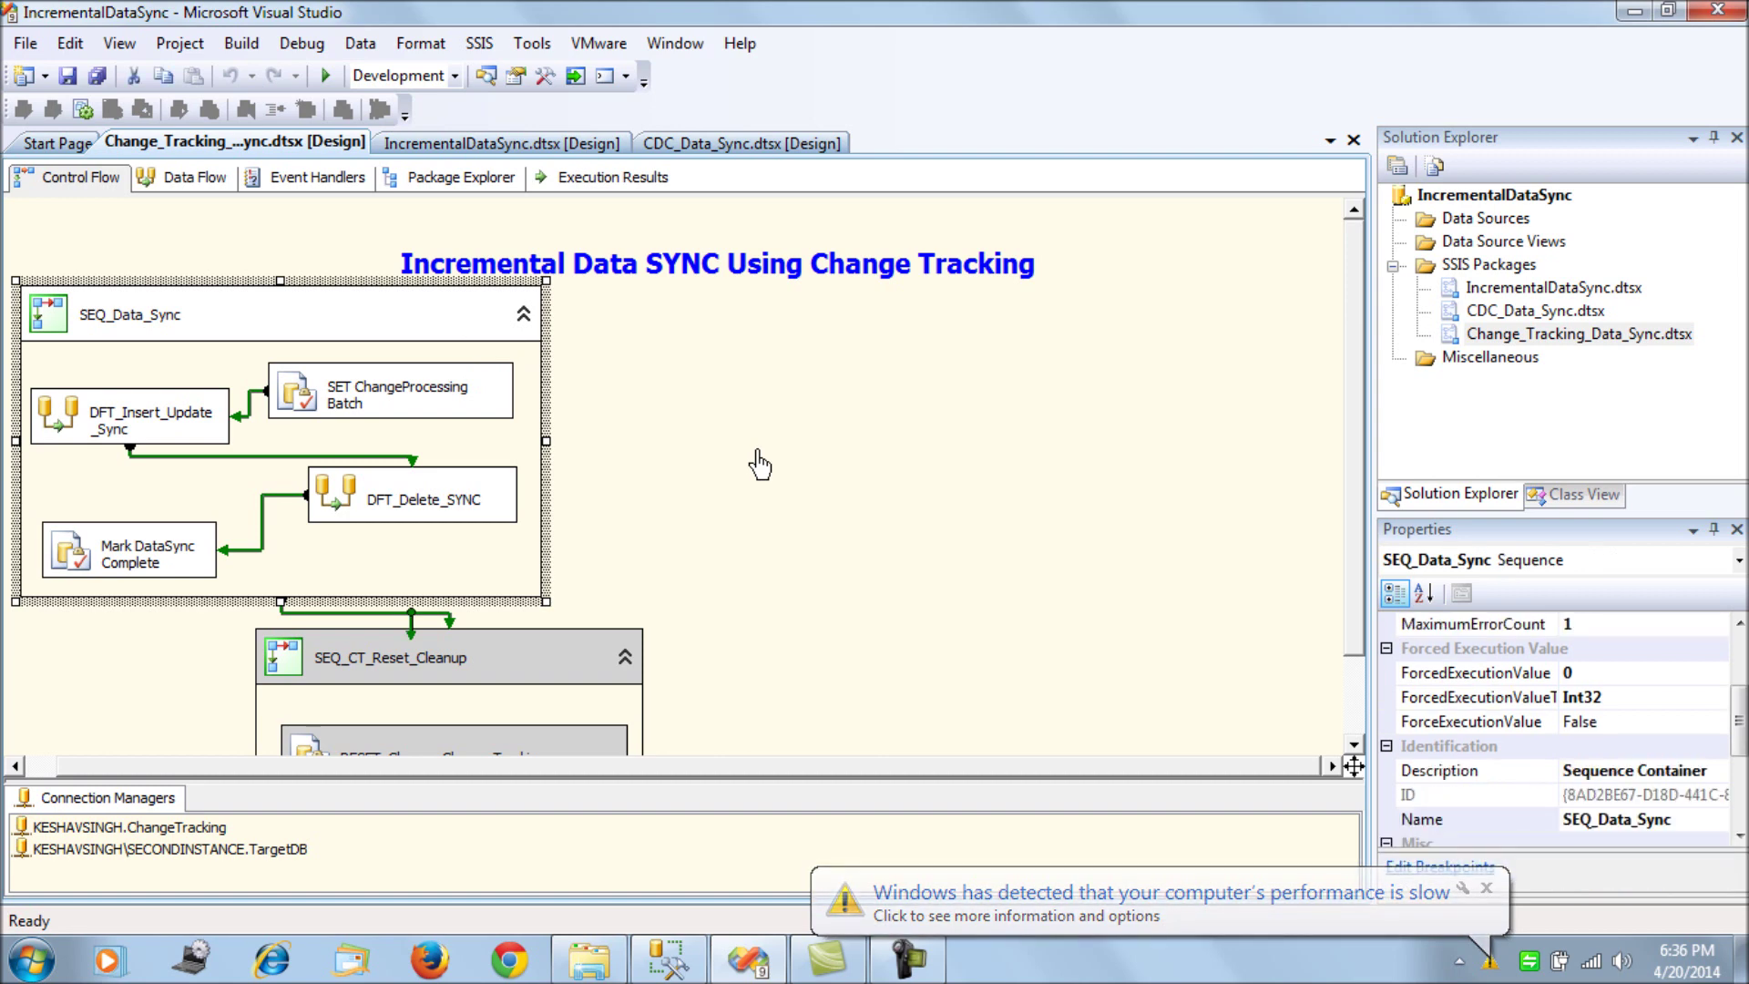
scroll(760, 465, down, 2)
click(523, 587)
click(540, 679)
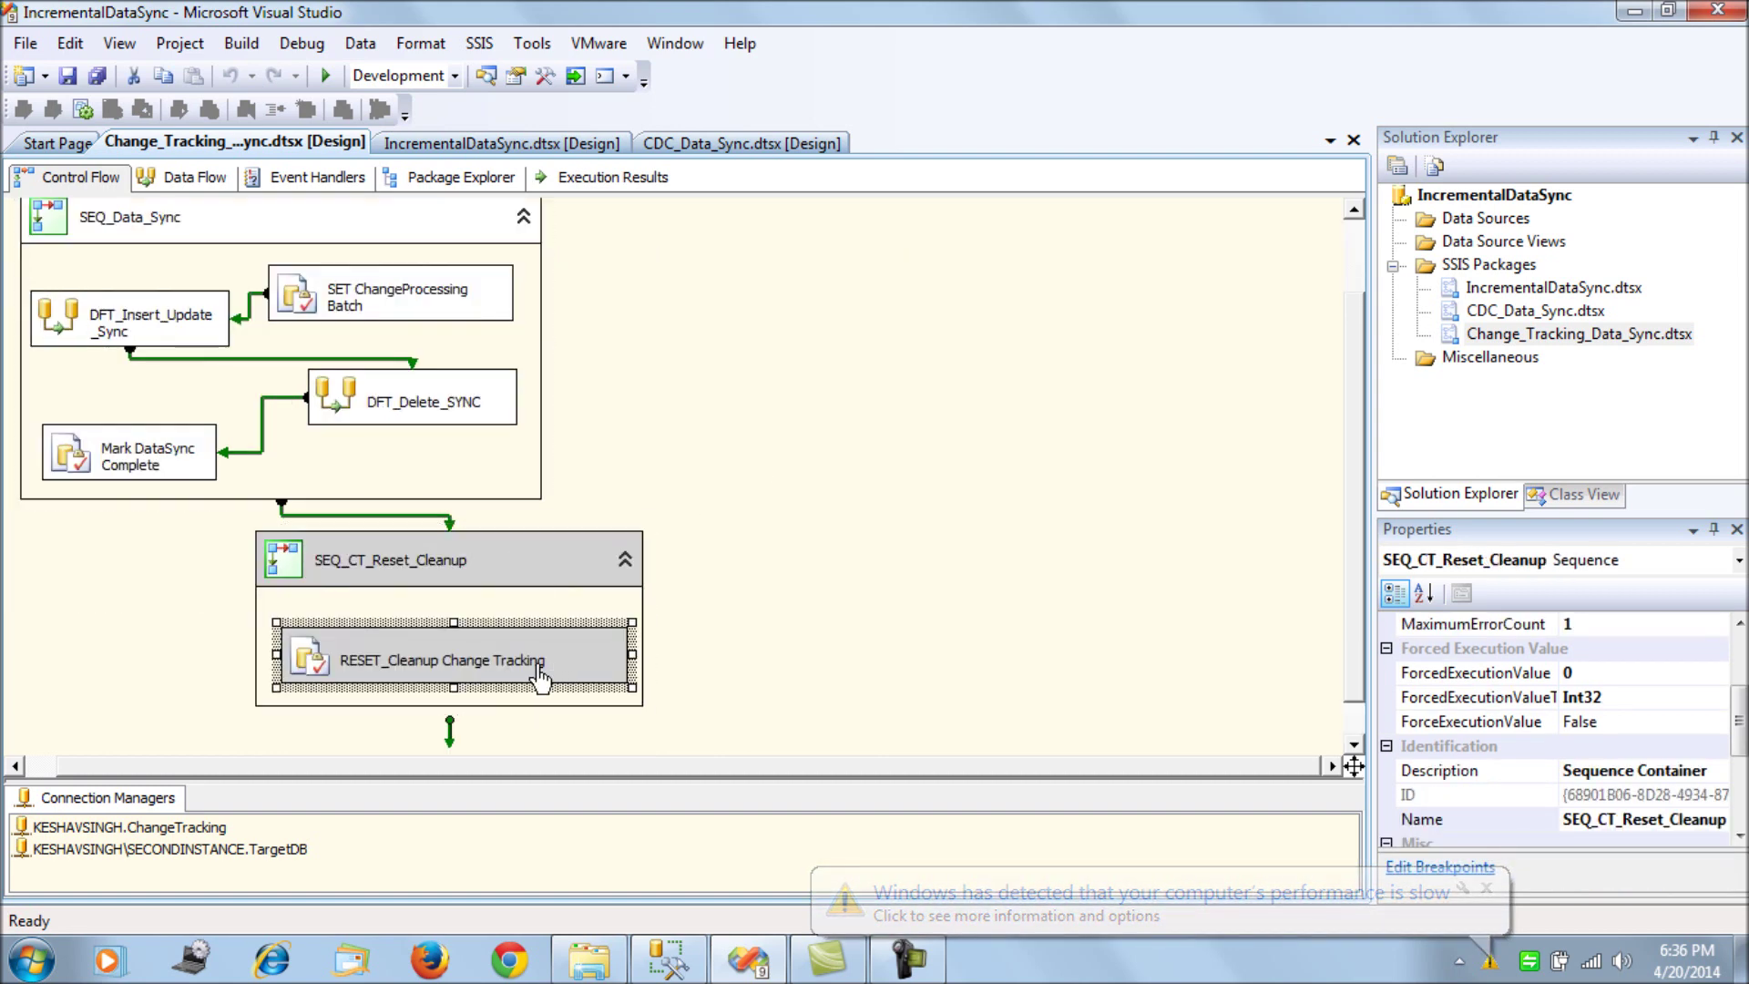
- Inspect the SQL statement of the RESET_Cleanup Change Tracking task, and close the task editor without changes
double_click(540, 679)
click(1309, 520)
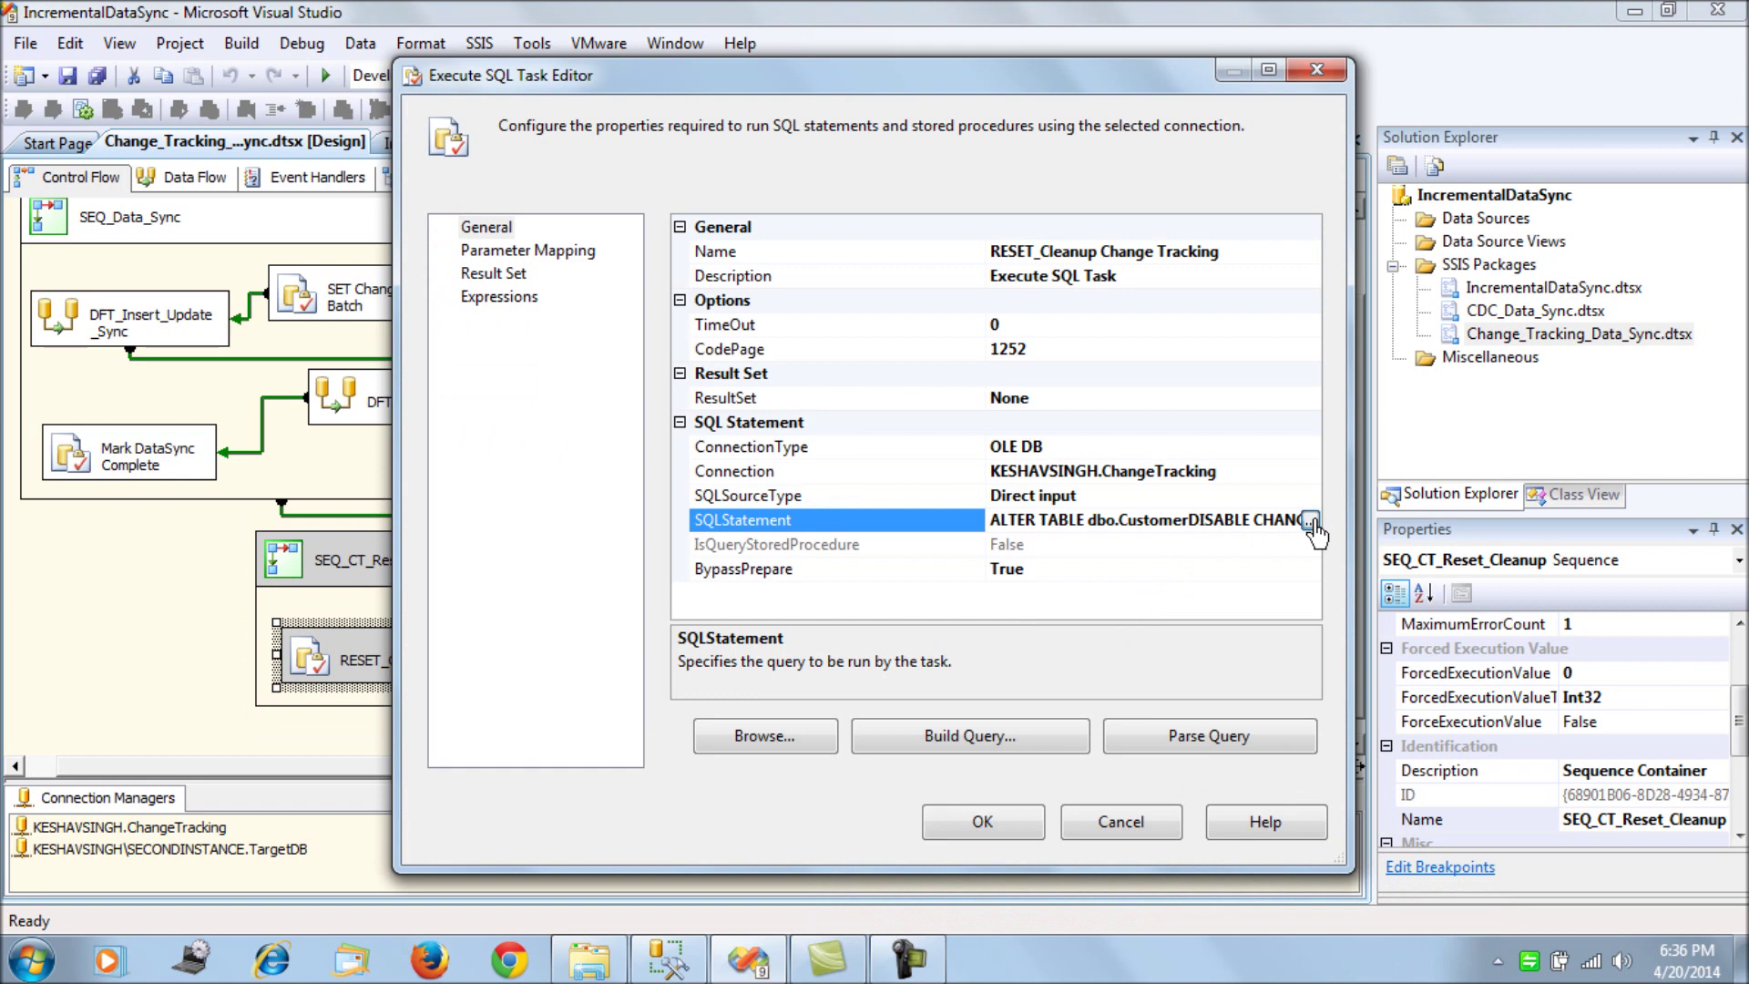
click(995, 381)
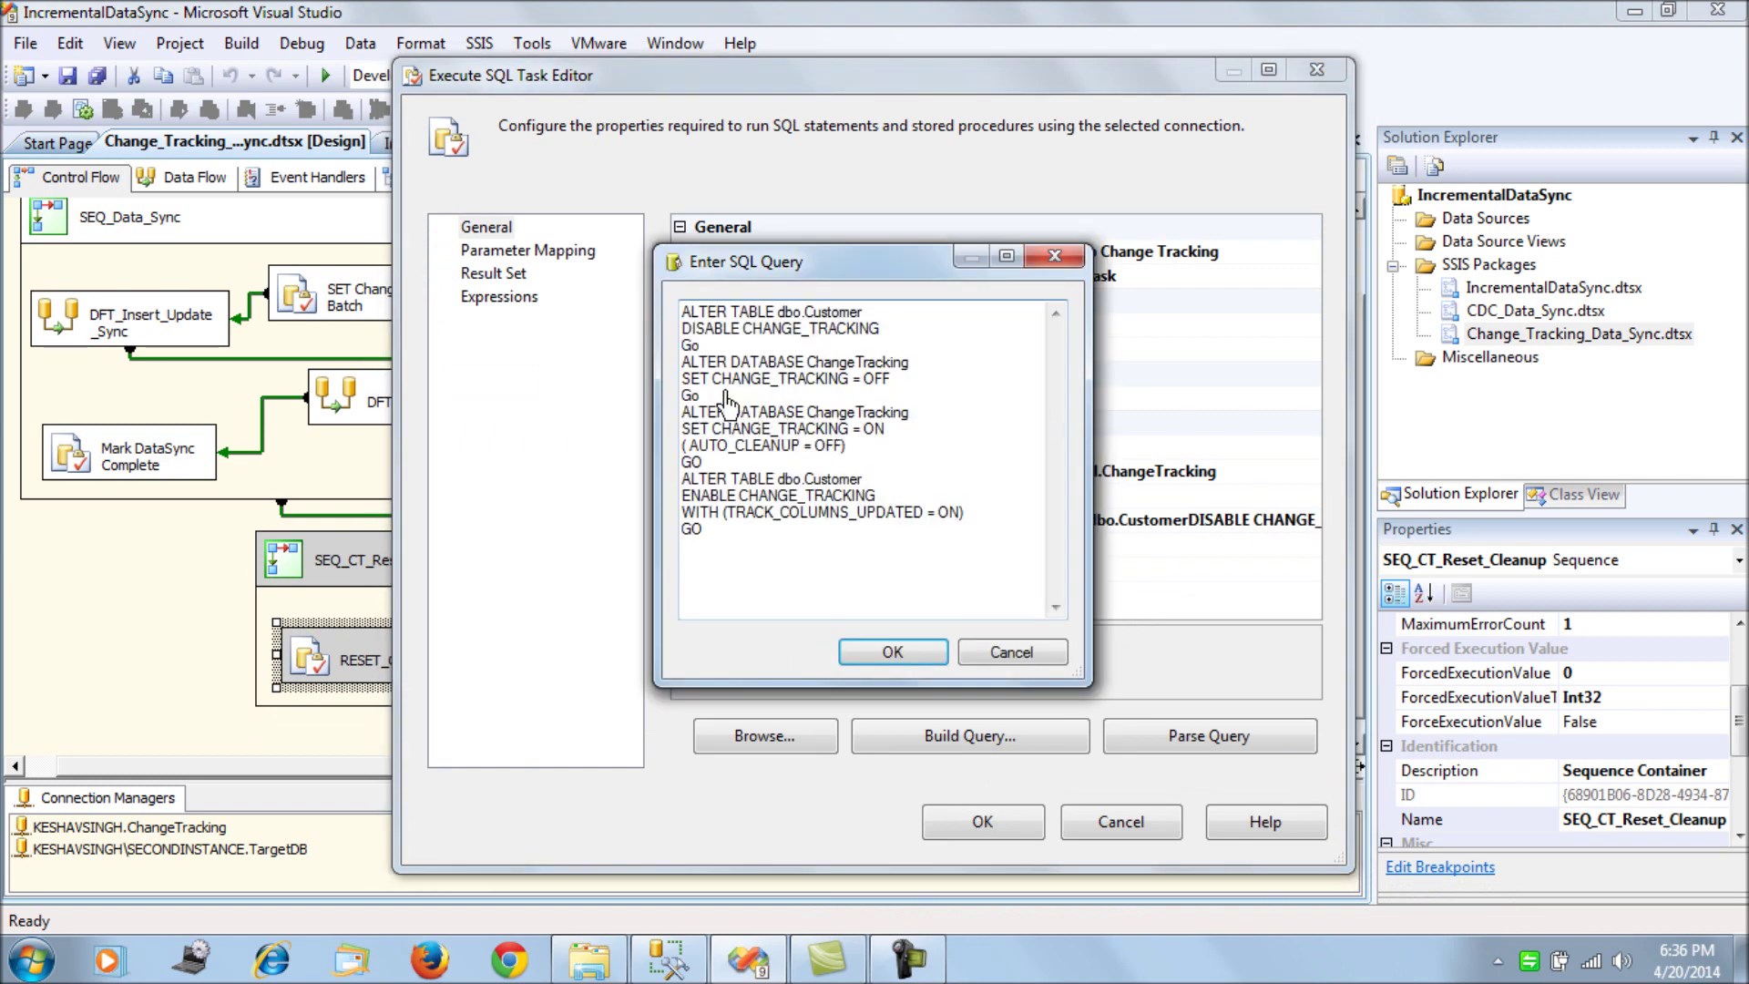
drag(702, 398, 674, 320)
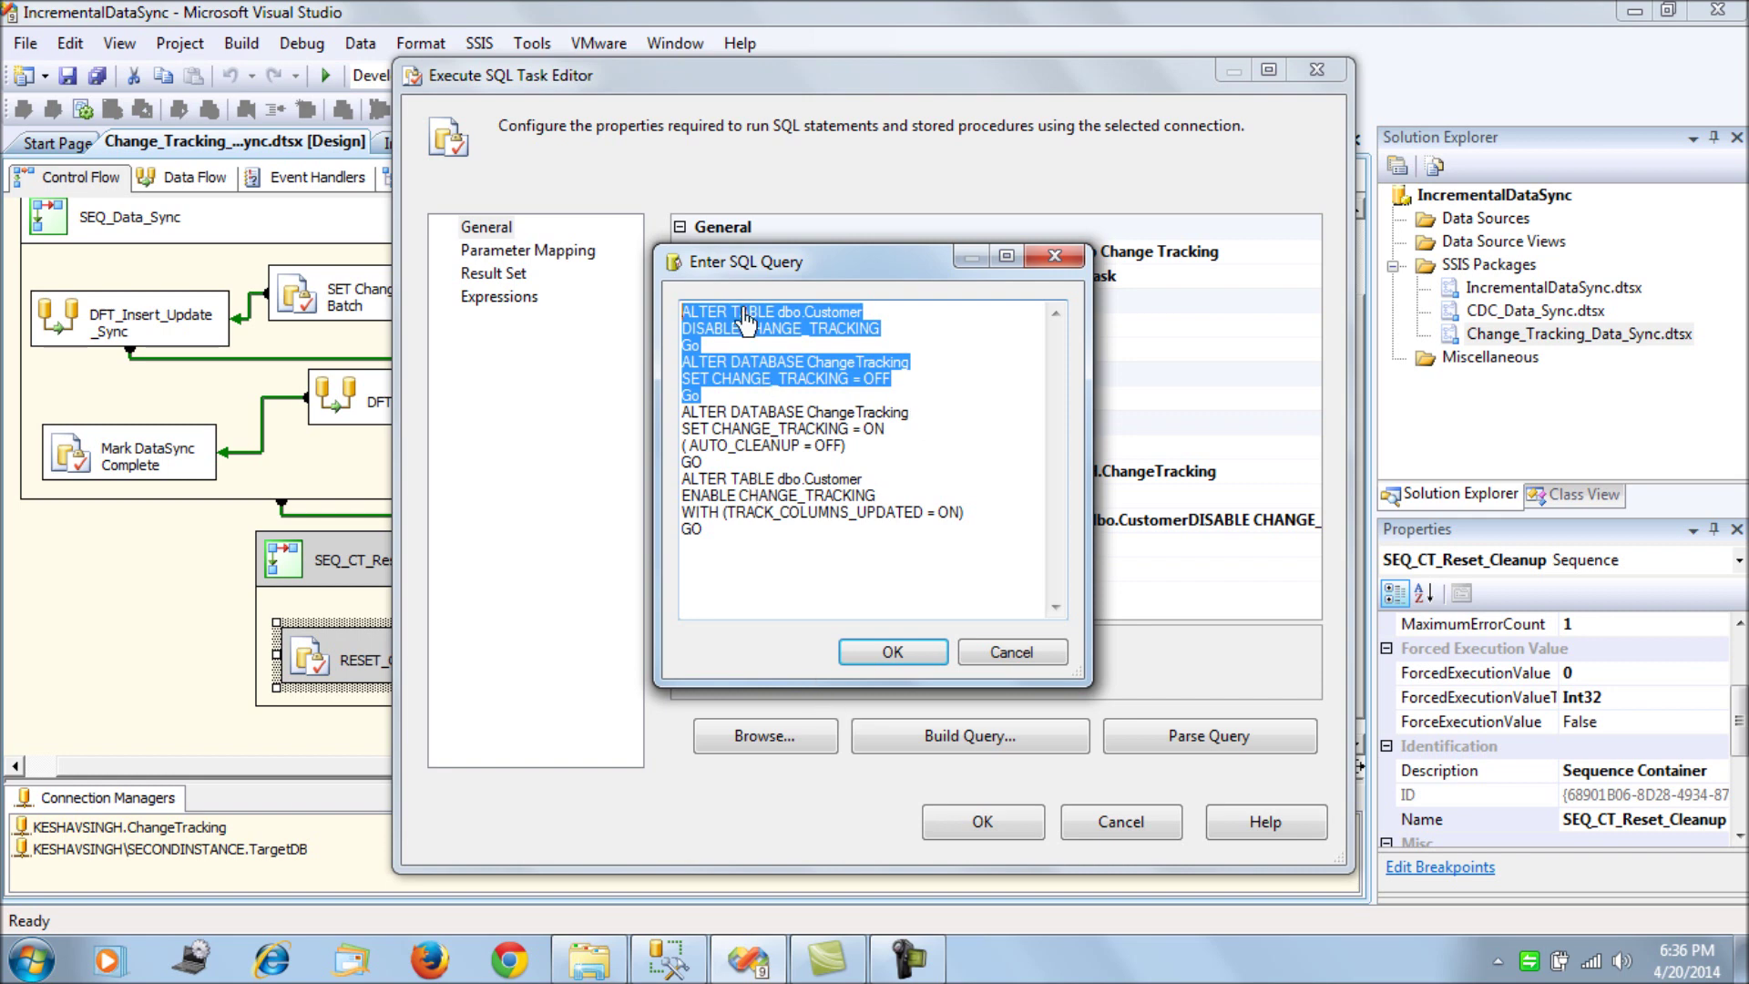
drag(720, 402, 659, 294)
drag(715, 533, 682, 413)
click(894, 651)
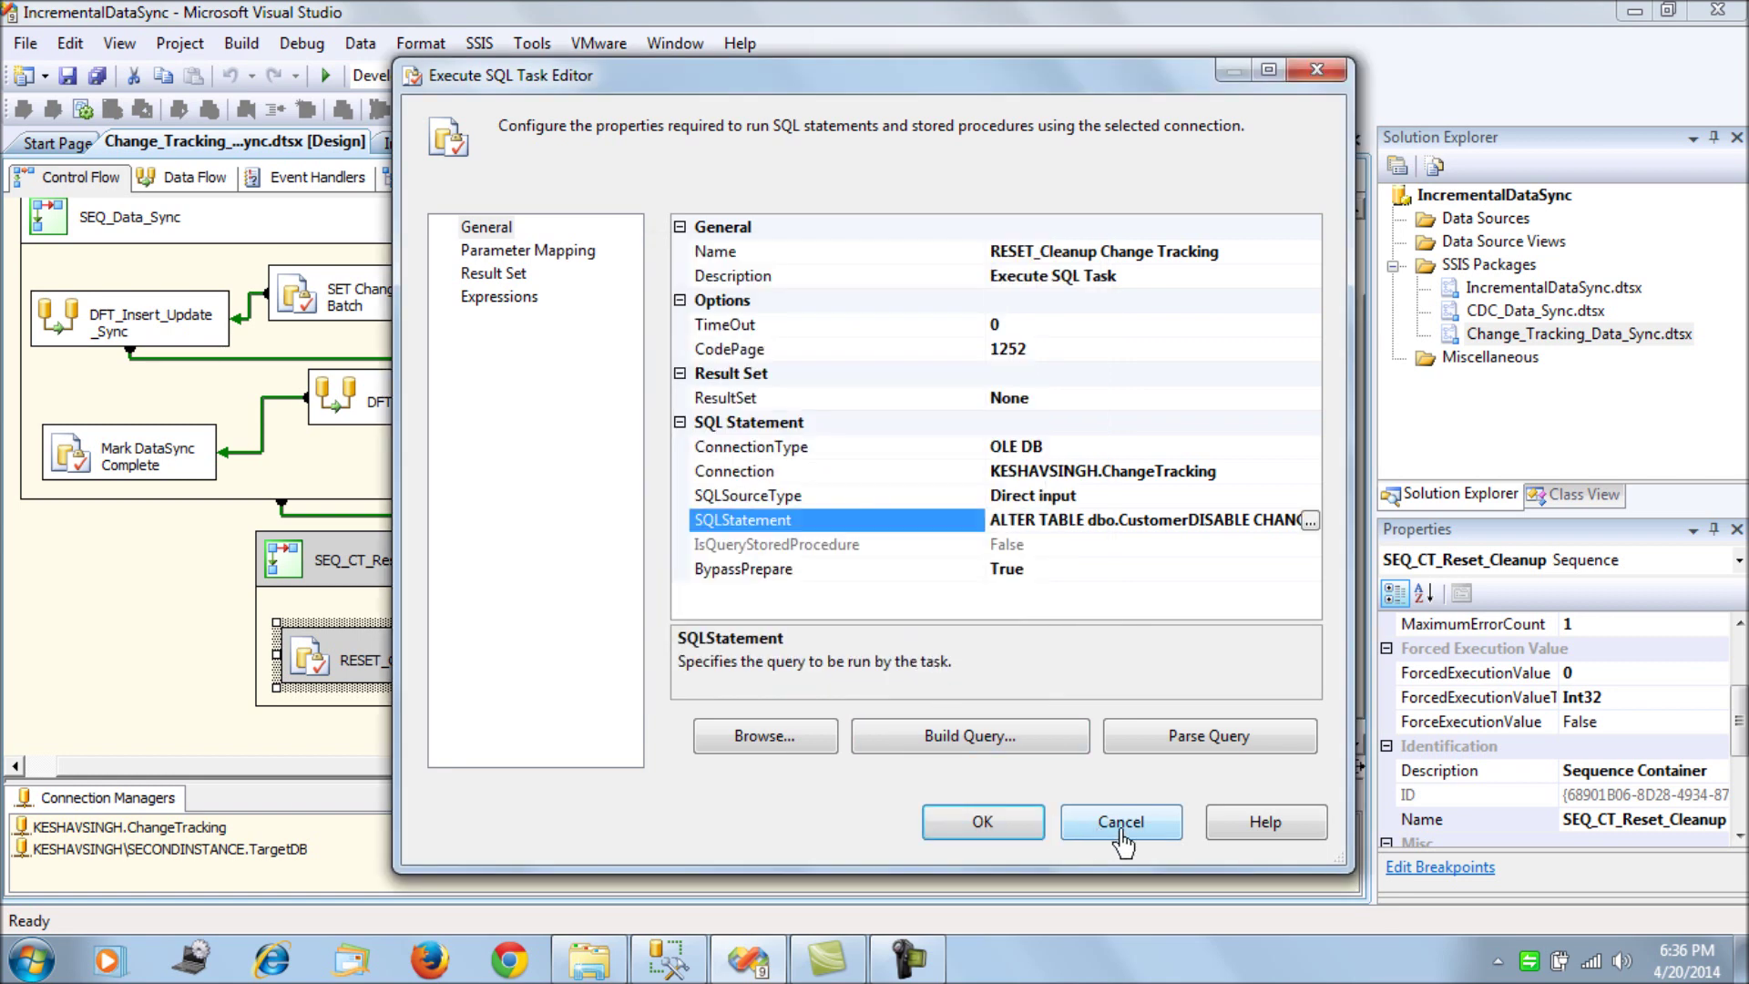
click(1120, 823)
- Inspect the SEQ_CT_Reset_Cleanup container's Disable property and the expression that drives it
right_click(783, 462)
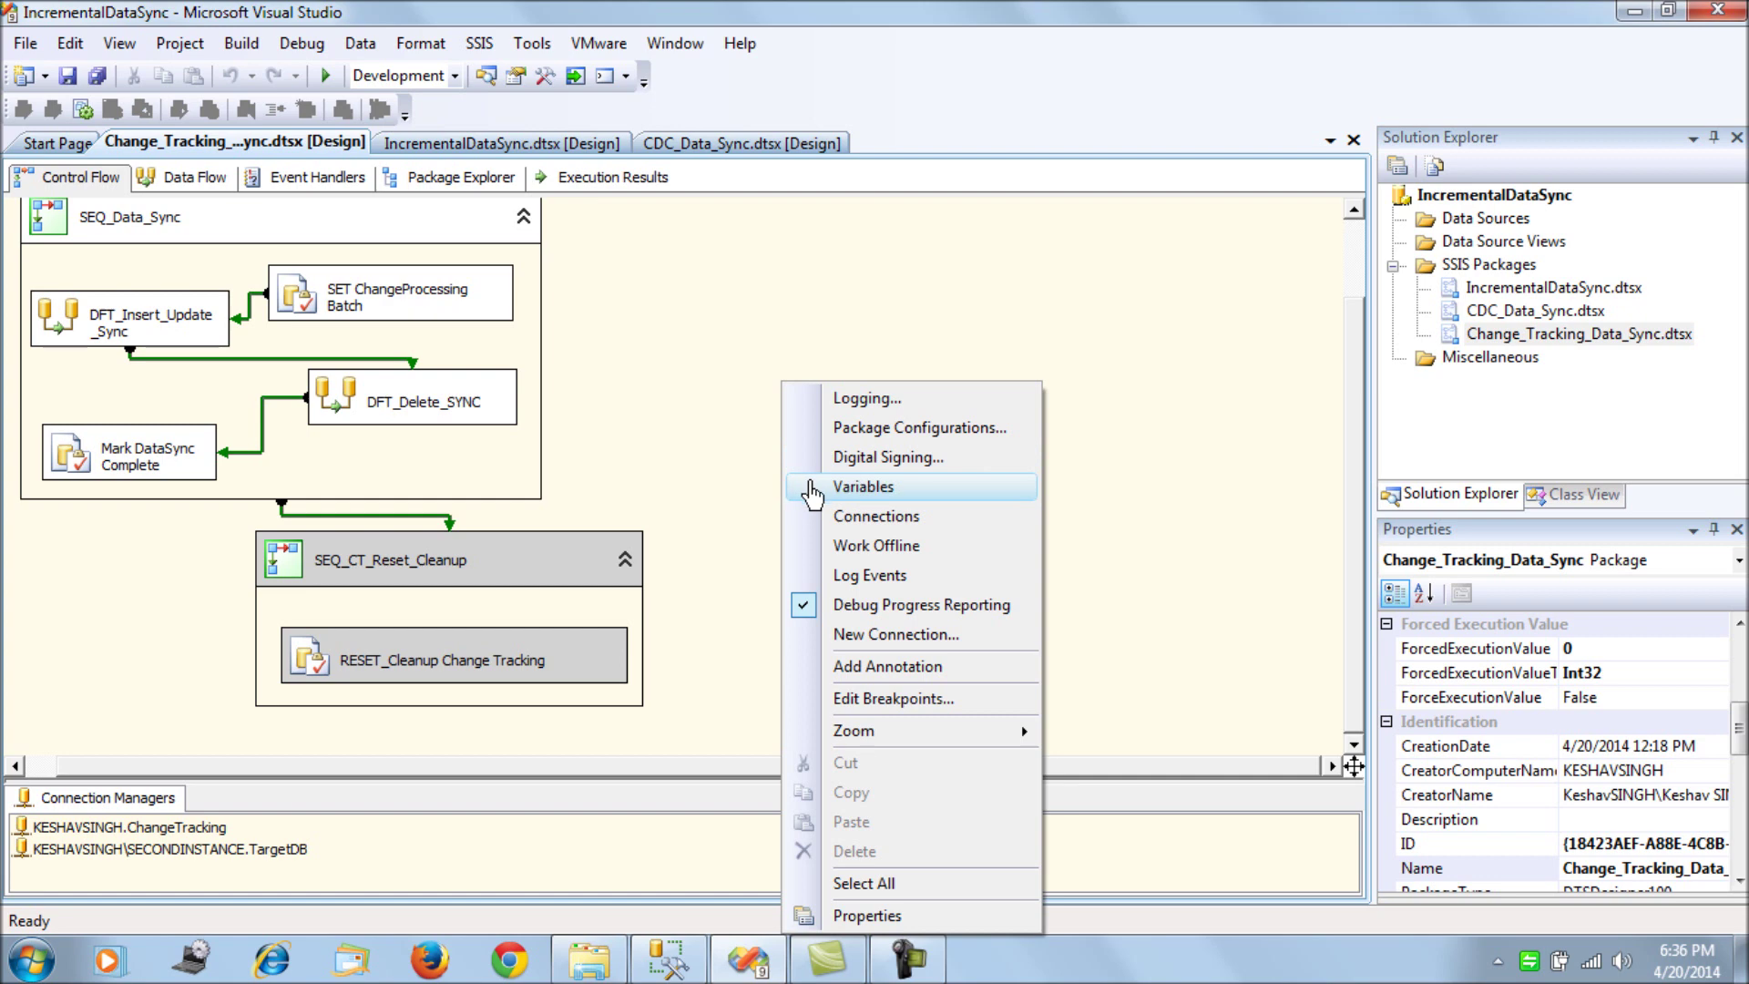
click(717, 551)
click(551, 560)
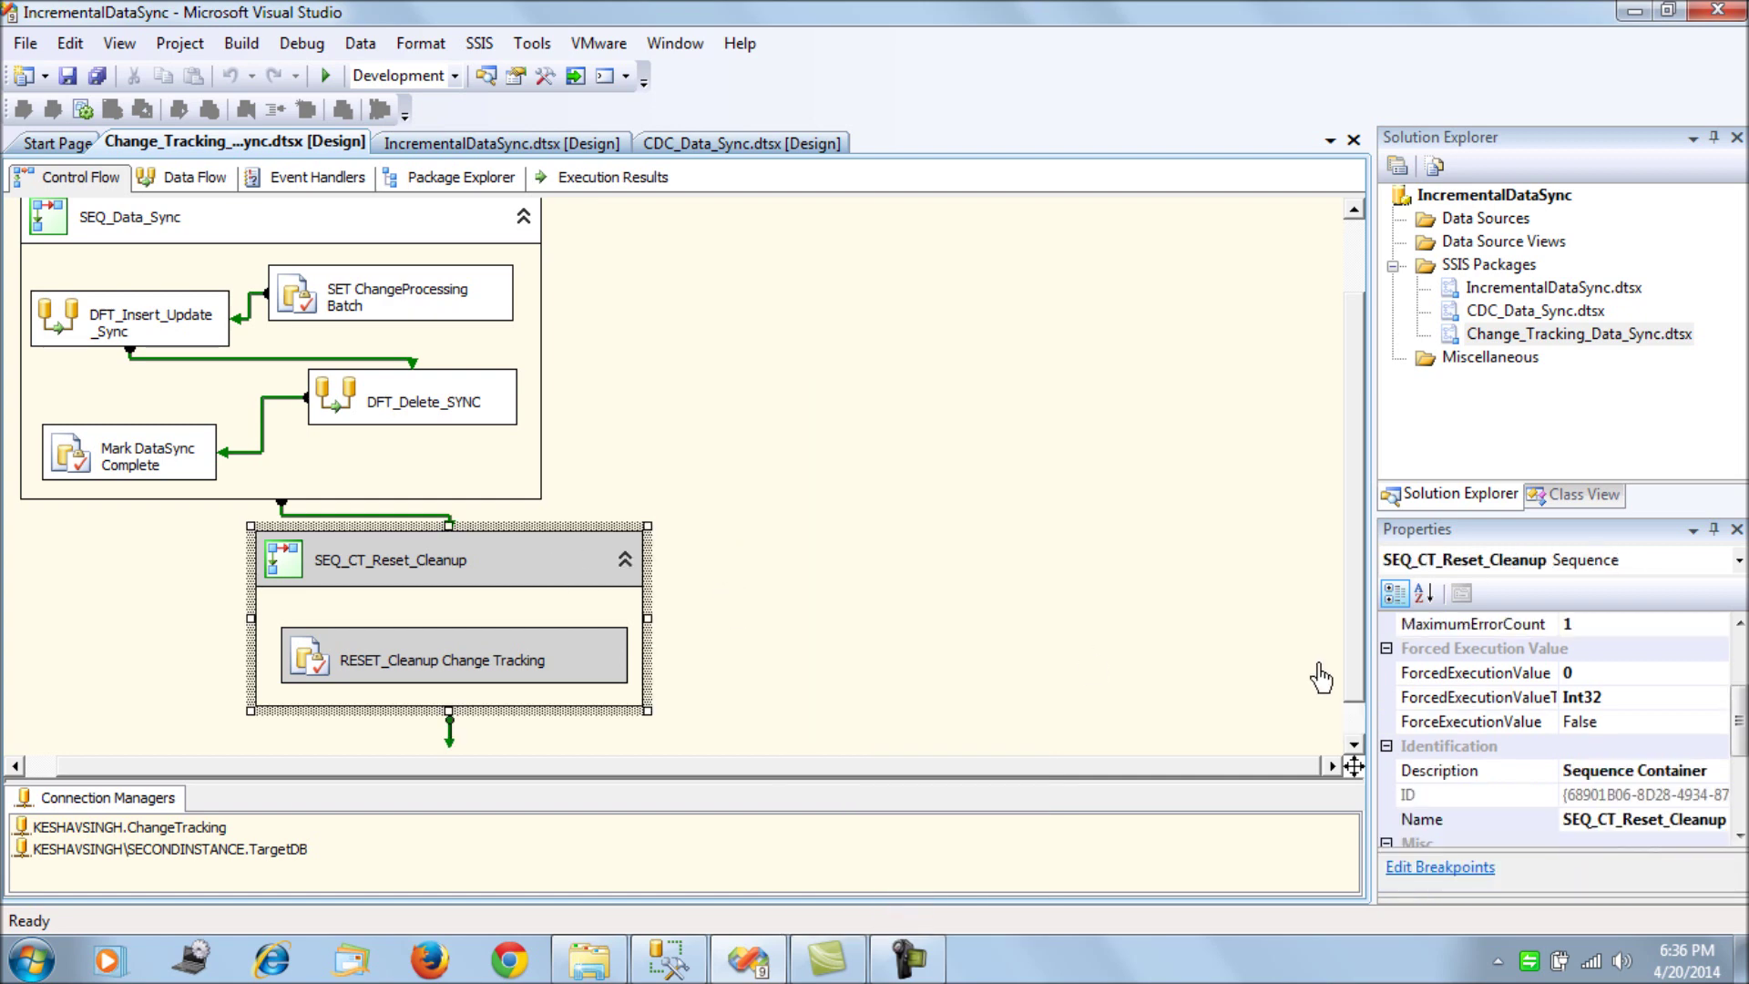
drag(1739, 723, 1739, 663)
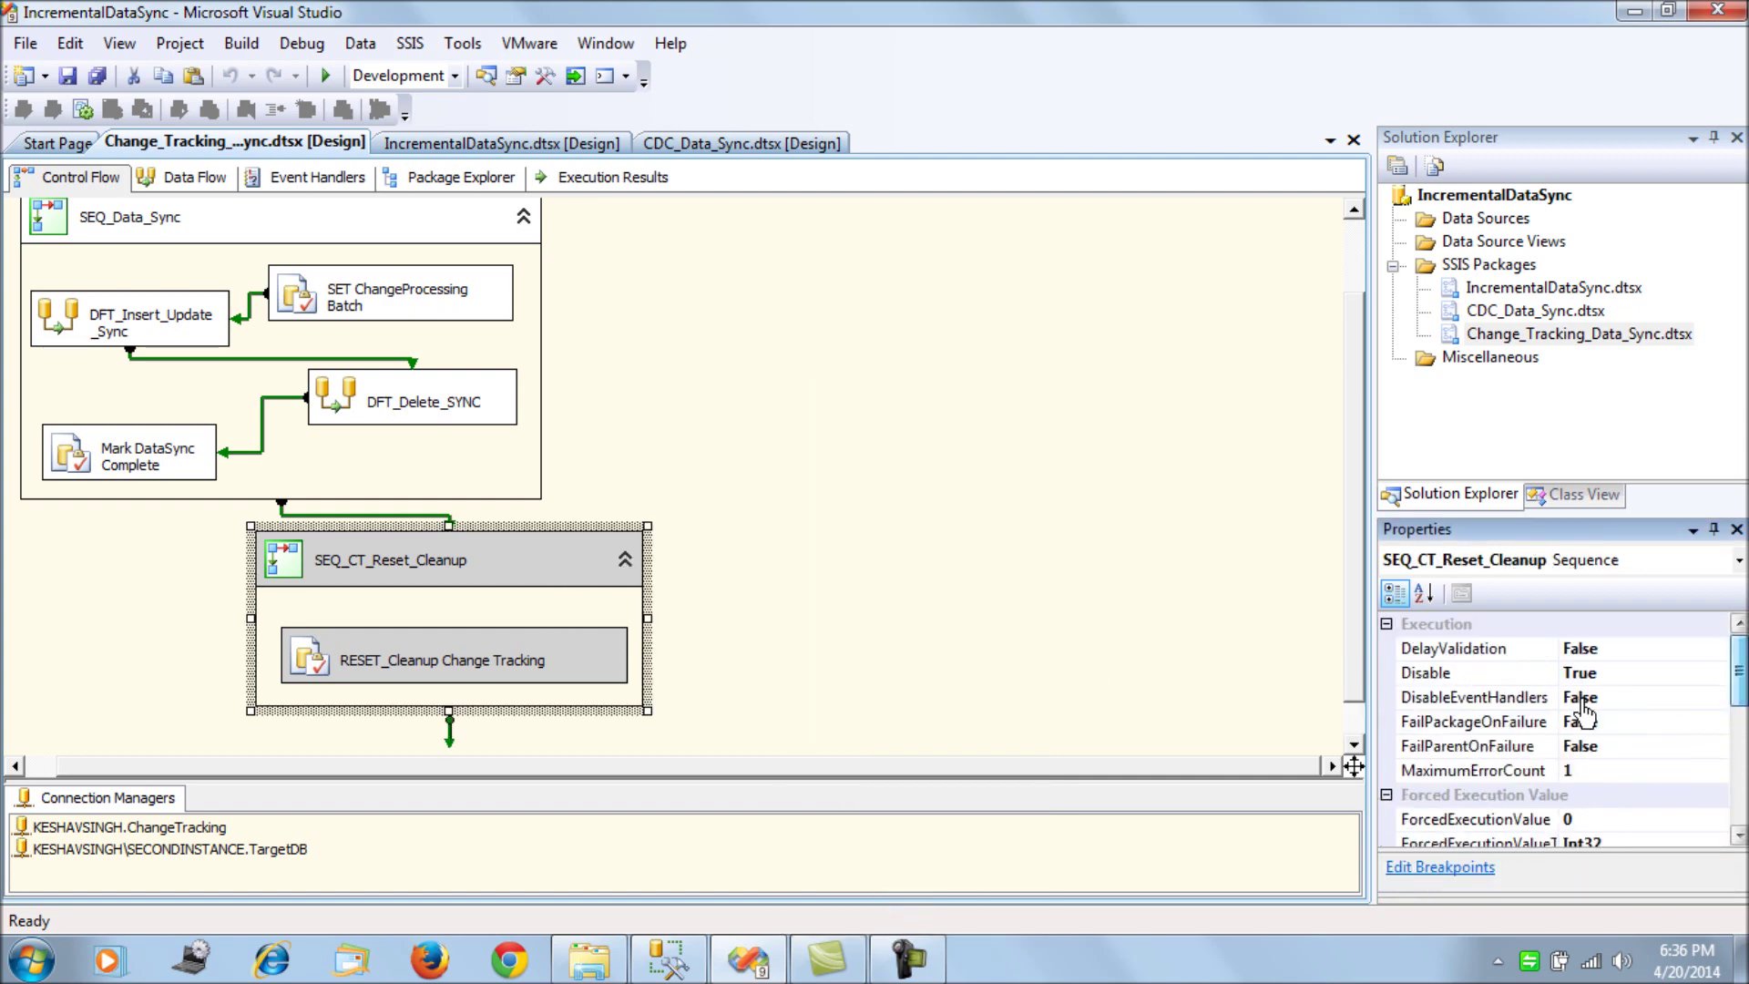
drag(1740, 675, 1740, 756)
click(1386, 770)
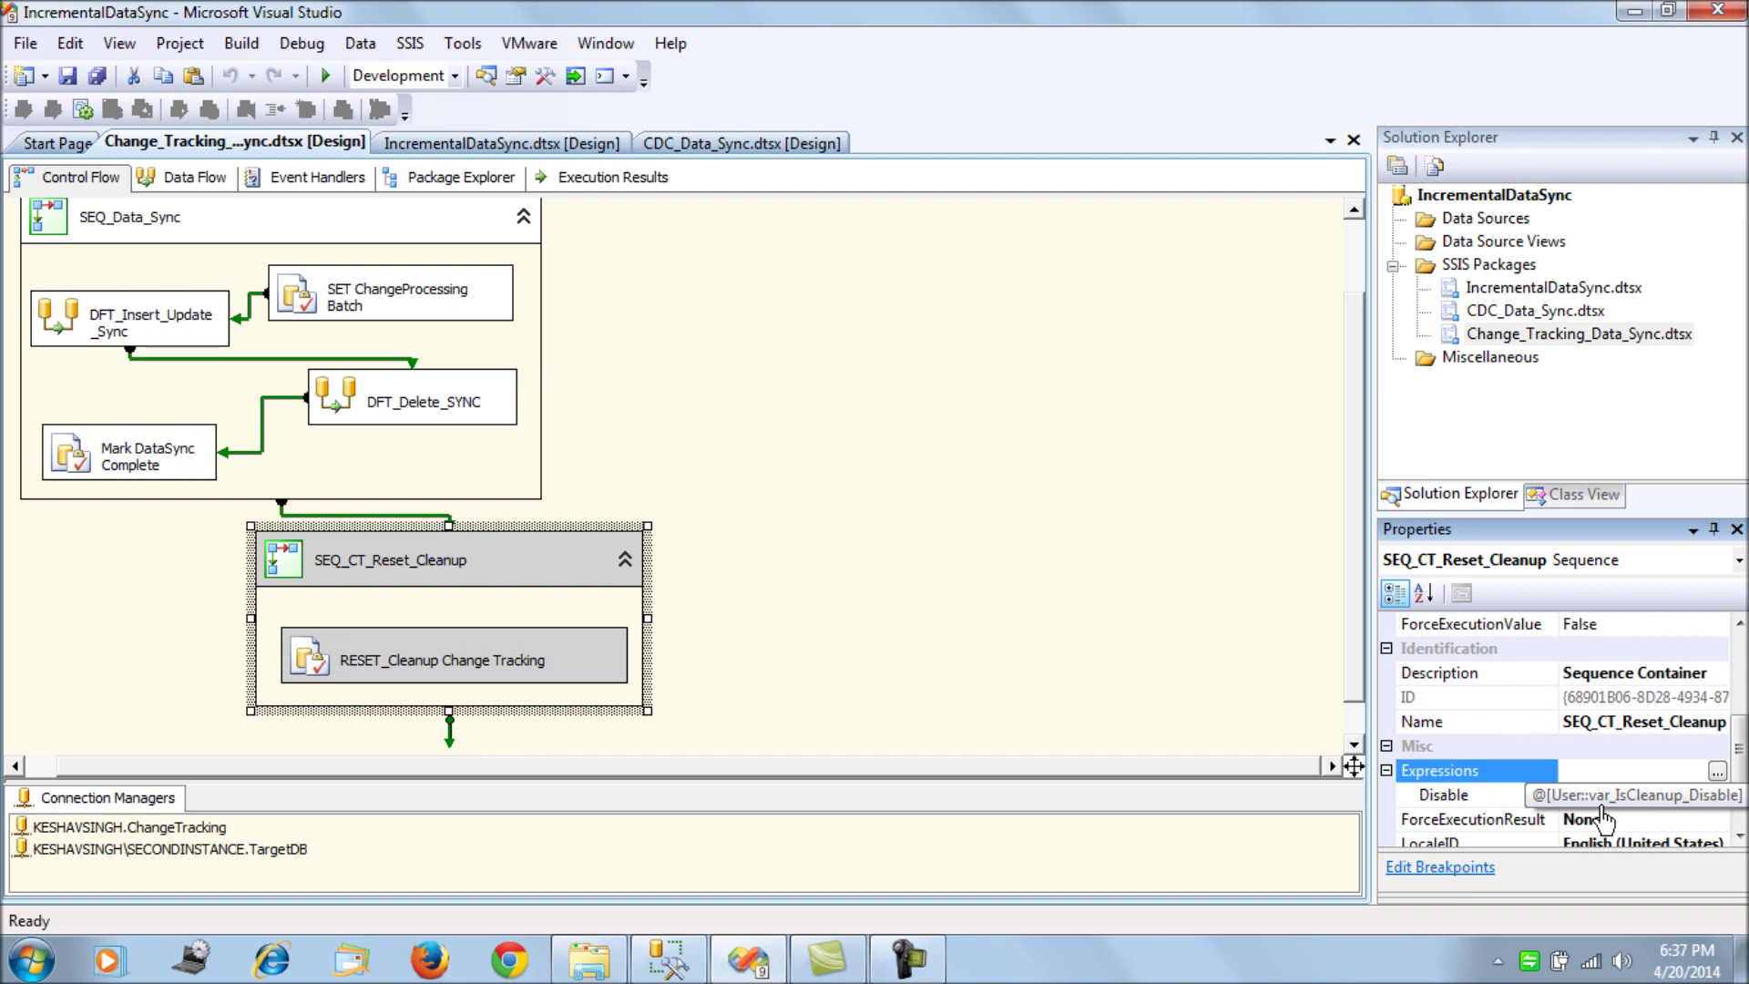
- Check the var_IsCleanup_Disable variable's scope, data type and value in the package variables, and close the variables list
click(976, 553)
right_click(976, 554)
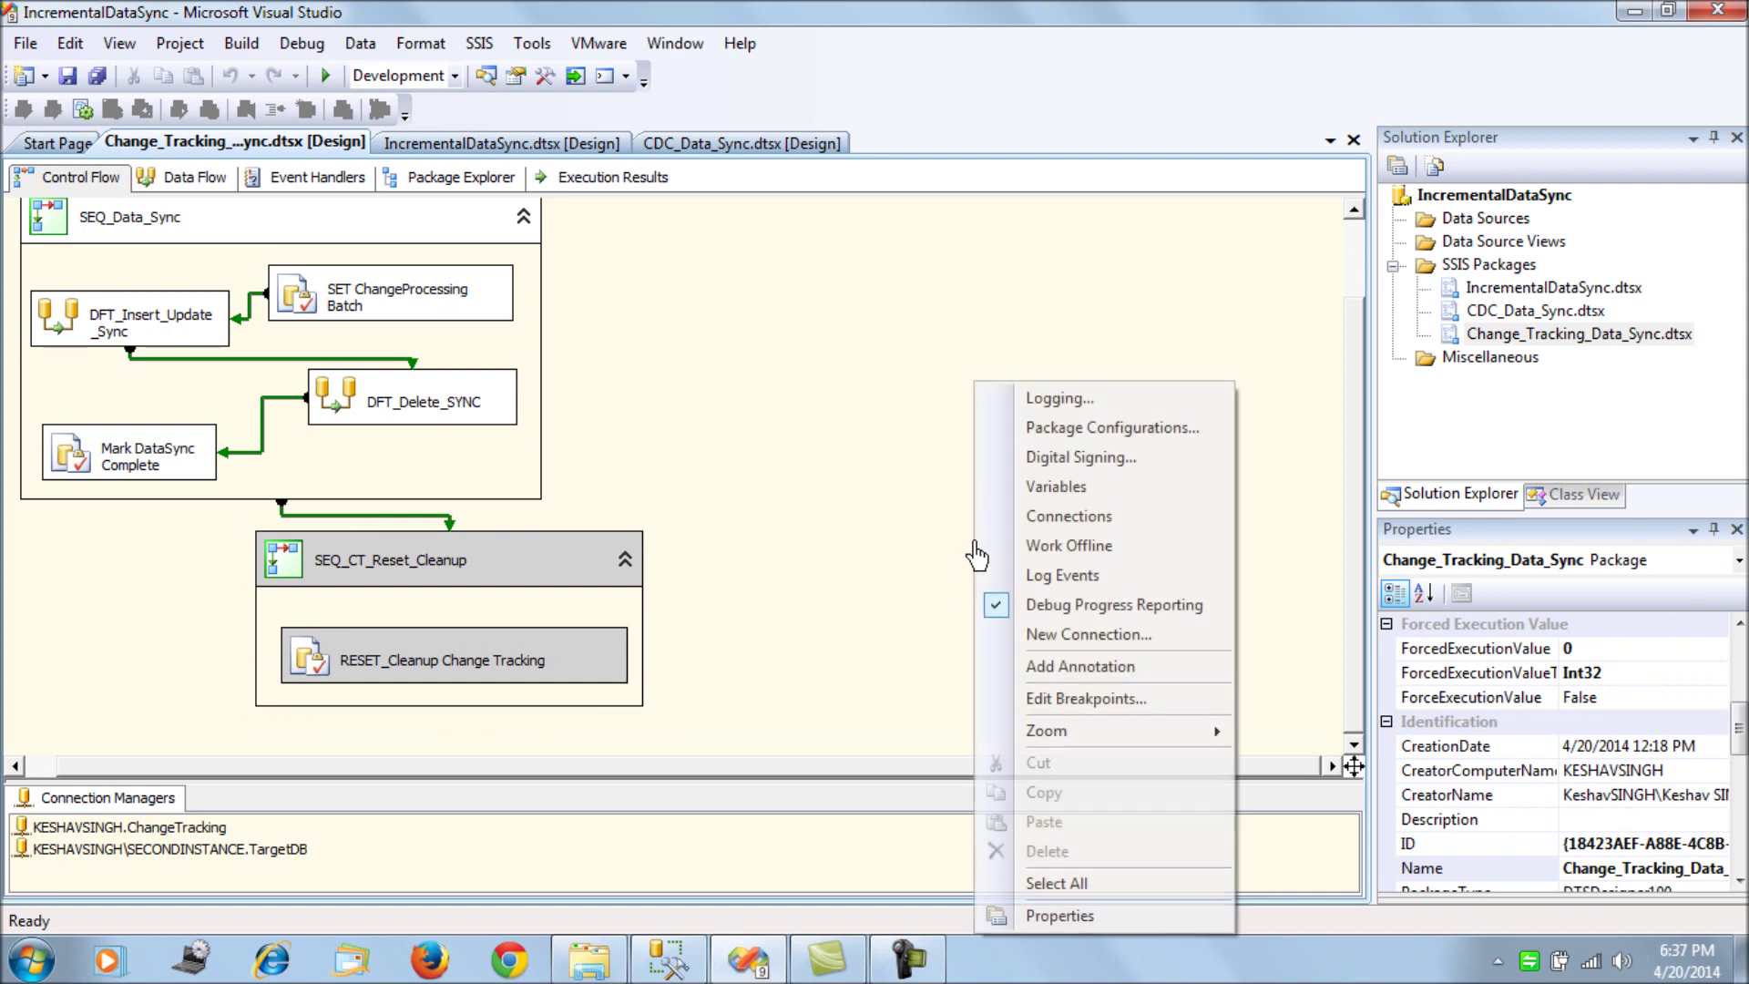
click(1016, 496)
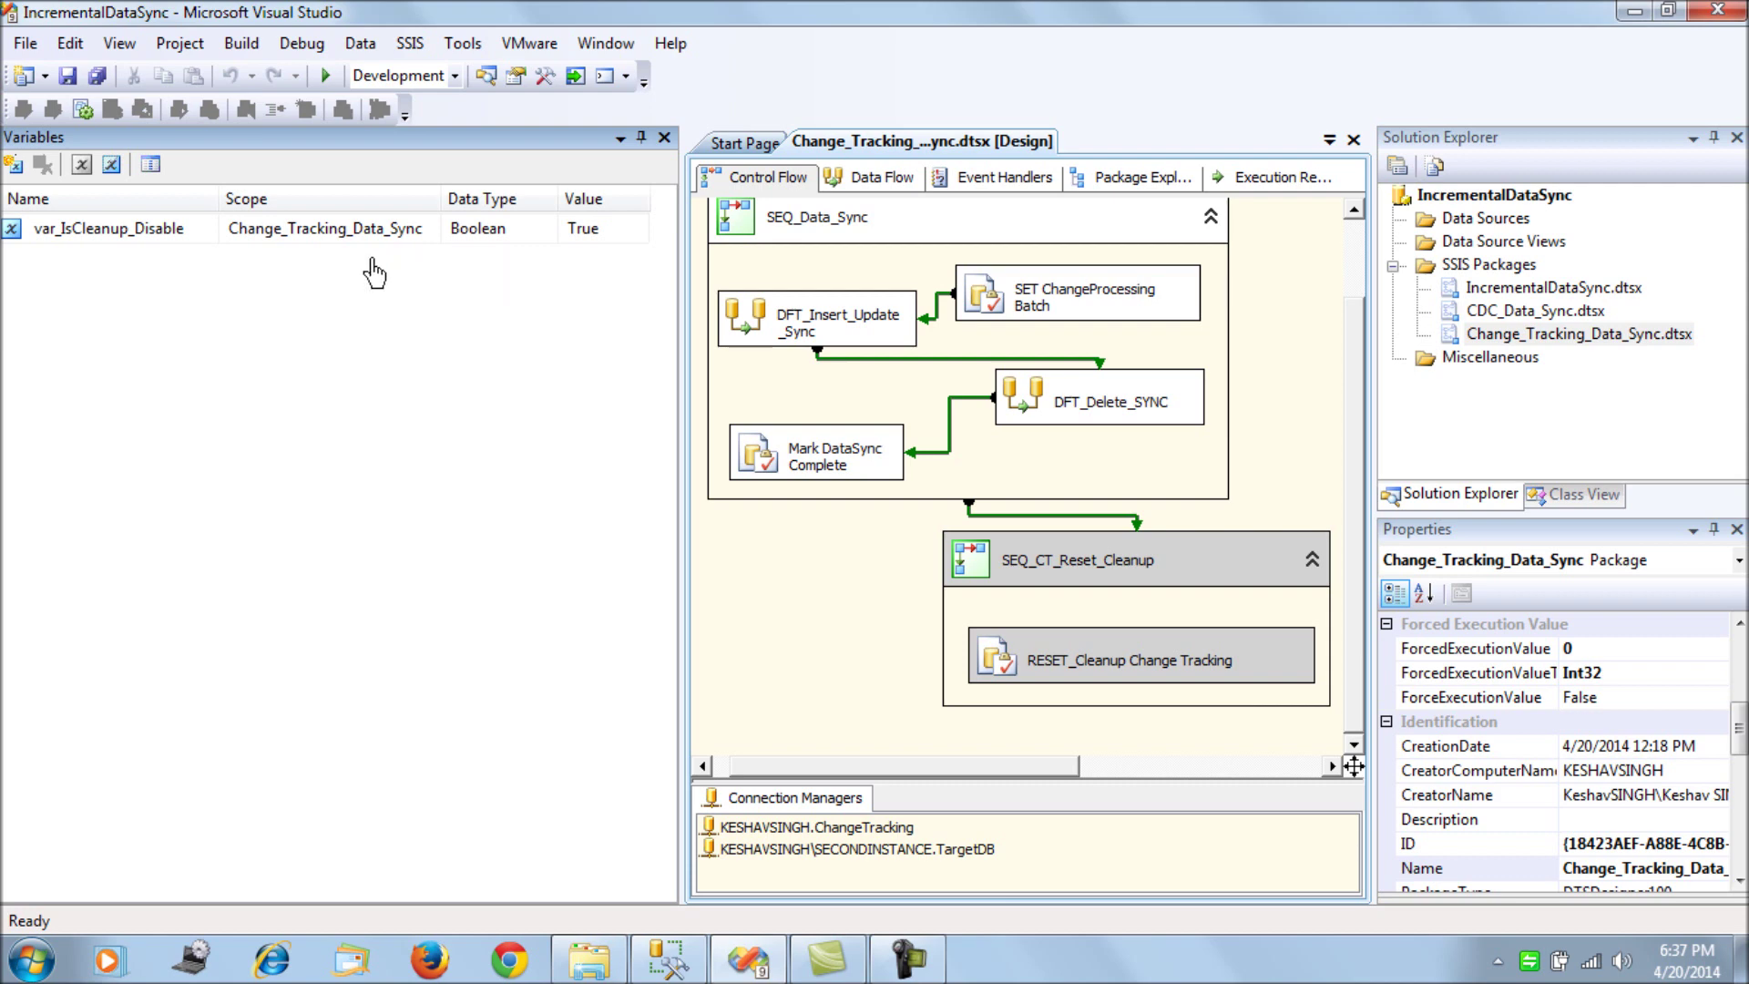
click(186, 239)
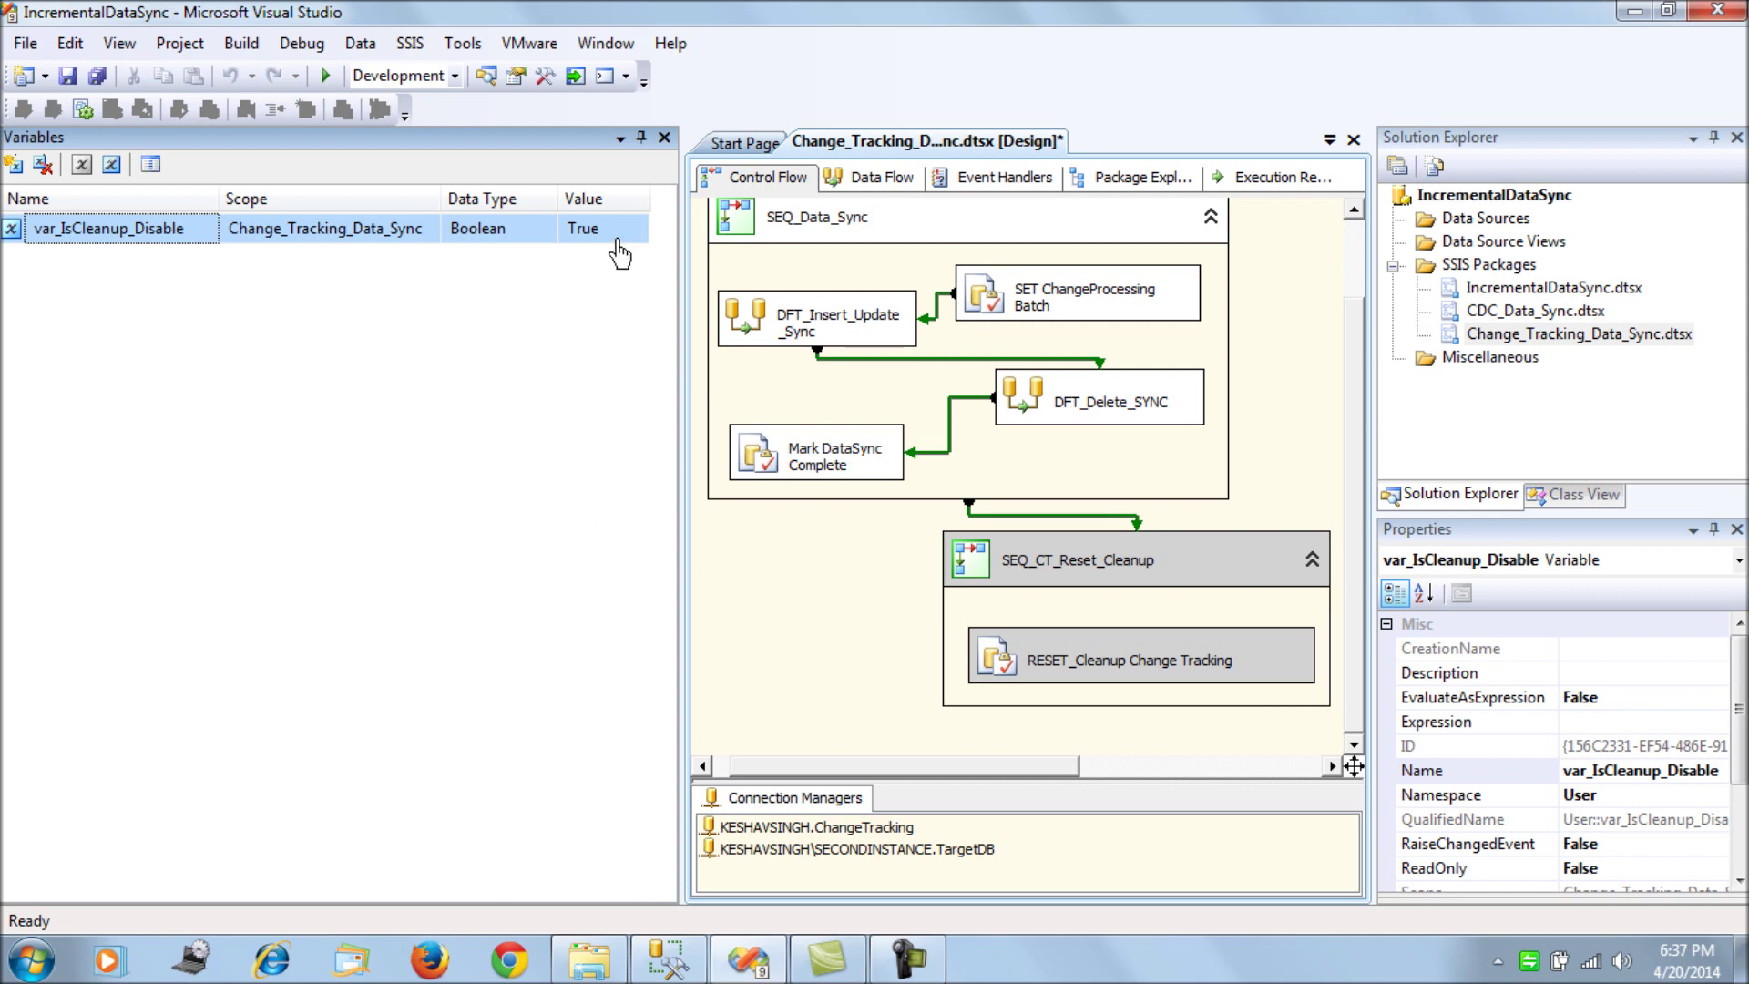
click(664, 137)
click(929, 499)
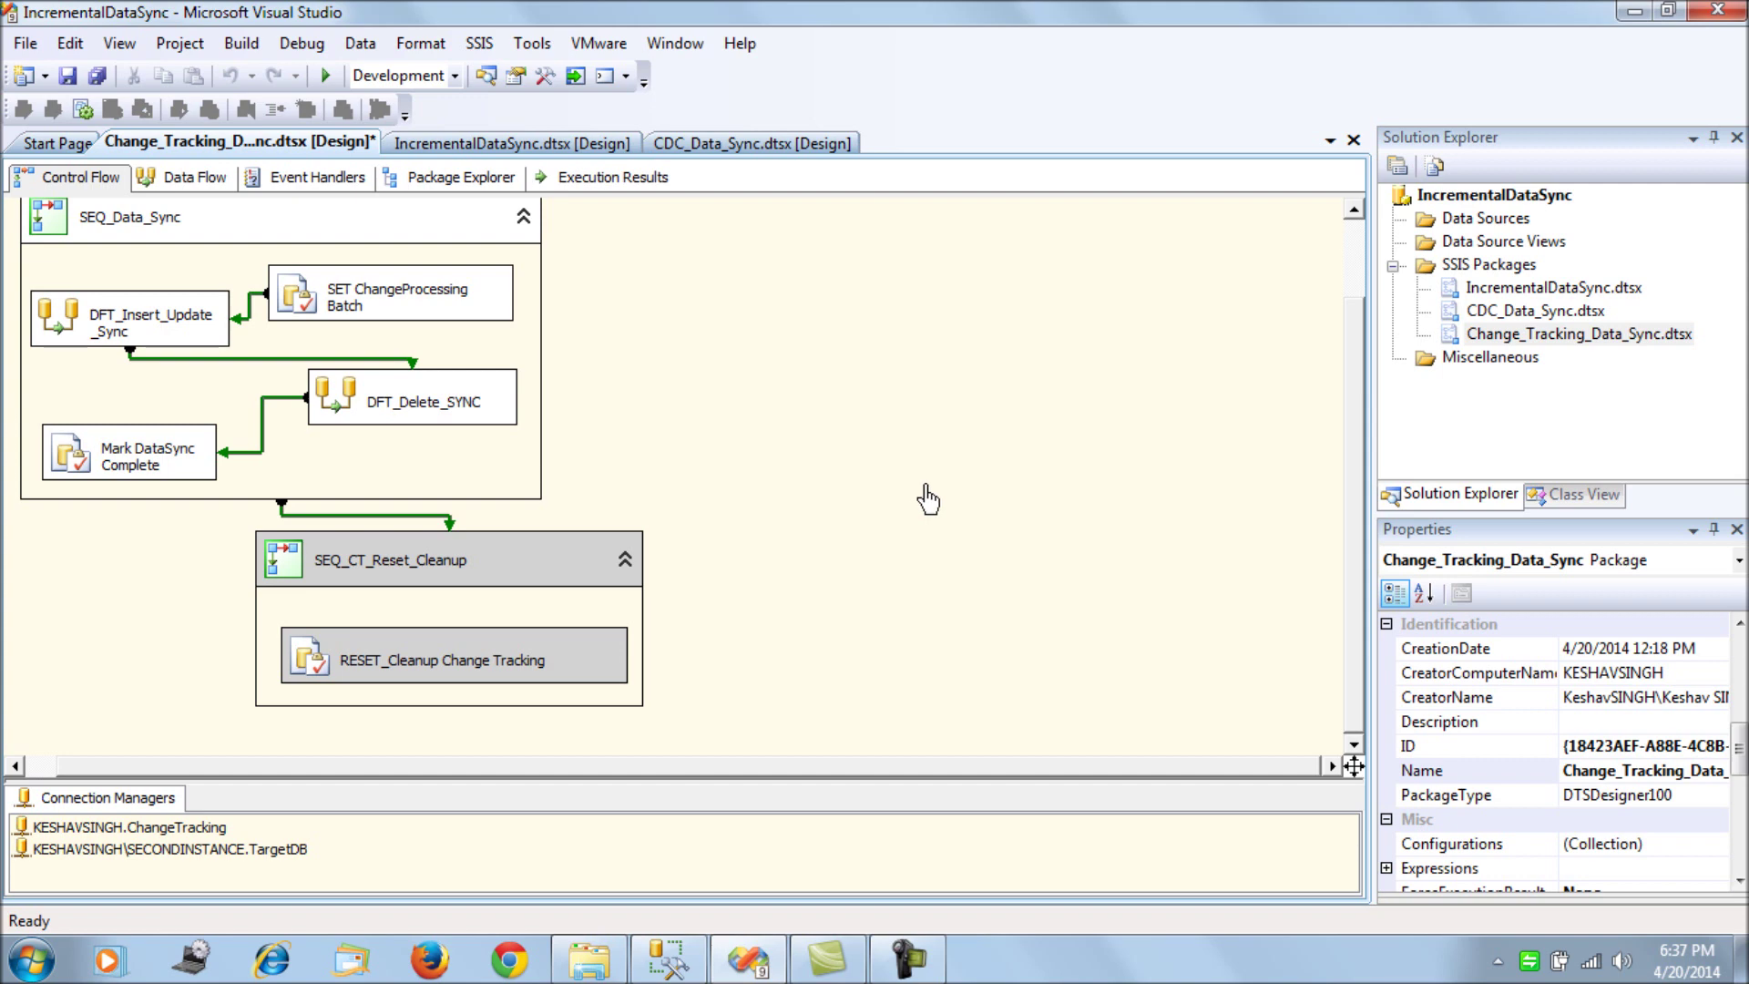
- Inspect the SQL statement of the SET ChangeProcessing Batch task, and close the task editor without changes
scroll(927, 499, up, 2)
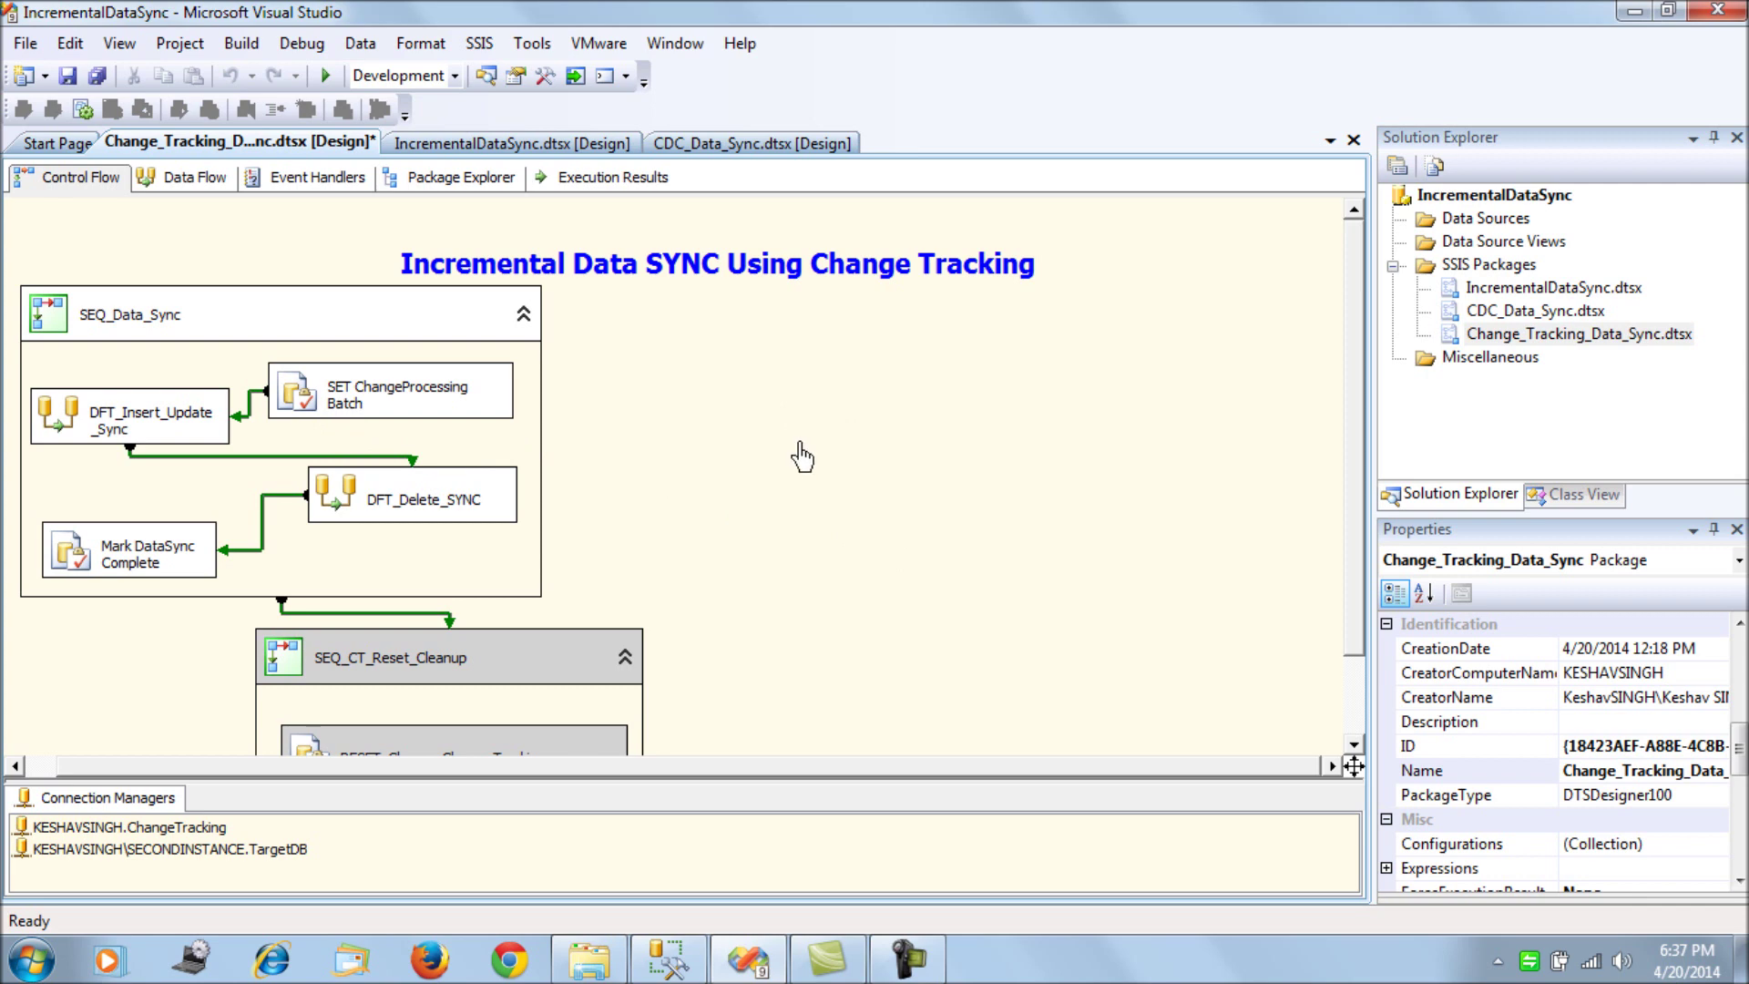
click(376, 410)
click(377, 410)
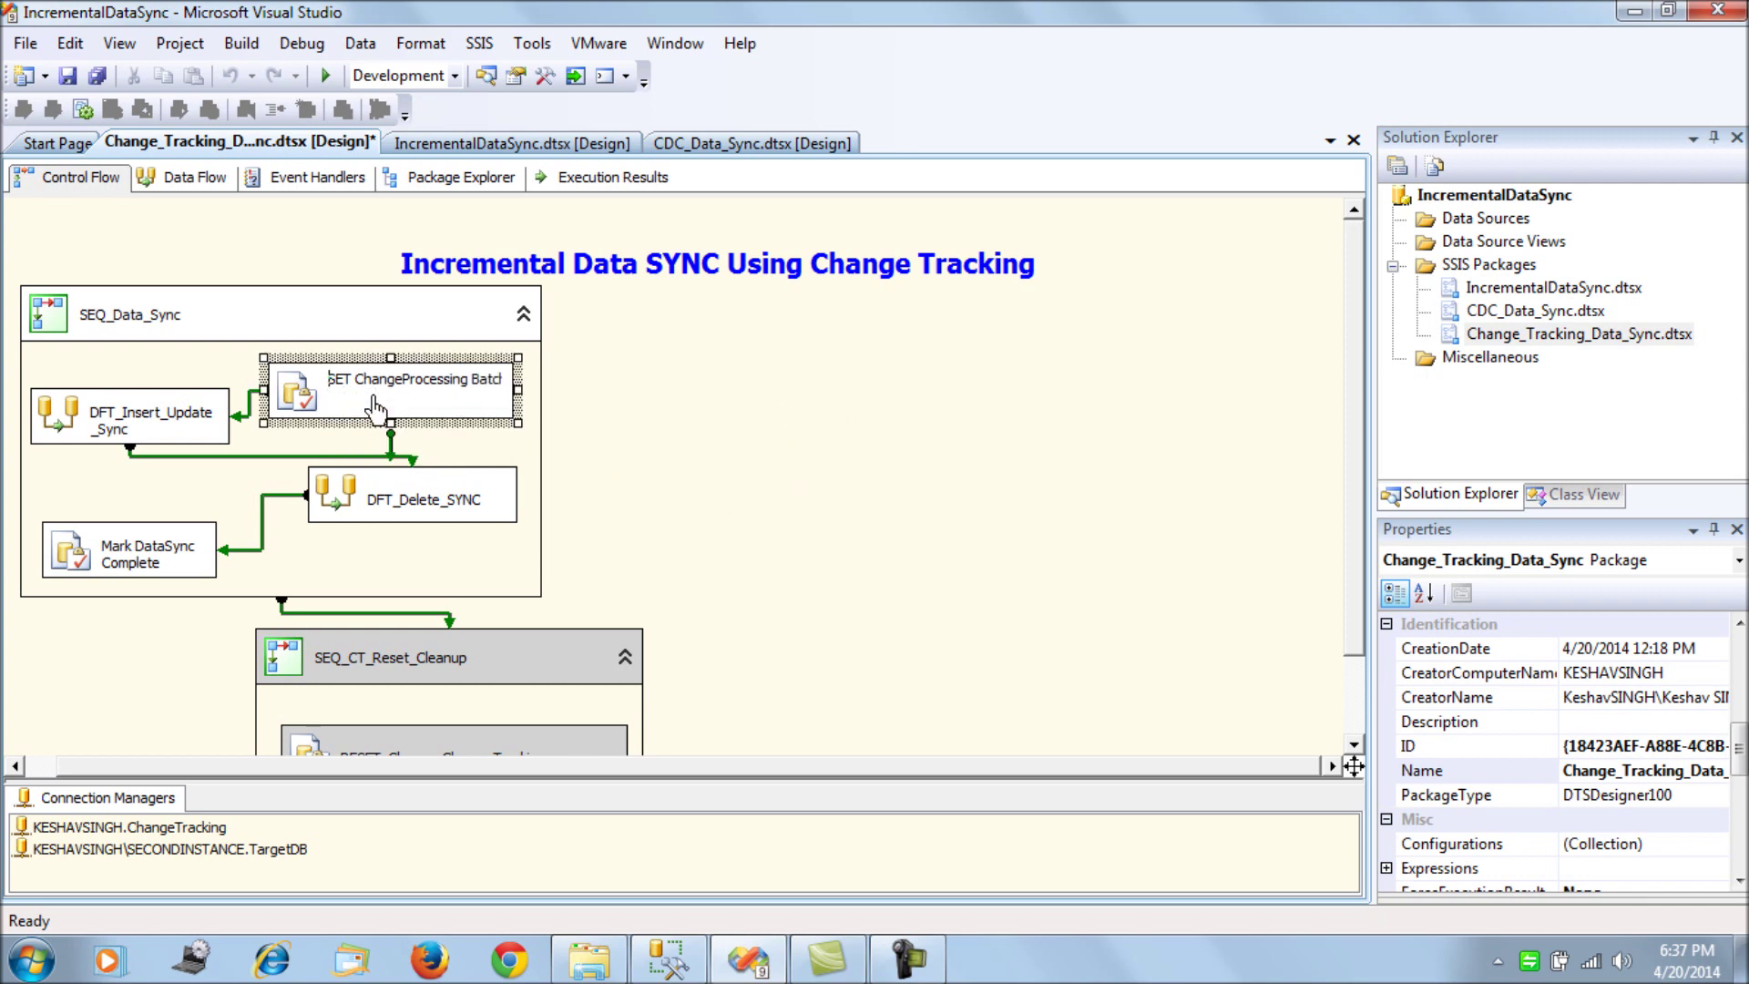
double_click(377, 410)
click(1149, 527)
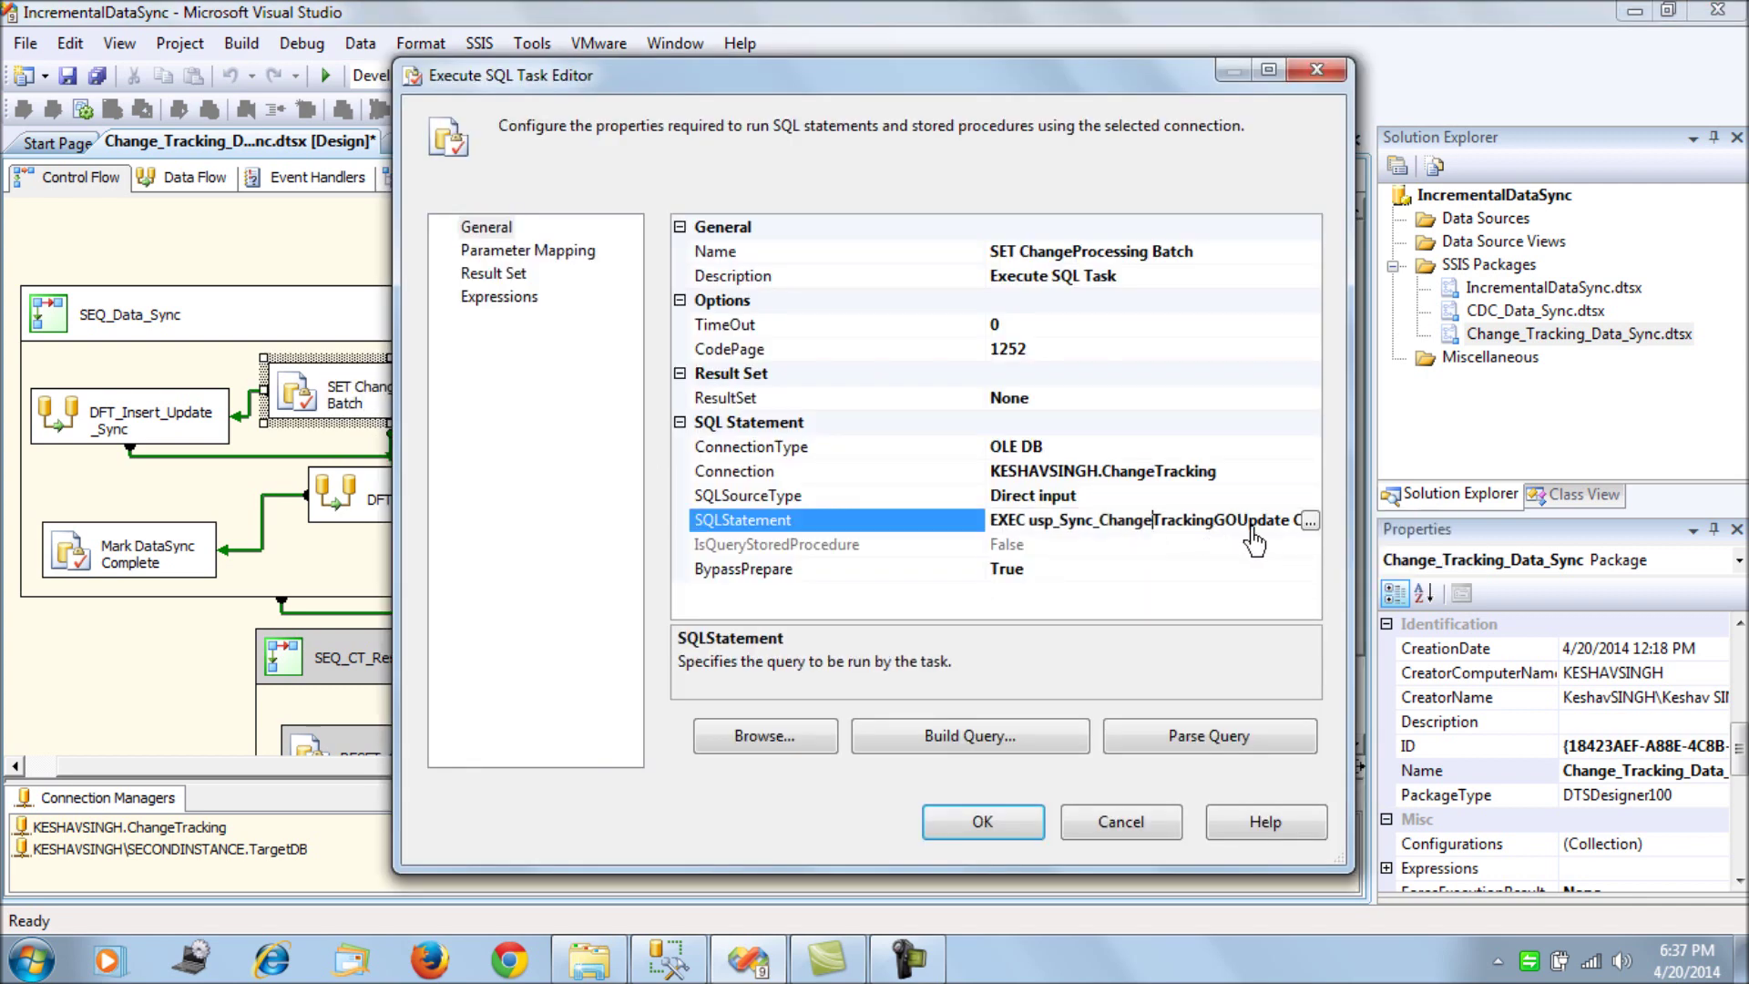
click(1309, 521)
drag(756, 330, 682, 312)
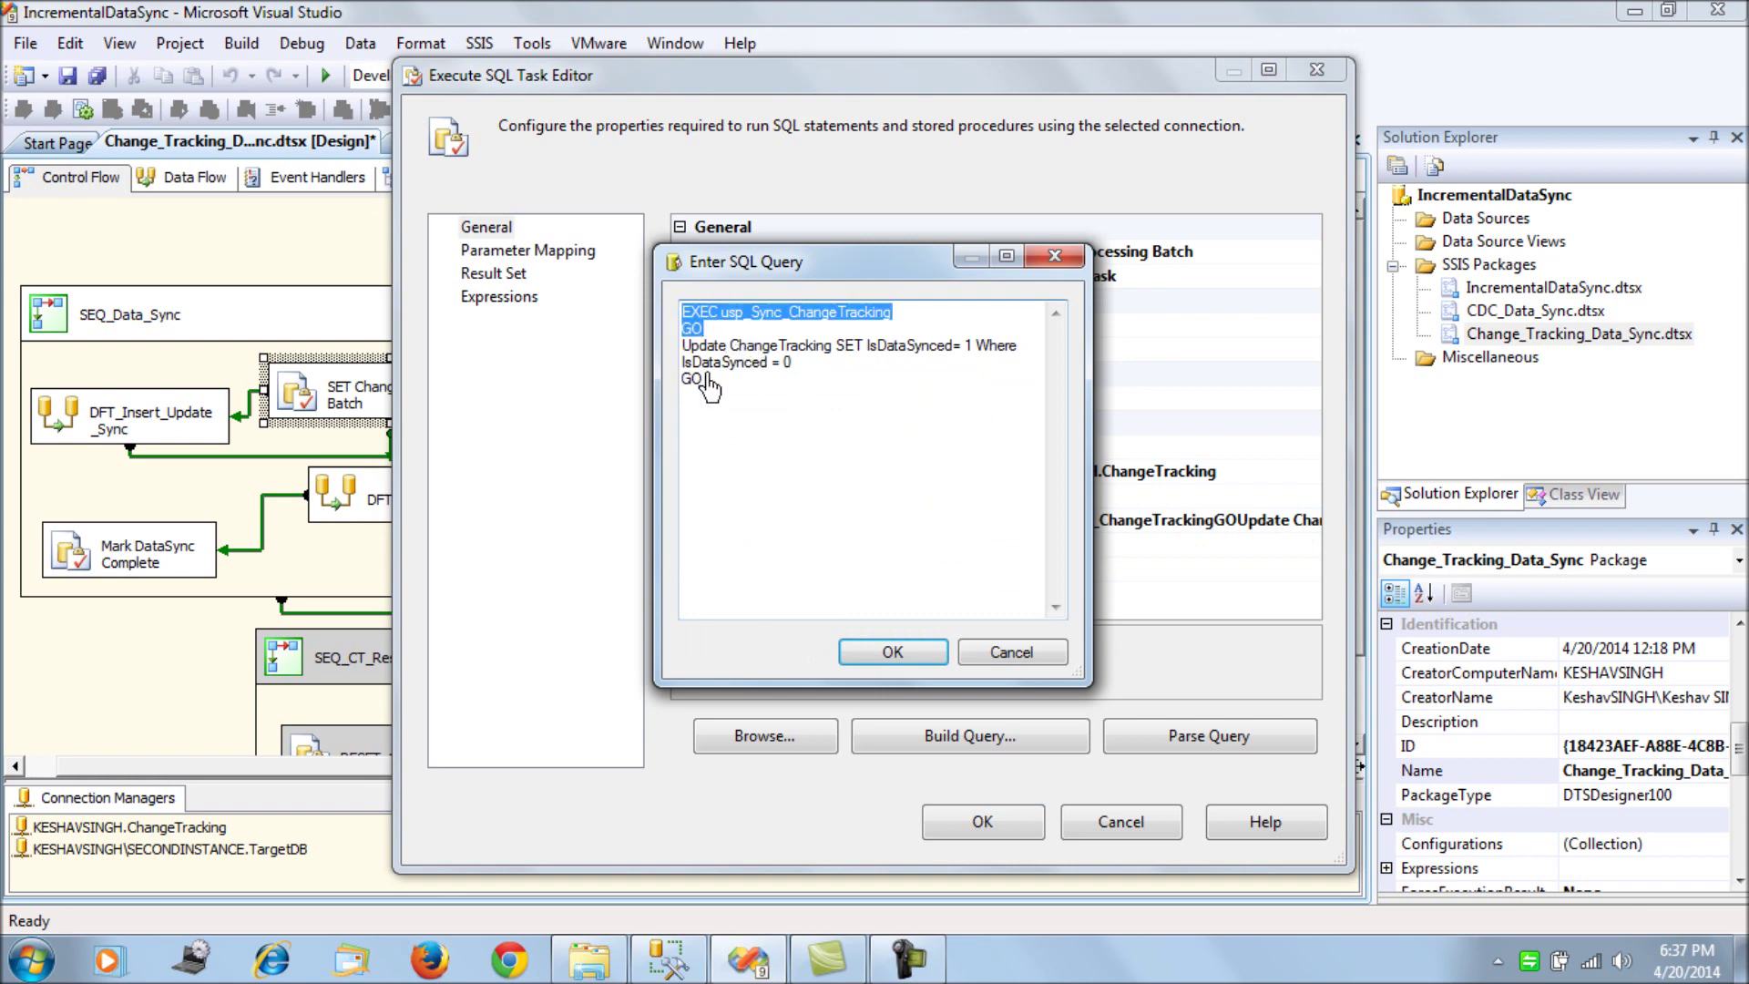
click(747, 396)
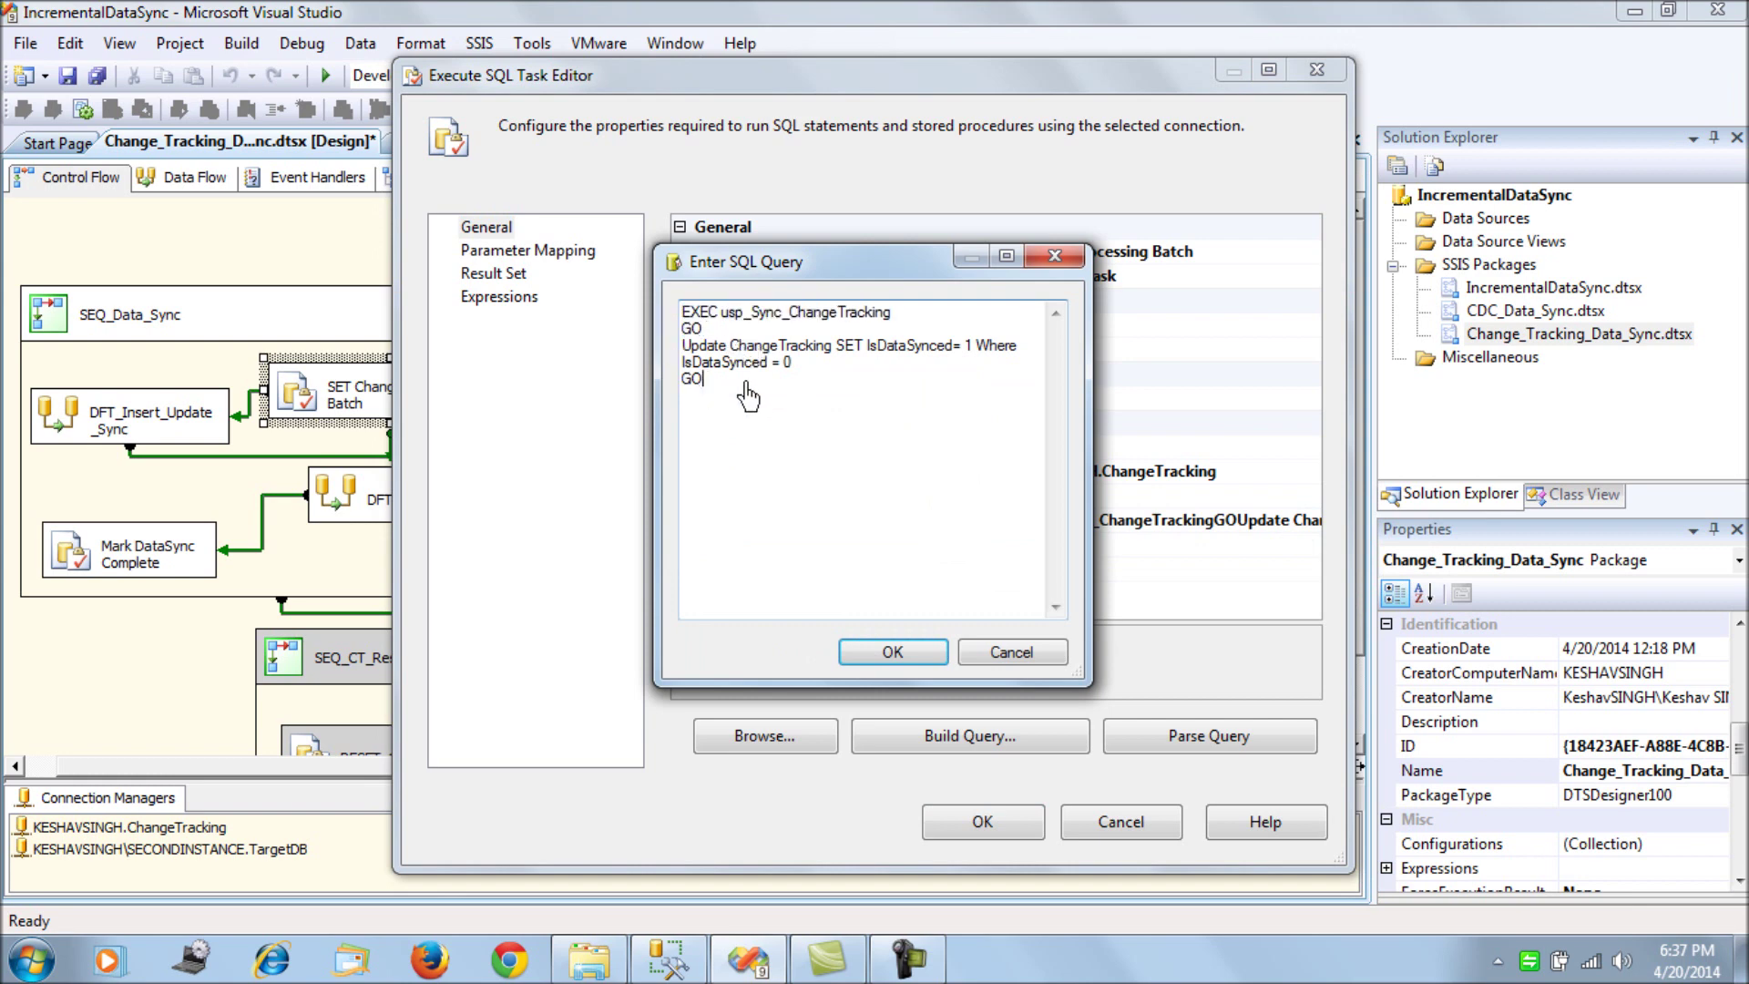
click(994, 655)
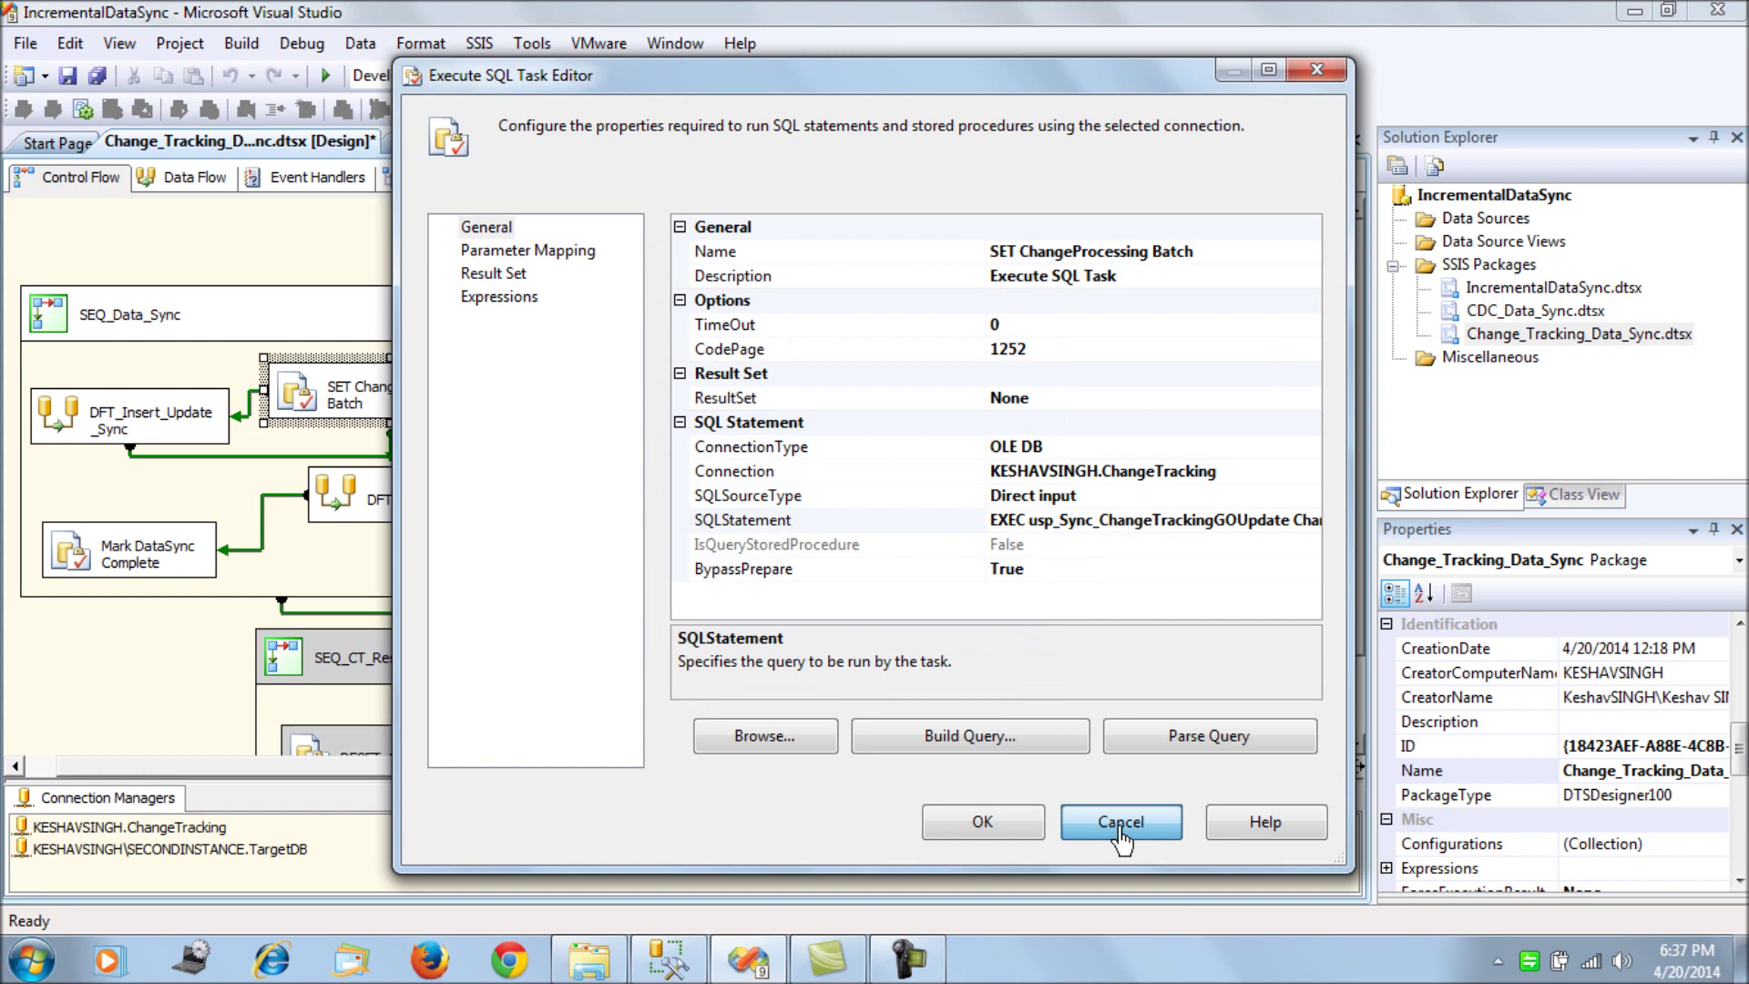
click(1129, 824)
click(1121, 616)
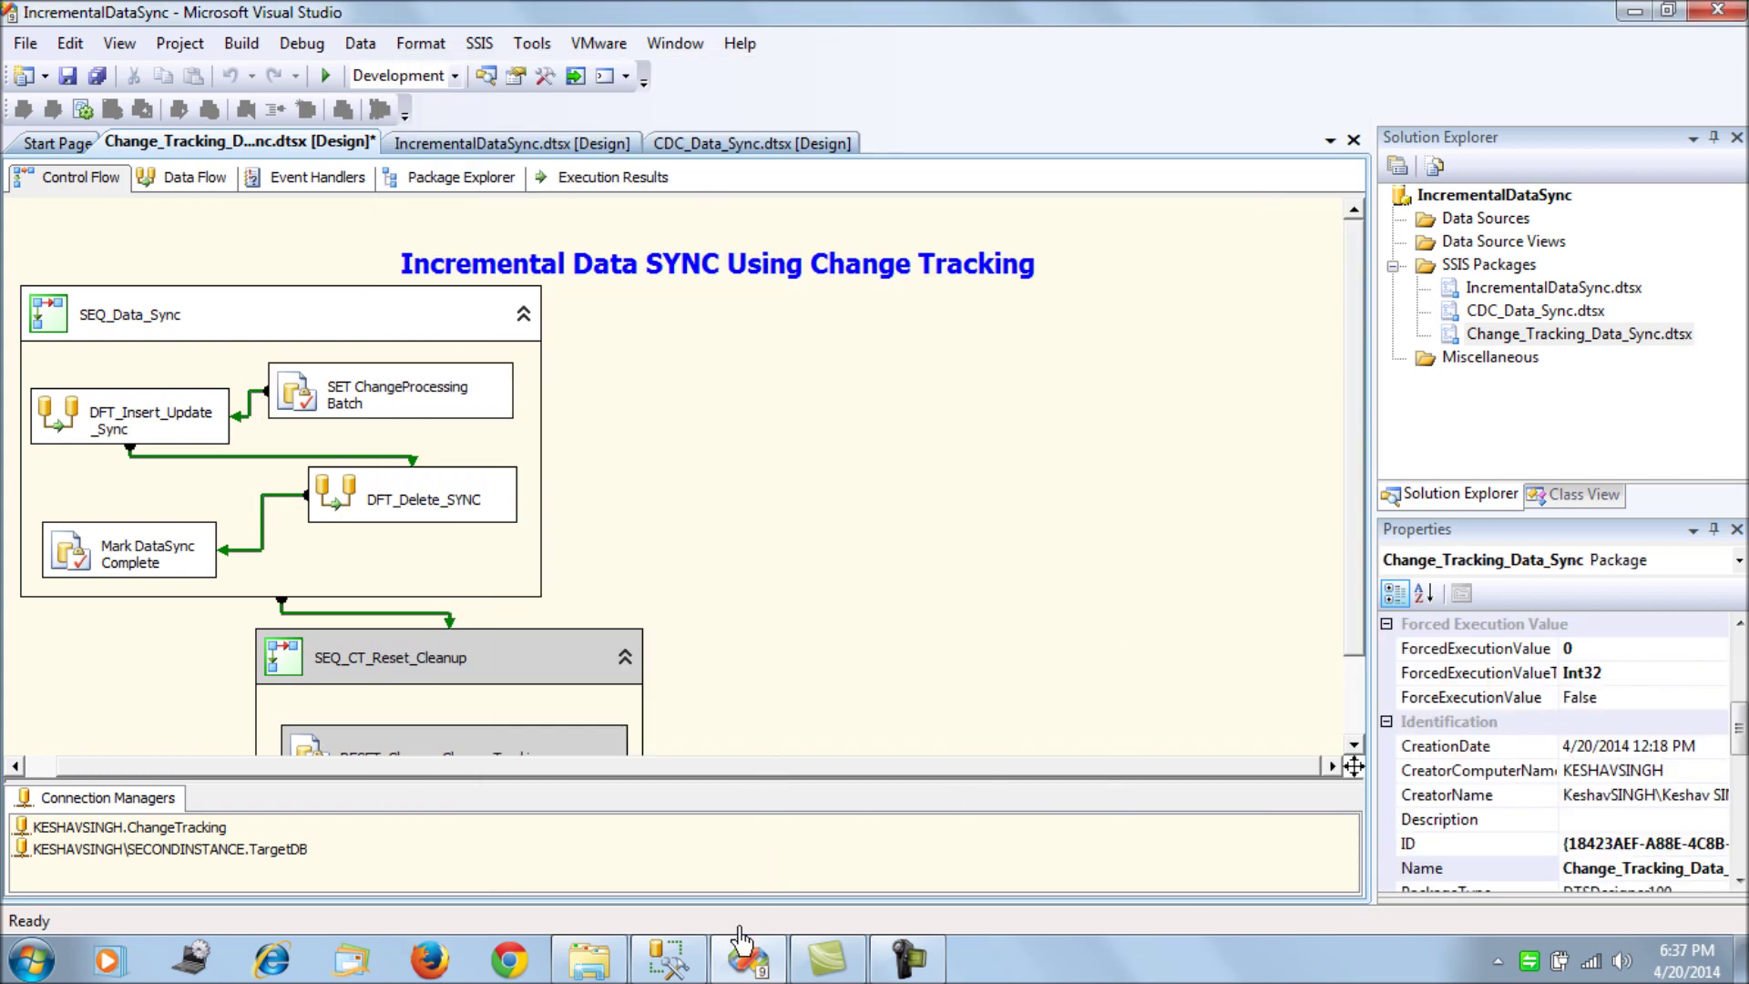
- Switch to SQL Server Management Studio, run the Change_Tracking script's insert of customers 1 and 2 into Customer, and hide the results pane
click(673, 957)
click(1066, 436)
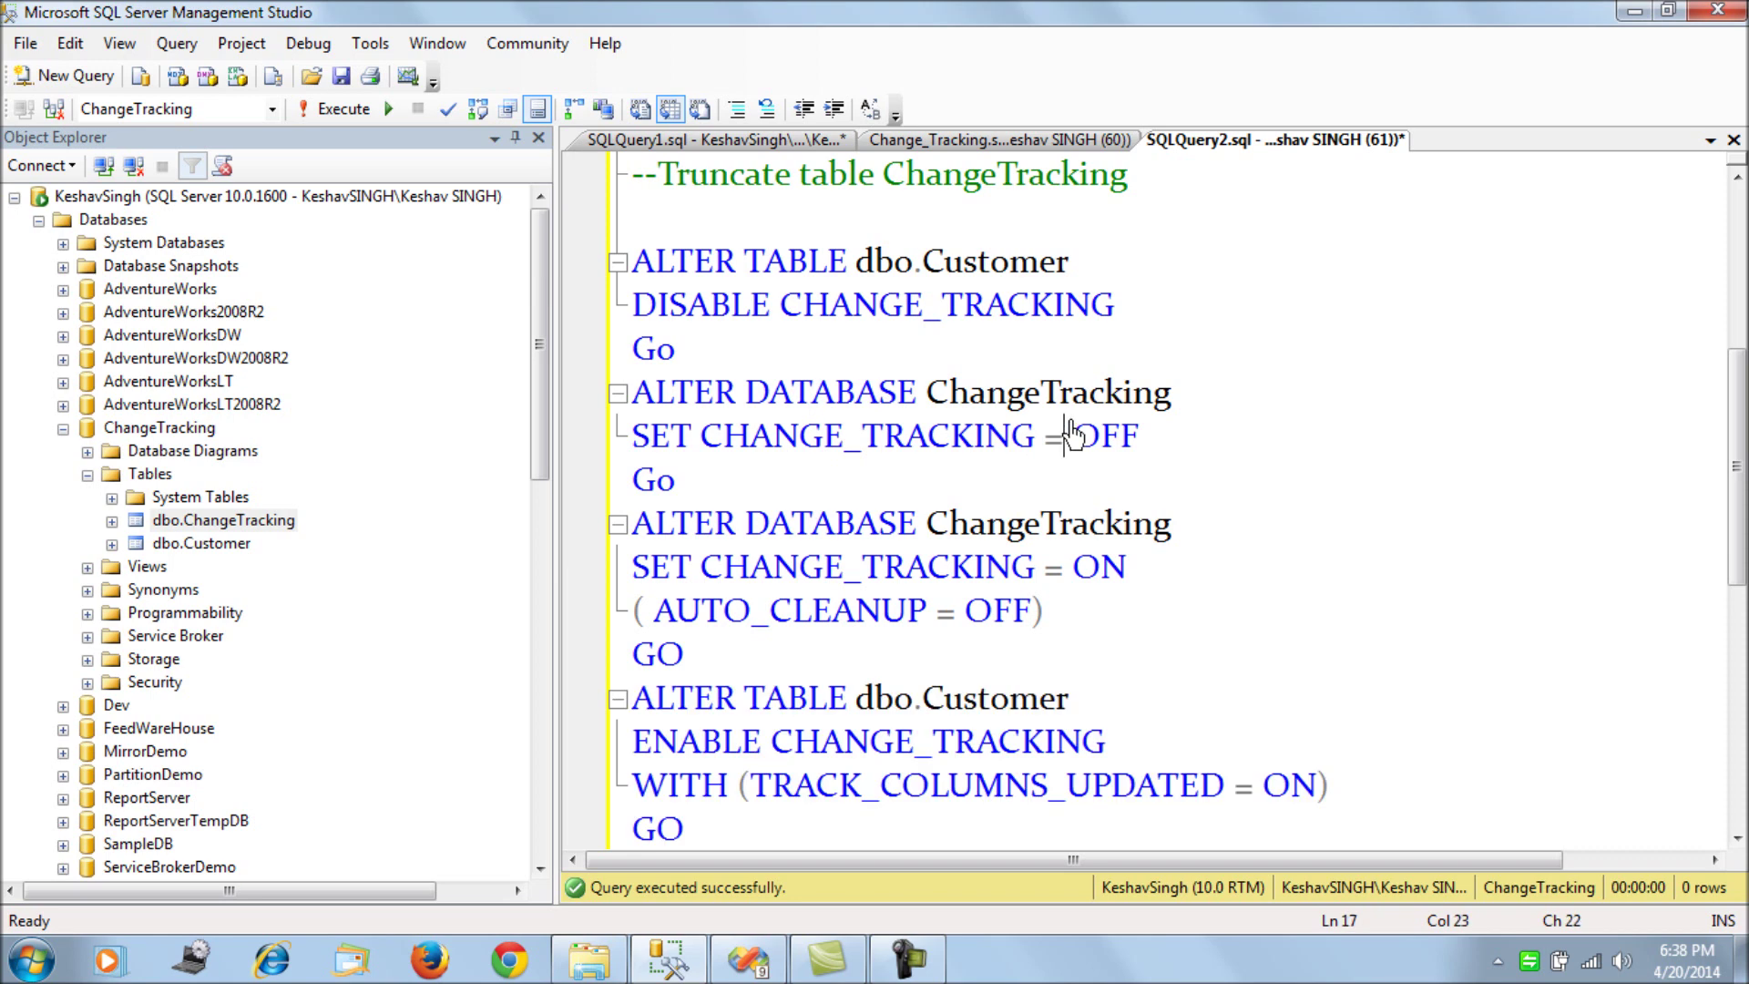
click(997, 141)
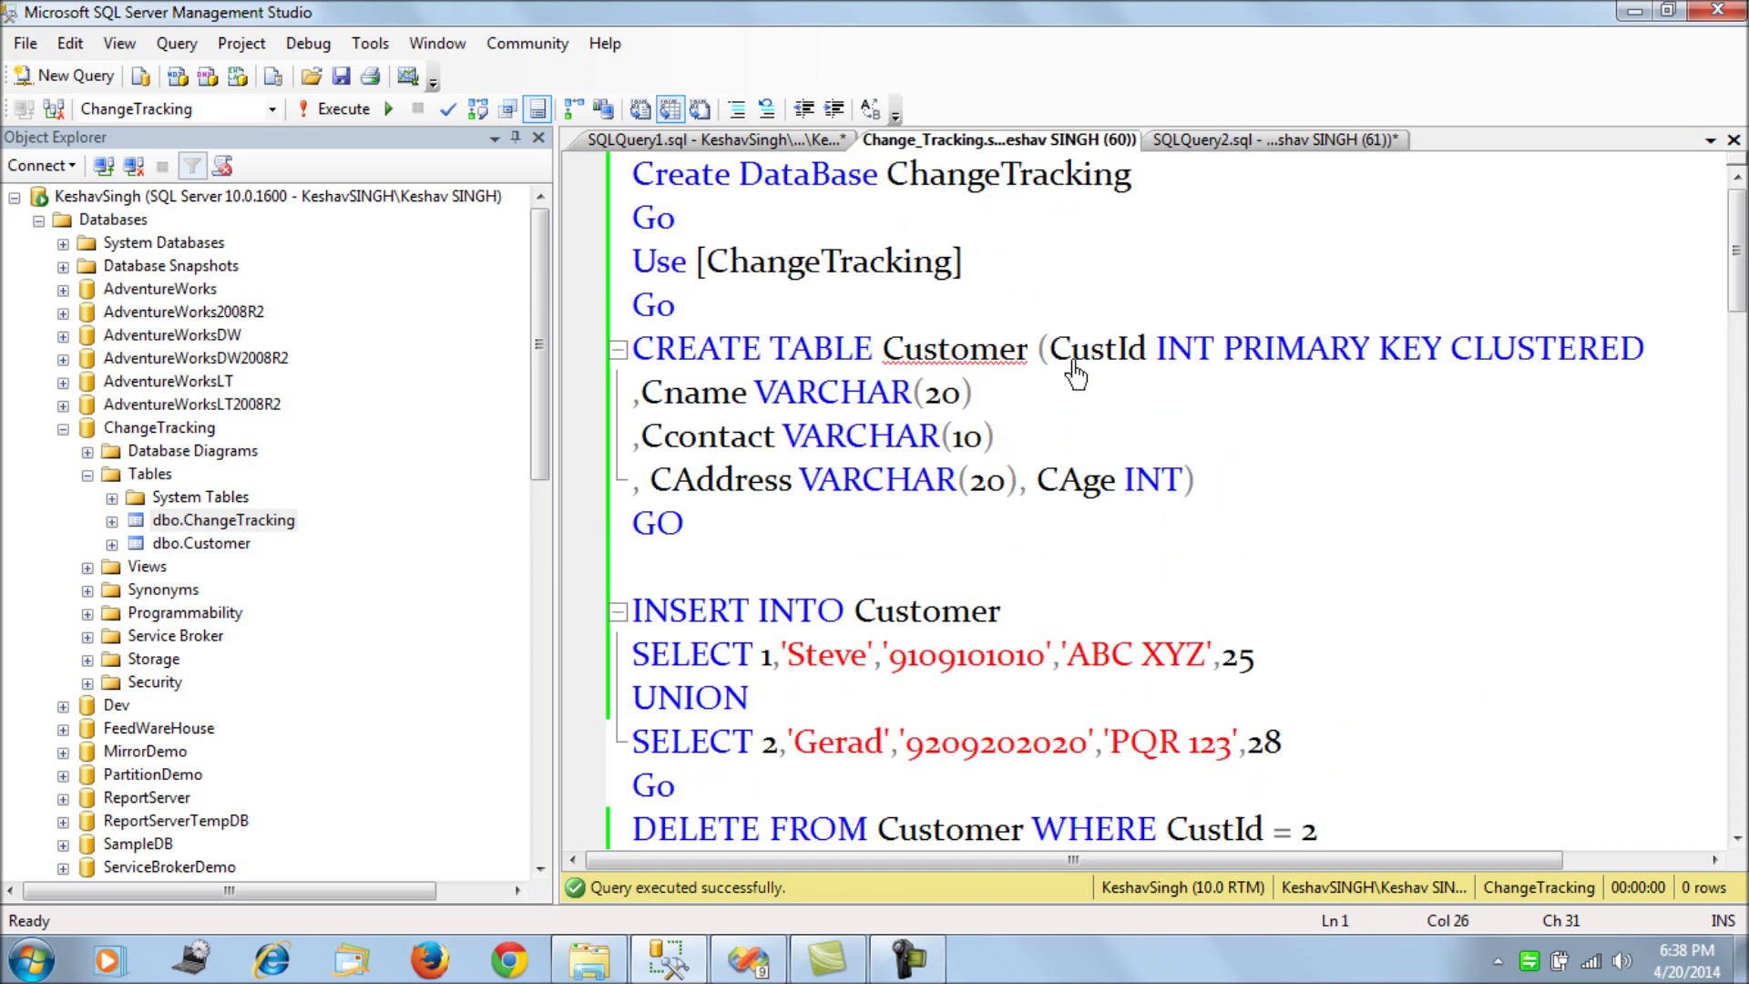
scroll(1078, 369, down, 2)
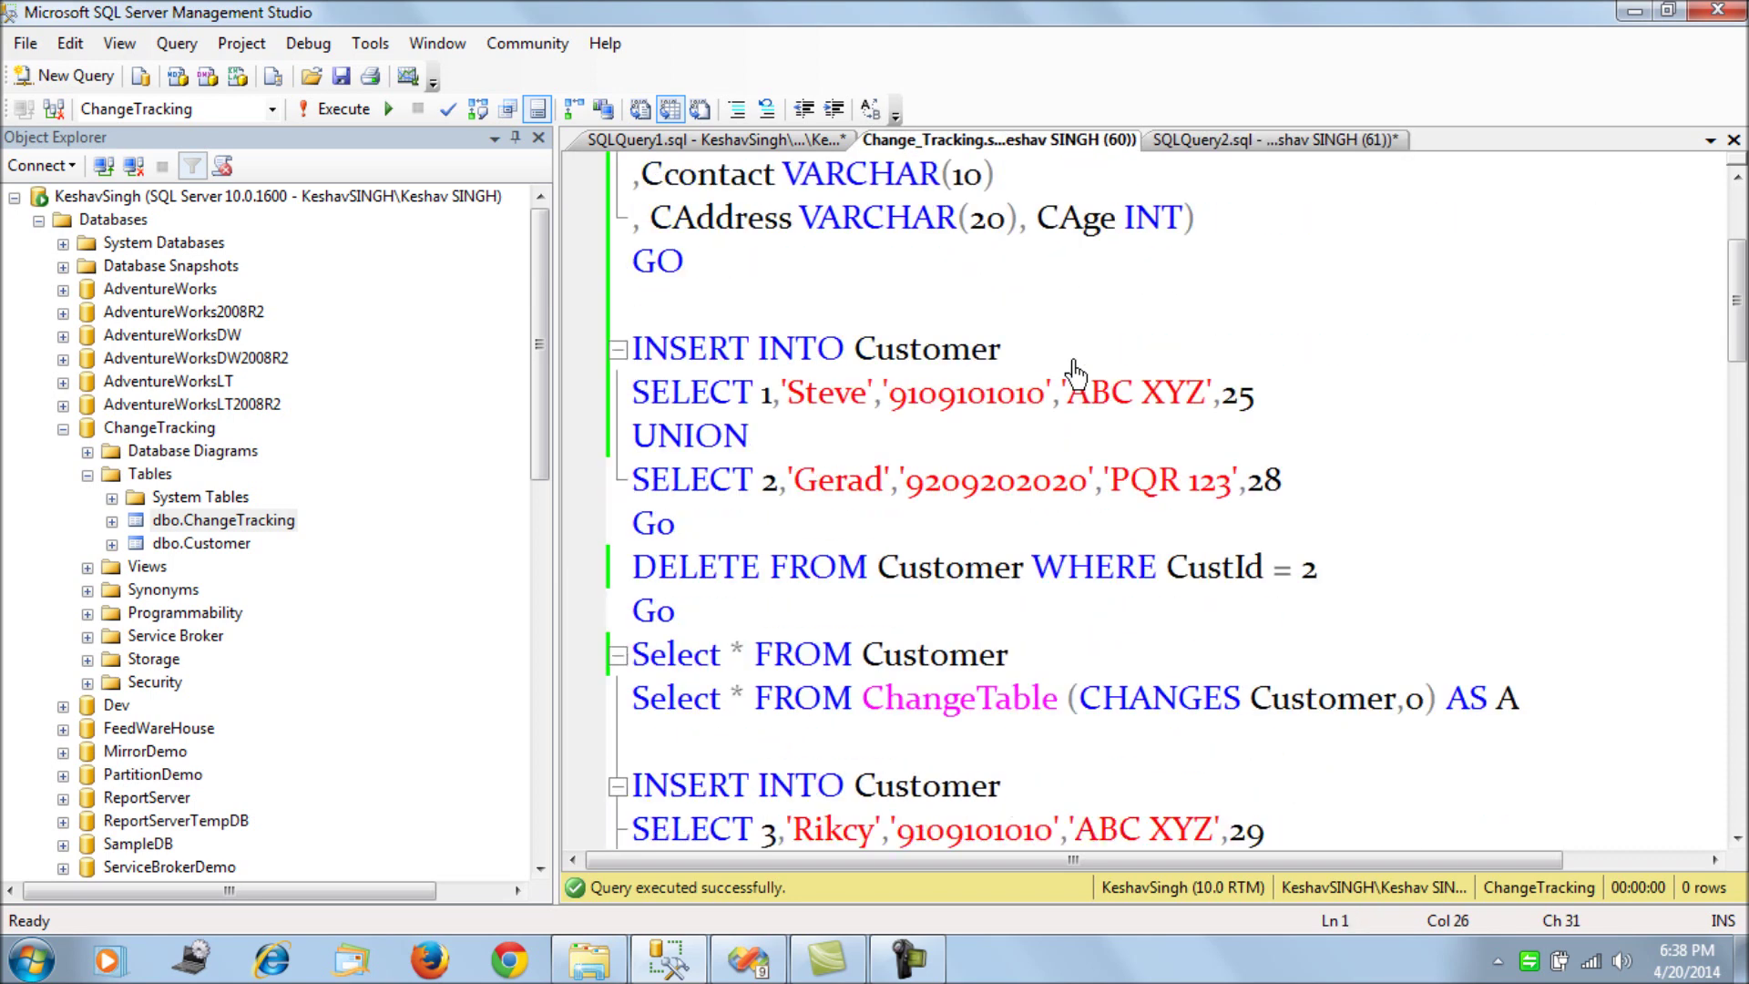
drag(694, 525, 629, 366)
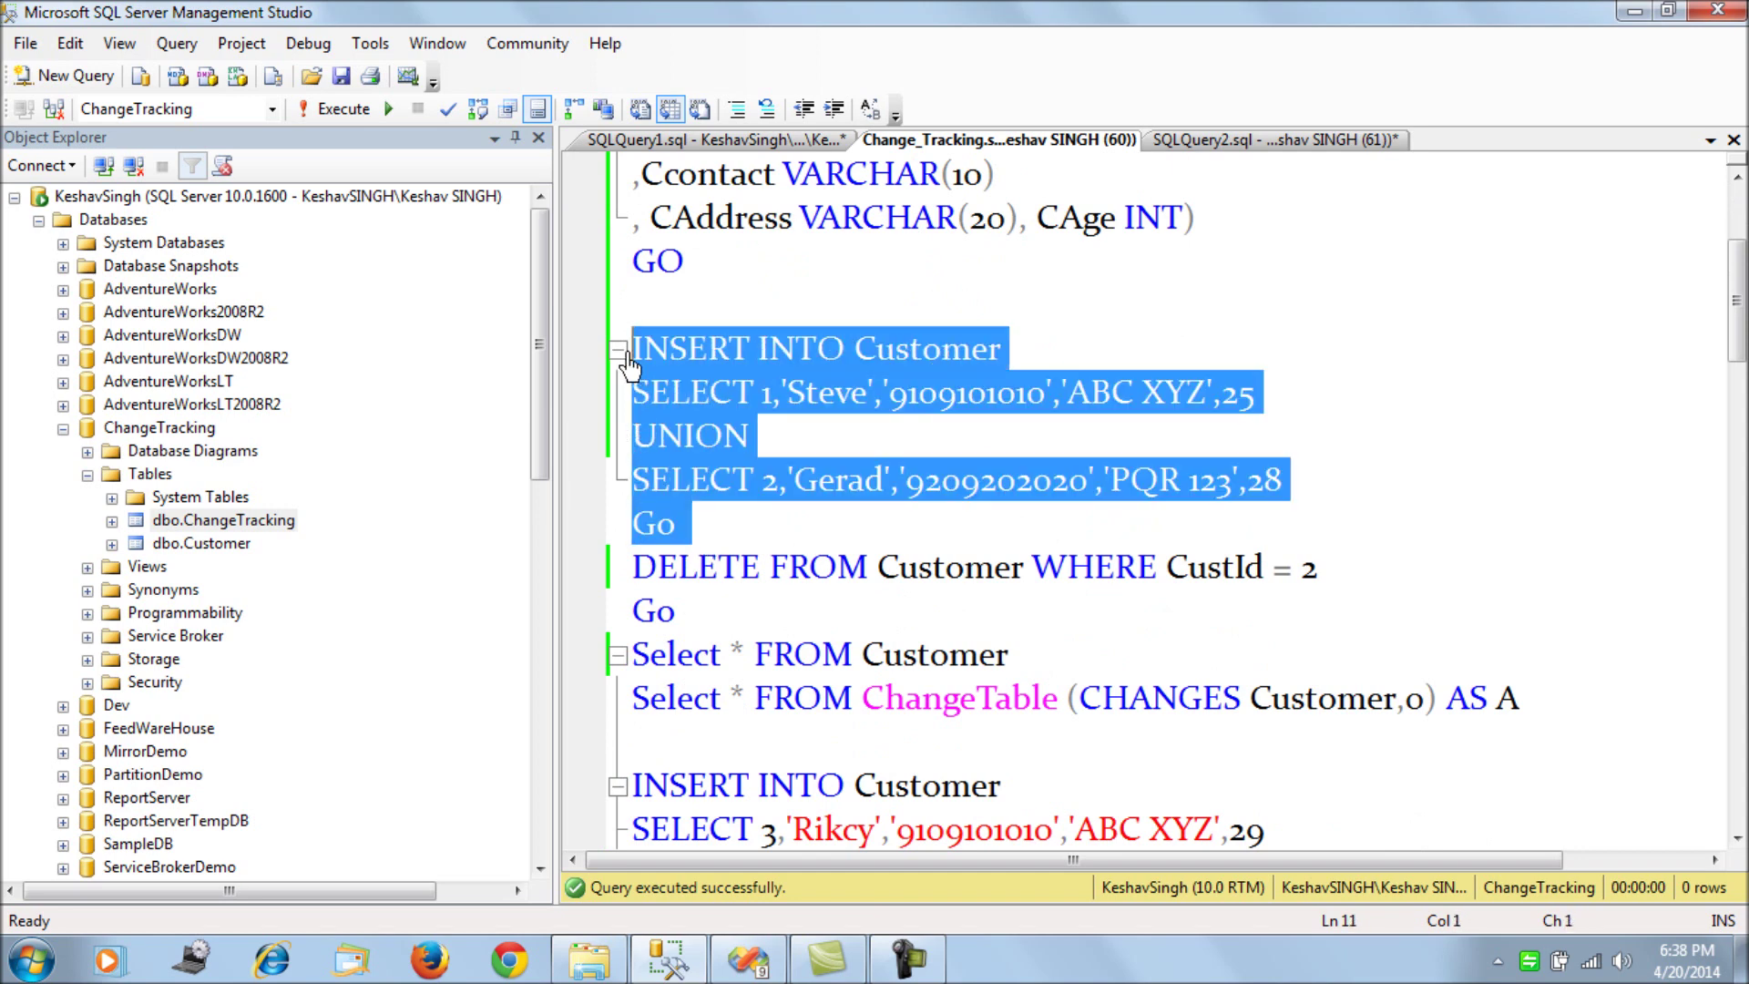
key(F5)
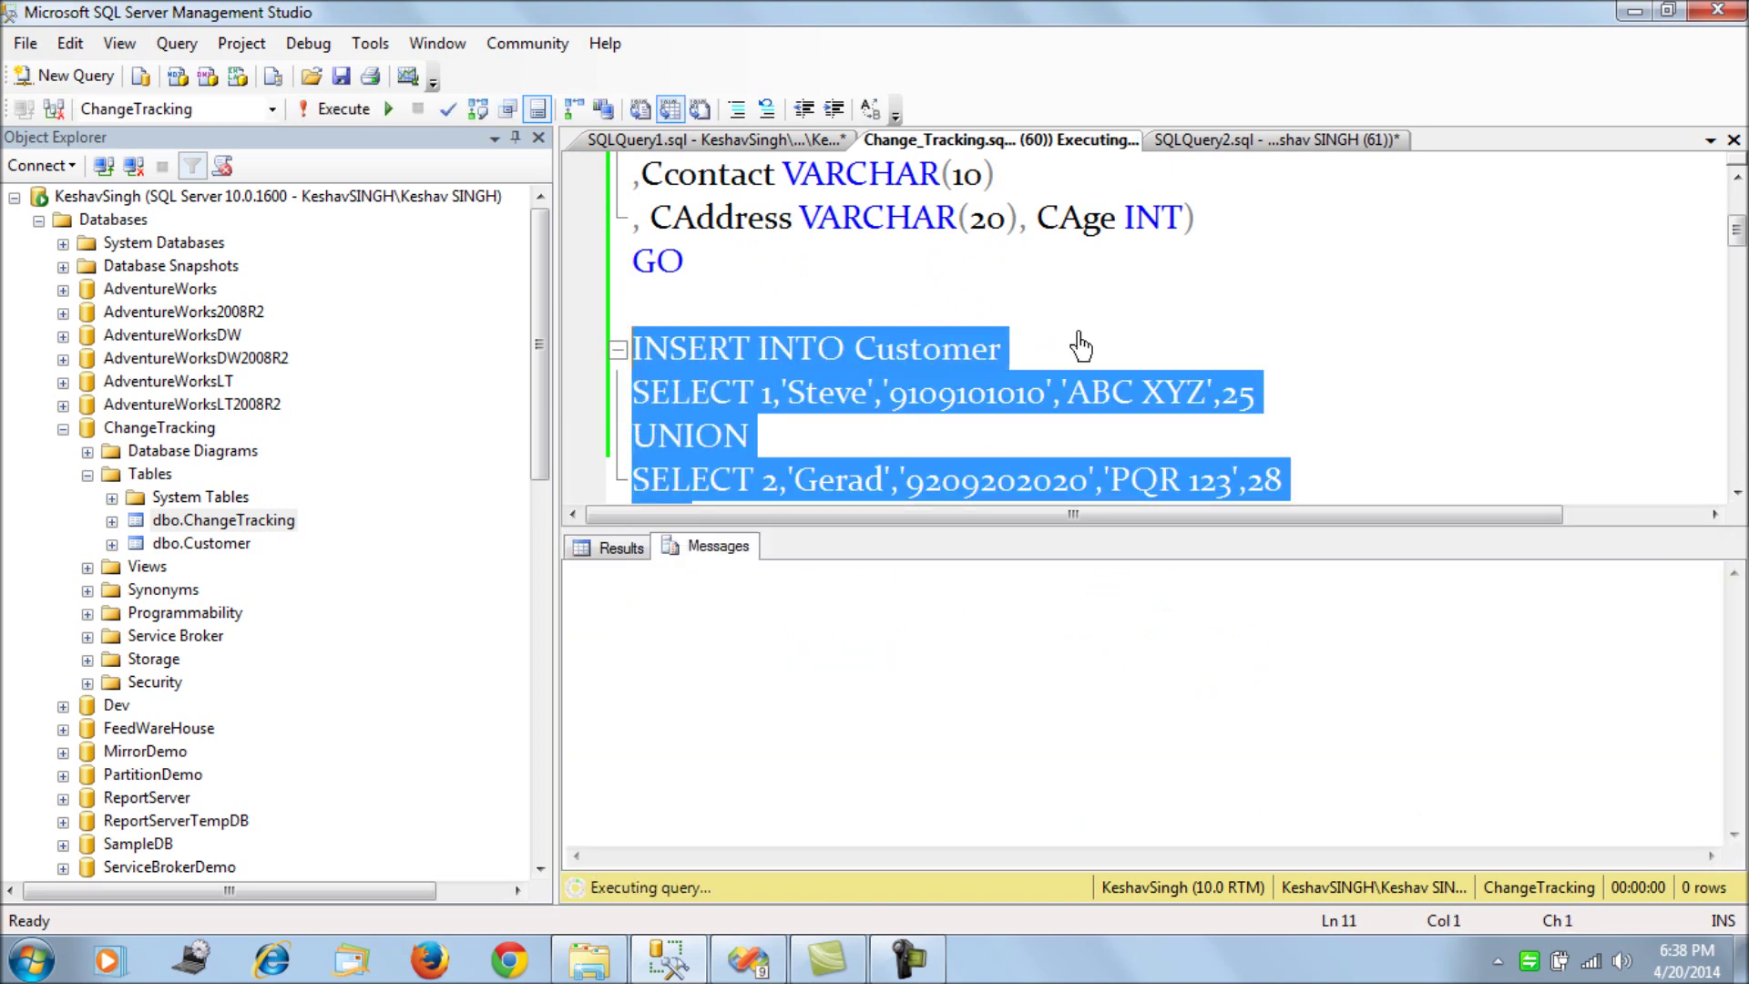
key(ctrl+r)
- Query all rows of the Customer_CT_Target table in TargetDB on the second instance
click(783, 139)
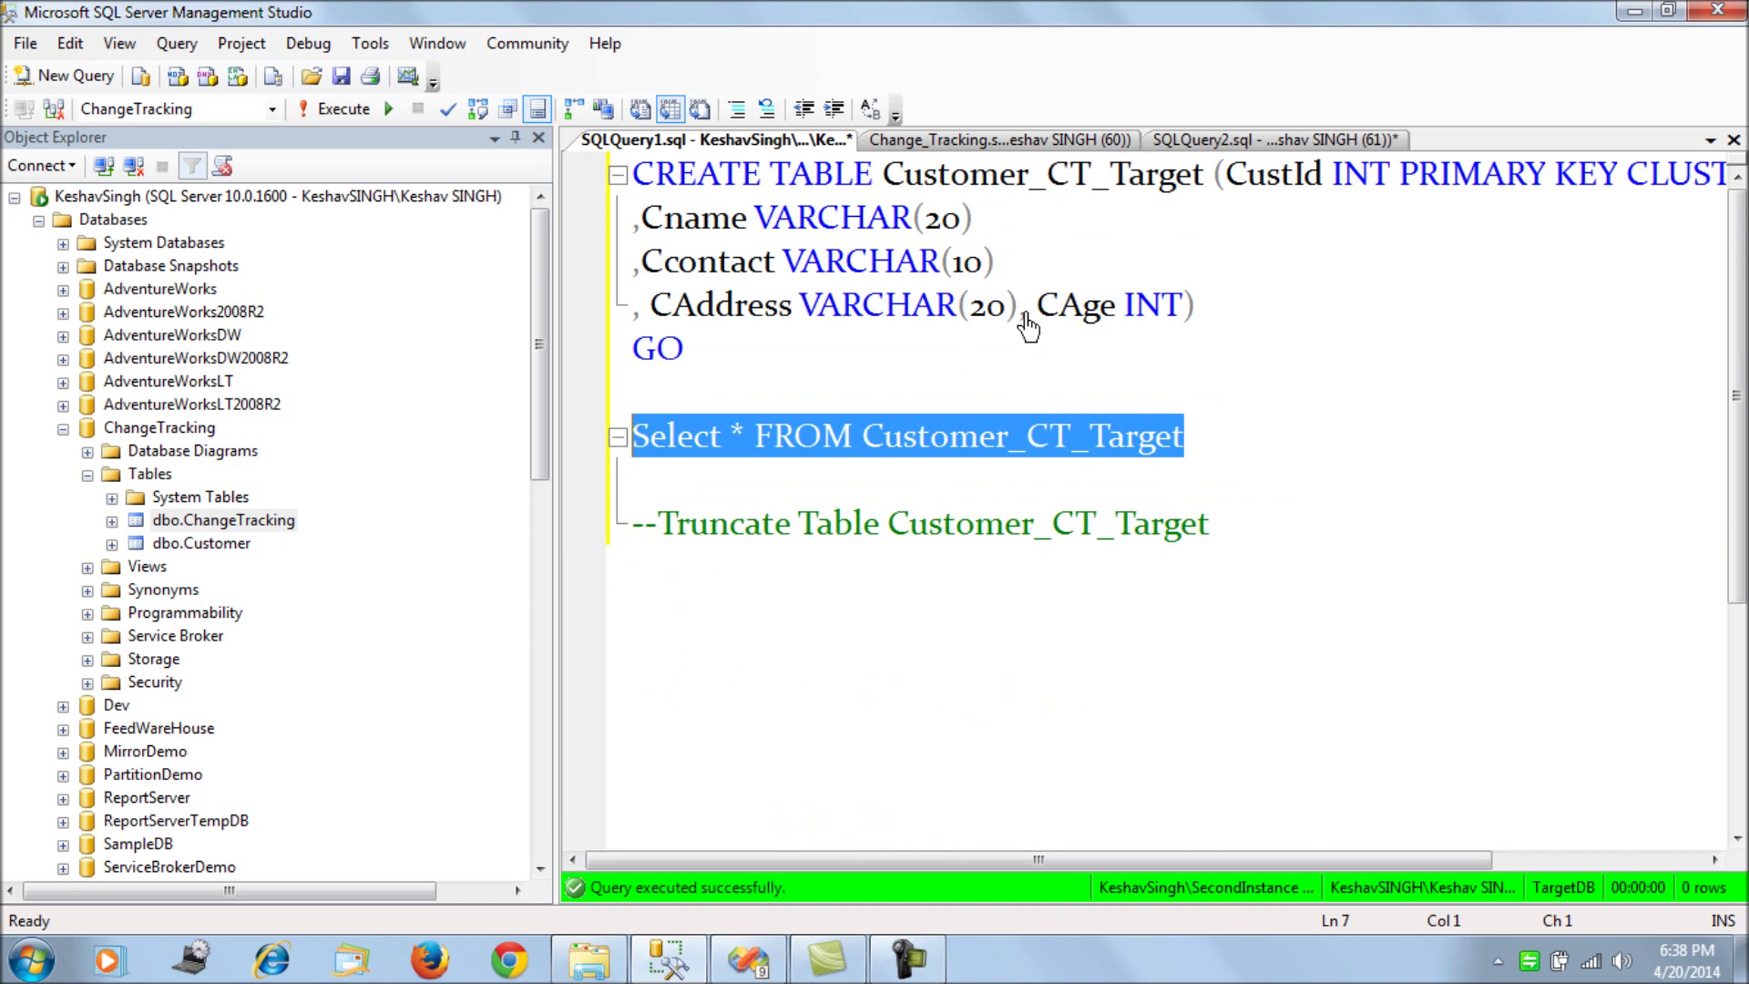
click(1218, 441)
drag(1218, 441, 629, 445)
key(F5)
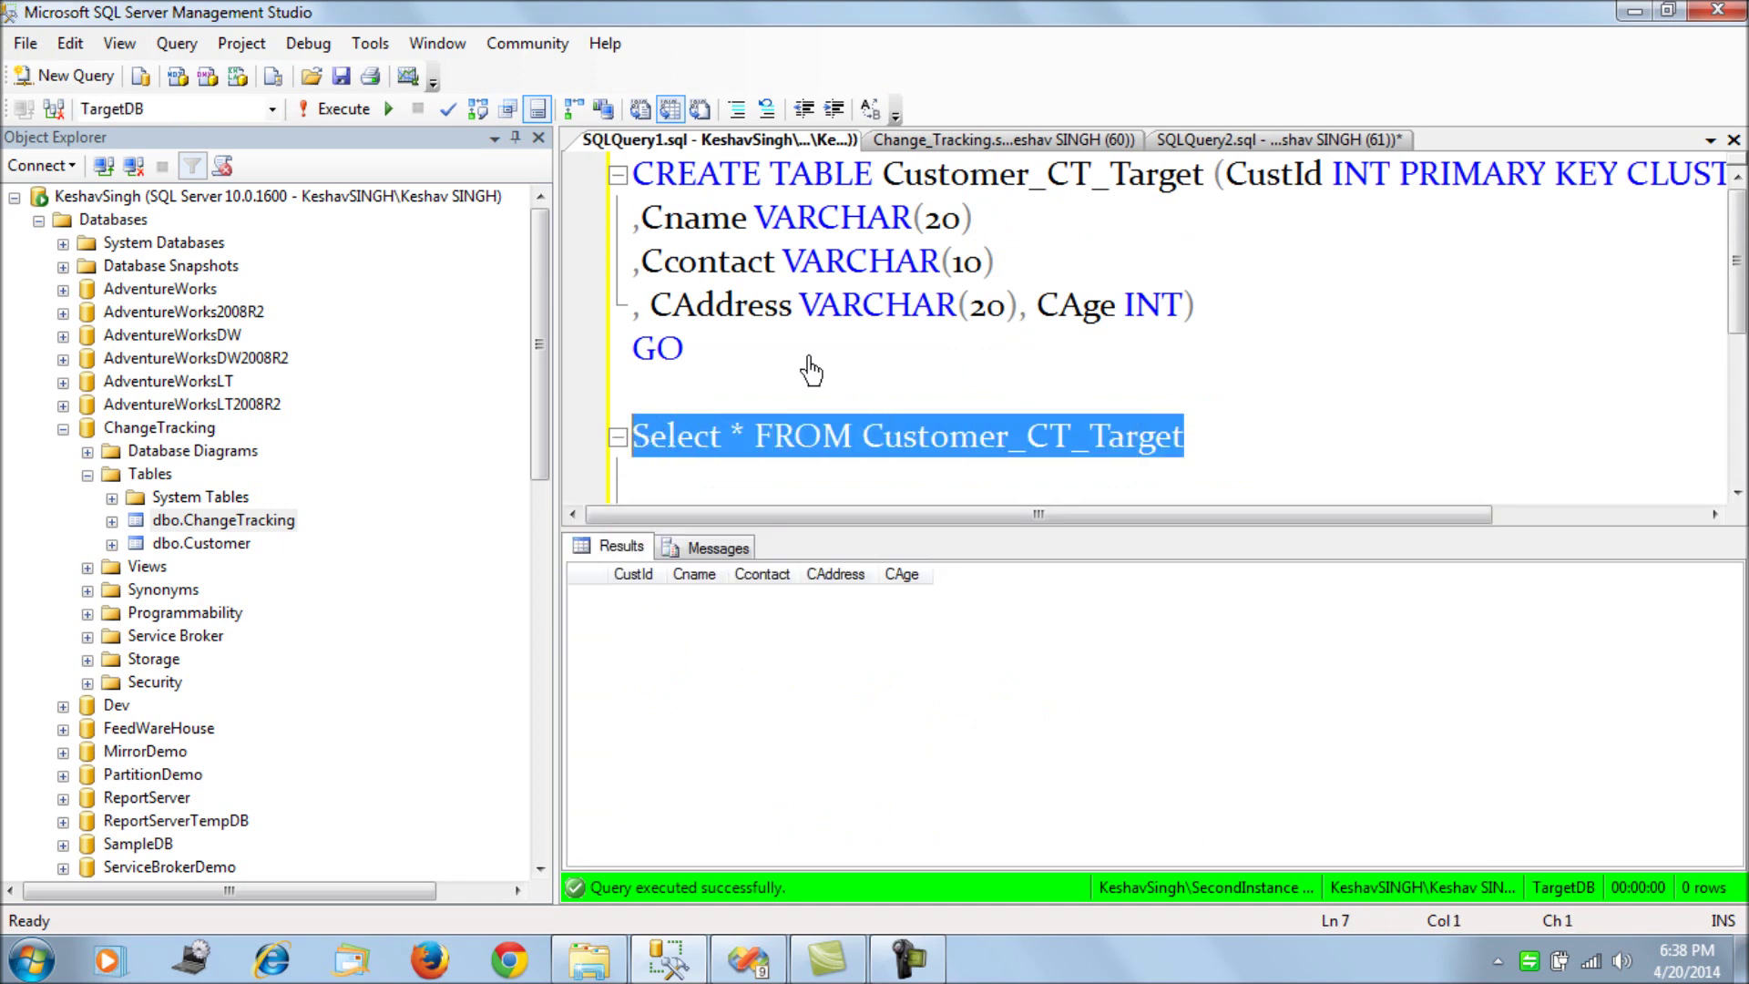
- Query all rows of the source Customer table from the Change_Tracking script
click(942, 142)
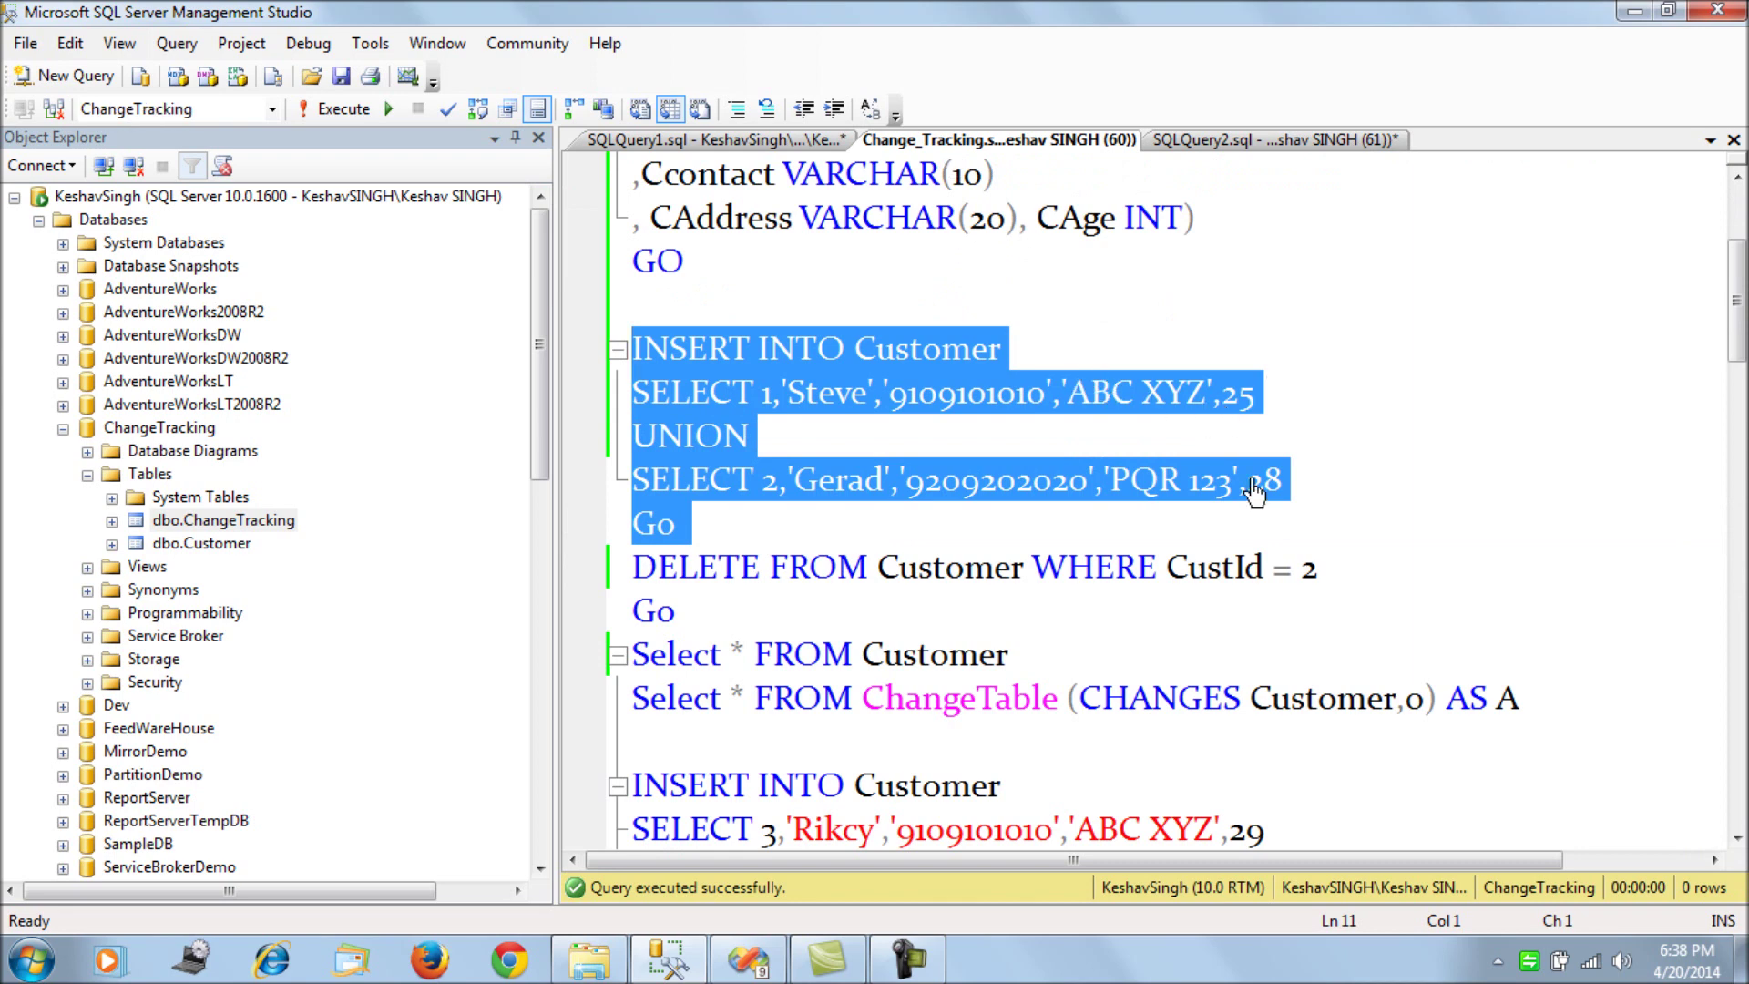
drag(1010, 658, 618, 669)
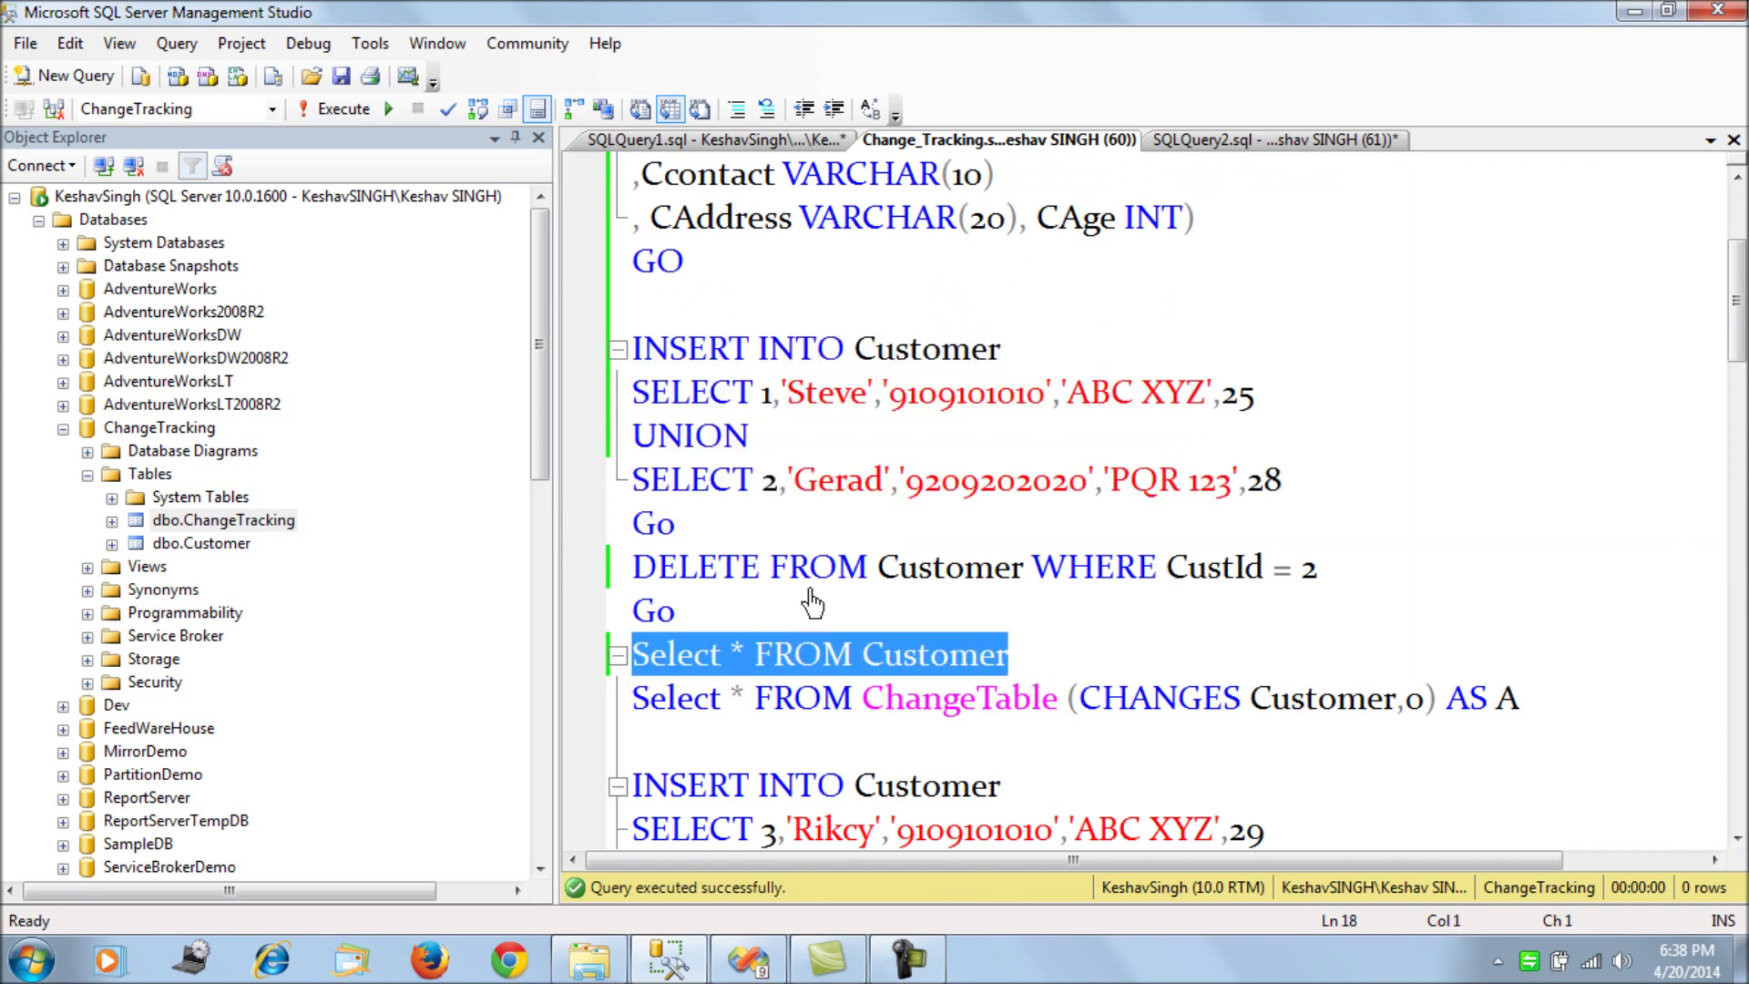
key(F5)
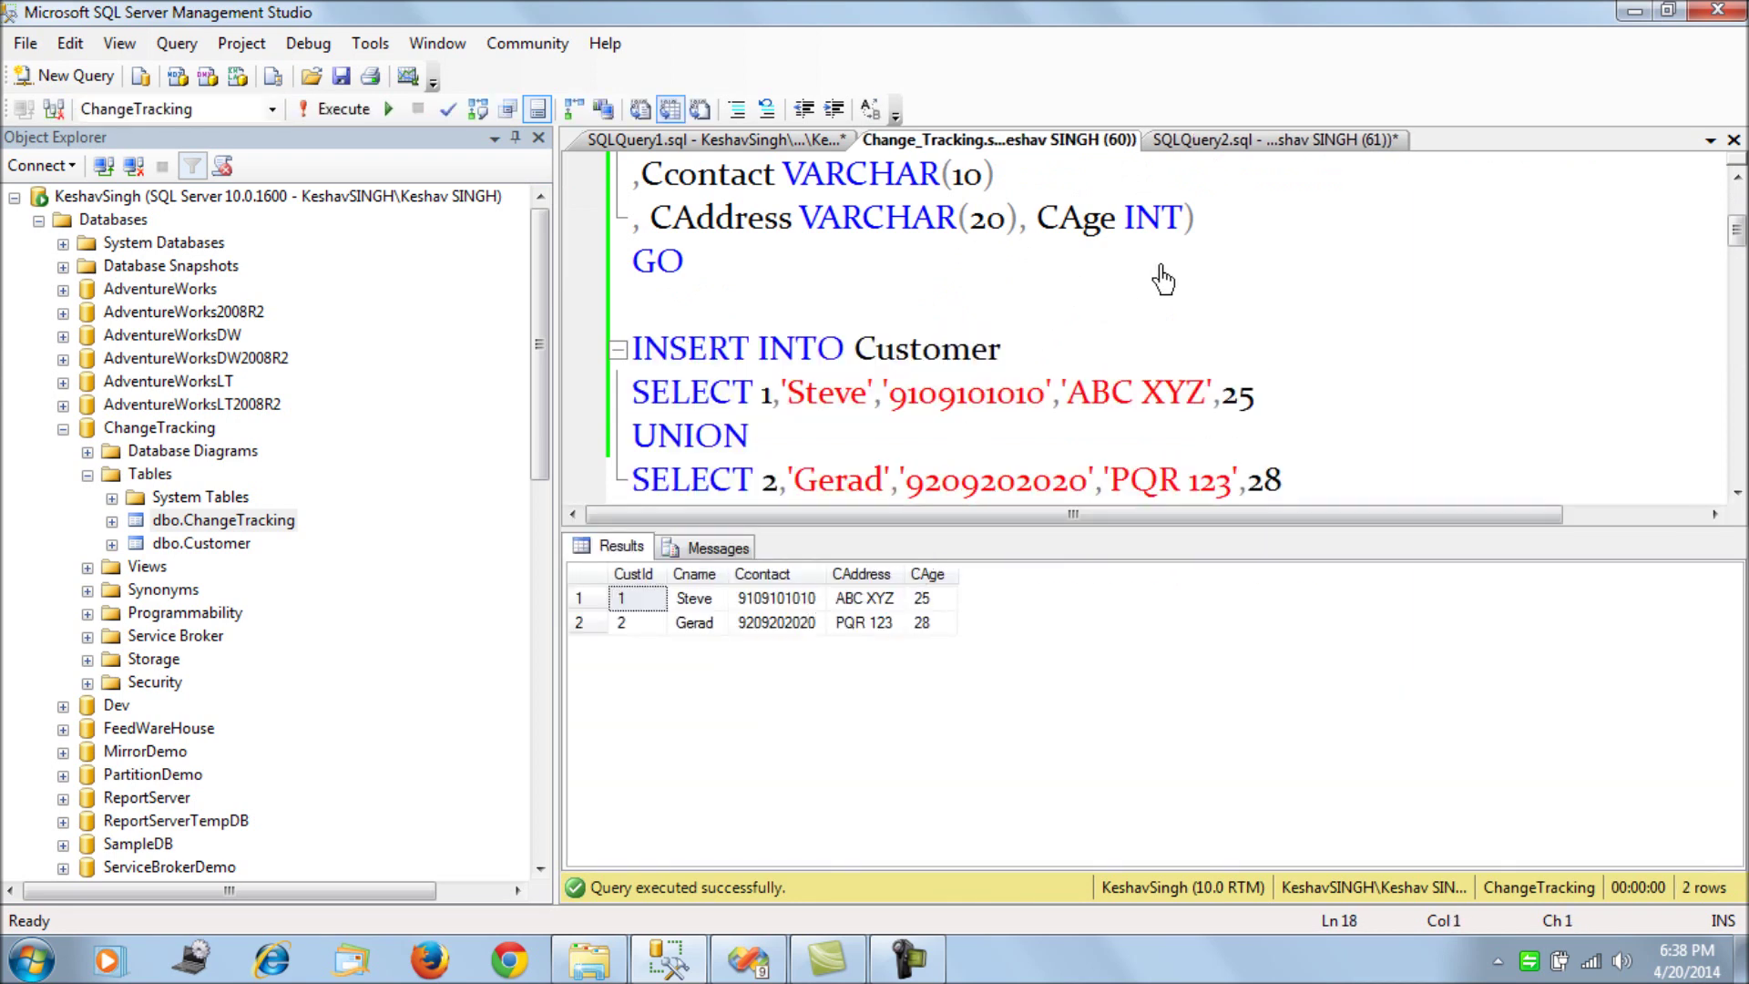
- Run the SQLQuery2 statement that selects all rows from ChangeTable (CHANGES Customer,0)
click(1221, 143)
scroll(1263, 354, up, 4)
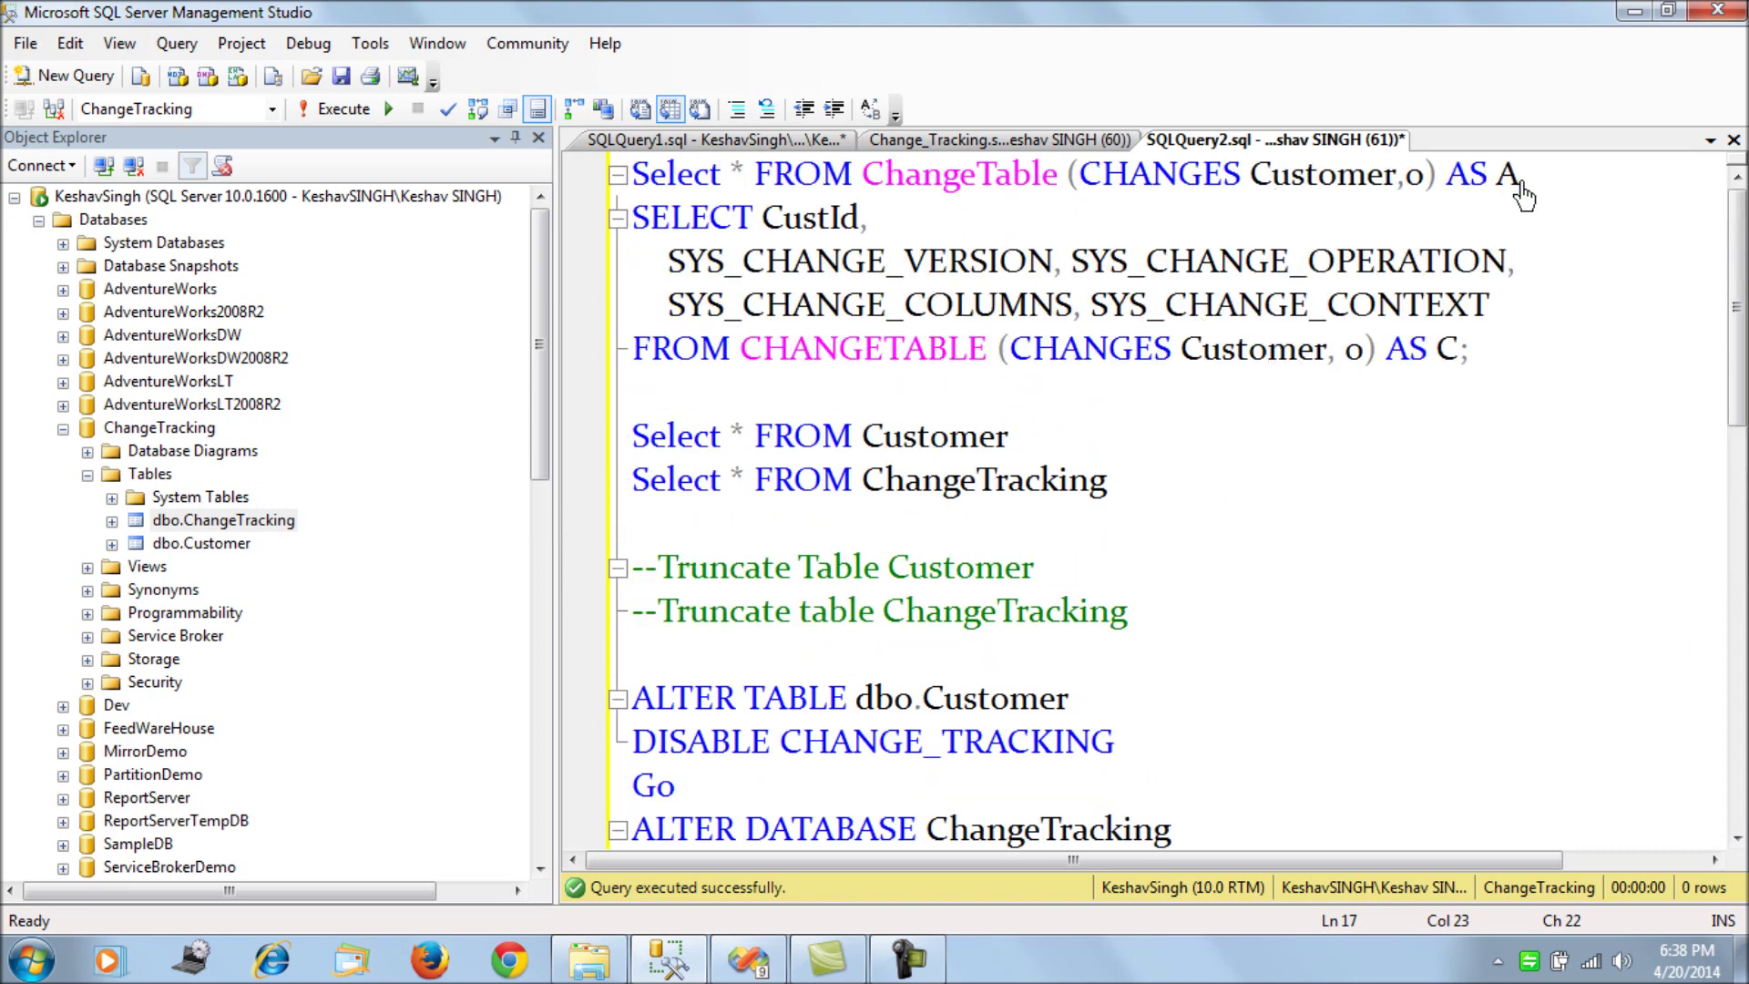
double_click(1312, 177)
double_click(1002, 182)
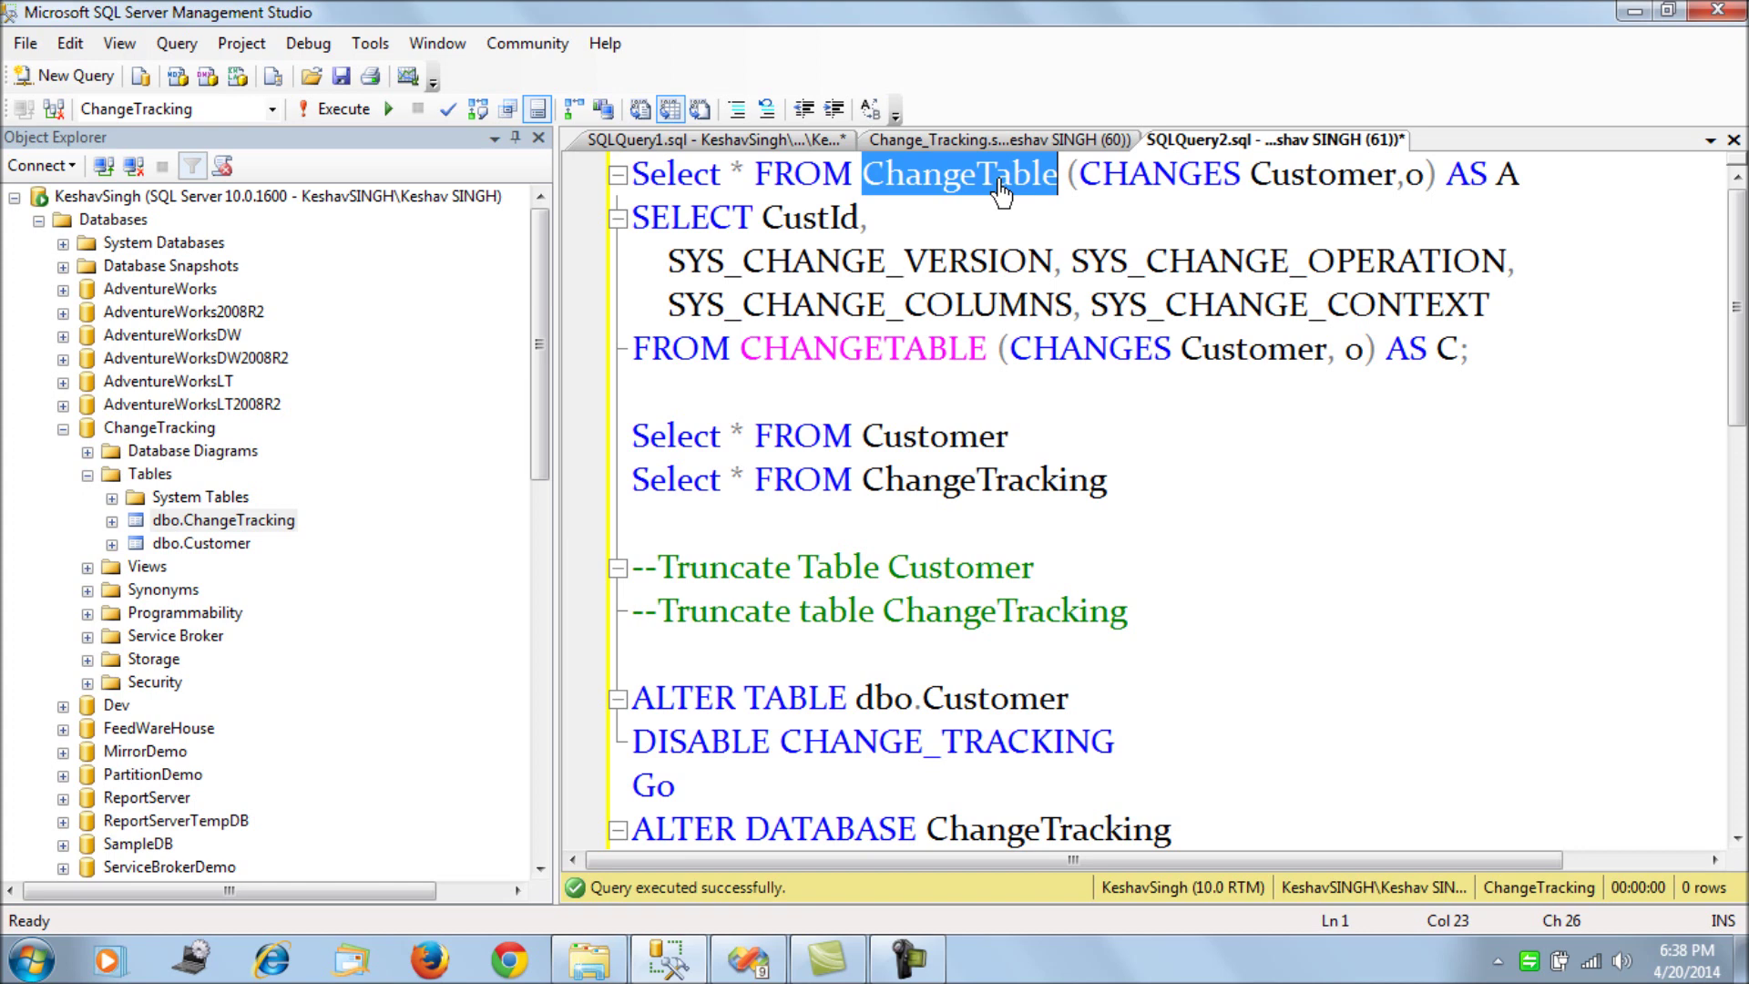
drag(1523, 175, 633, 178)
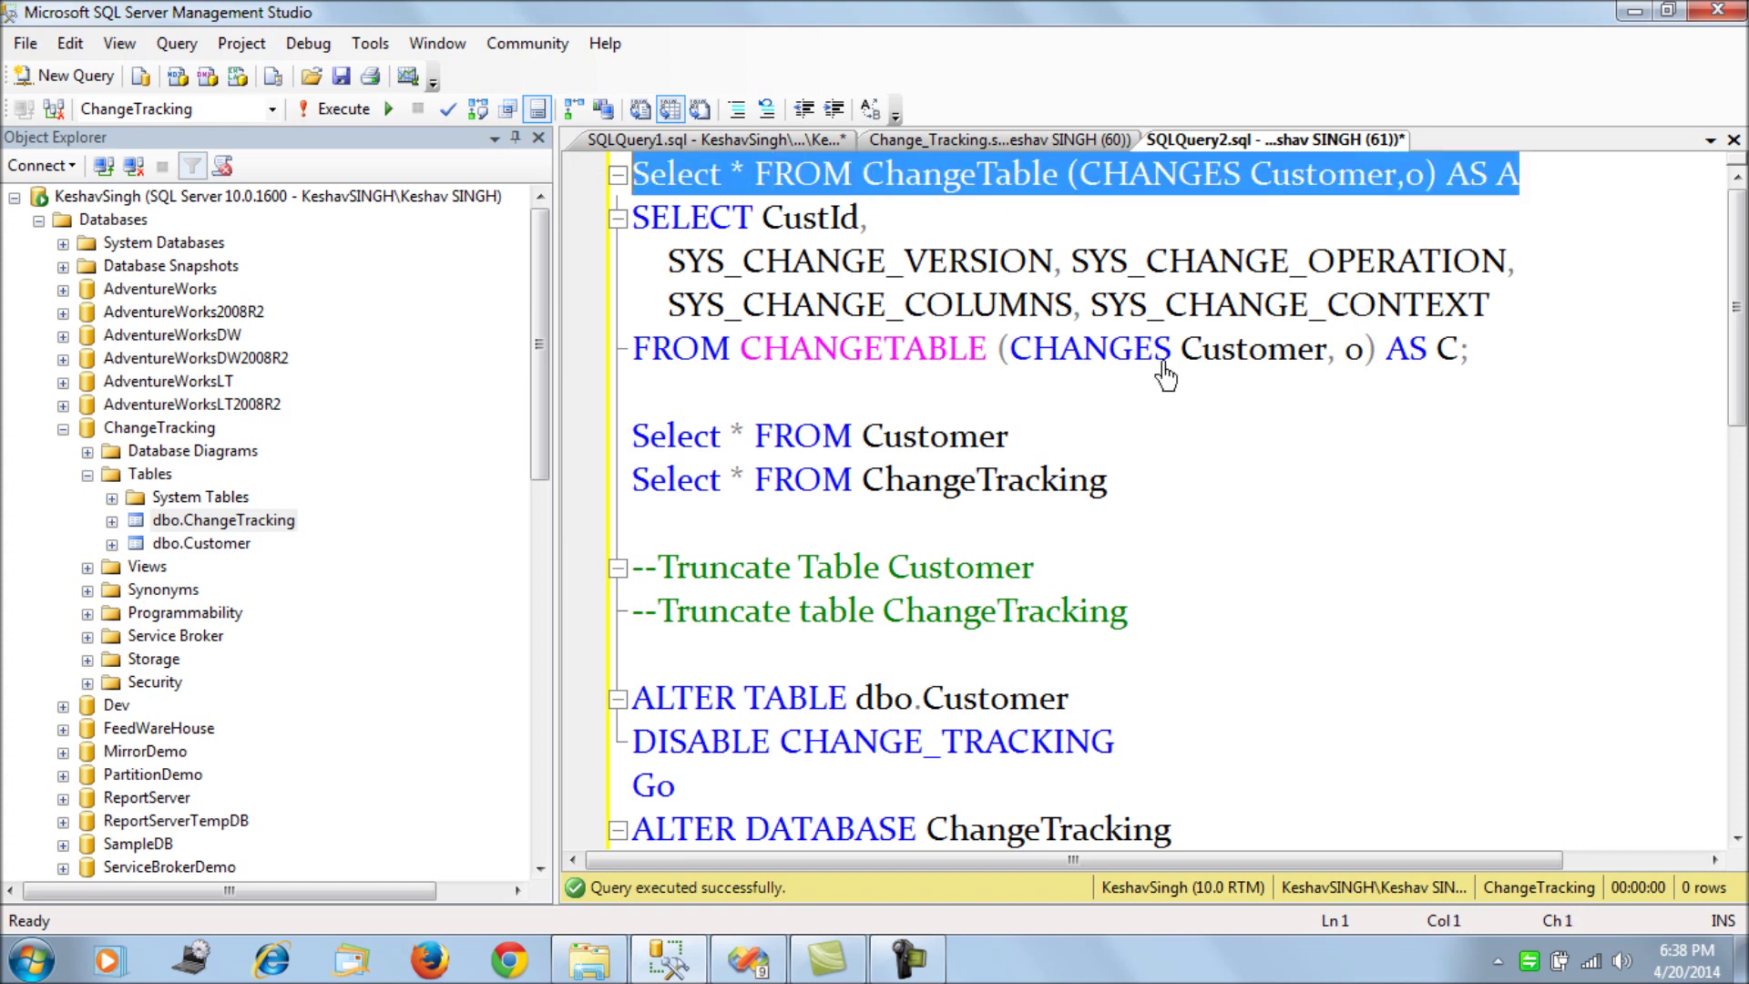
key(F5)
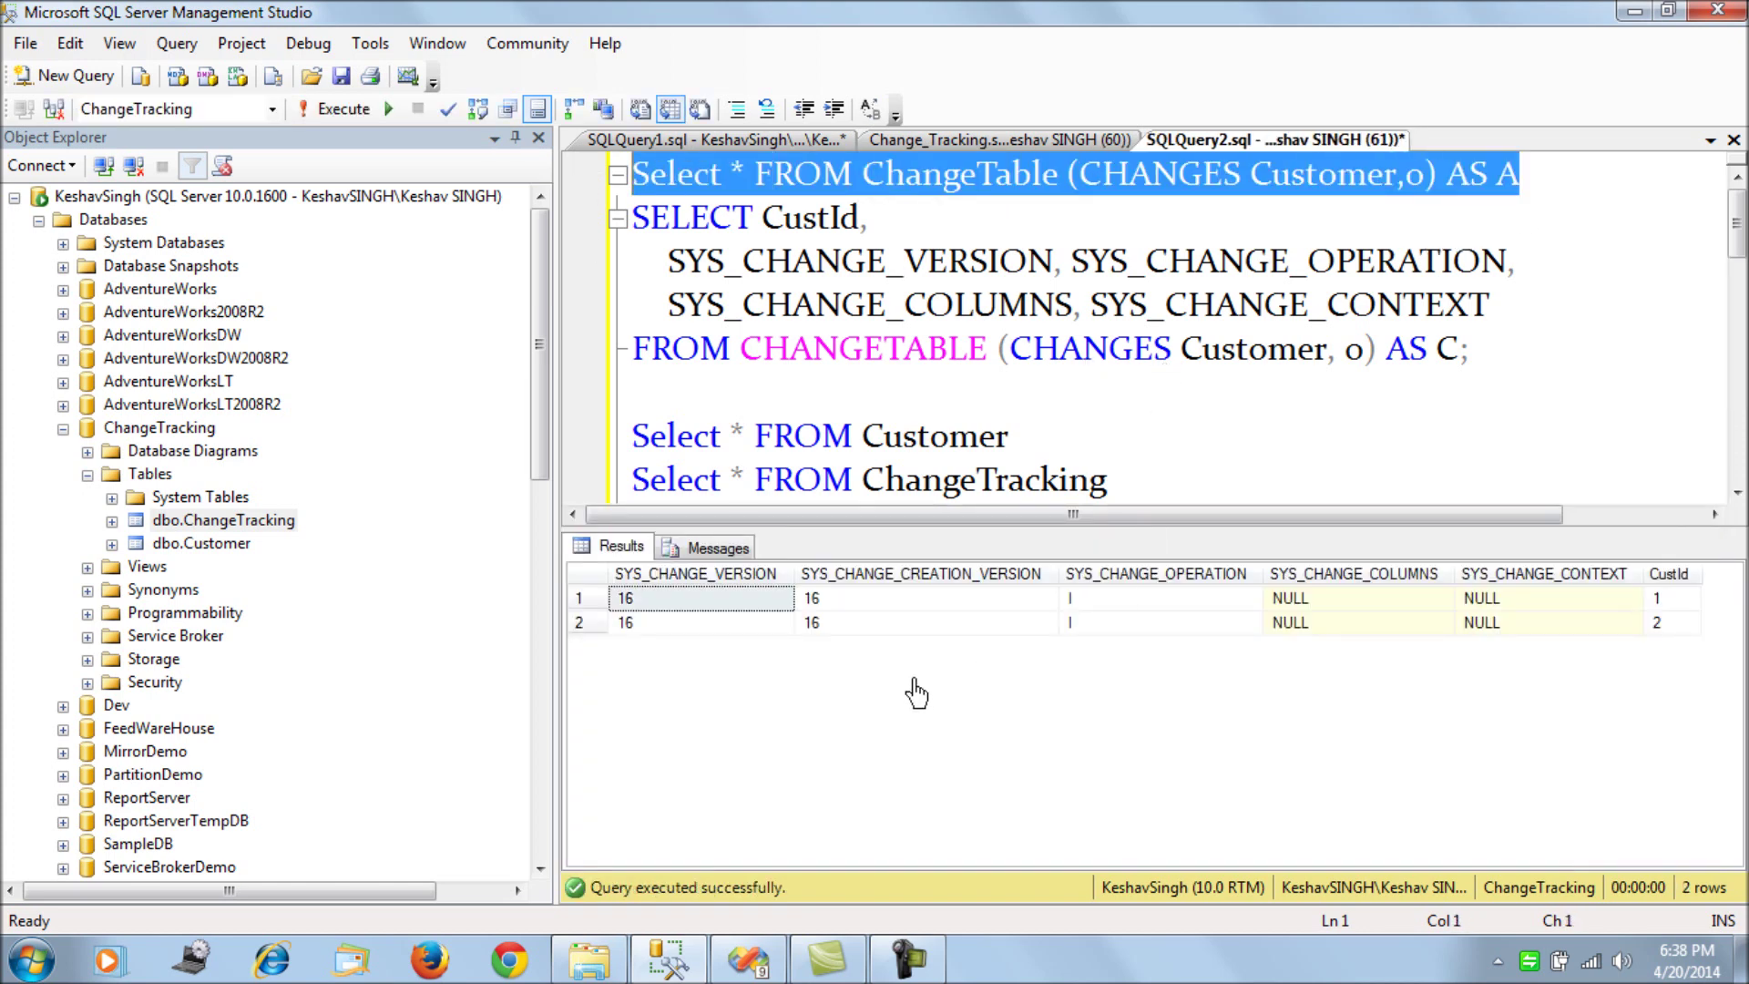
- Examine the creation version, change operation and CustId of each tracked change in the Customer change table results
click(947, 623)
click(1113, 601)
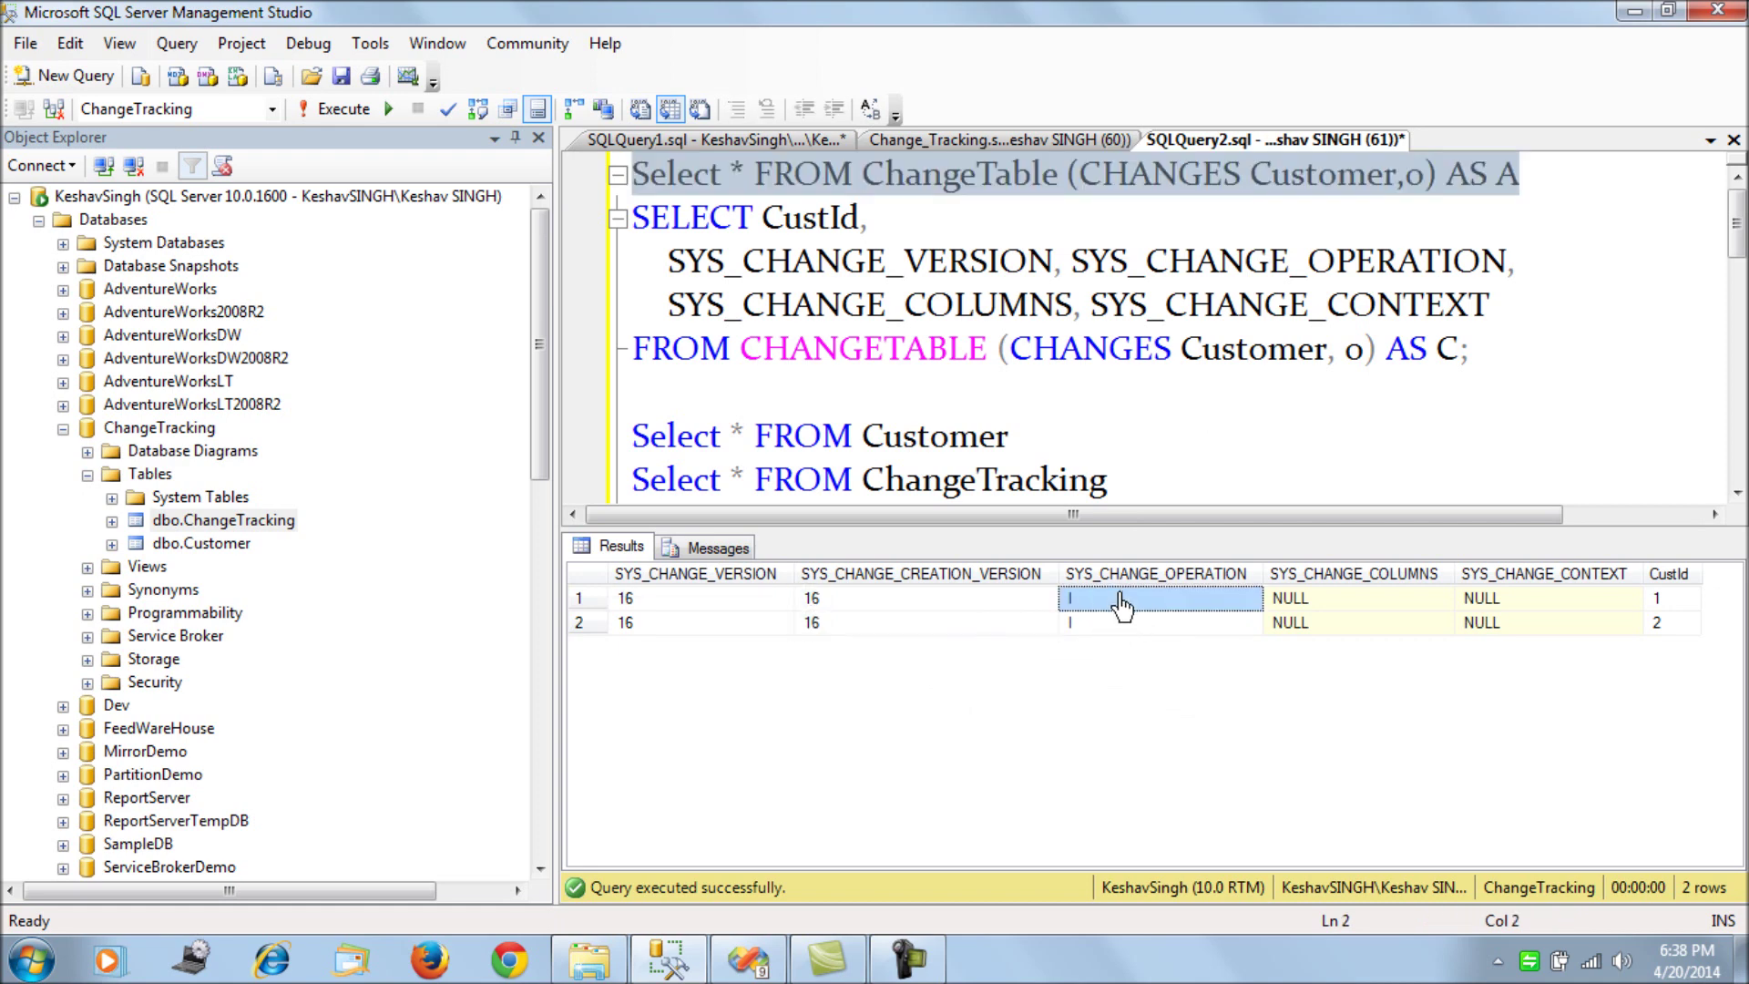
click(1135, 627)
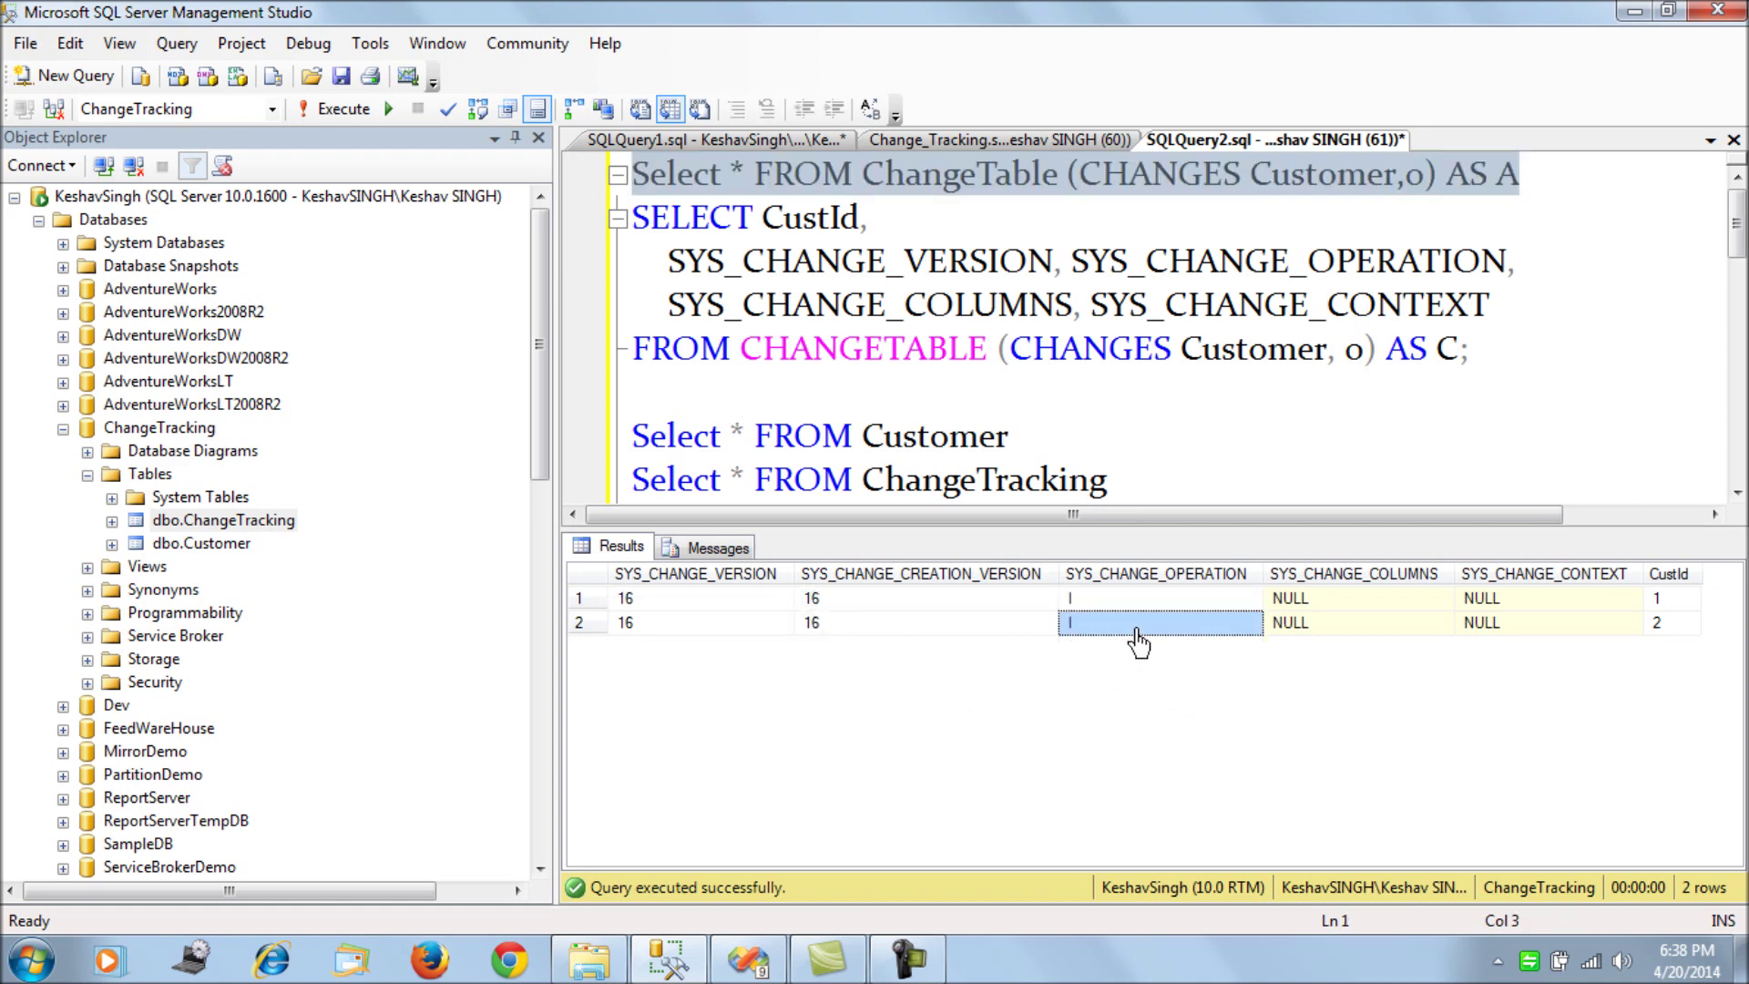
click(1672, 602)
click(1674, 628)
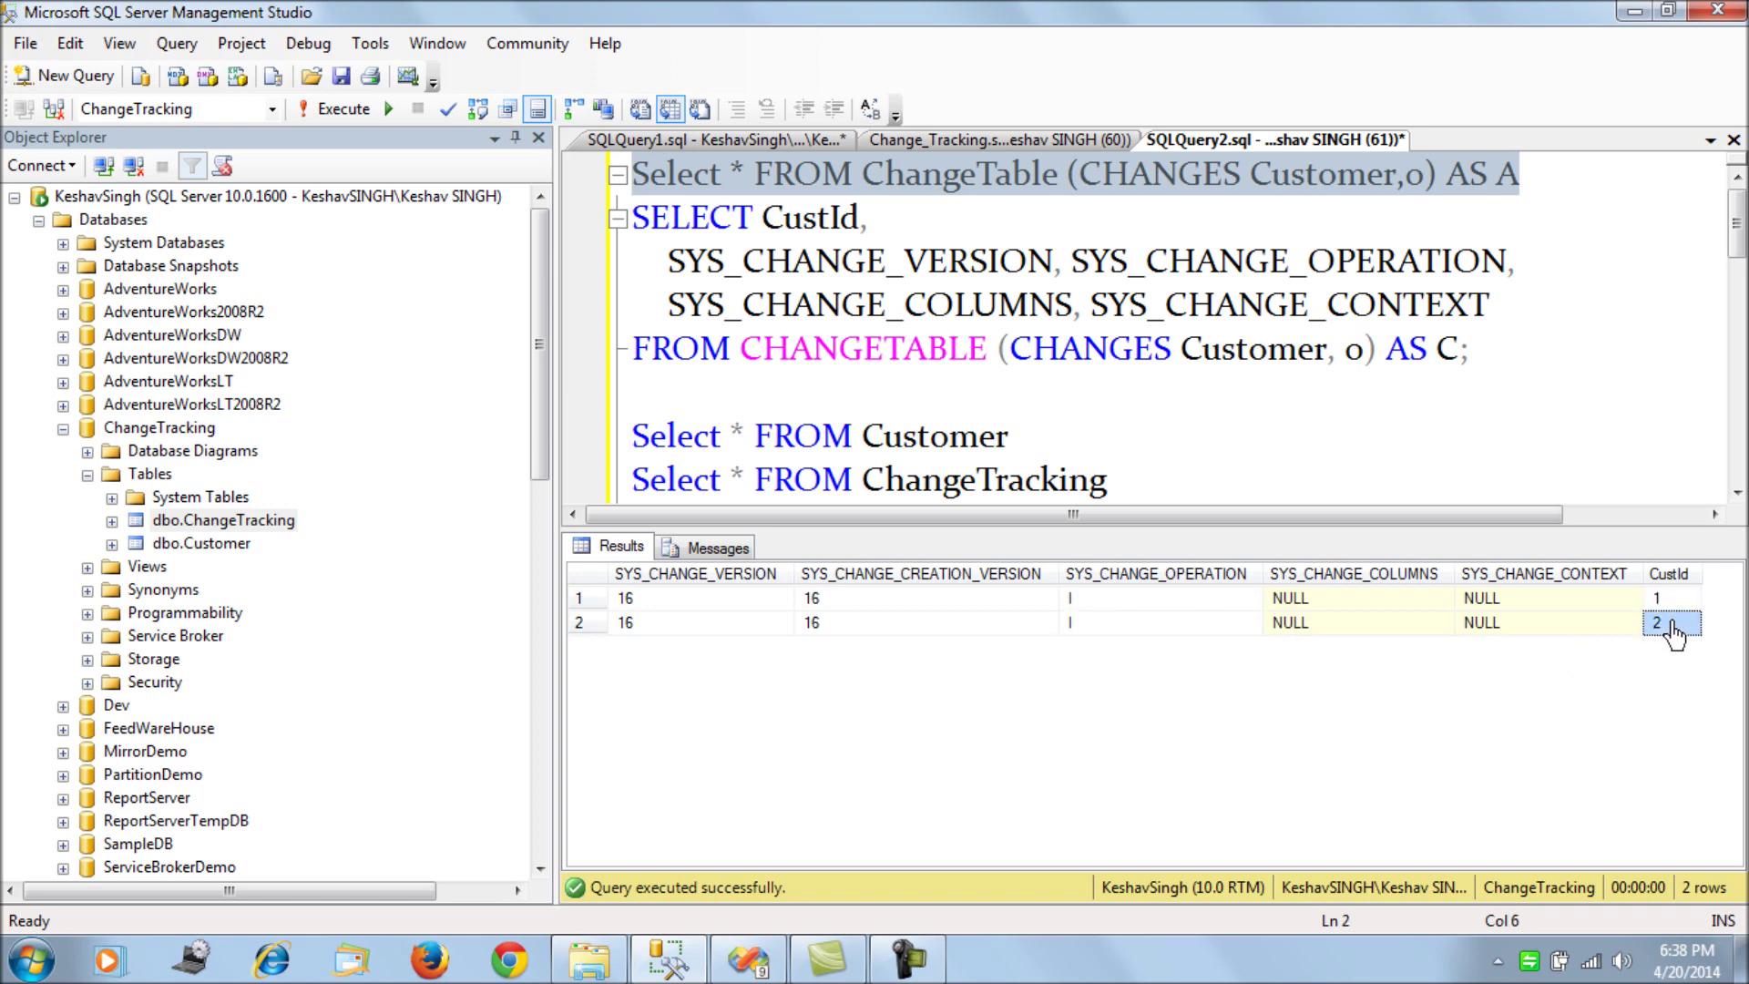
click(1451, 284)
drag(1549, 182, 588, 182)
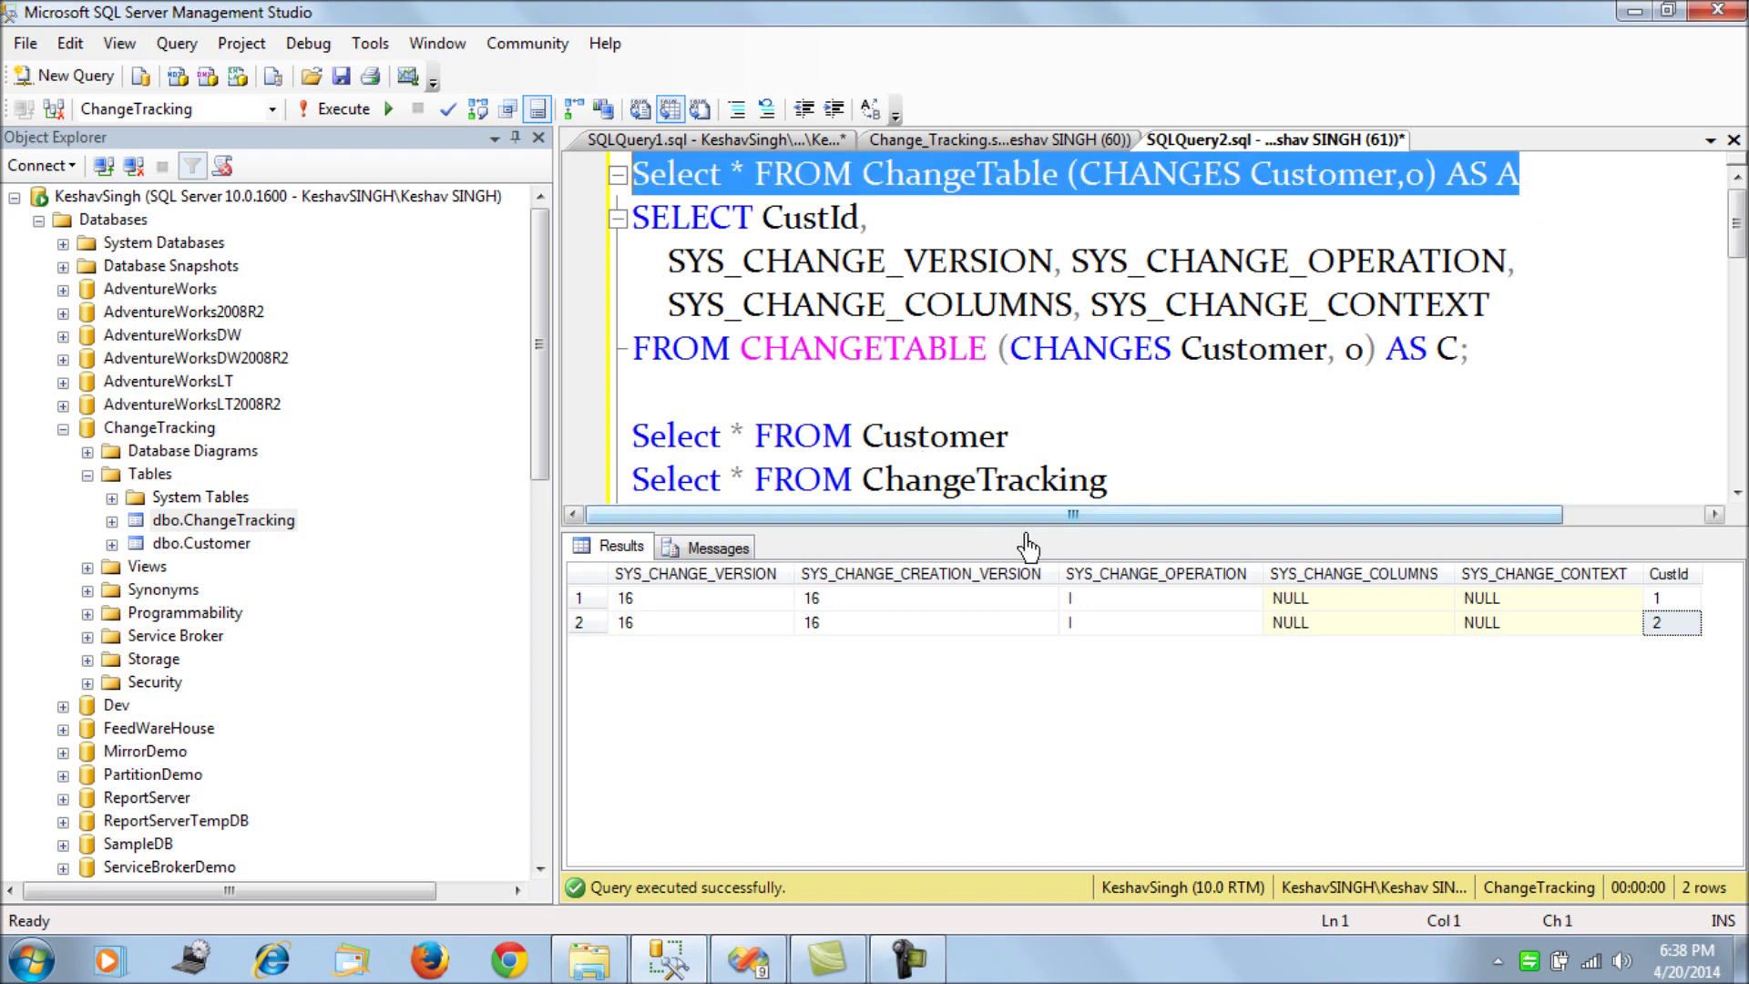
click(900, 624)
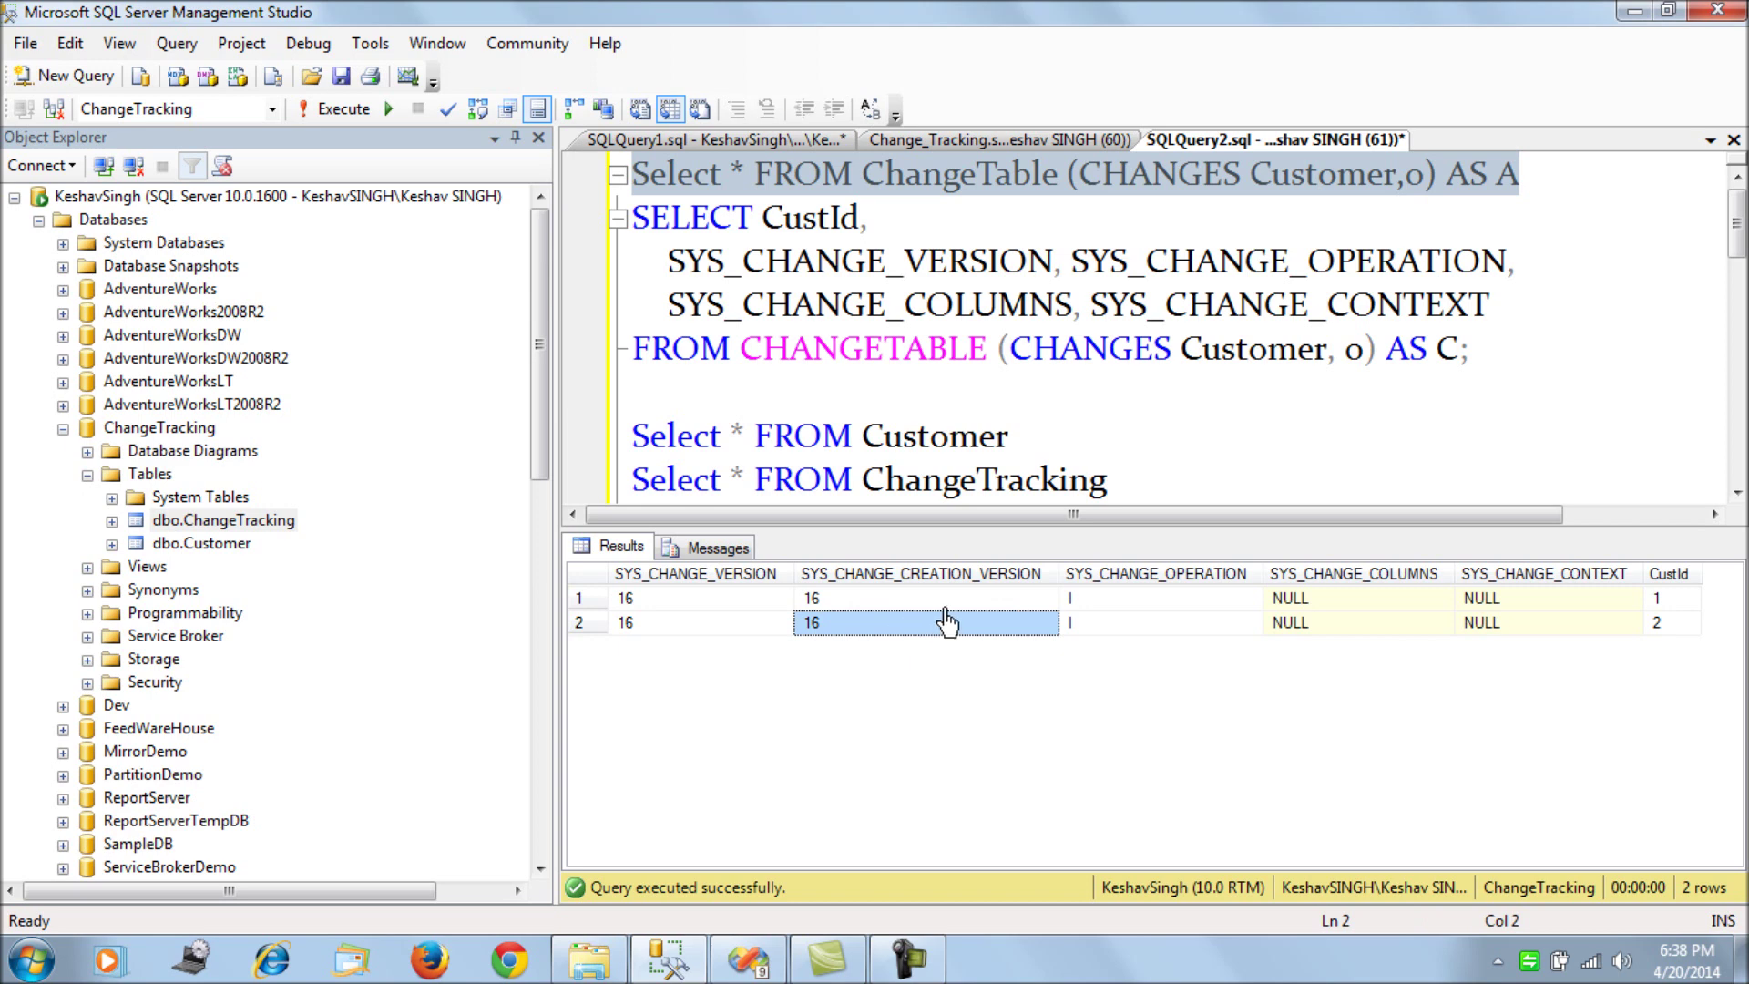
click(1096, 604)
click(1096, 620)
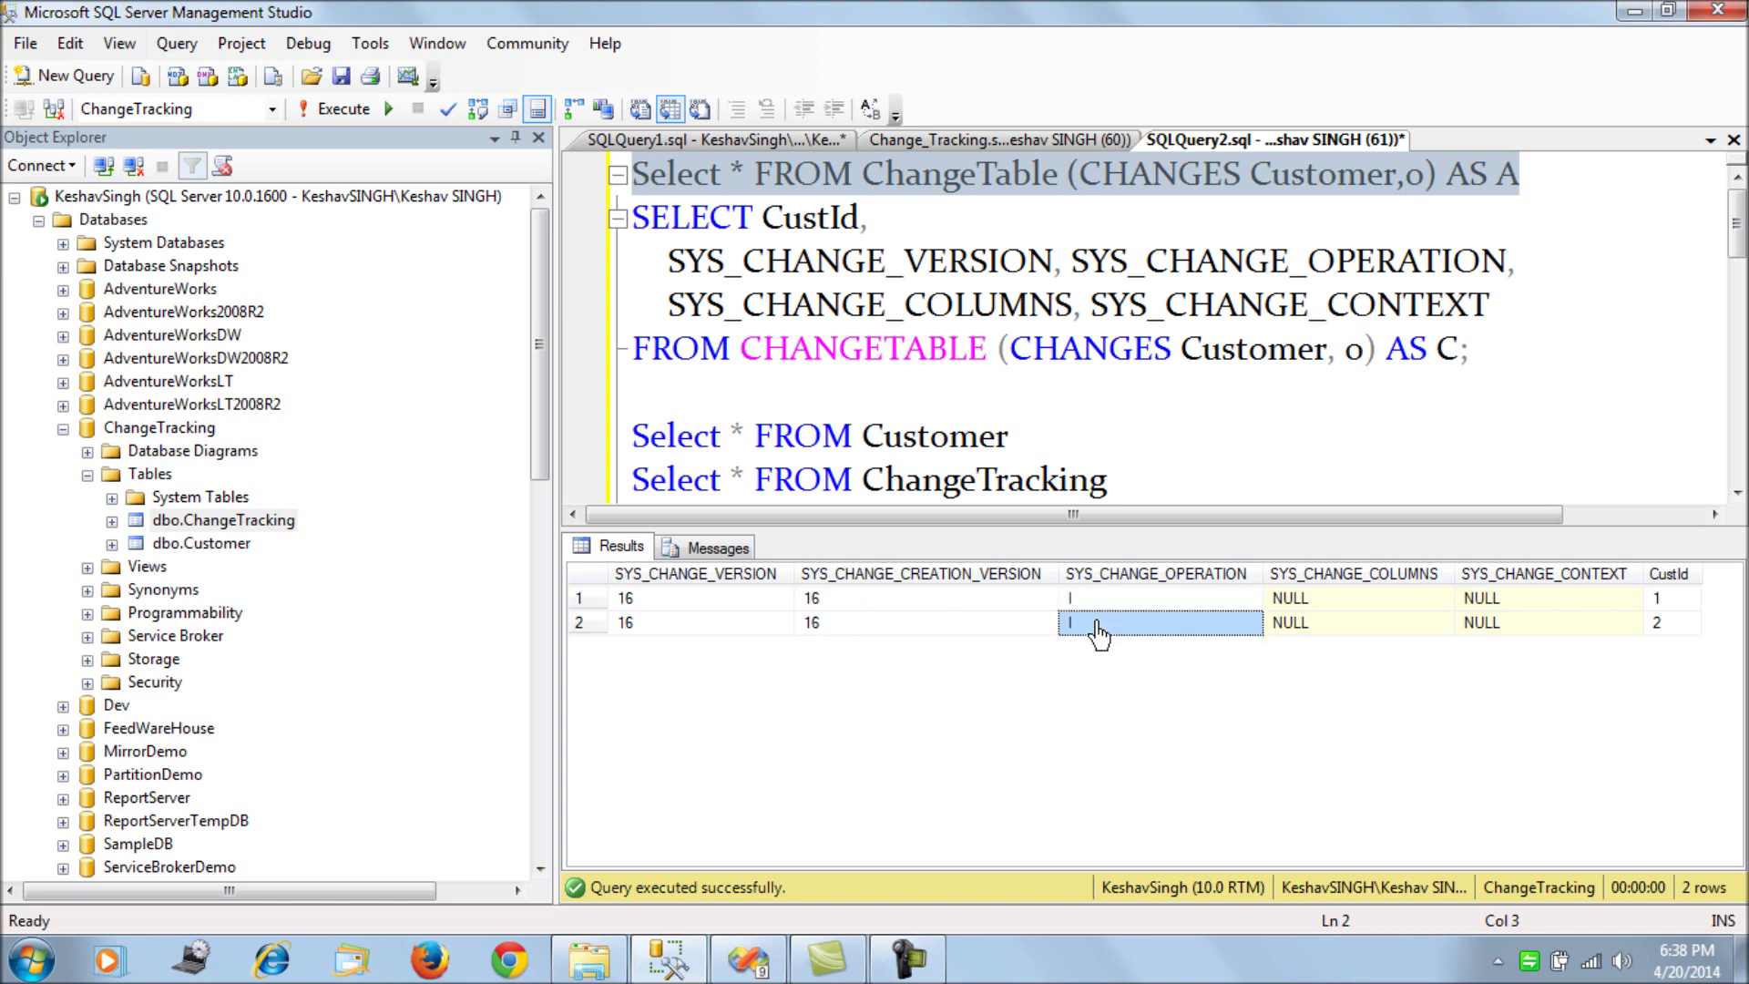
click(1662, 608)
click(1673, 627)
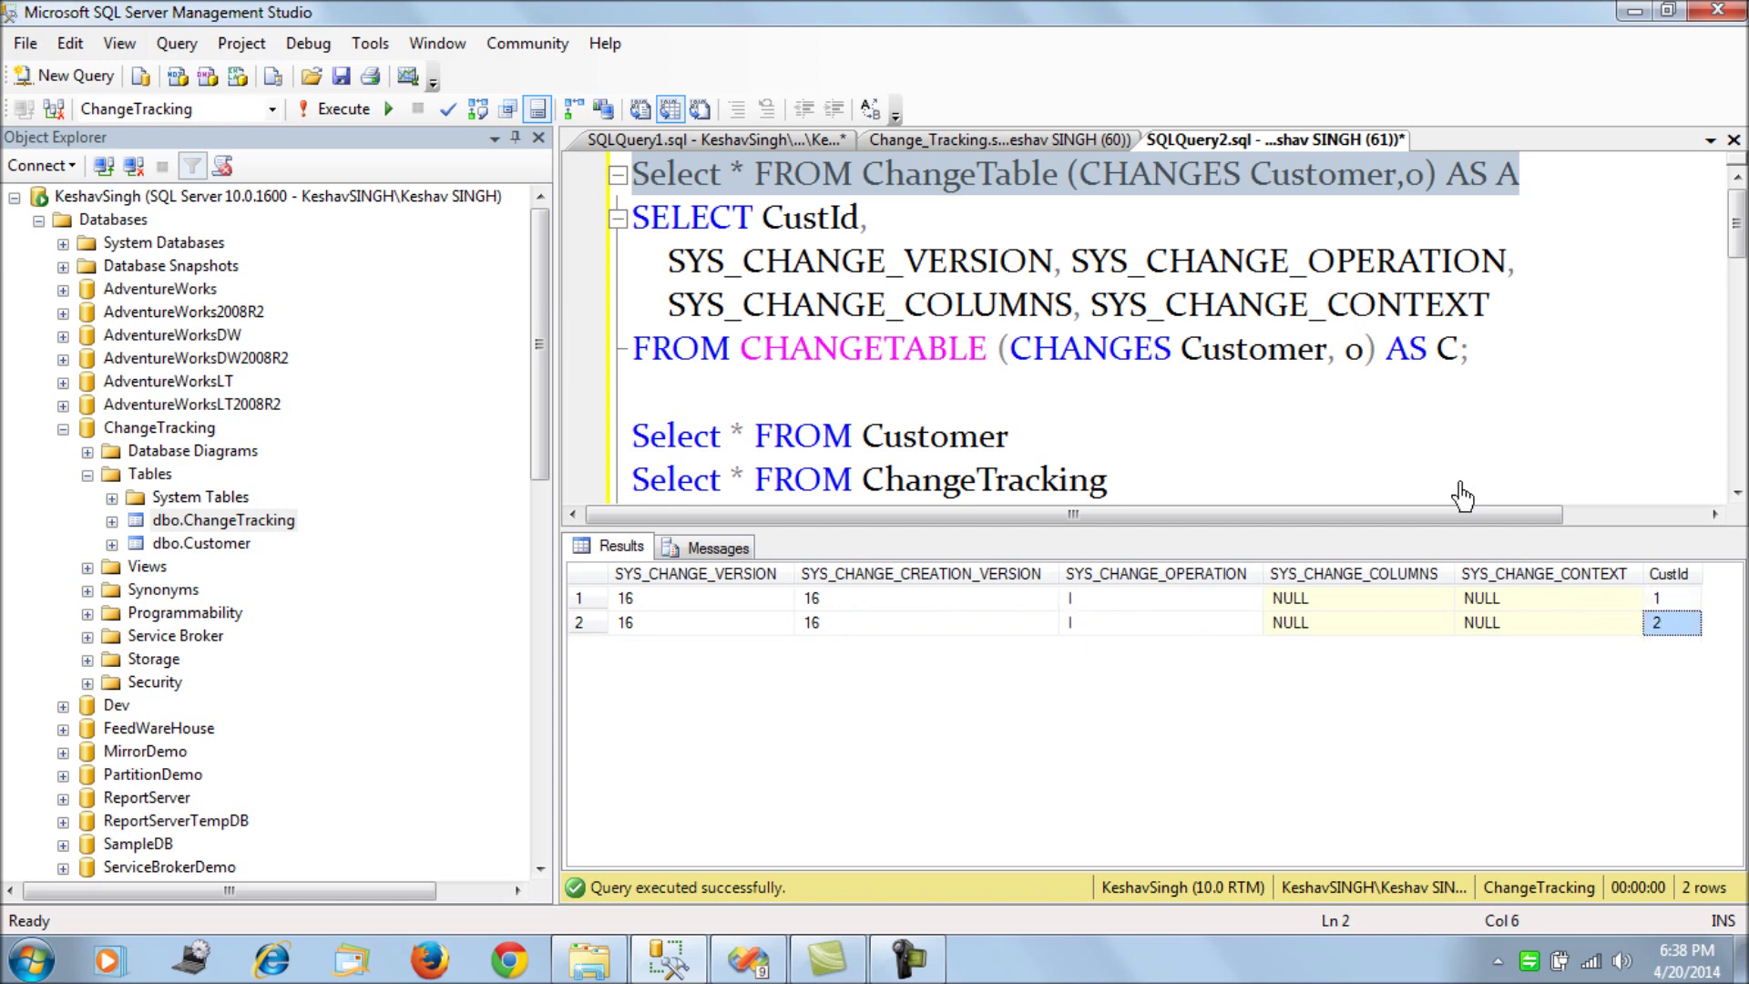
click(1184, 228)
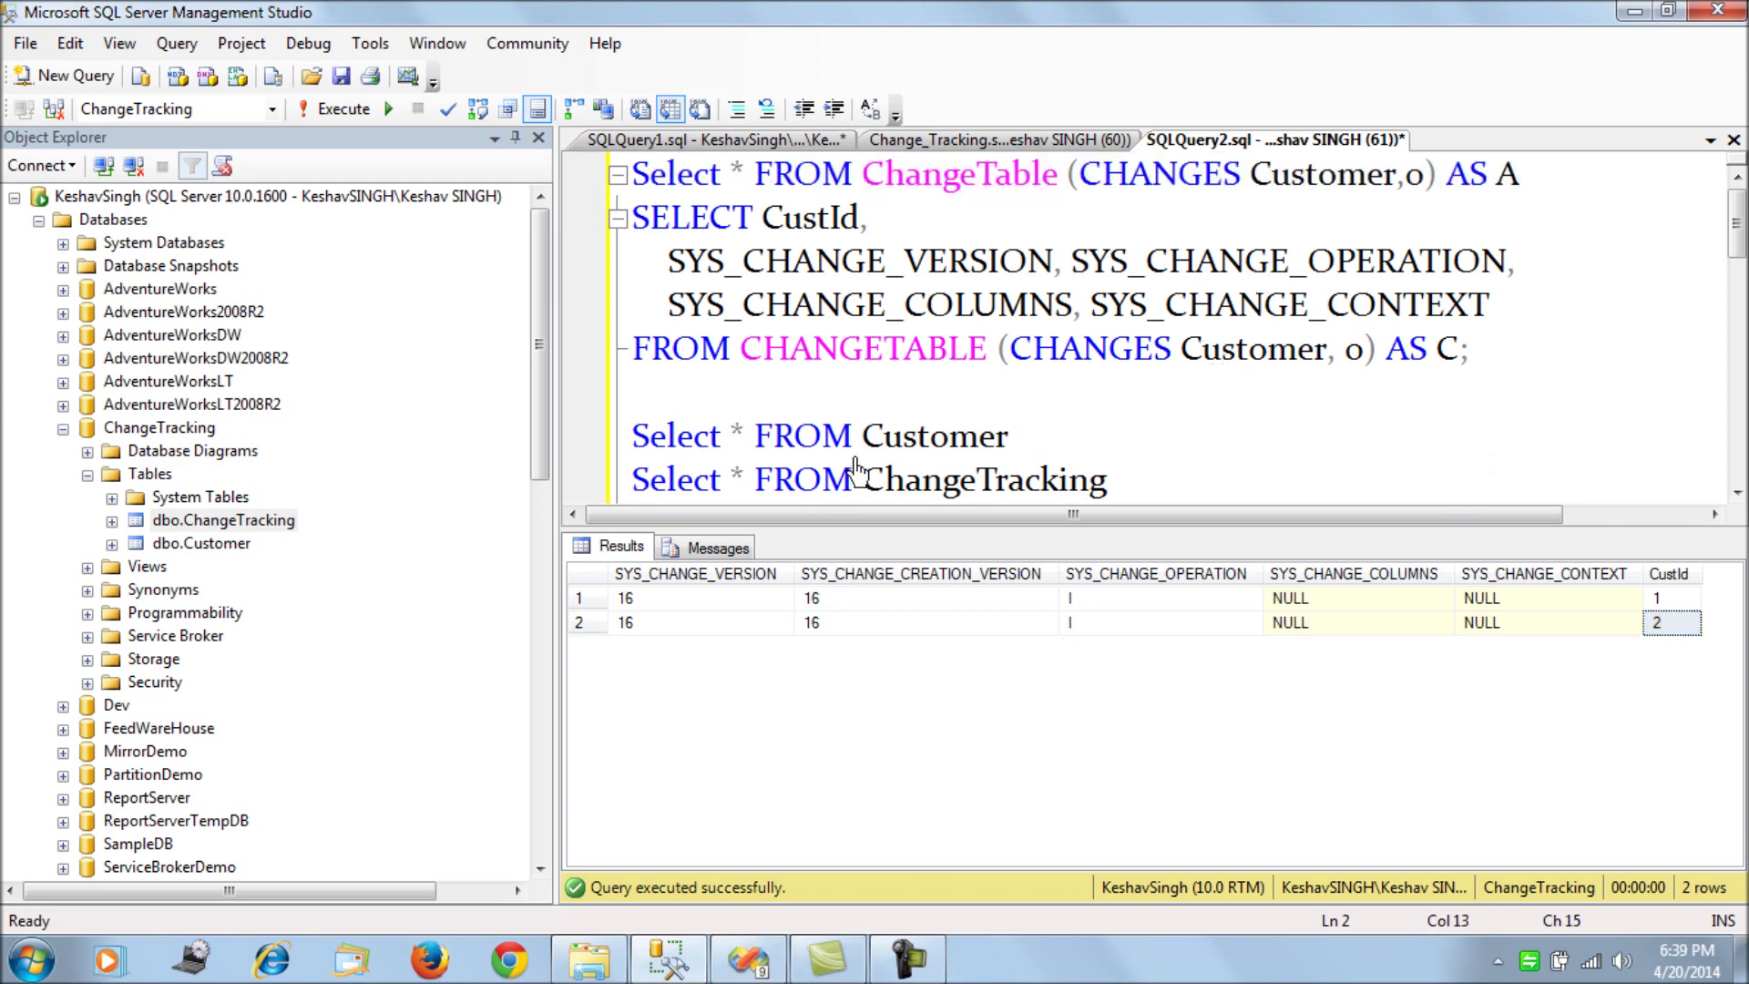
- Switch to Visual Studio and execute the Change_Tracking_Data_Sync package
click(749, 961)
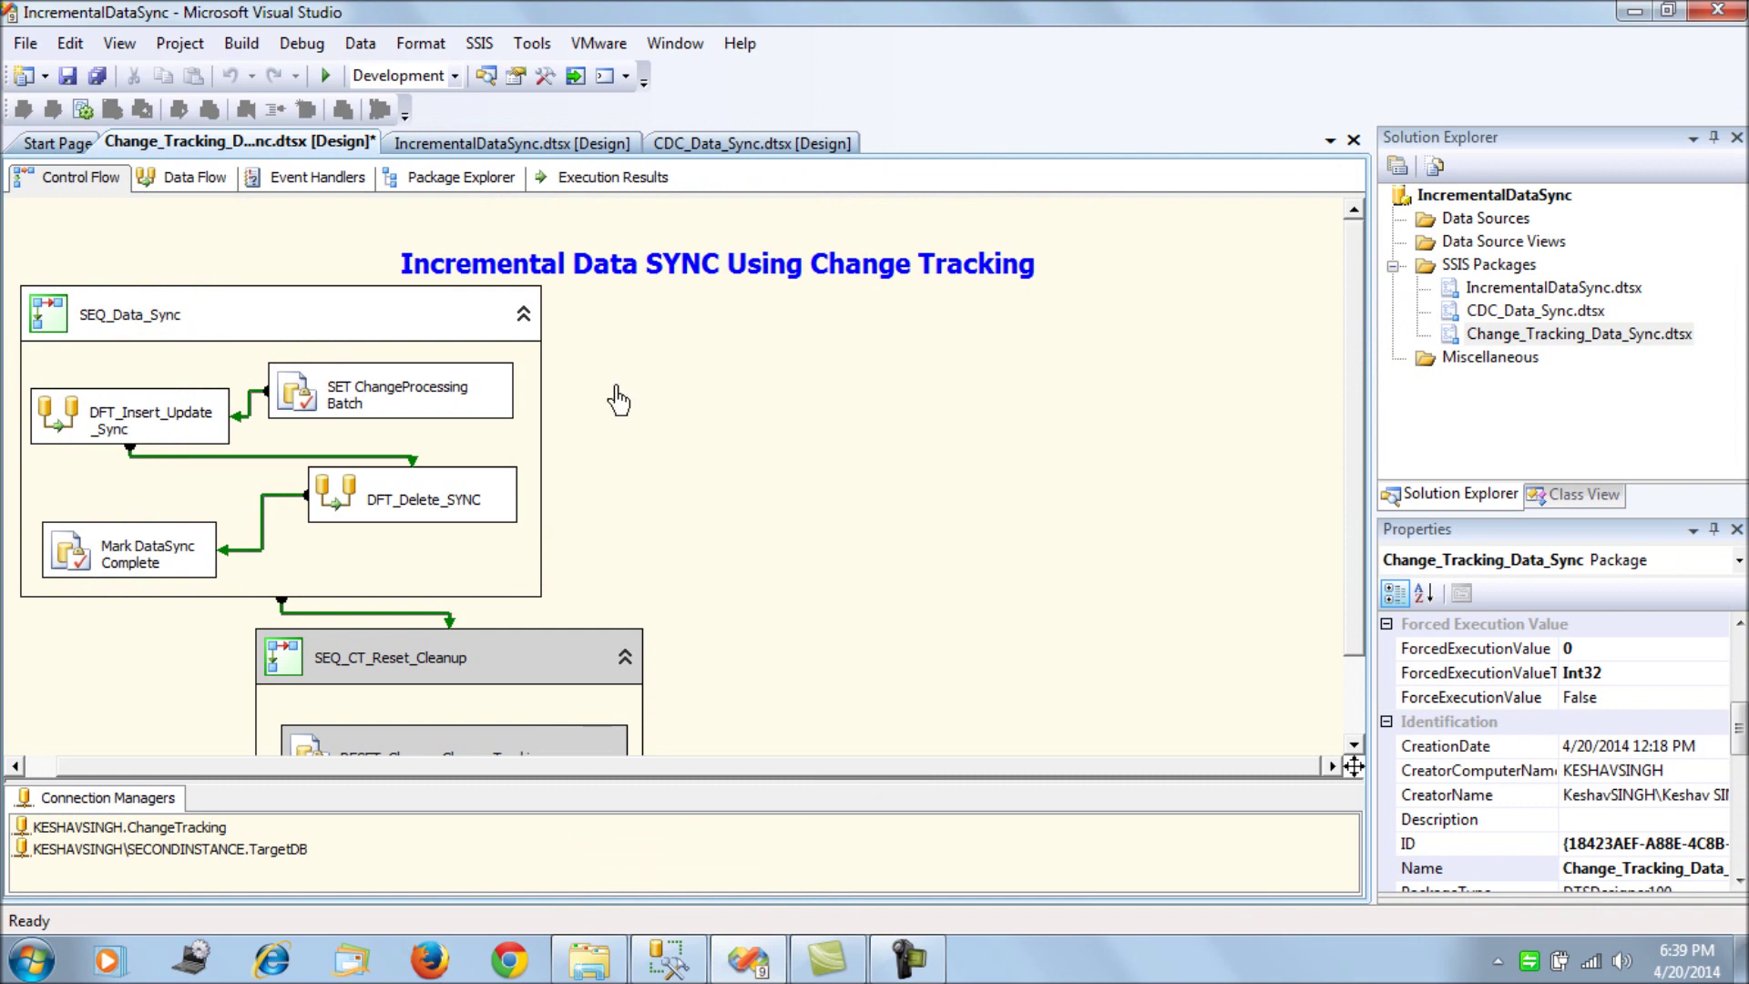
click(325, 80)
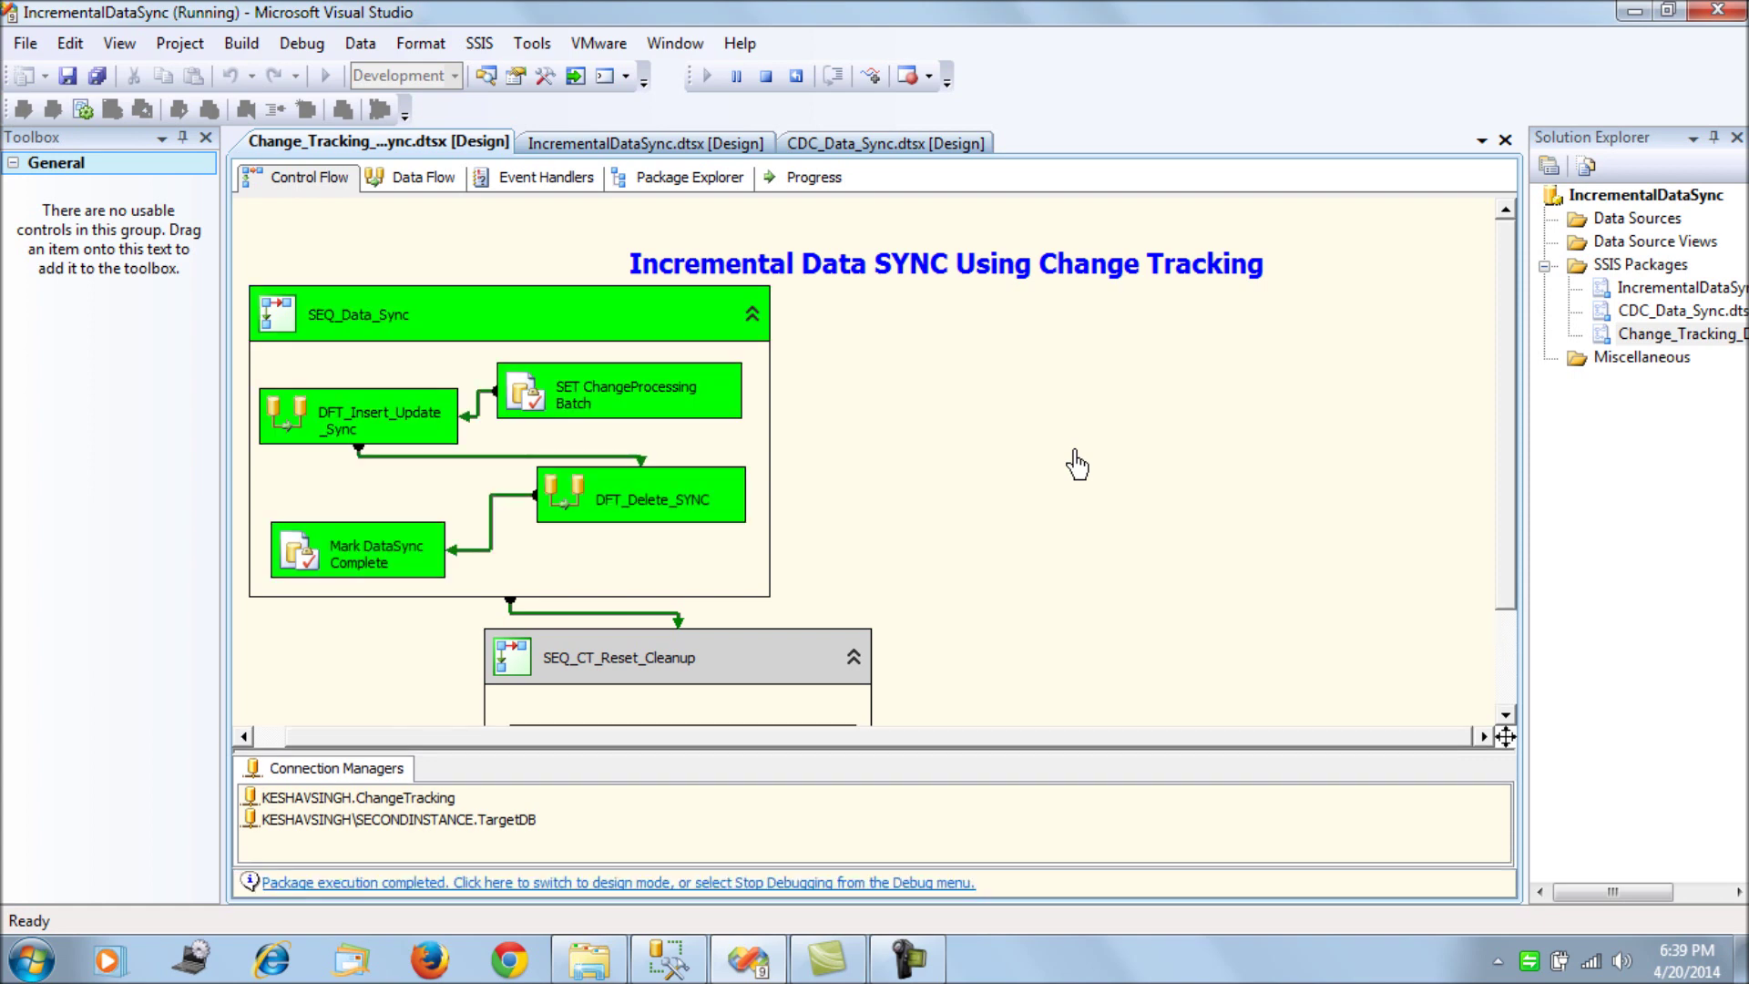
- Switch to SQL Server Management Studio, re-query Customer_CT_Target to check the sync, and return to the Change_Tracking script with its results pane hidden
click(676, 973)
click(720, 139)
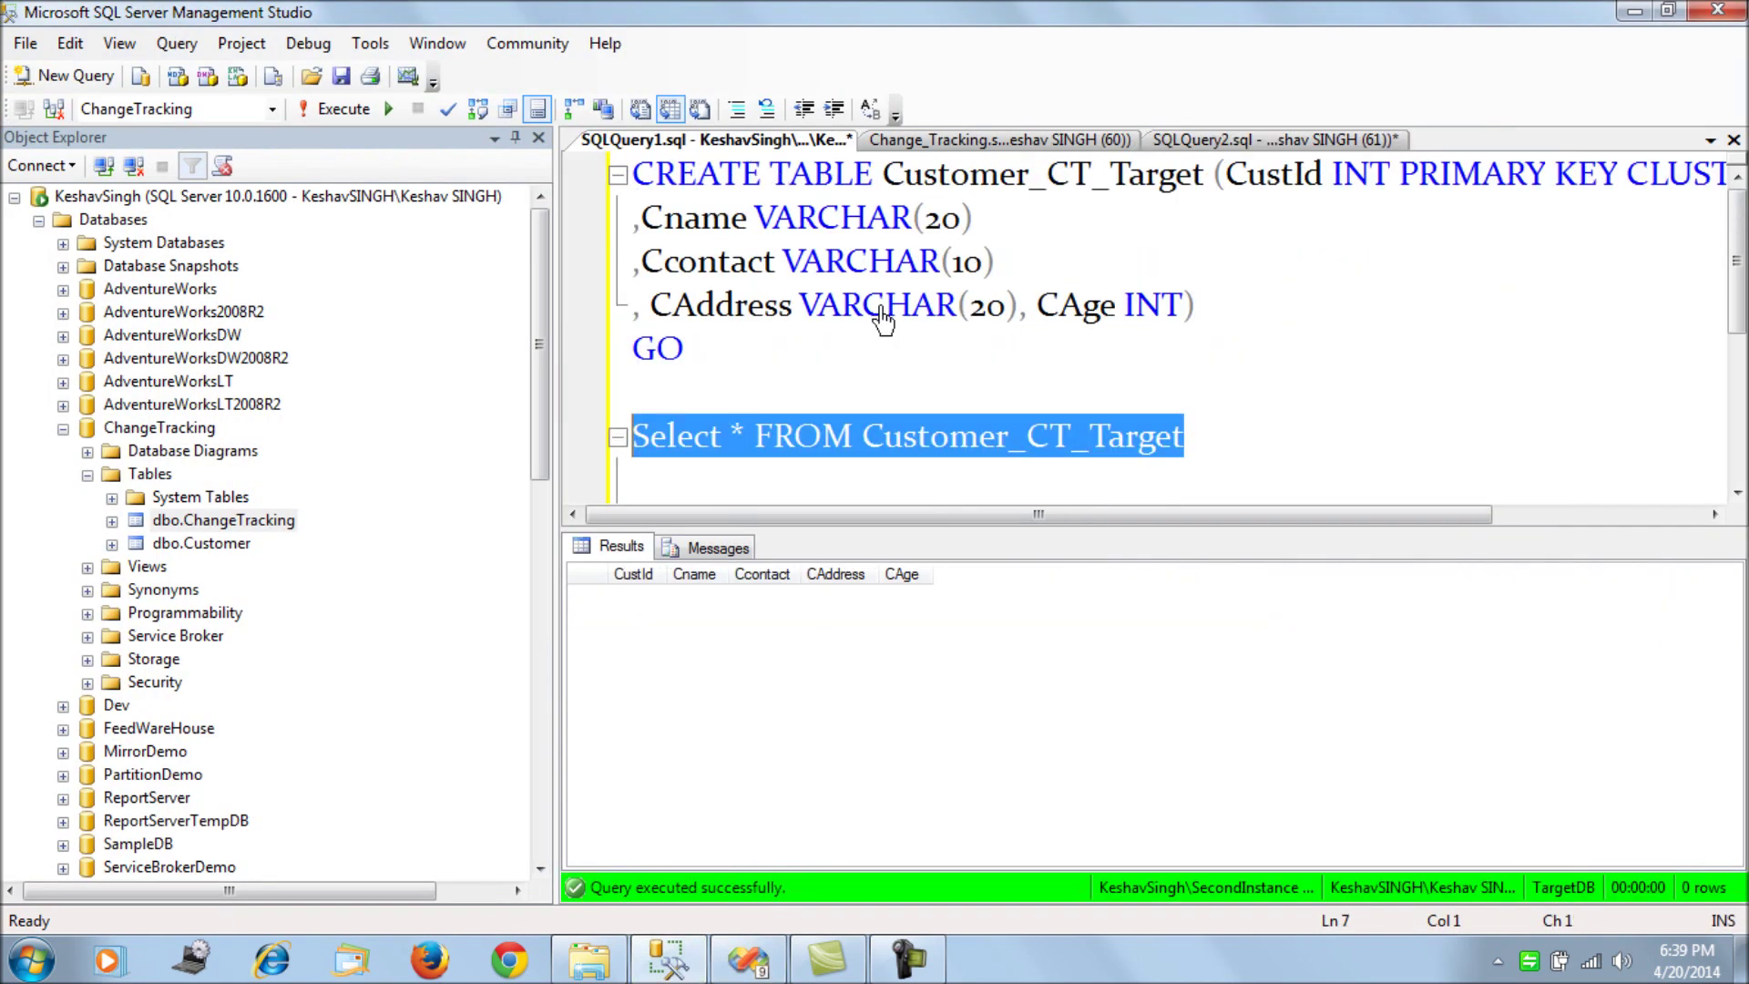
key(F5)
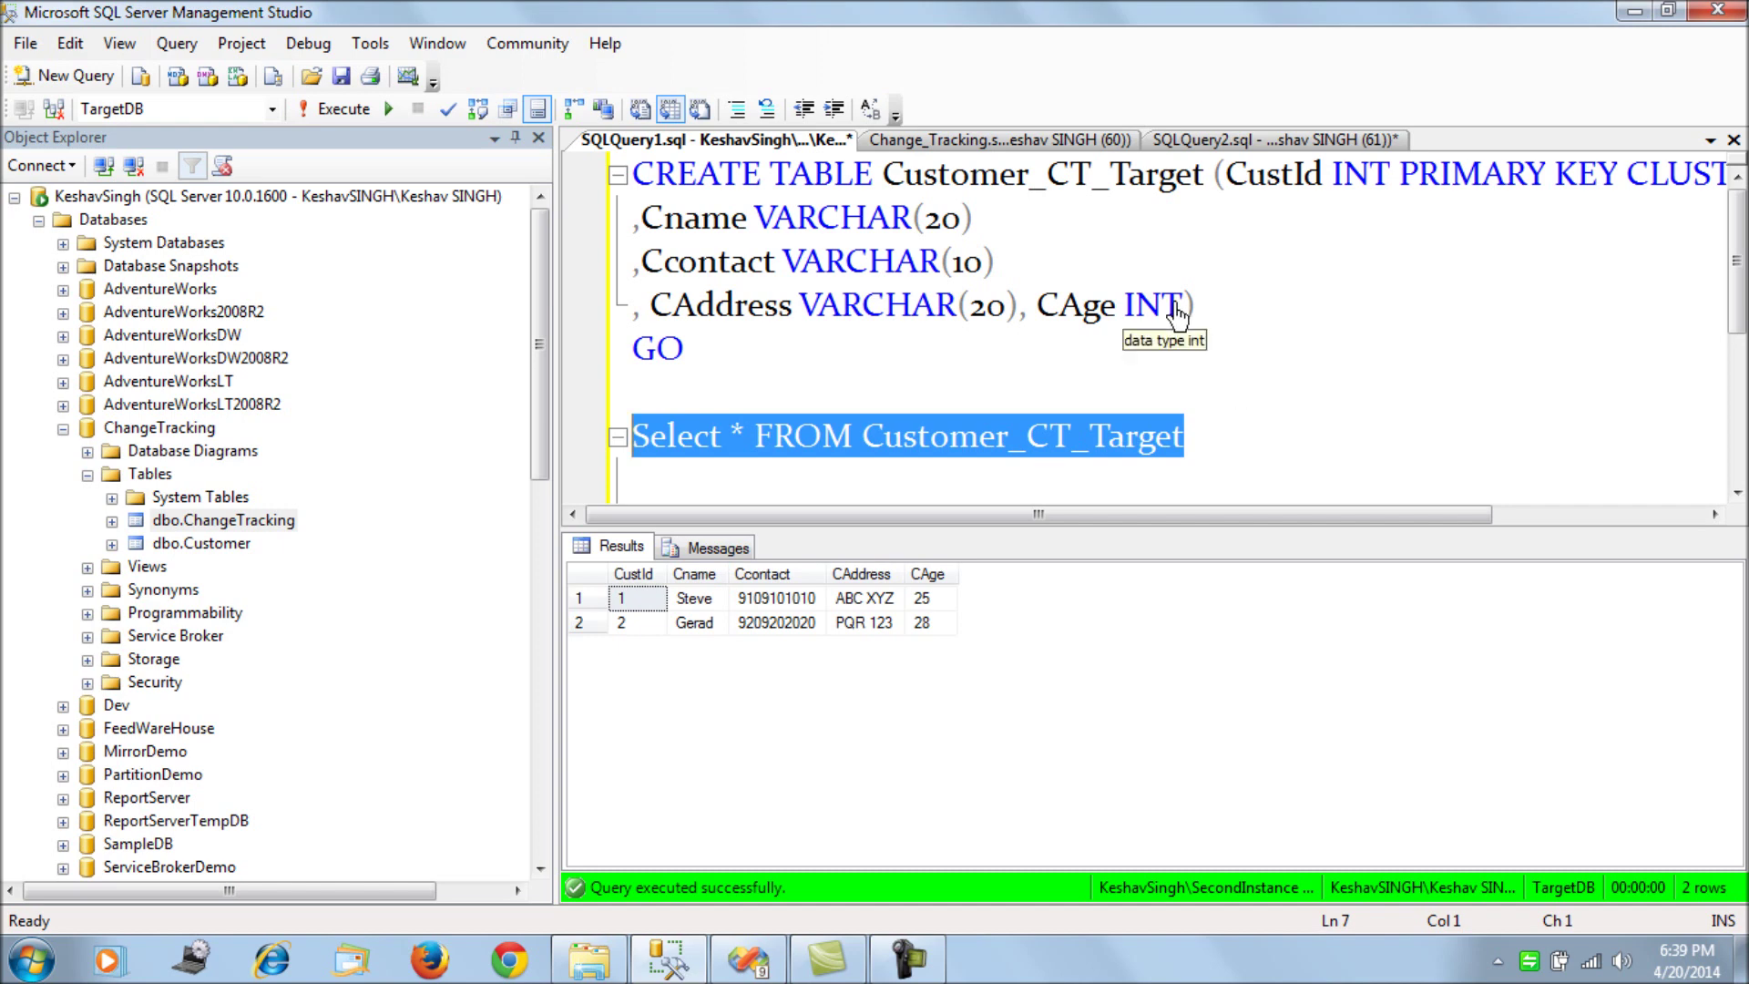
click(1025, 142)
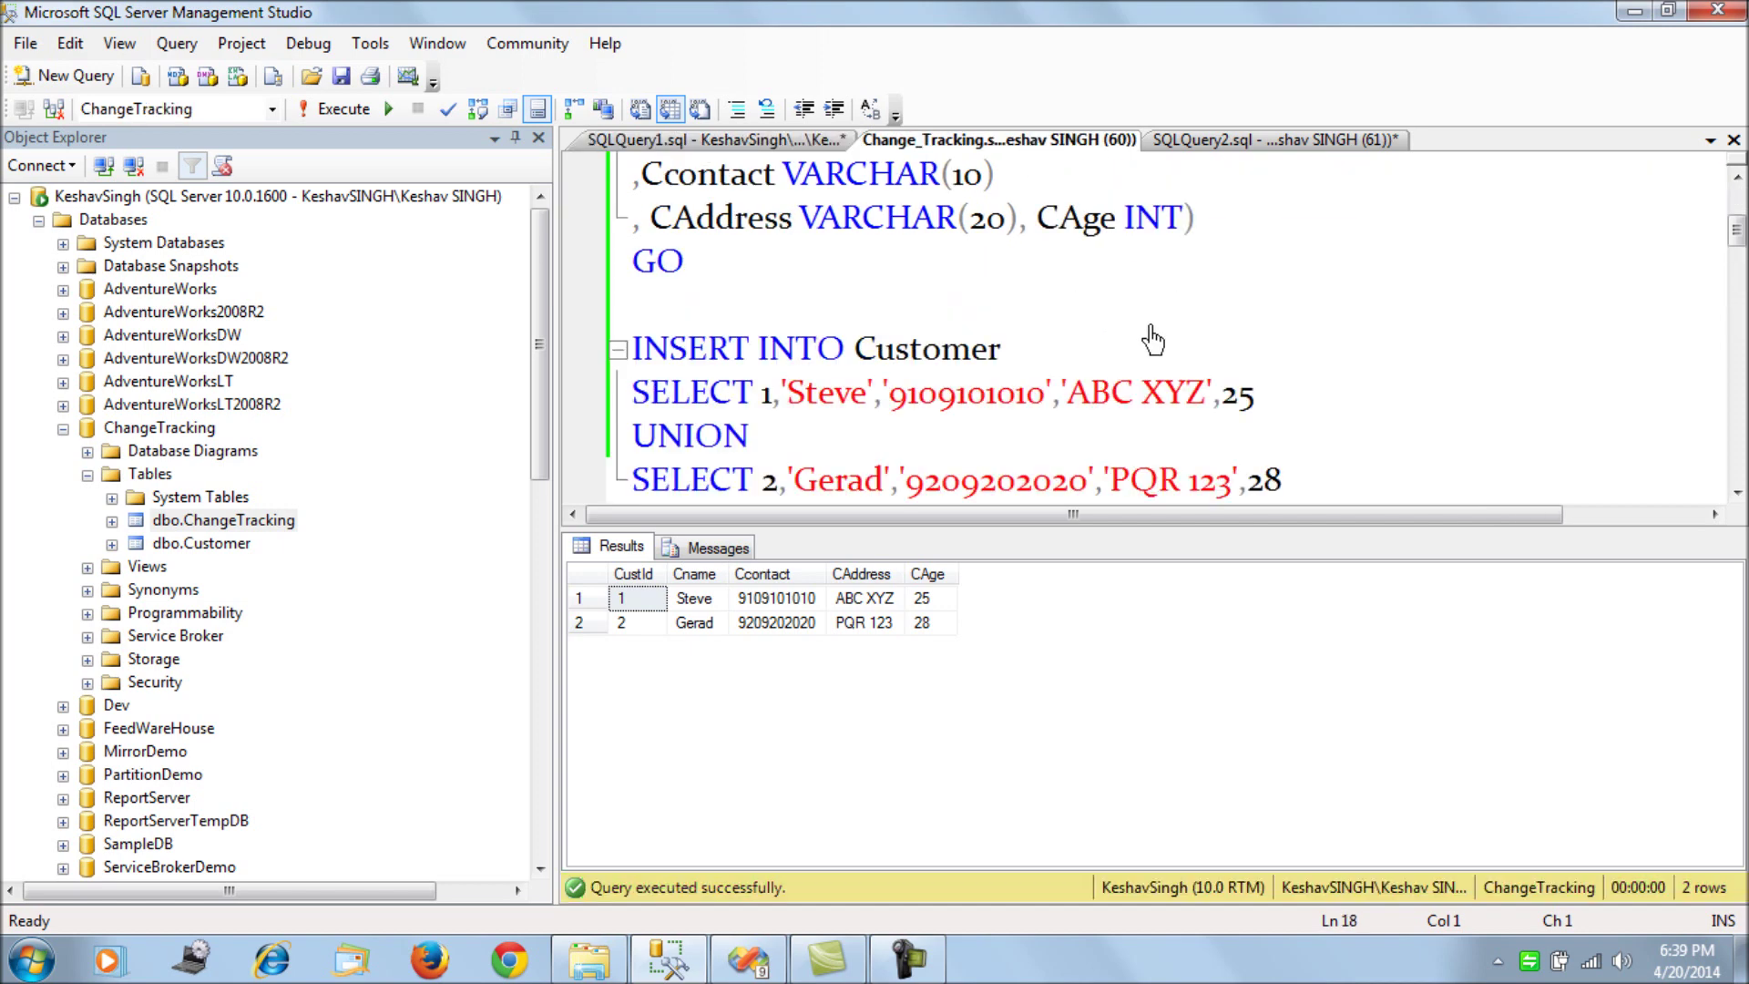
key(ctrl+r)
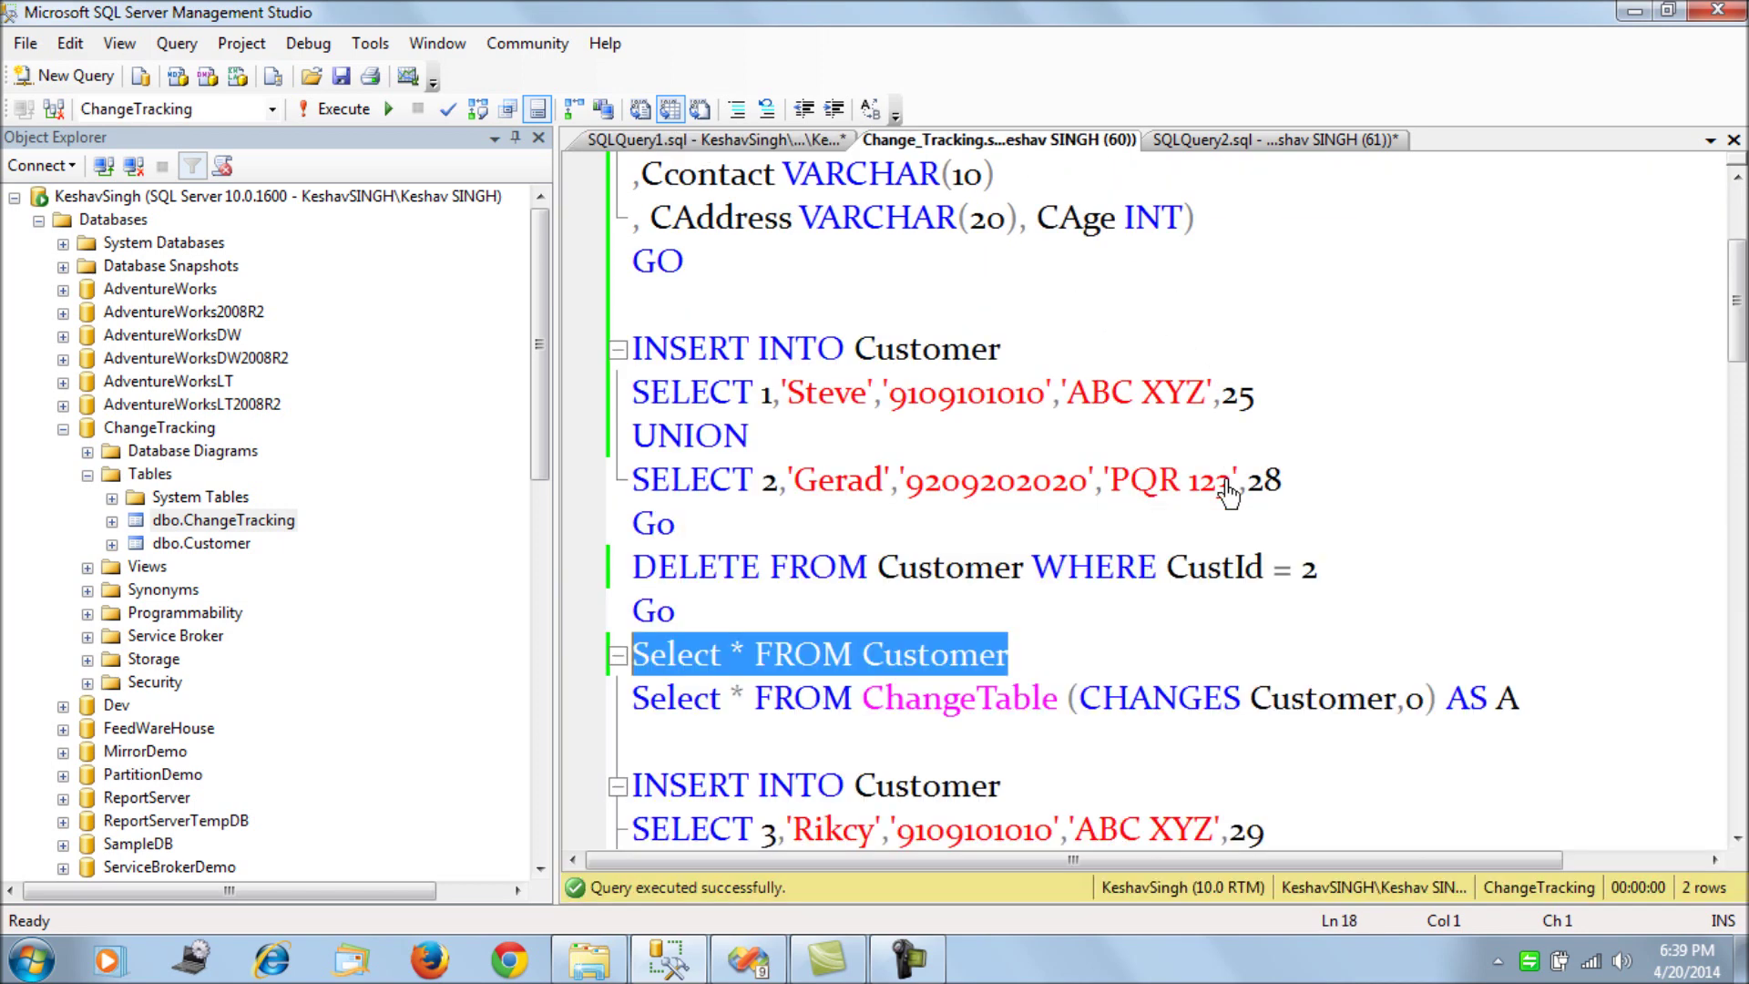
- Run the DELETE statement for CustId = 2 on the Customer table in the Change_Tracking script and hide the results pane
scroll(1084, 460, down, 4)
scroll(797, 414, up, 2)
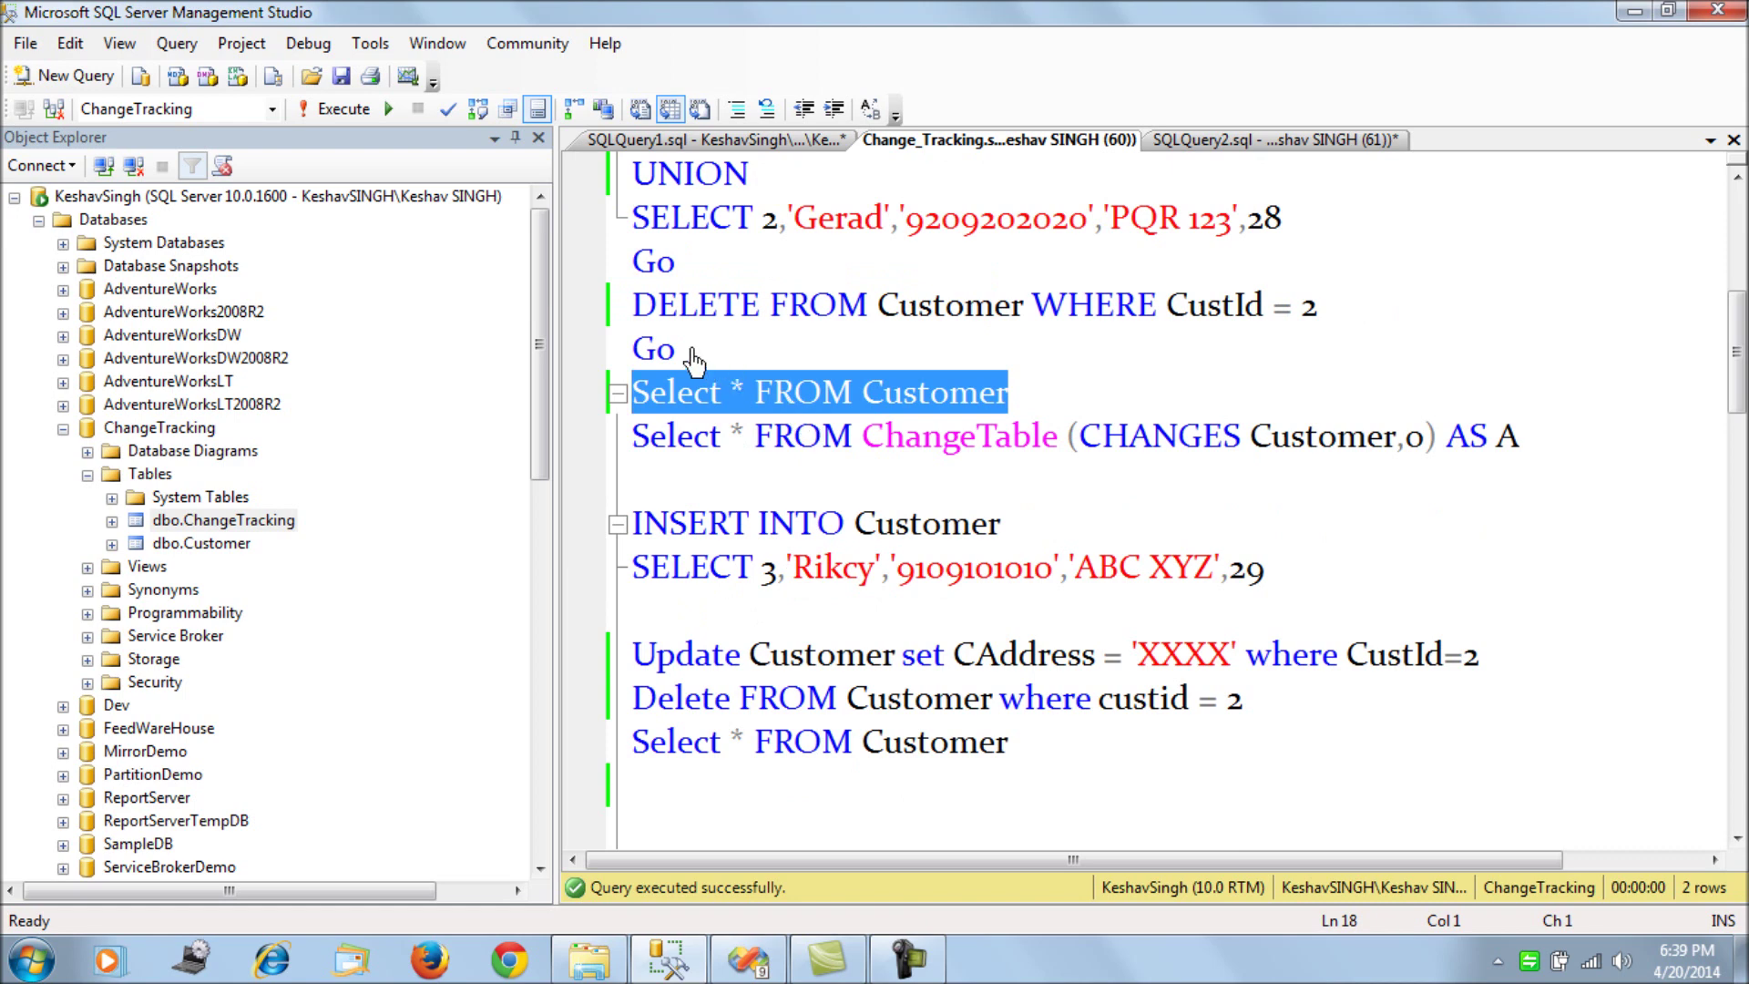
drag(754, 347, 633, 310)
key(F5)
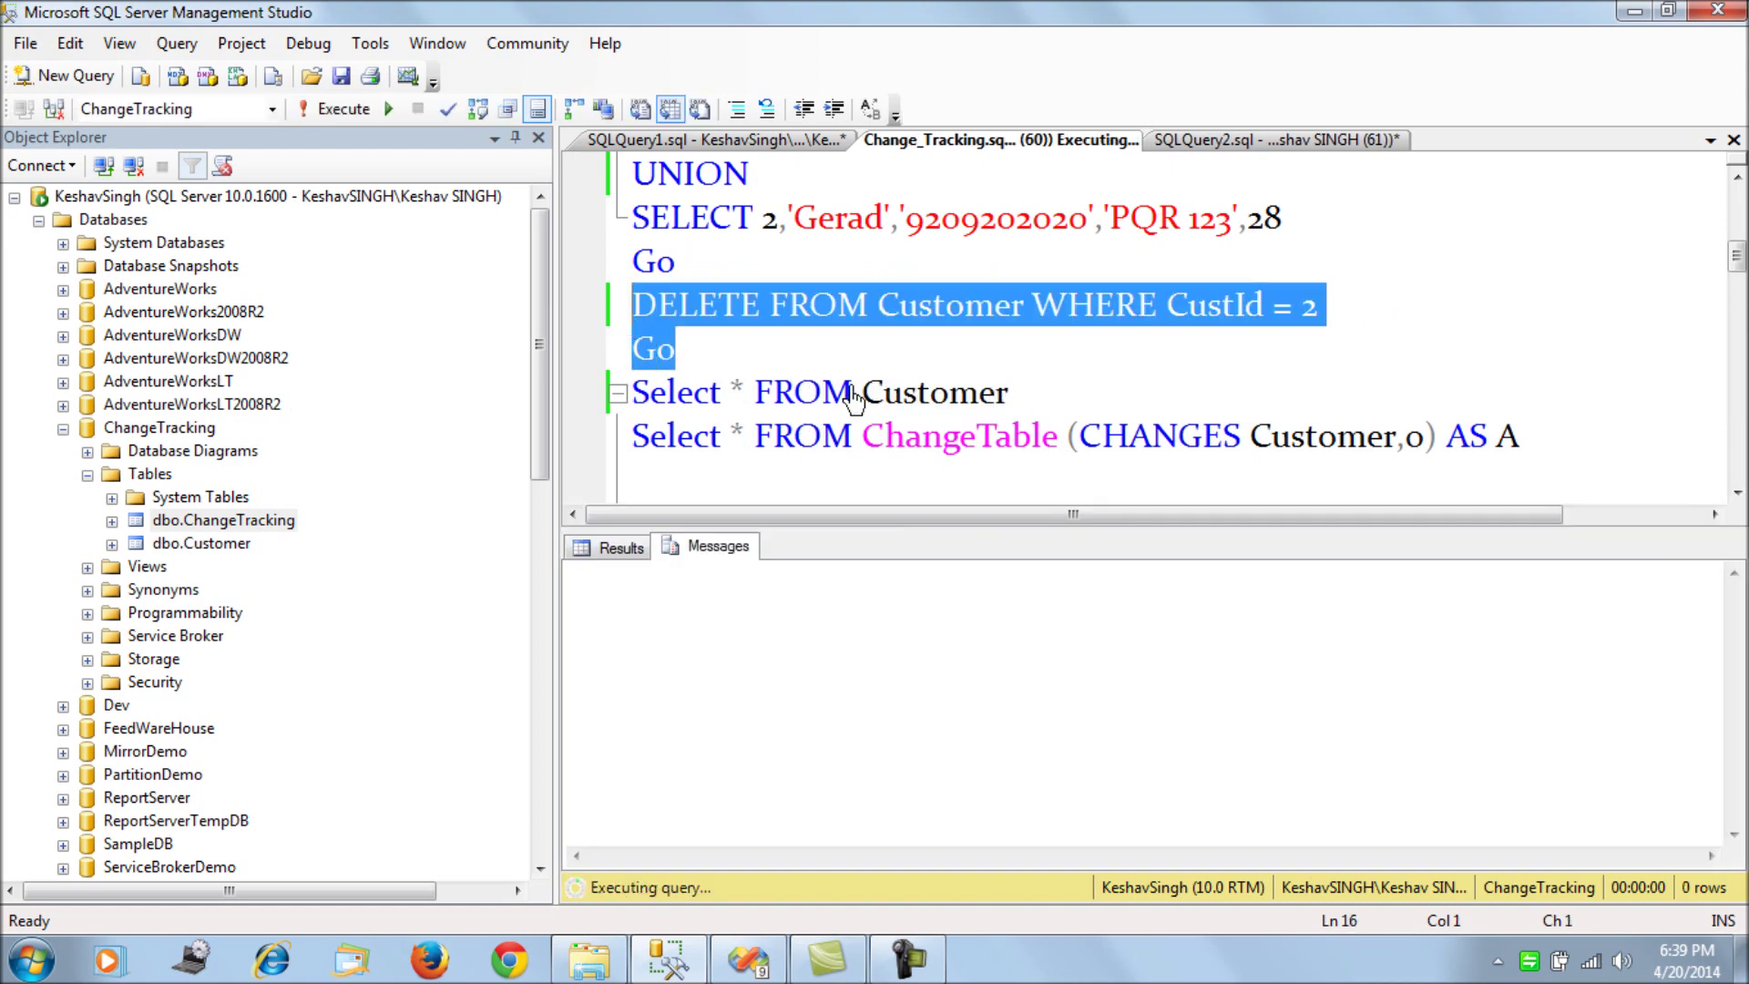
key(ctrl+r)
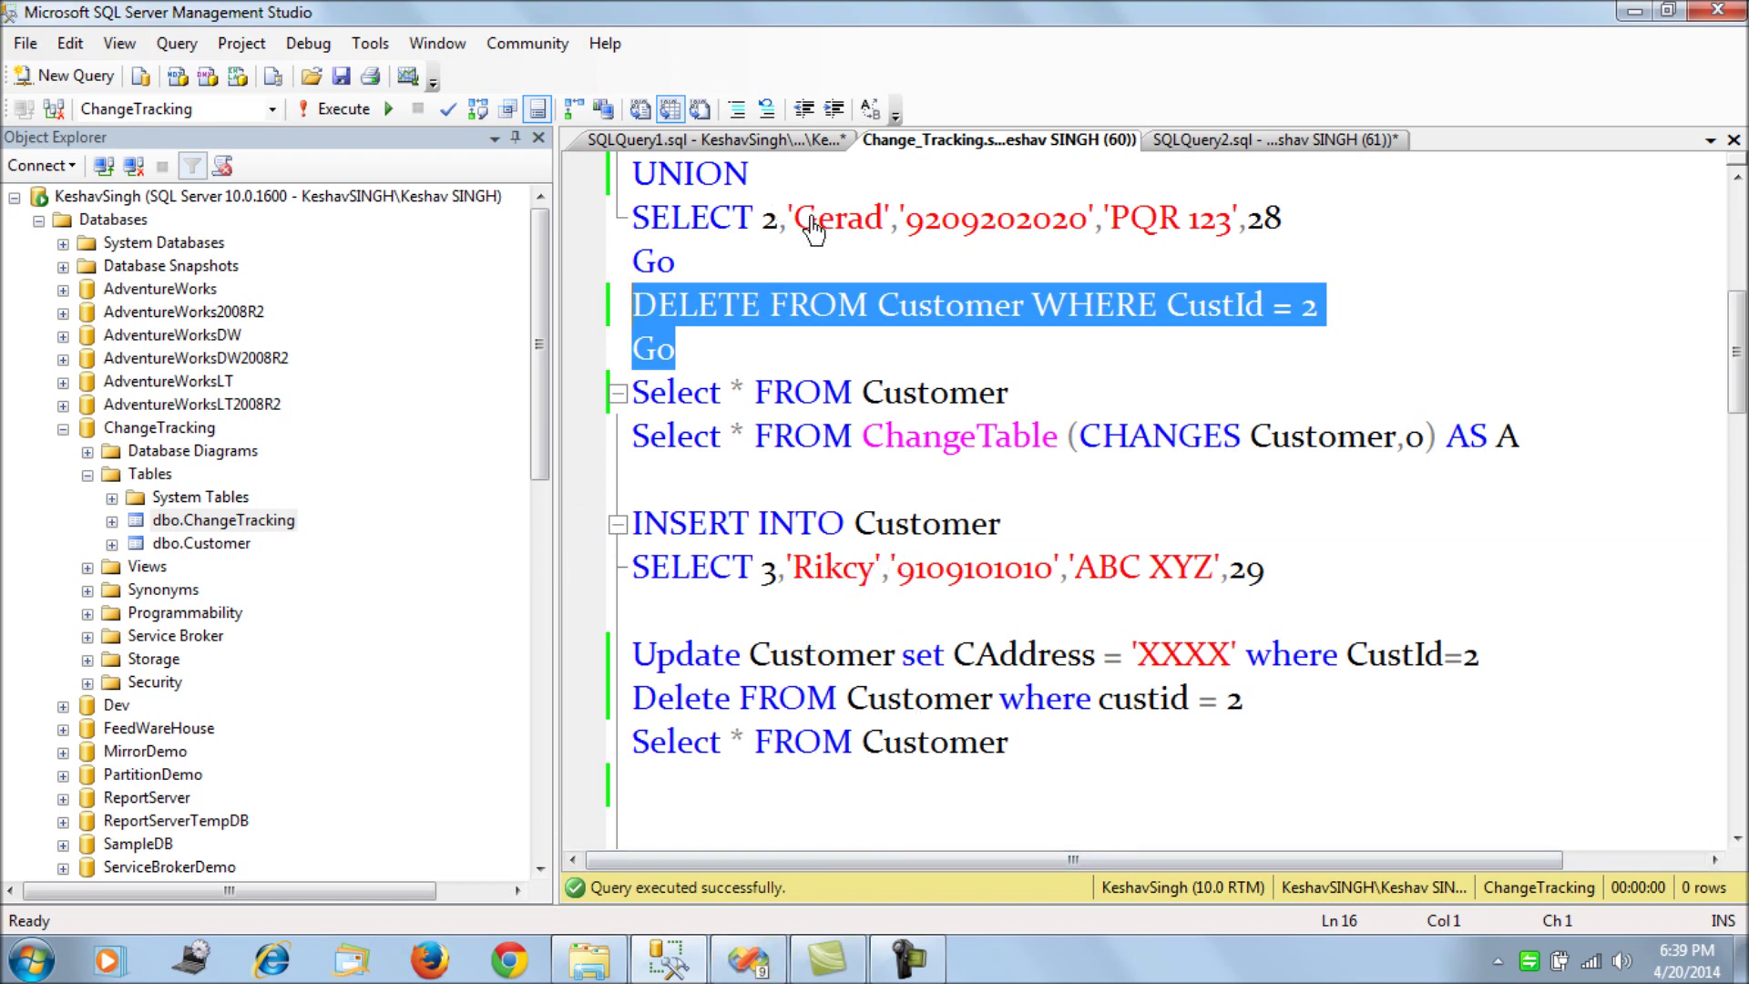
- Query all rows of the source Customer table and of Customer_CT_Target to compare them before syncing the deletion
drag(1008, 394, 629, 399)
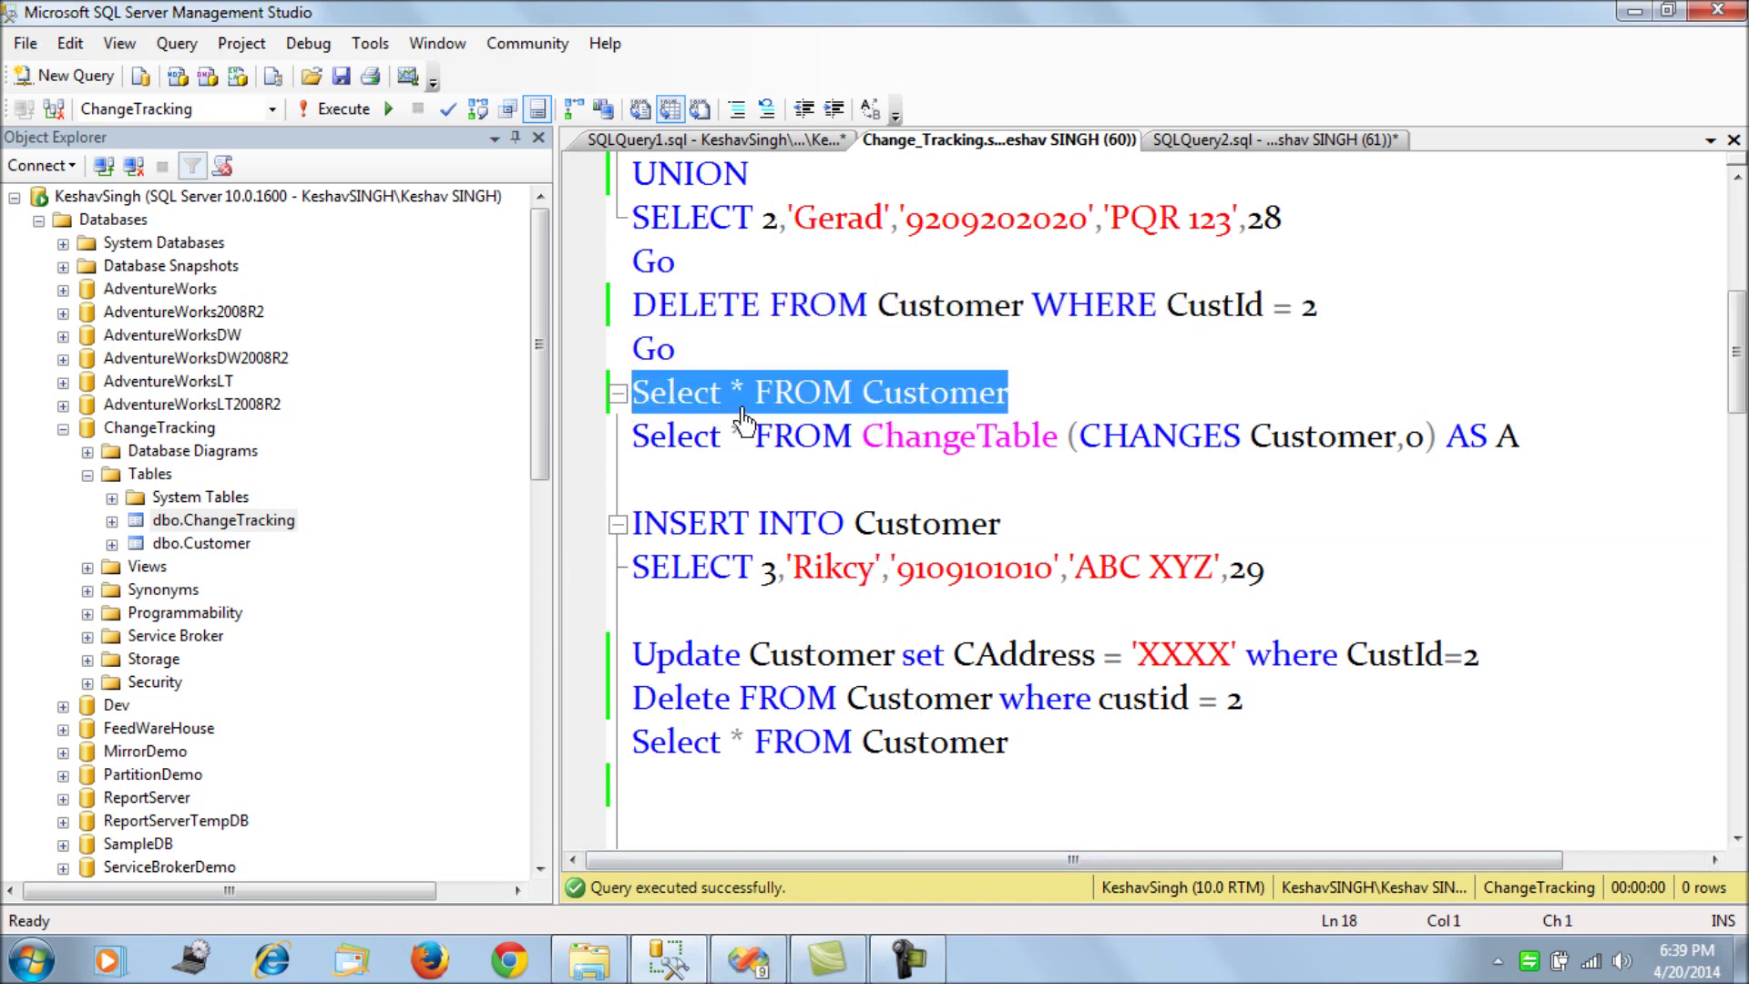
key(F5)
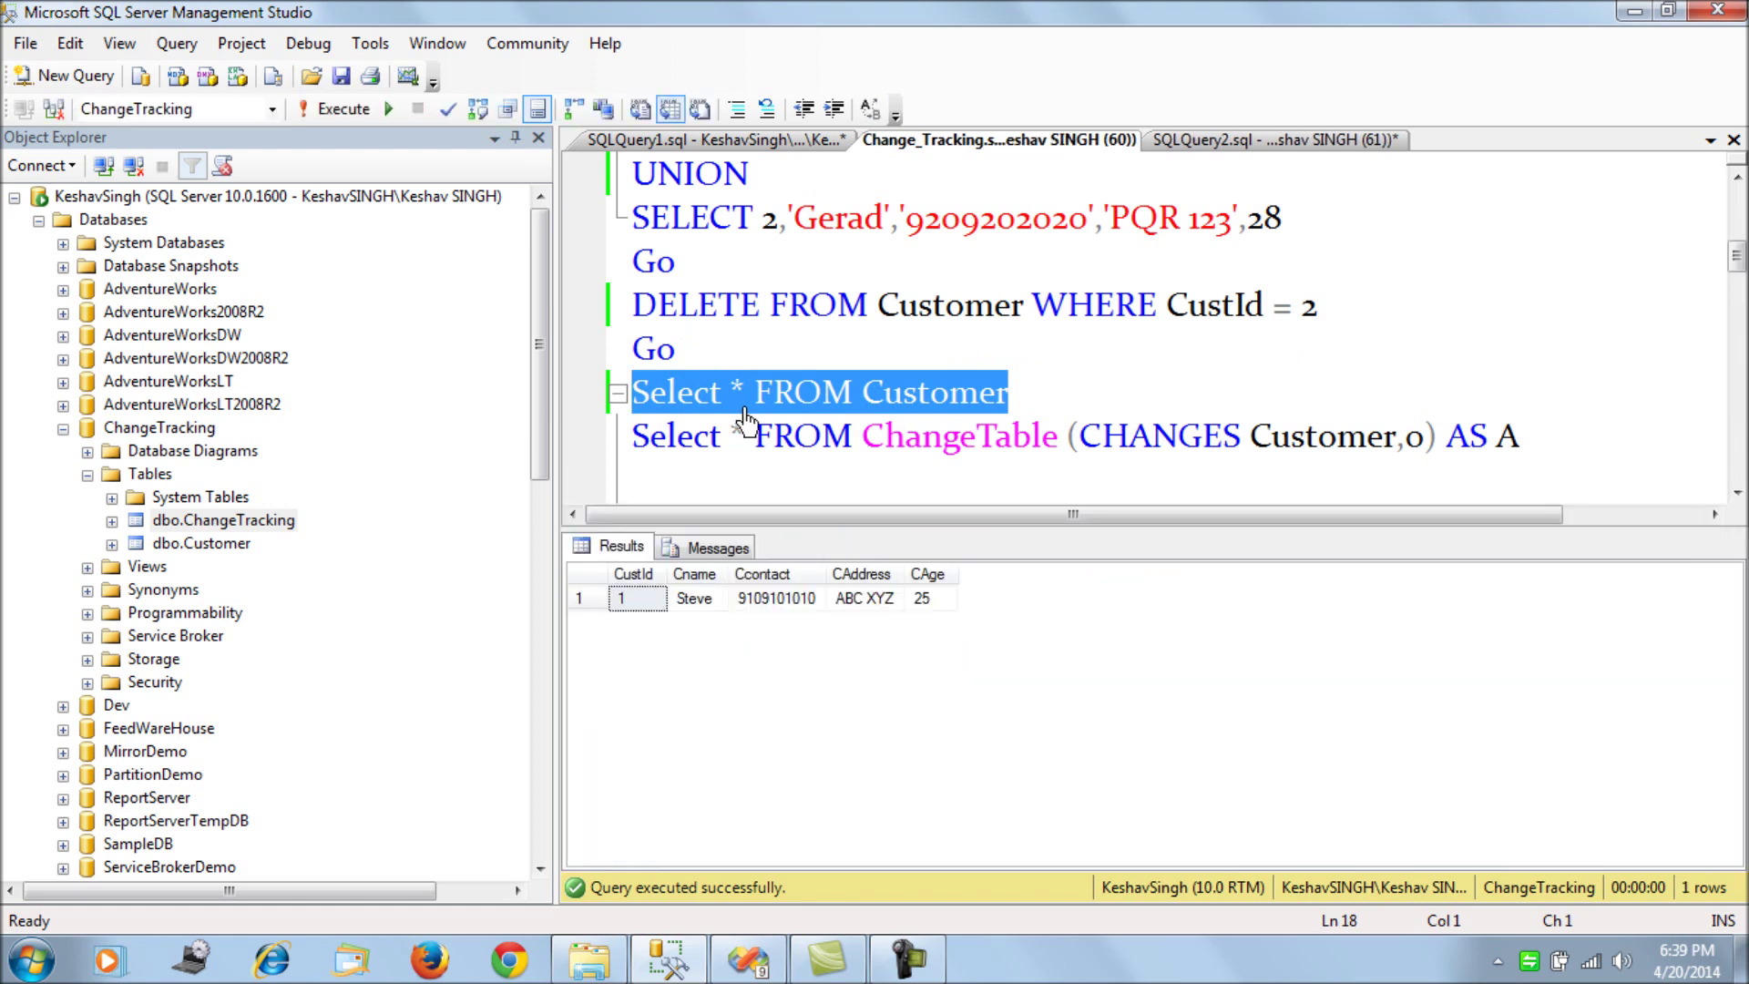
click(635, 141)
key(F5)
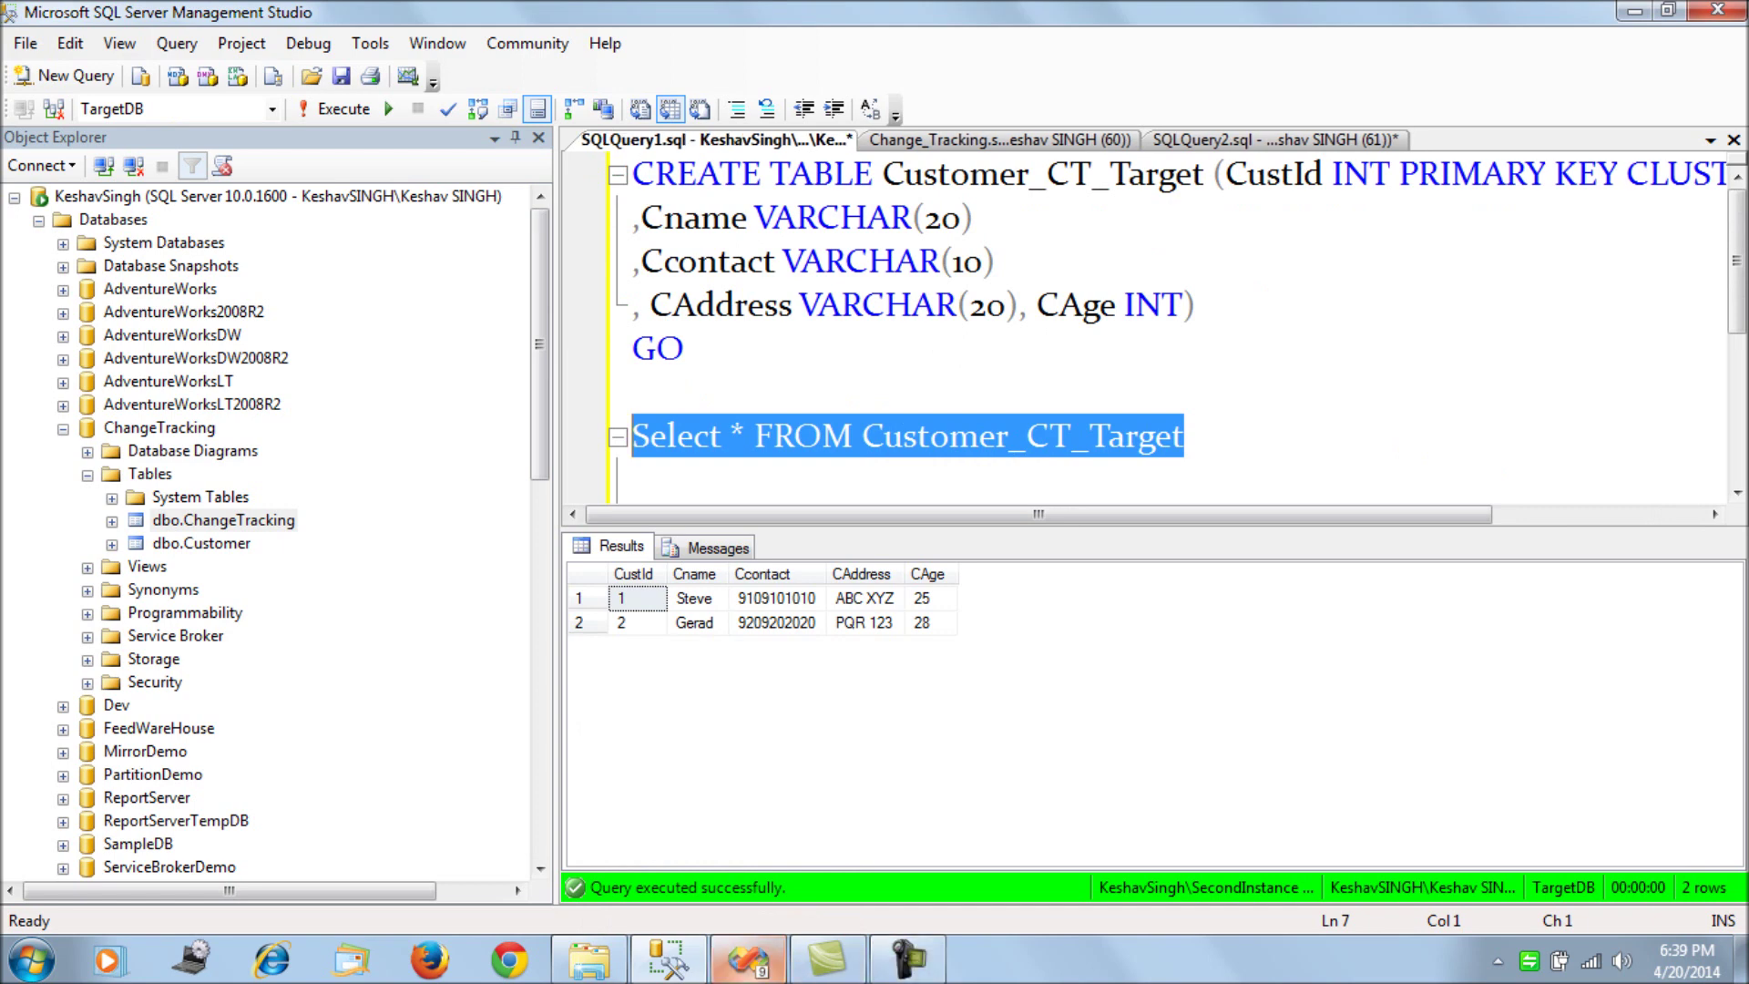
- Execute the Change_Tracking_Data_Sync package in Visual Studio, and re-query Customer_CT_Target in SQL Server Management Studio
click(747, 958)
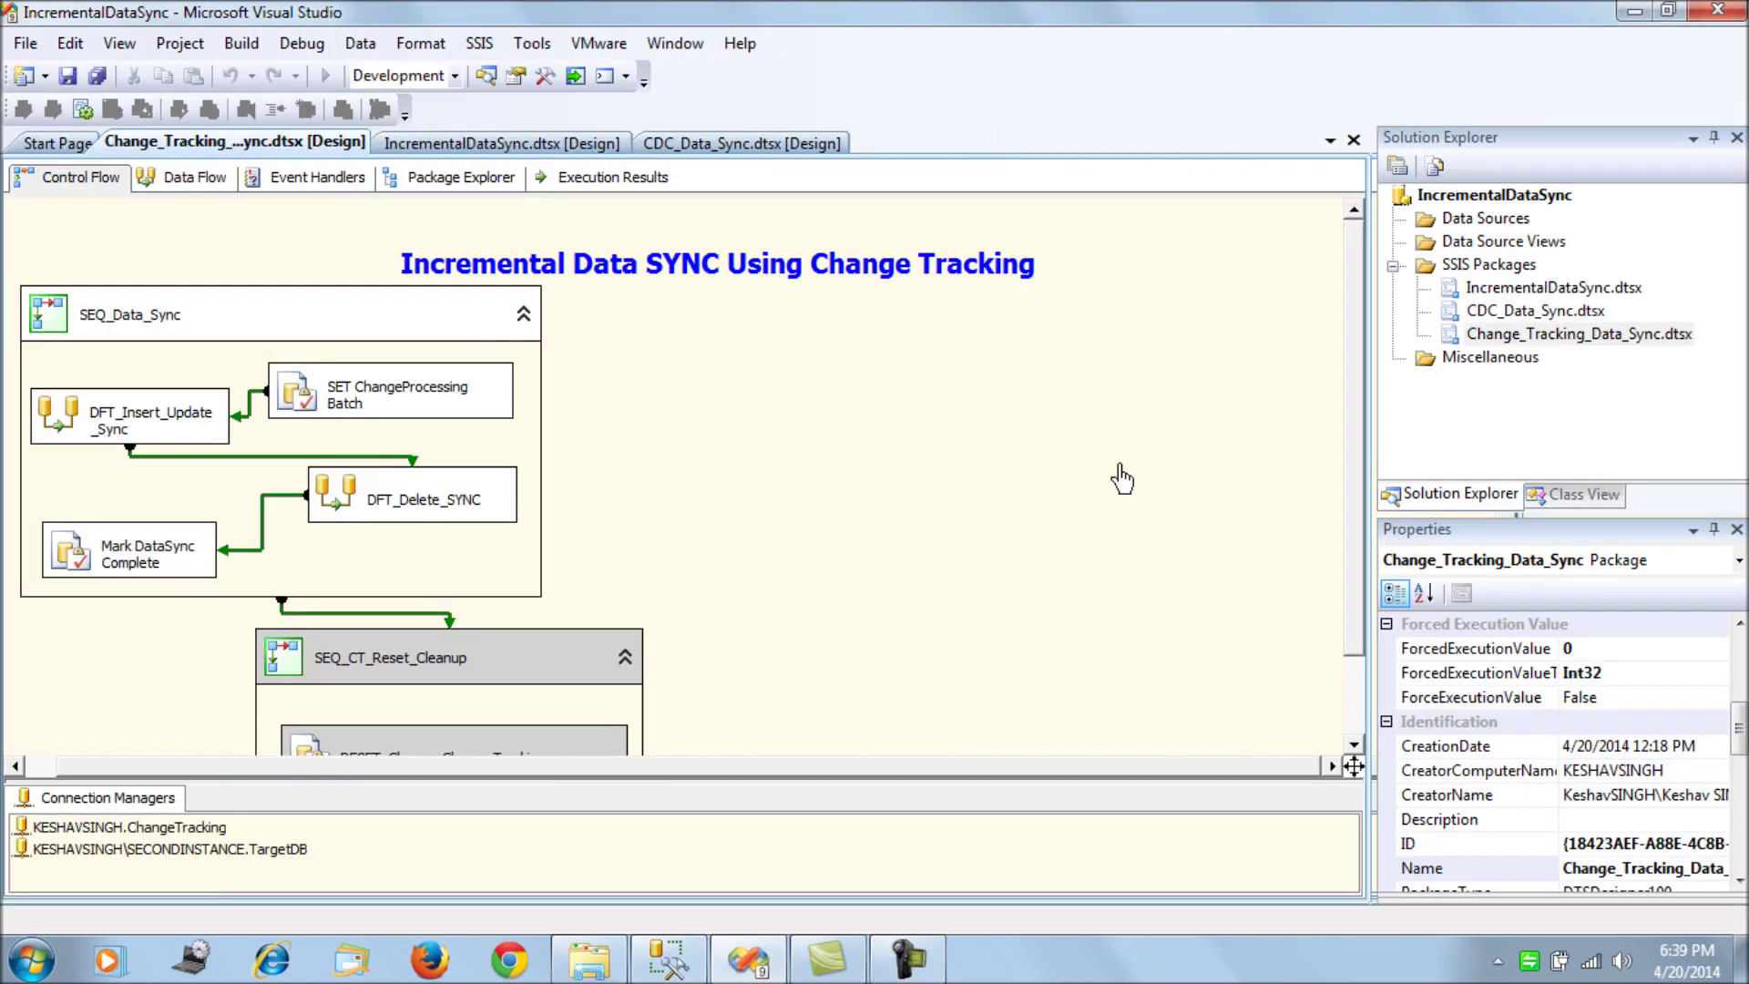
click(329, 77)
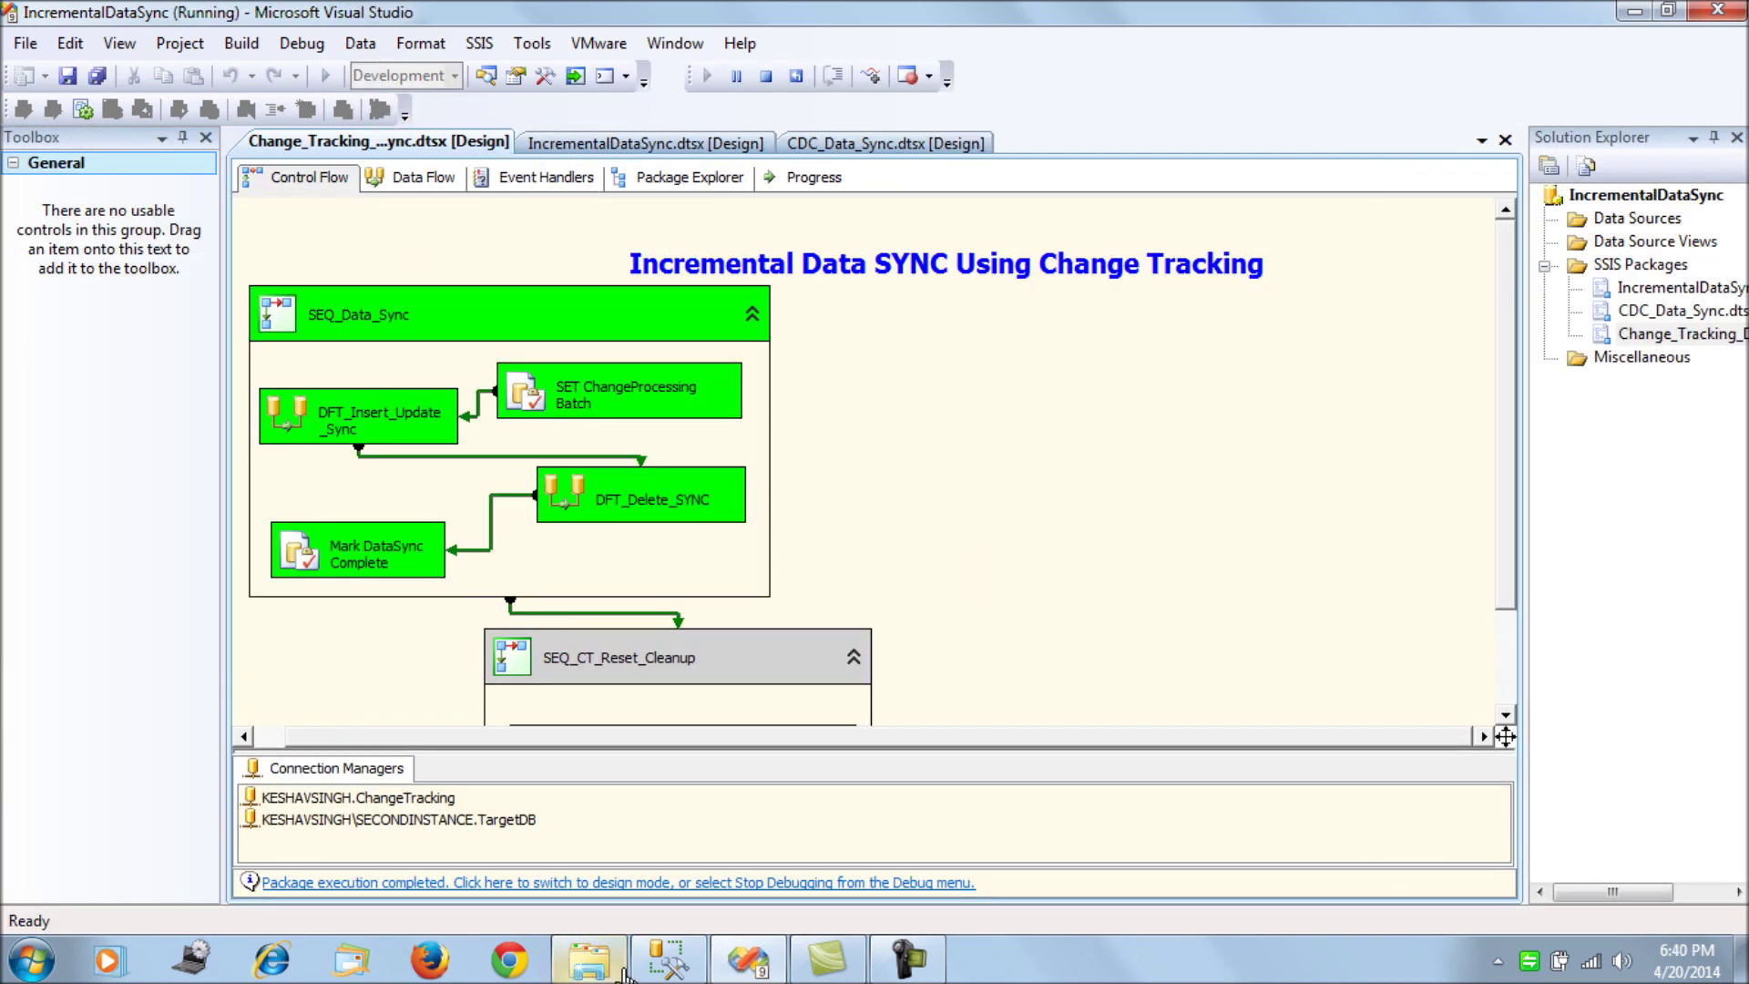
click(669, 959)
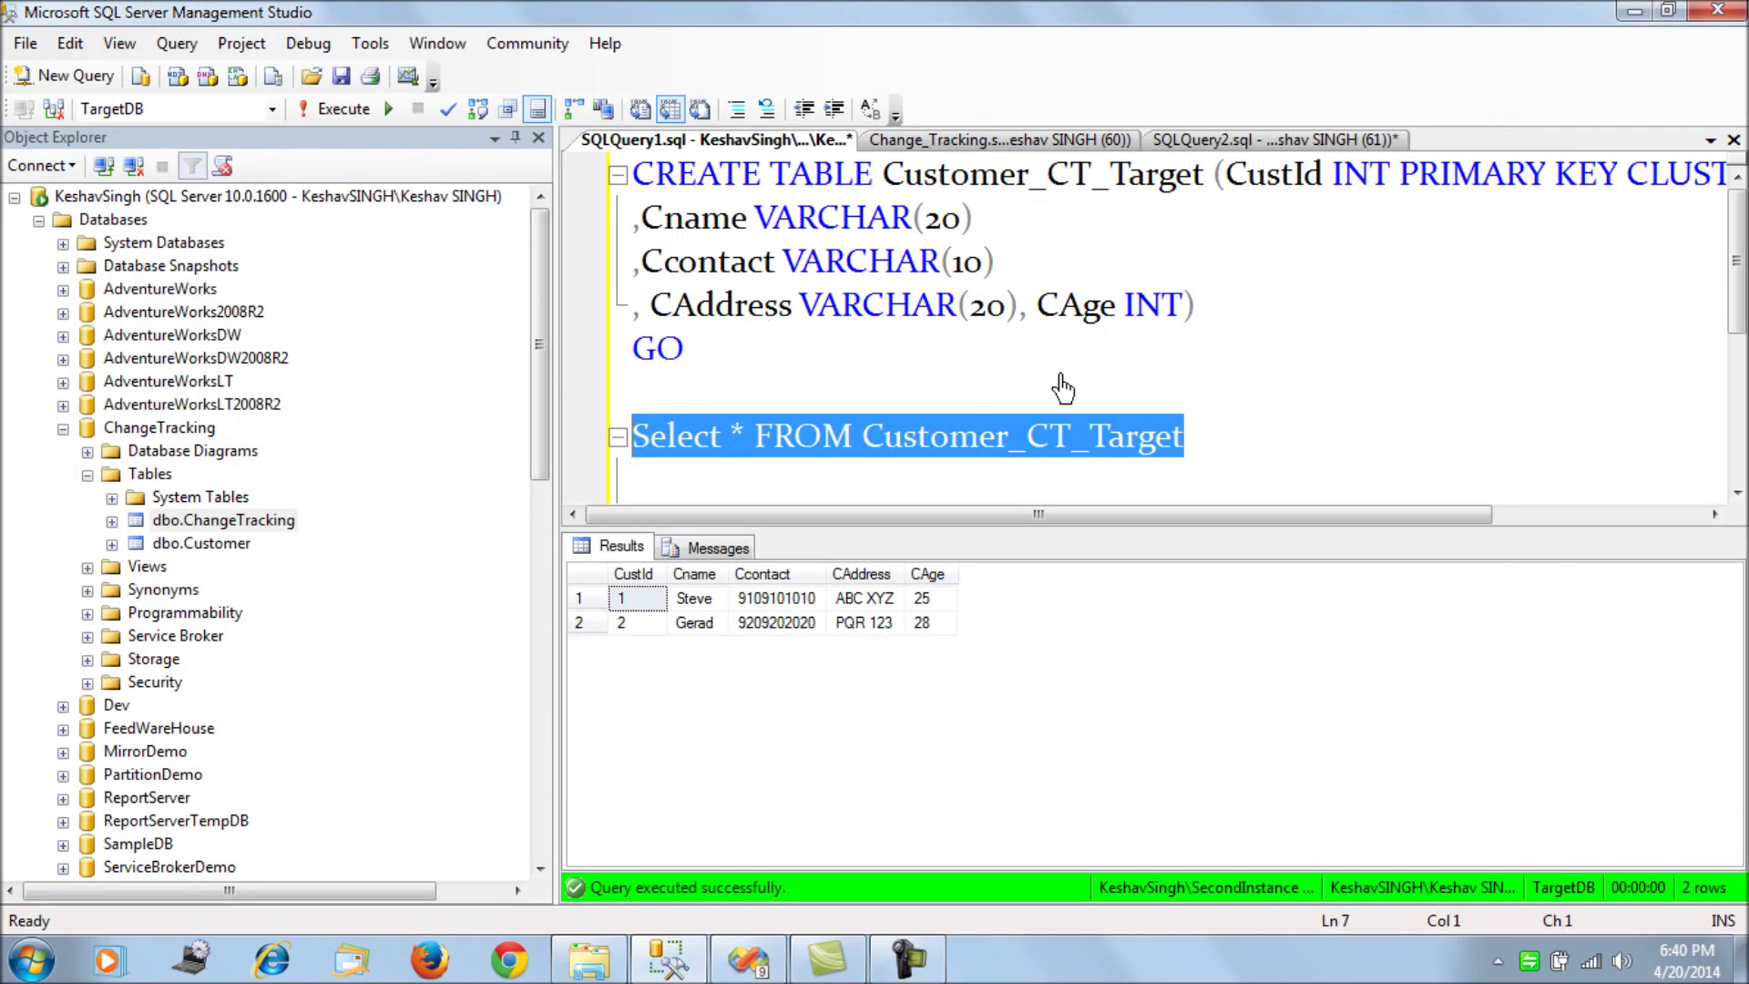
key(F5)
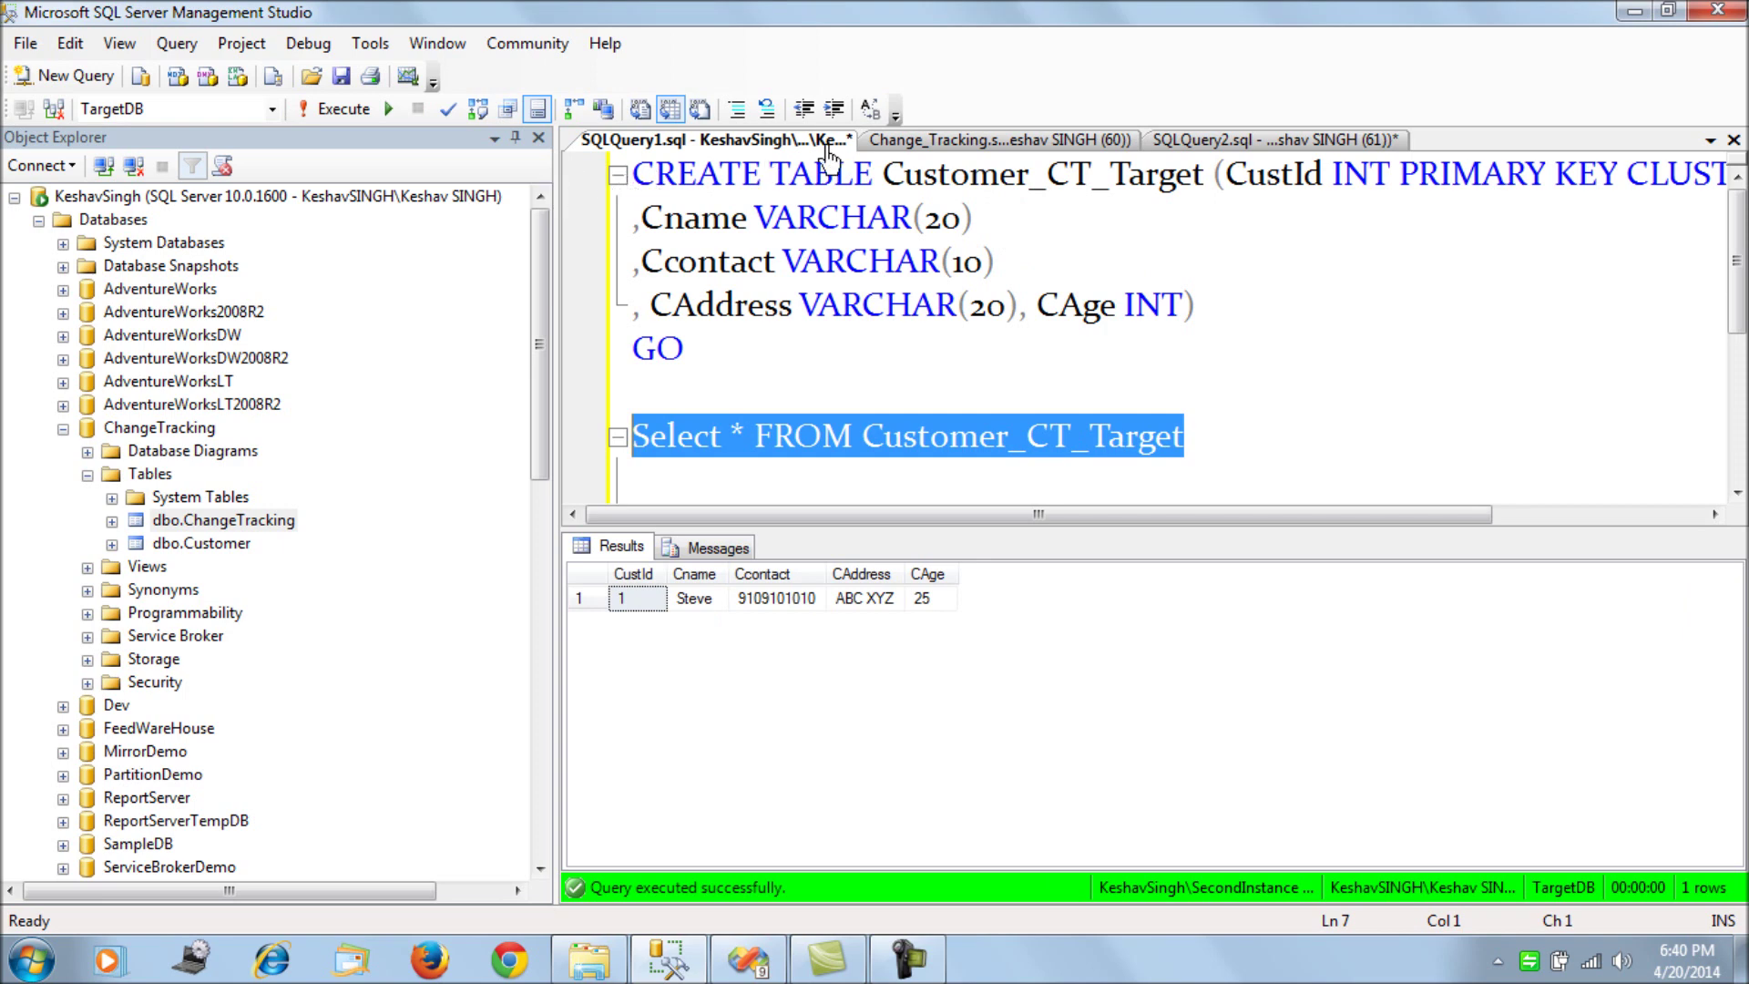
- Run the SQLQuery2 select from ChangeTable (CHANGES Customer,0) and examine the change operation of each tracked row
click(924, 146)
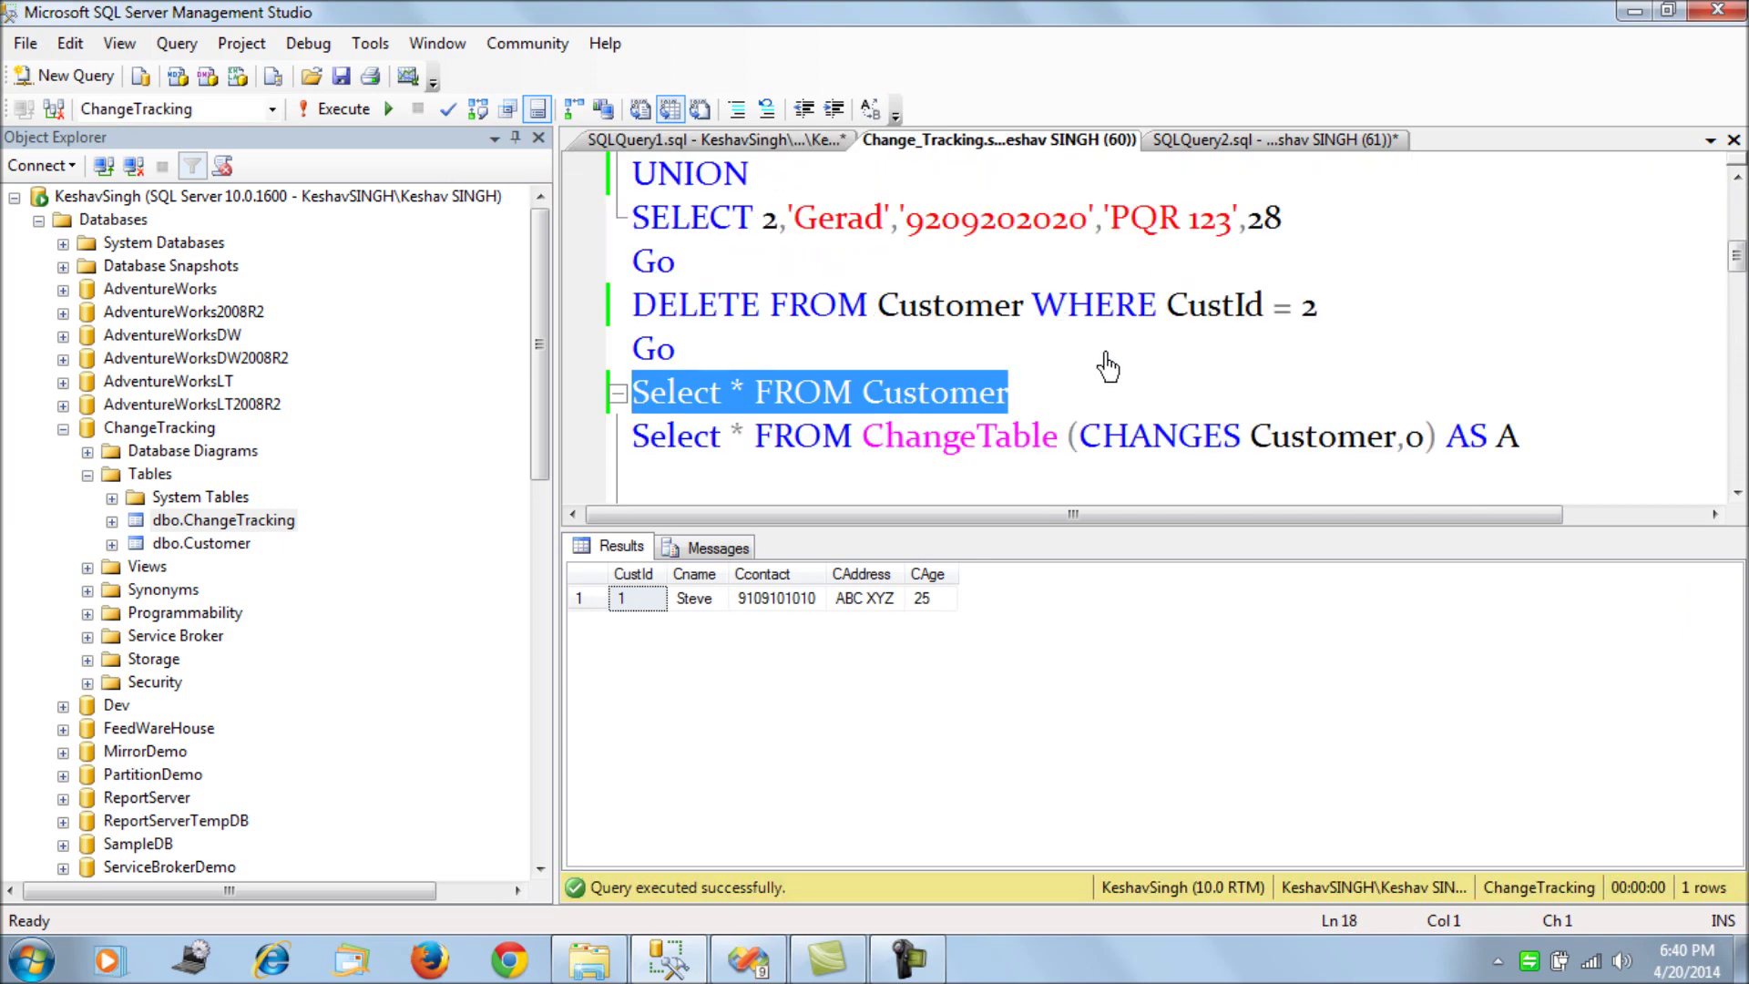
key(ctrl+r)
click(1185, 141)
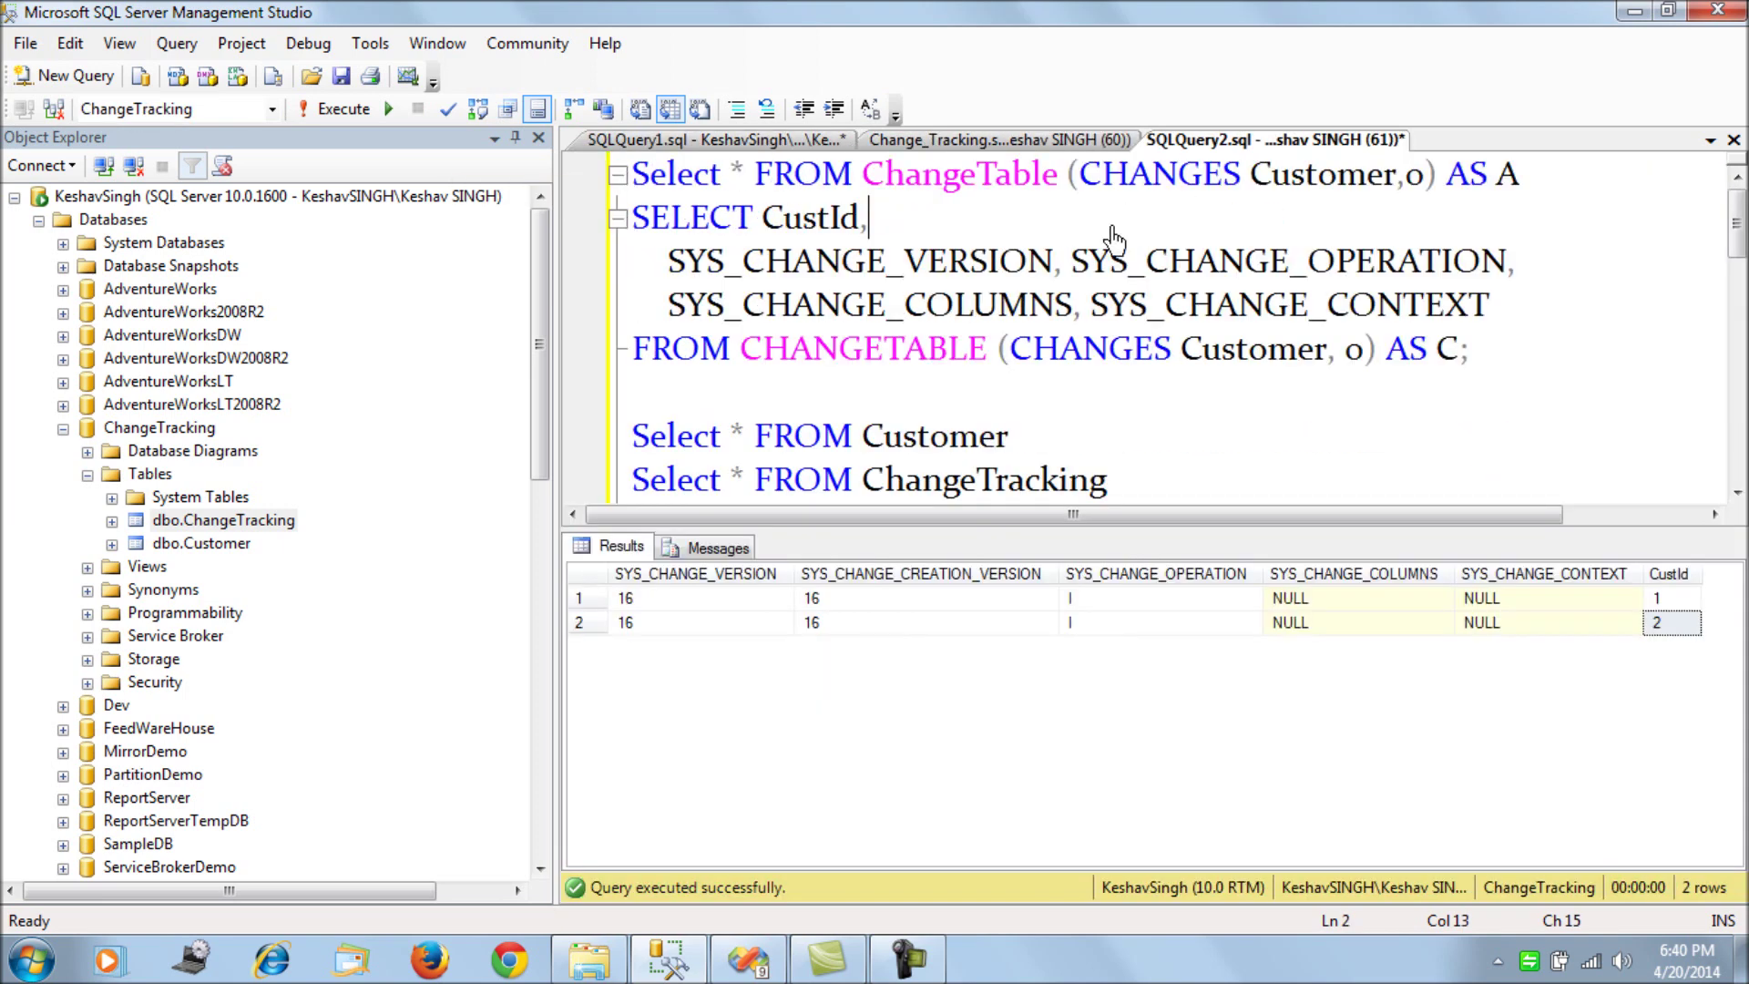
drag(1564, 196, 480, 179)
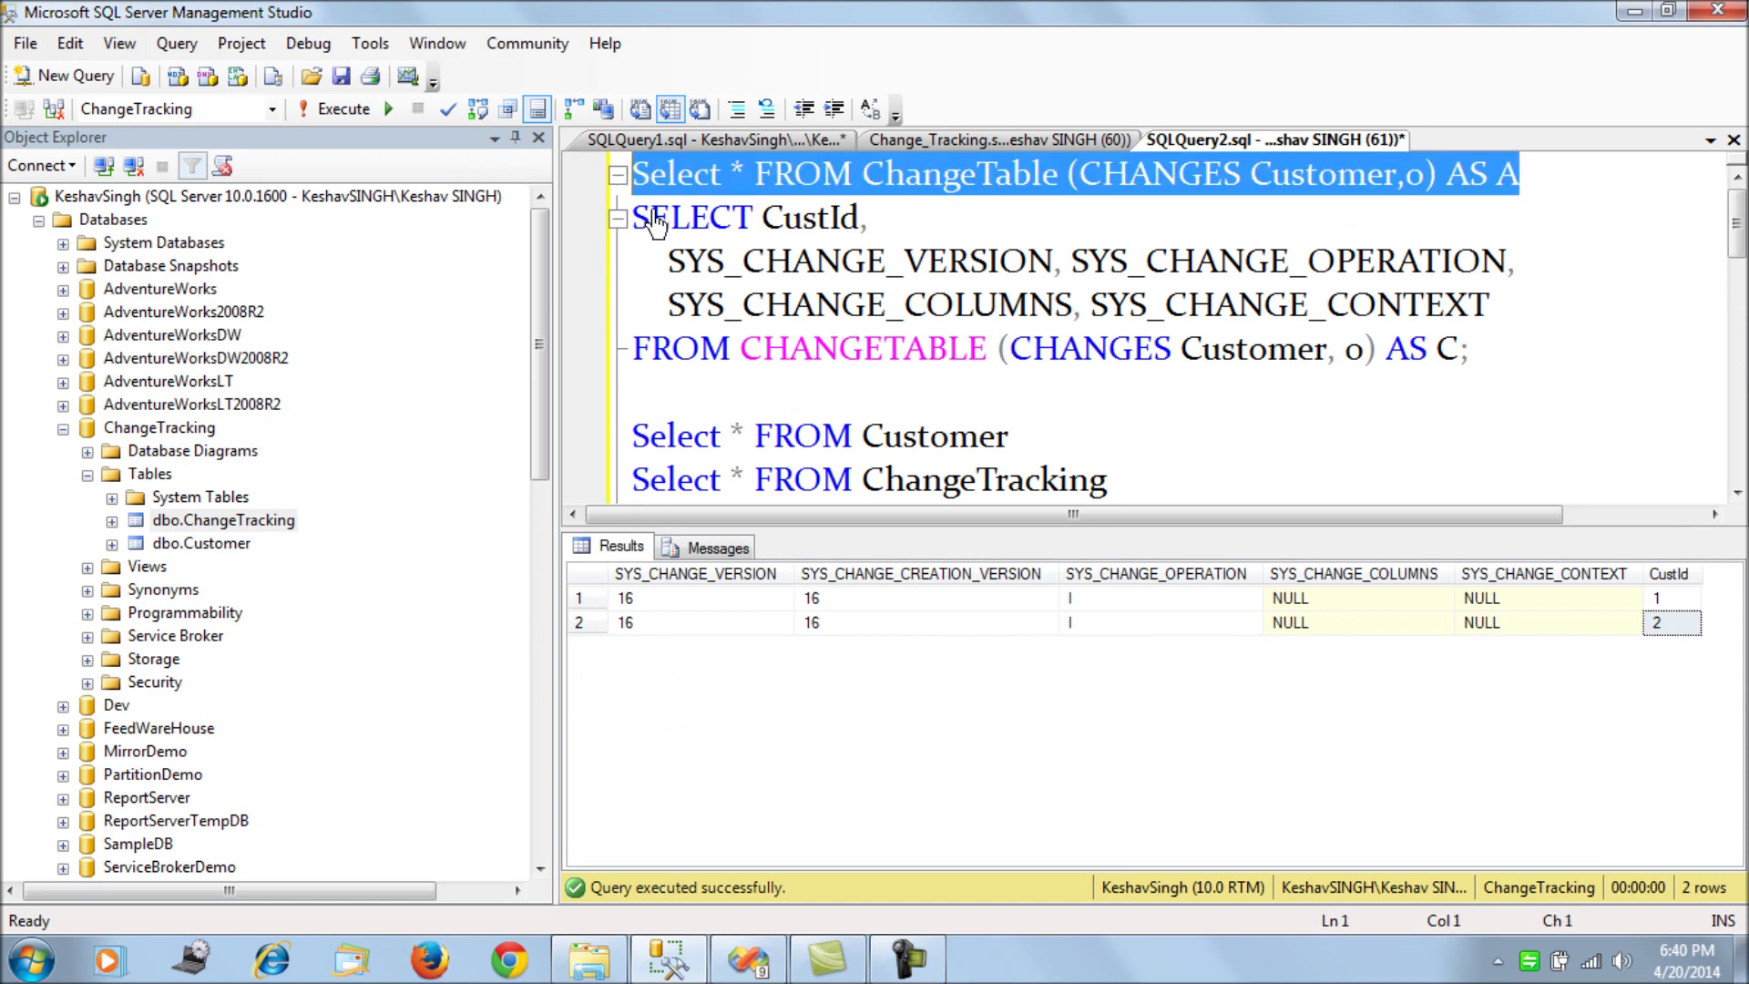
key(F5)
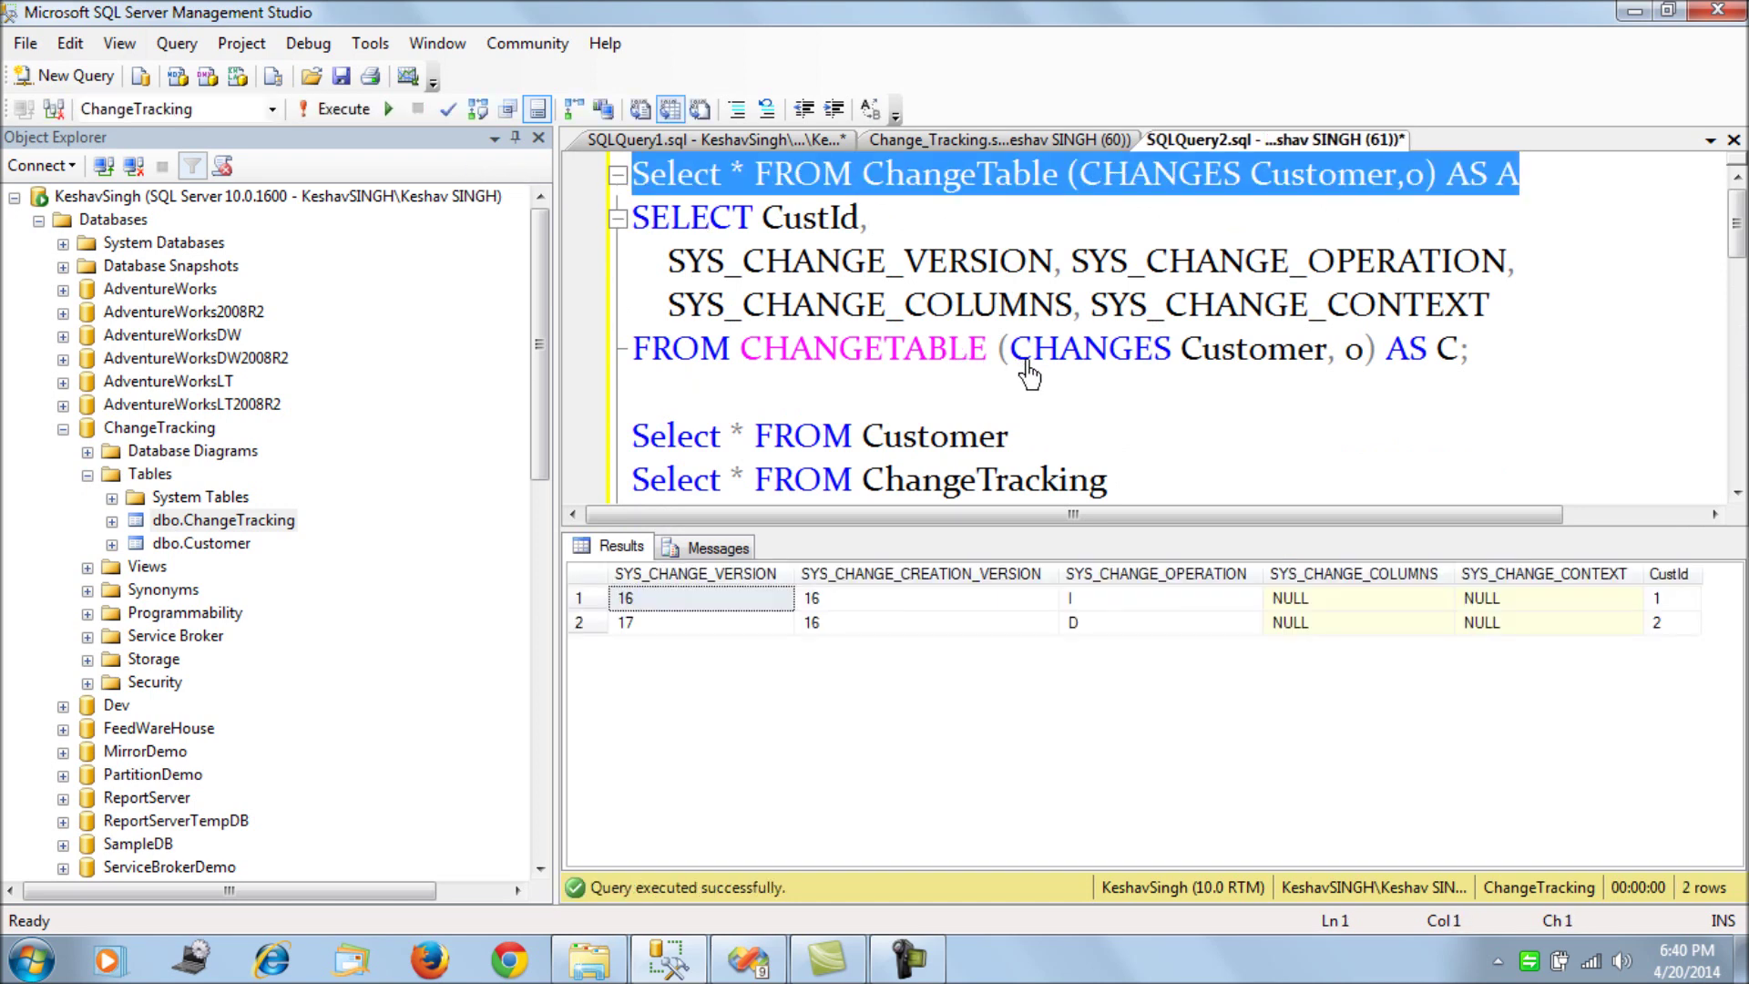
click(1122, 601)
click(1126, 623)
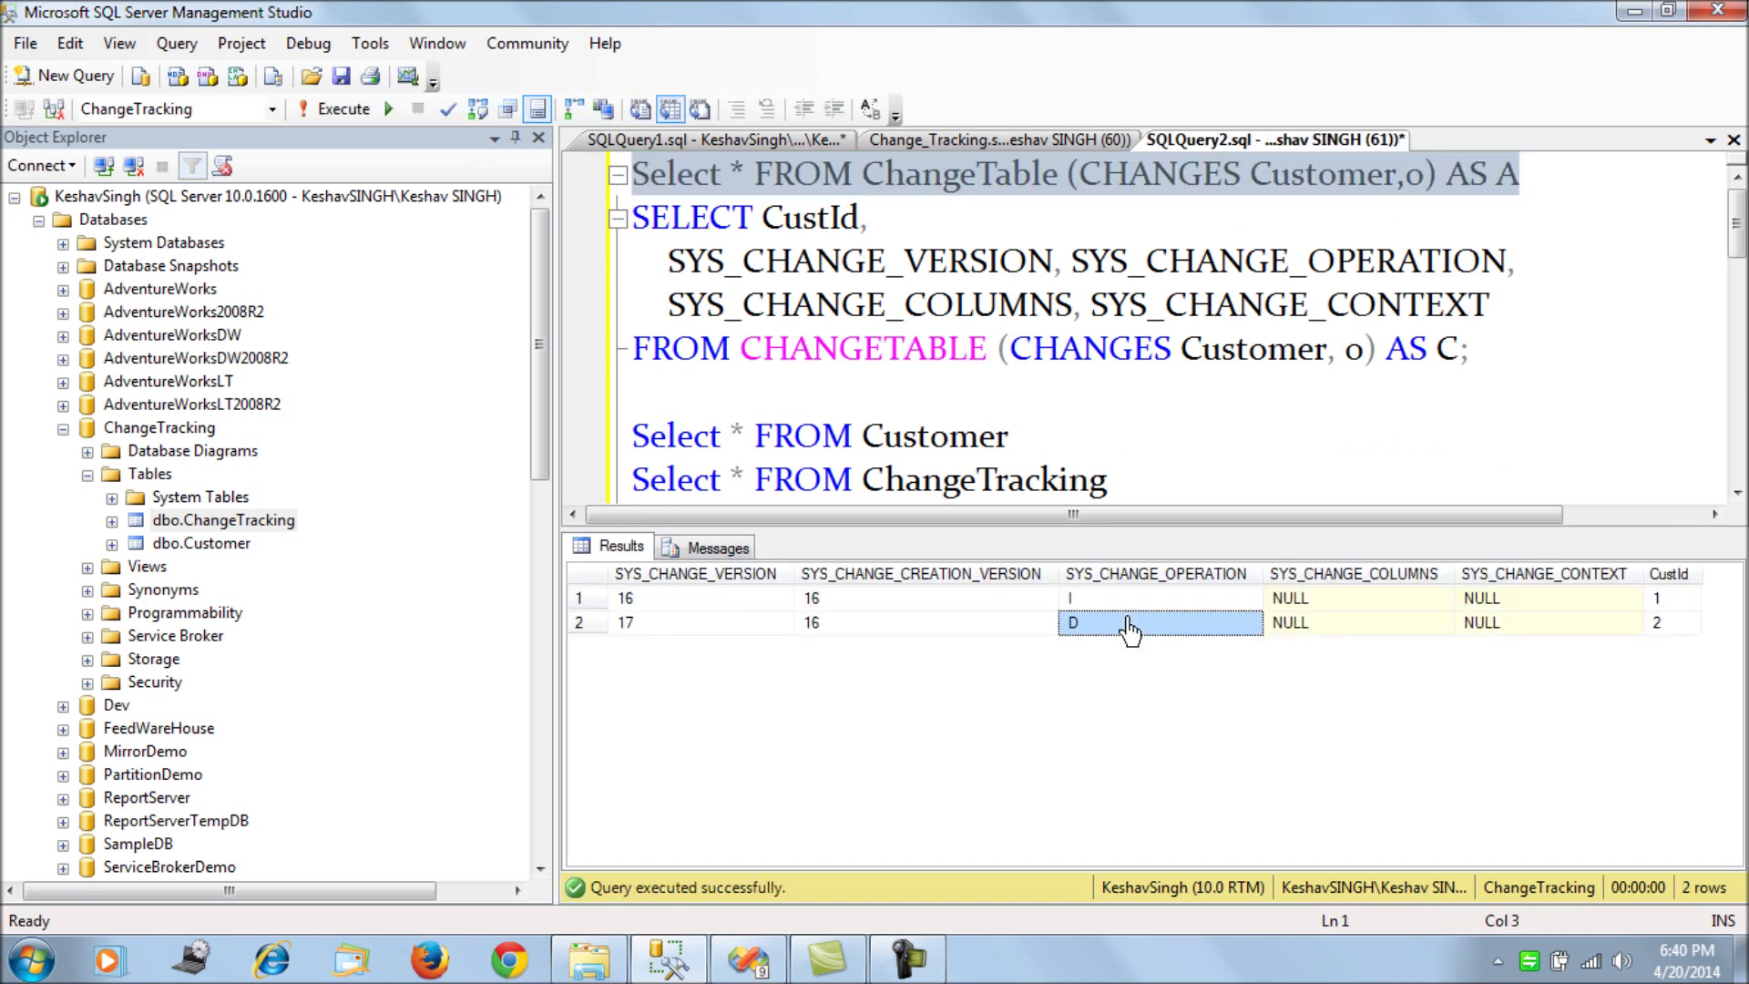
- Set the CustId condition of the Update Customer statement in the Change_Tracking script to 1
click(680, 146)
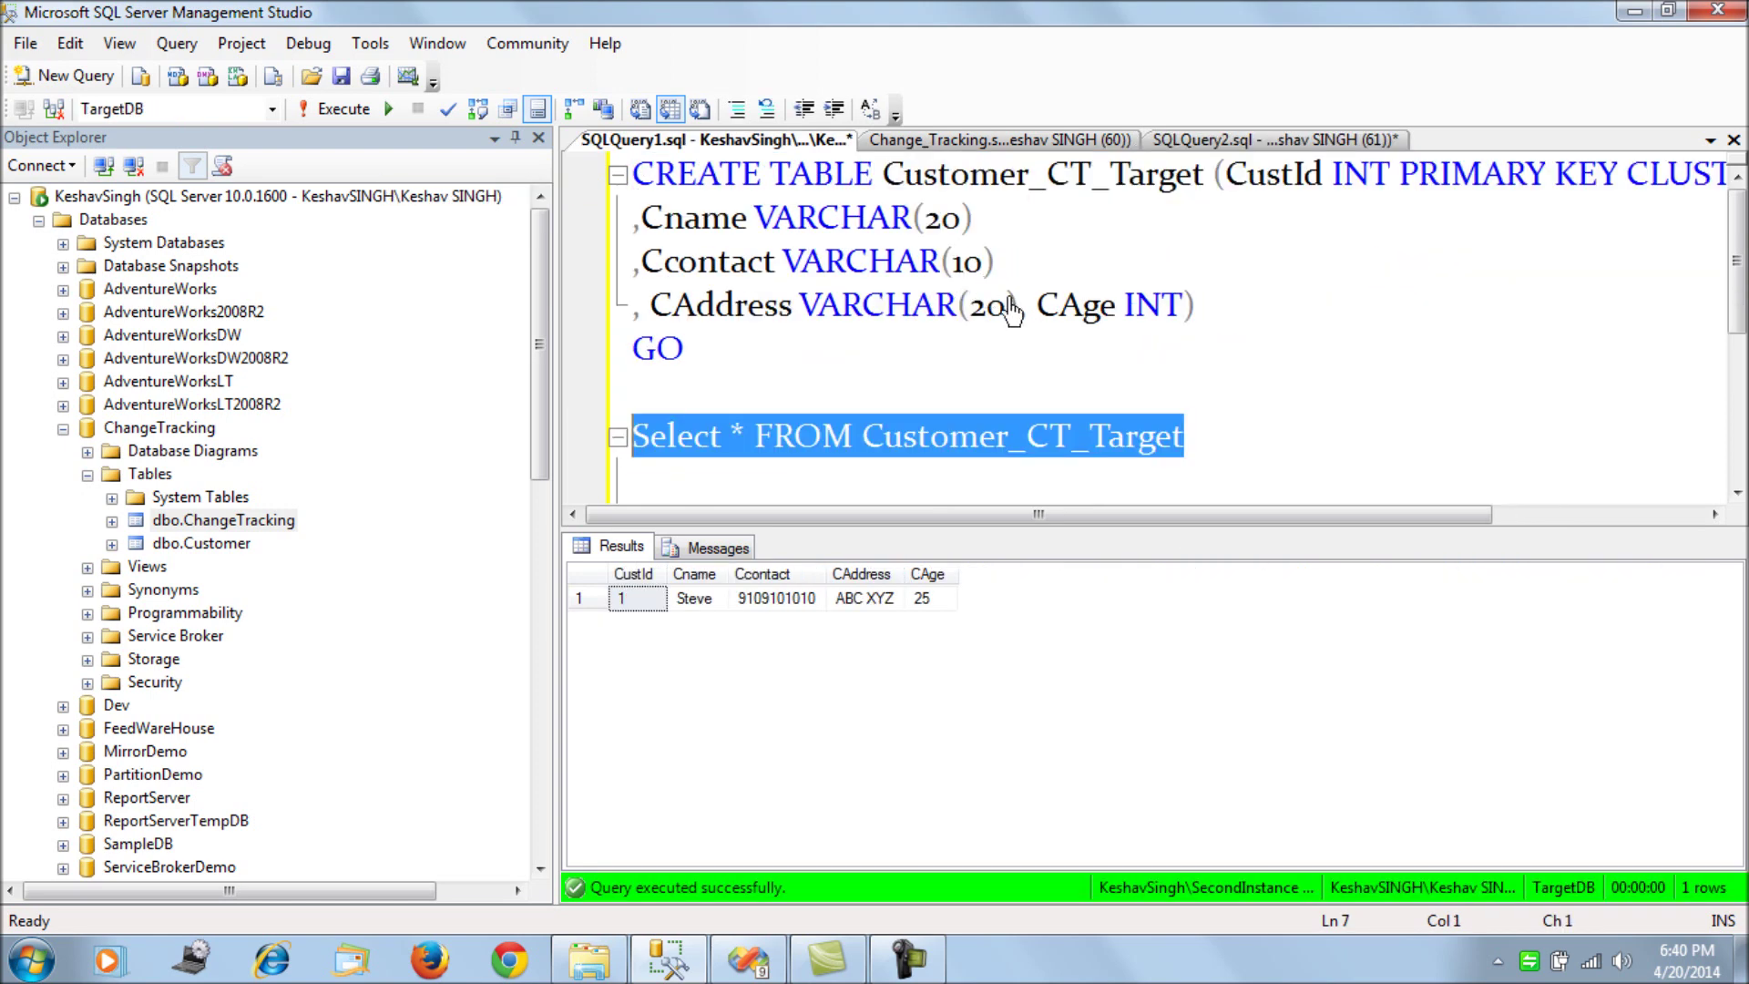
key(ctrl+r)
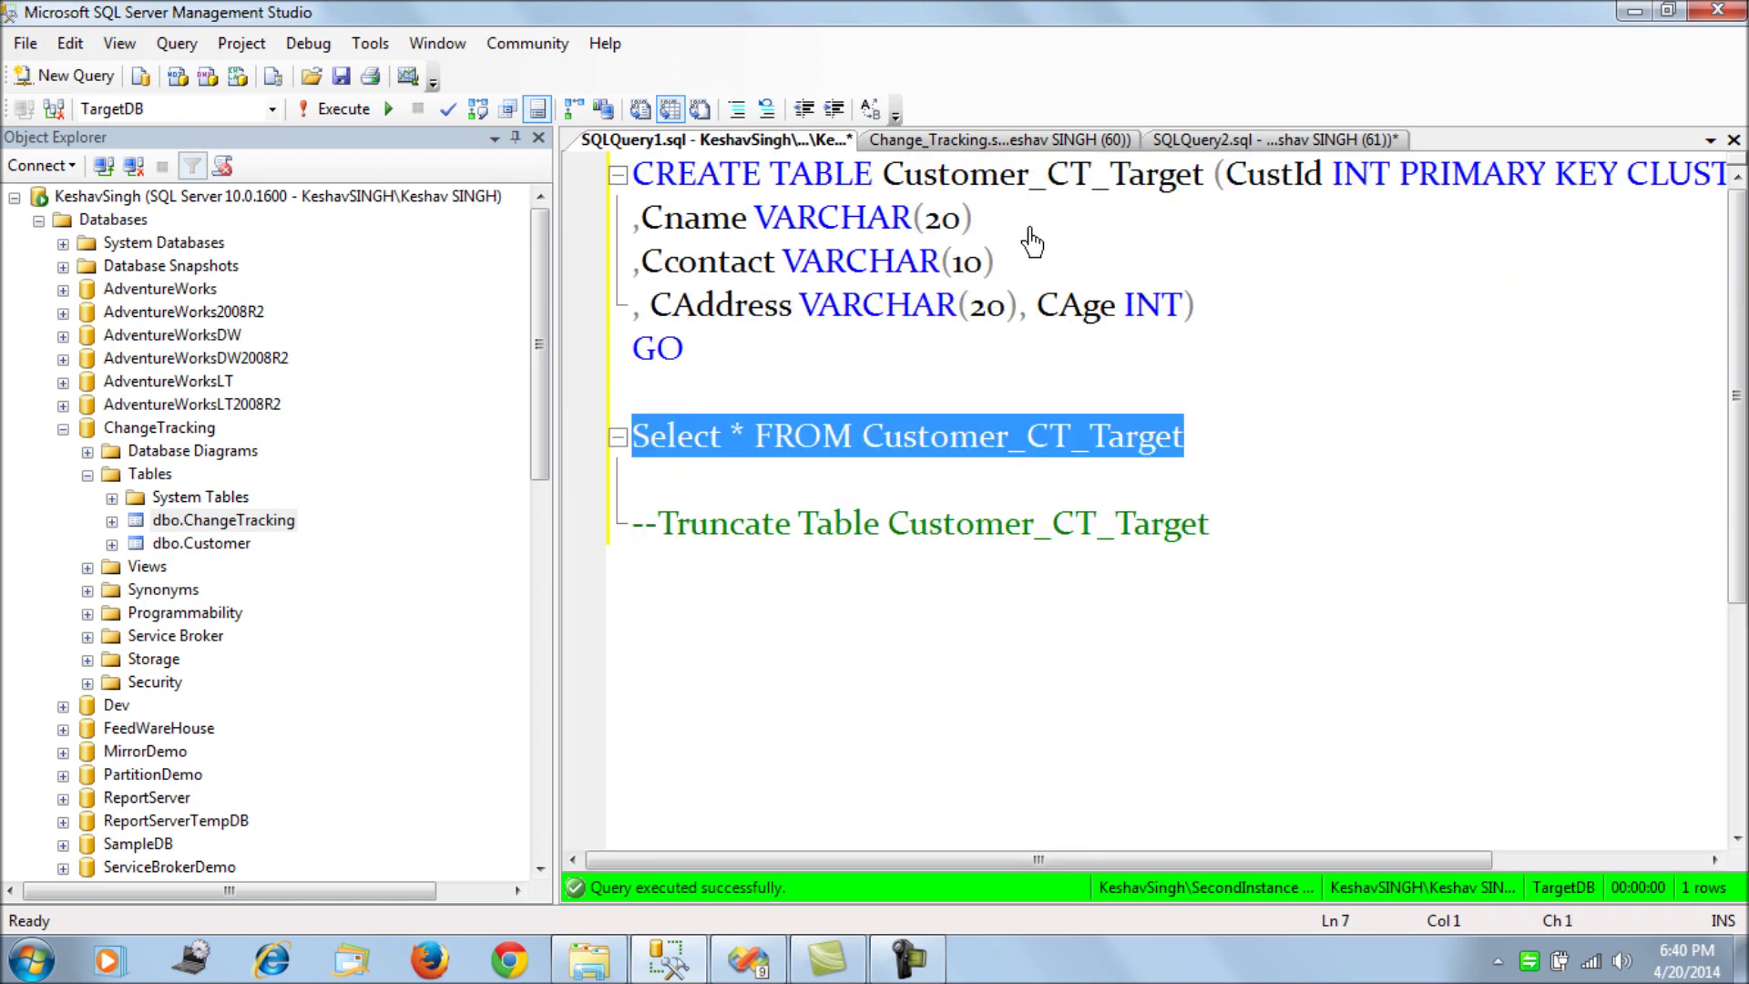
click(1037, 146)
scroll(1145, 464, down, 1)
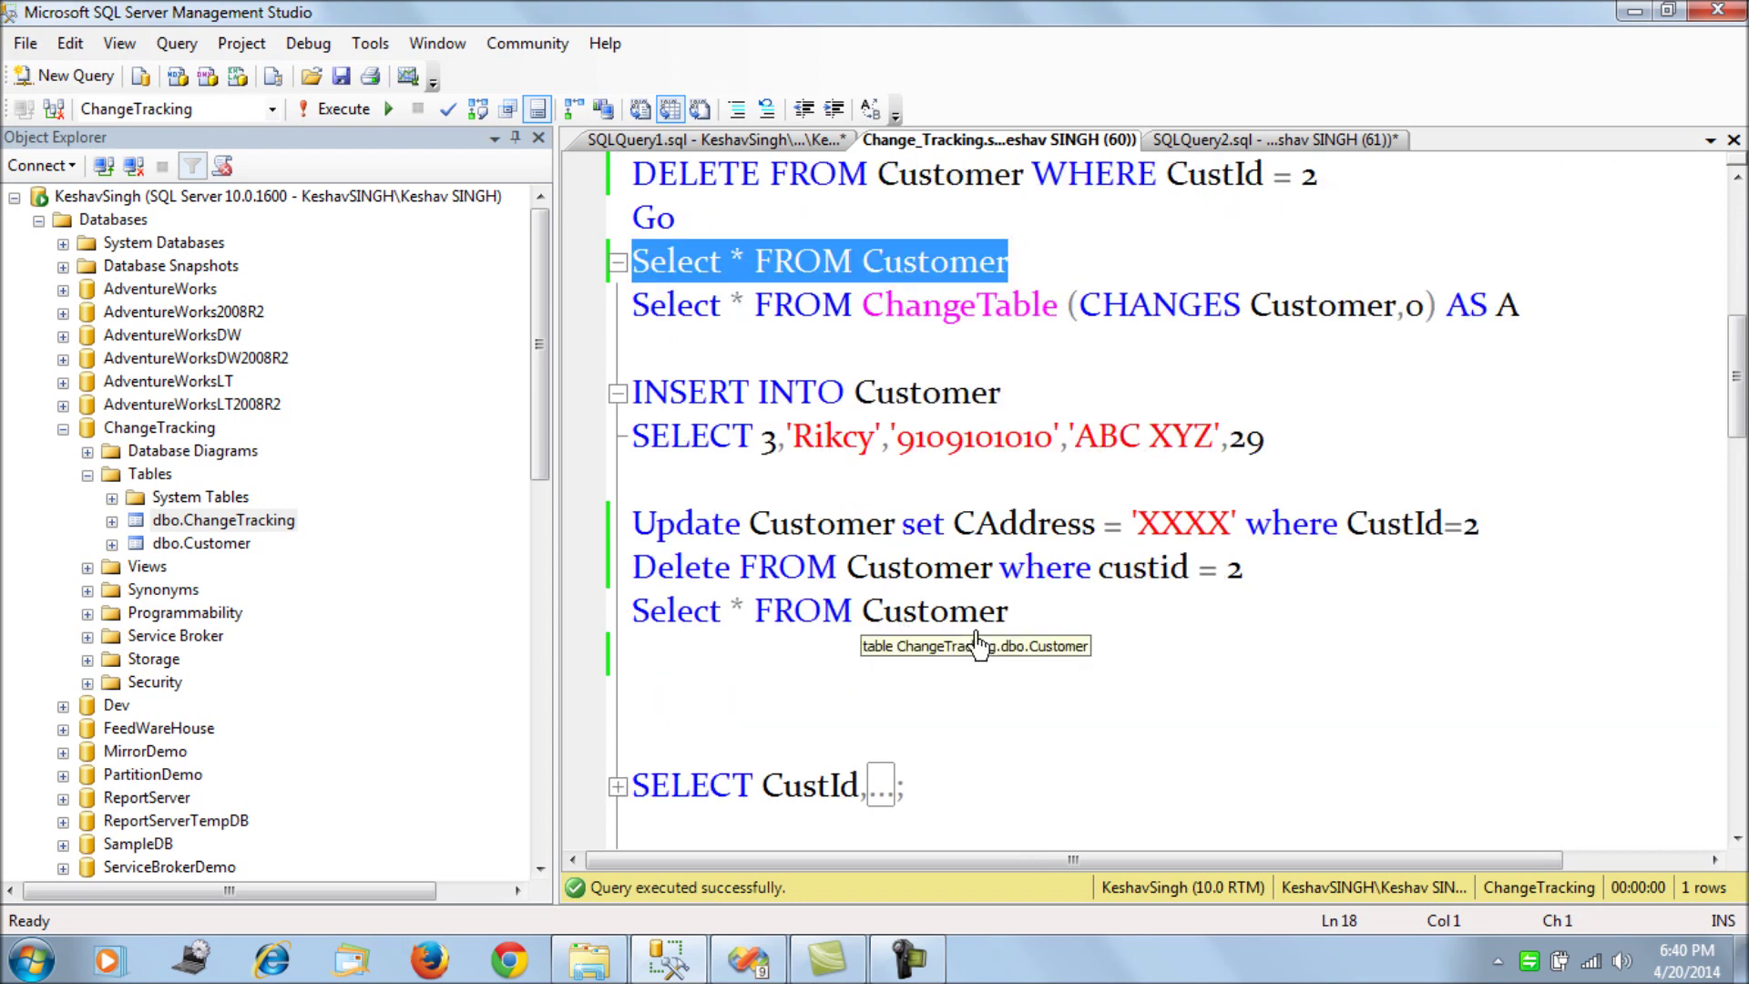
drag(1271, 573, 616, 394)
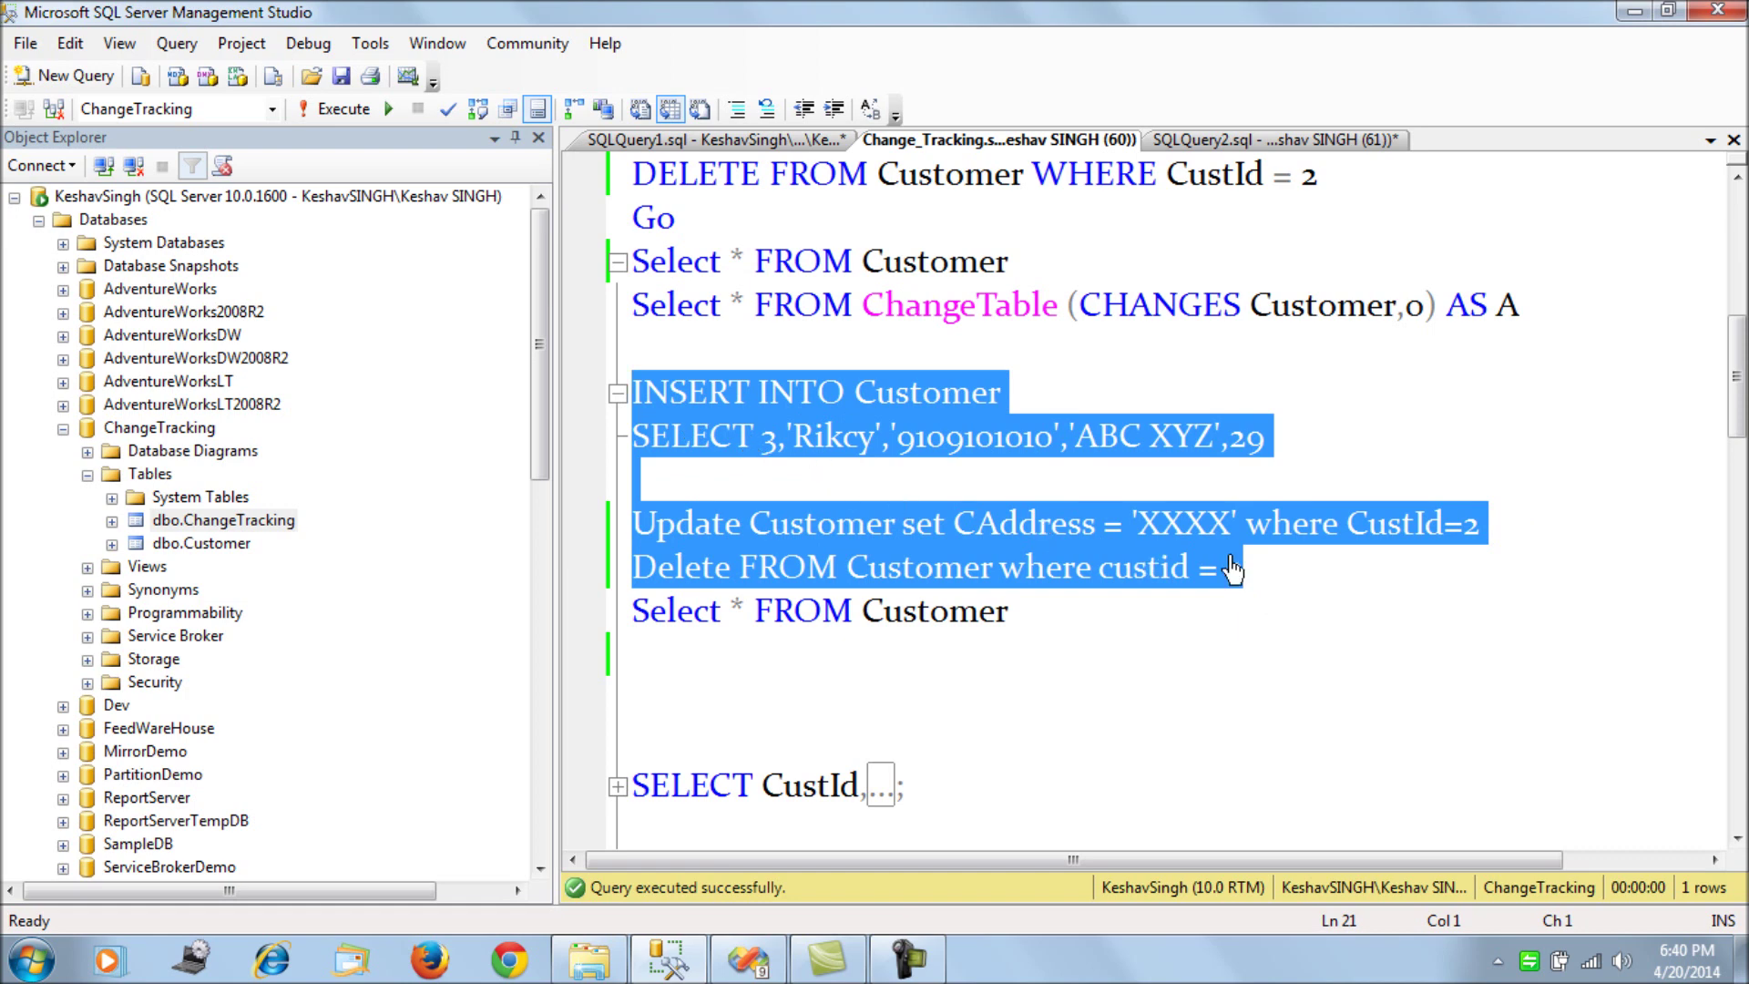
click(1425, 567)
click(1481, 533)
key(BackSpace)
text(1)
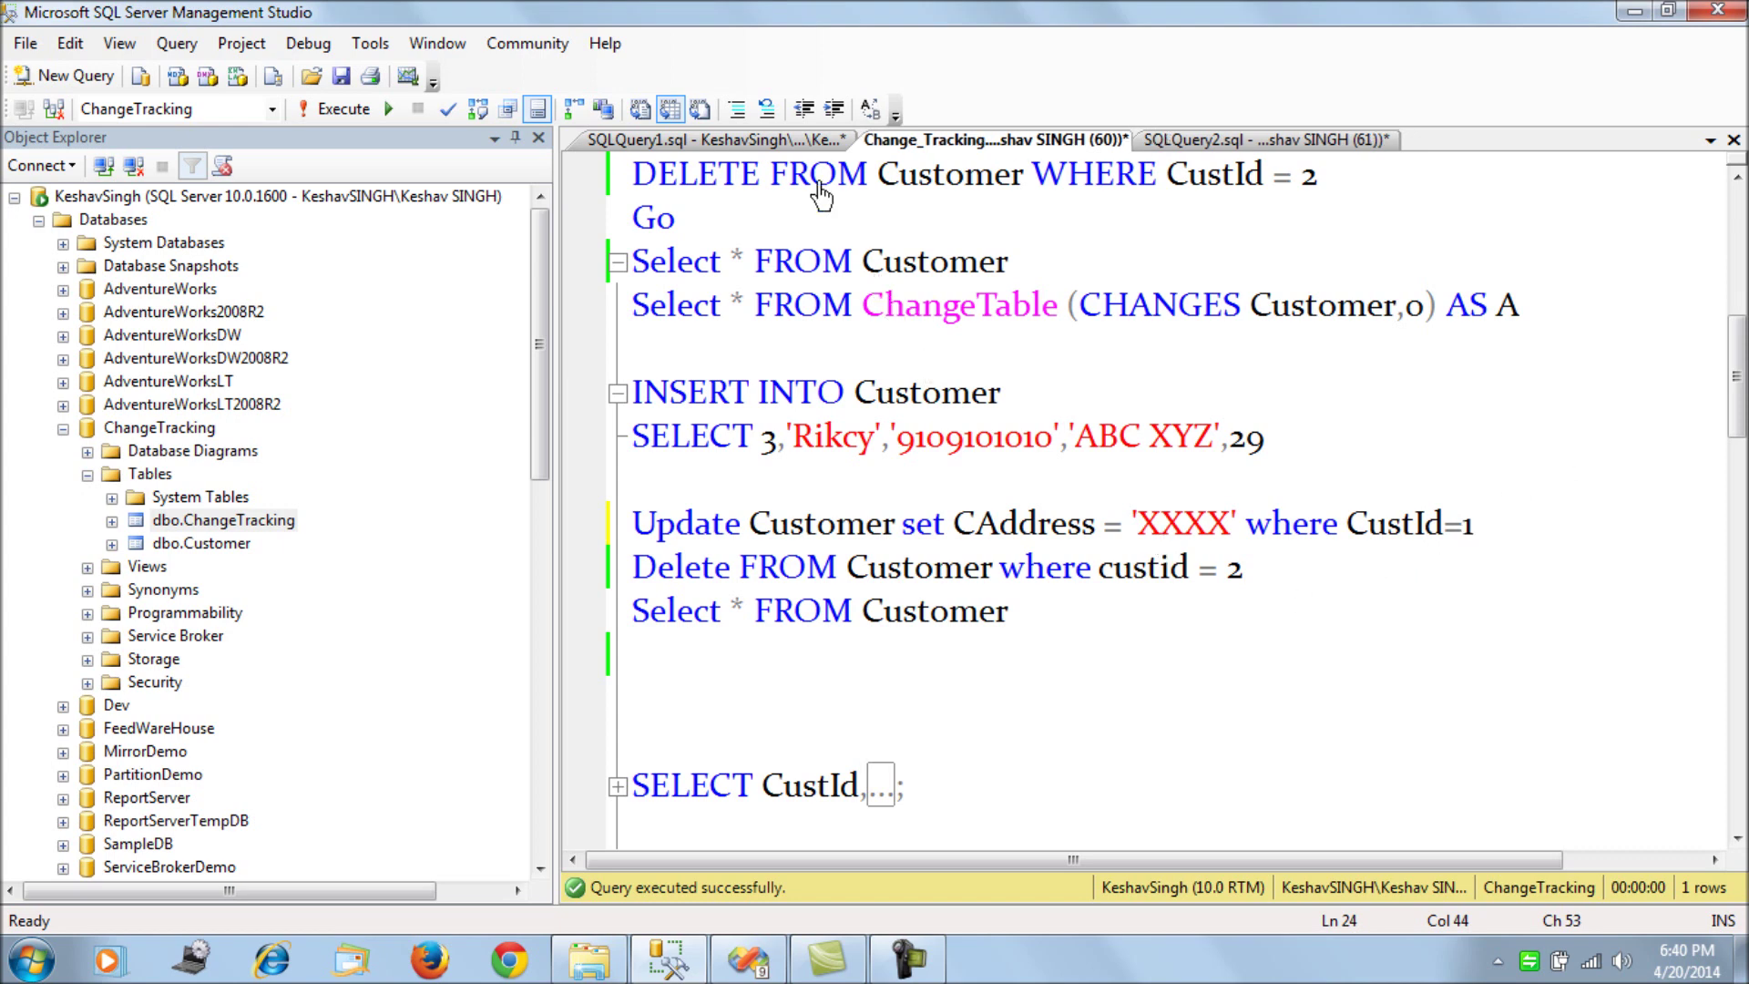
- Run the INSERT for customer 3 with the Update setting CAddress to 'XXXX' for CustId 1, and query the Customer table
click(792, 140)
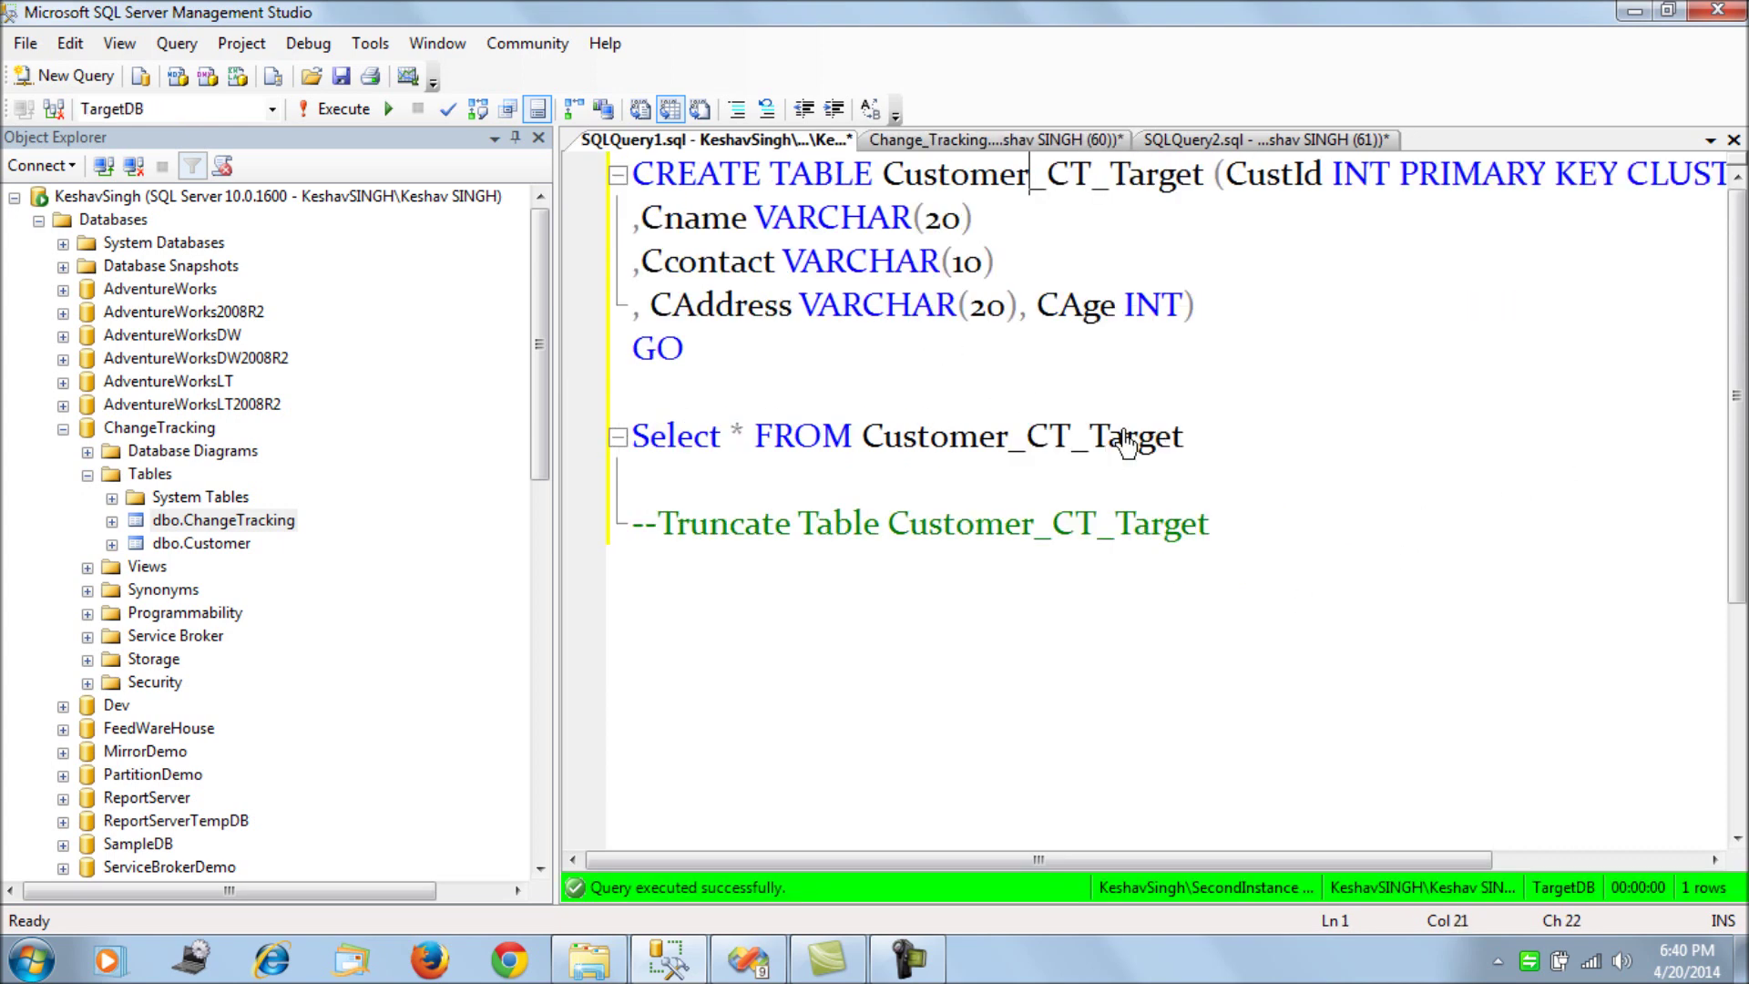
click(984, 141)
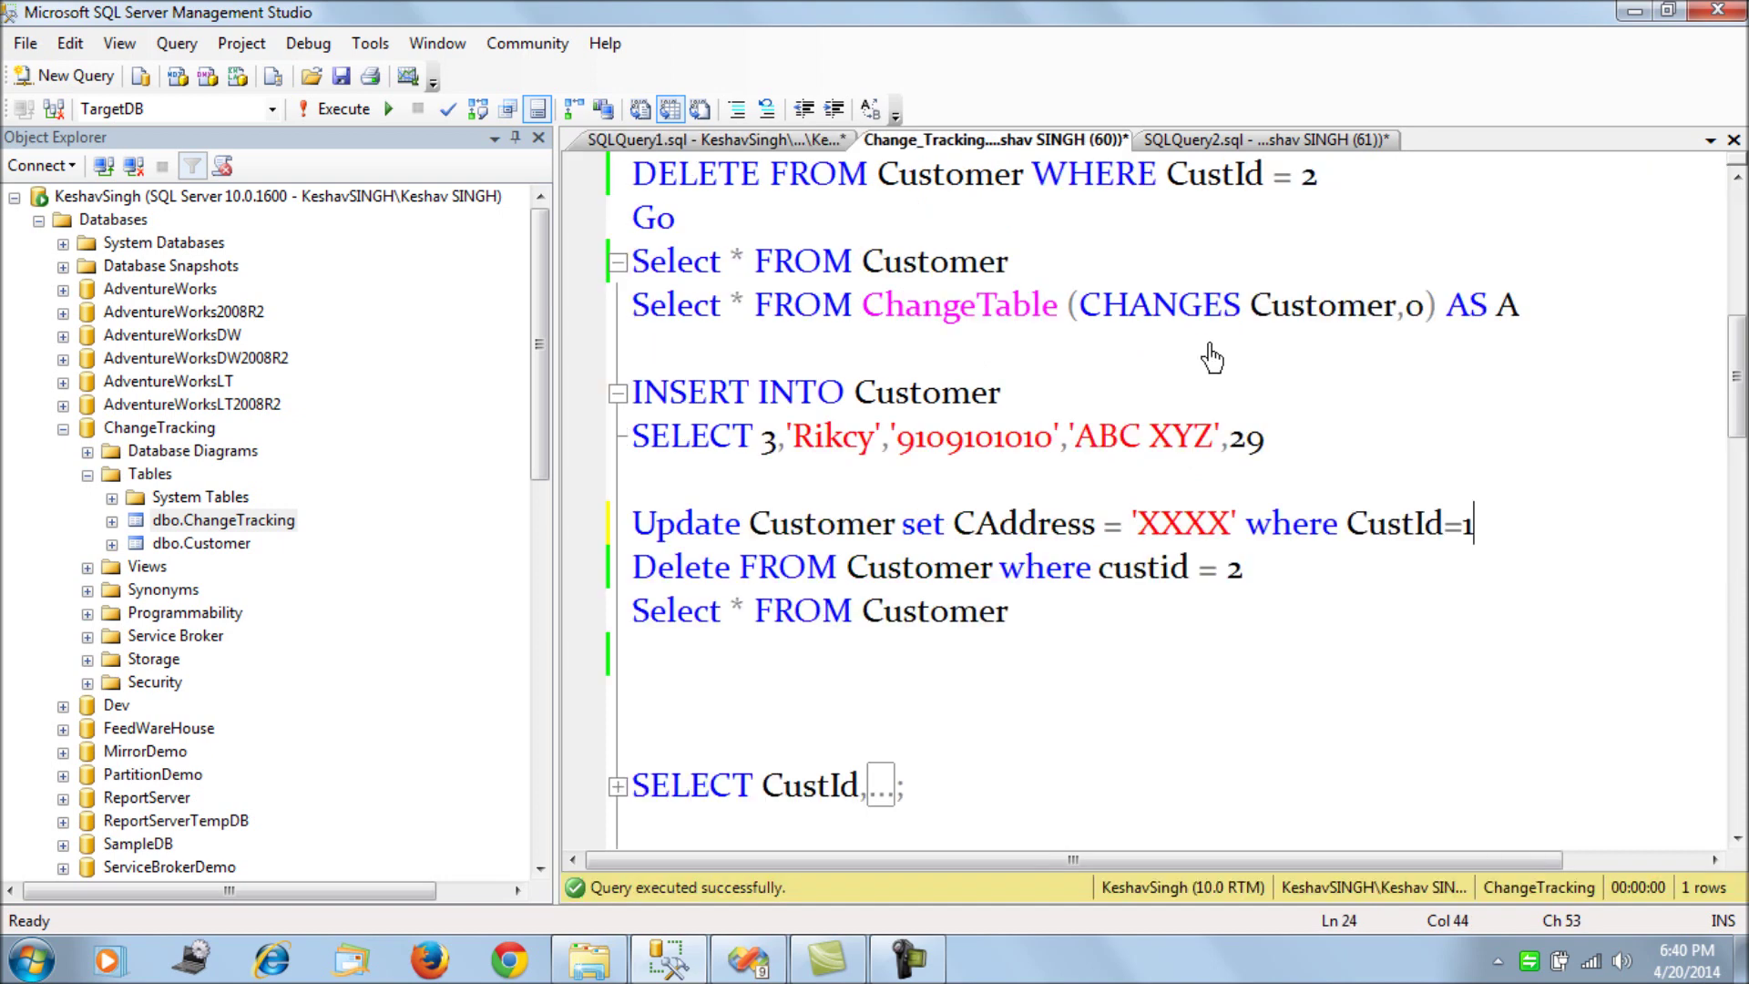
drag(1494, 528, 624, 400)
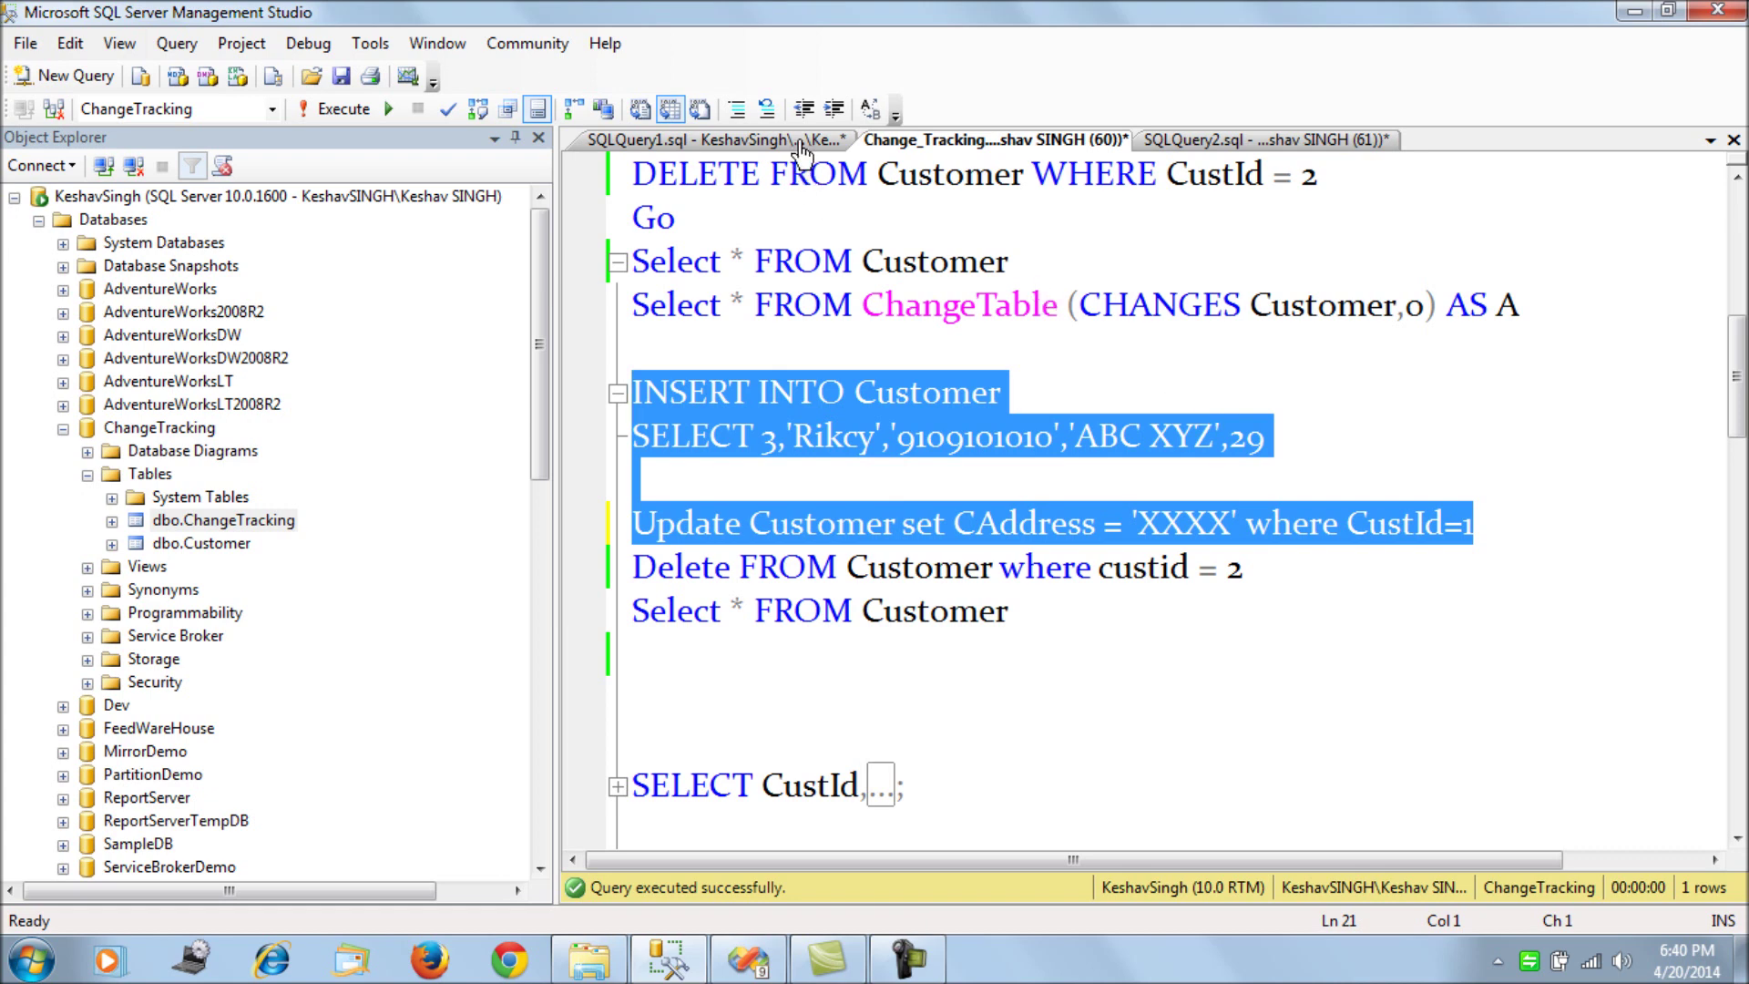
key(ctrl+r)
key(ctrl+r)
key(F5)
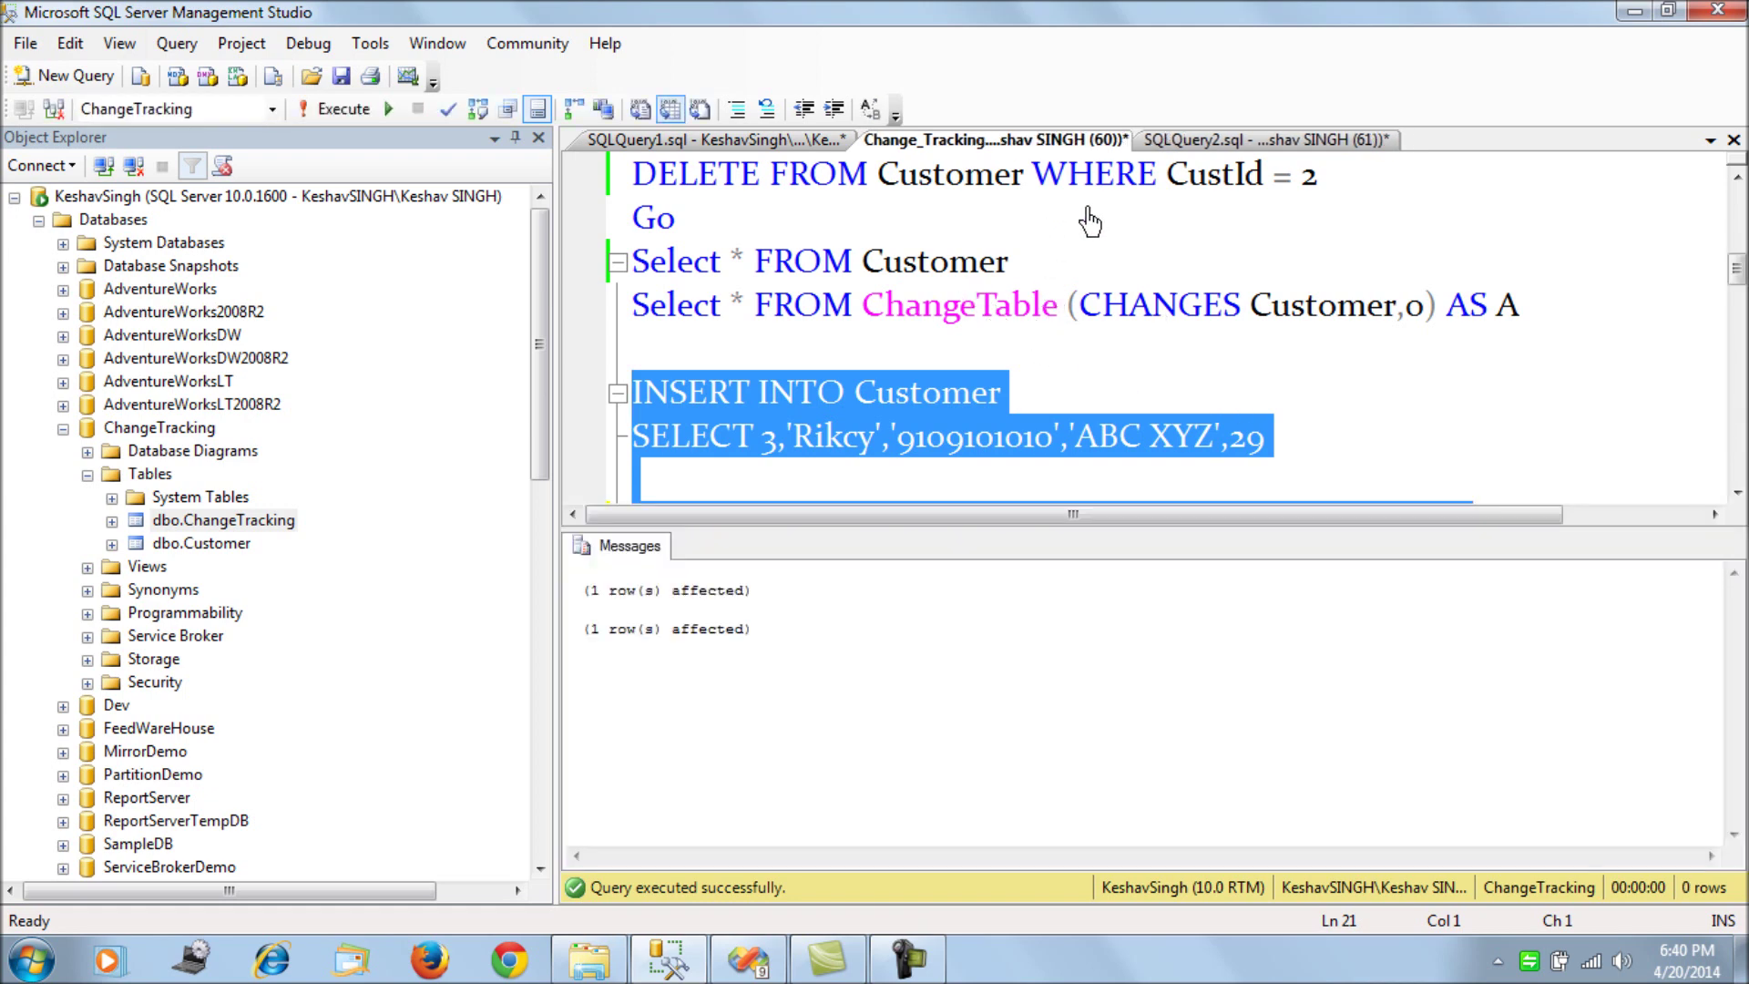
drag(1009, 262, 607, 278)
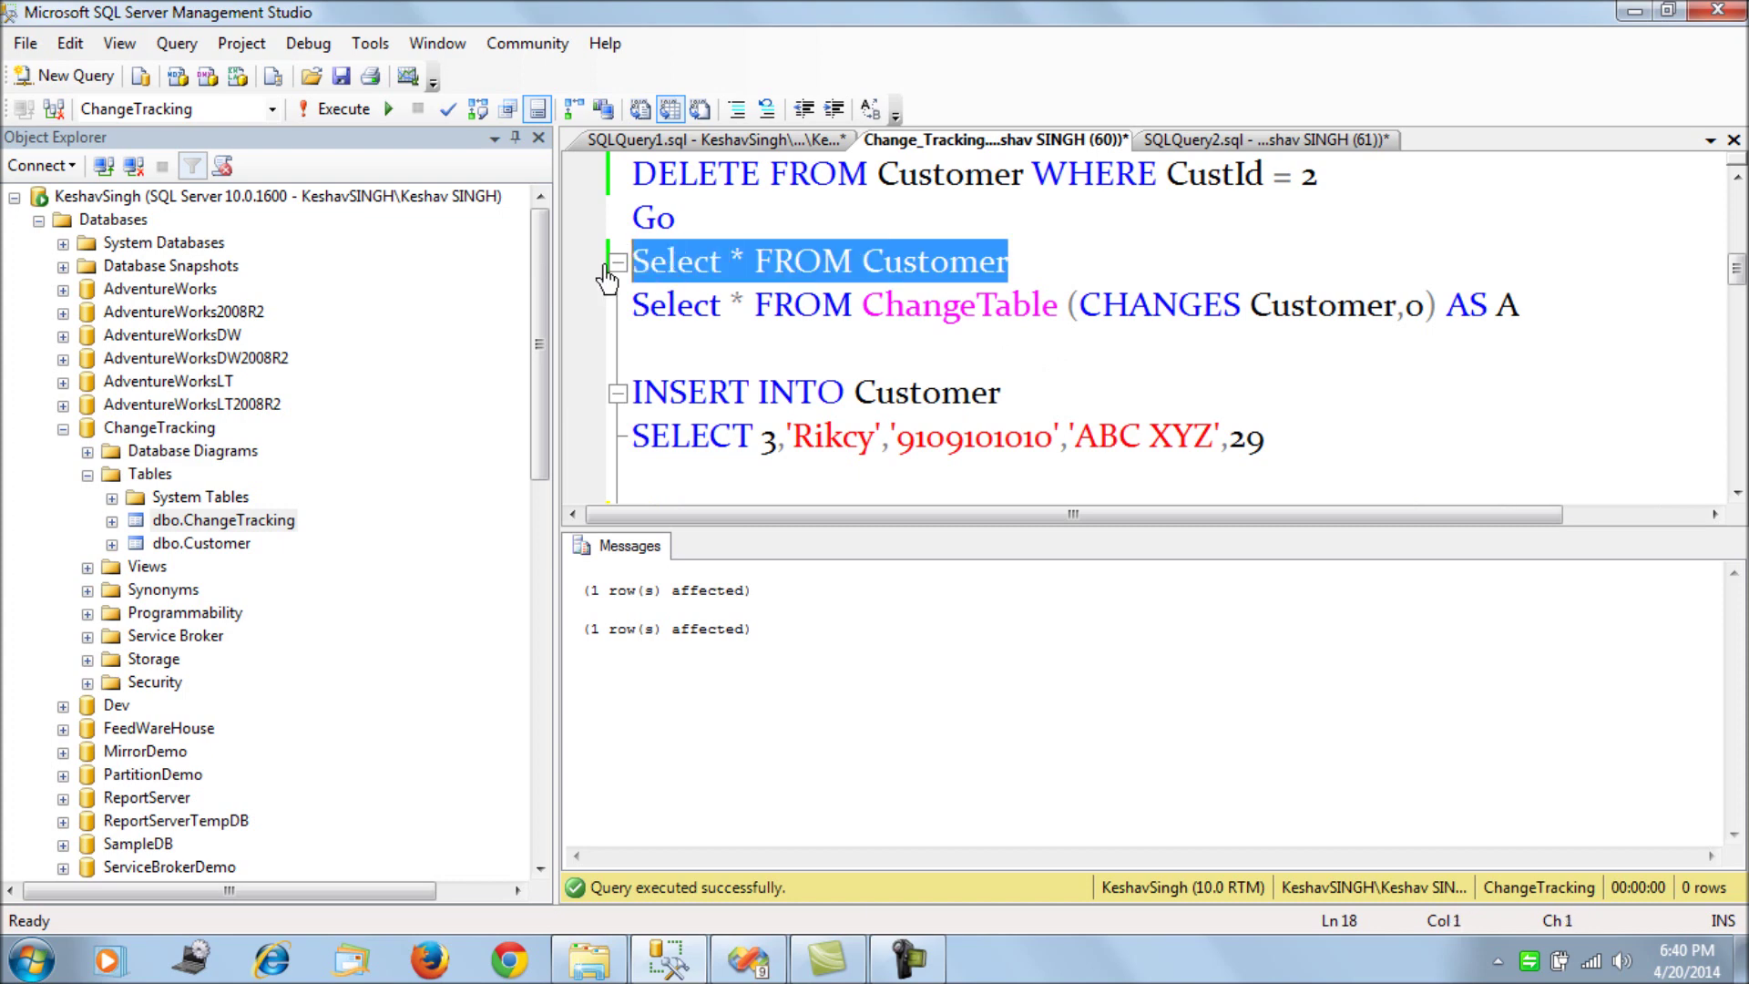
key(F5)
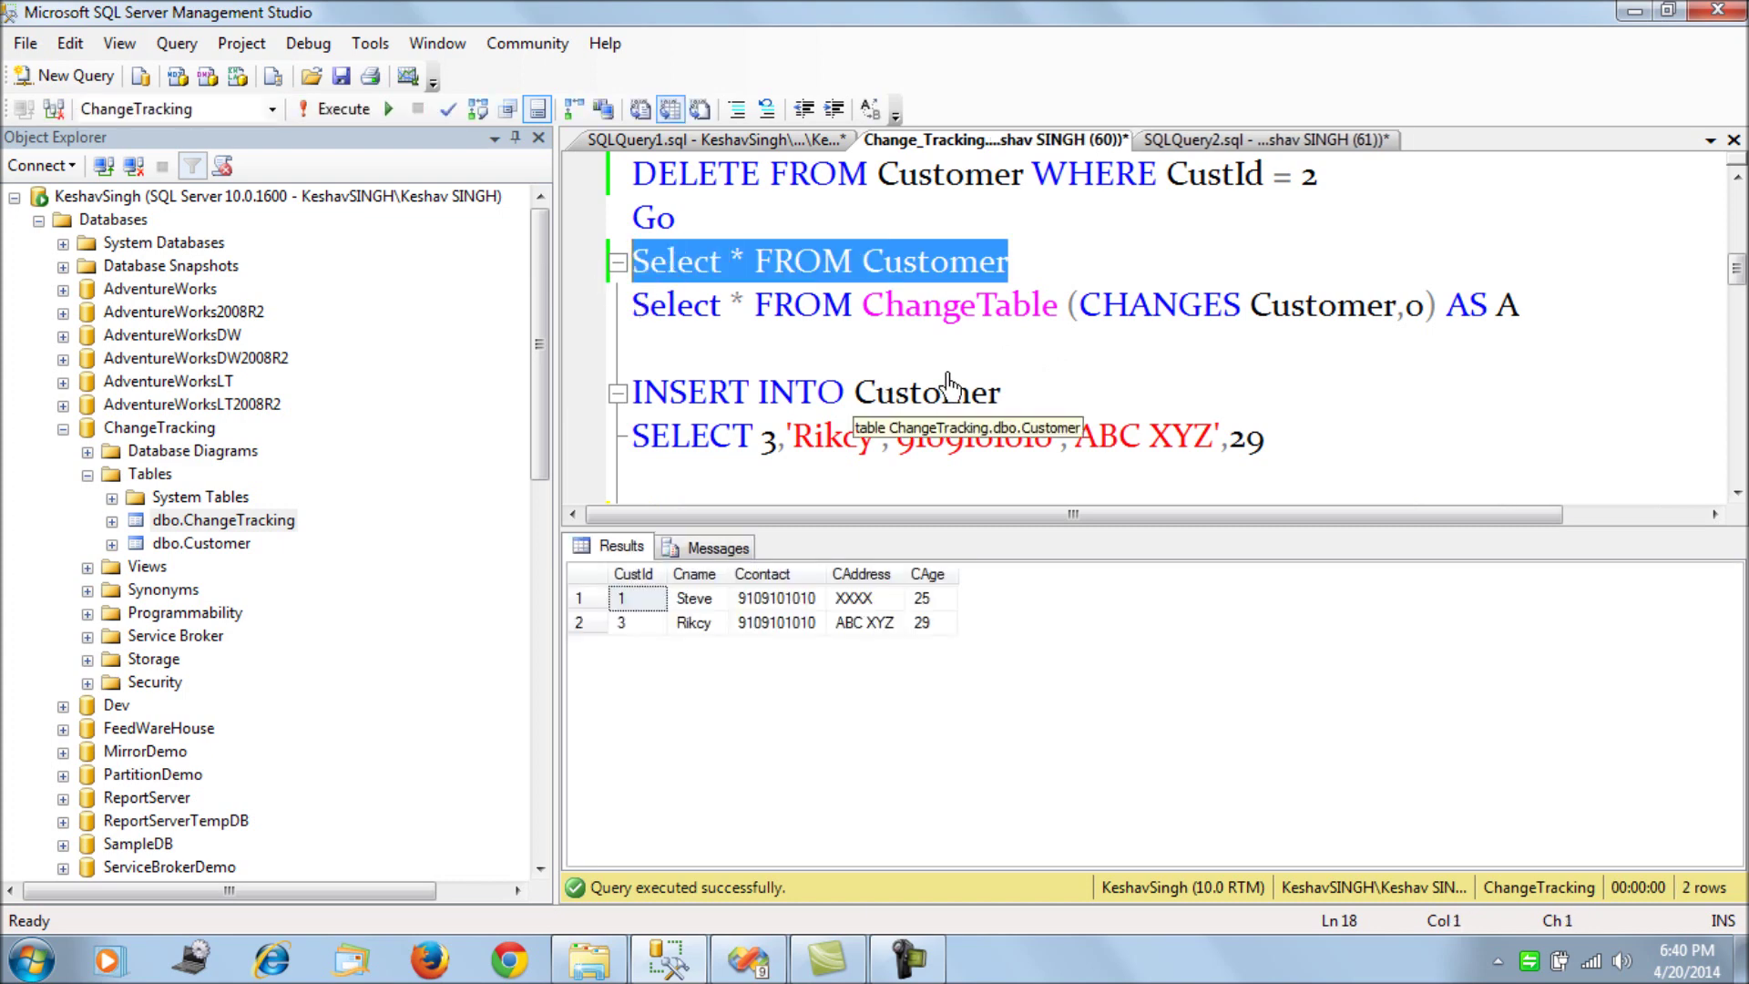
- Switch to Visual Studio, stop the completed debugging session and execute the Change_Tracking_Data_Sync package again
click(749, 959)
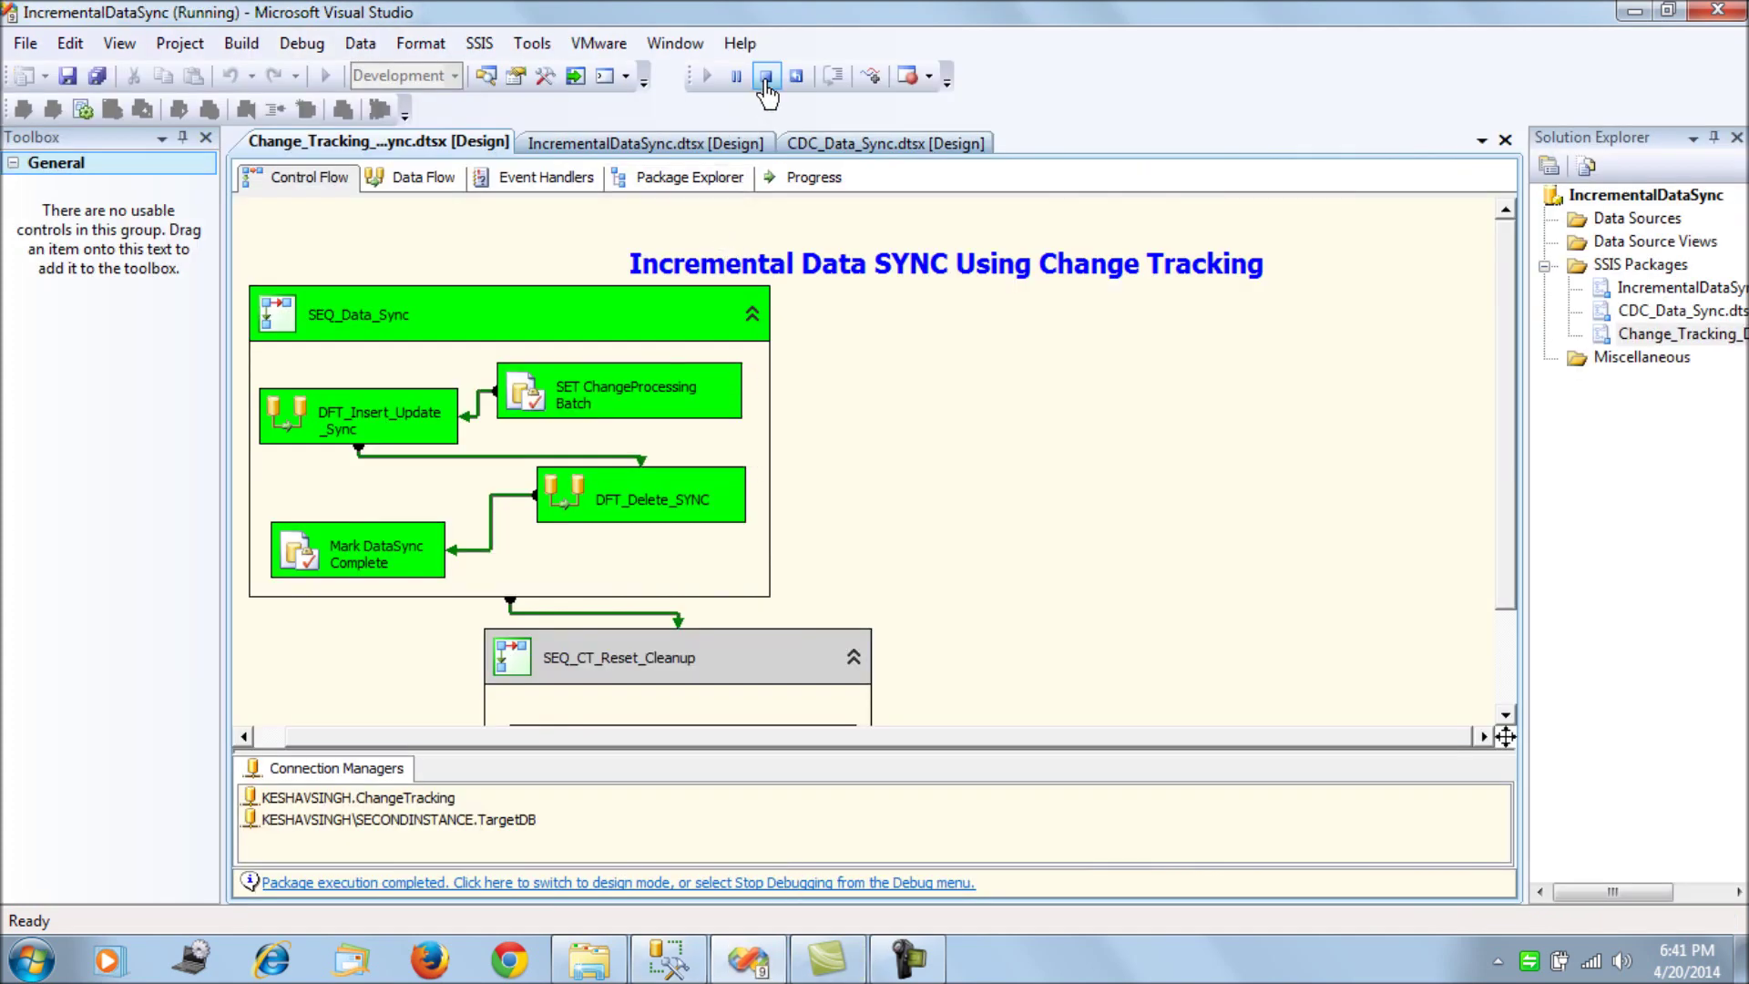
click(766, 77)
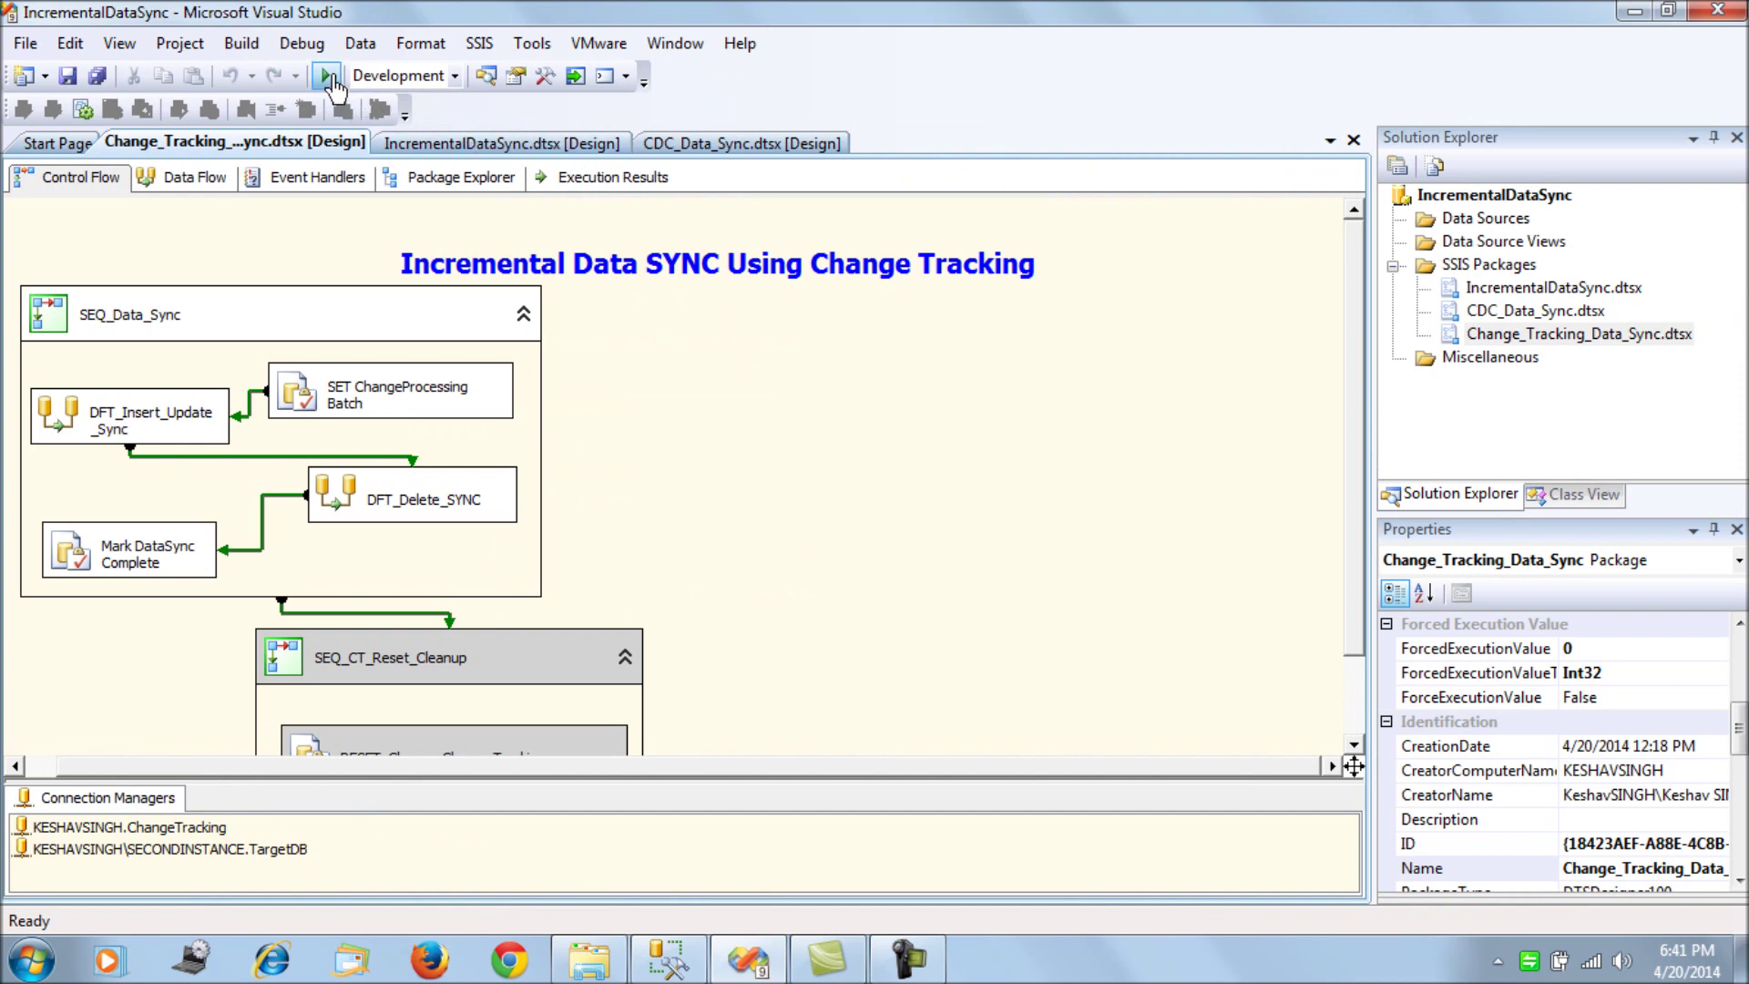
click(326, 76)
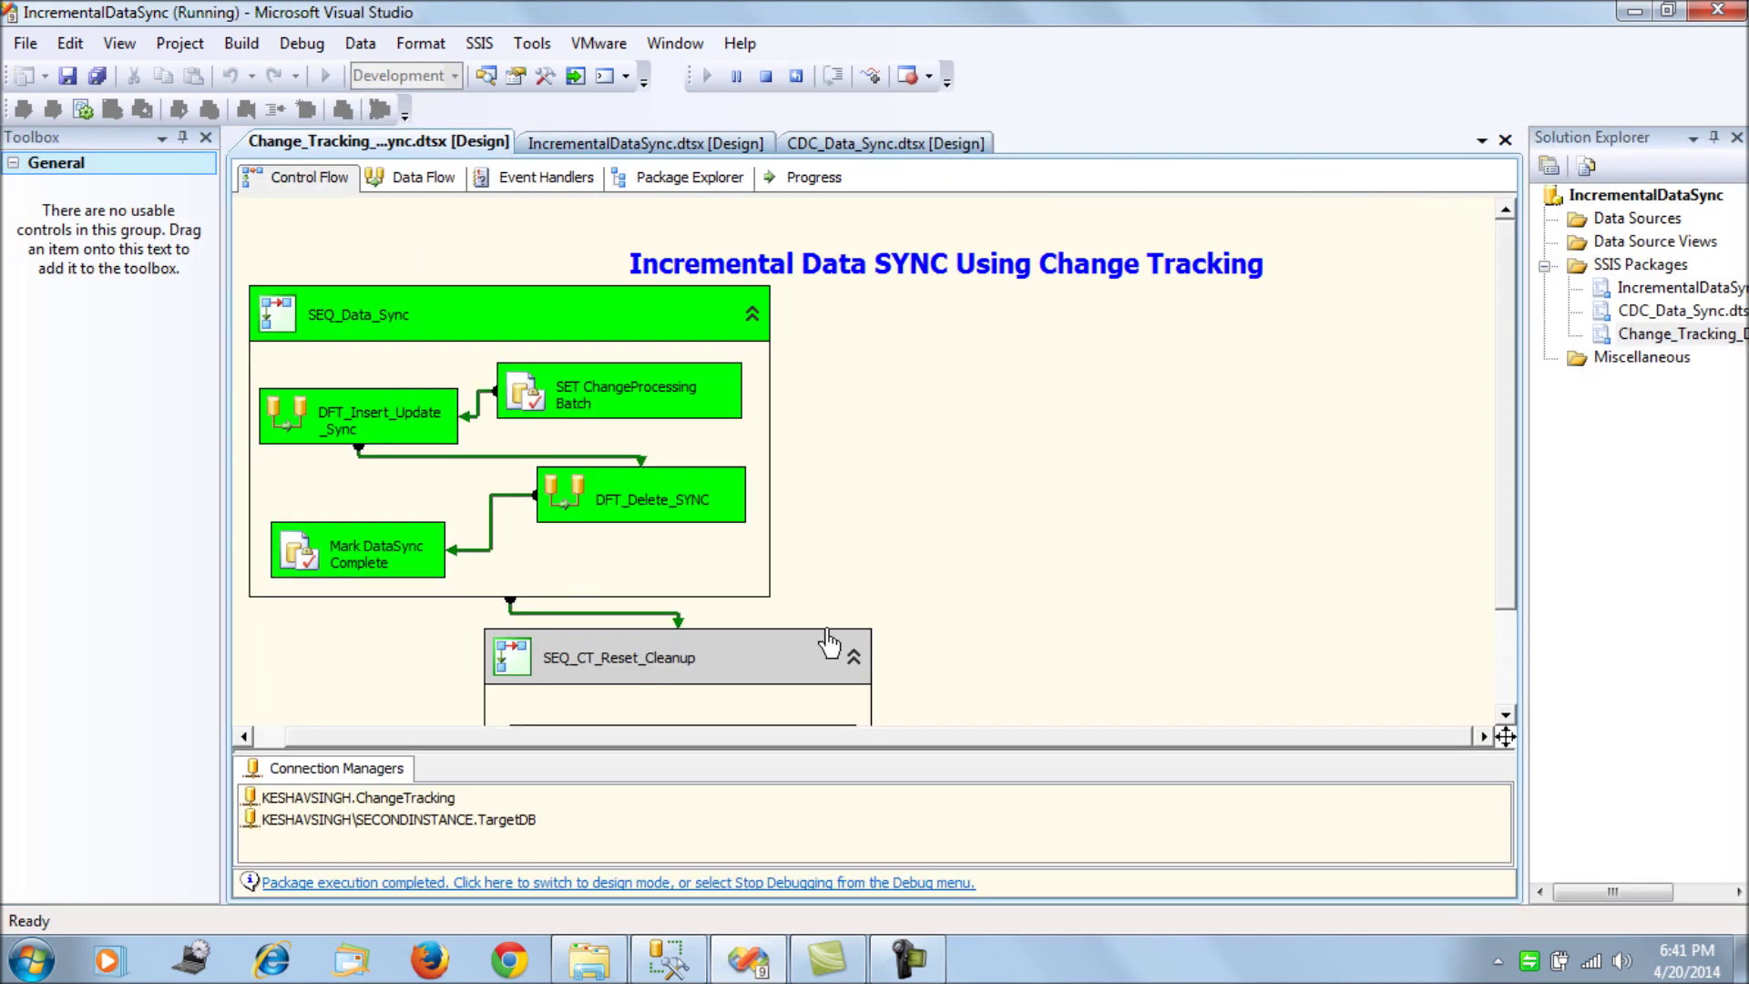
- Switch to SQL Server Management Studio and query all rows of Customer_CT_Target to verify the synced insert and update
click(674, 956)
click(701, 141)
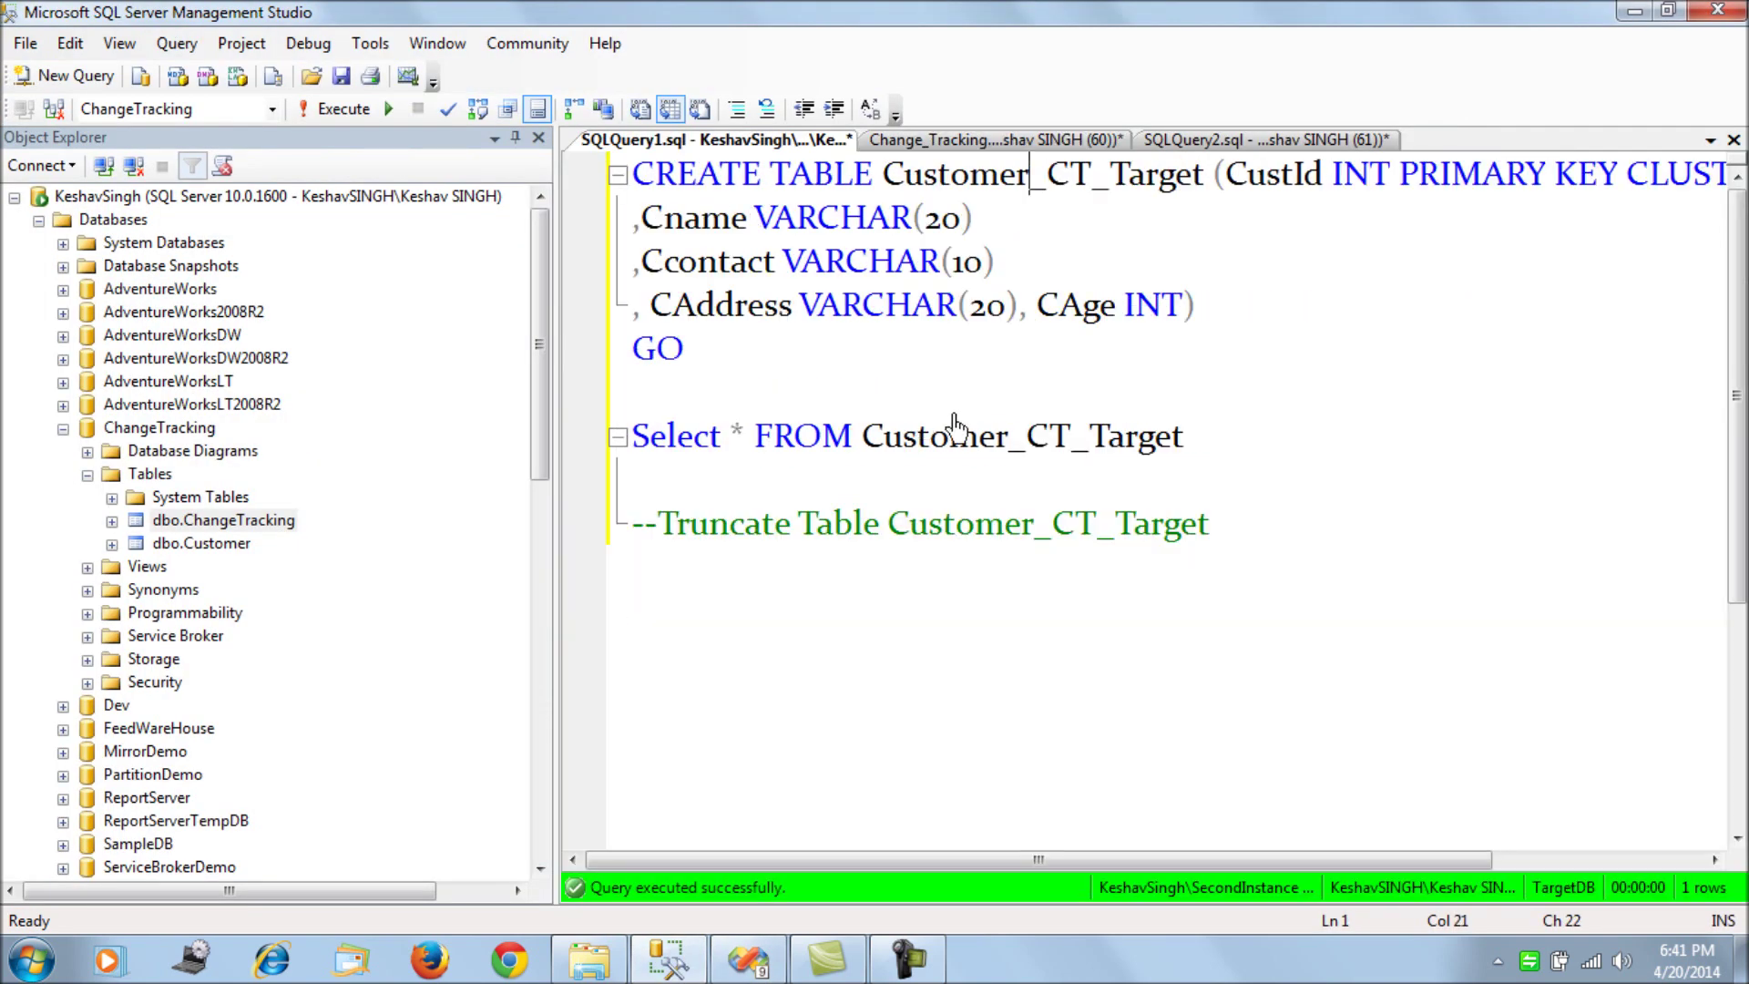
drag(1221, 442, 643, 411)
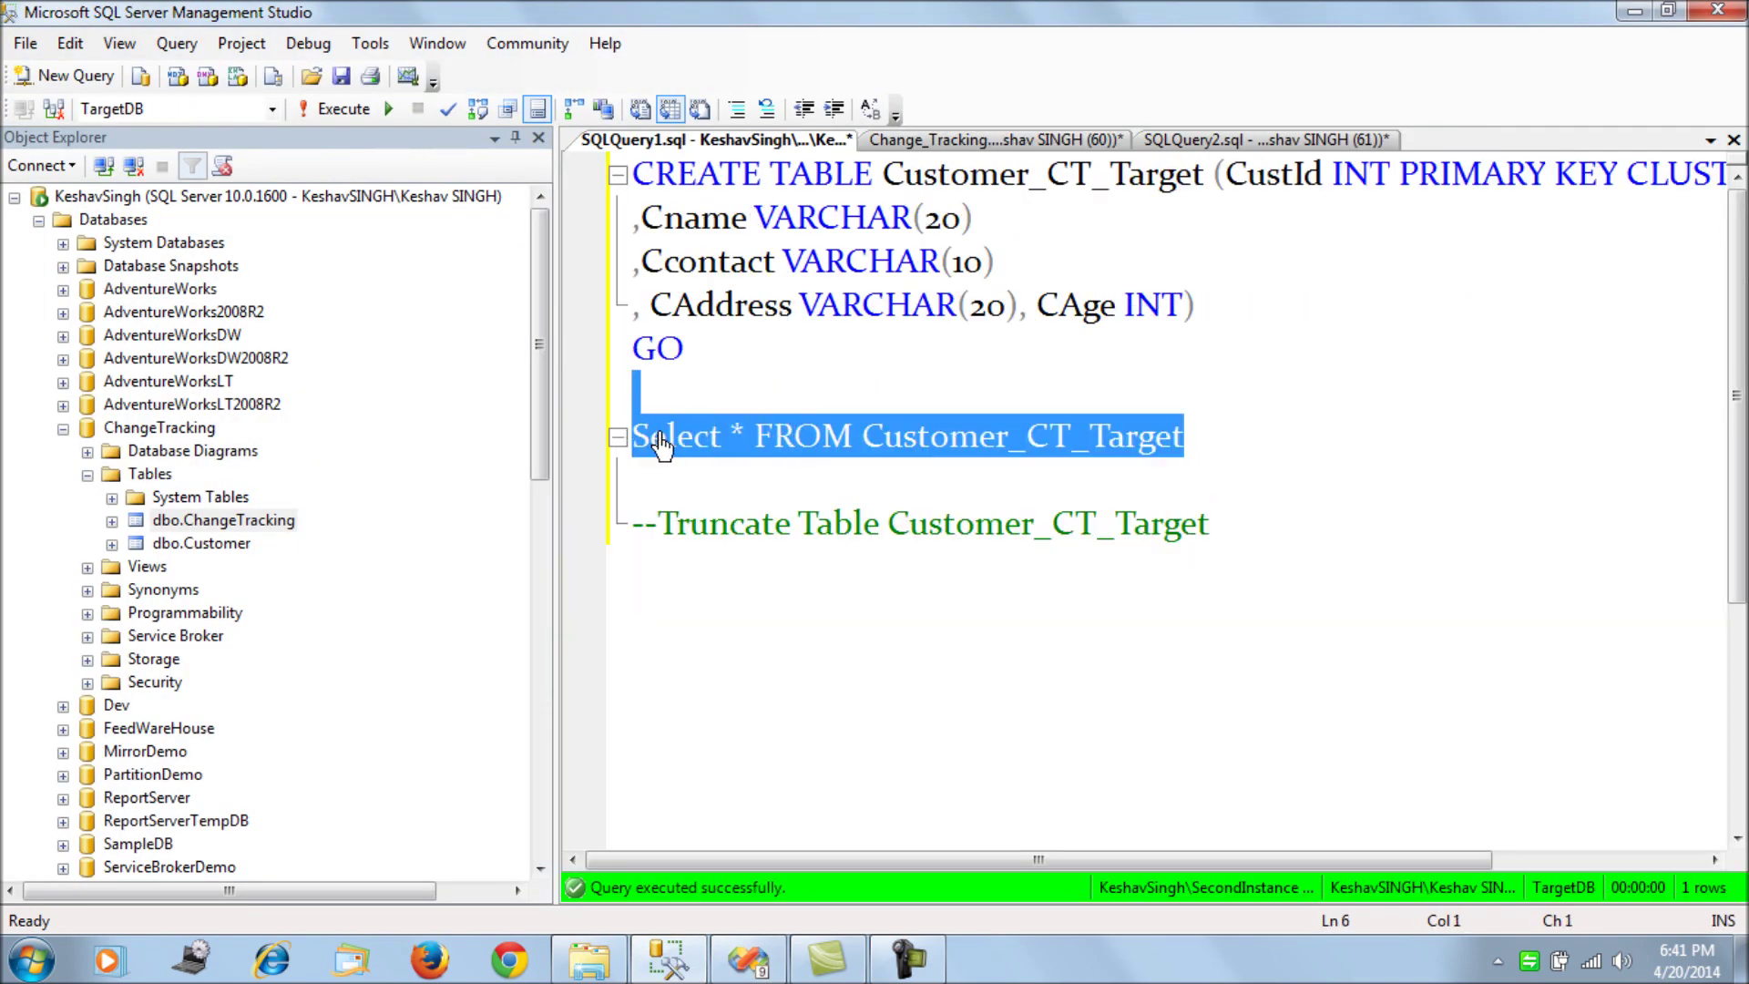
key(F5)
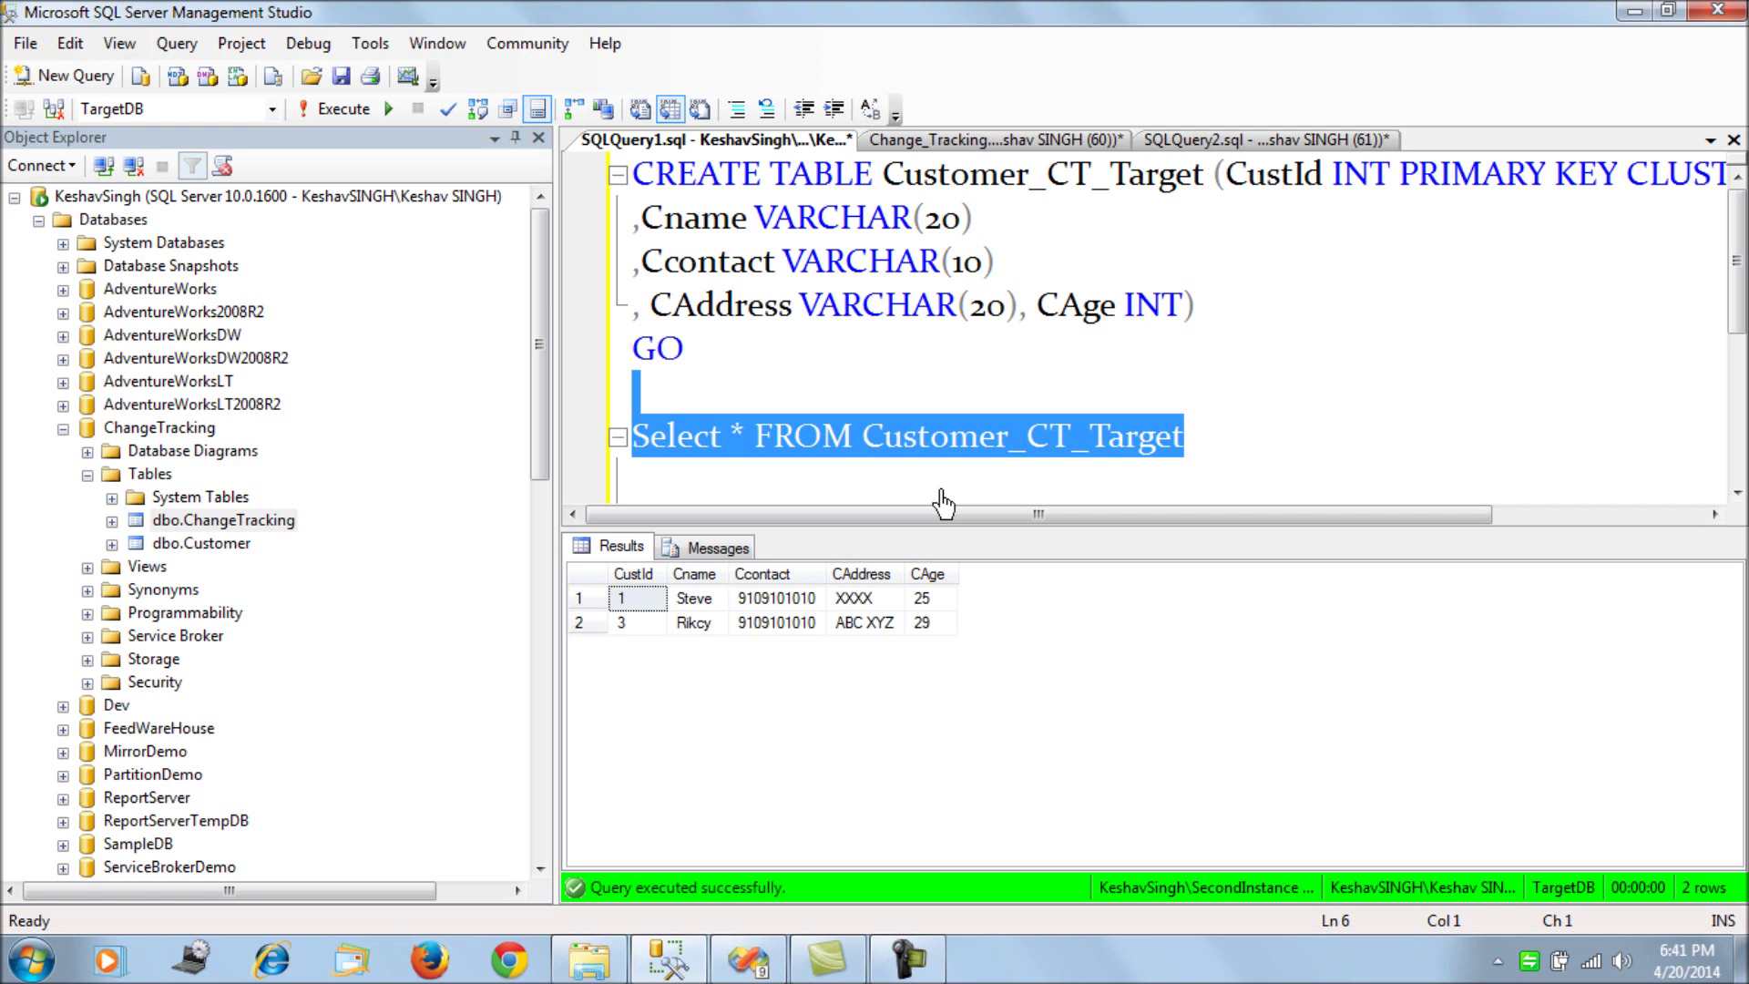
click(995, 141)
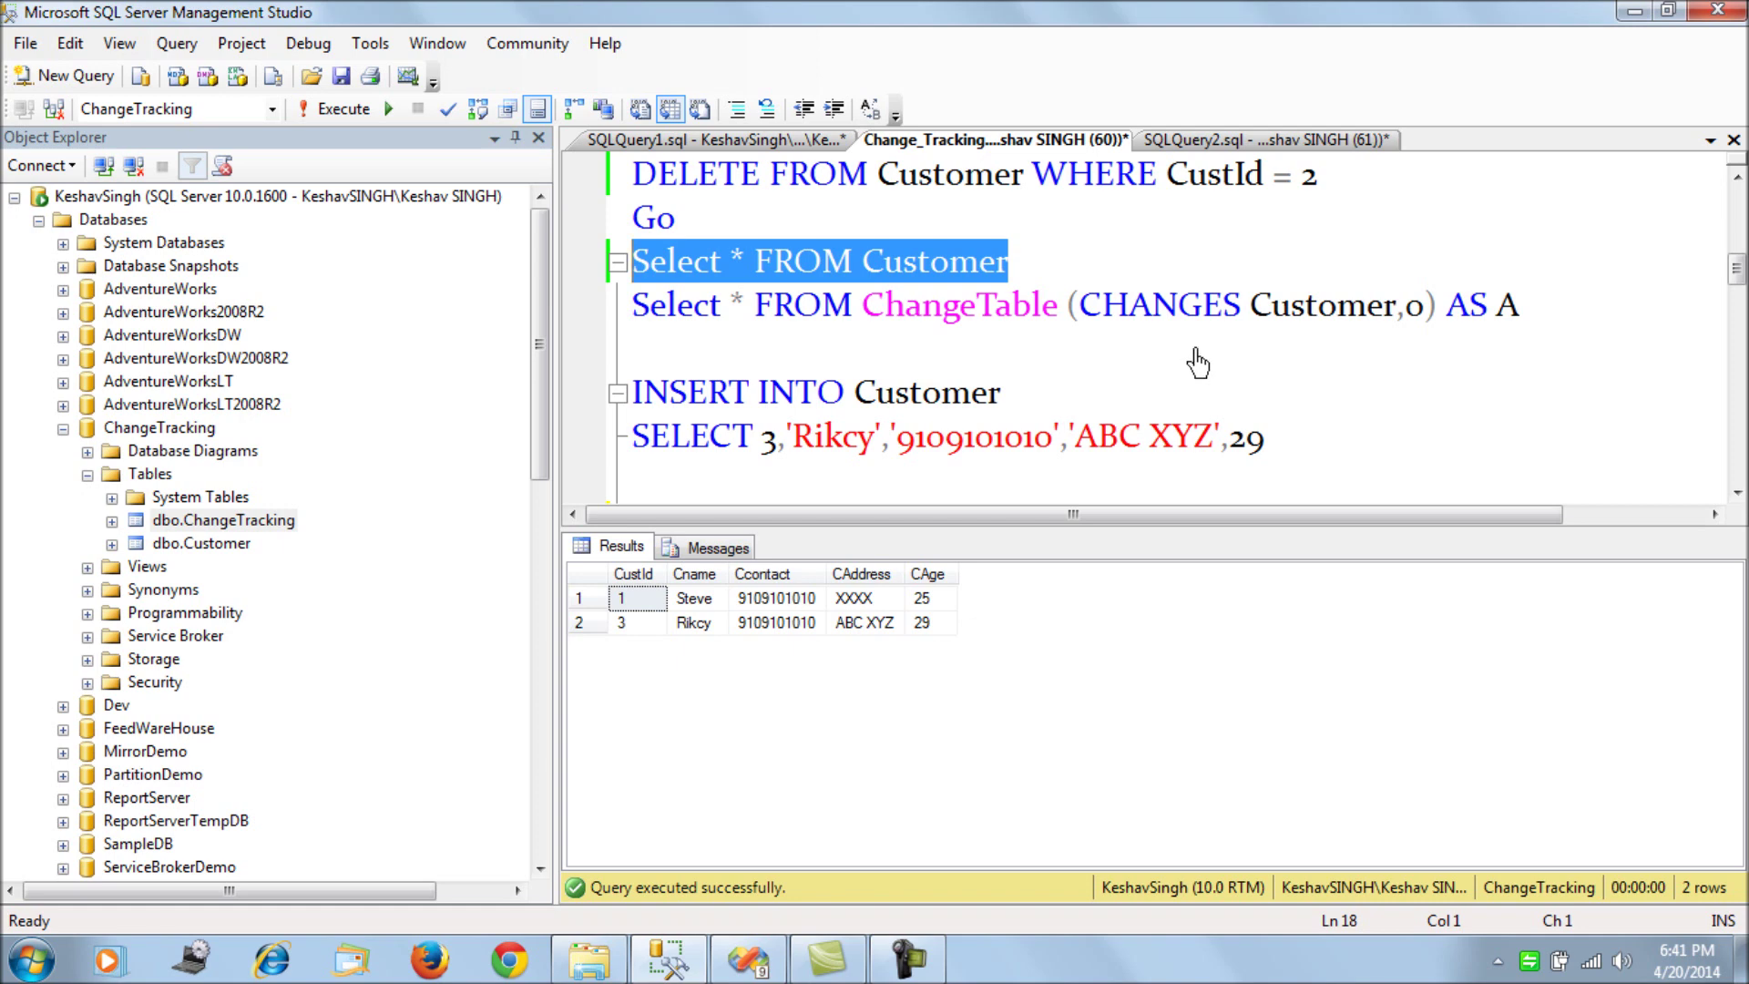
key(ctrl+r)
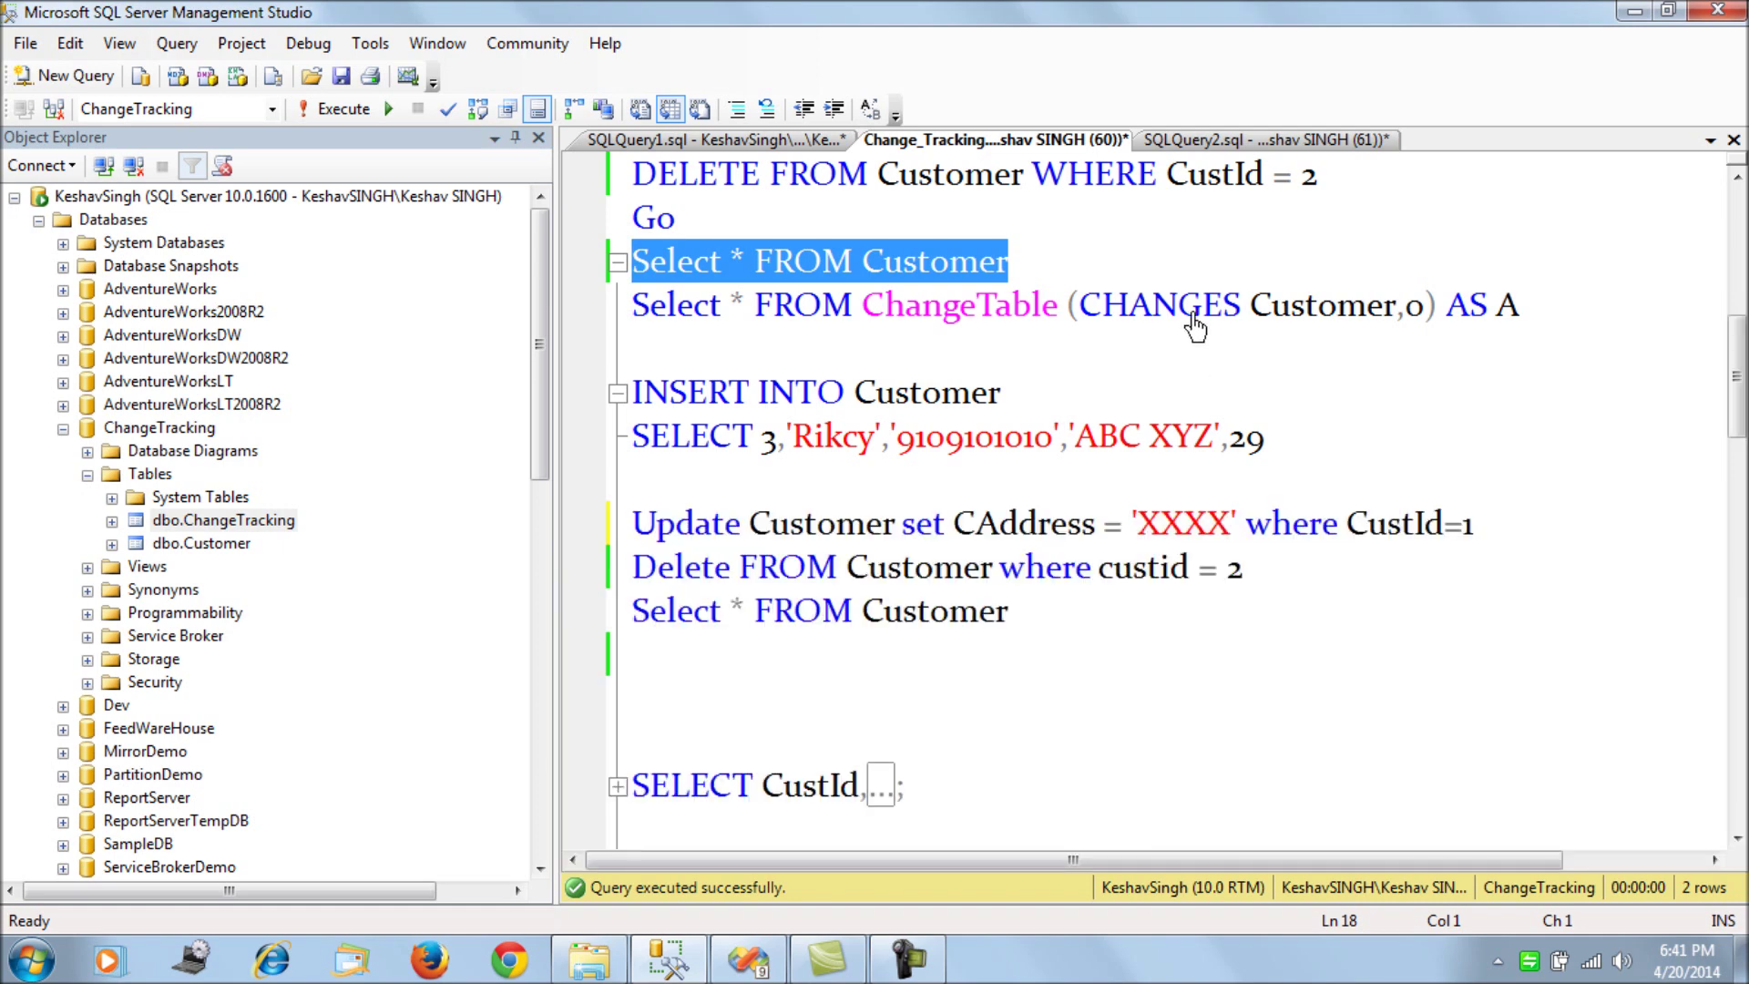
click(1230, 140)
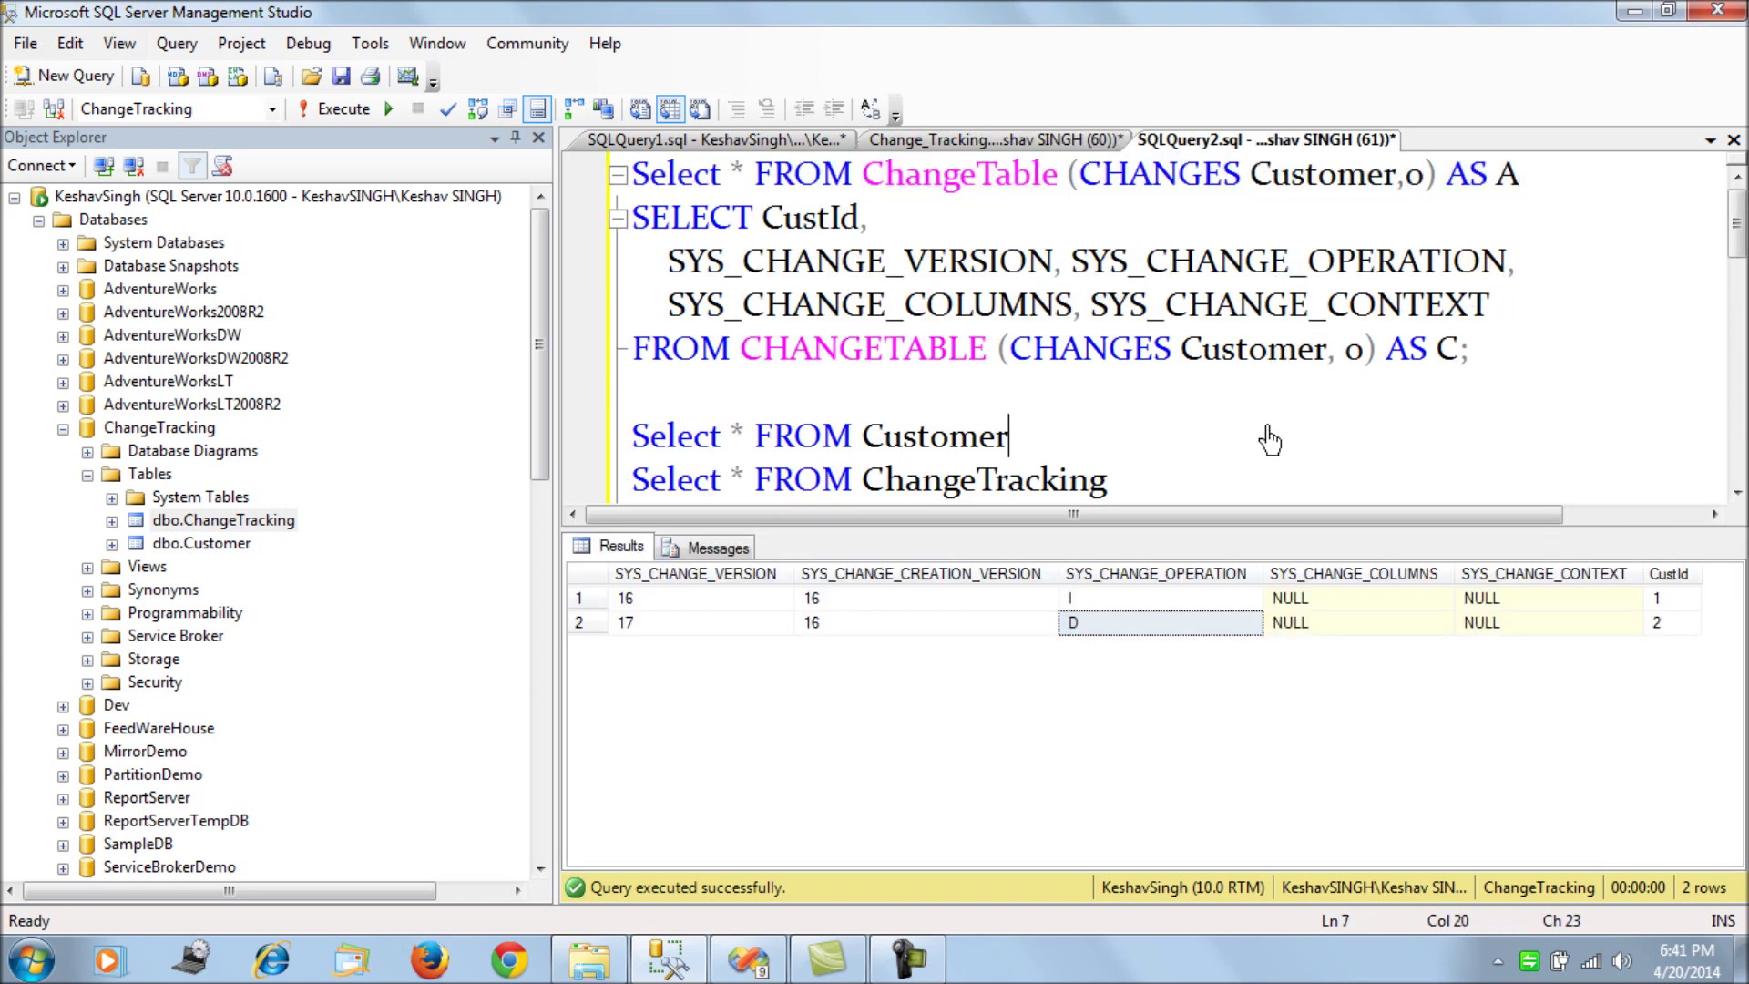
- Switch to Visual Studio and open the SQL statement of the SET ChangeProcessing Batch task to examine its usp_Sync_ChangeTracking call
click(749, 958)
click(765, 76)
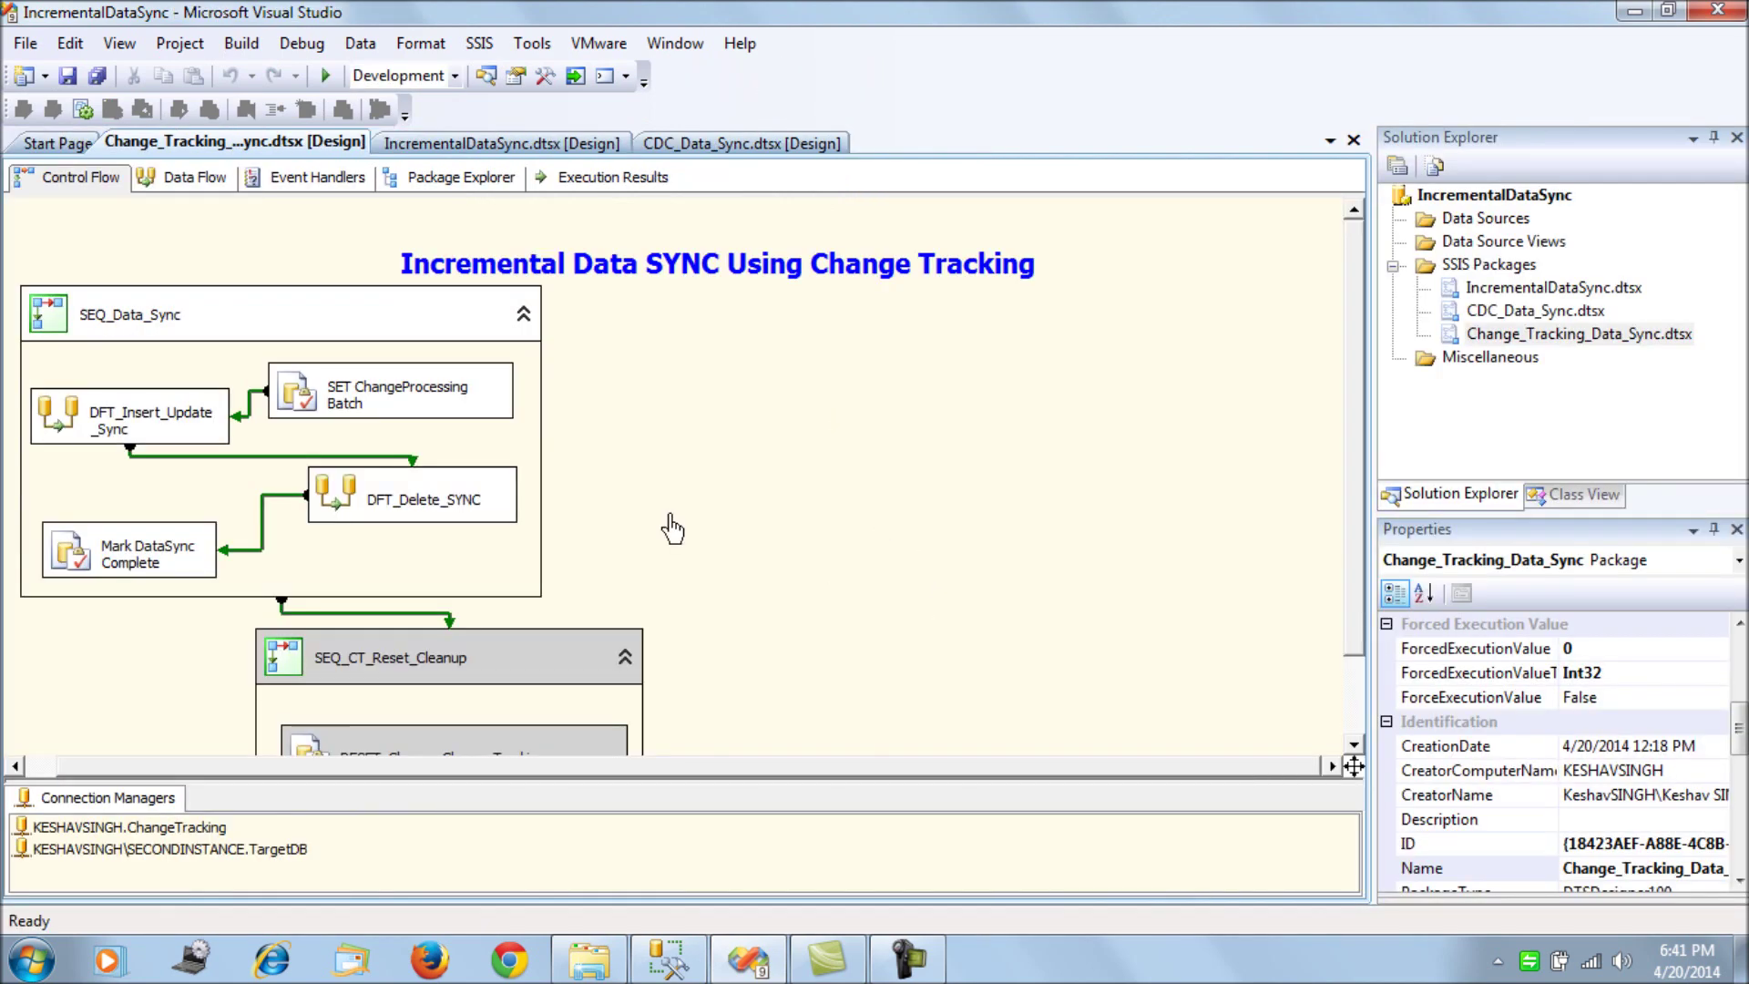
double_click(424, 404)
click(1141, 545)
click(1166, 521)
click(1310, 520)
drag(893, 314, 554, 324)
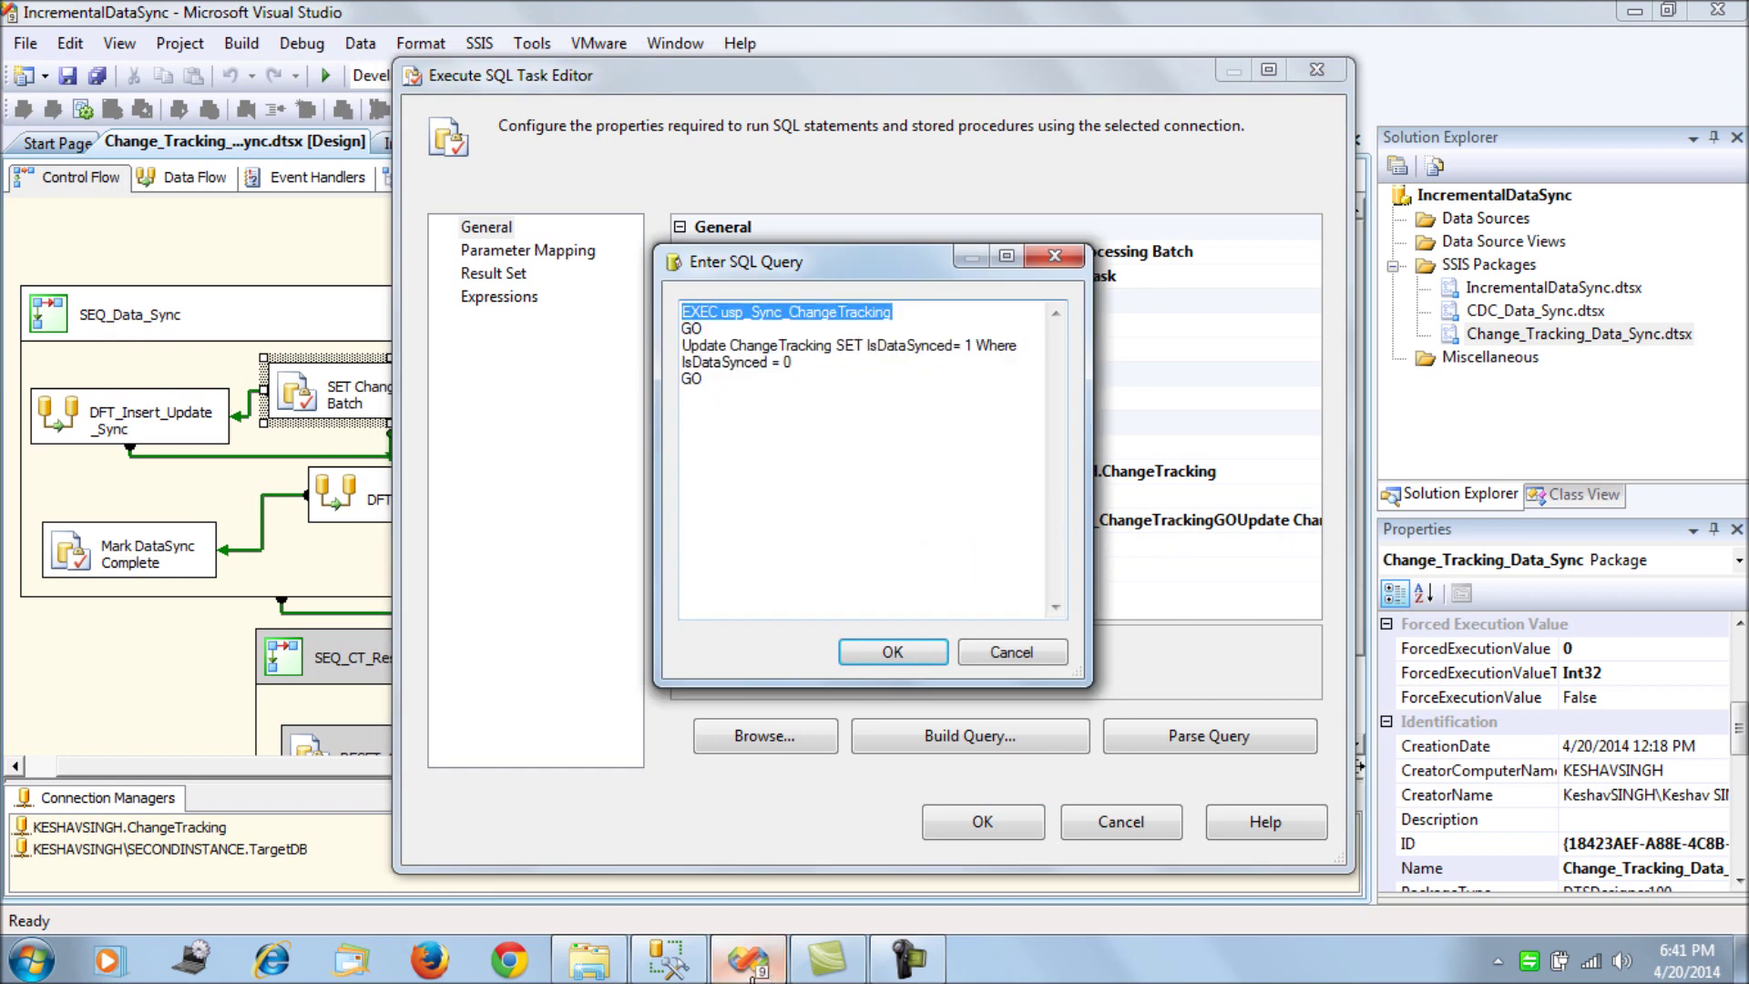
- Switch to SQL Server Management Studio and examine the ChangeTracking table definition in the Change_Tracking script, including CustId, SYS_CHANGE_VERSION and IsDataSynced
click(669, 958)
click(1041, 144)
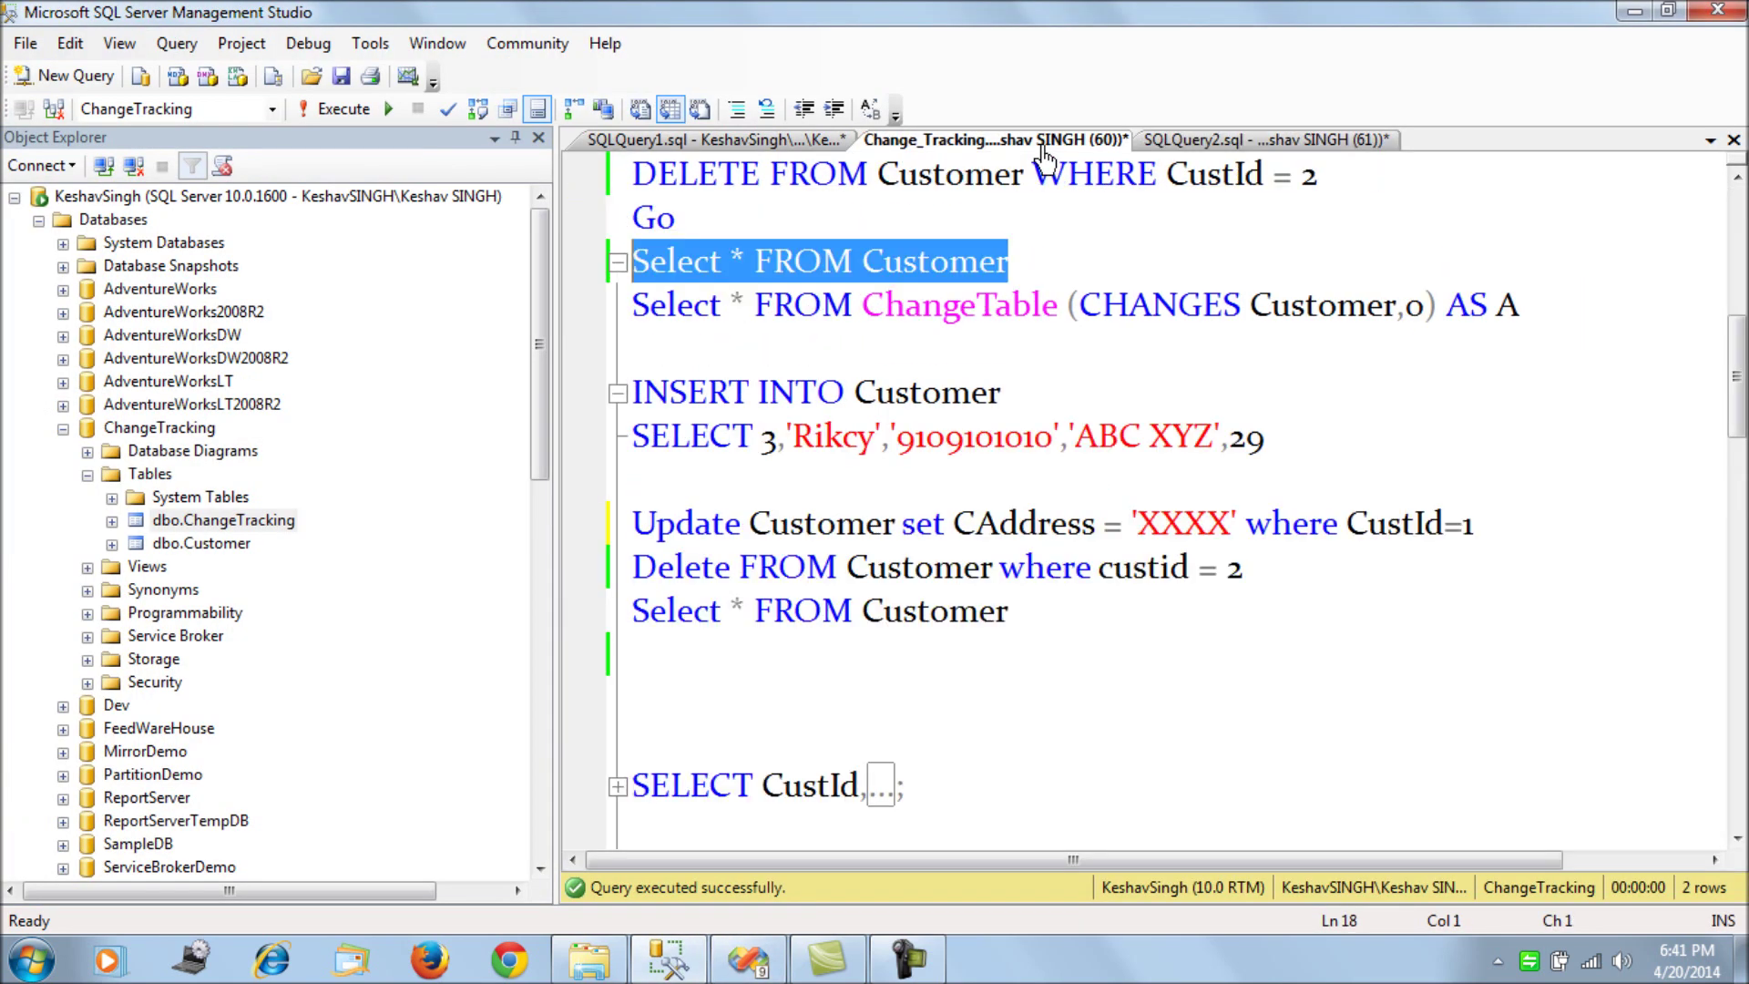
scroll(1034, 488, down, 5)
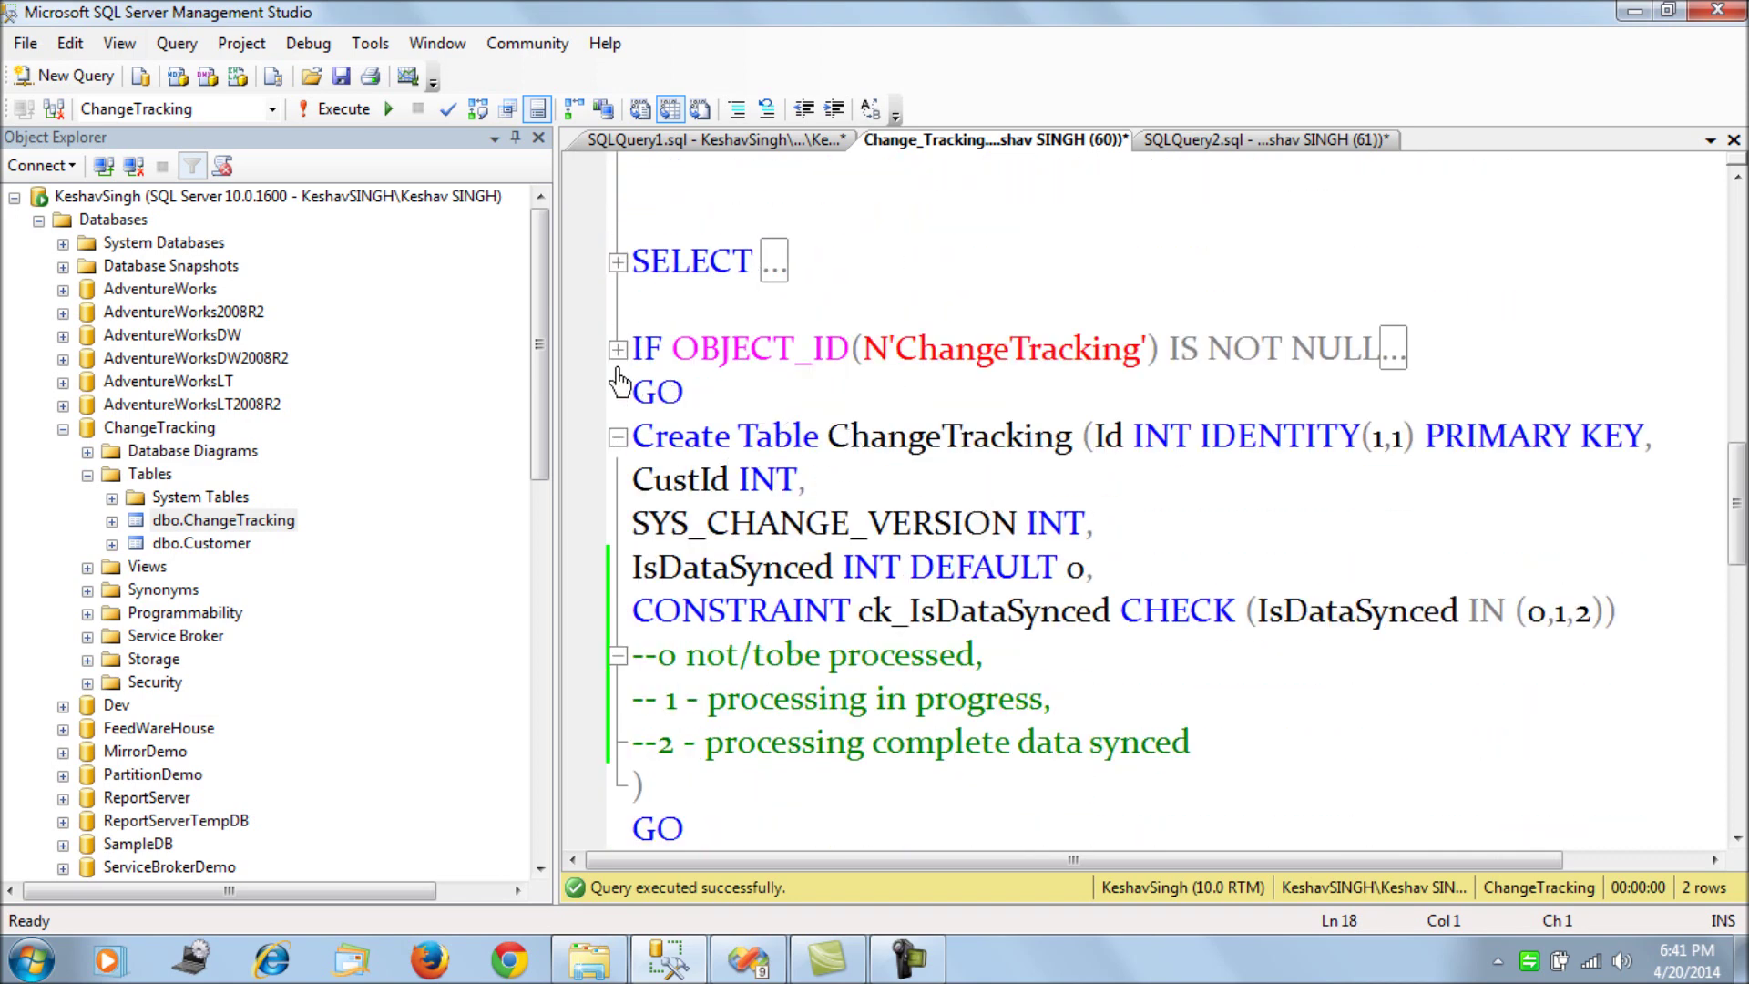
click(619, 352)
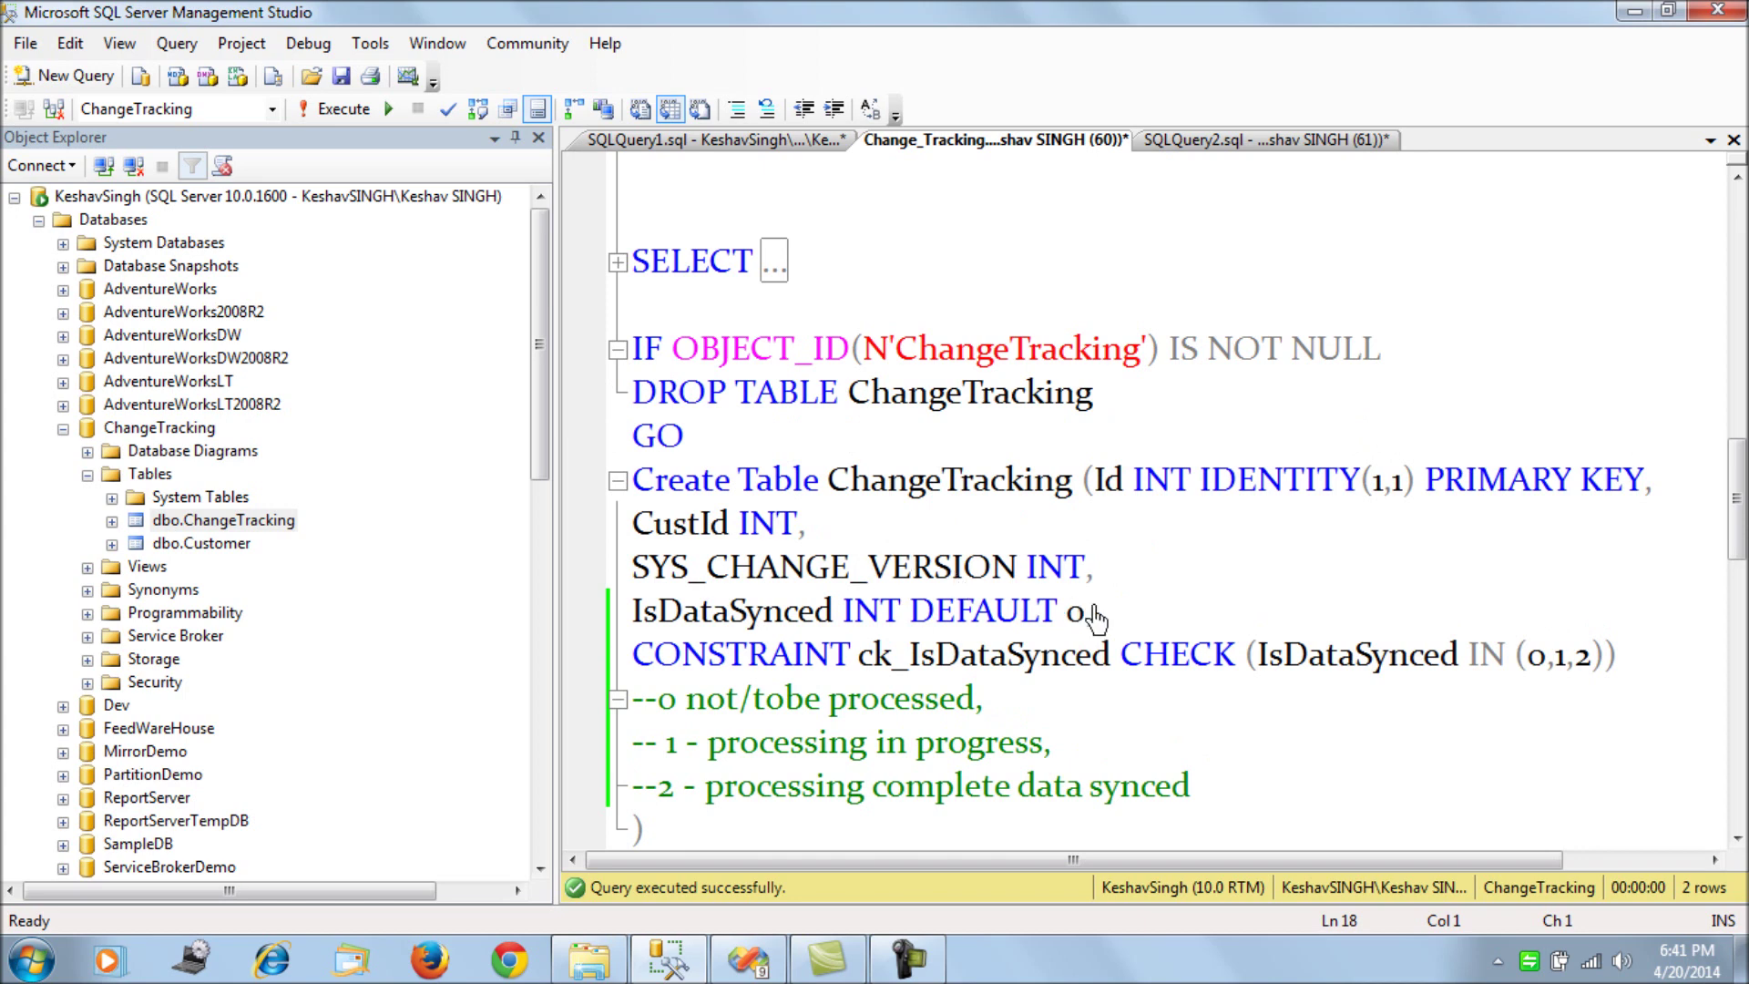
scroll(981, 637, down, 1)
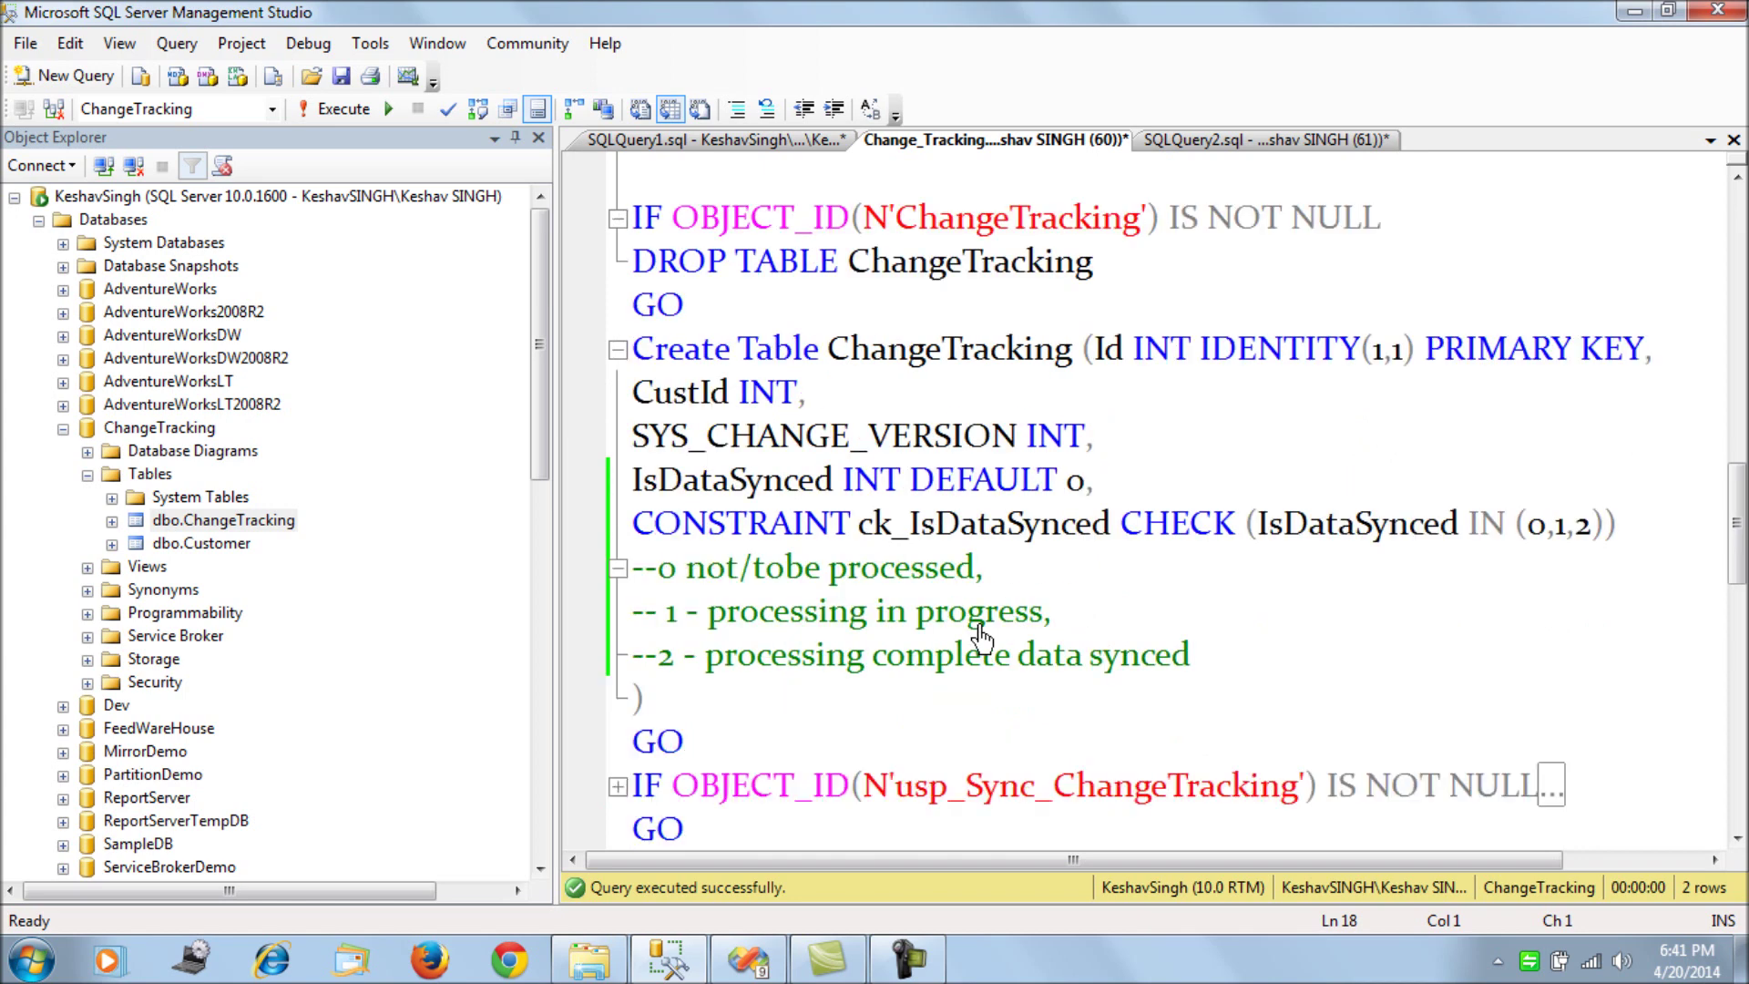
double_click(972, 356)
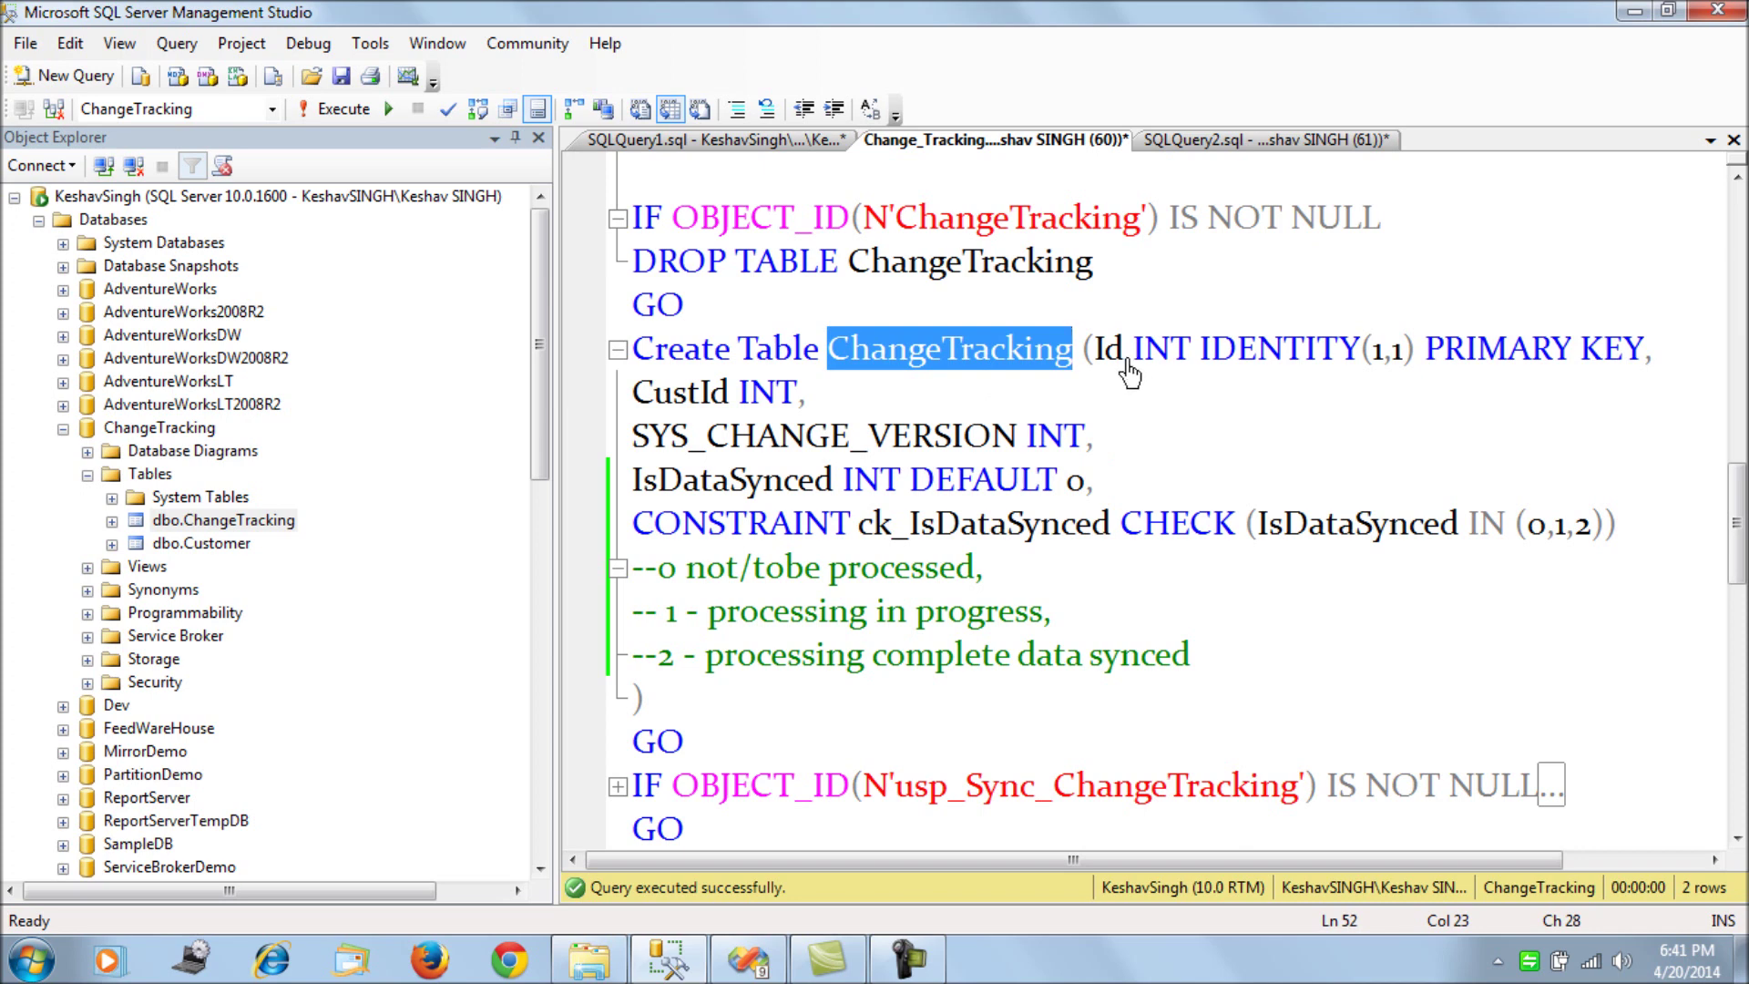
double_click(681, 394)
click(803, 438)
double_click(797, 439)
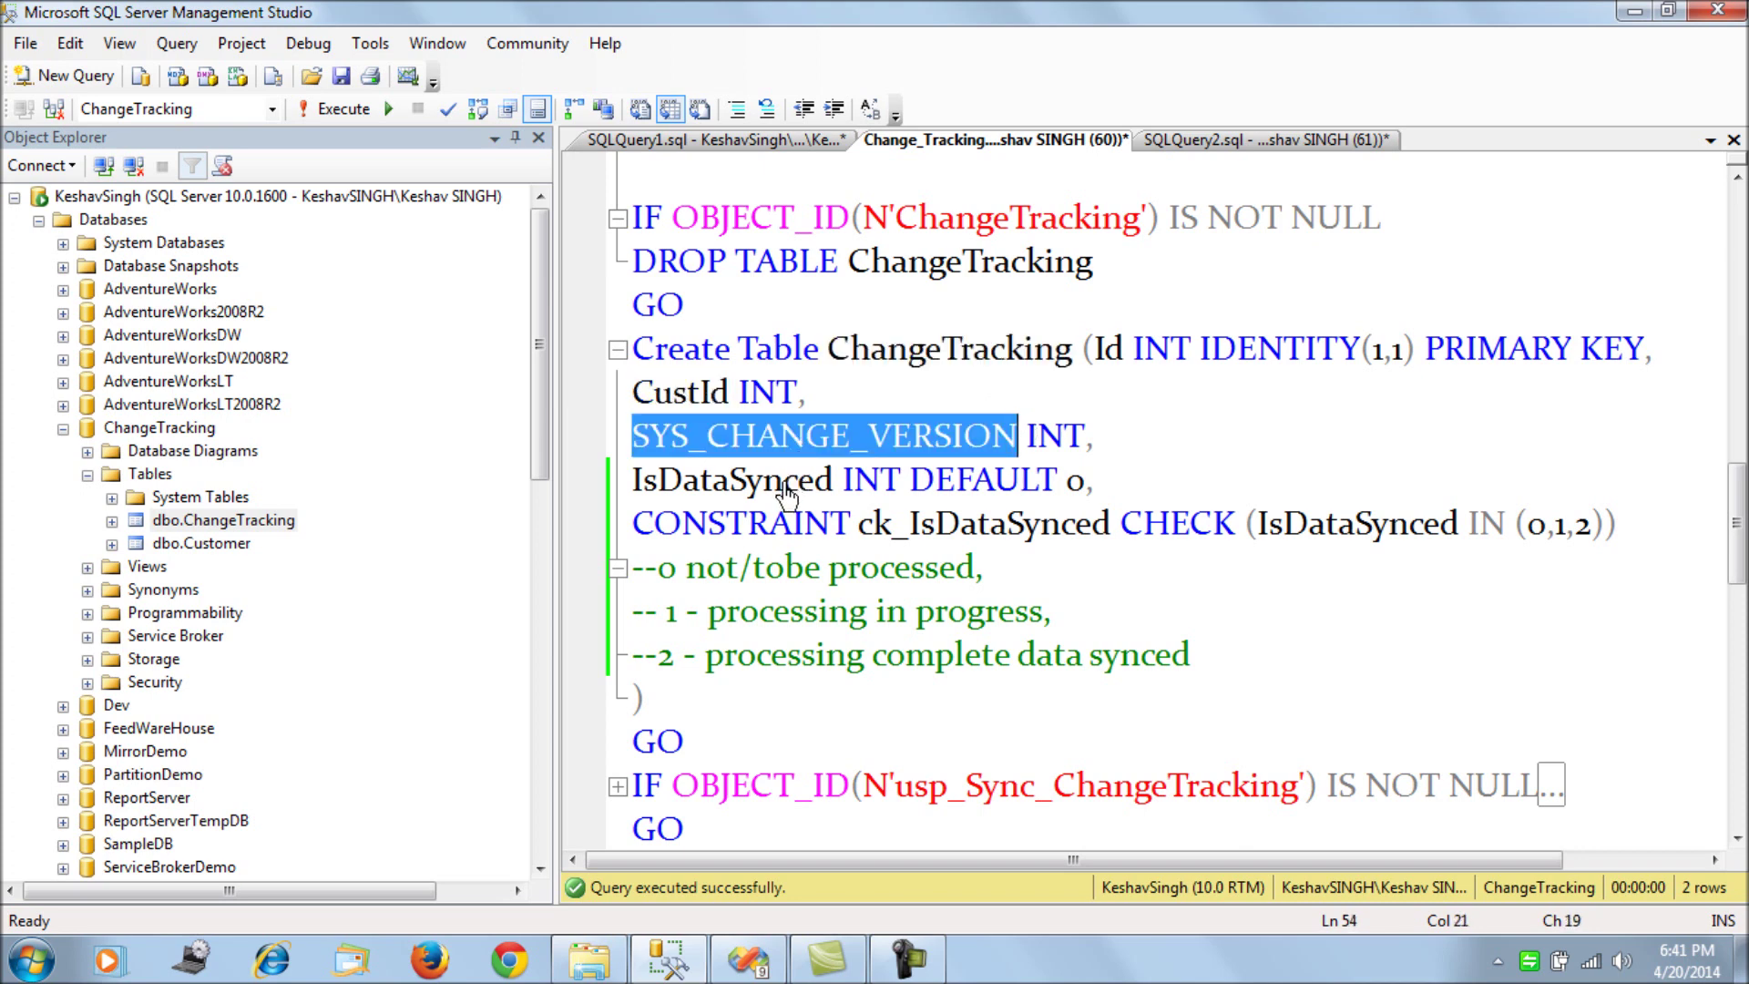
double_click(788, 496)
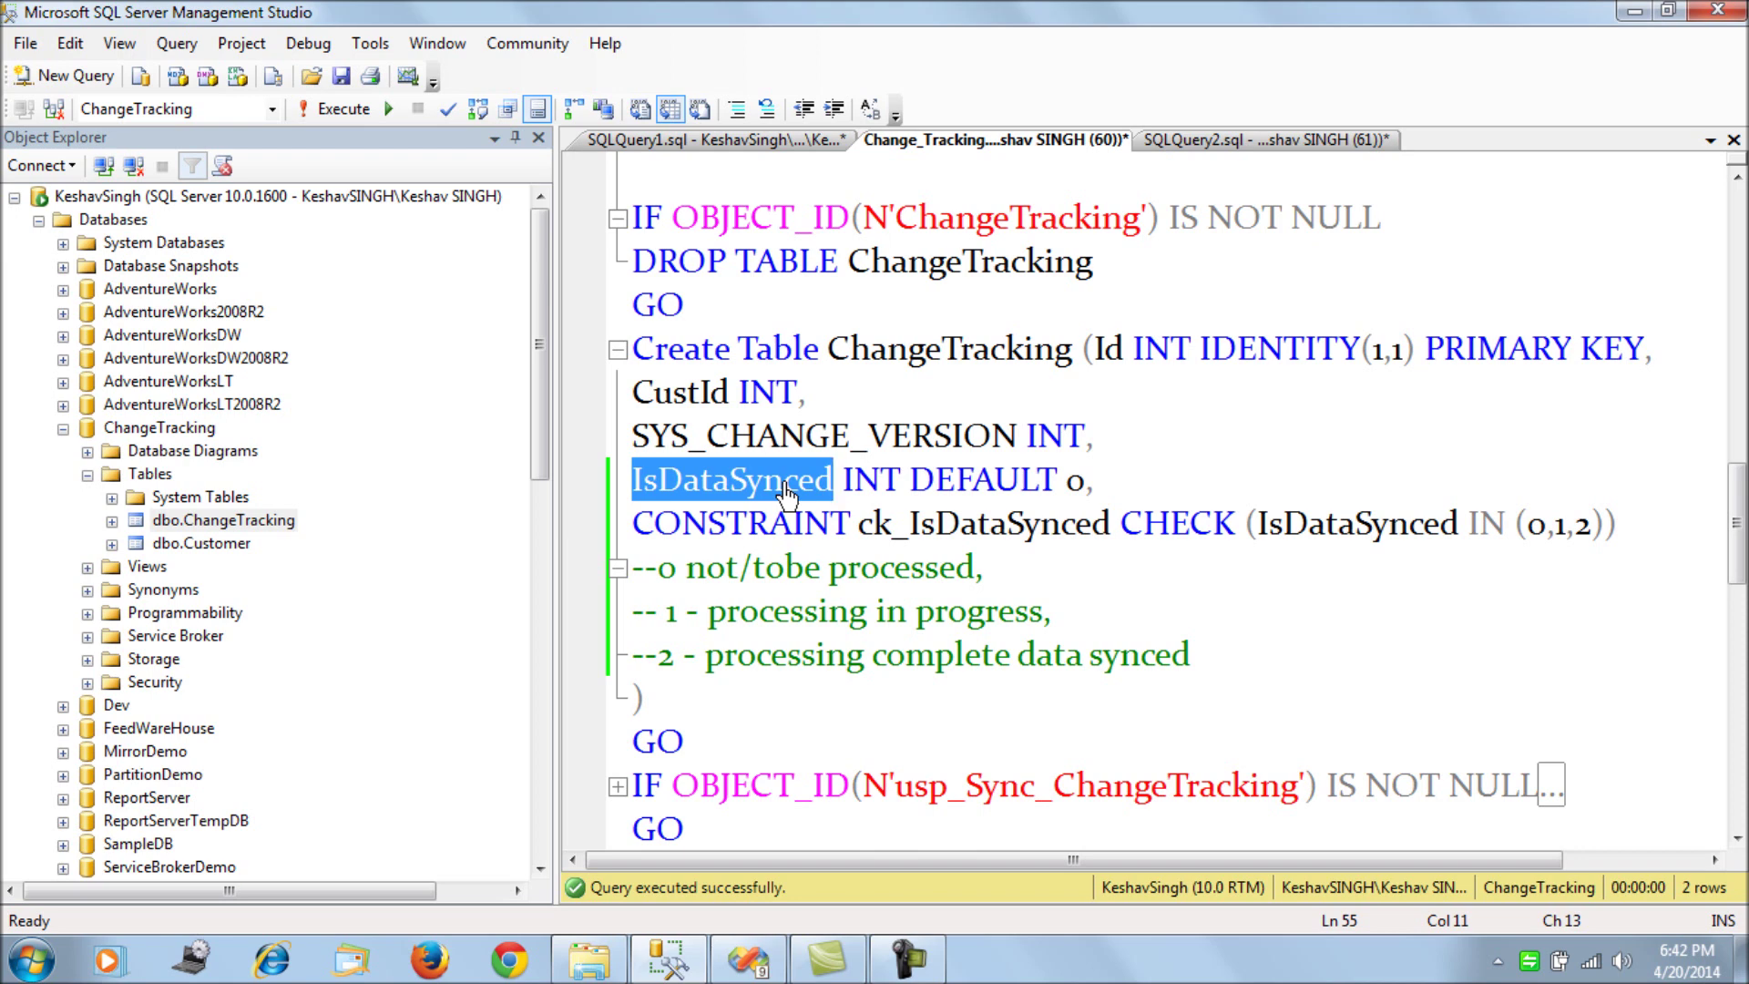
- Query all rows of the ChangeTracking table in SQLQuery2 and review the CustId, SYS_CHANGE_VERSION and IsDataSynced columns
click(1212, 144)
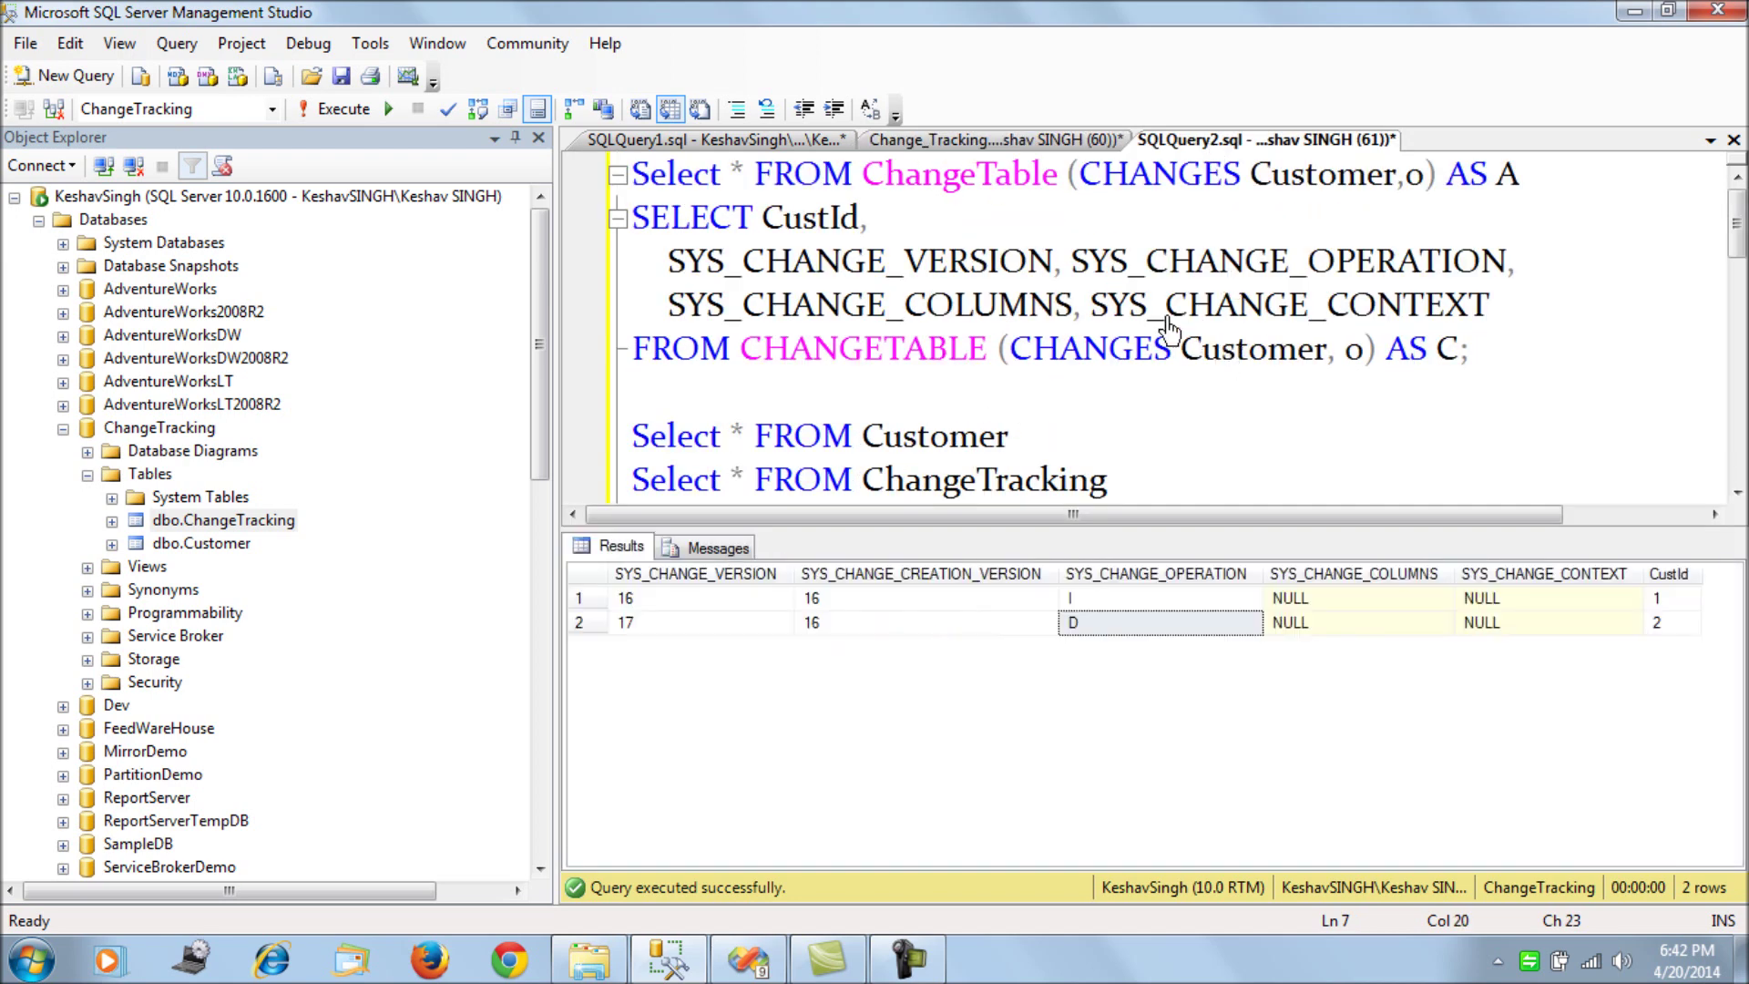
drag(1155, 489, 628, 481)
key(F5)
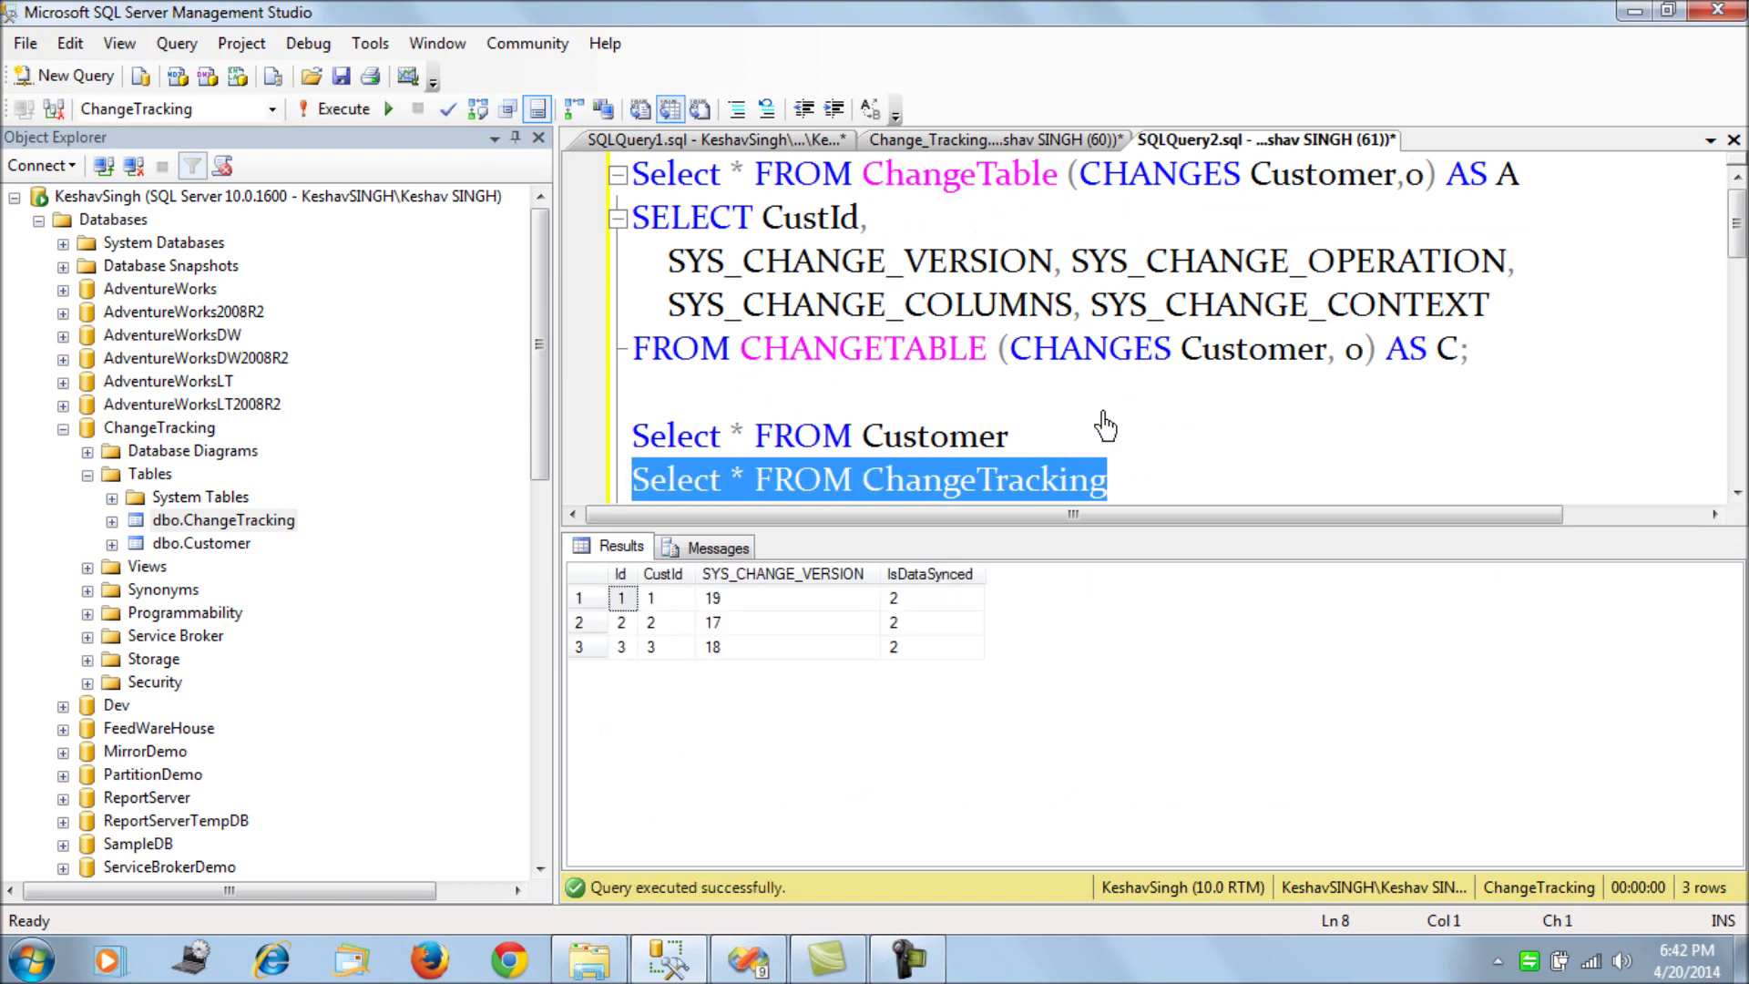
click(675, 575)
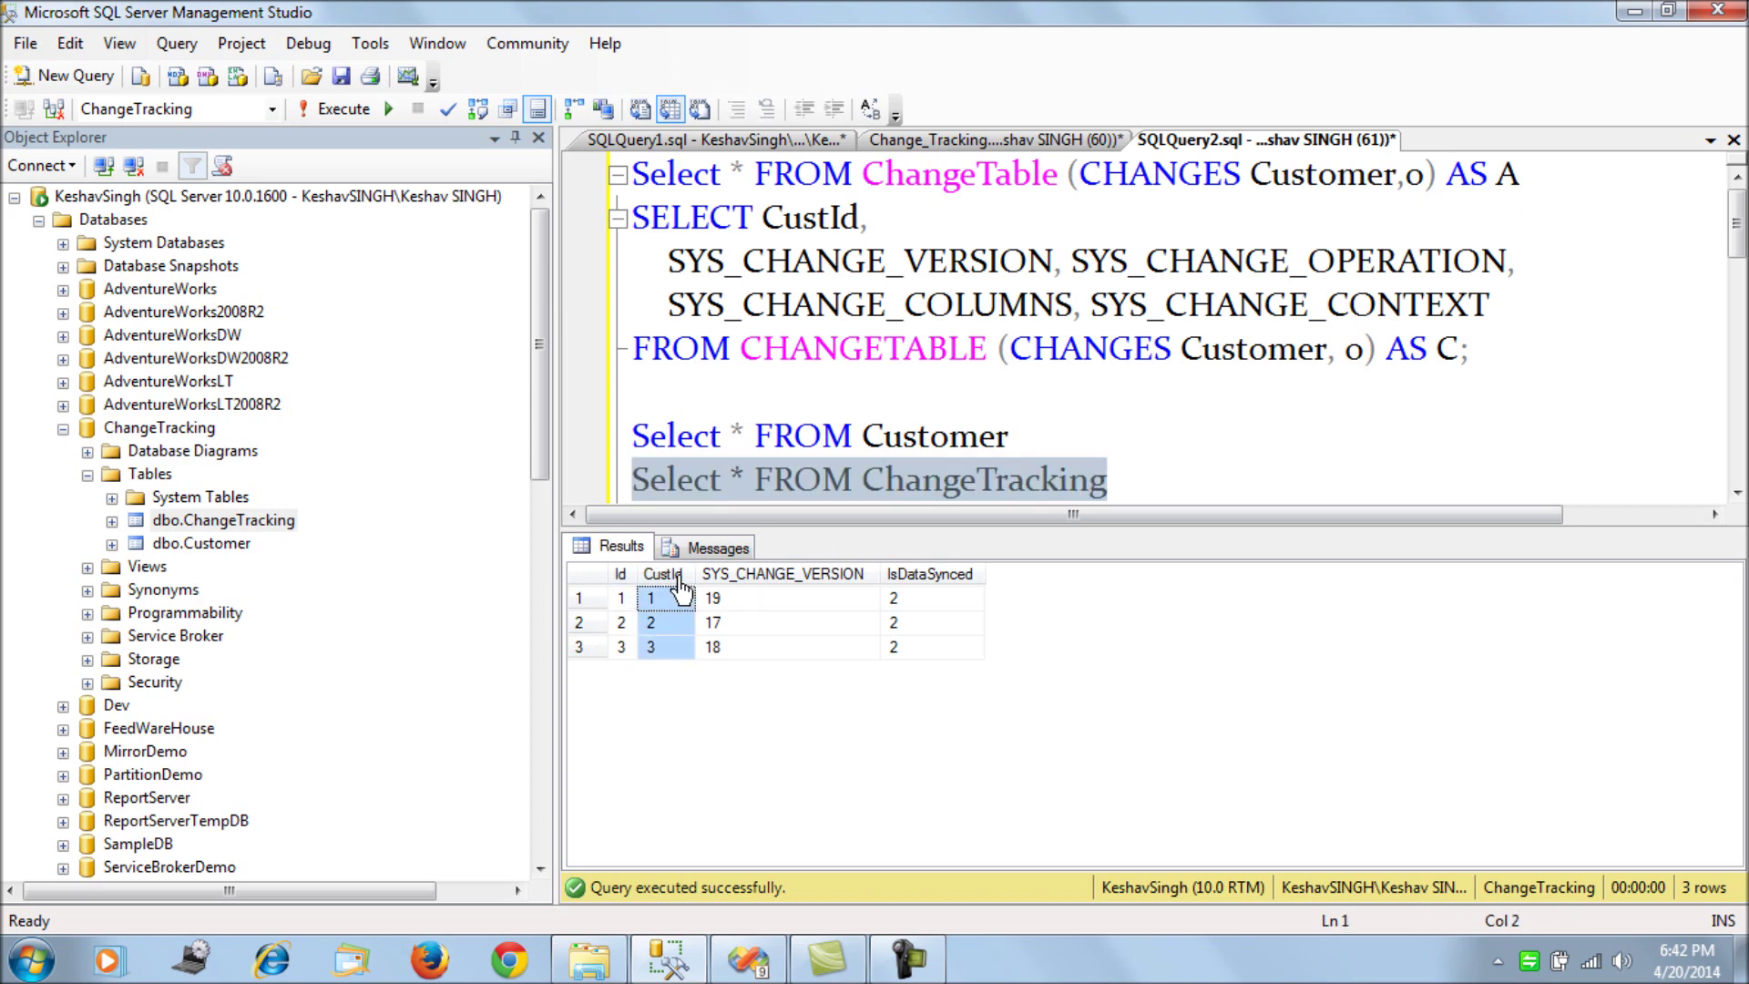
click(747, 578)
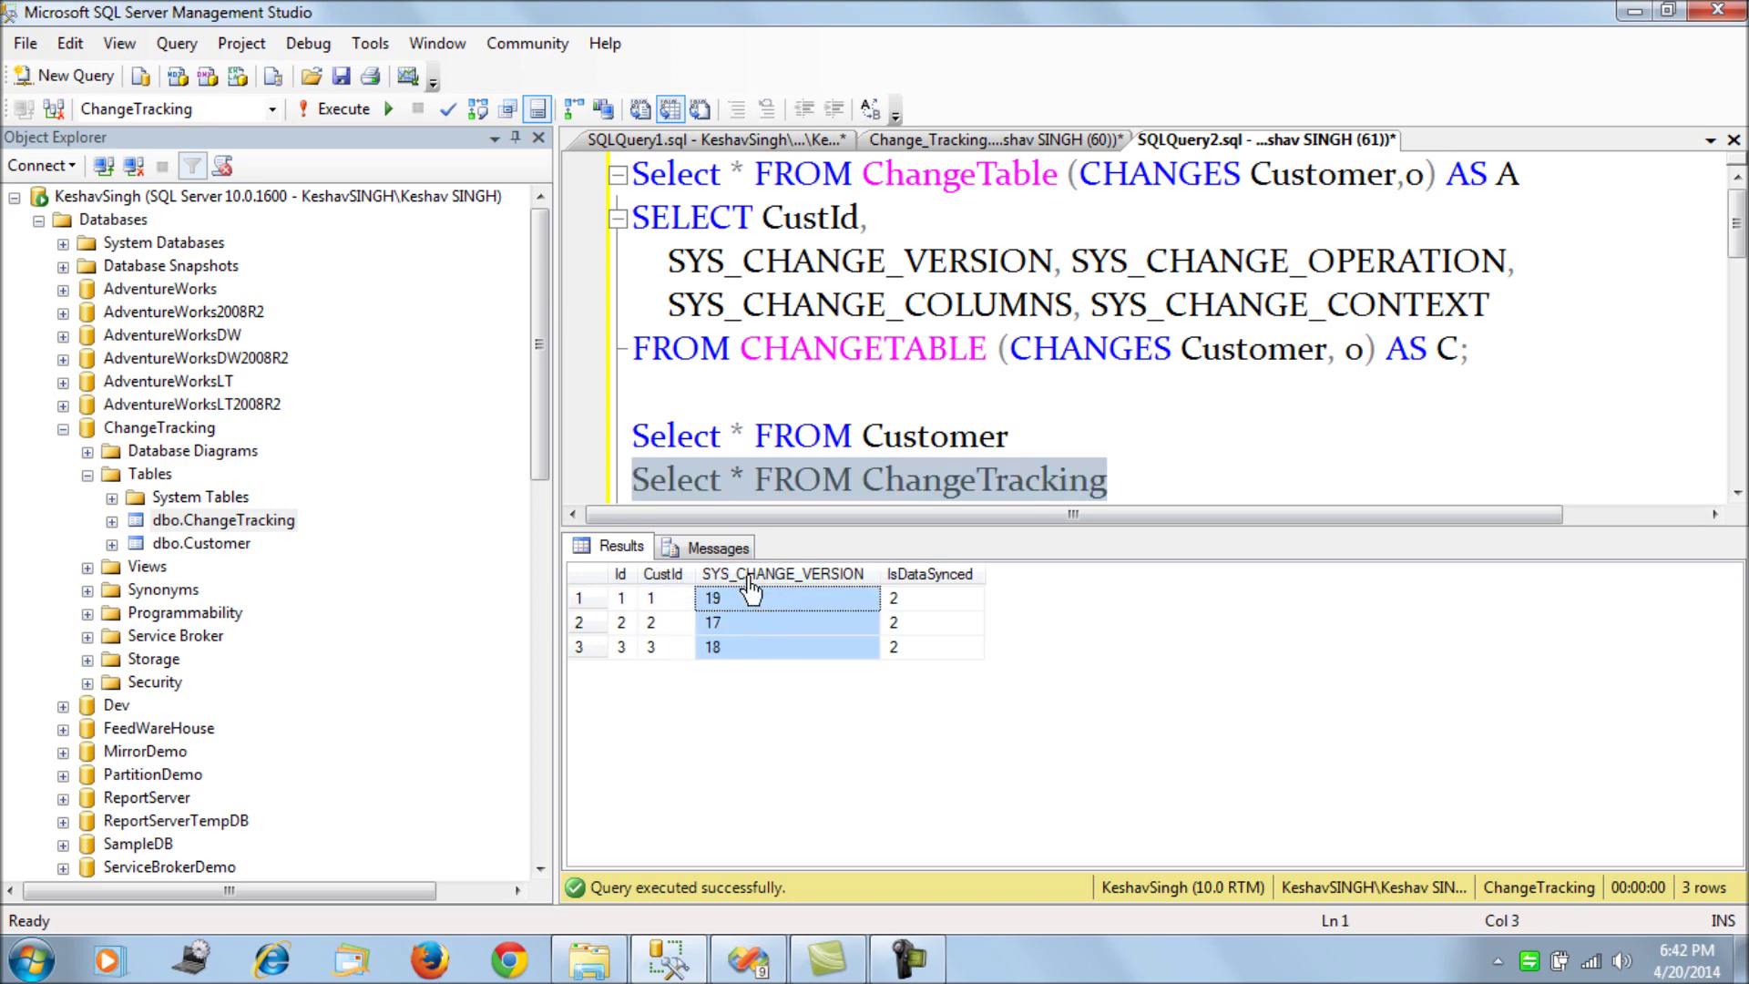
click(905, 579)
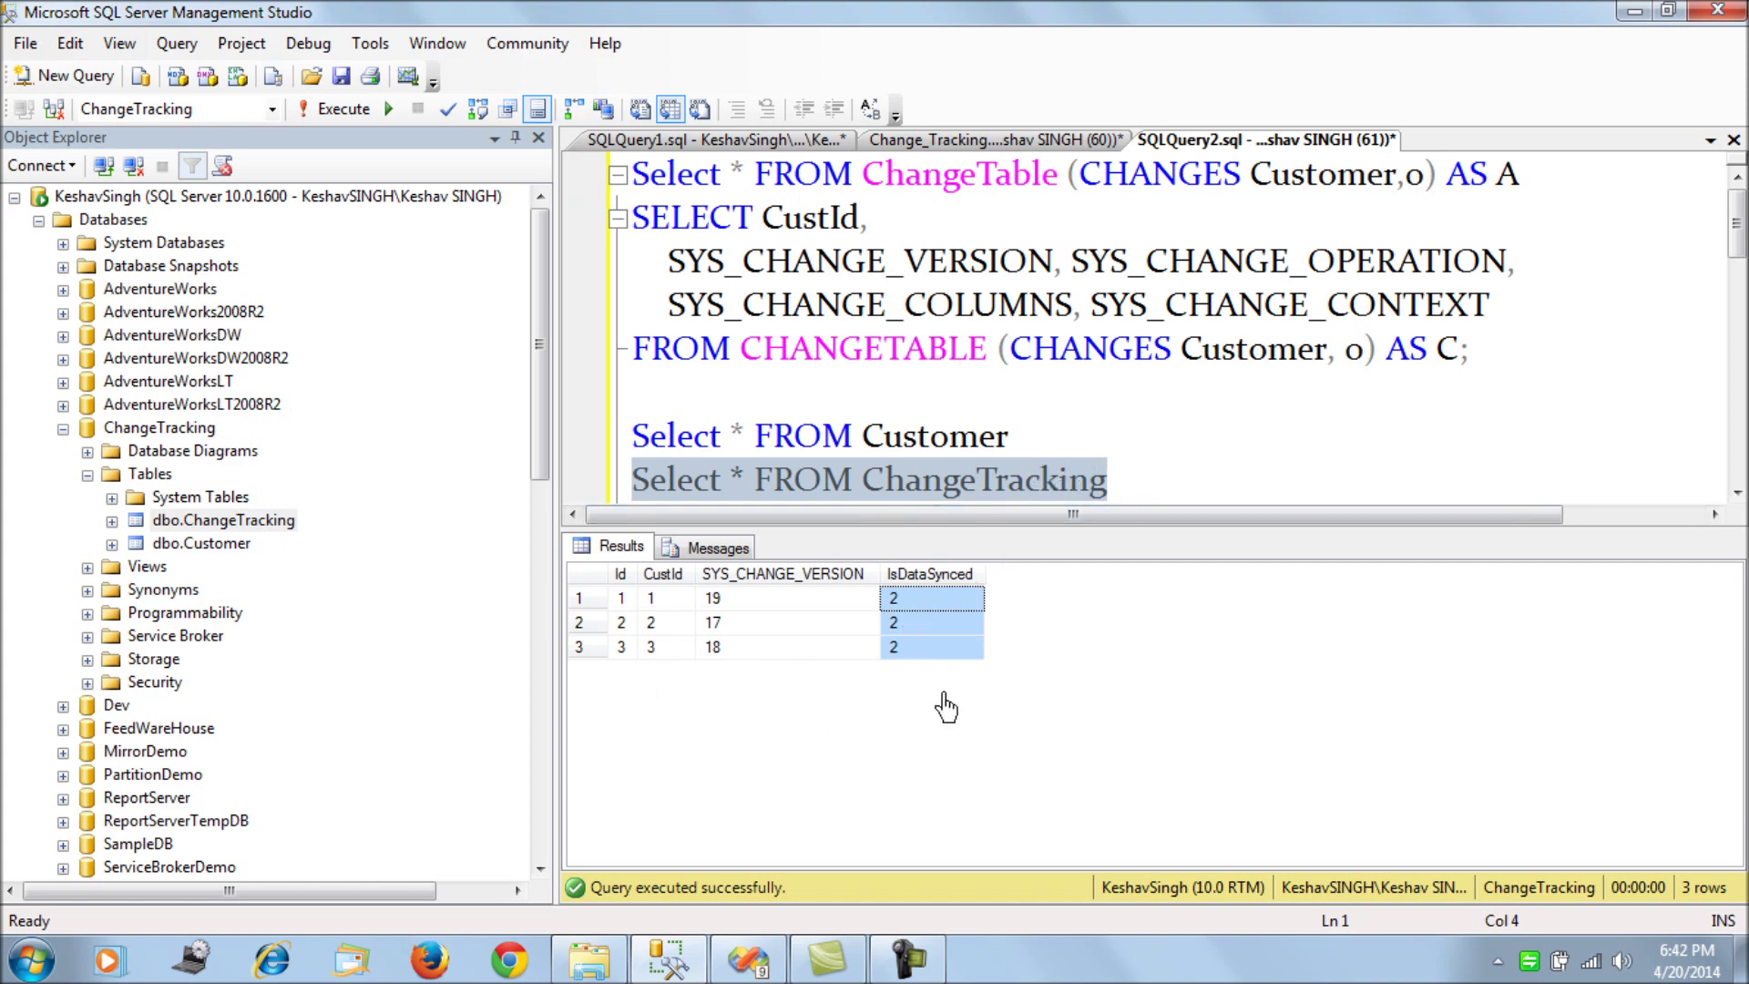
- Change the first row of the topmost Customer INSERT in the Change_Tracking script to CustId 4 and replace its customer name
click(1000, 146)
scroll(1098, 412, up, 2)
scroll(1098, 412, down, 8)
scroll(1098, 412, up, 2)
click(774, 397)
key(BackSpace)
text(4)
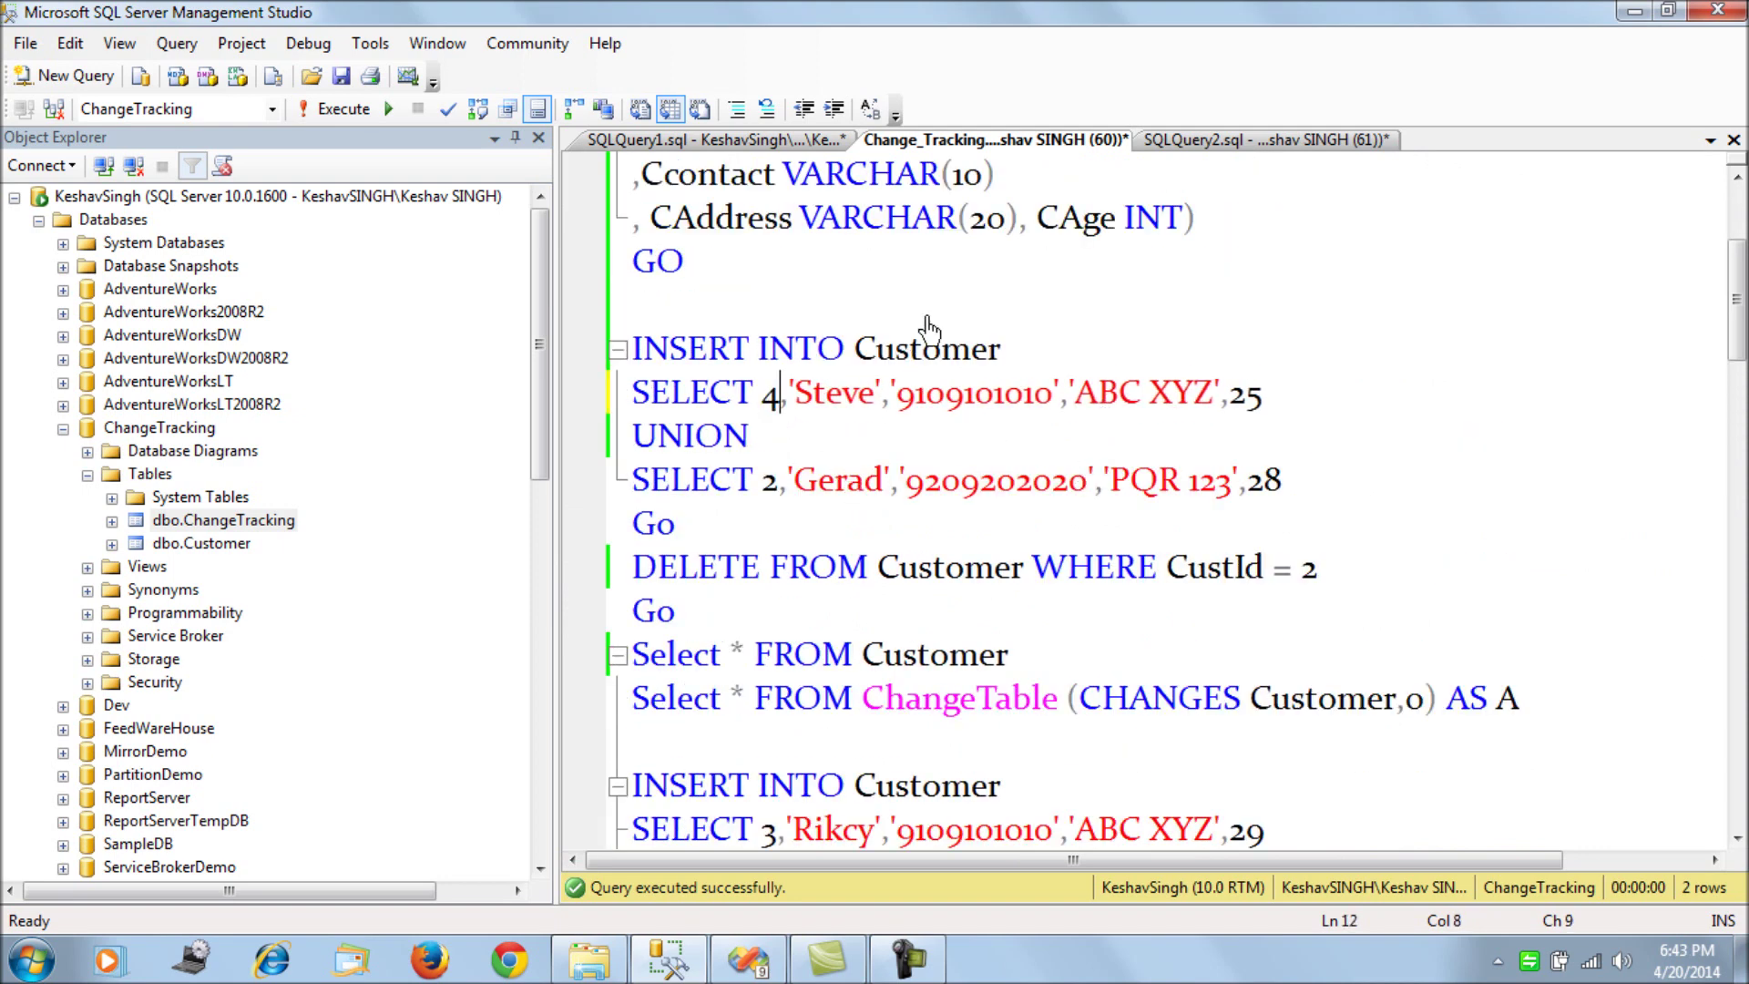
drag(1269, 394, 665, 394)
double_click(835, 398)
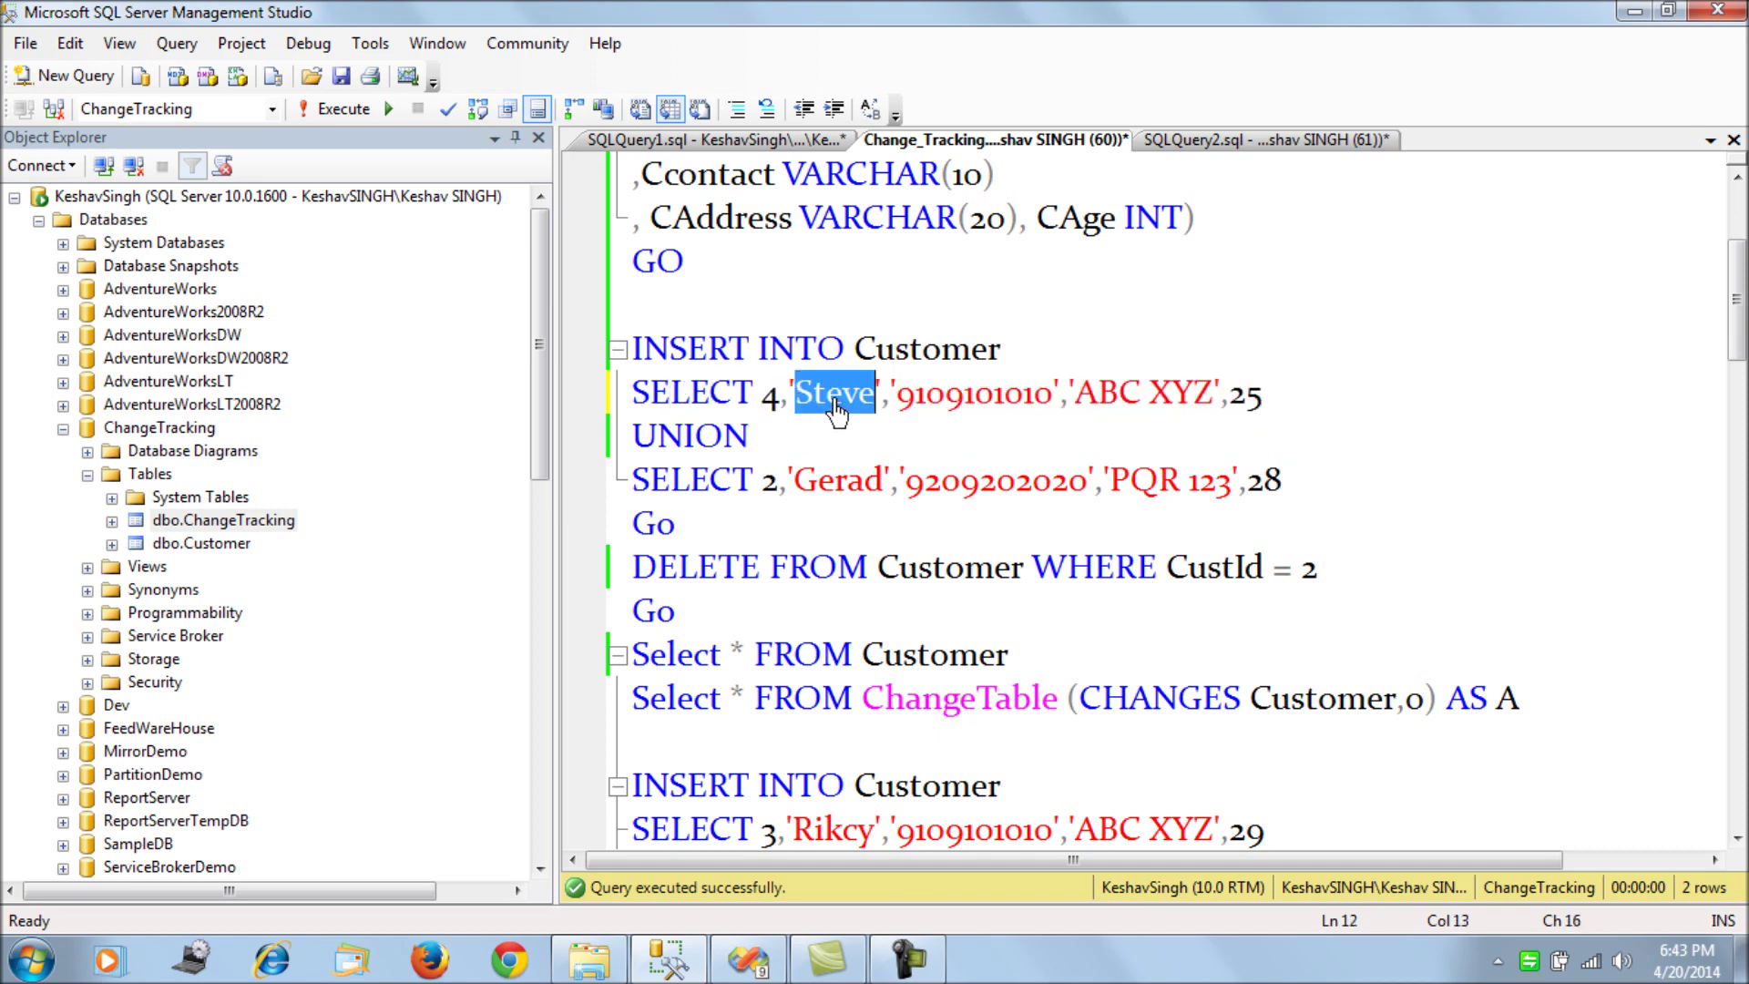
text(Smith)
- Run only the INSERT for customer 4 and query the Customer table
click(1293, 404)
drag(1294, 404, 593, 346)
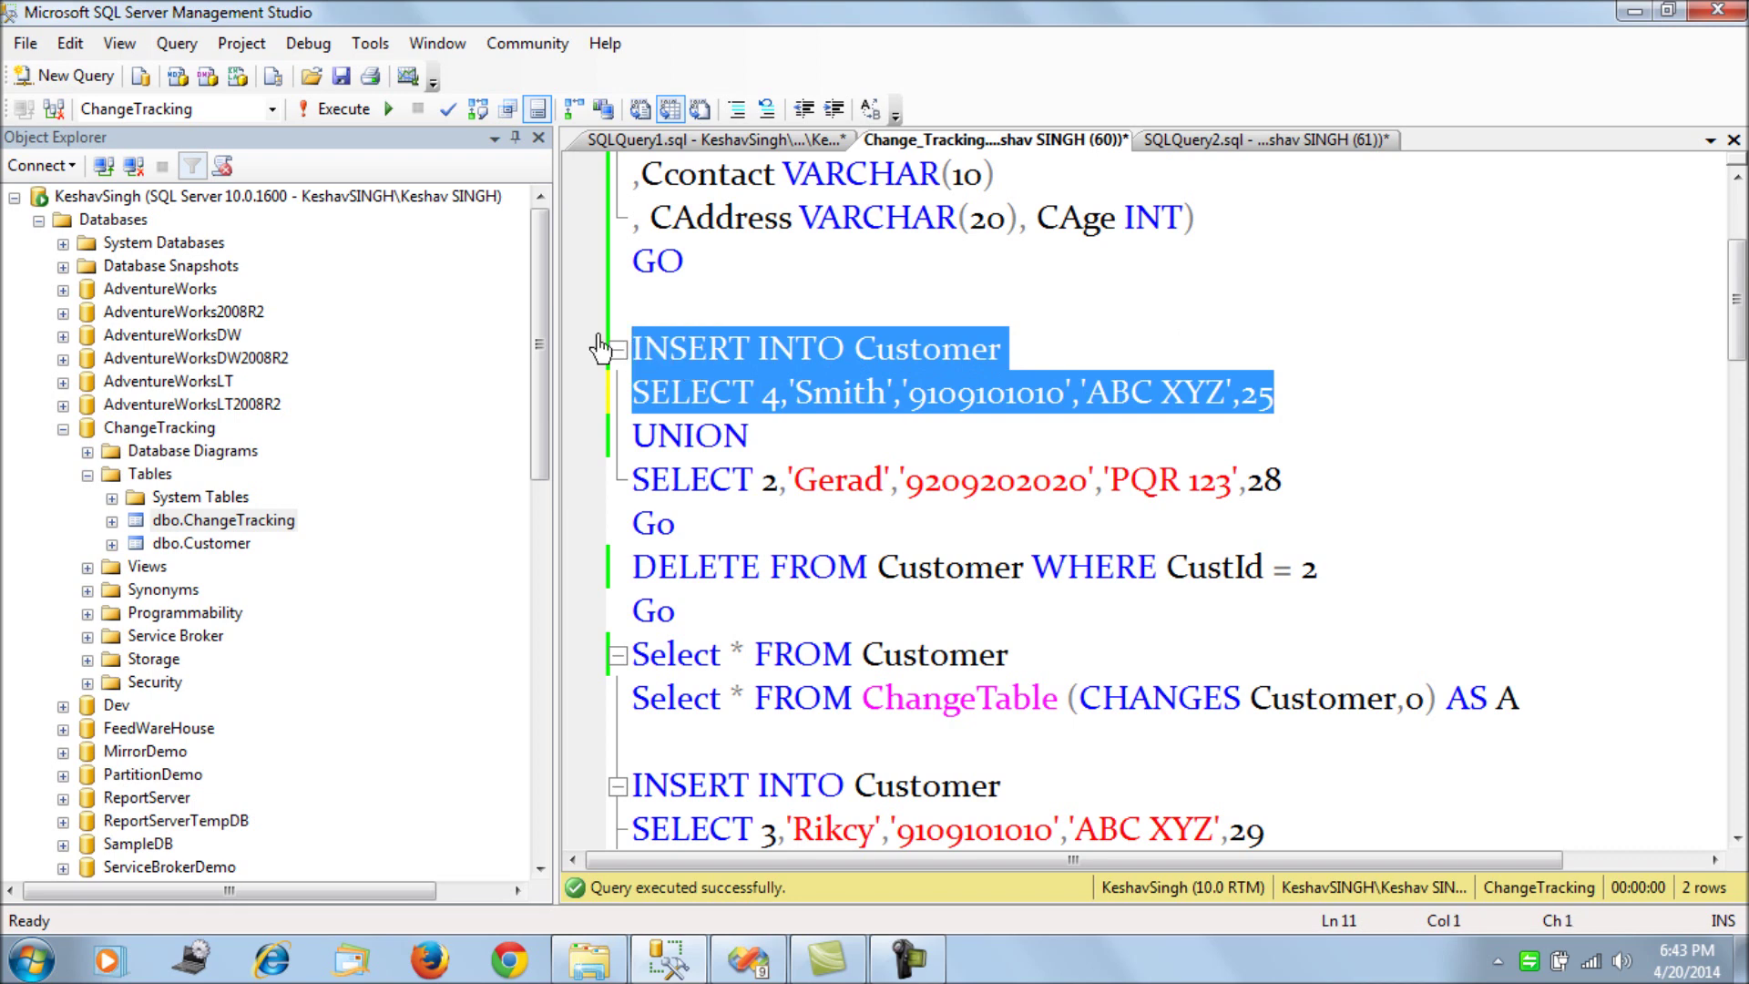
key(F5)
key(ctrl+r)
scroll(1035, 441, down, 1)
drag(797, 537, 617, 533)
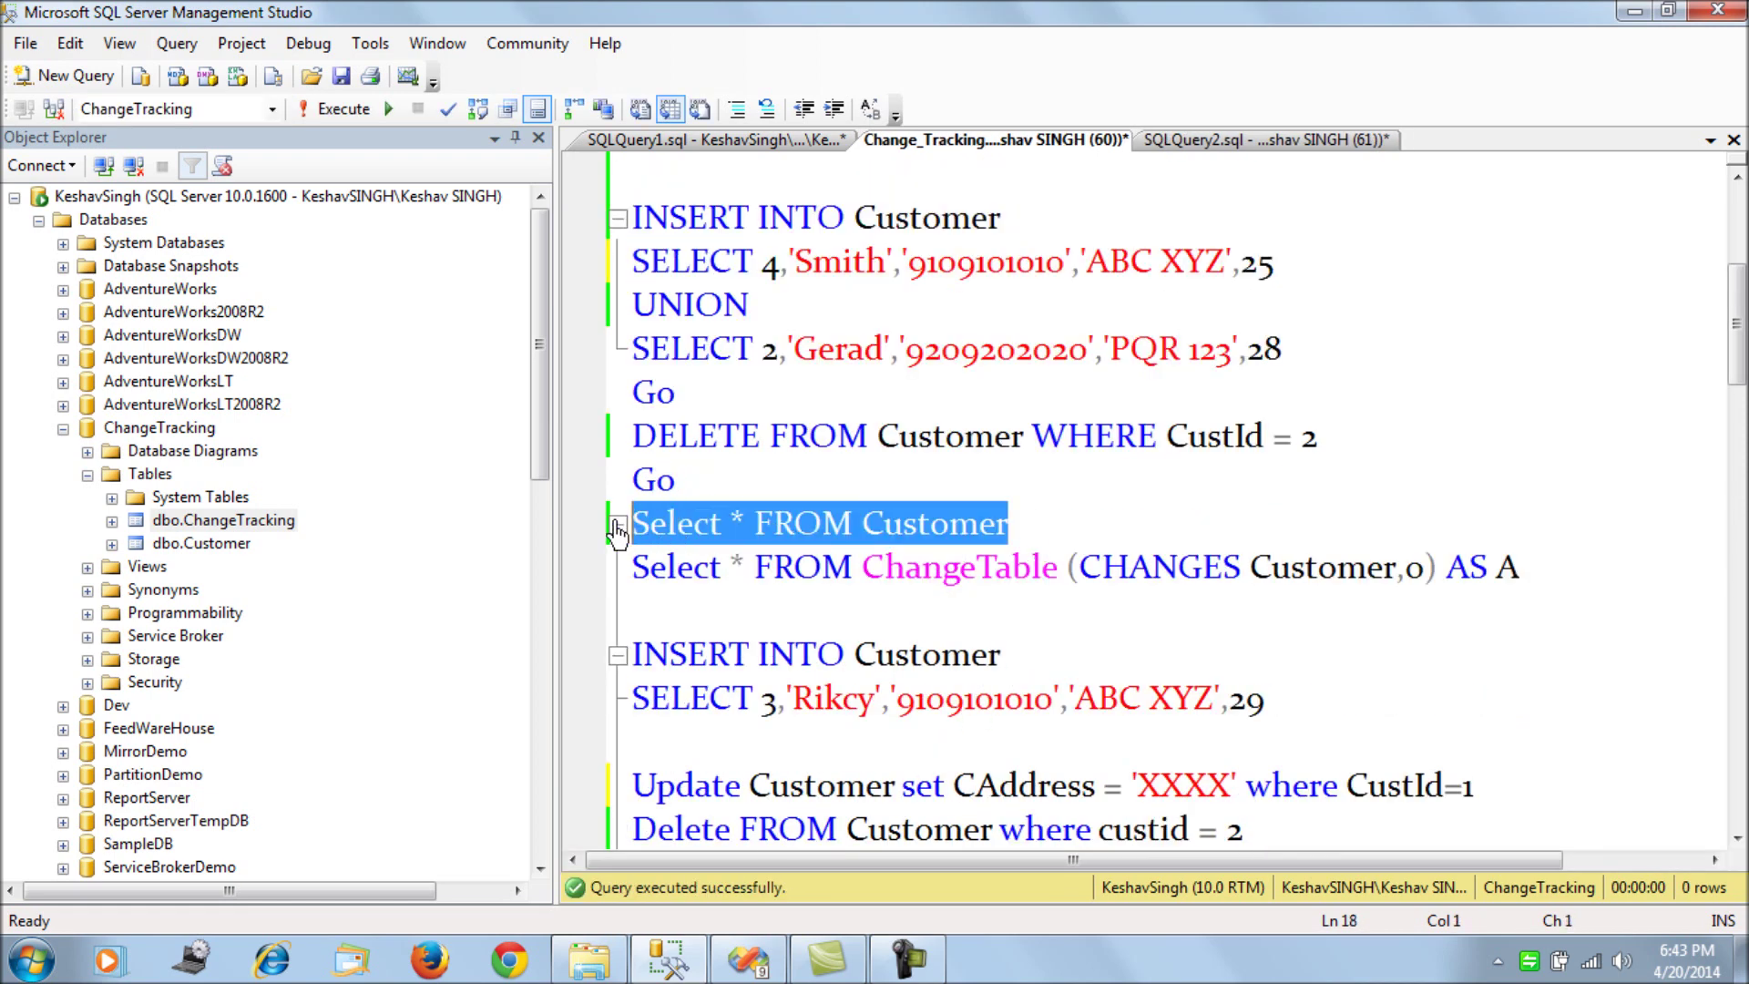
key(F5)
key(ctrl+r)
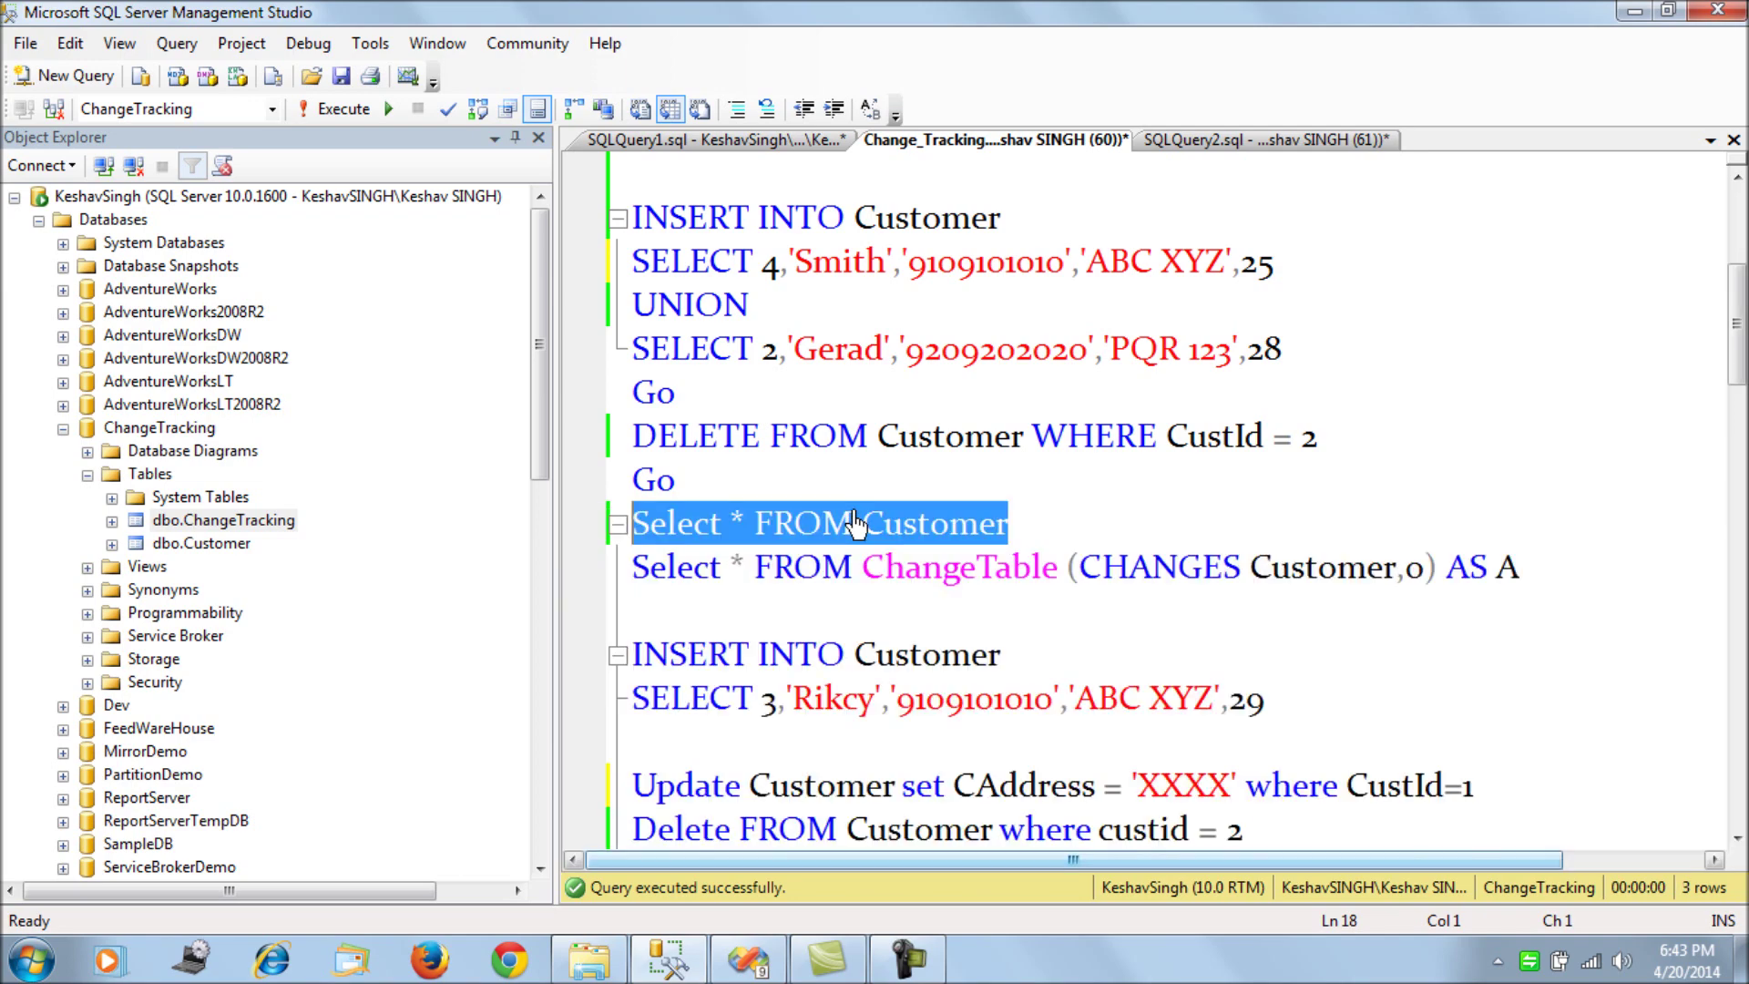
- Execute the usp_Sync_ChangeTracking stored procedure from its name in the Change_Tracking script
scroll(966, 519, down, 5)
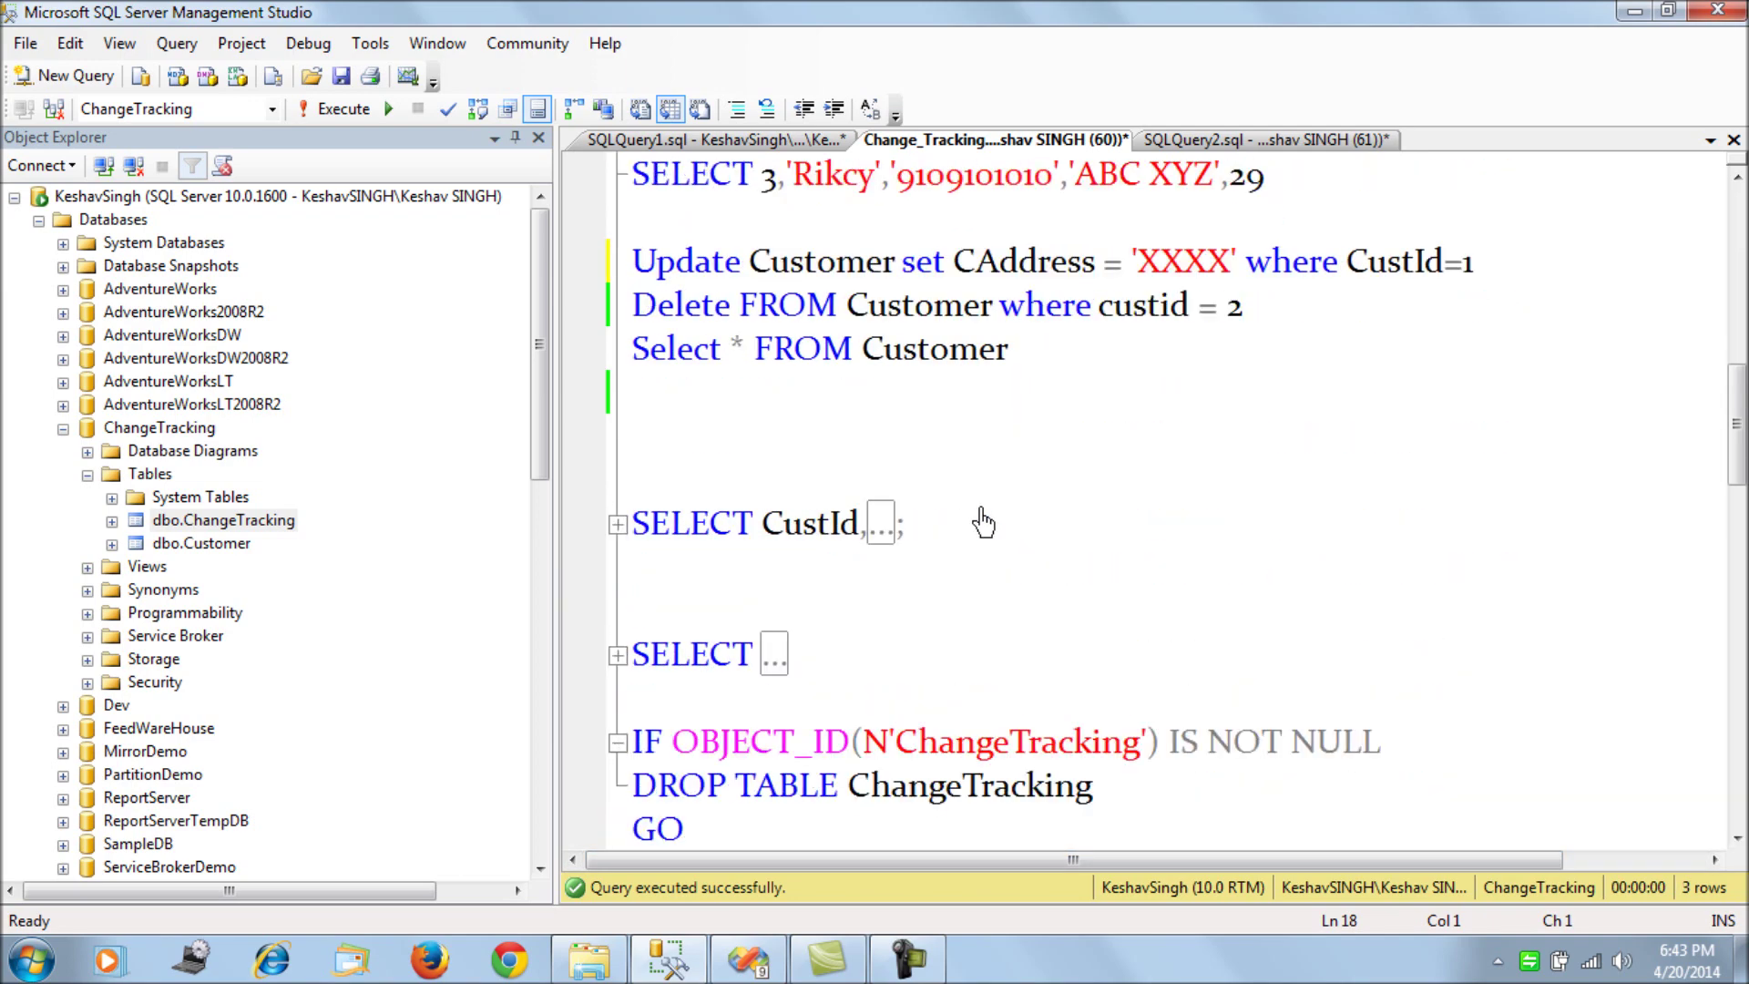
scroll(984, 524, down, 4)
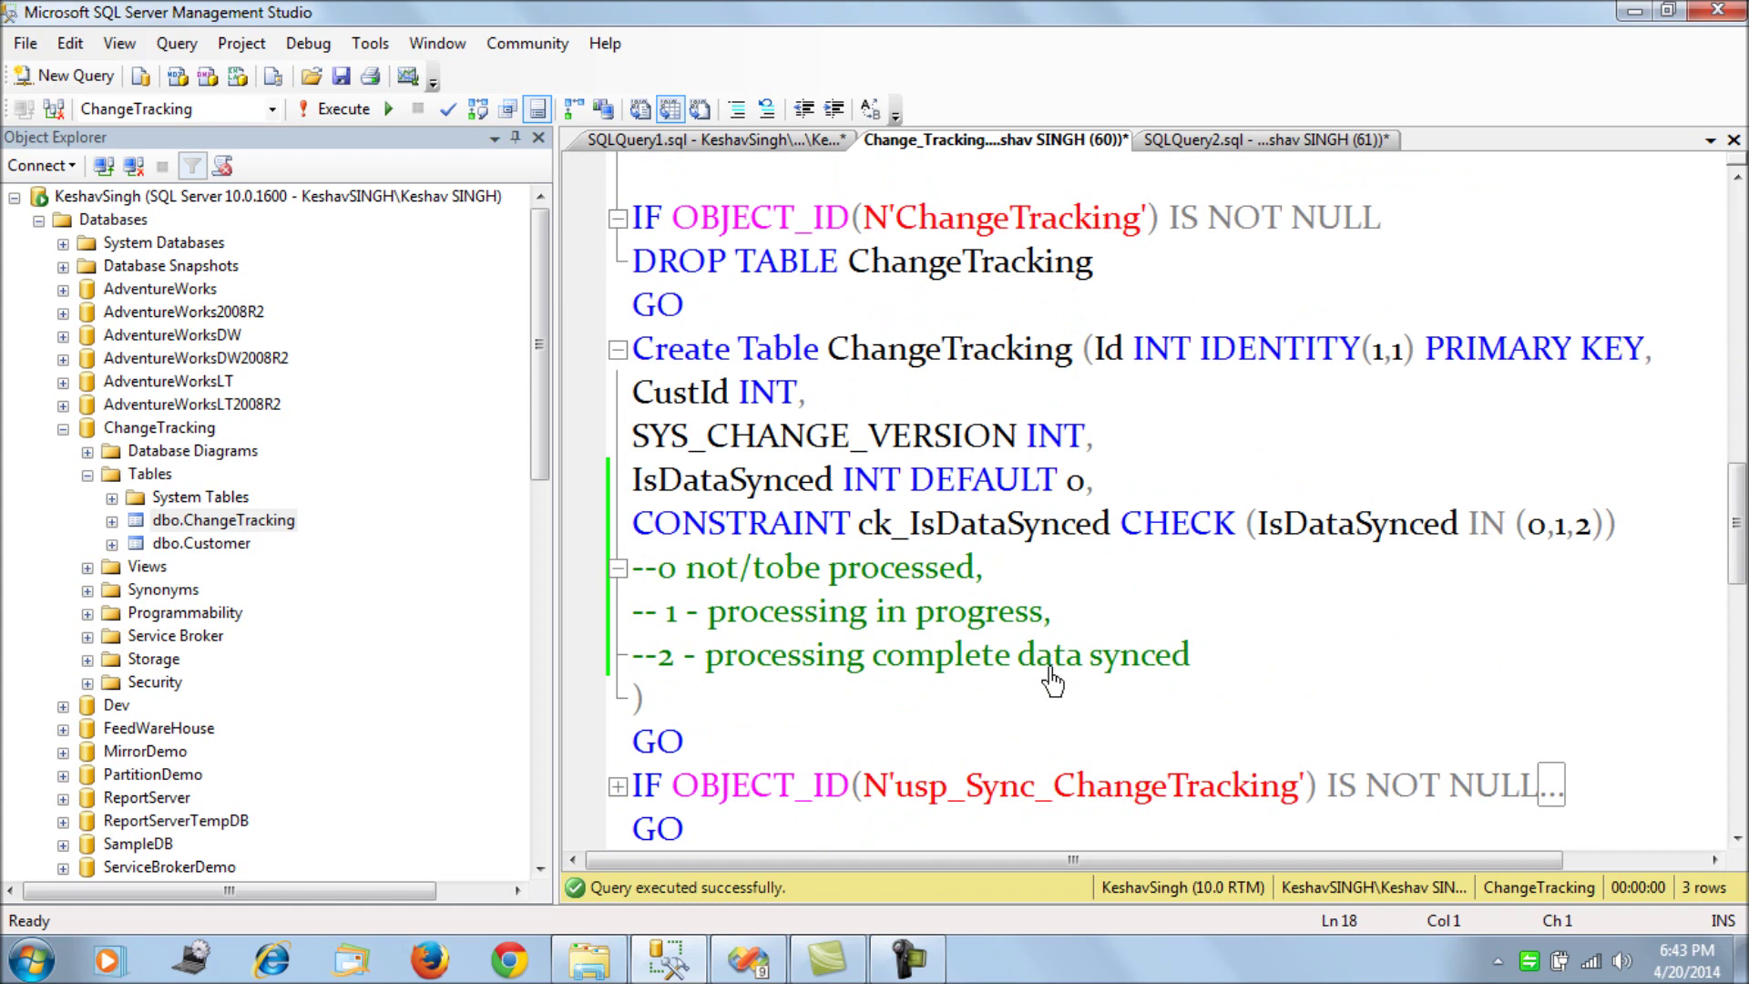
double_click(991, 785)
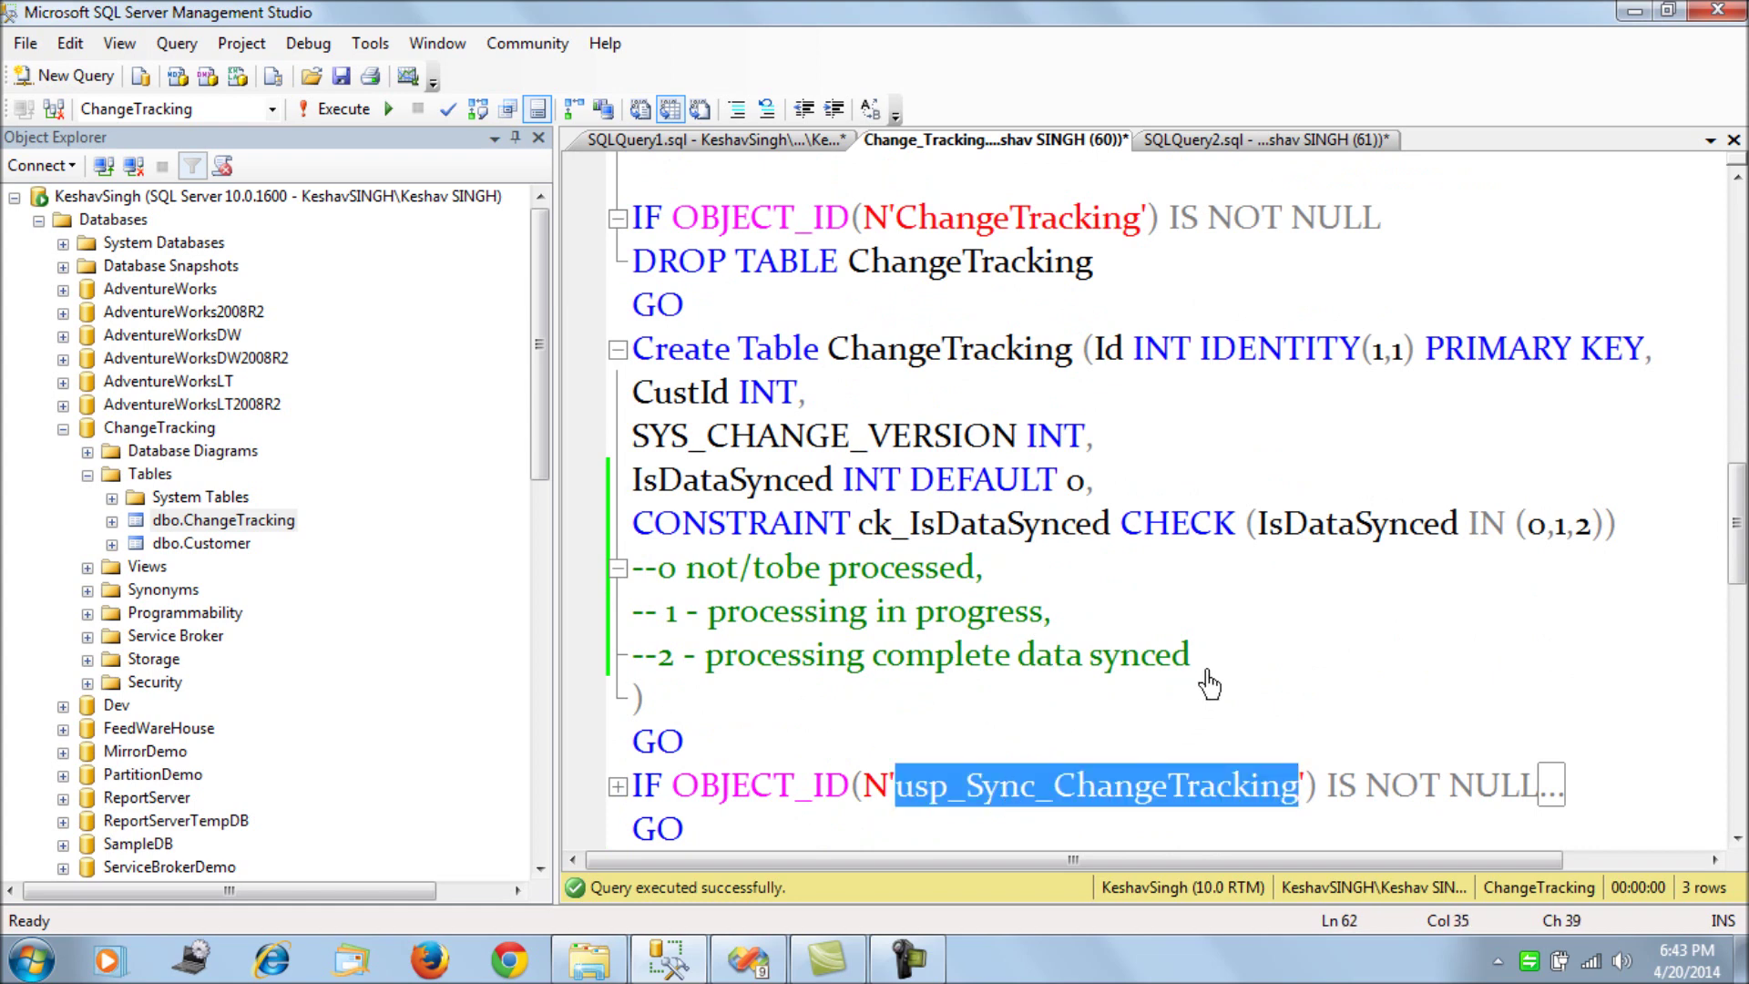
key(F5)
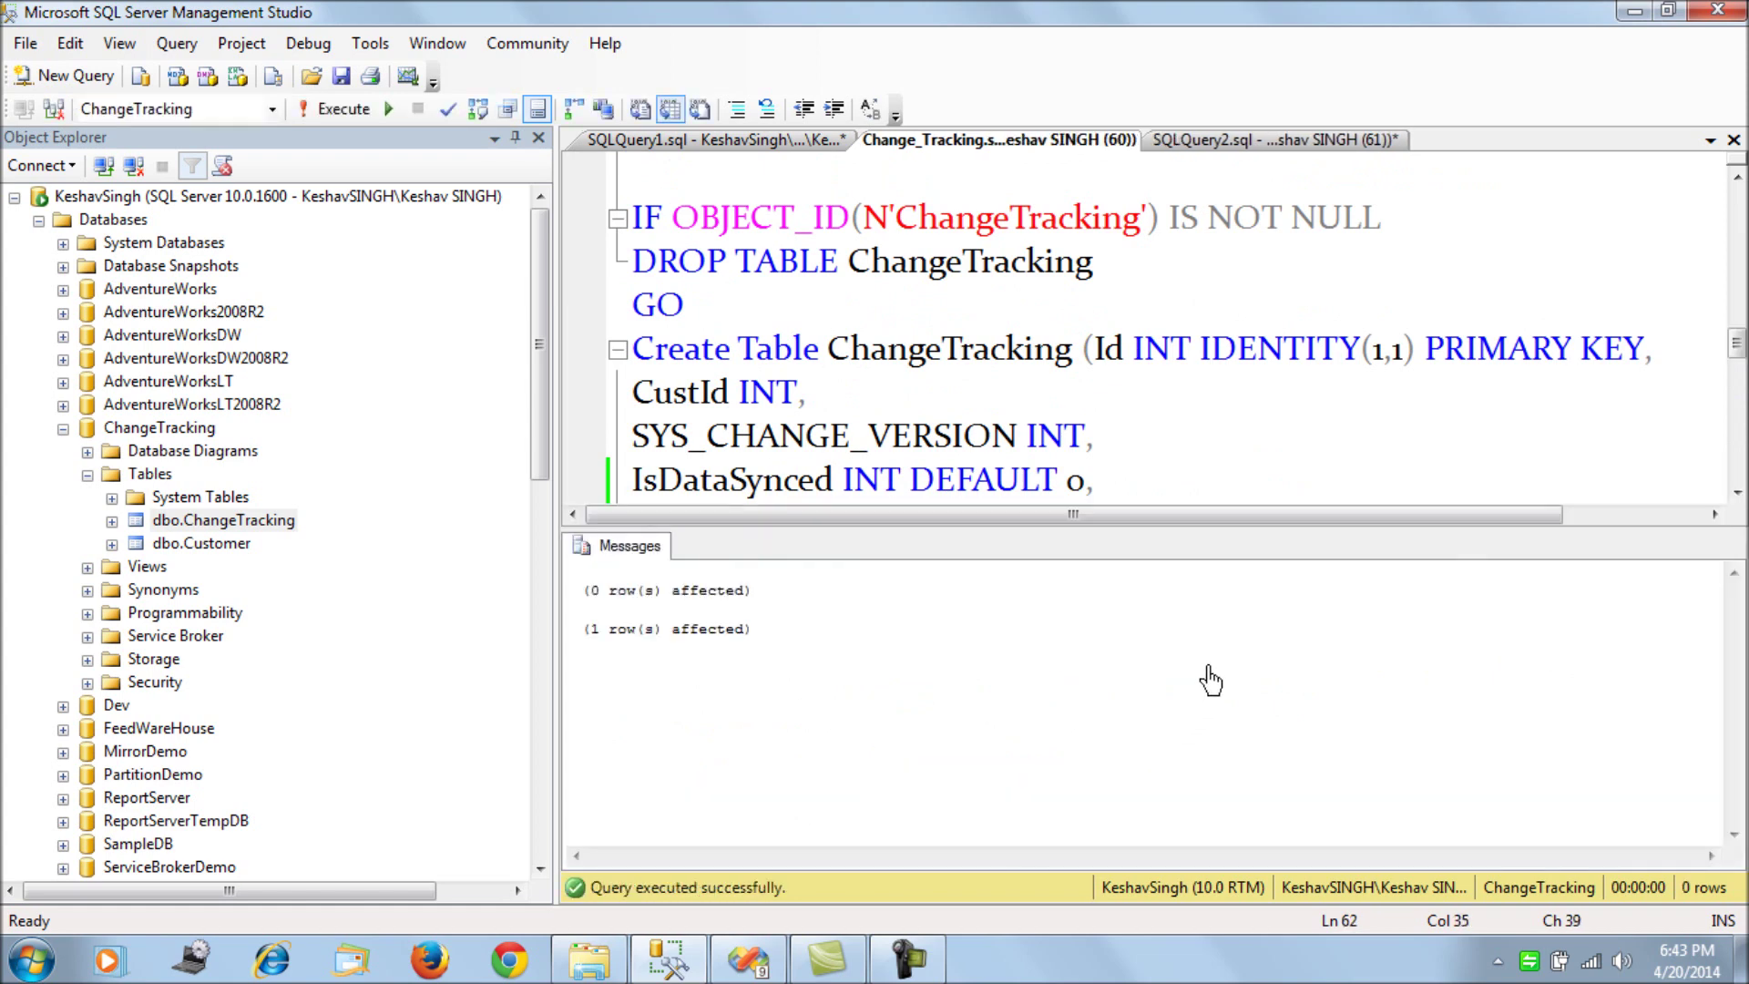
key(ctrl+r)
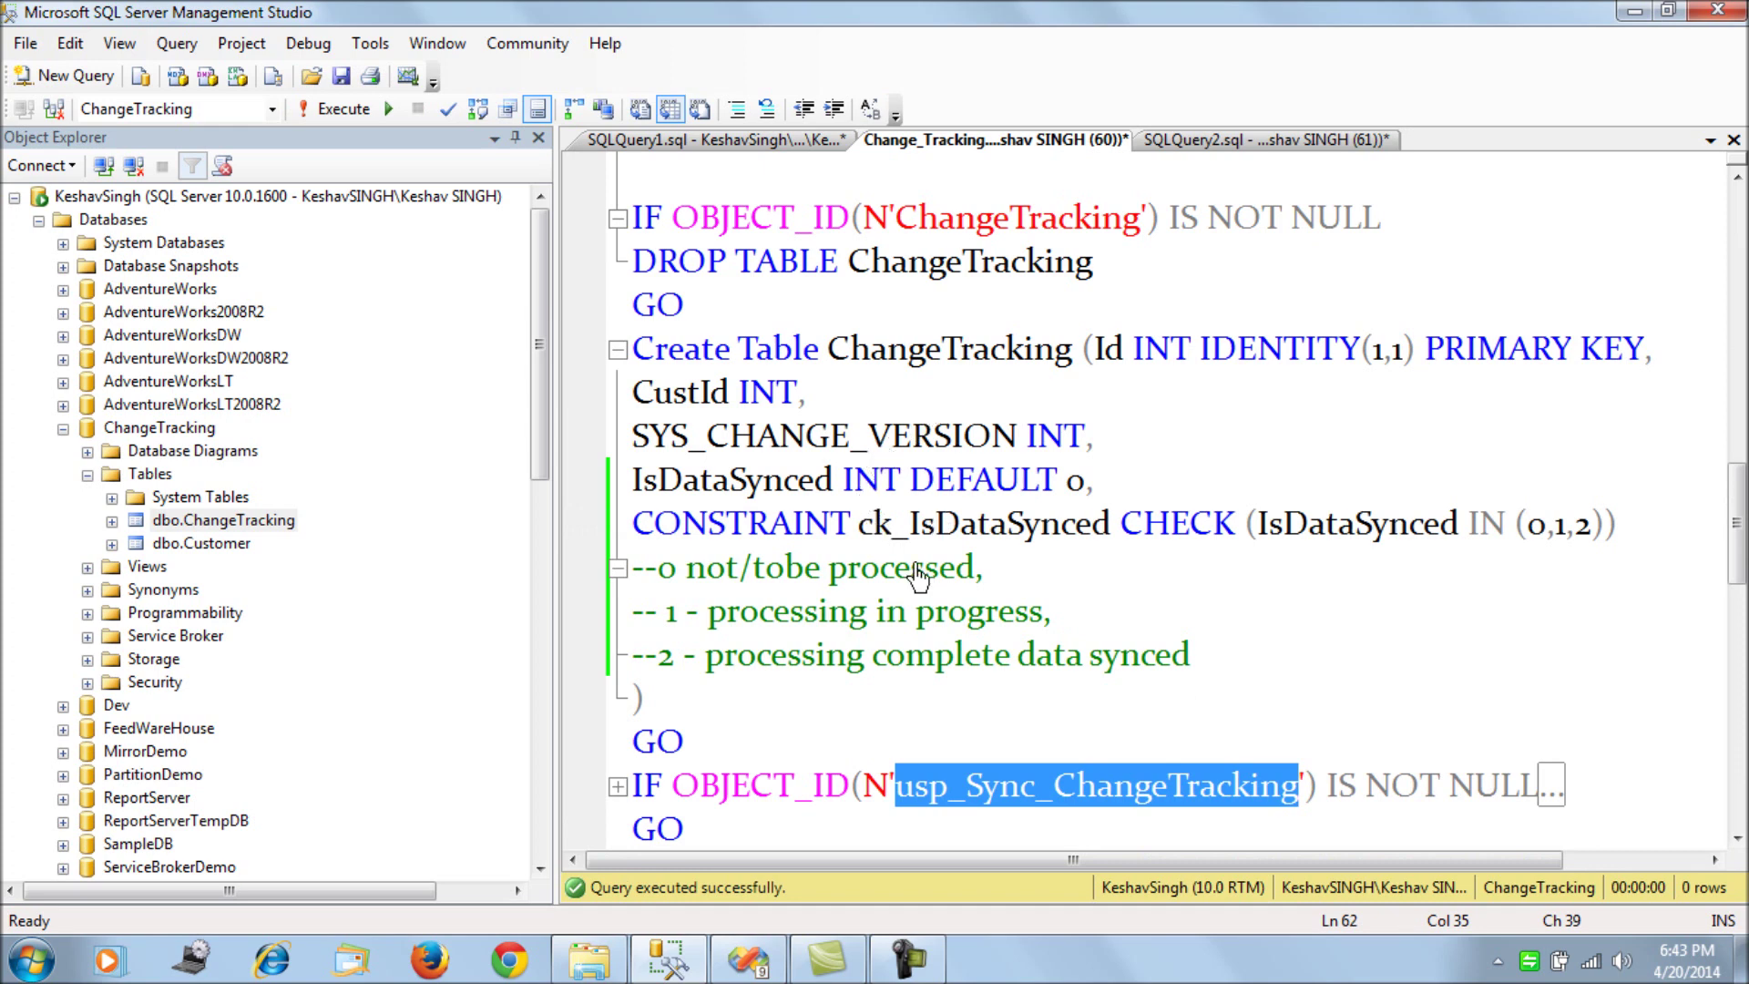
- Query the ChangeTracking table again in SQLQuery2 and check the CustId and IsDataSynced values of the row for customer 4
click(1175, 140)
drag(1130, 481, 628, 489)
key(F5)
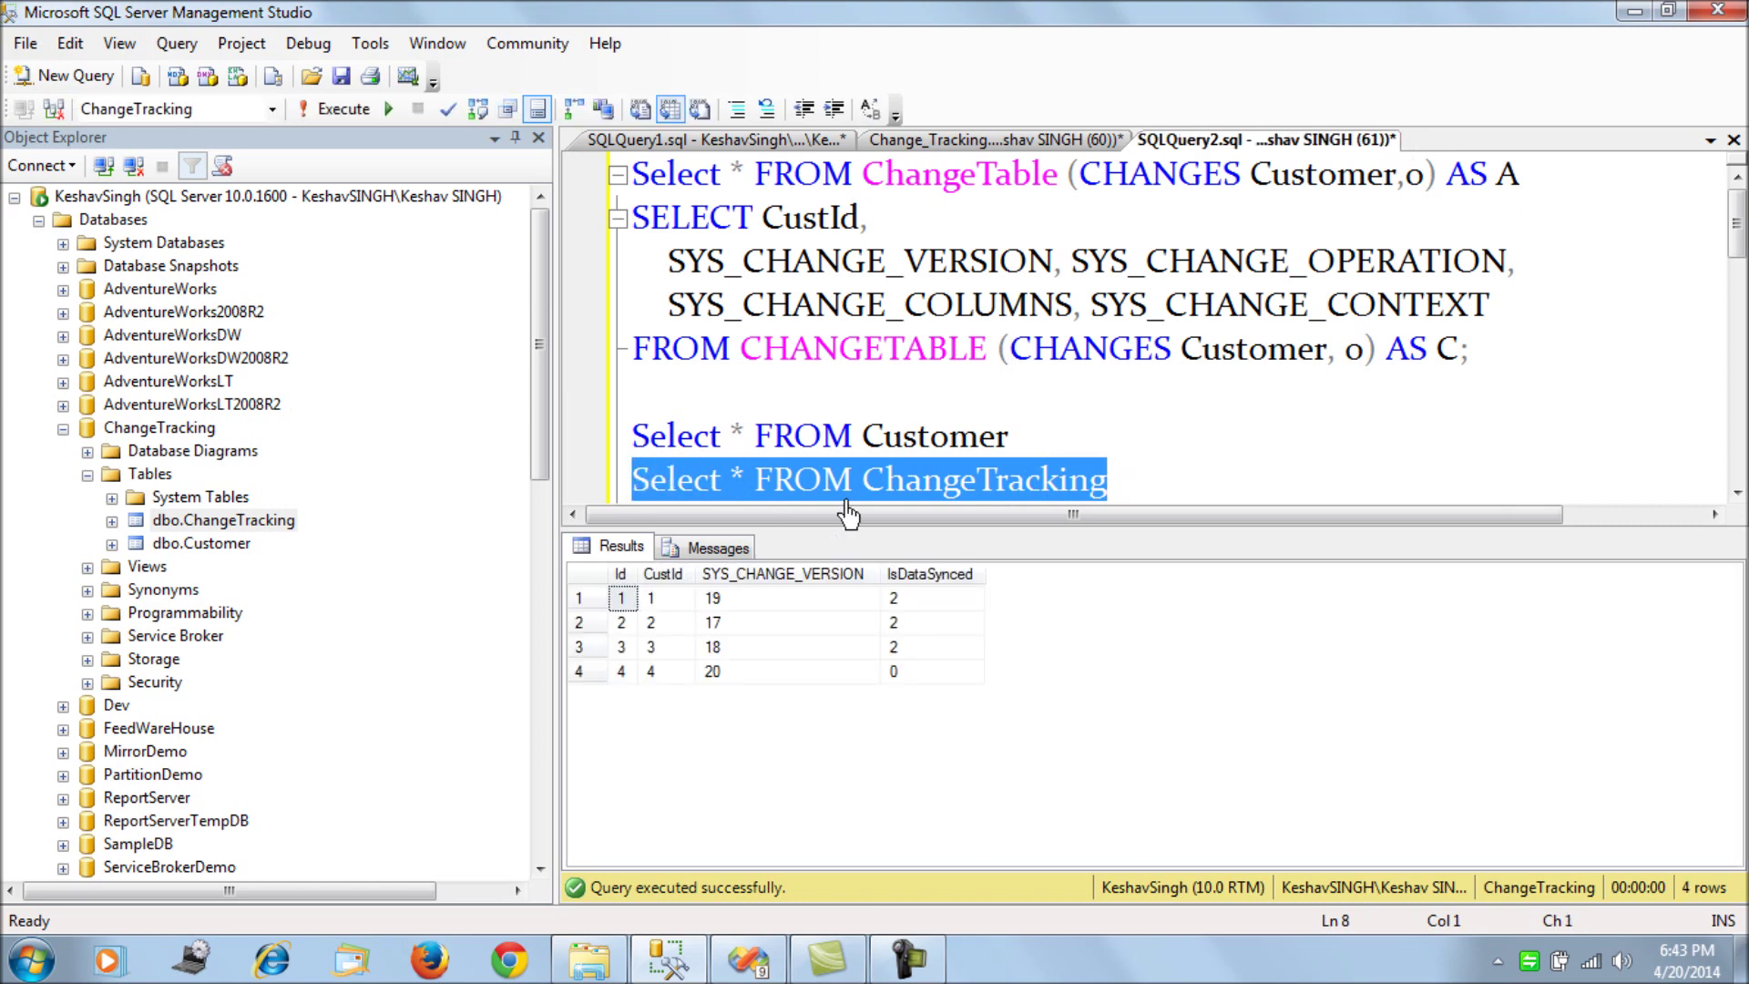
click(661, 678)
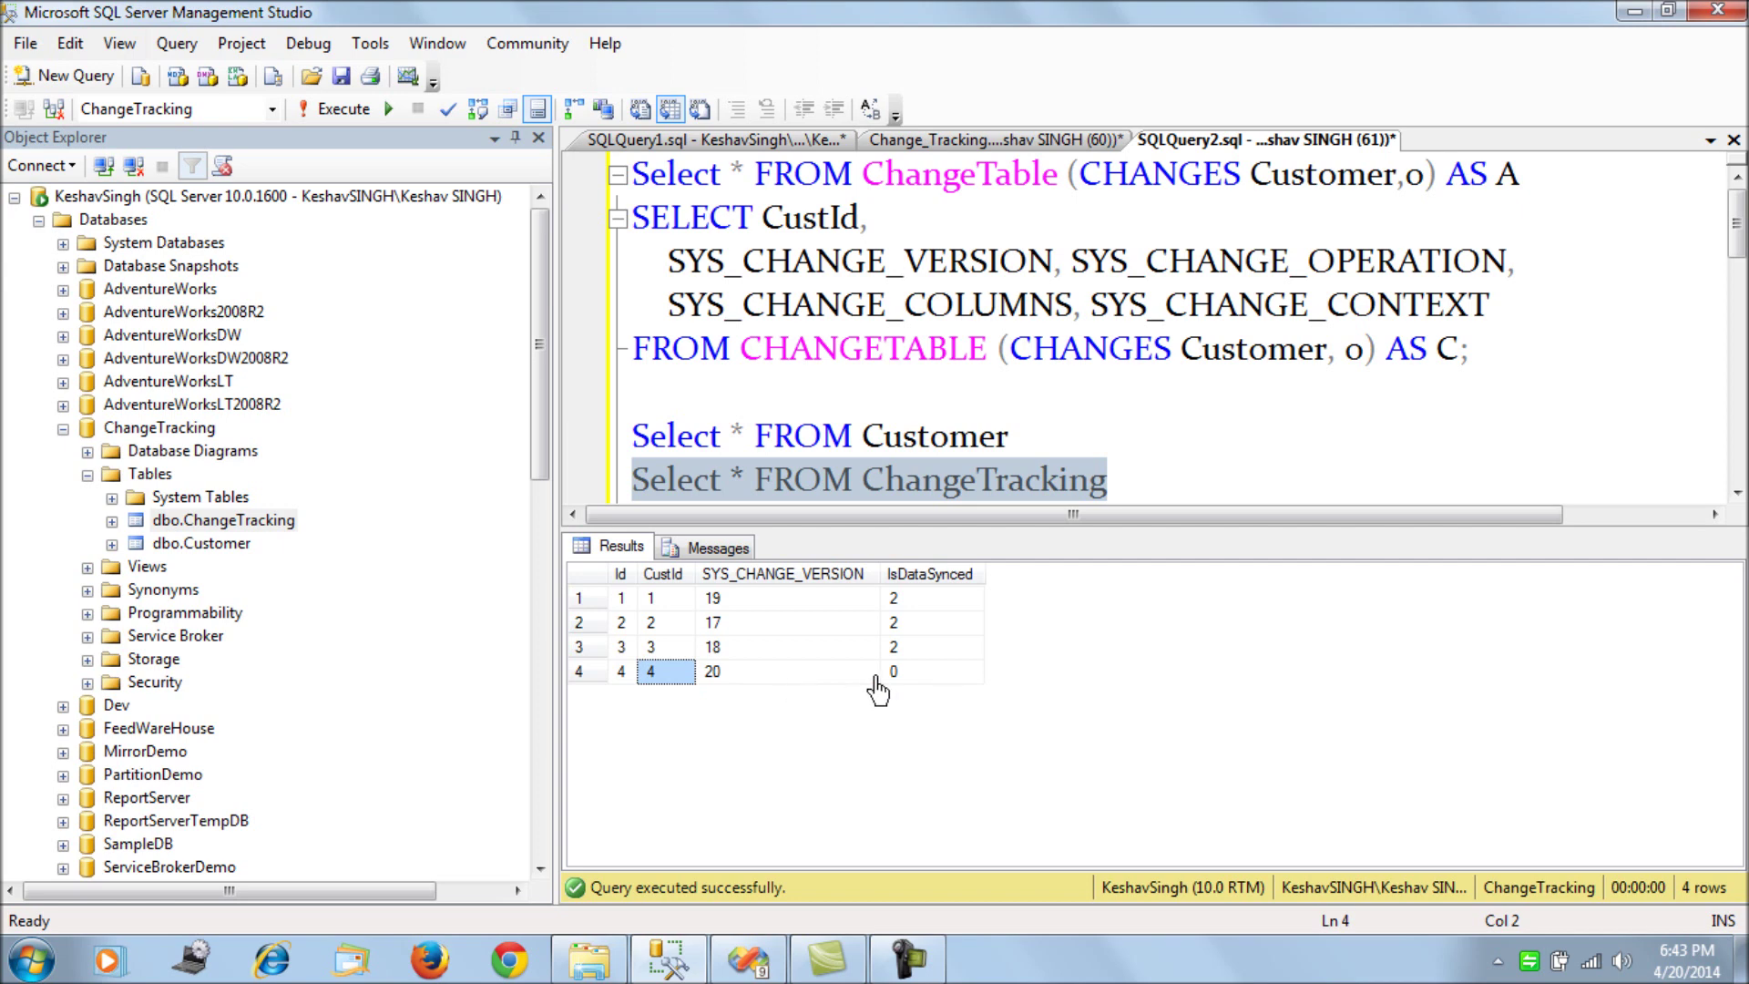
click(920, 679)
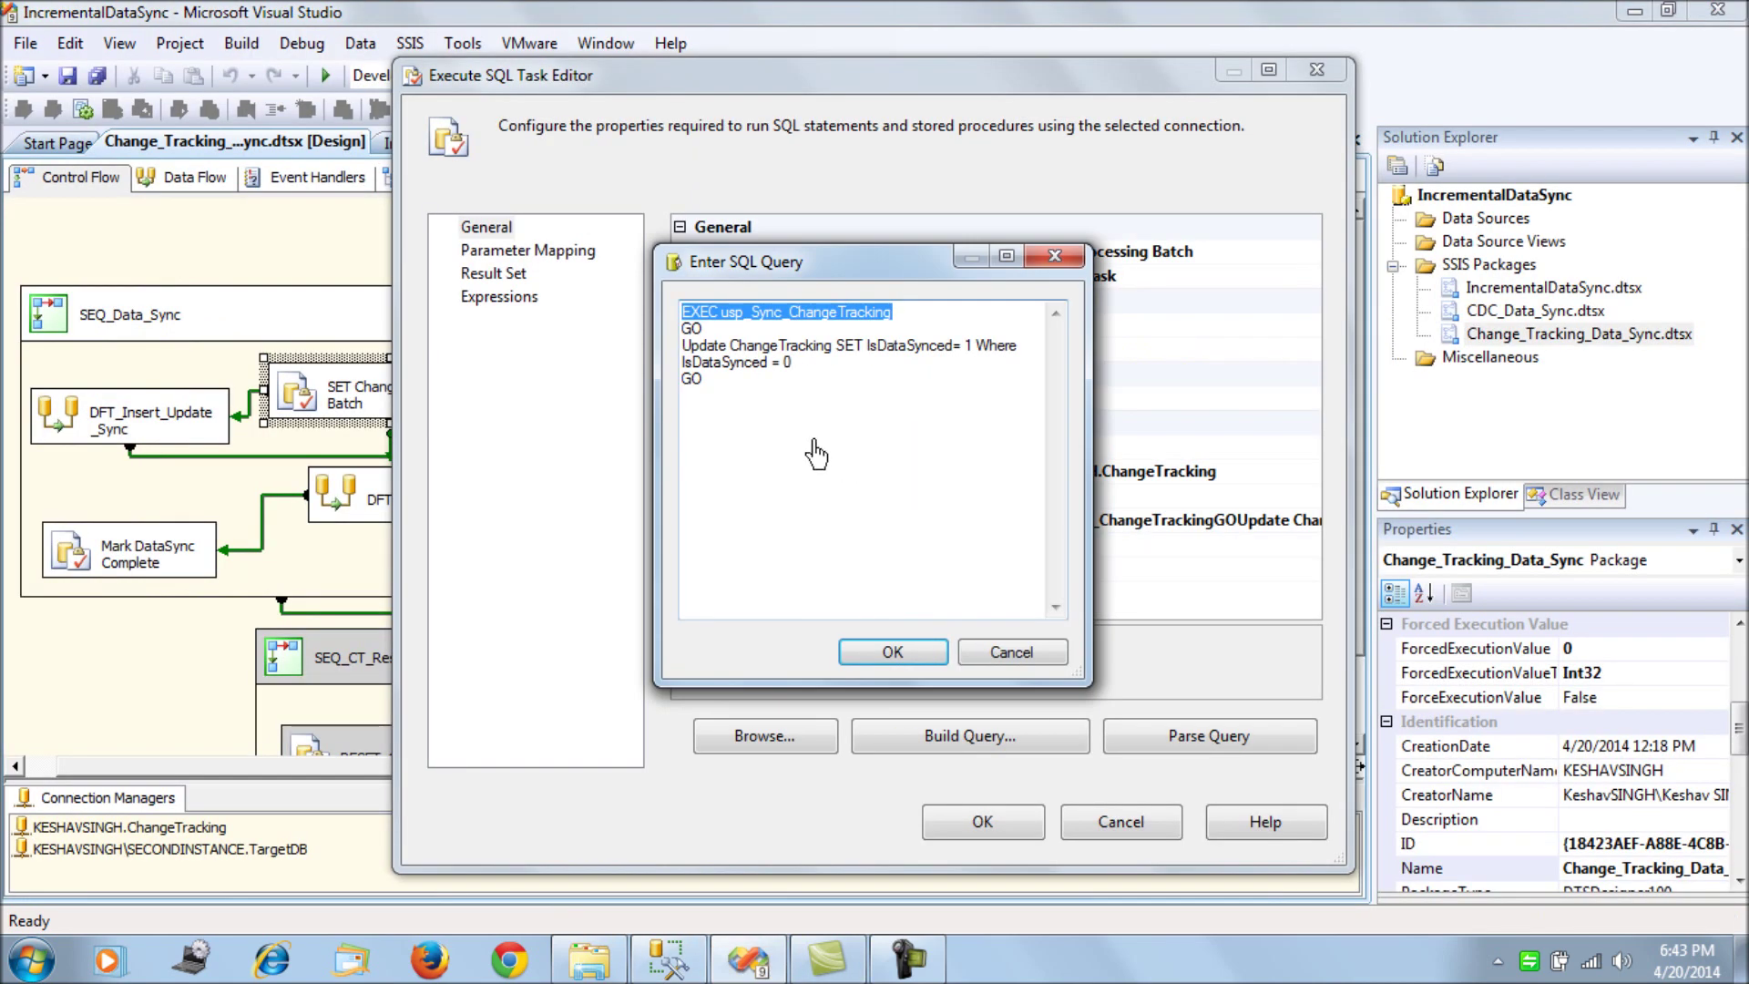
- Copy the "Update ChangeTracking SET IsDataSynced= 1 Where IsDataSynced = 0" batch from the Visual Studio task below SQLQuery2's ChangeTracking query and select it
drag(728, 394, 682, 347)
key(ctrl+c)
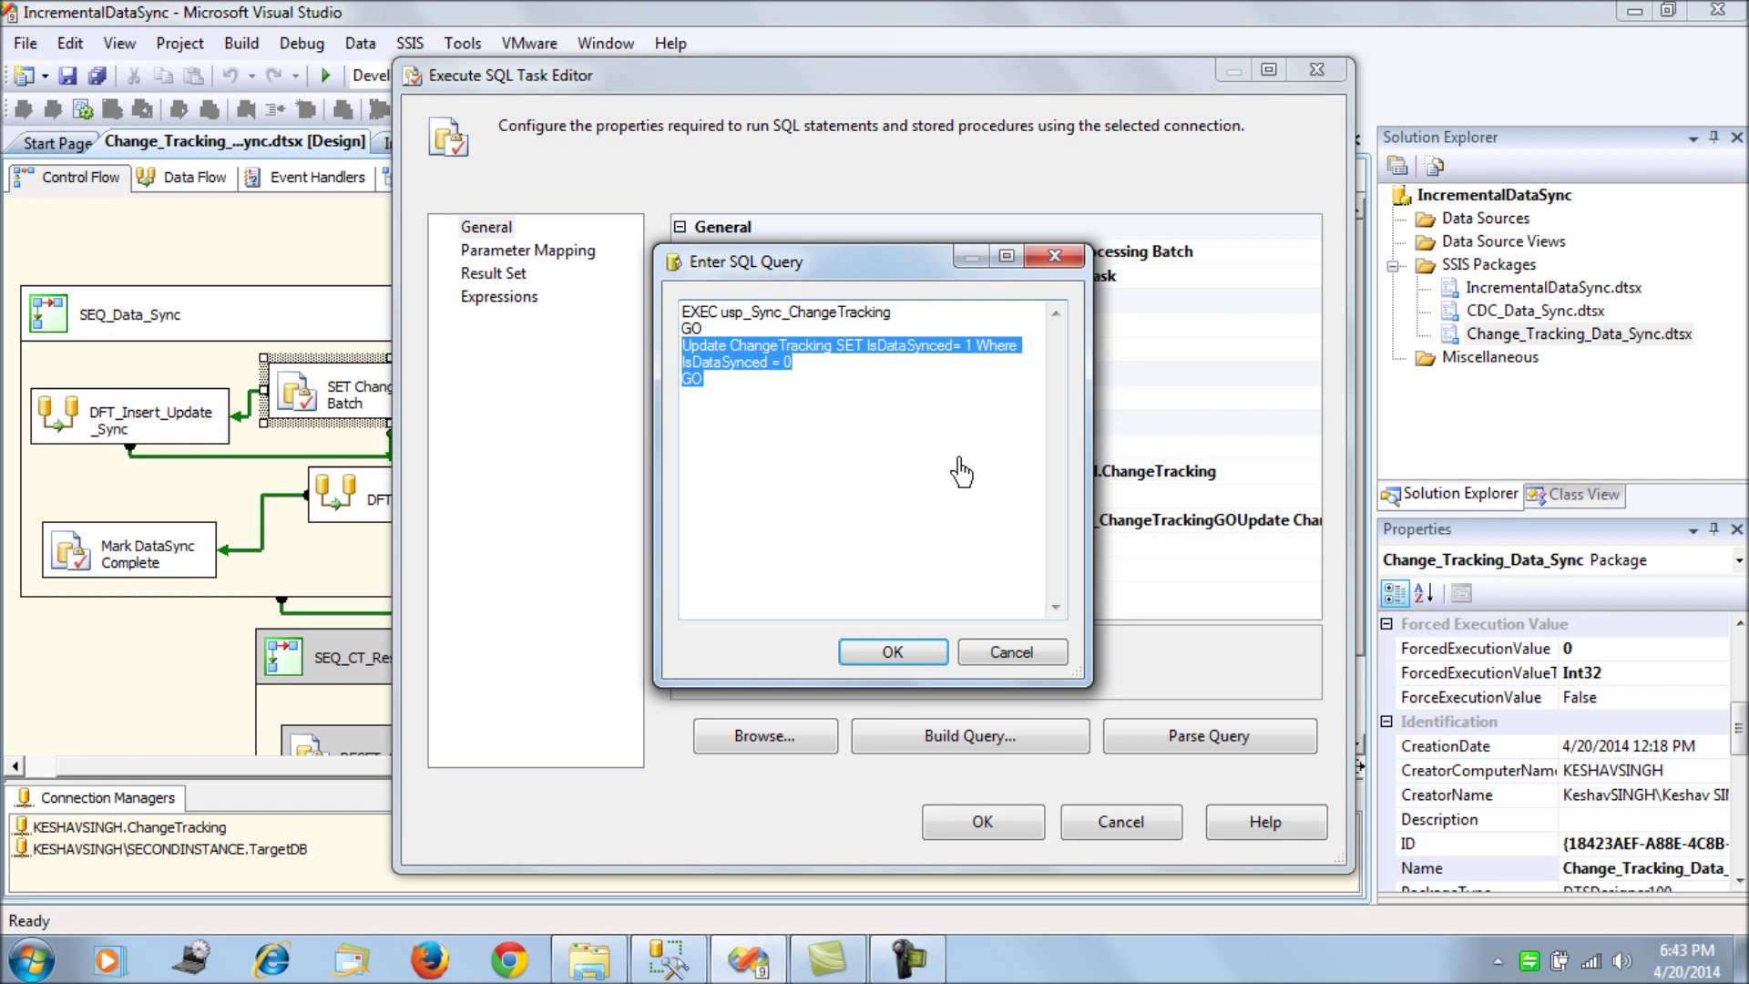
click(744, 969)
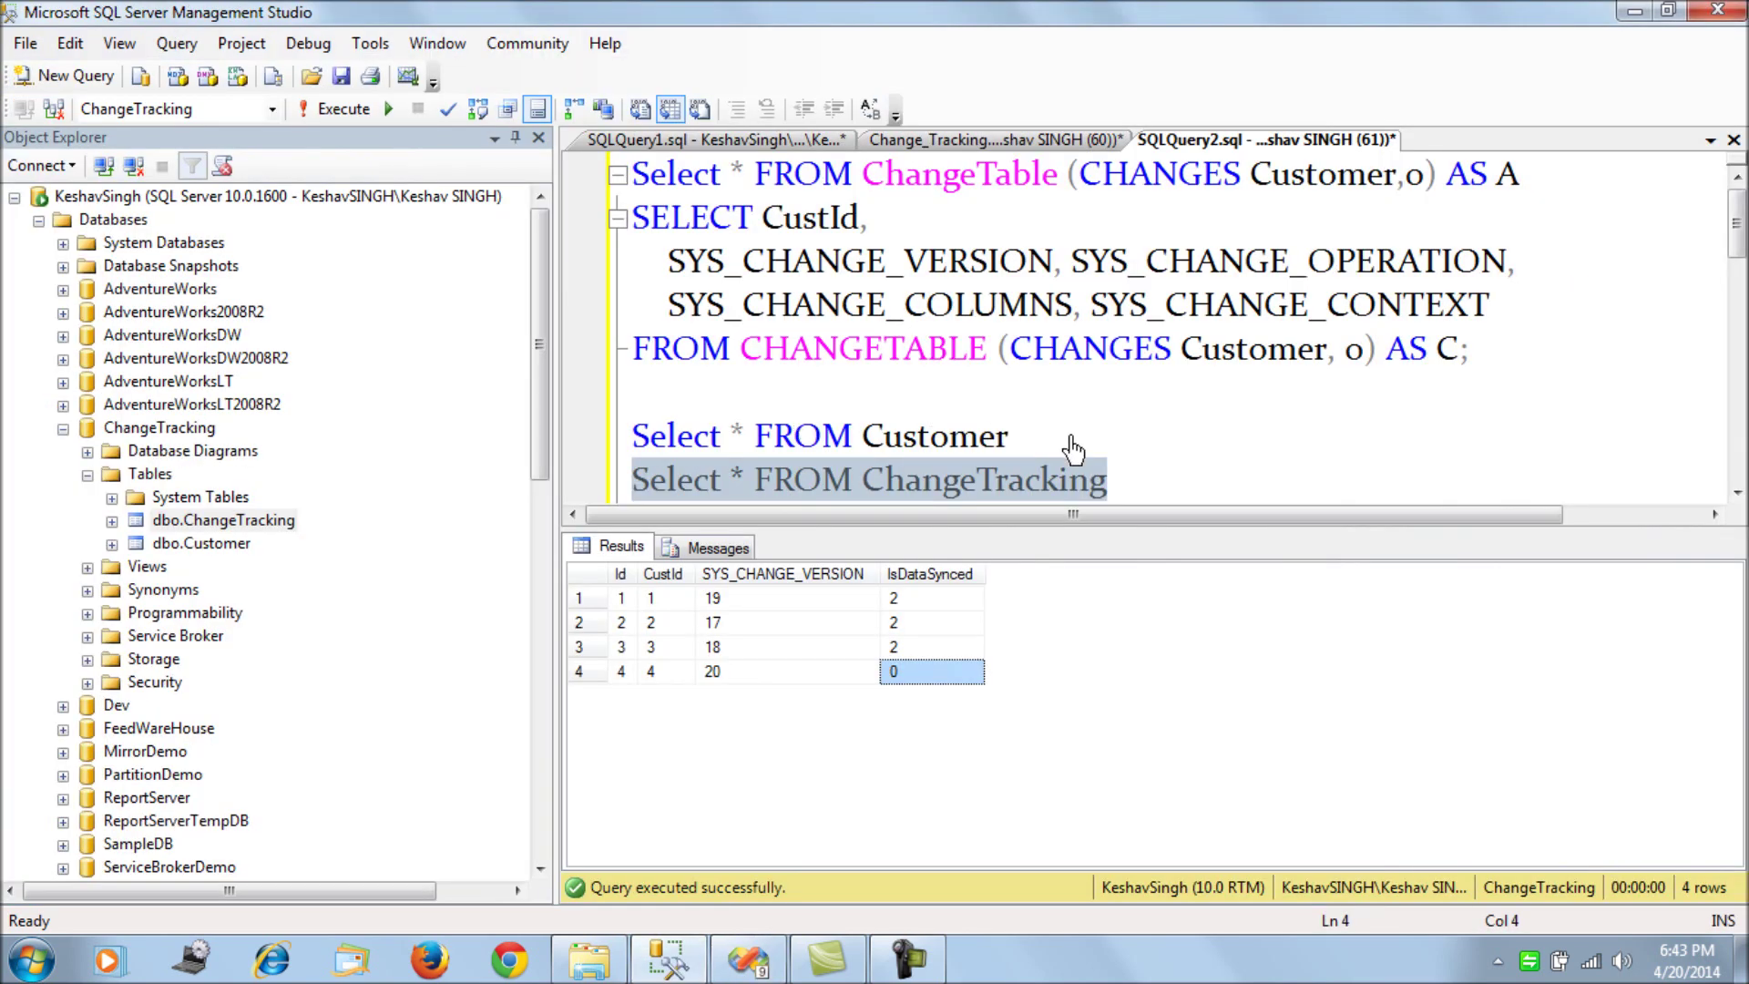
click(1155, 490)
scroll(1161, 456, down, 2)
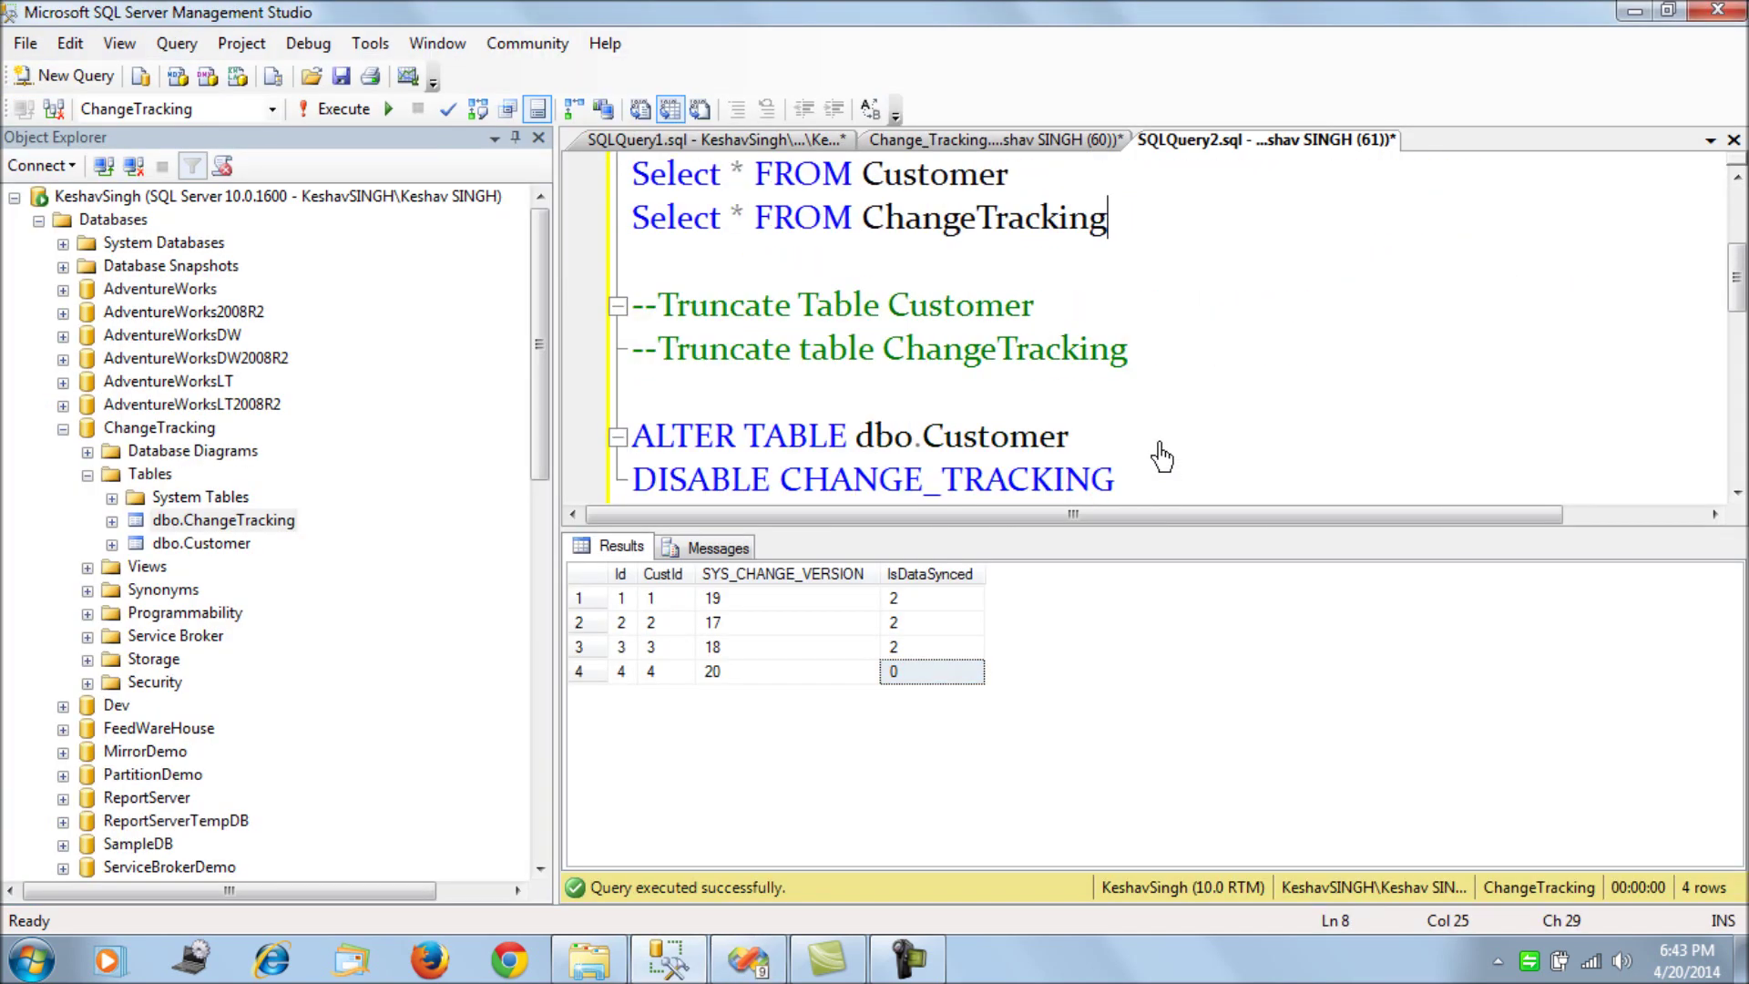
key(Return)
key(Return)
key(ctrl+v)
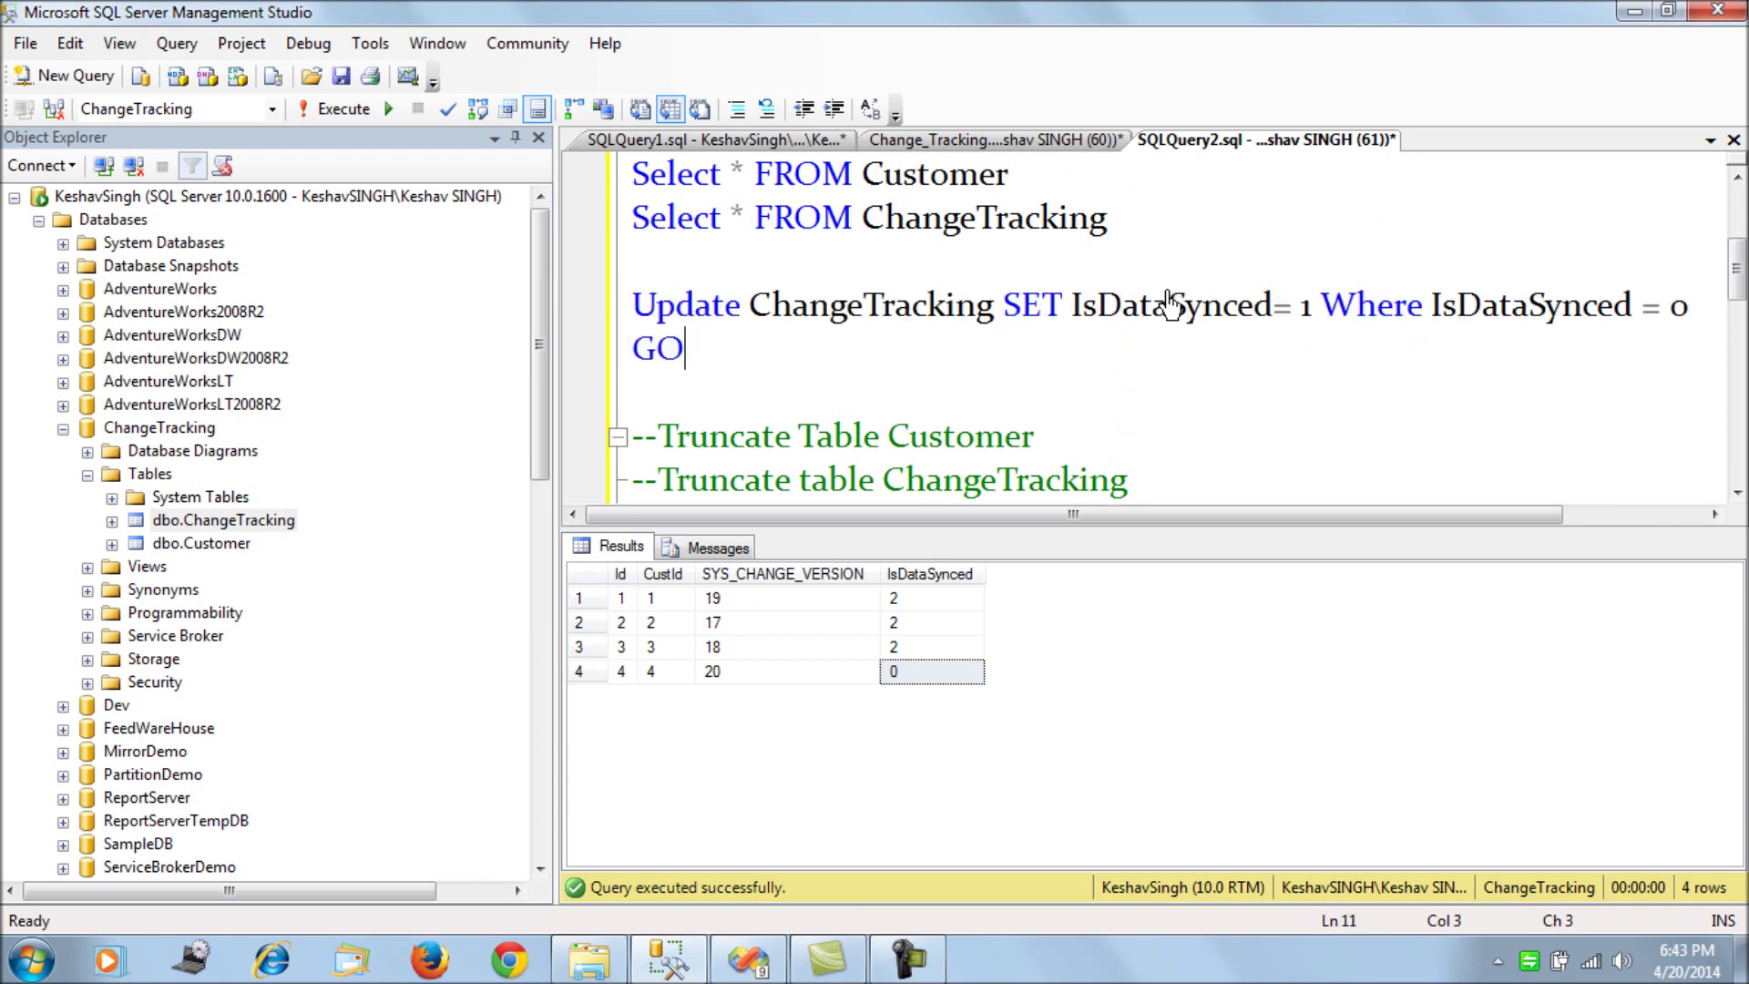
key(shift+Home)
key(shift+Up)
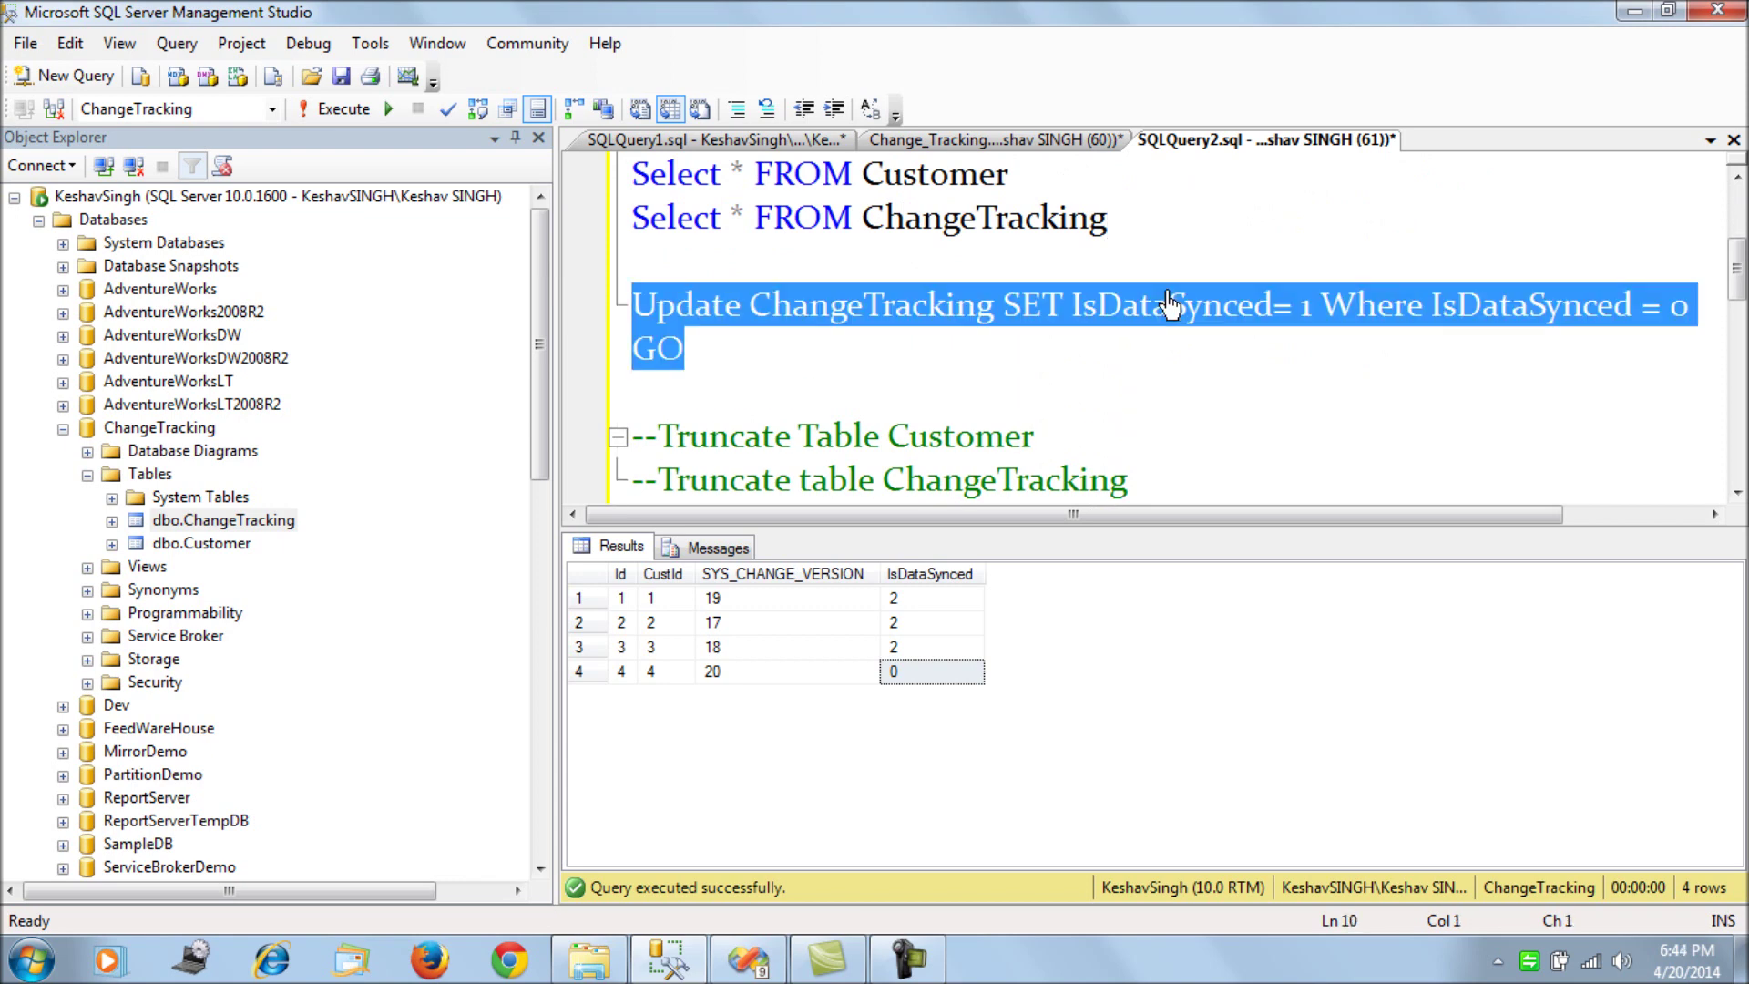
- Execute the selected Update ChangeTracking batch, query the ChangeTracking table again and check the IsDataSynced value of customer 4's row
key(F5)
key(ctrl+r)
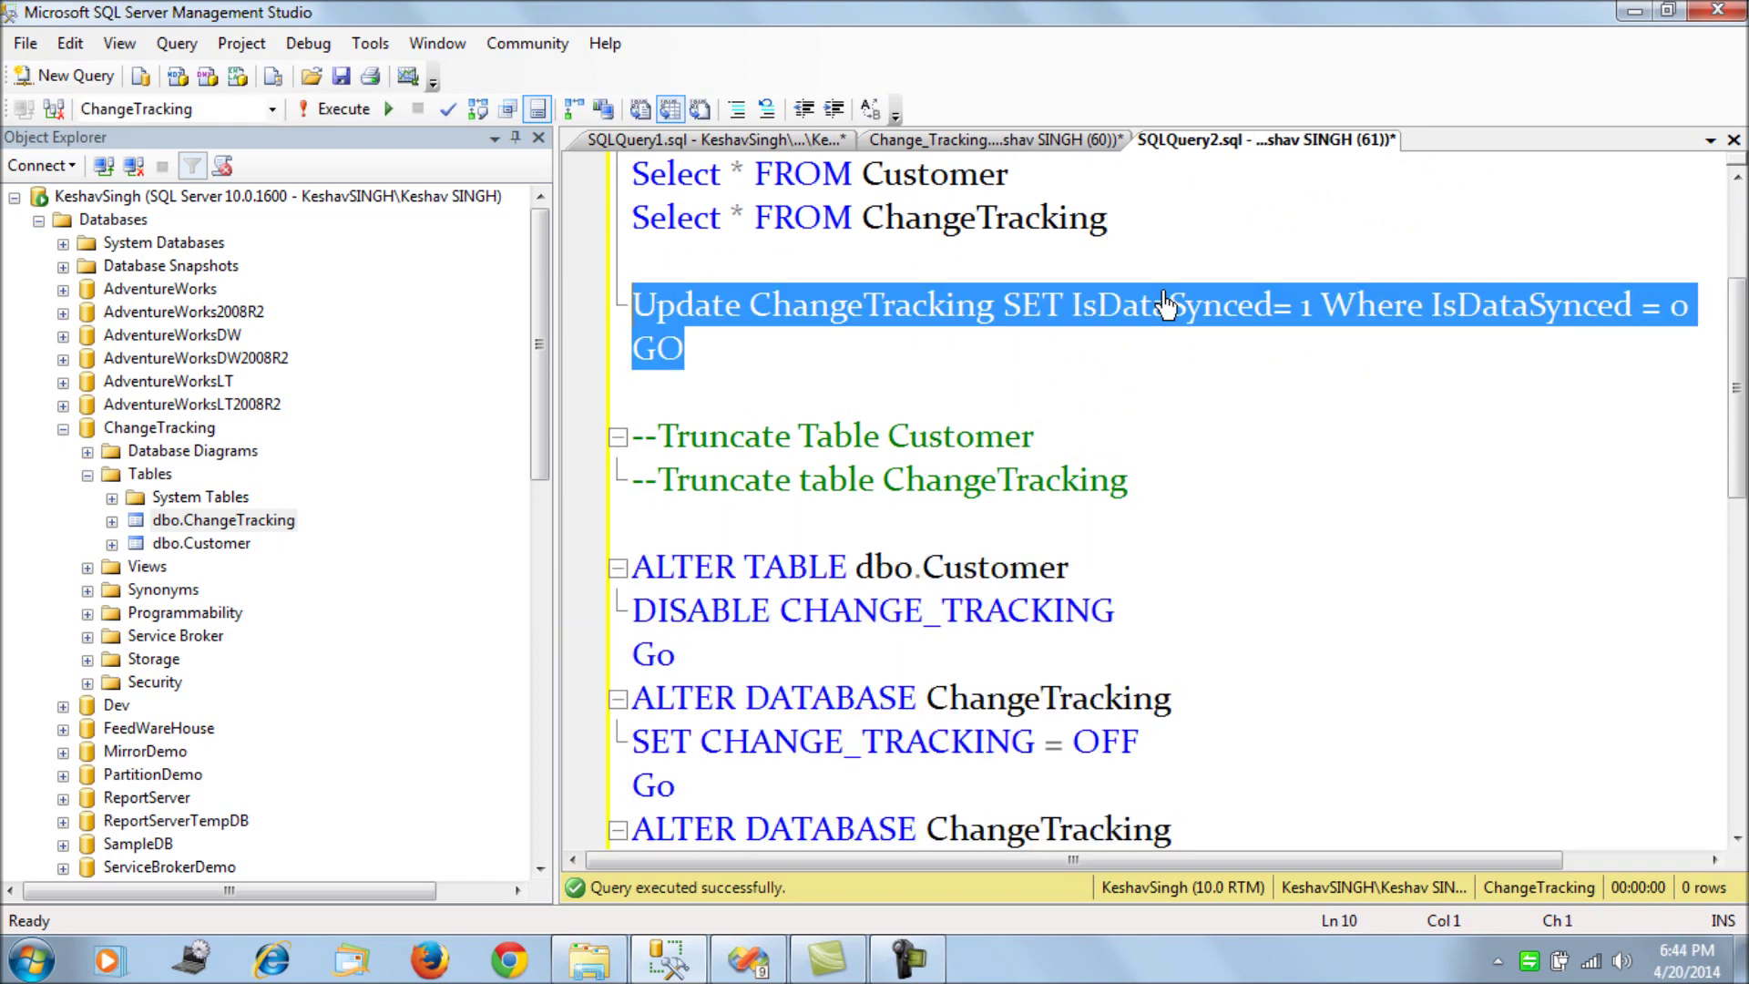
scroll(1166, 306, up, 1)
drag(1107, 348, 632, 355)
key(F5)
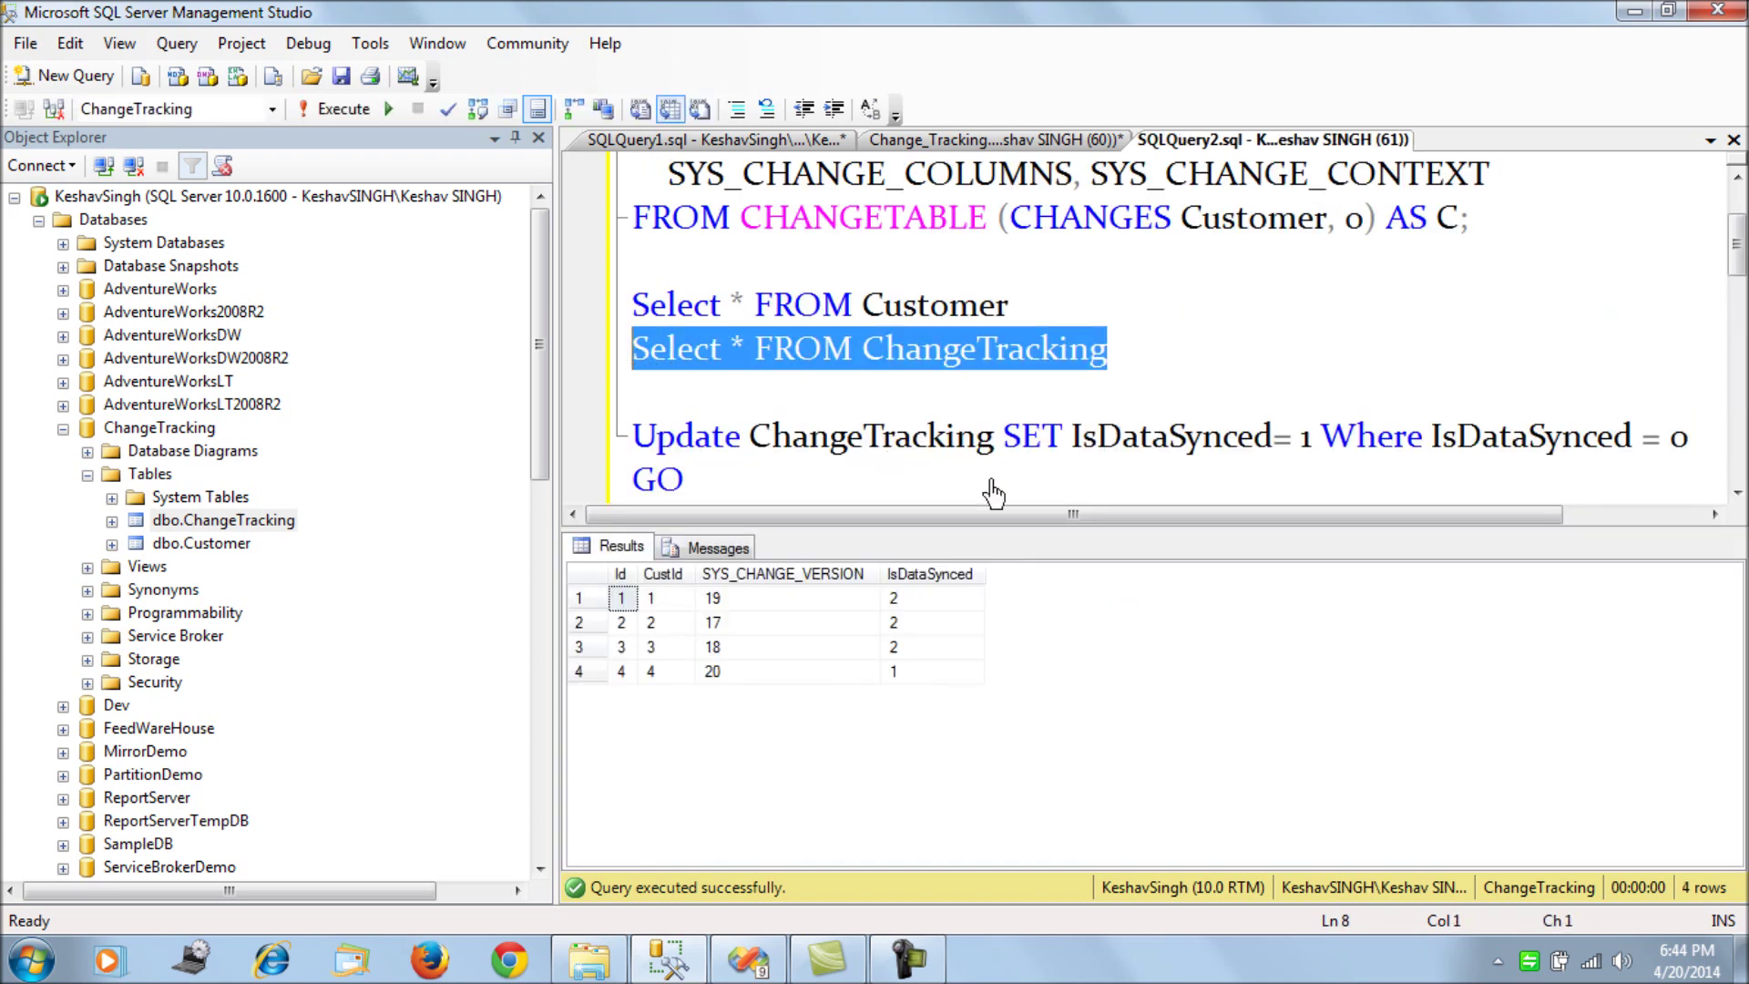
click(937, 674)
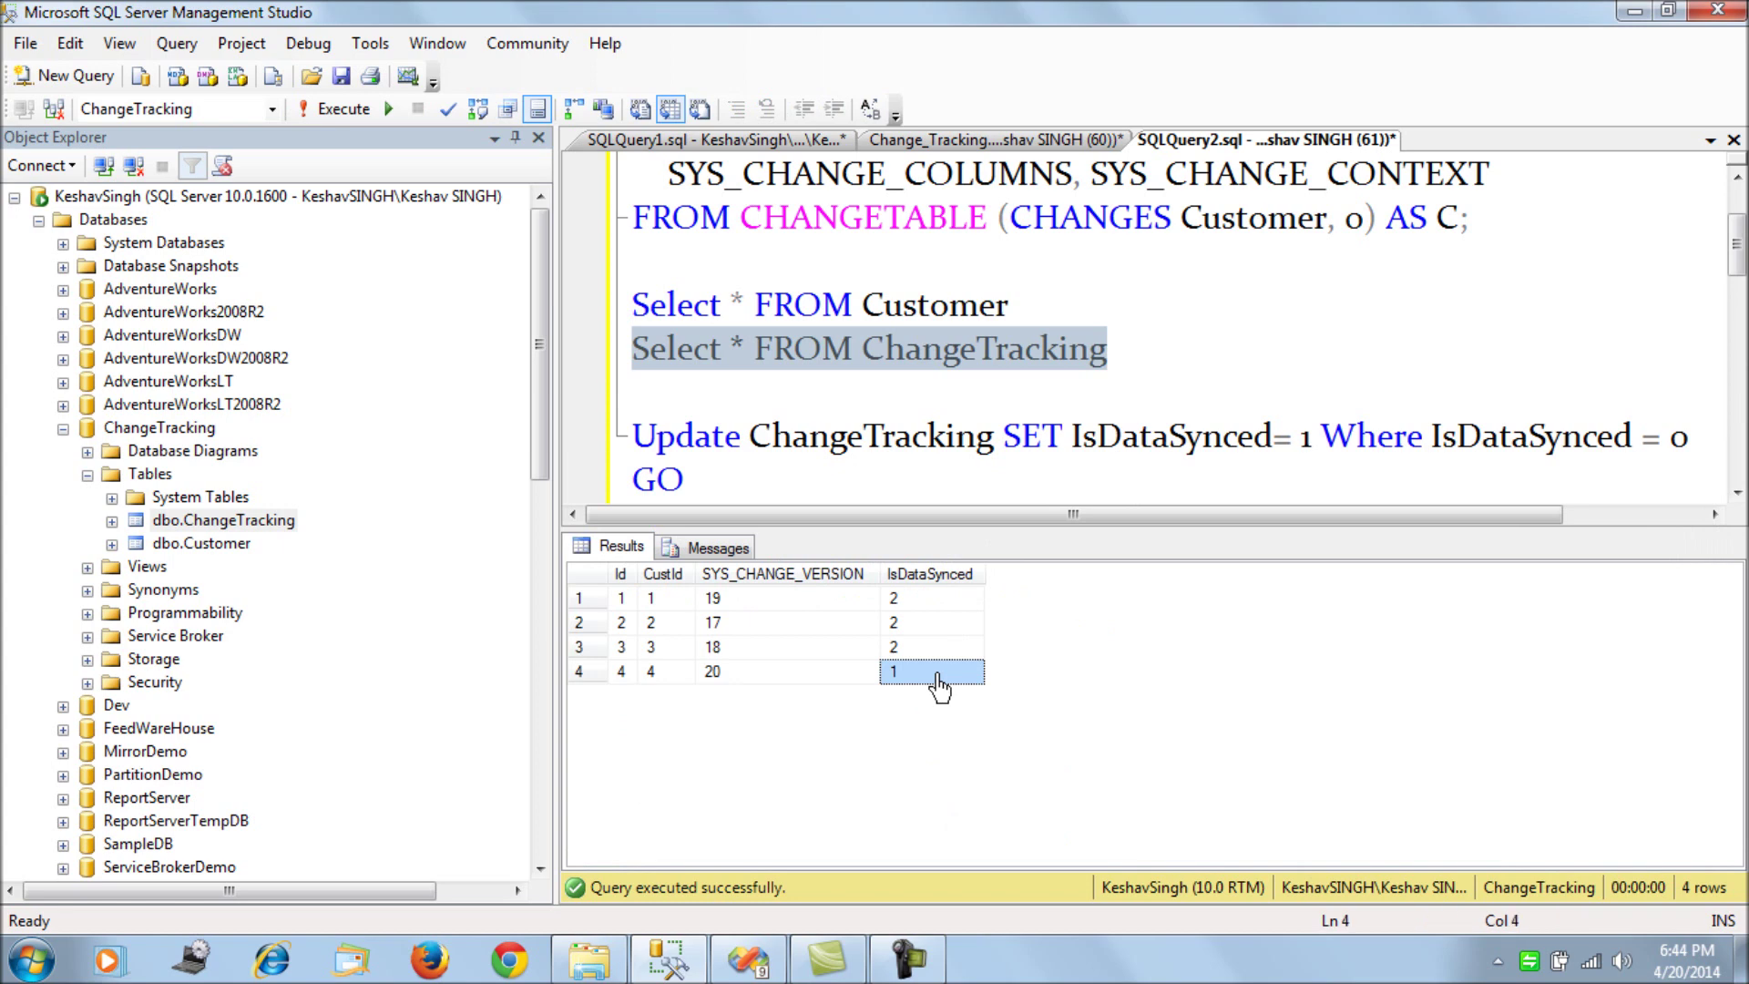
- Check the SQL batch of the Execute SQL task in Visual Studio and return to SQL Server Management Studio
click(742, 959)
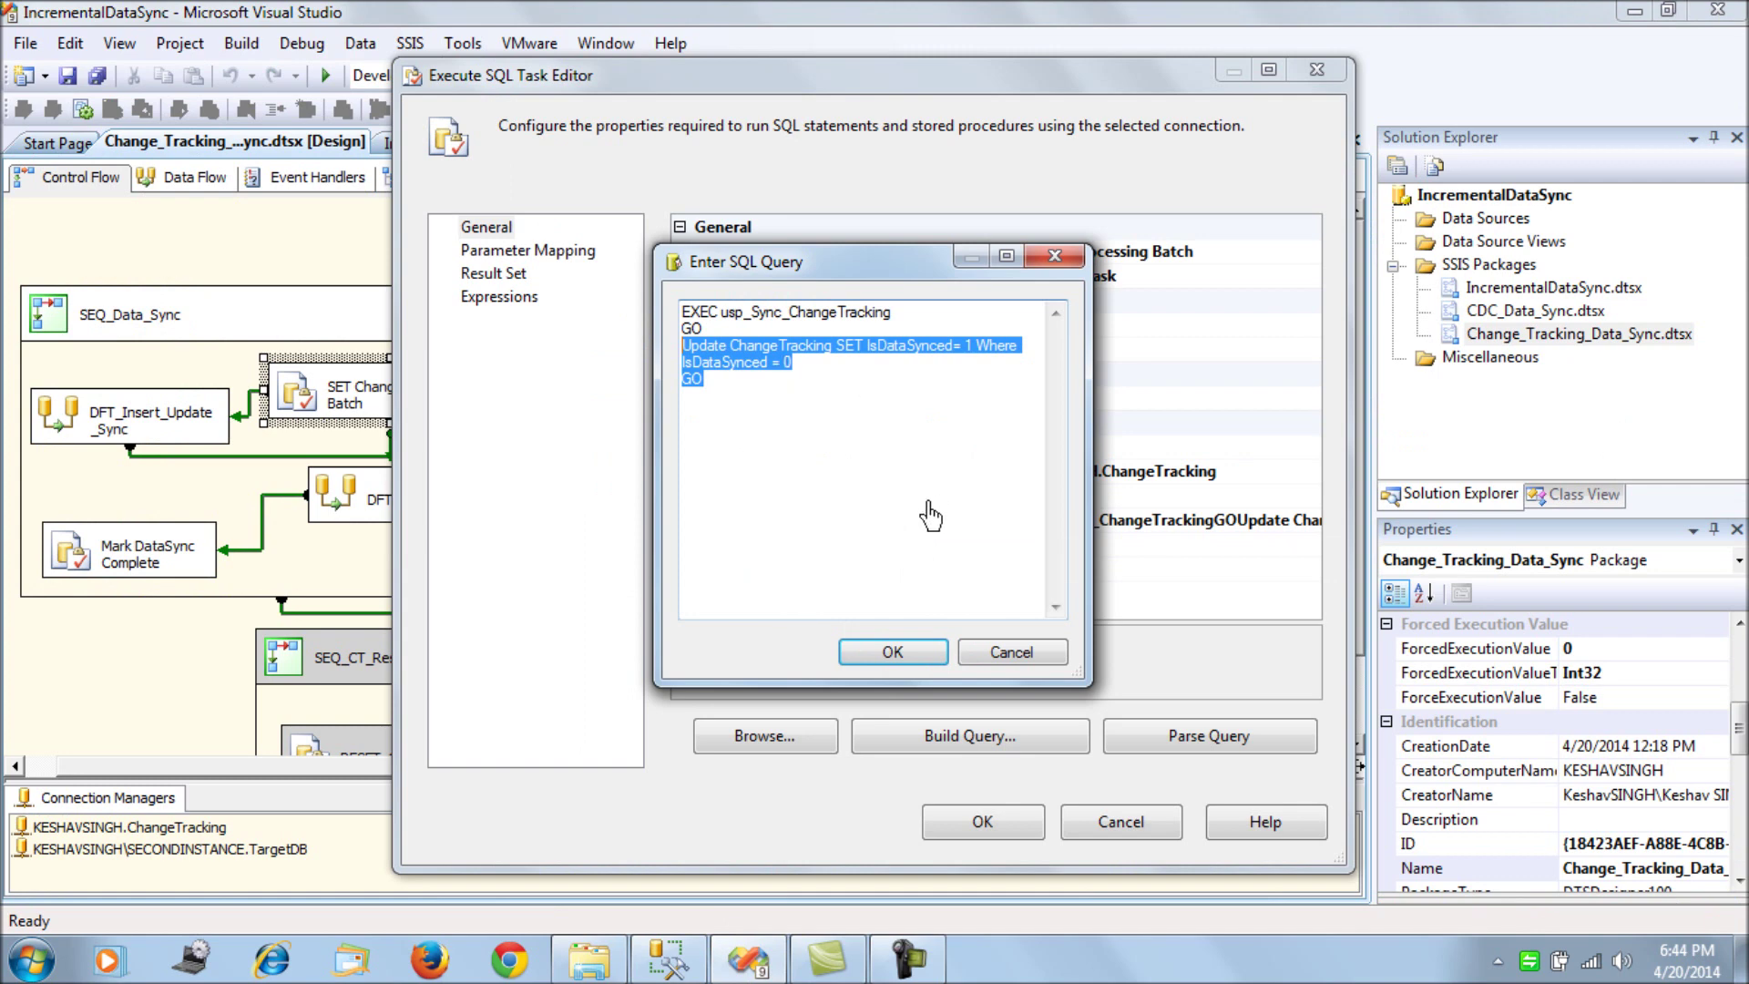
mouse_move(747, 971)
click(667, 814)
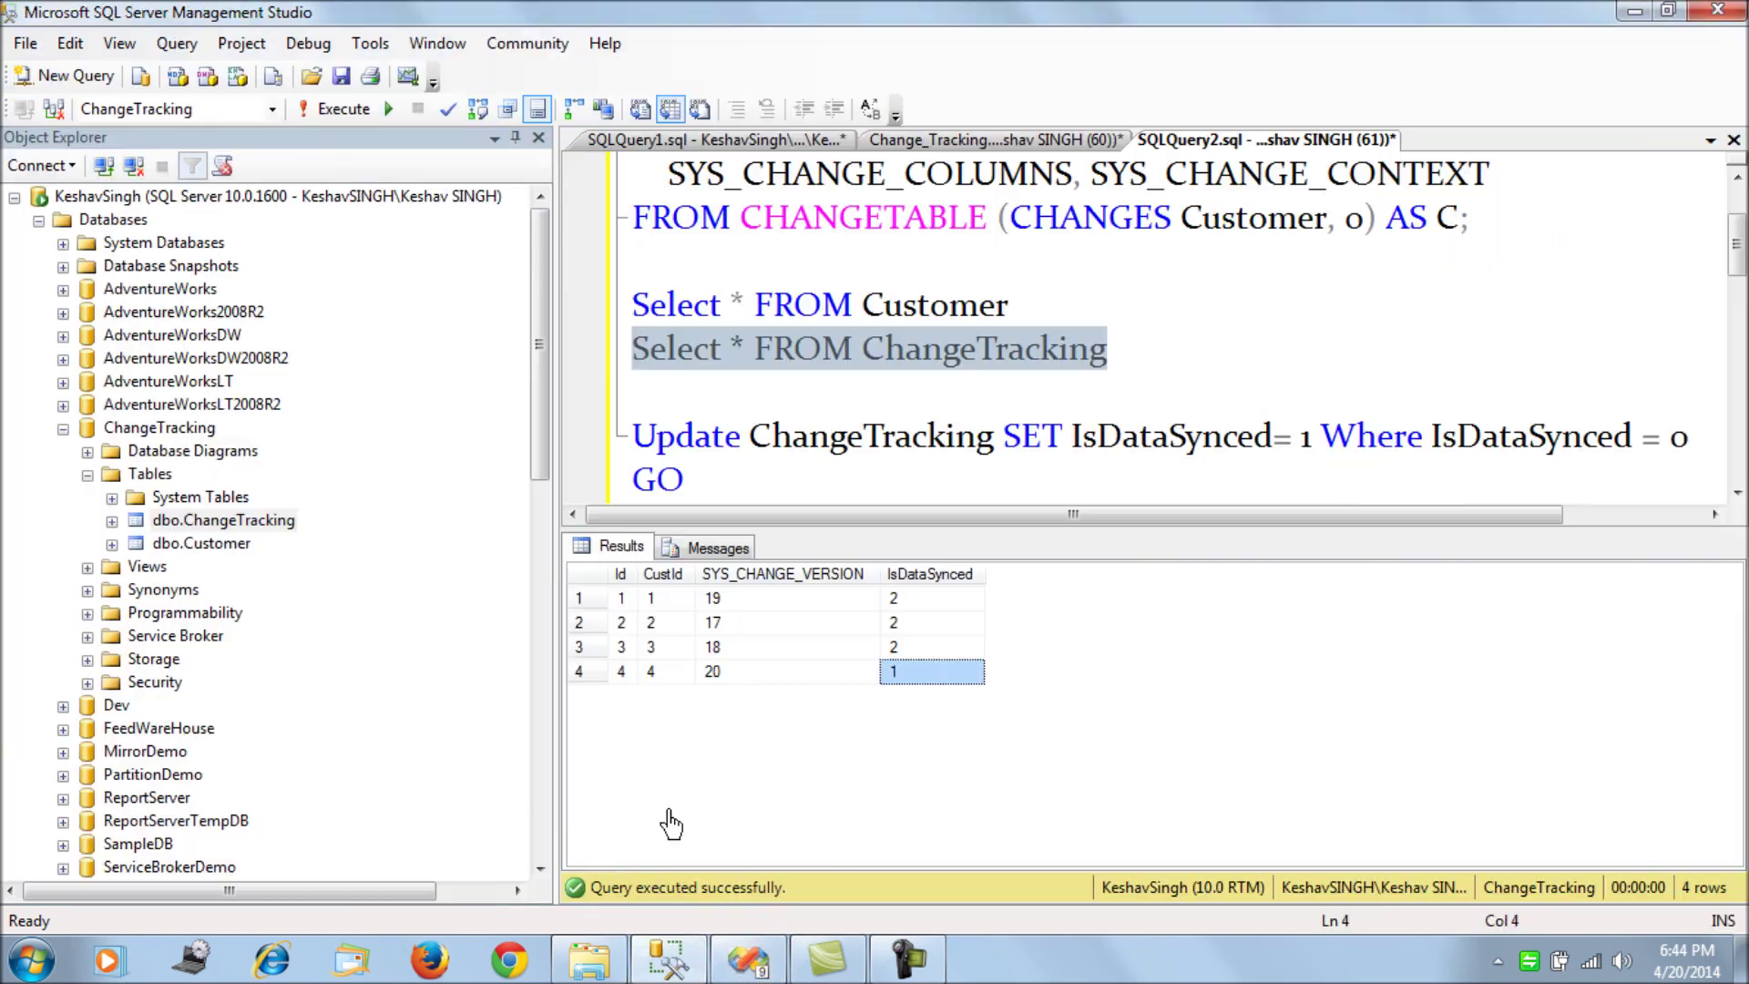
- List the definition text of the usp_Sync_ChangeTracking procedure from its name in the Change_Tracking script and select all the result rows
click(929, 138)
scroll(1121, 483, down, 4)
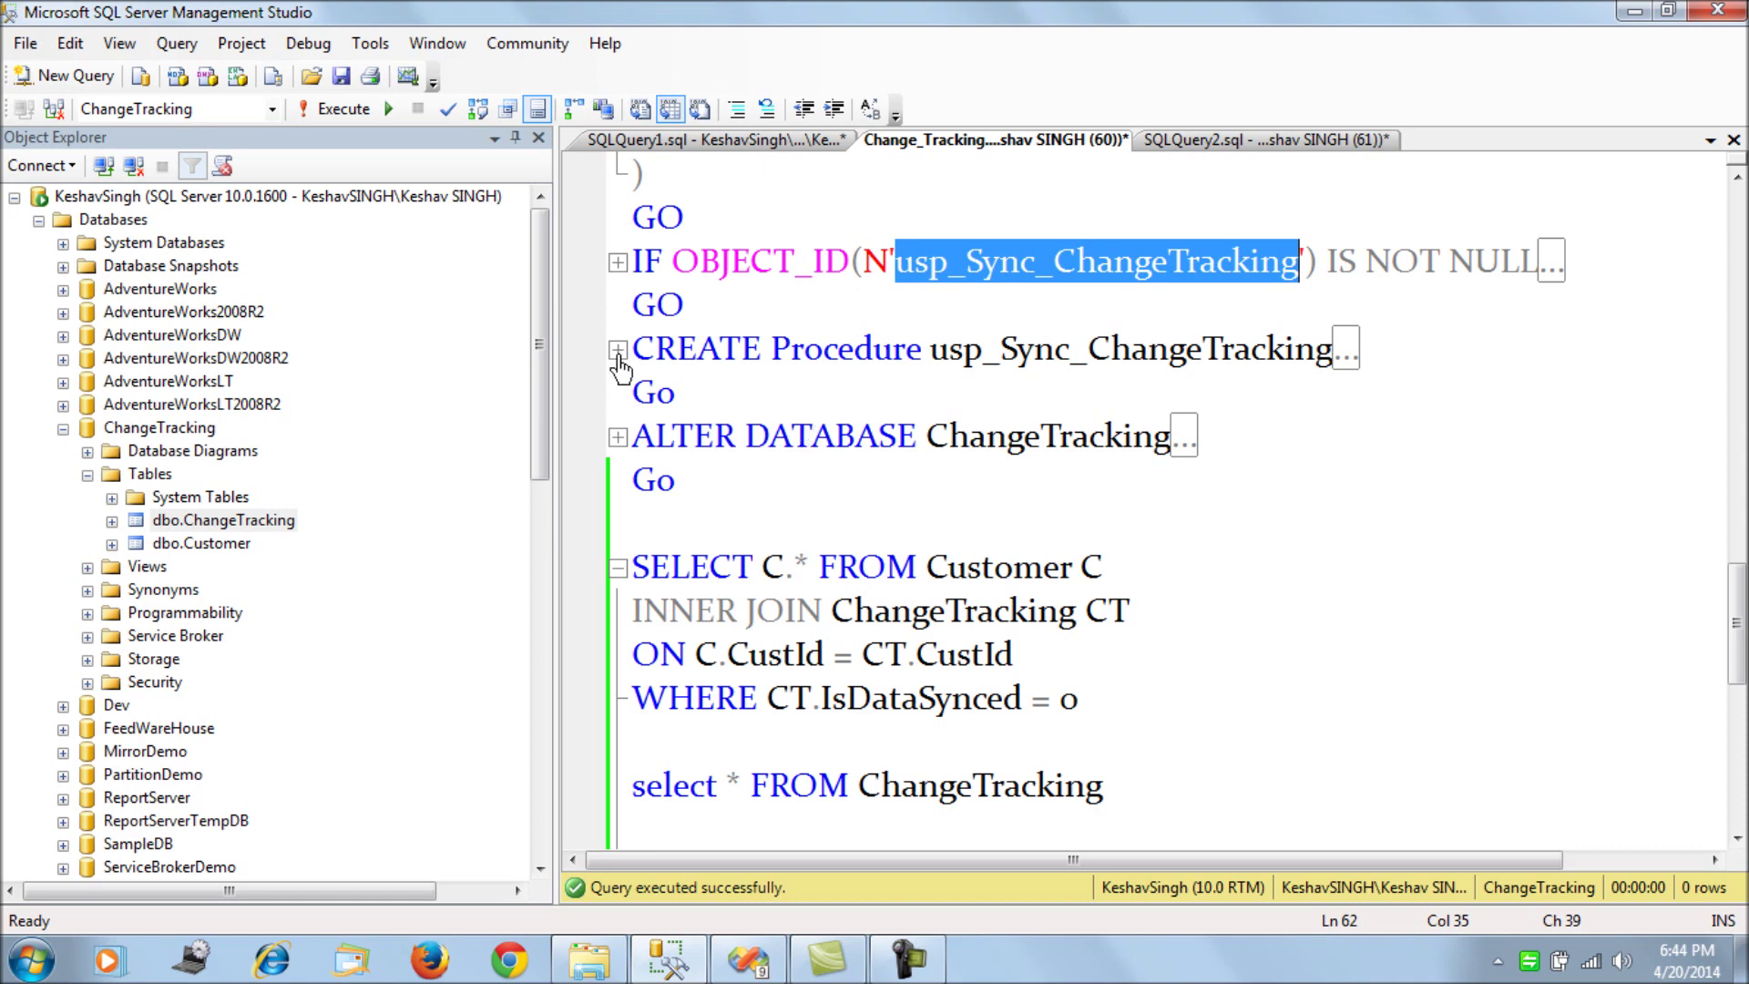
click(982, 351)
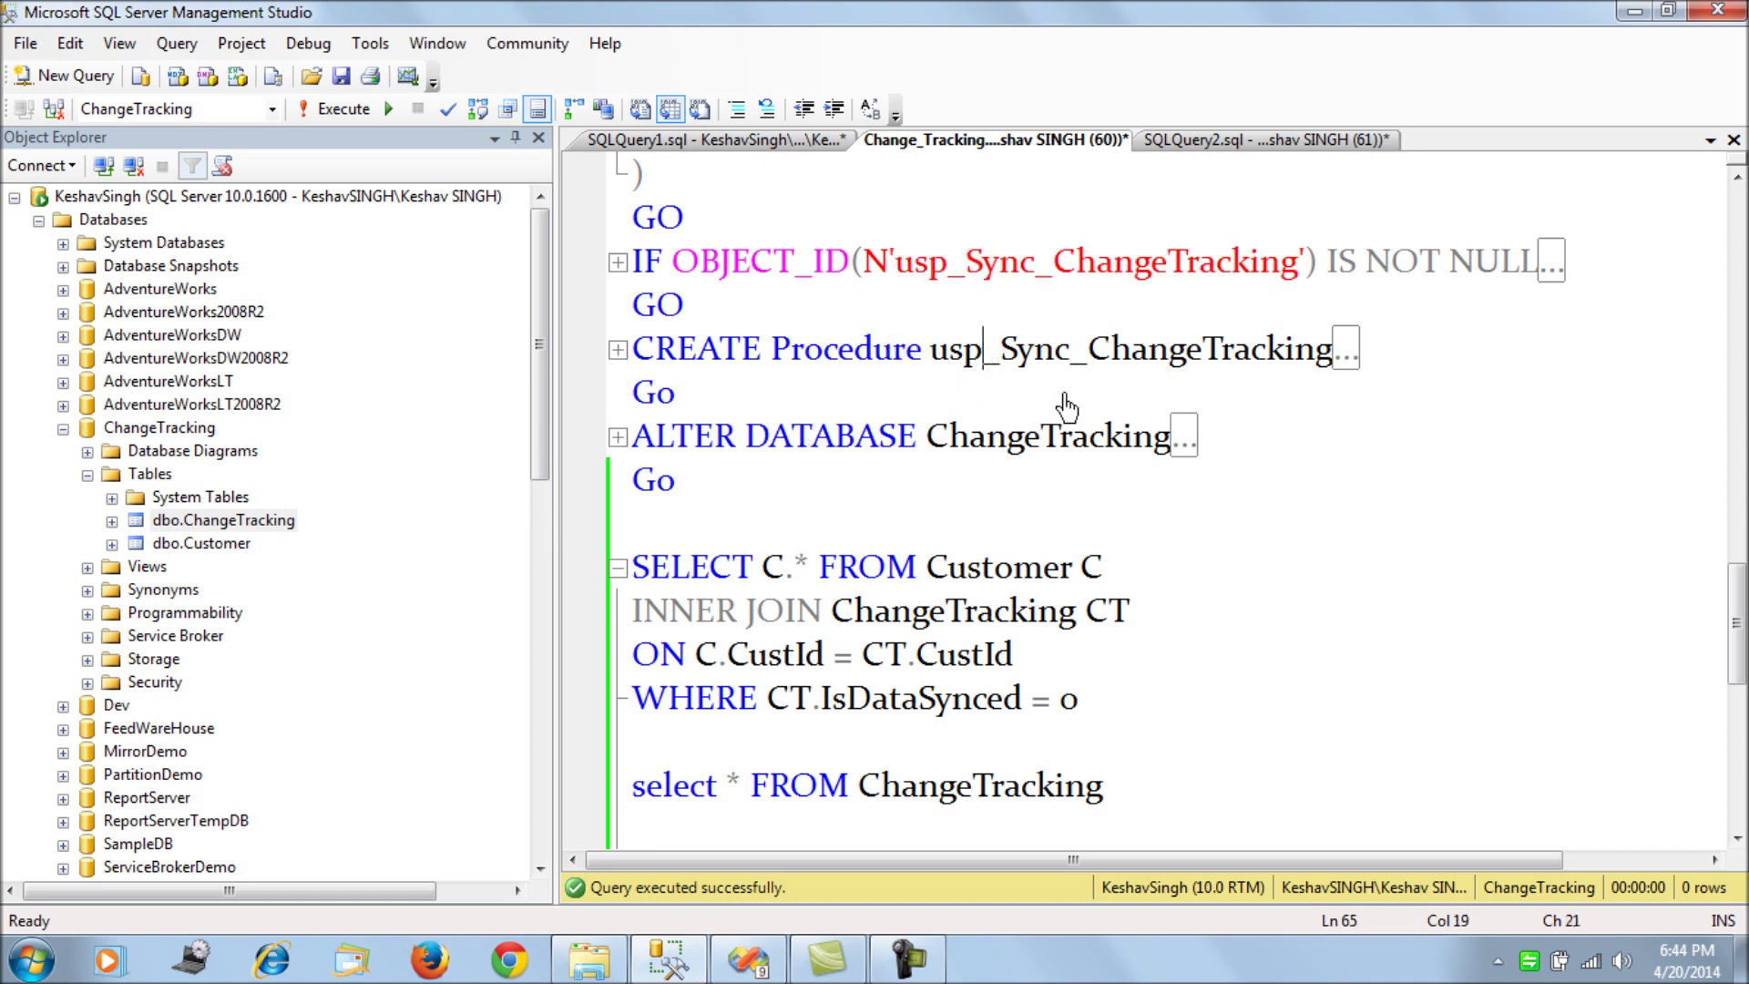
double_click(1151, 358)
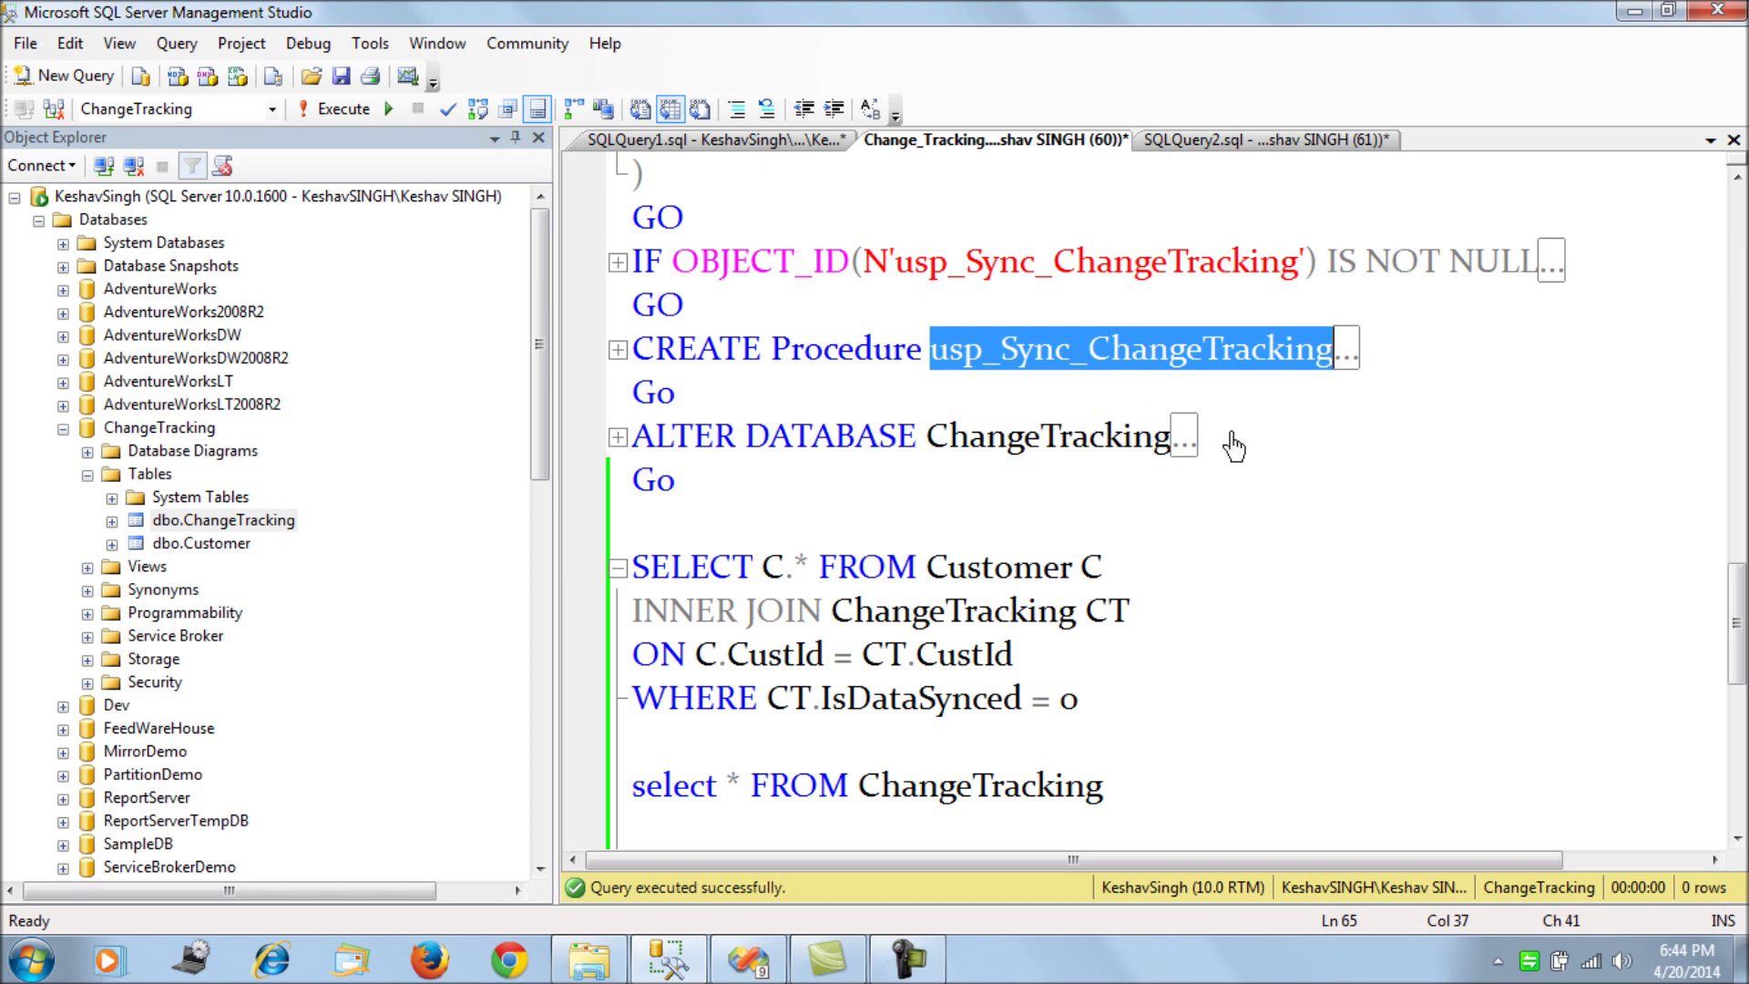
key(F5)
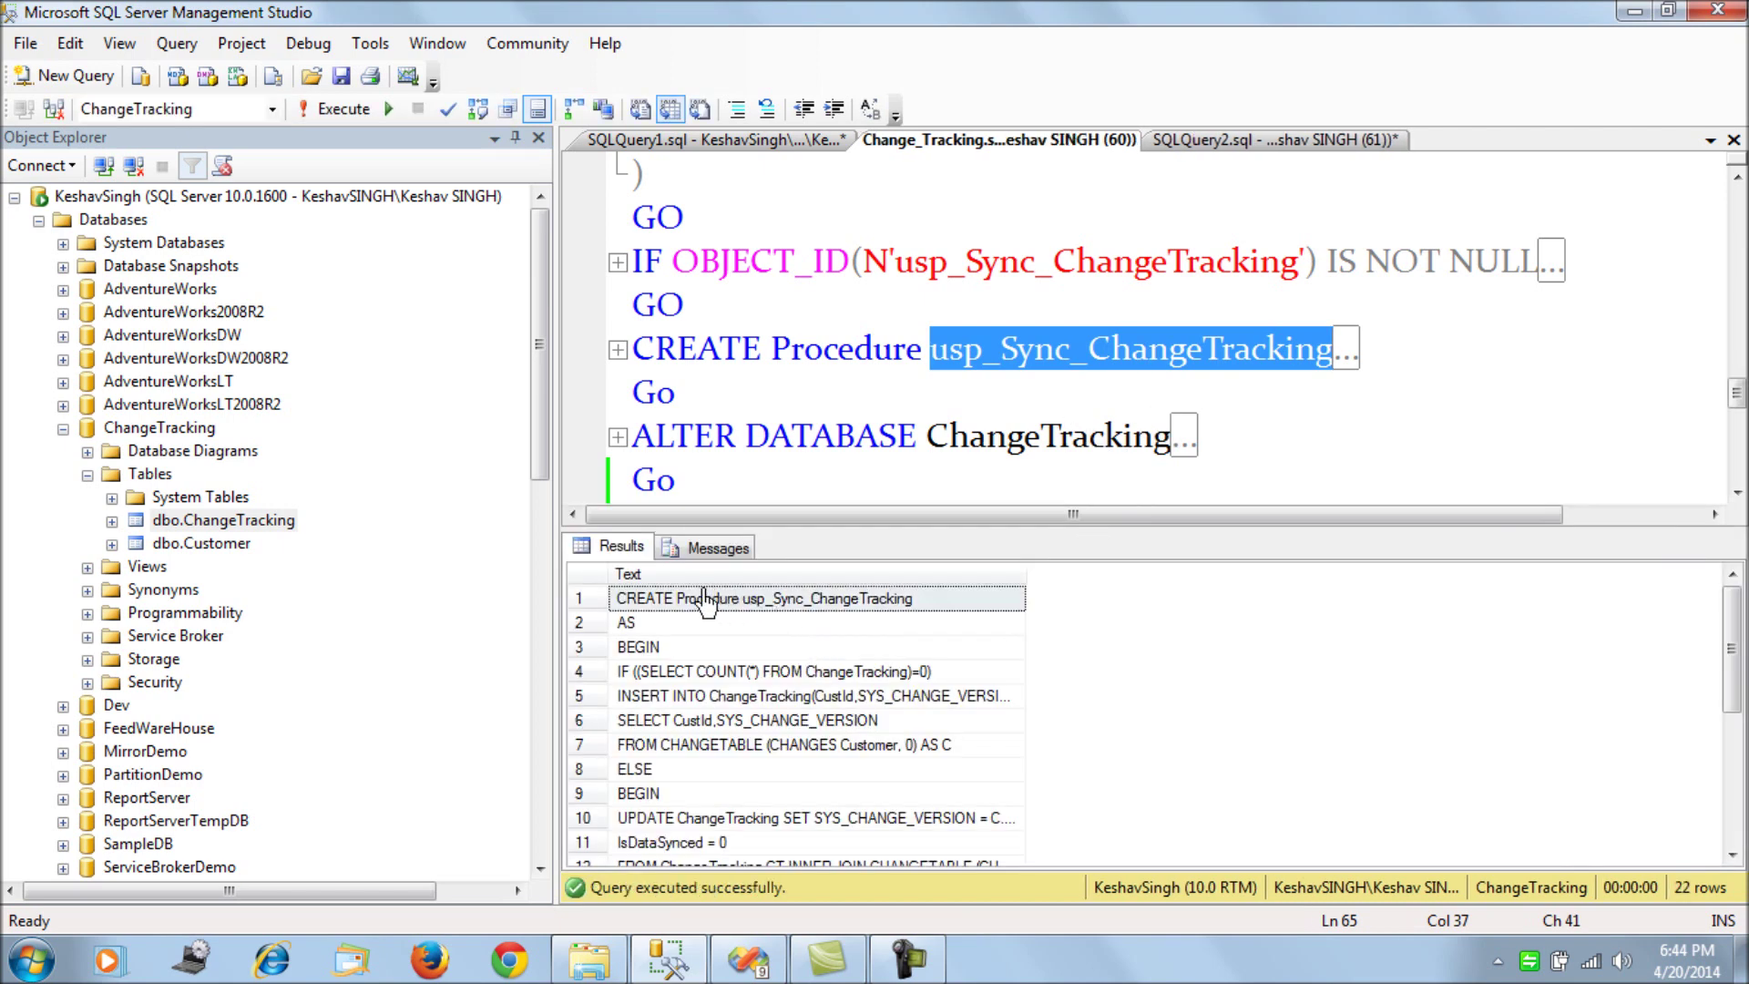
click(693, 576)
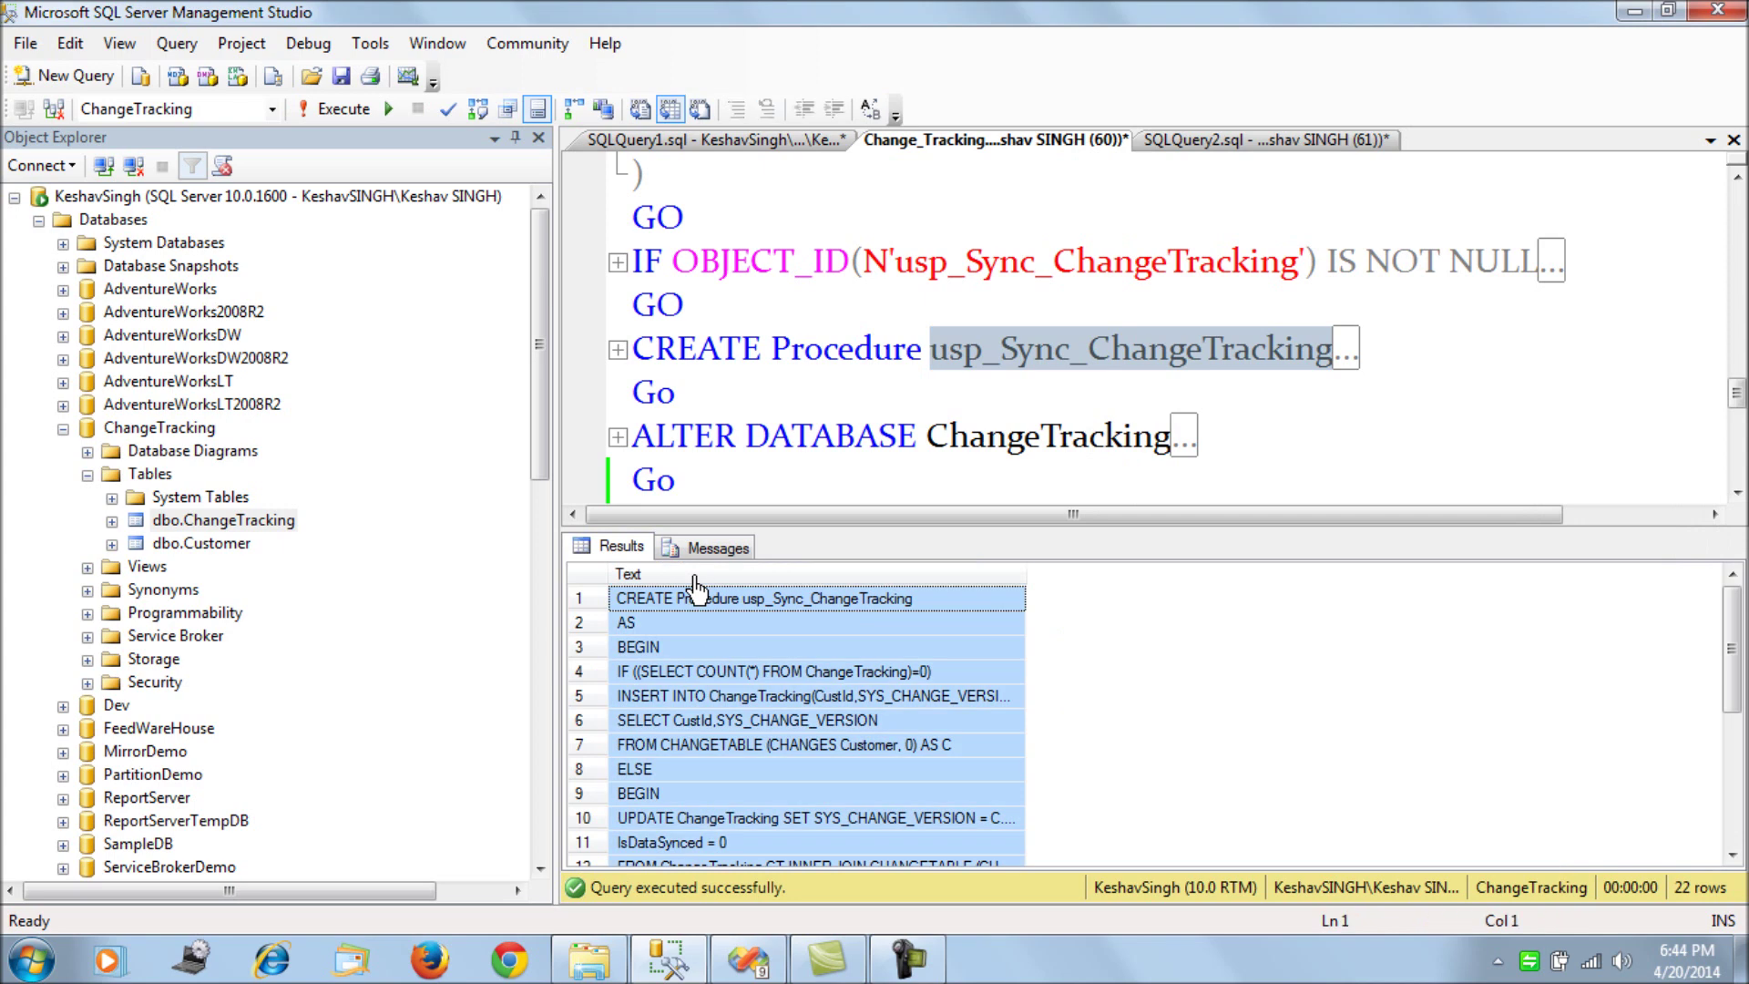
- Paste the copied usp_Sync_ChangeTracking definition into a new query and show it from its beginning
key(ctrl+n)
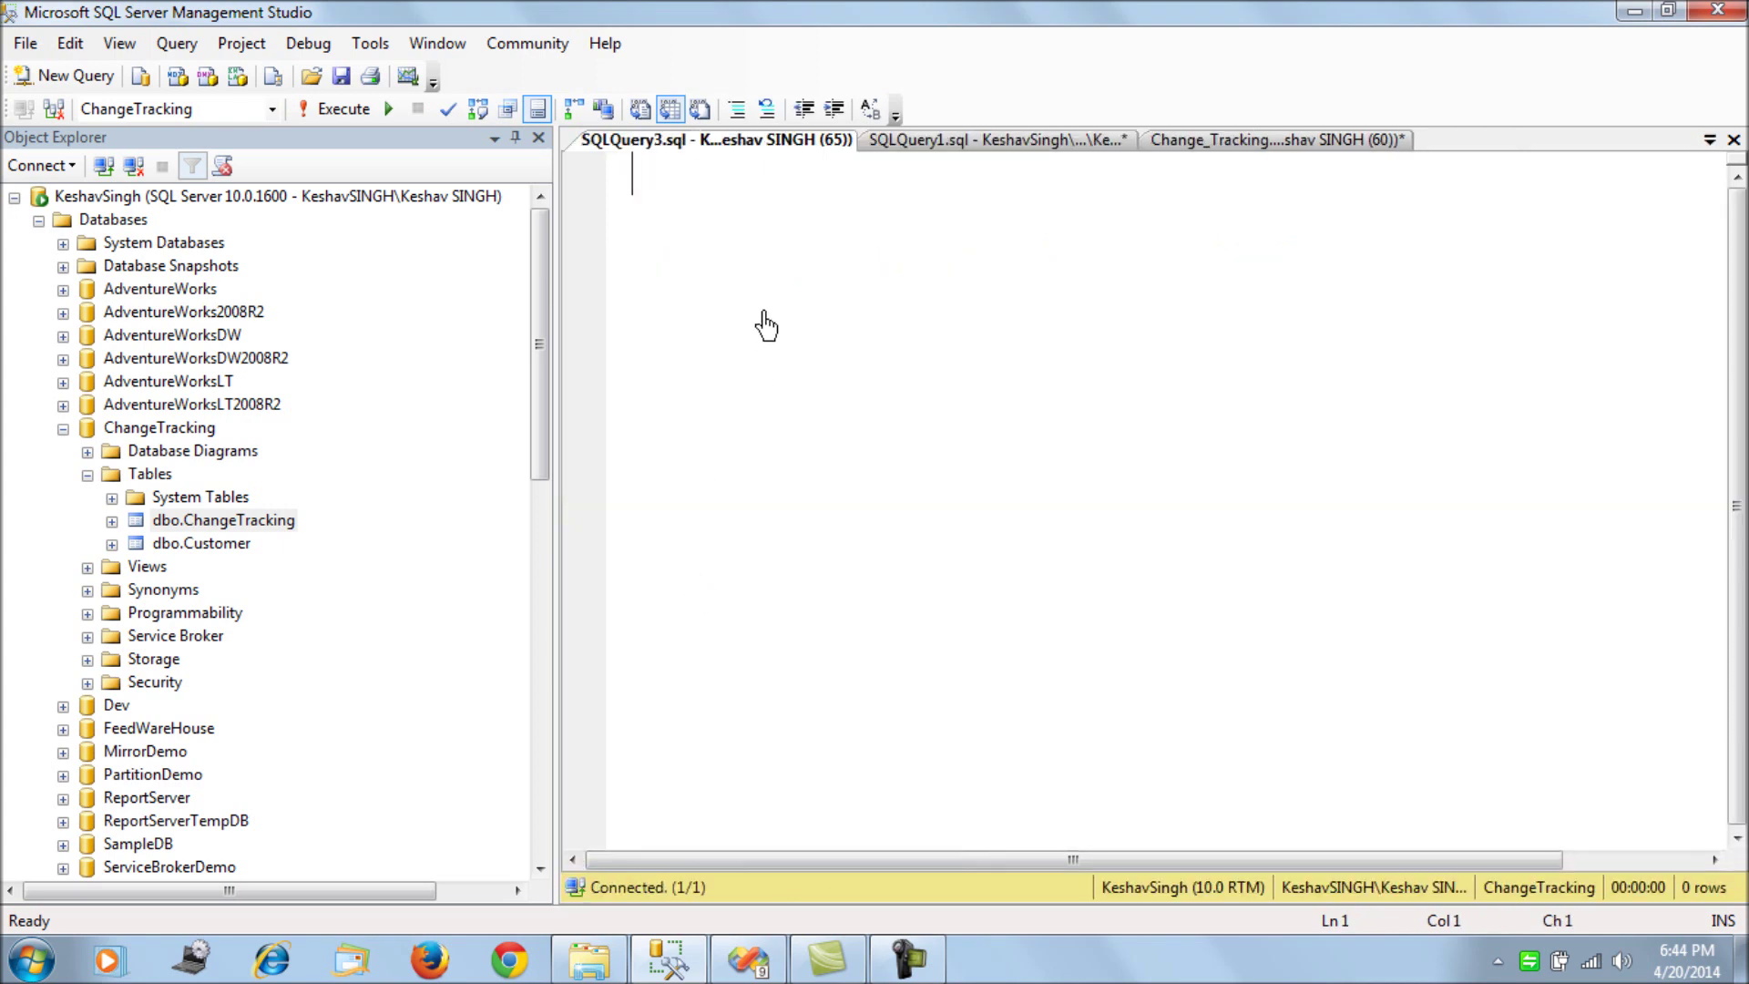
key(ctrl+v)
scroll(825, 415, up, 10)
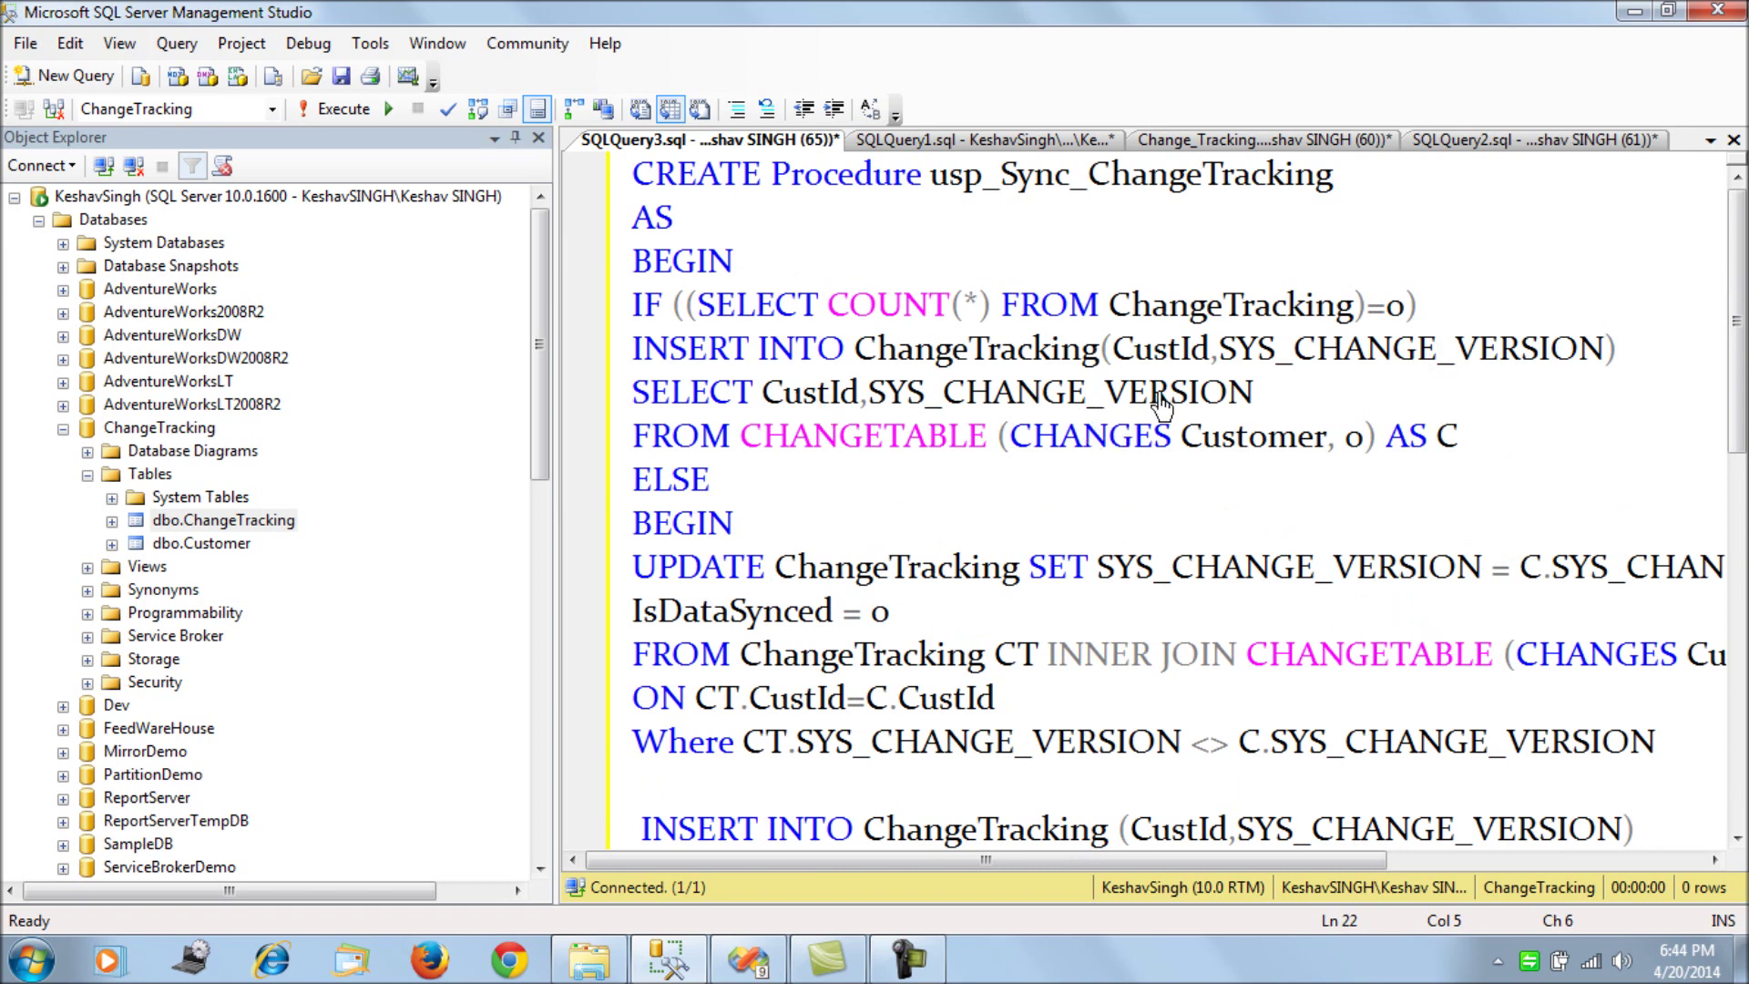
- Examine the IF count condition and run only the SELECT CustId,SYS_CHANGE_VERSION FROM CHANGETABLE (CHANGES Customer, 0) statement, closing its results
drag(1406, 319, 702, 319)
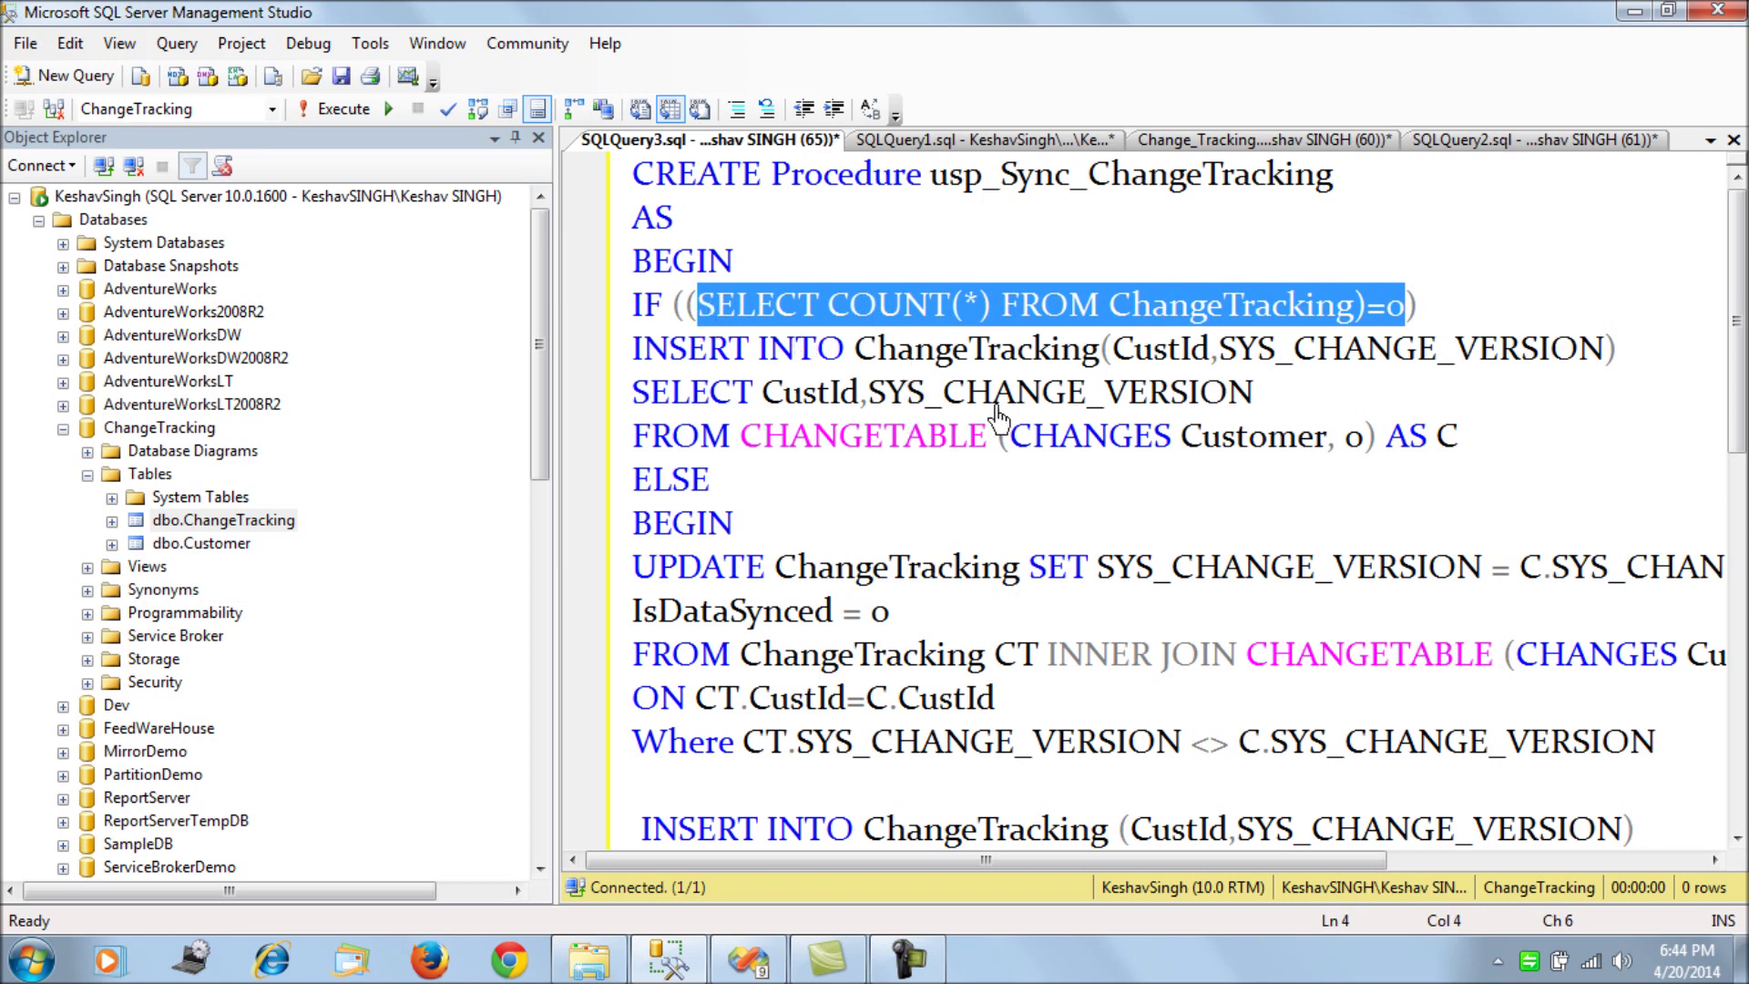
click(886, 393)
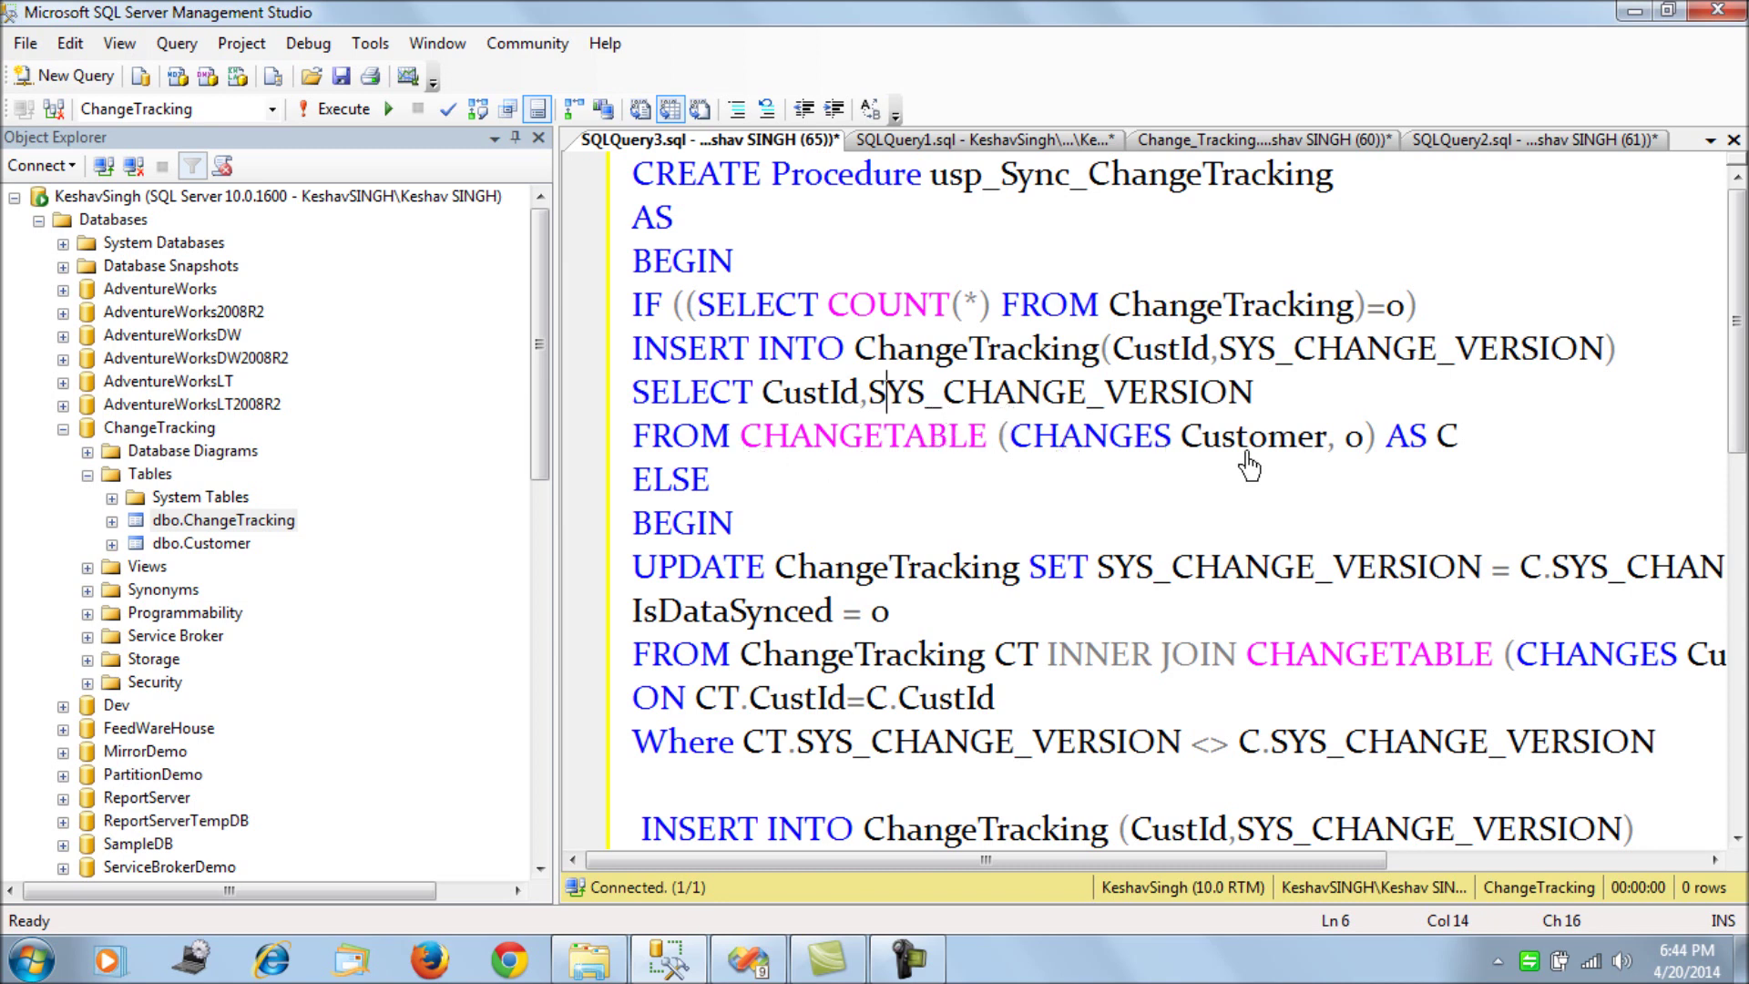
drag(1477, 442, 628, 426)
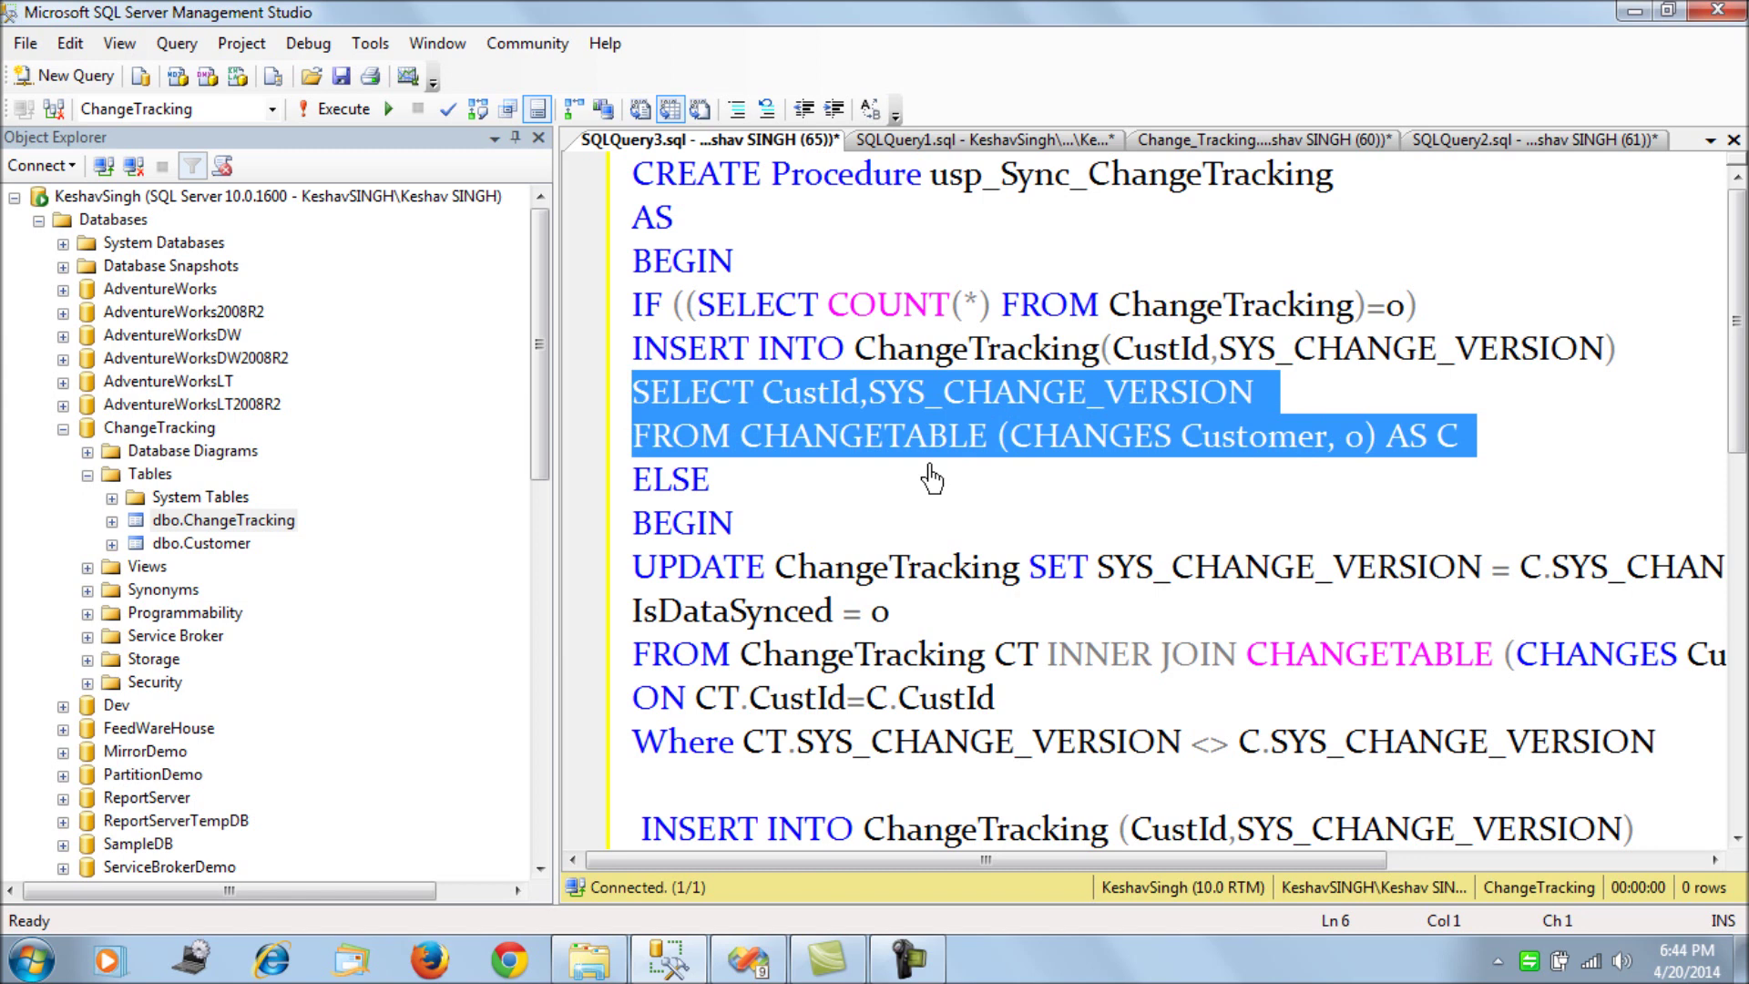
key(F5)
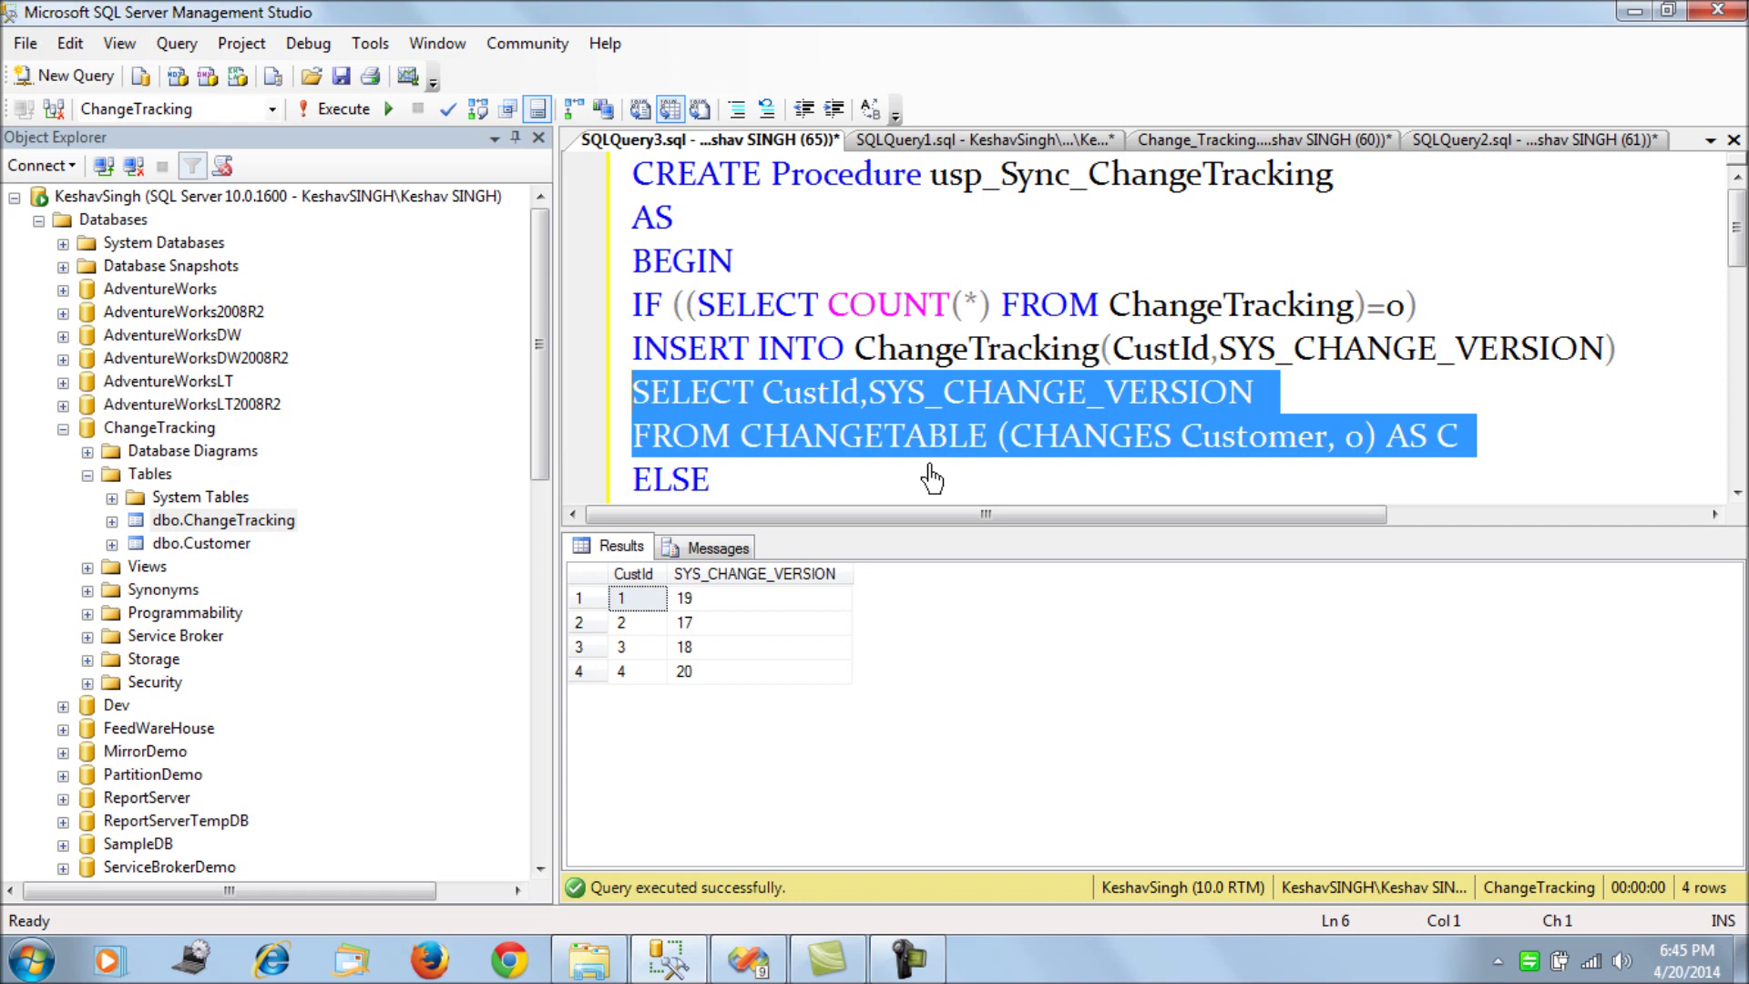
key(ctrl+r)
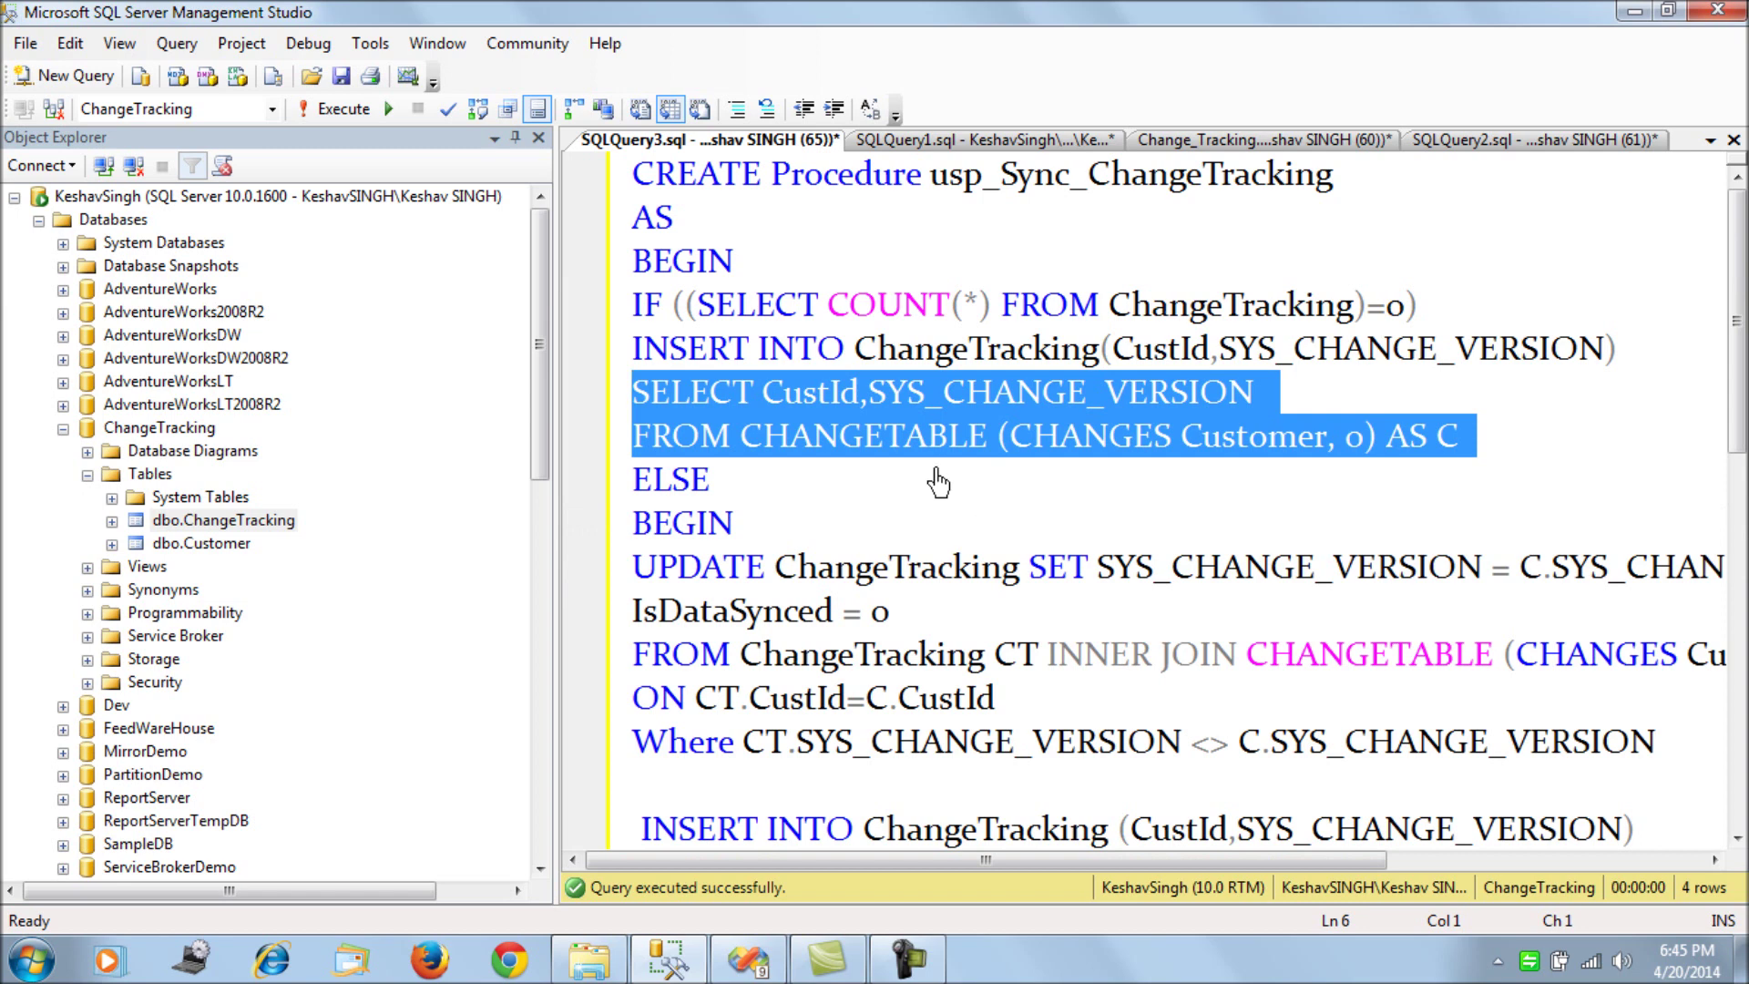
- Close Object Explorer and examine the target table and the IsDataSynced assignment of the UPDATE statement in the ELSE branch
scroll(939, 483, down, 2)
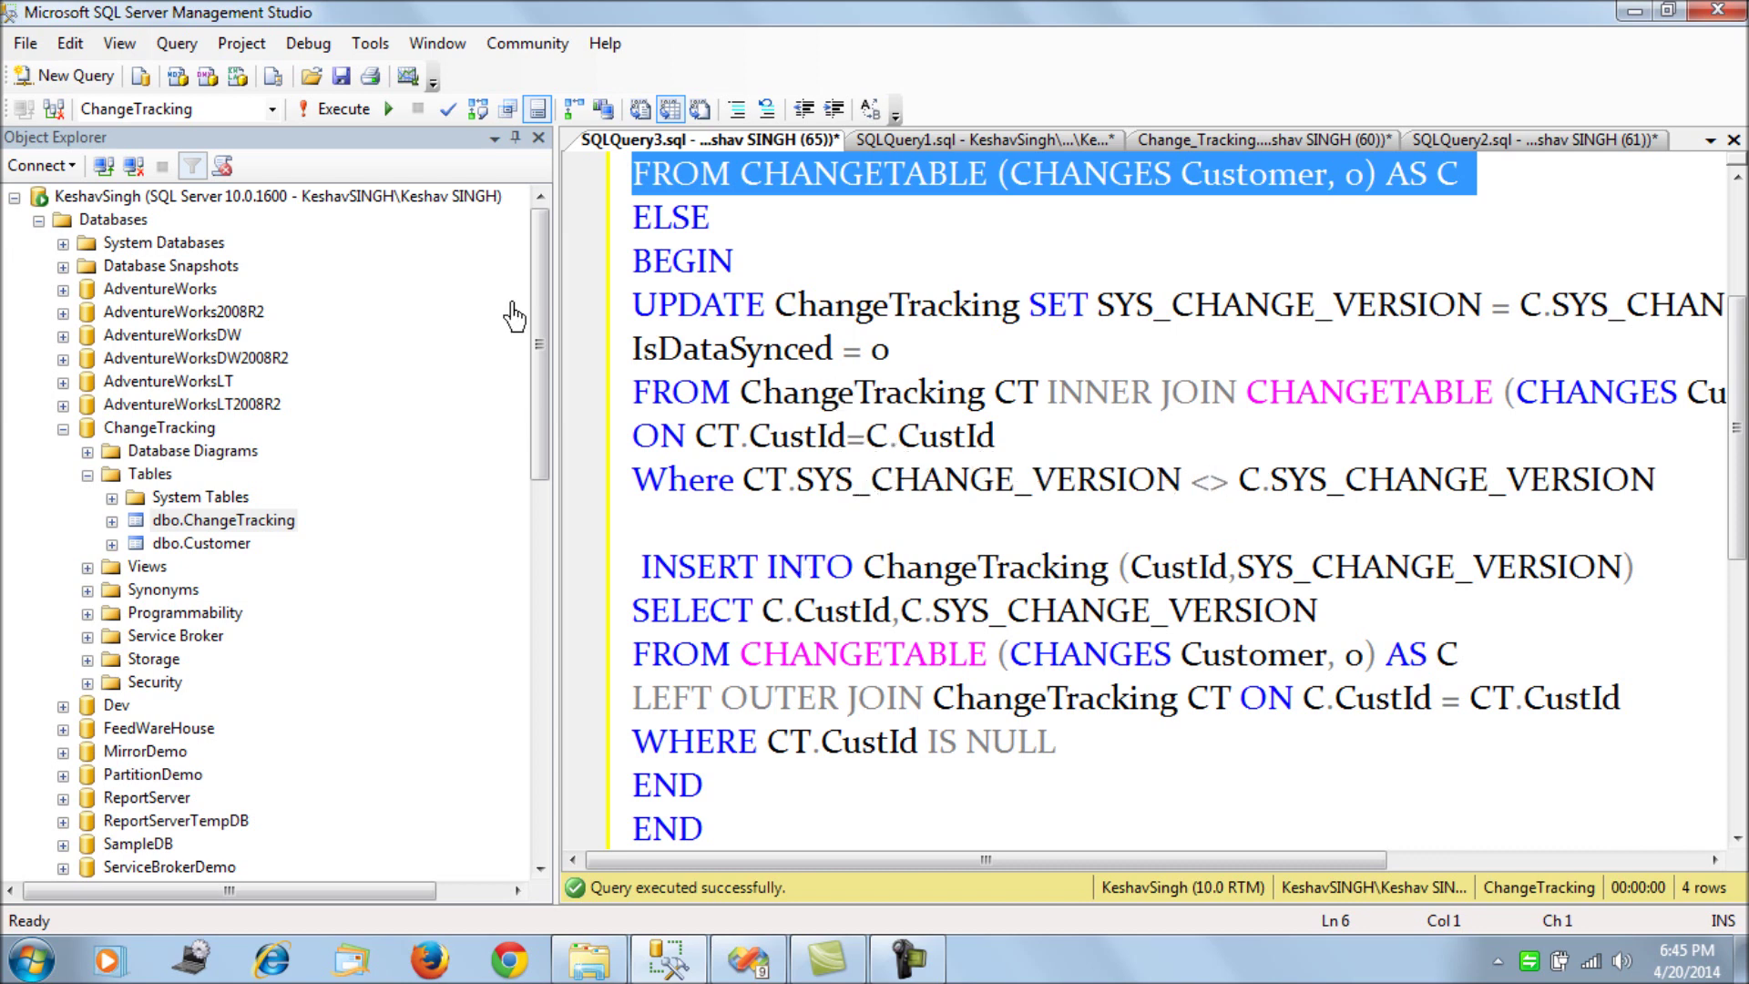
click(538, 137)
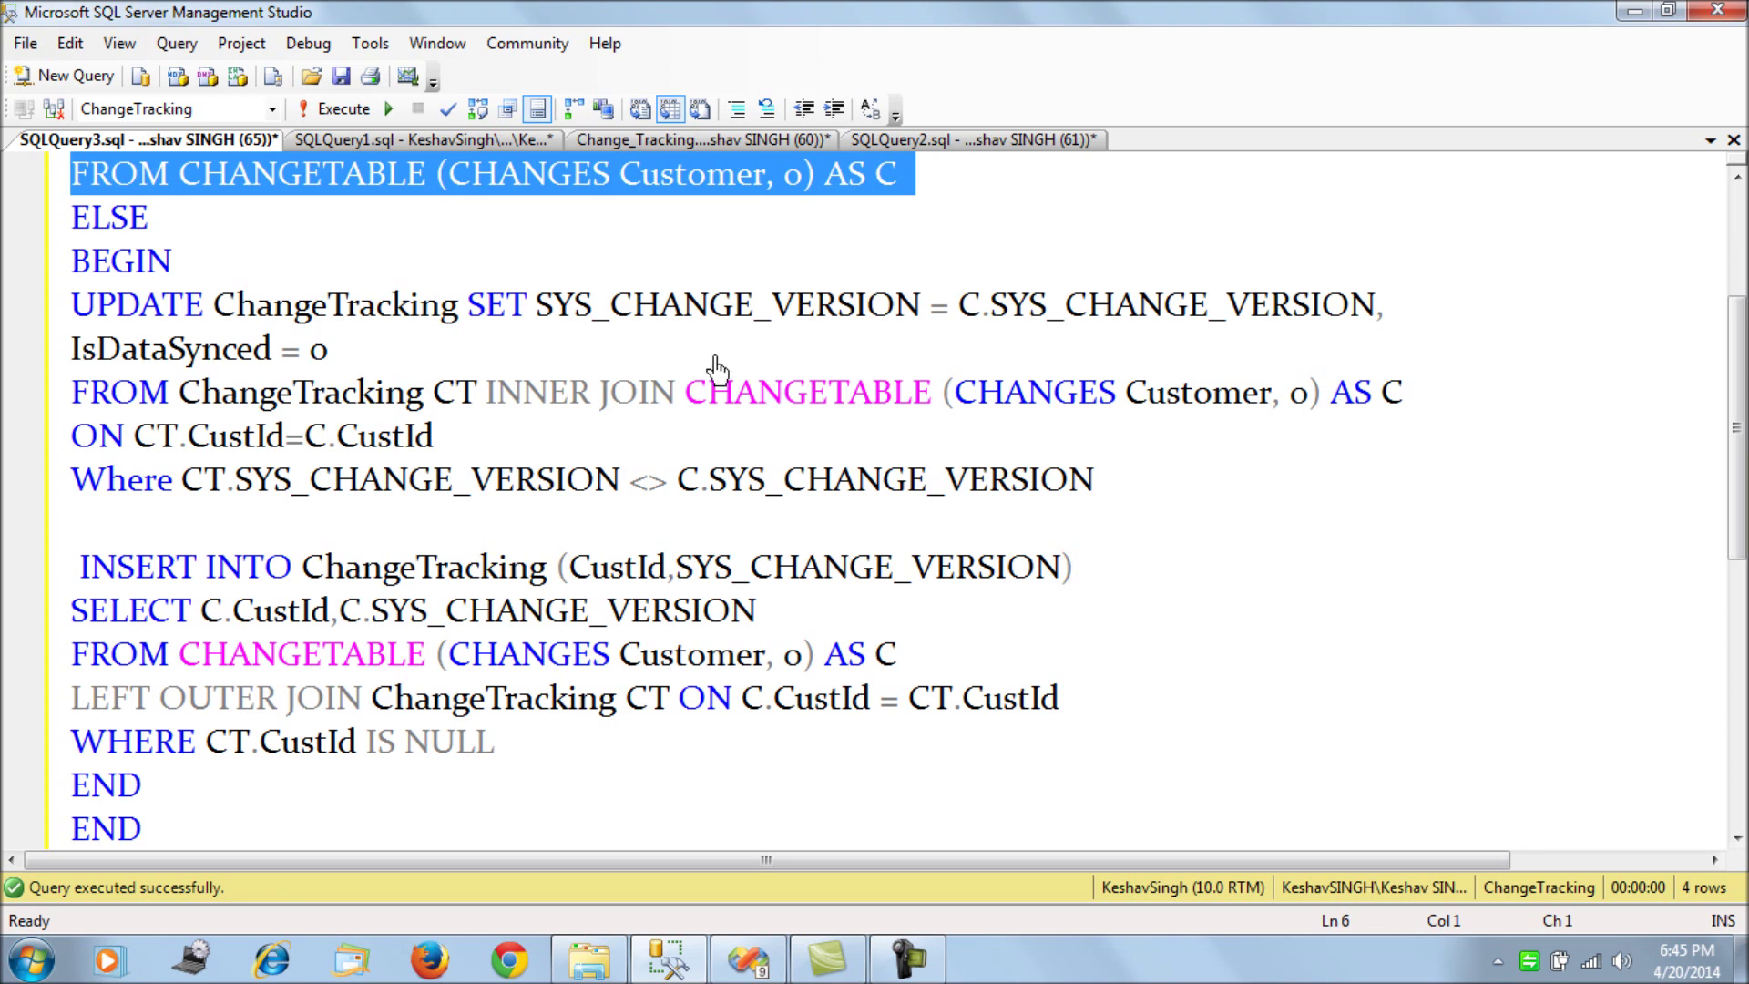
double_click(393, 314)
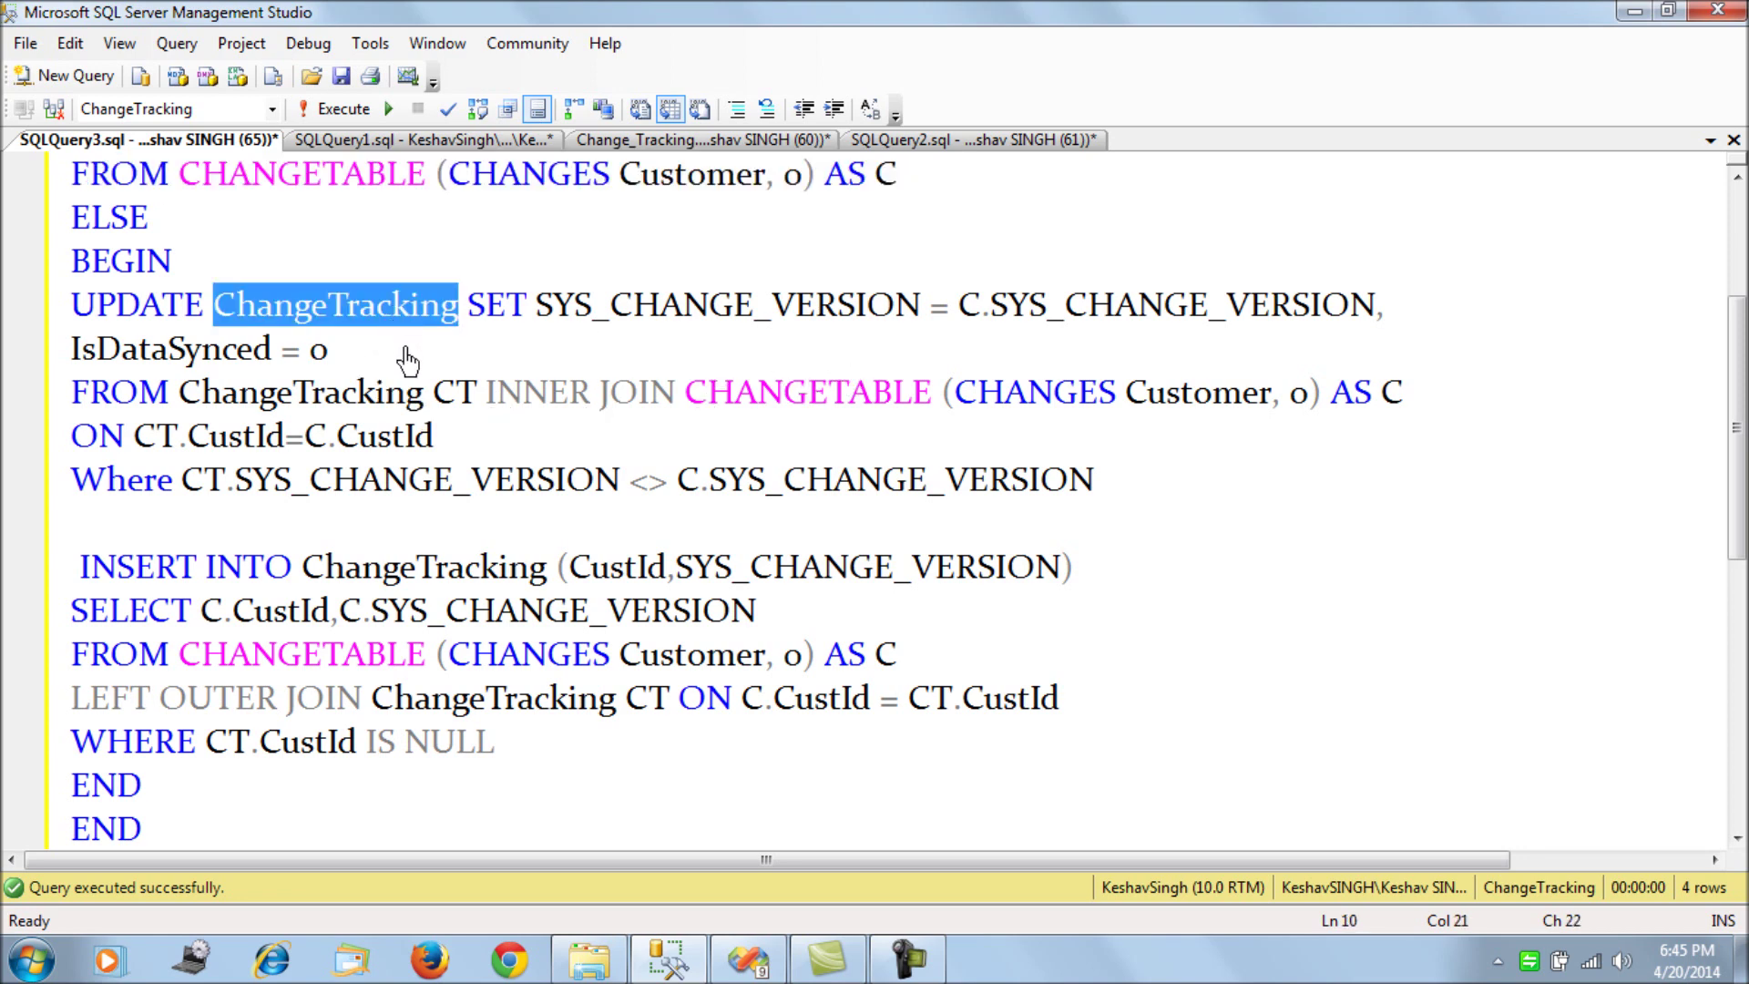
double_click(219, 360)
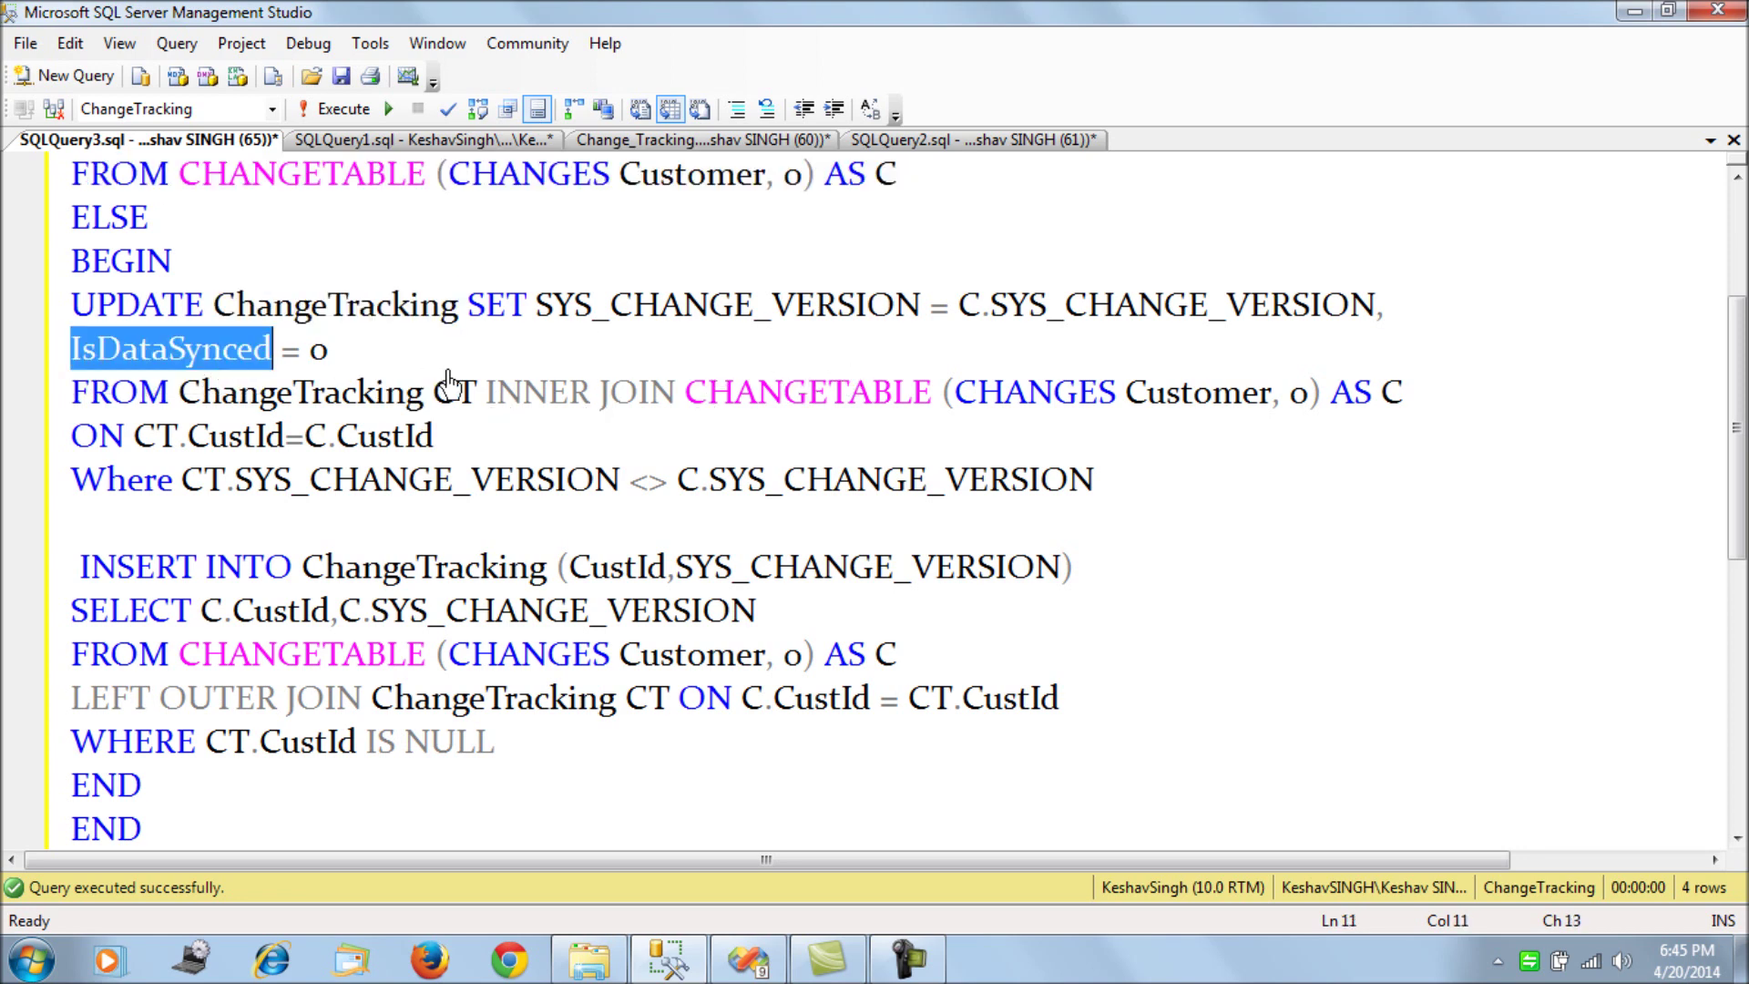
click(348, 363)
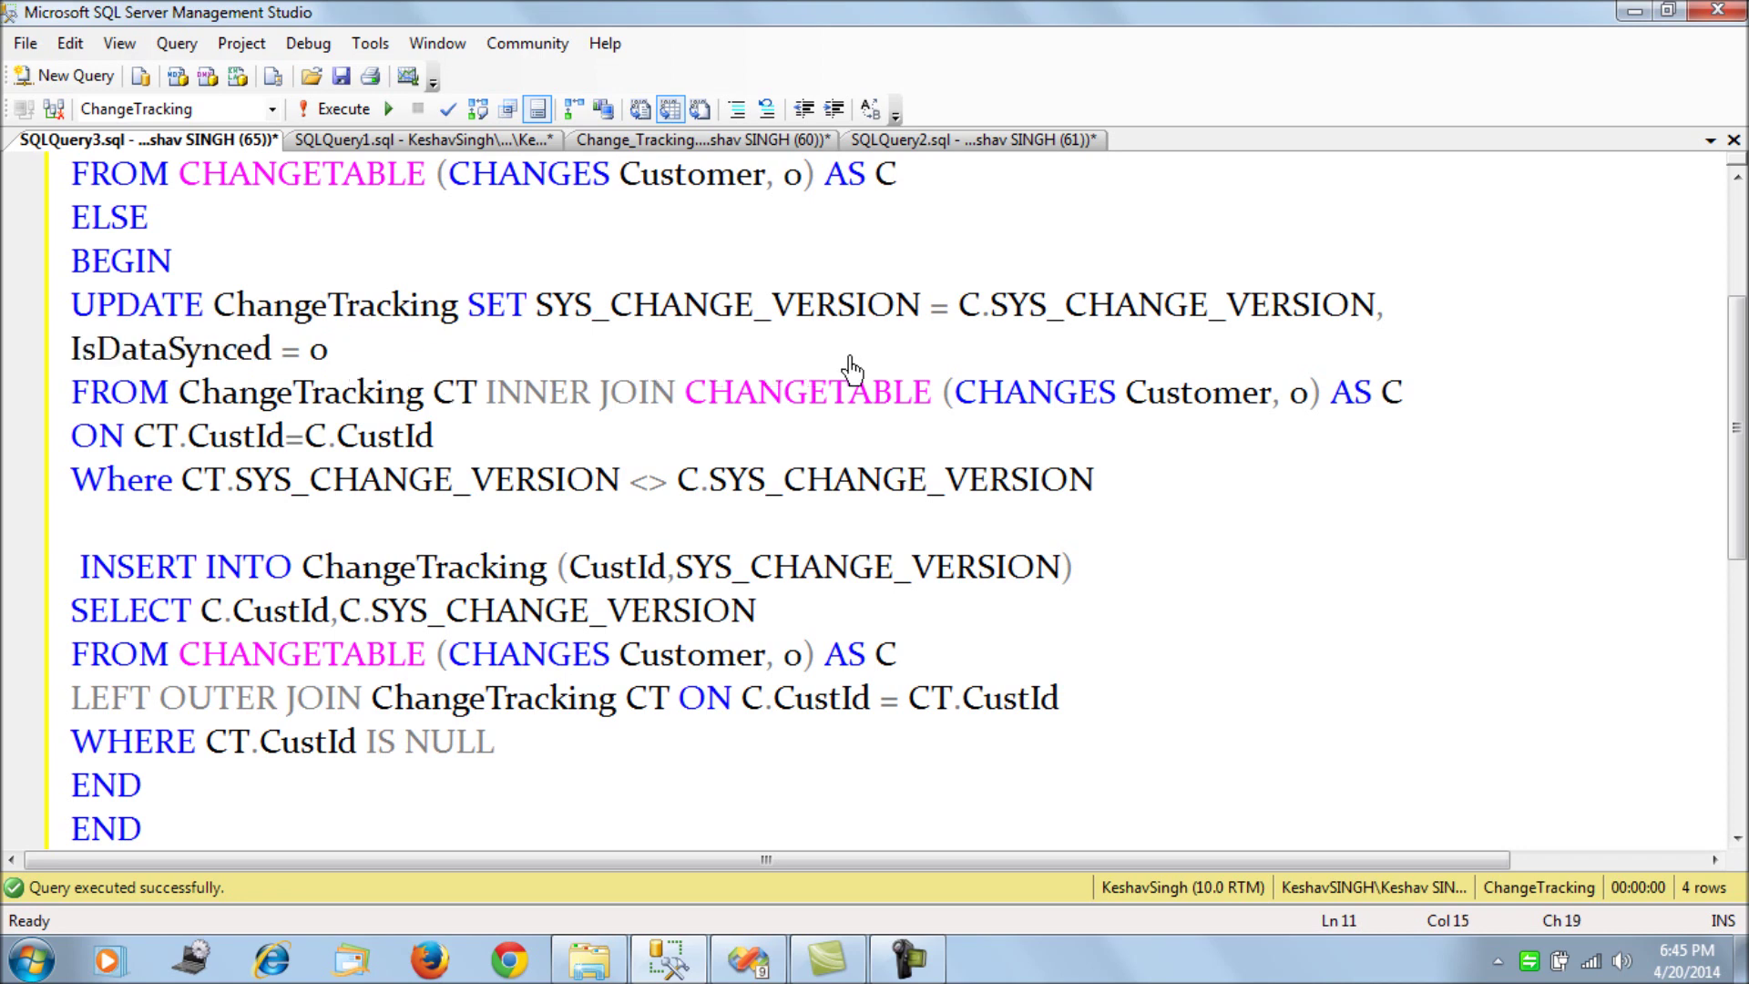
- Examine the UPDATE statement's SYS_CHANGE_VERSION assignment, its CHANGETABLE join on CustId and its version comparison condition
double_click(749, 317)
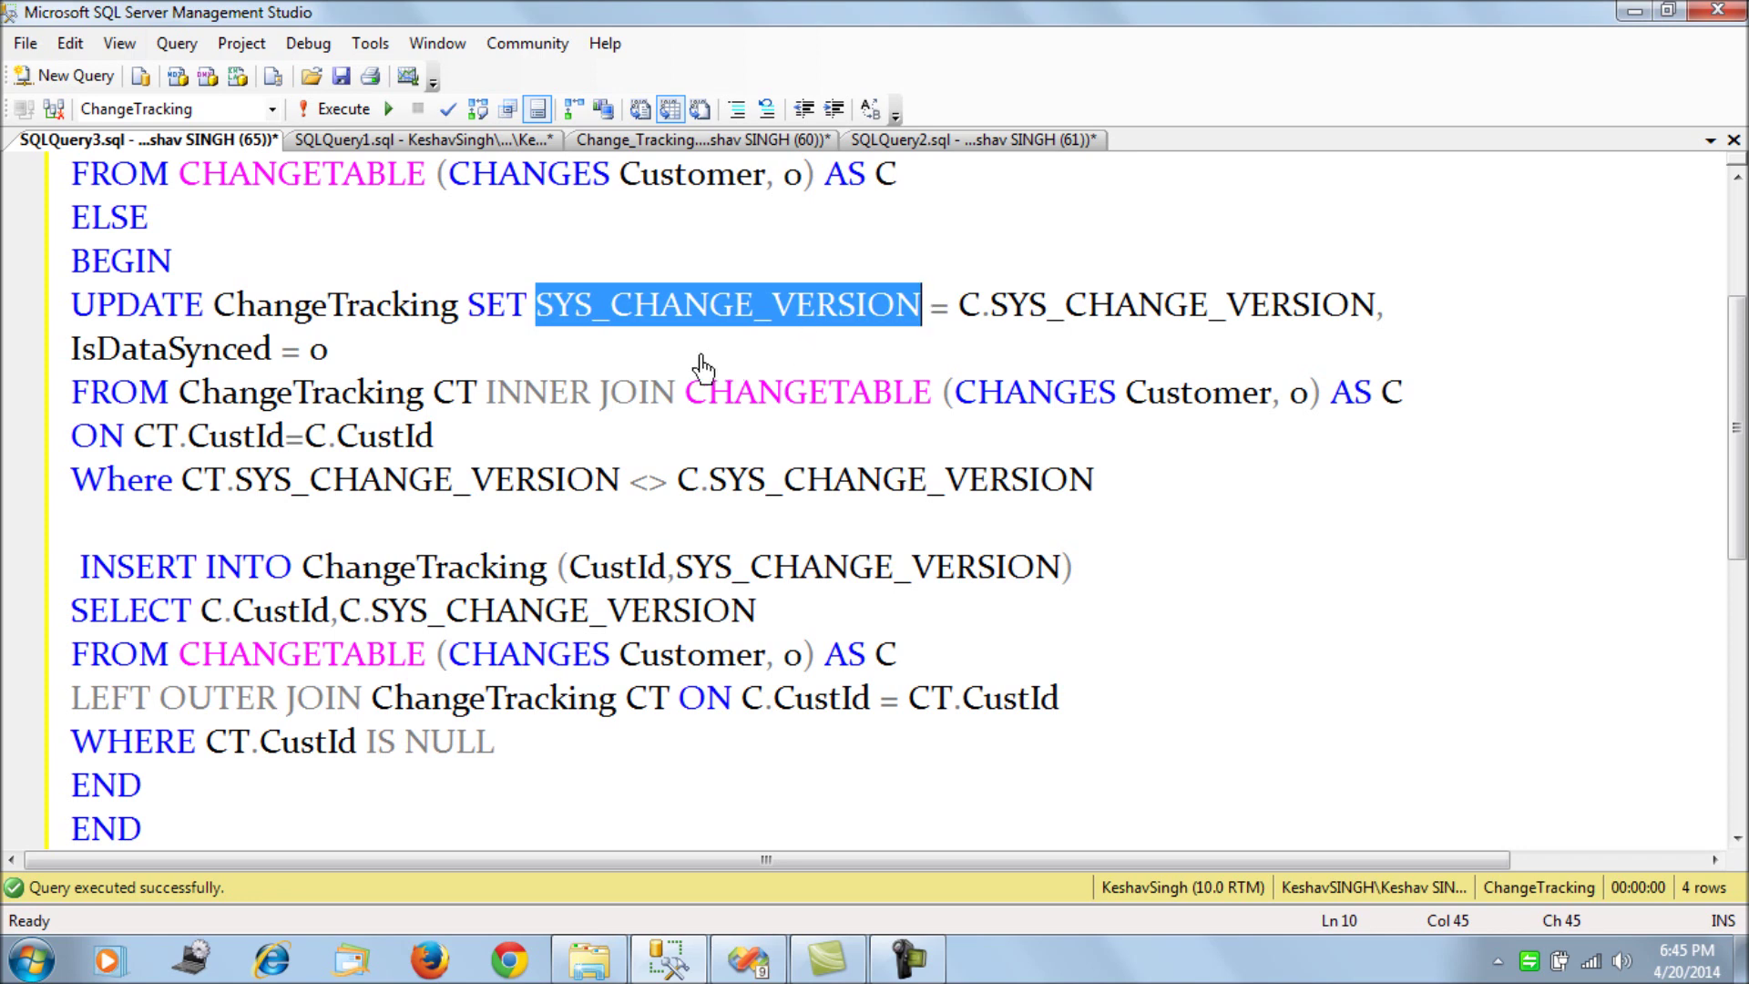
double_click(726, 321)
double_click(770, 407)
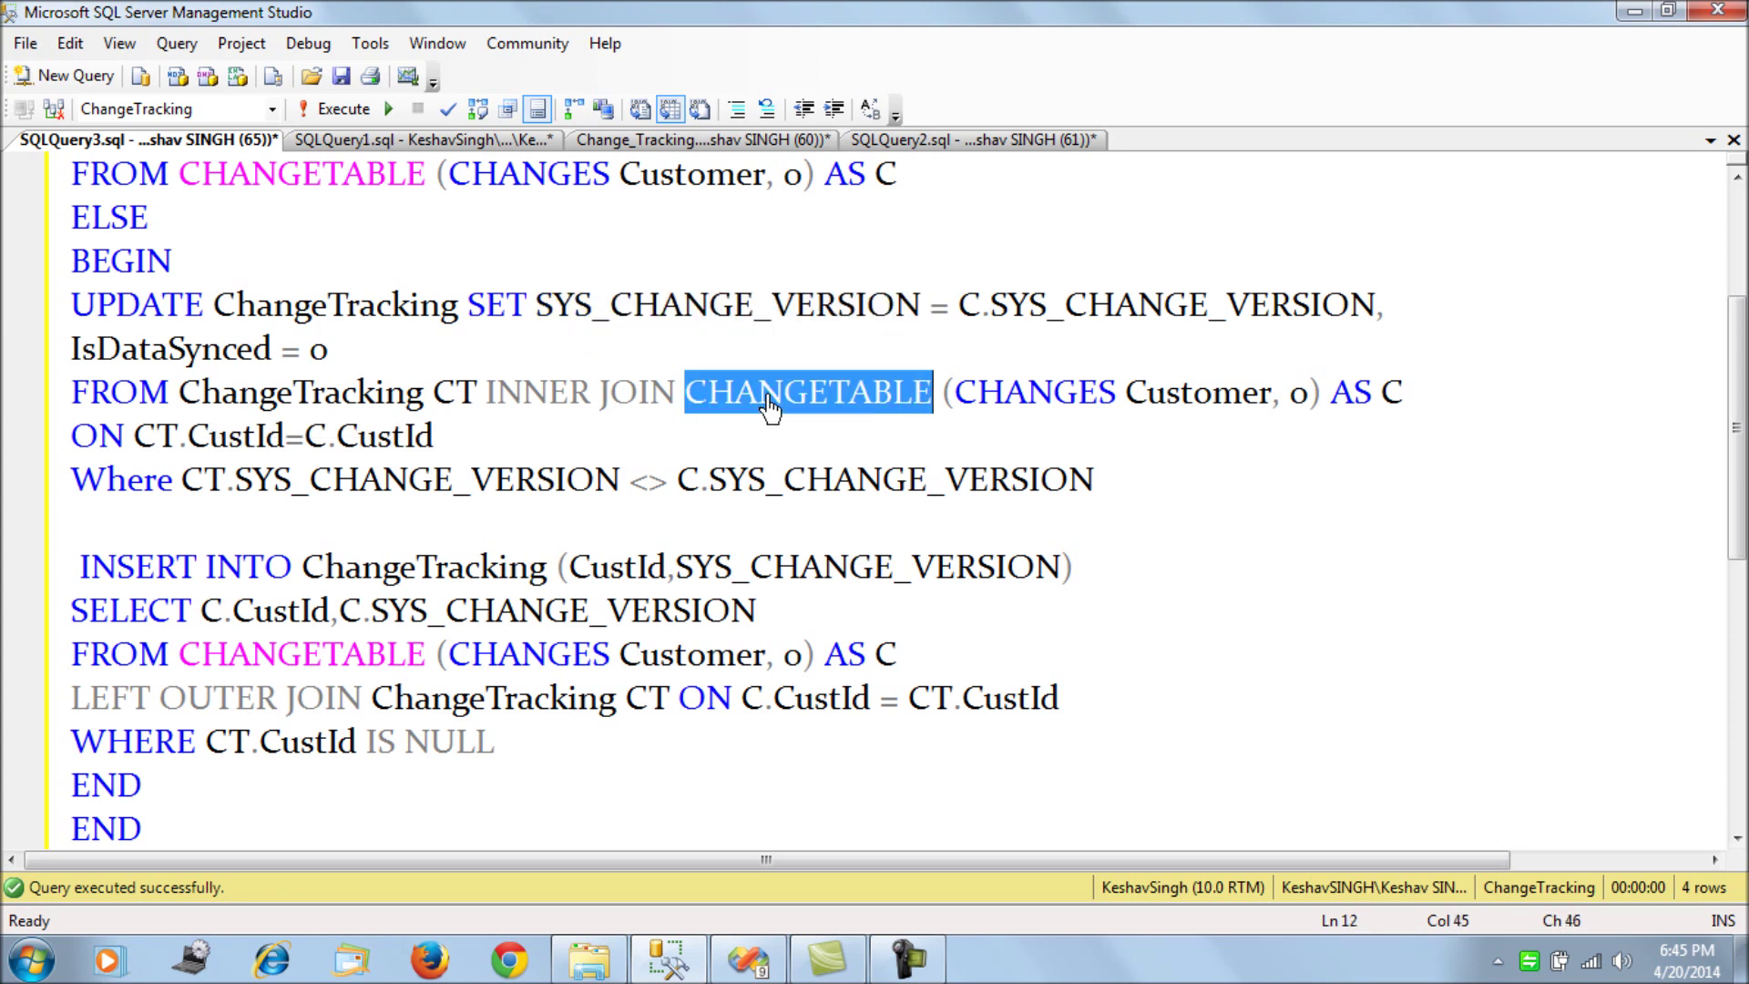
drag(451, 441, 135, 449)
drag(1164, 492, 235, 483)
click(849, 310)
drag(343, 352, 70, 356)
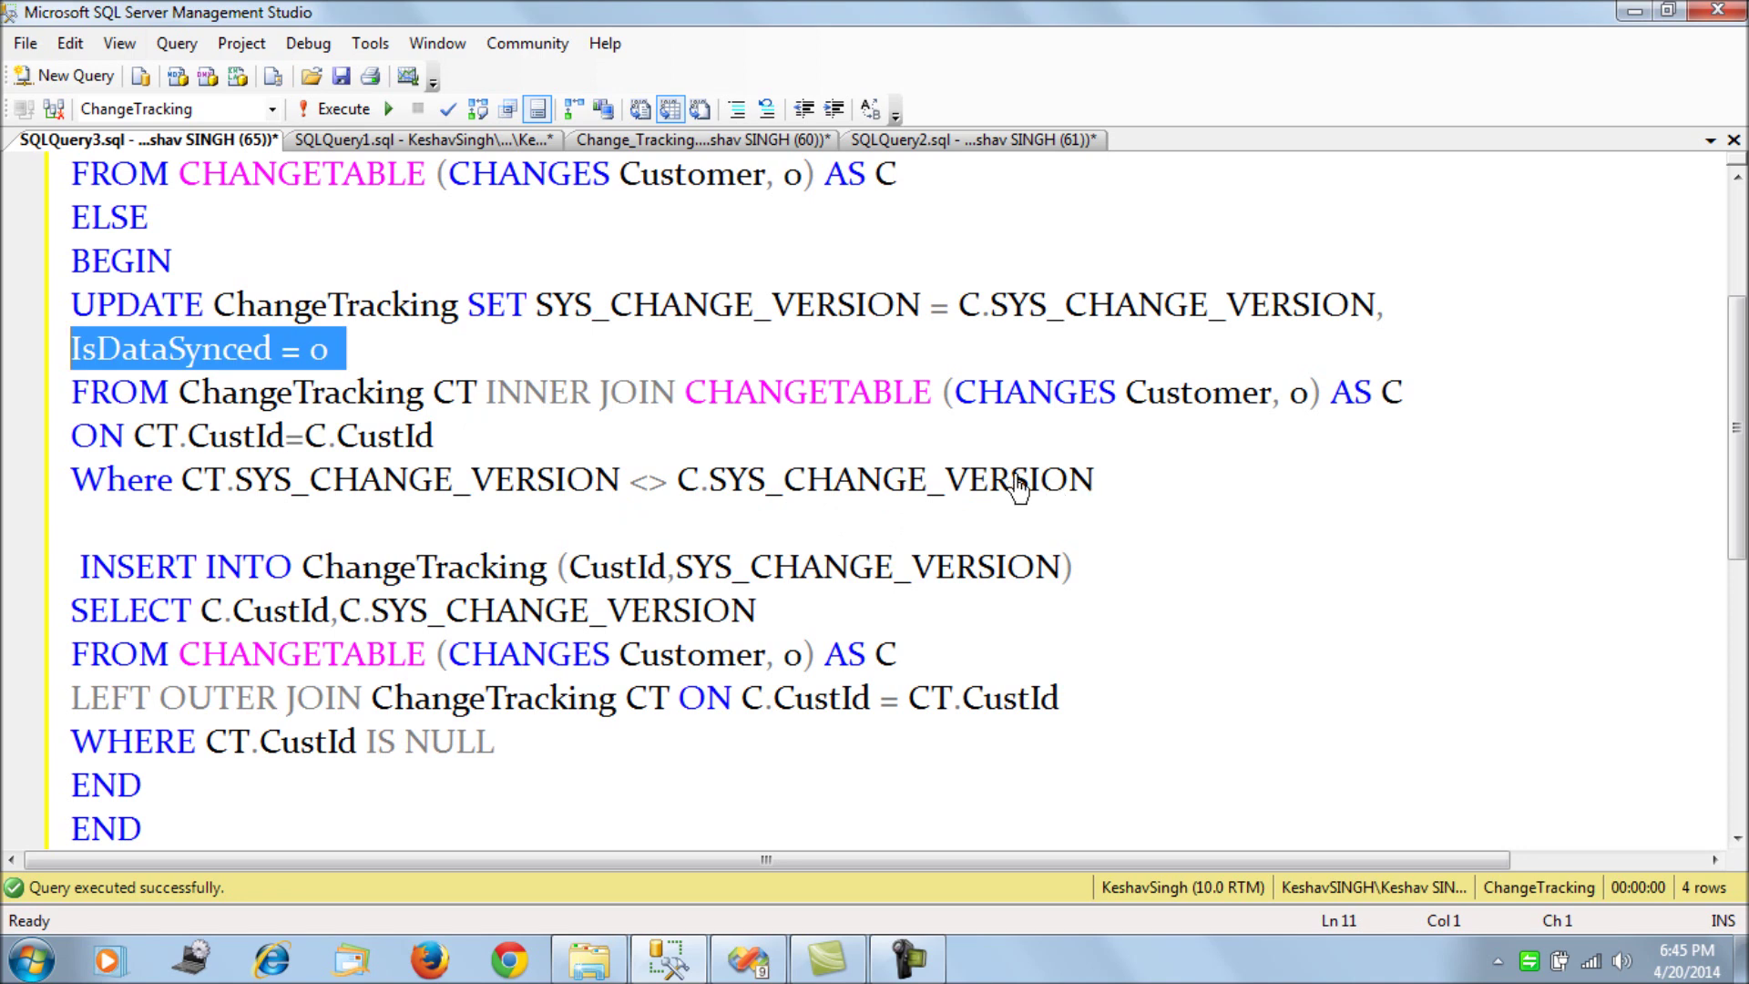
double_click(373, 406)
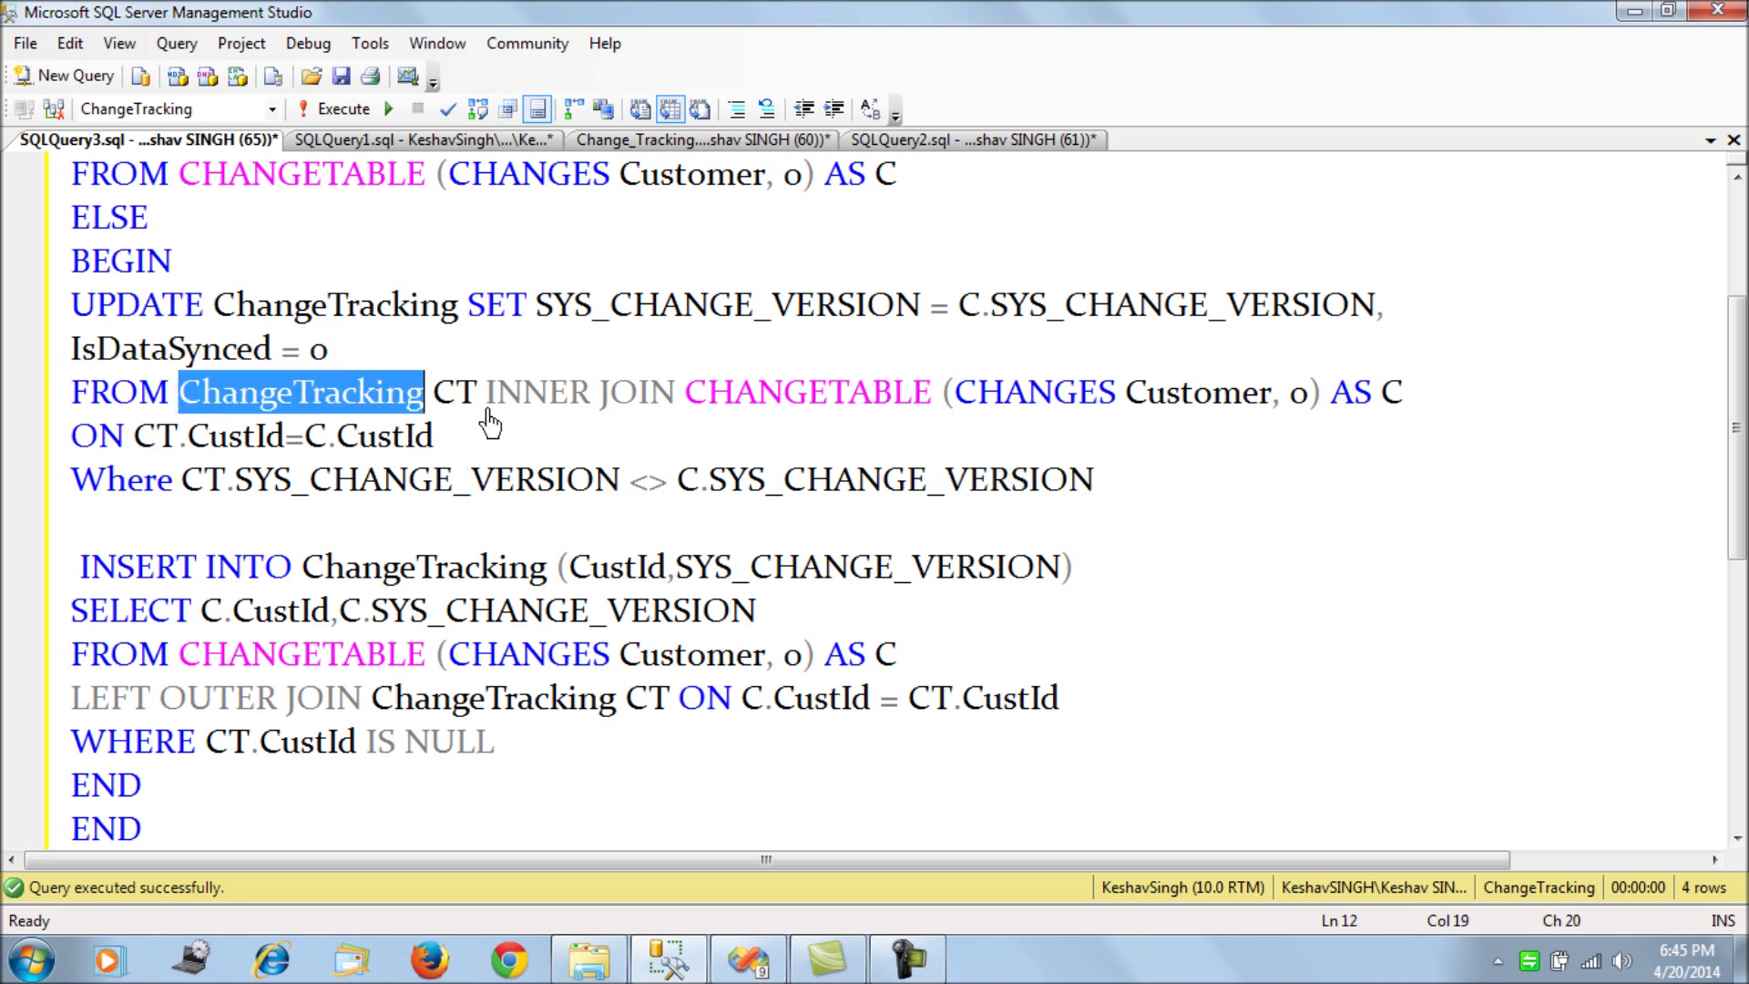
- Run only the LEFT OUTER JOIN SELECT of the procedure's last INSERT, hide its results and review the whole procedure text
scroll(679, 537, down, 1)
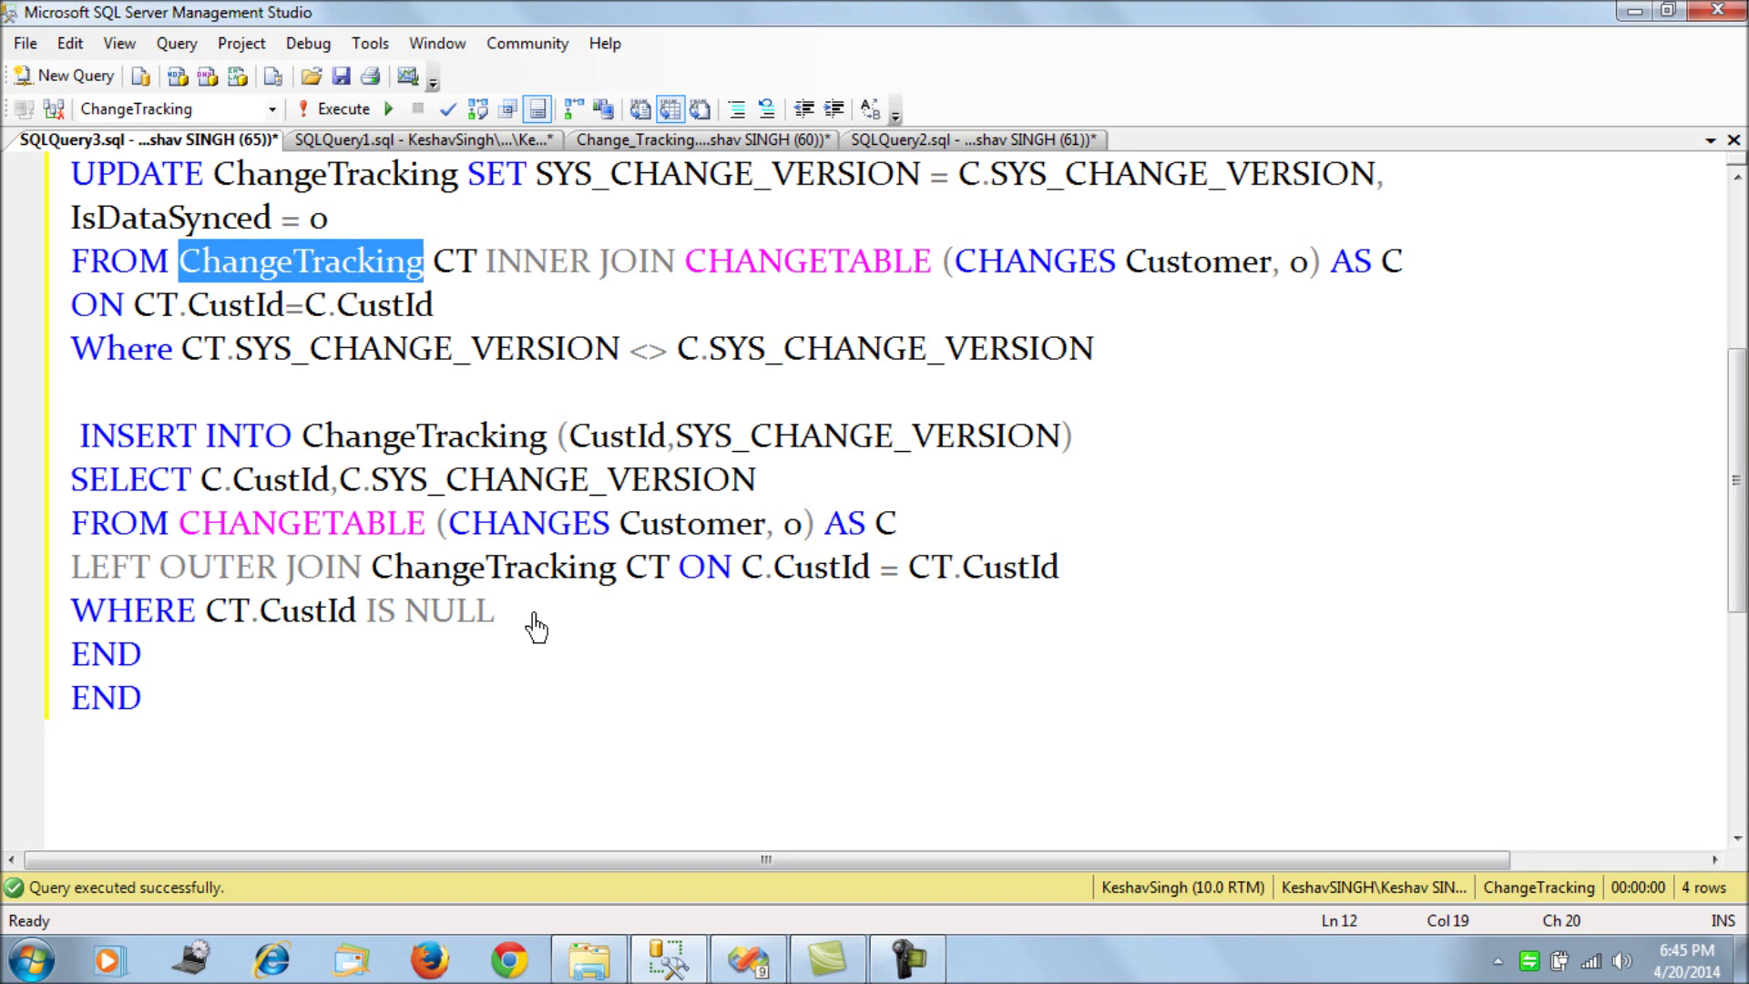
drag(537, 627, 62, 484)
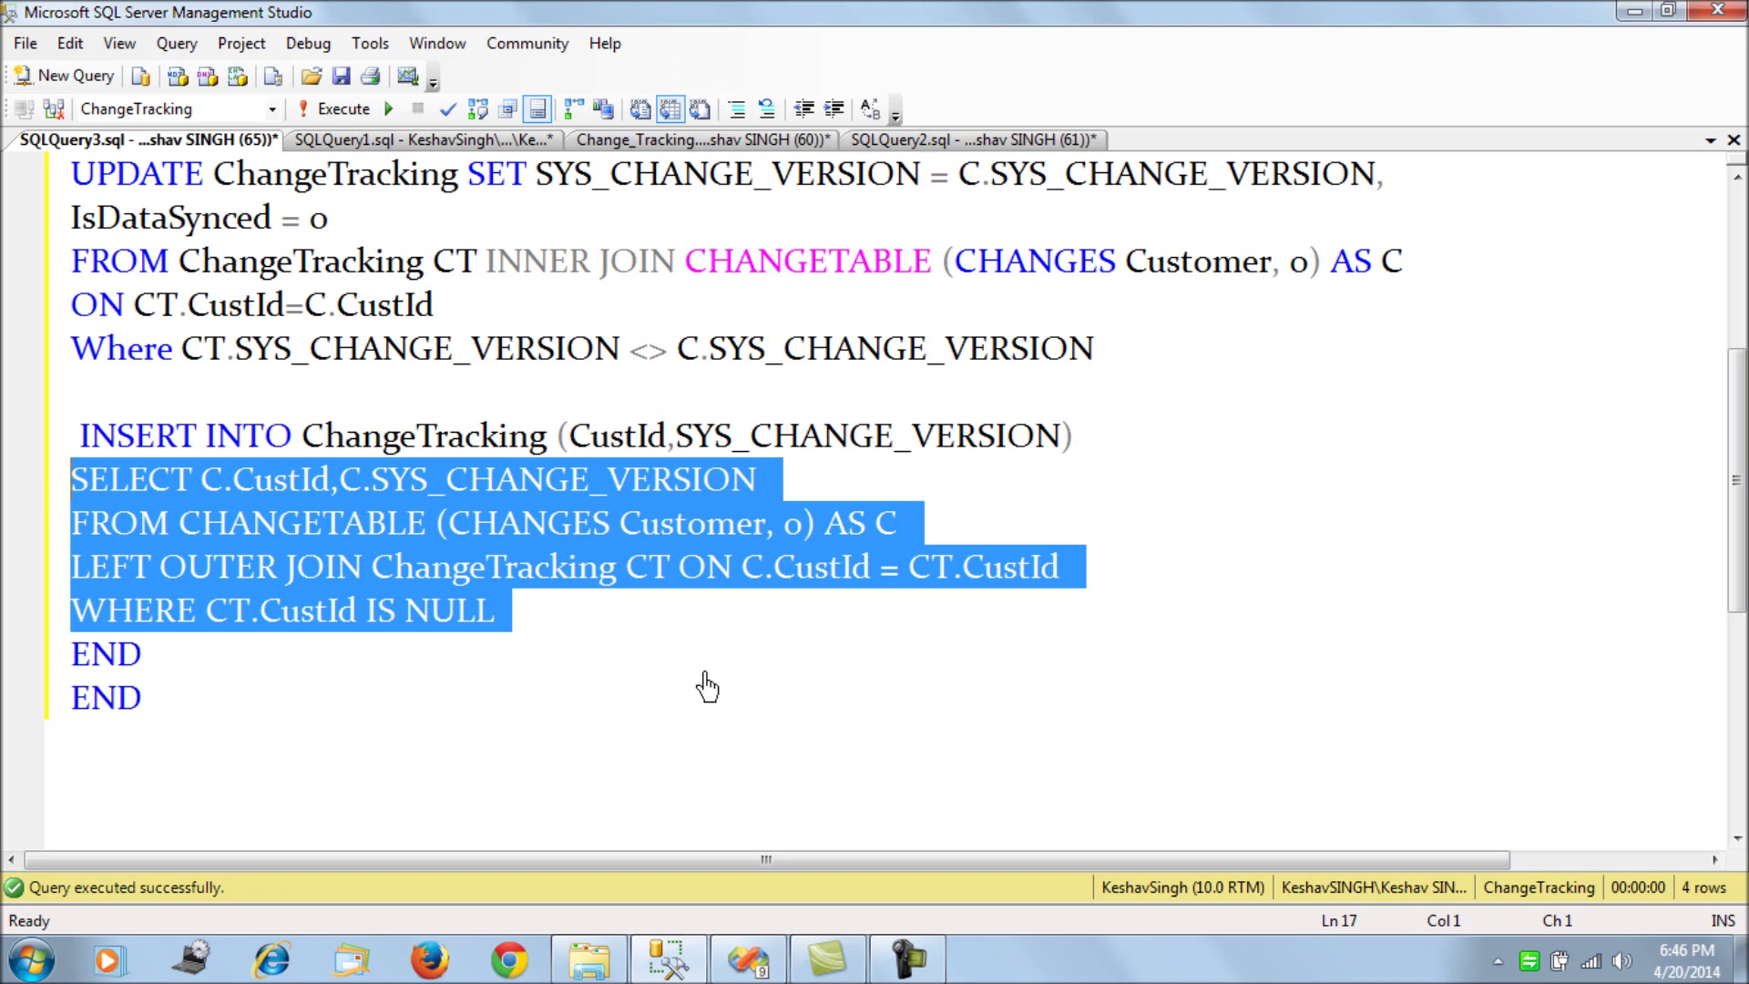
key(F5)
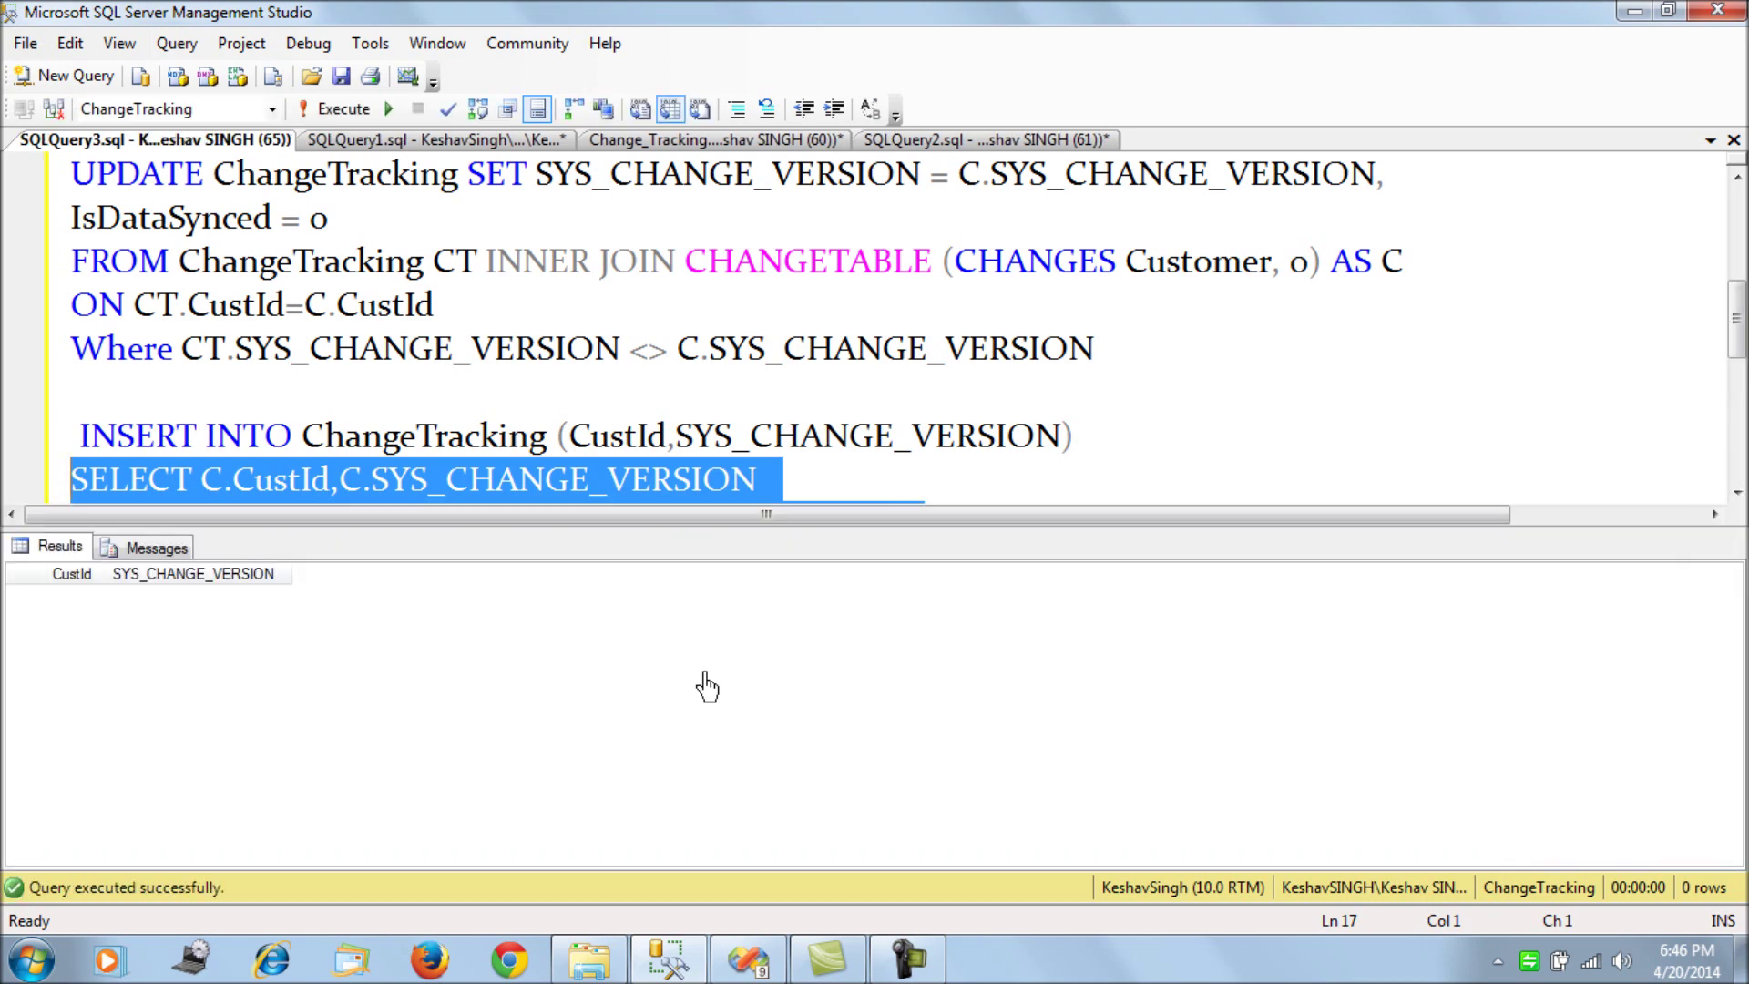
key(ctrl+r)
click(777, 565)
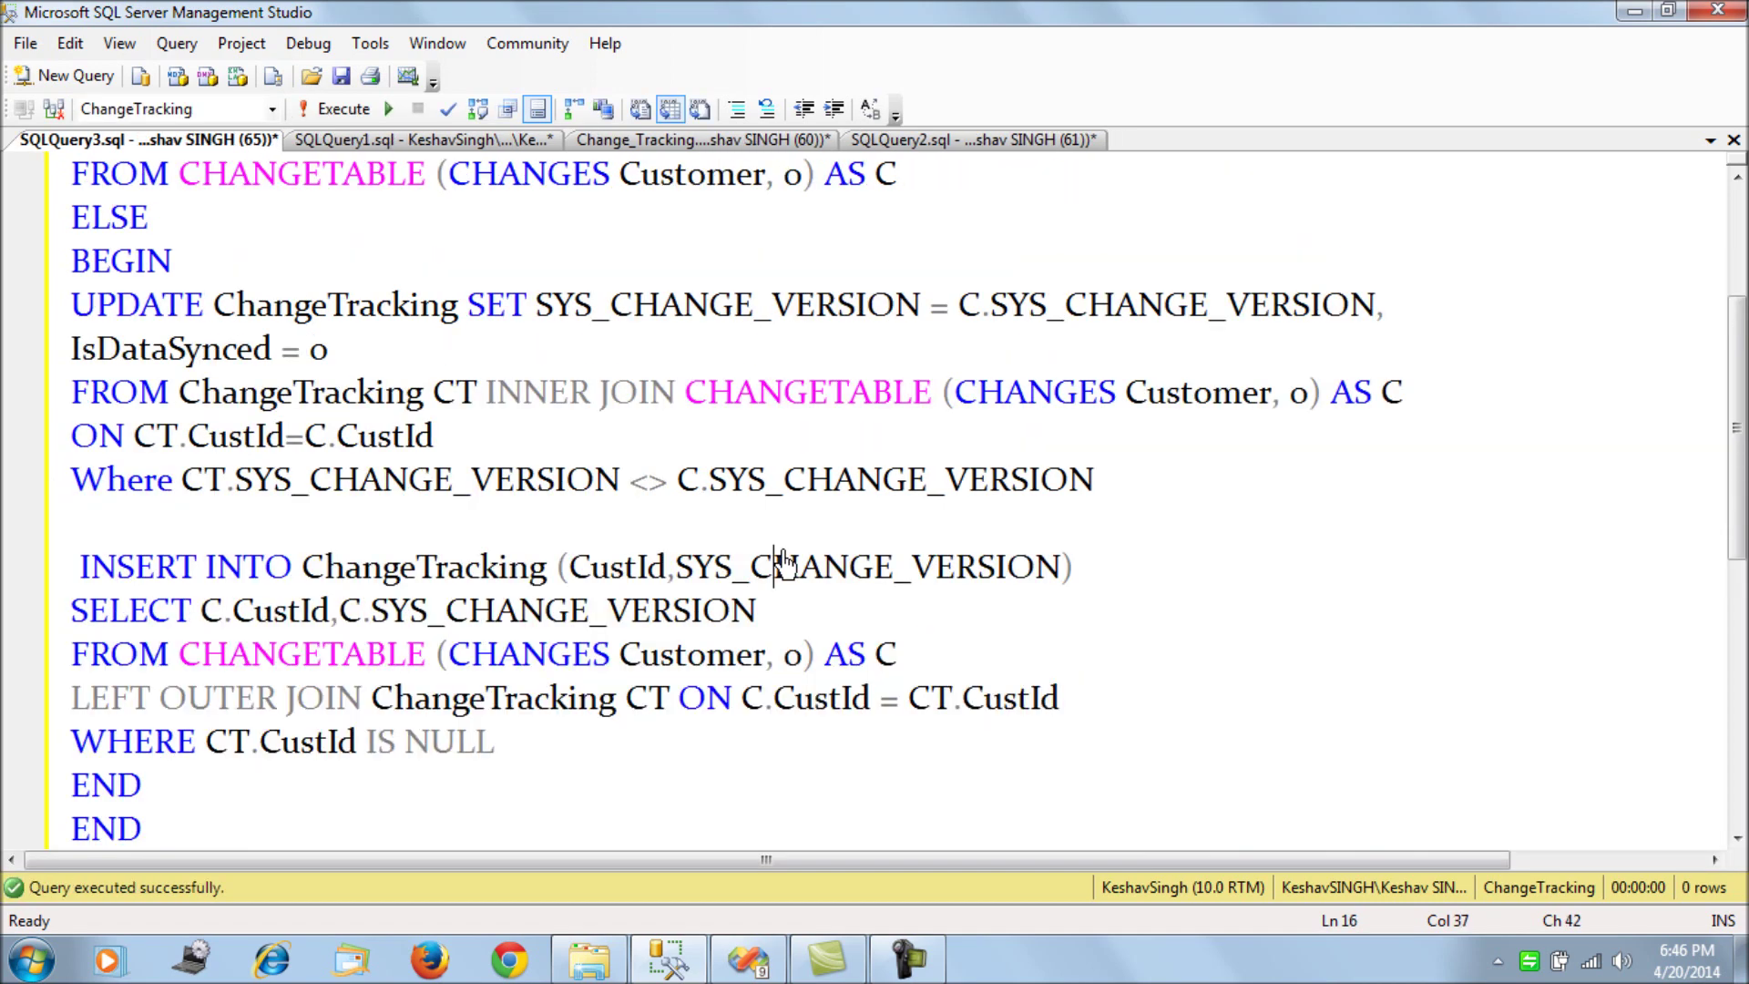
scroll(677, 546, up, 2)
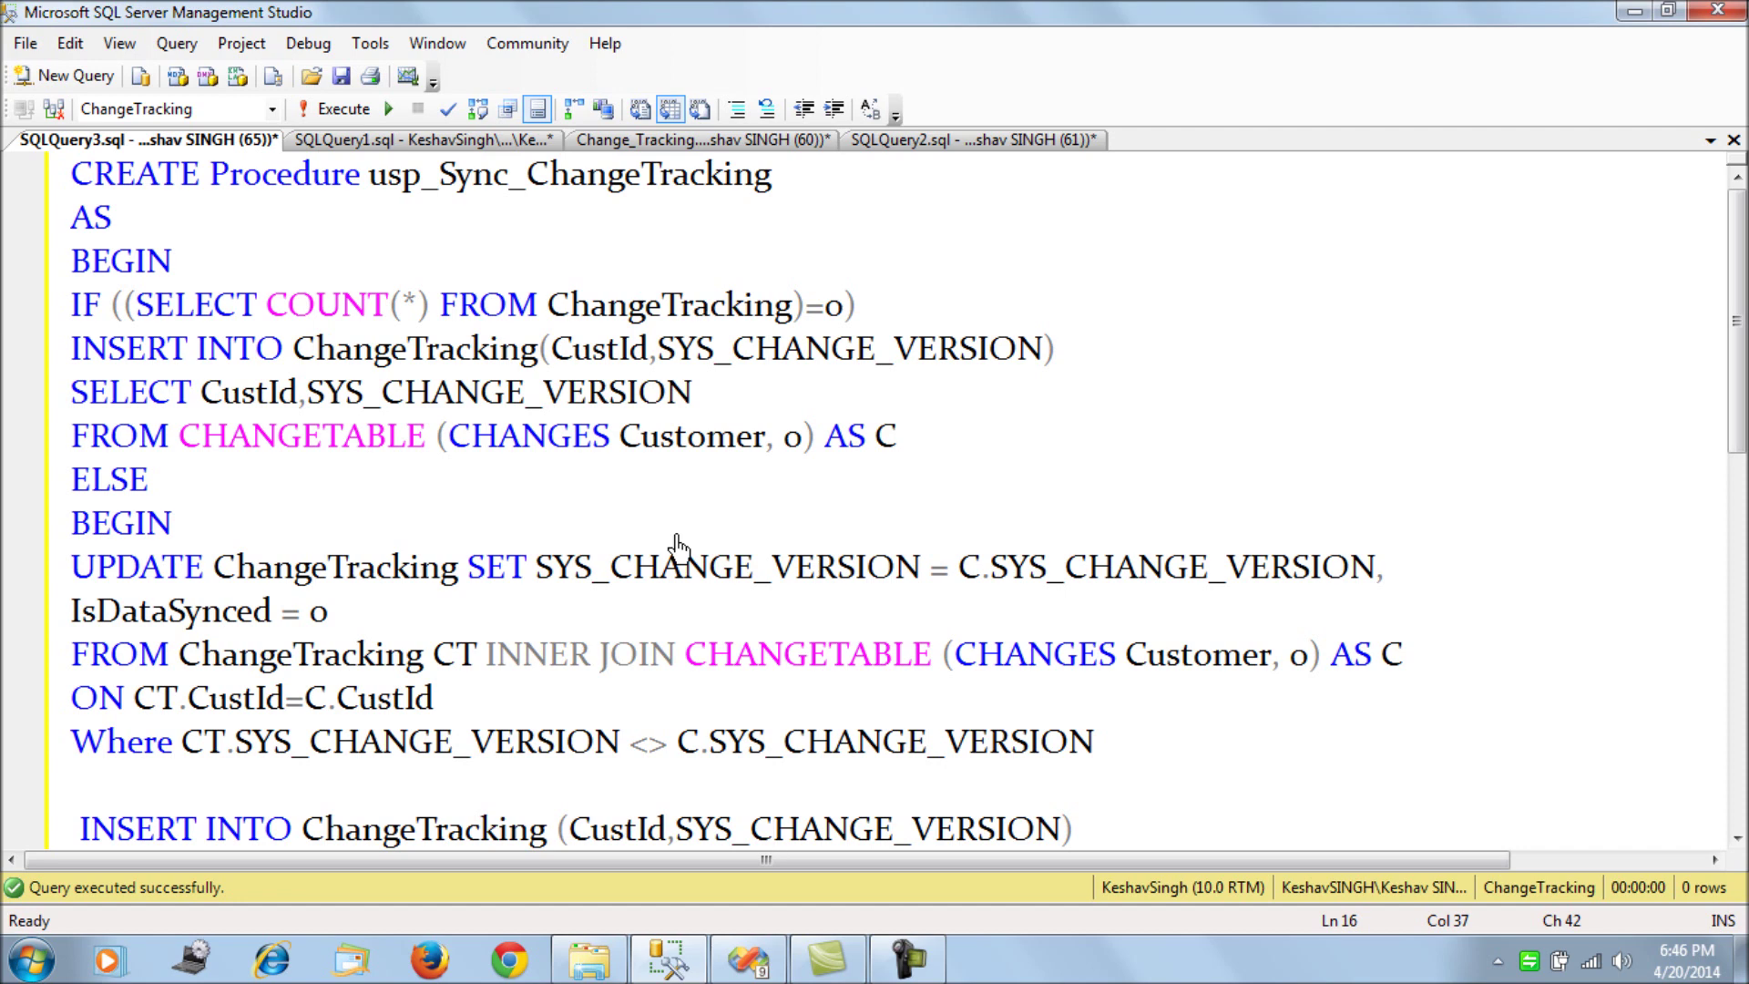
scroll(740, 496, down, 1)
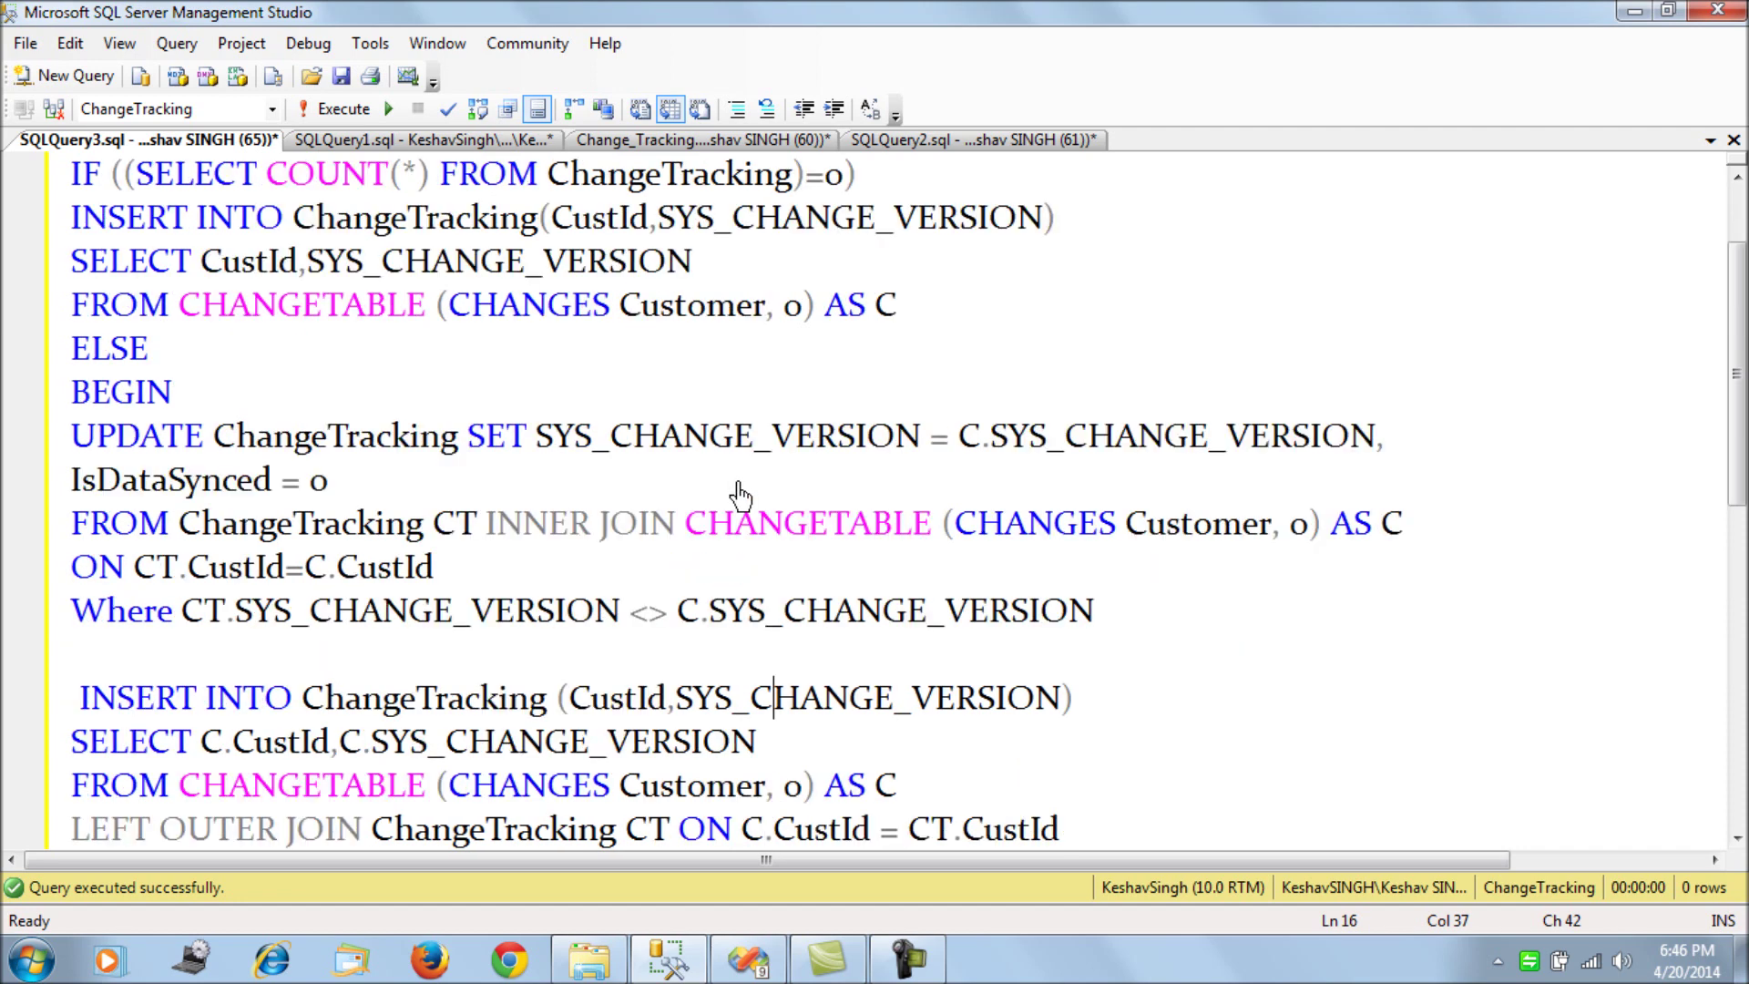
scroll(739, 497, down, 2)
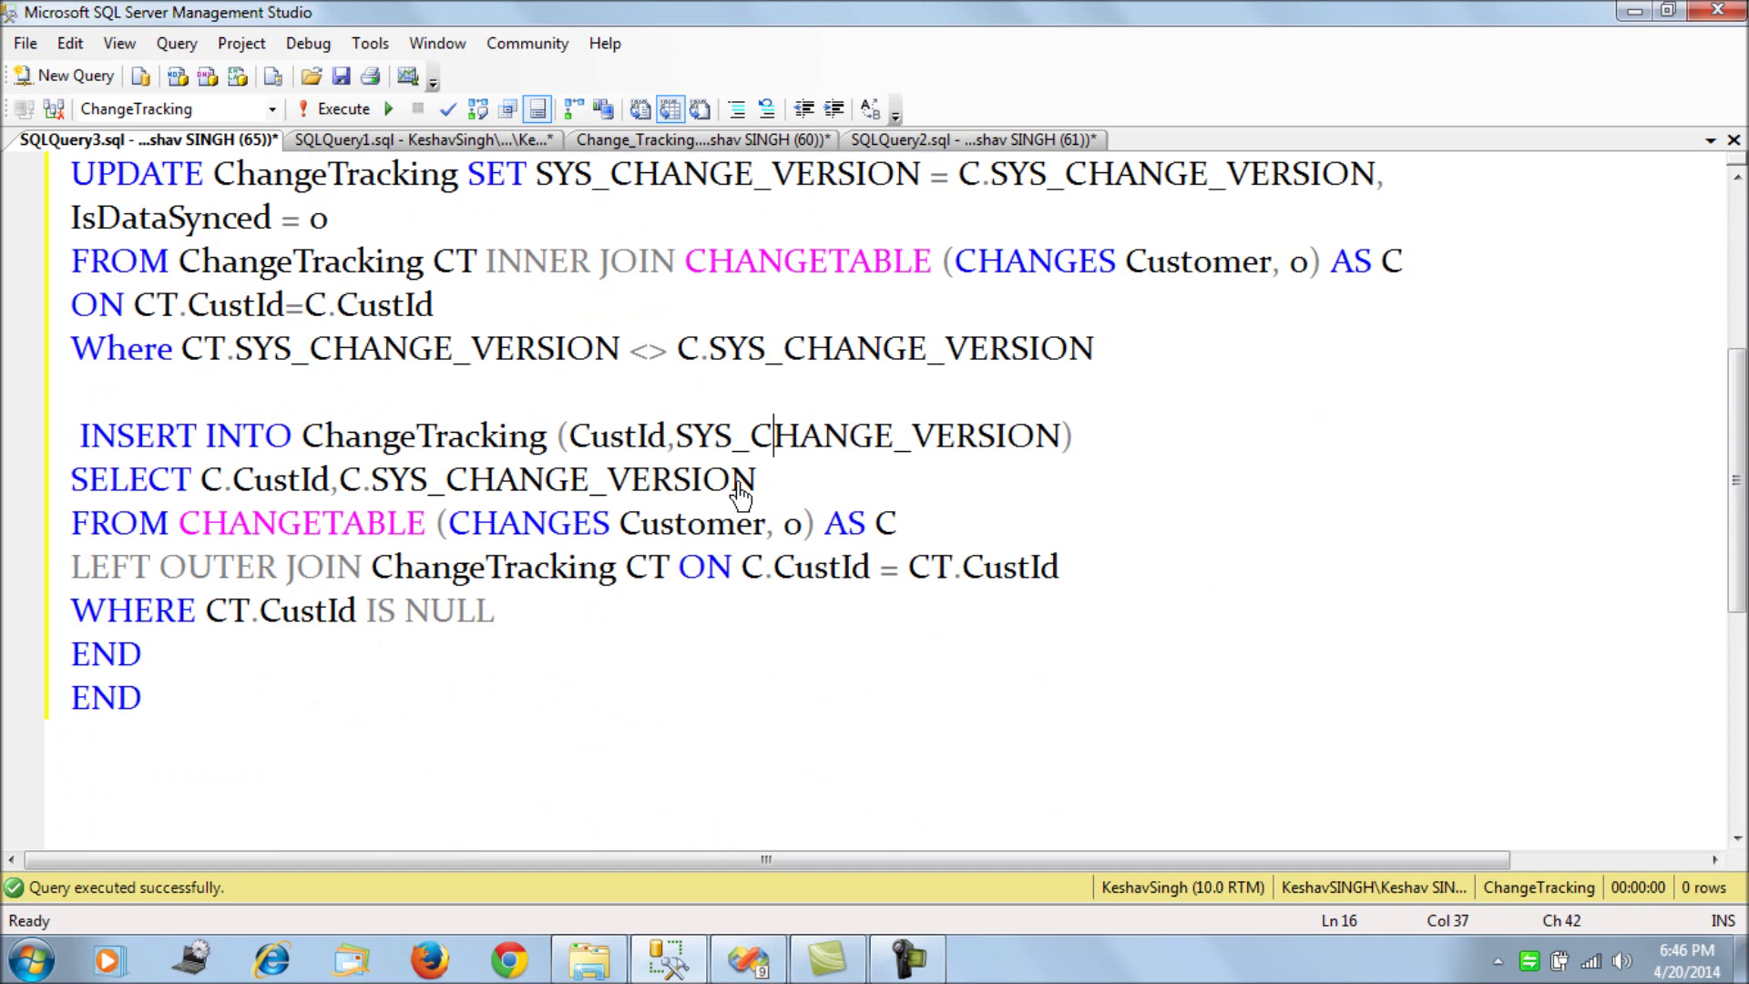
- Hide the results of the Change_Tracking script and switch back to the Execute SQL task's query in Visual Studio
click(679, 141)
click(777, 393)
key(ctrl+r)
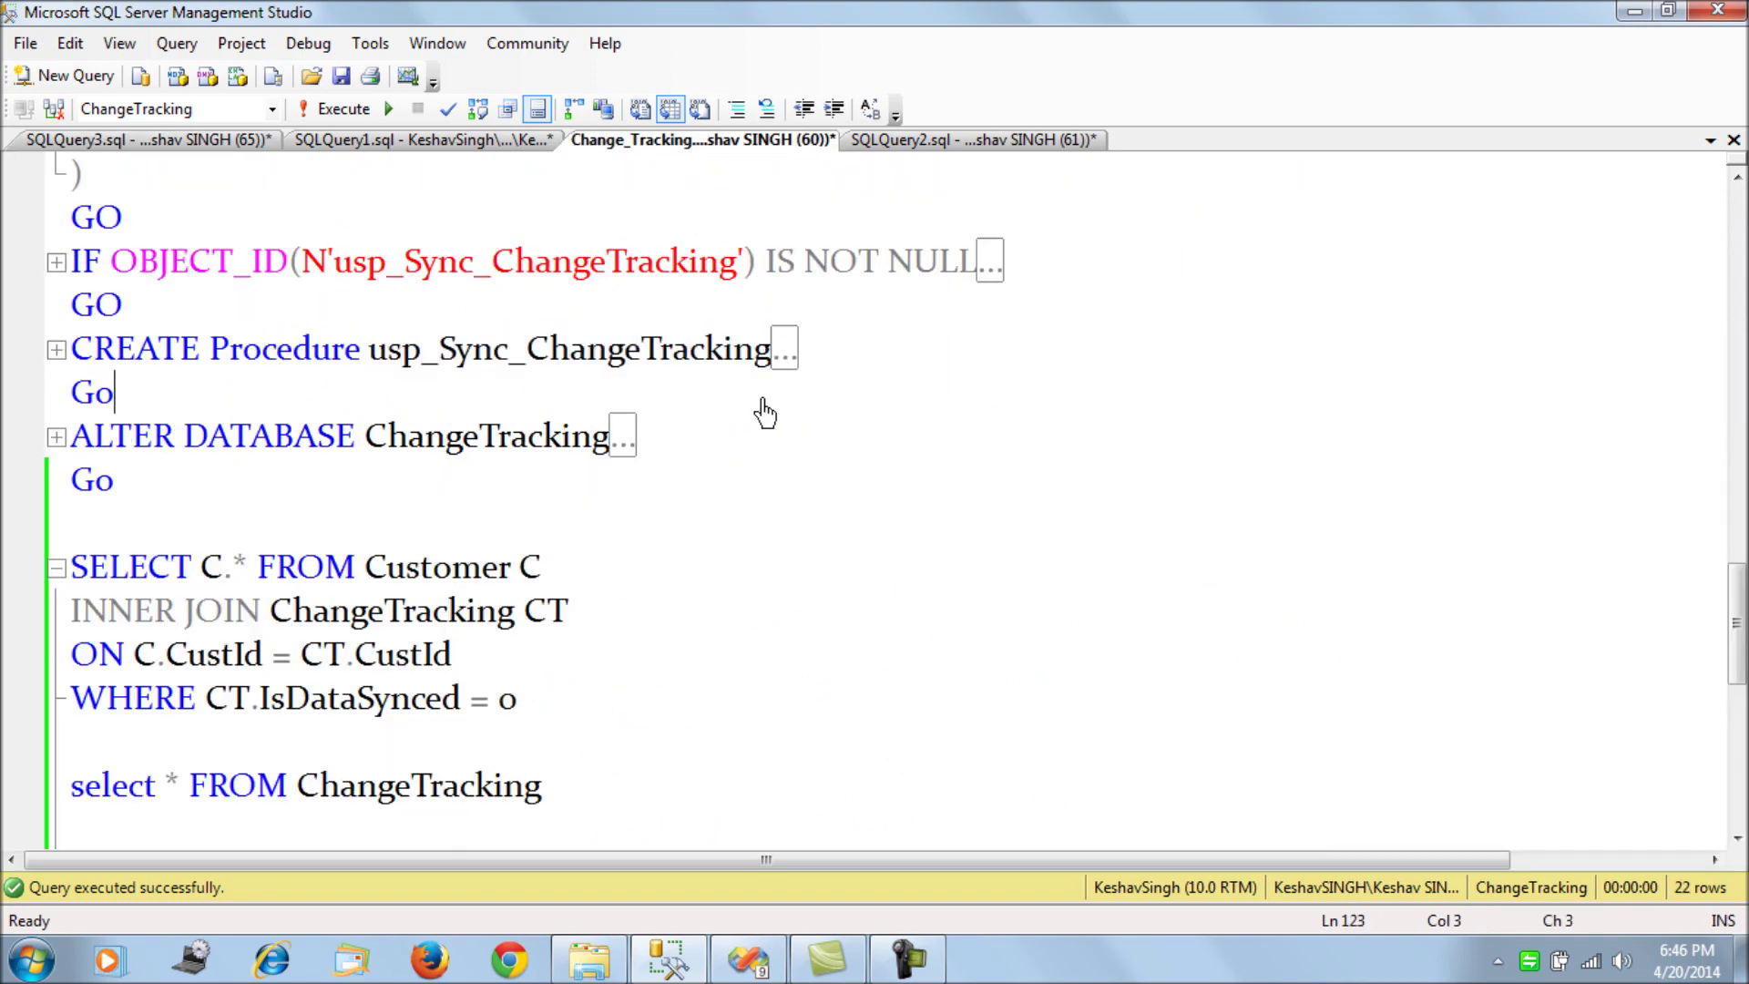
click(683, 956)
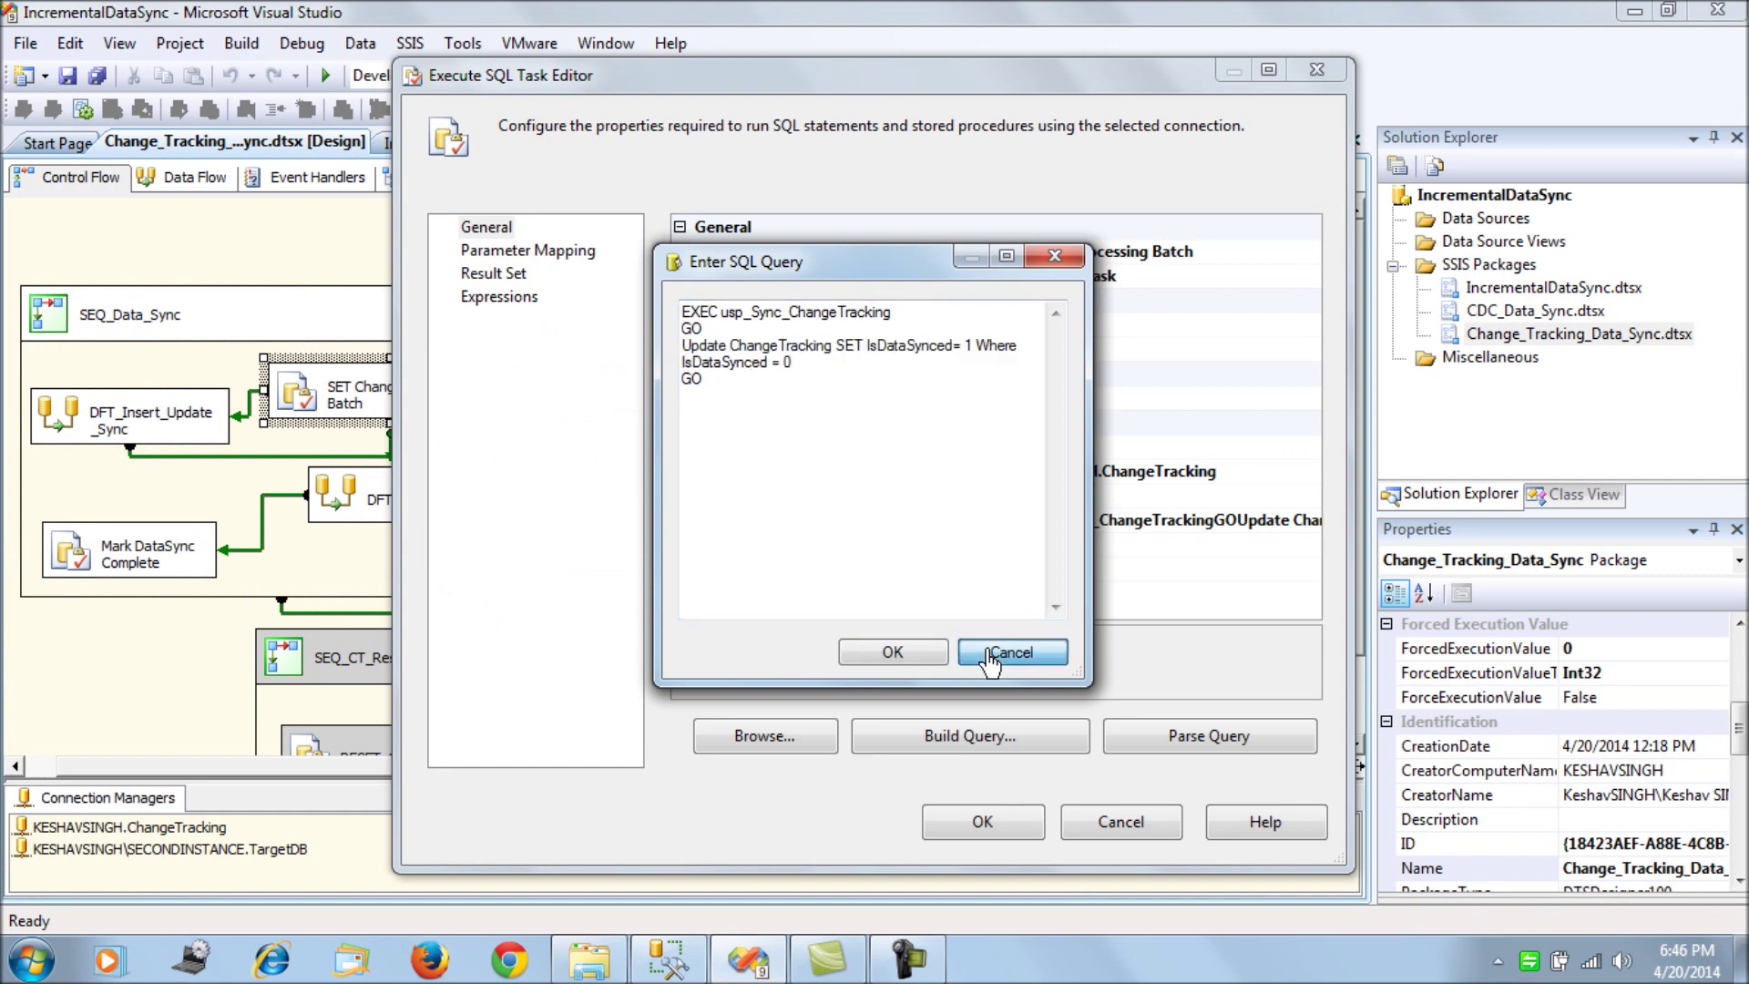
- Close the Execute SQL task's query and editor without saving, and open the DFT_Insert_Update_Sync data flow
click(1011, 656)
click(1114, 845)
click(825, 494)
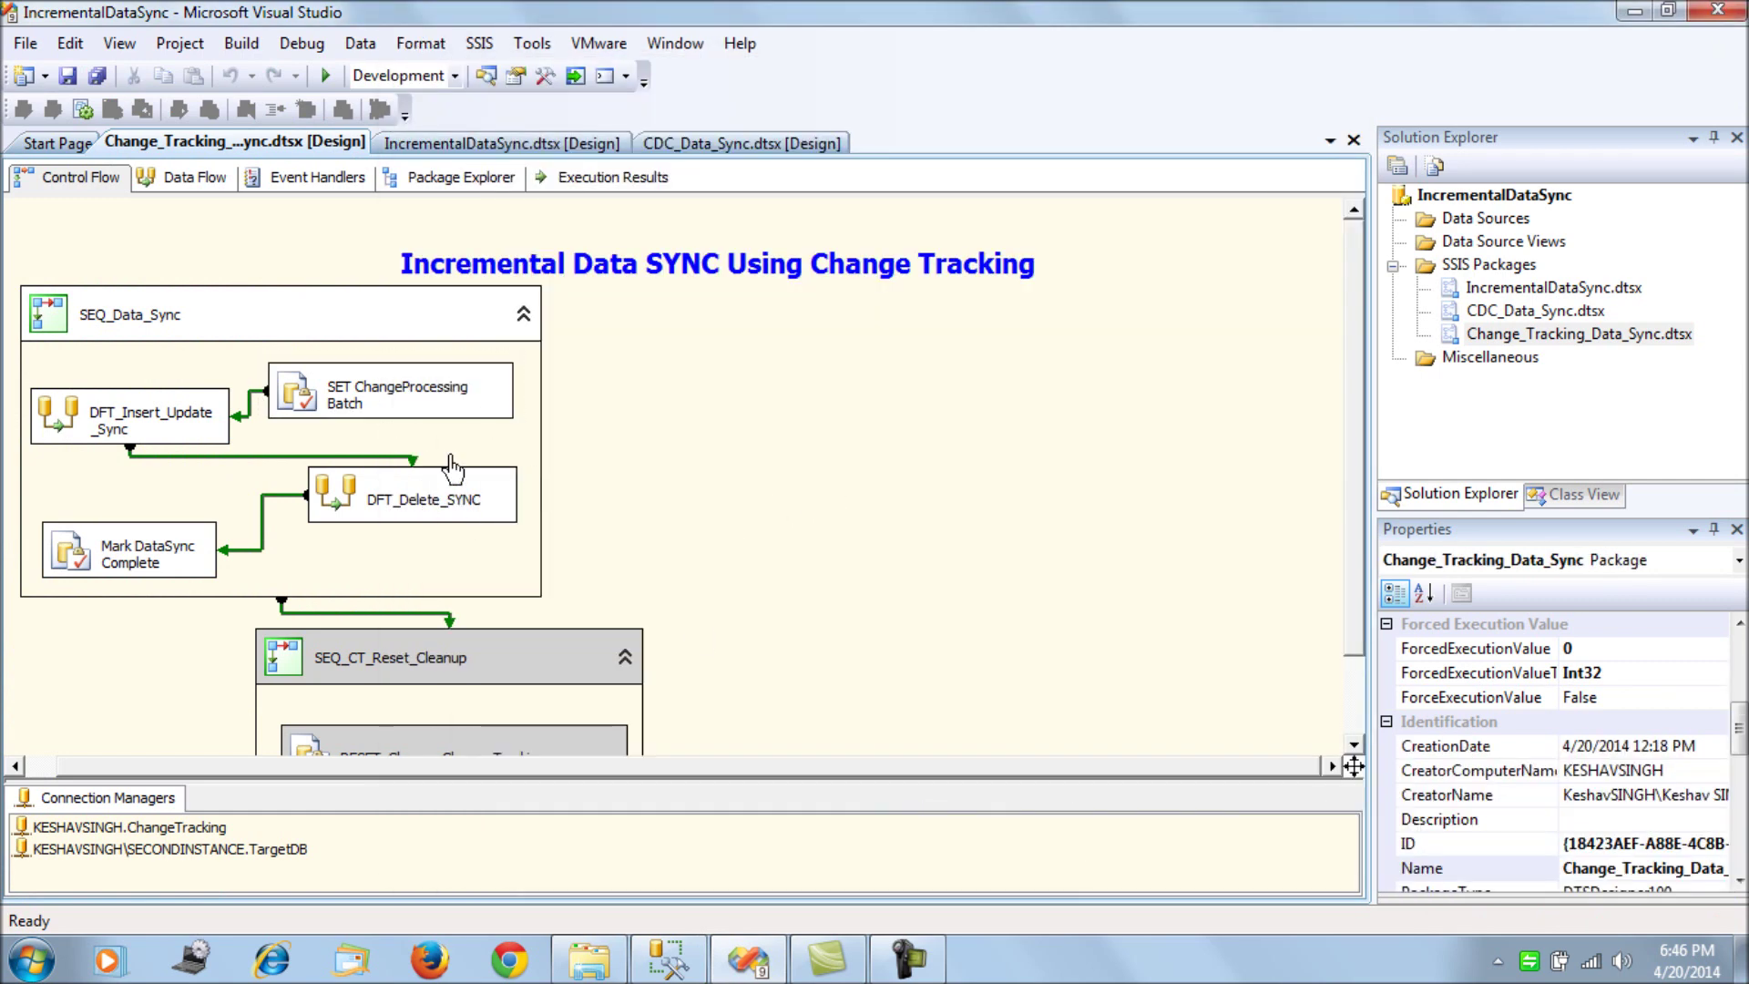
double_click(165, 428)
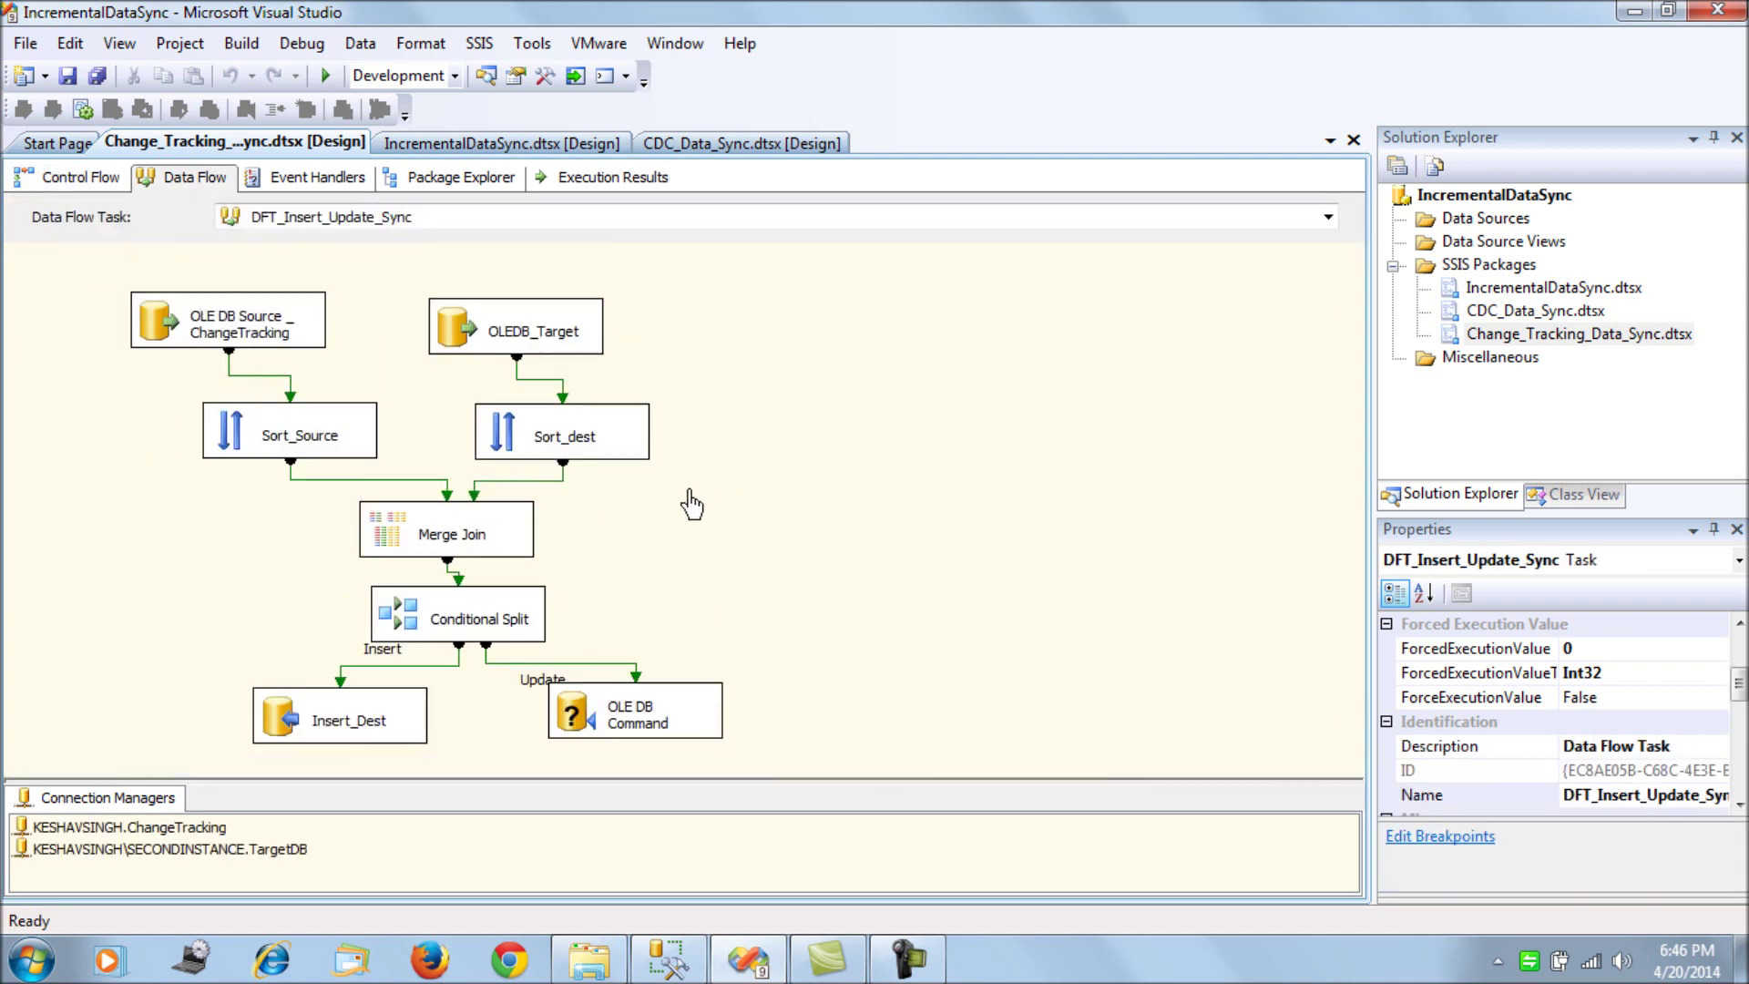
- Open the OLE DB Source _ ChangeTracking component and copy its entire SQL command text
double_click(246, 328)
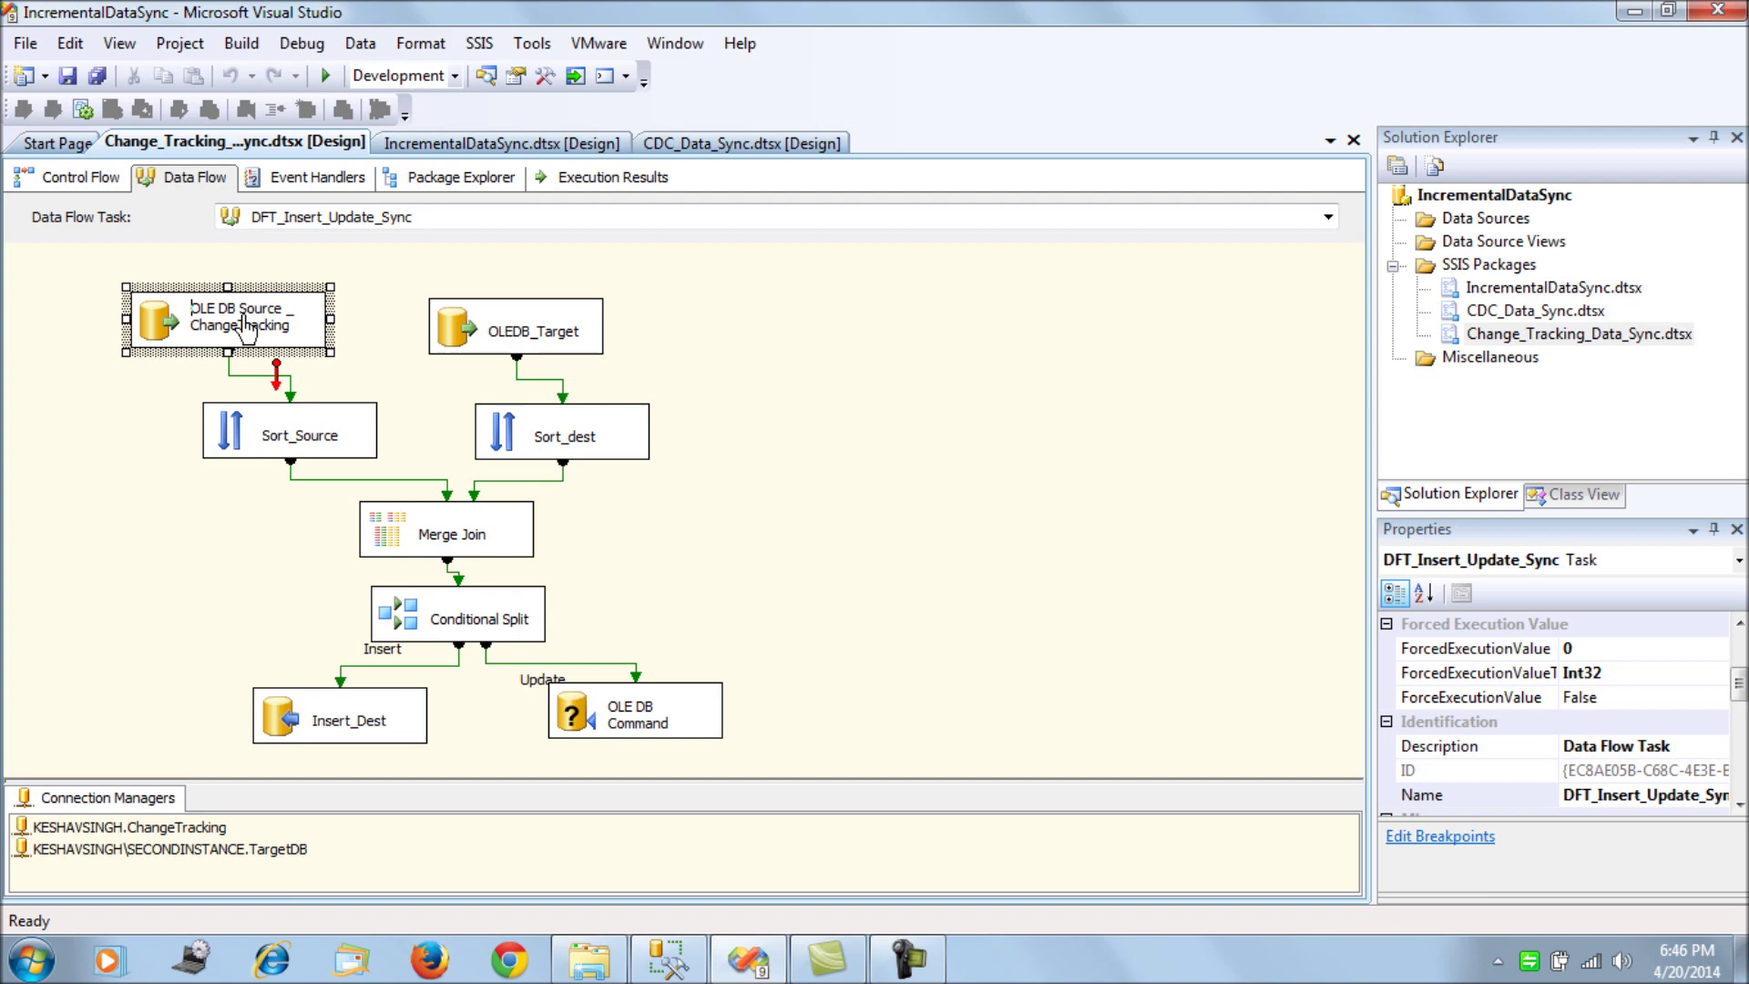
click(823, 524)
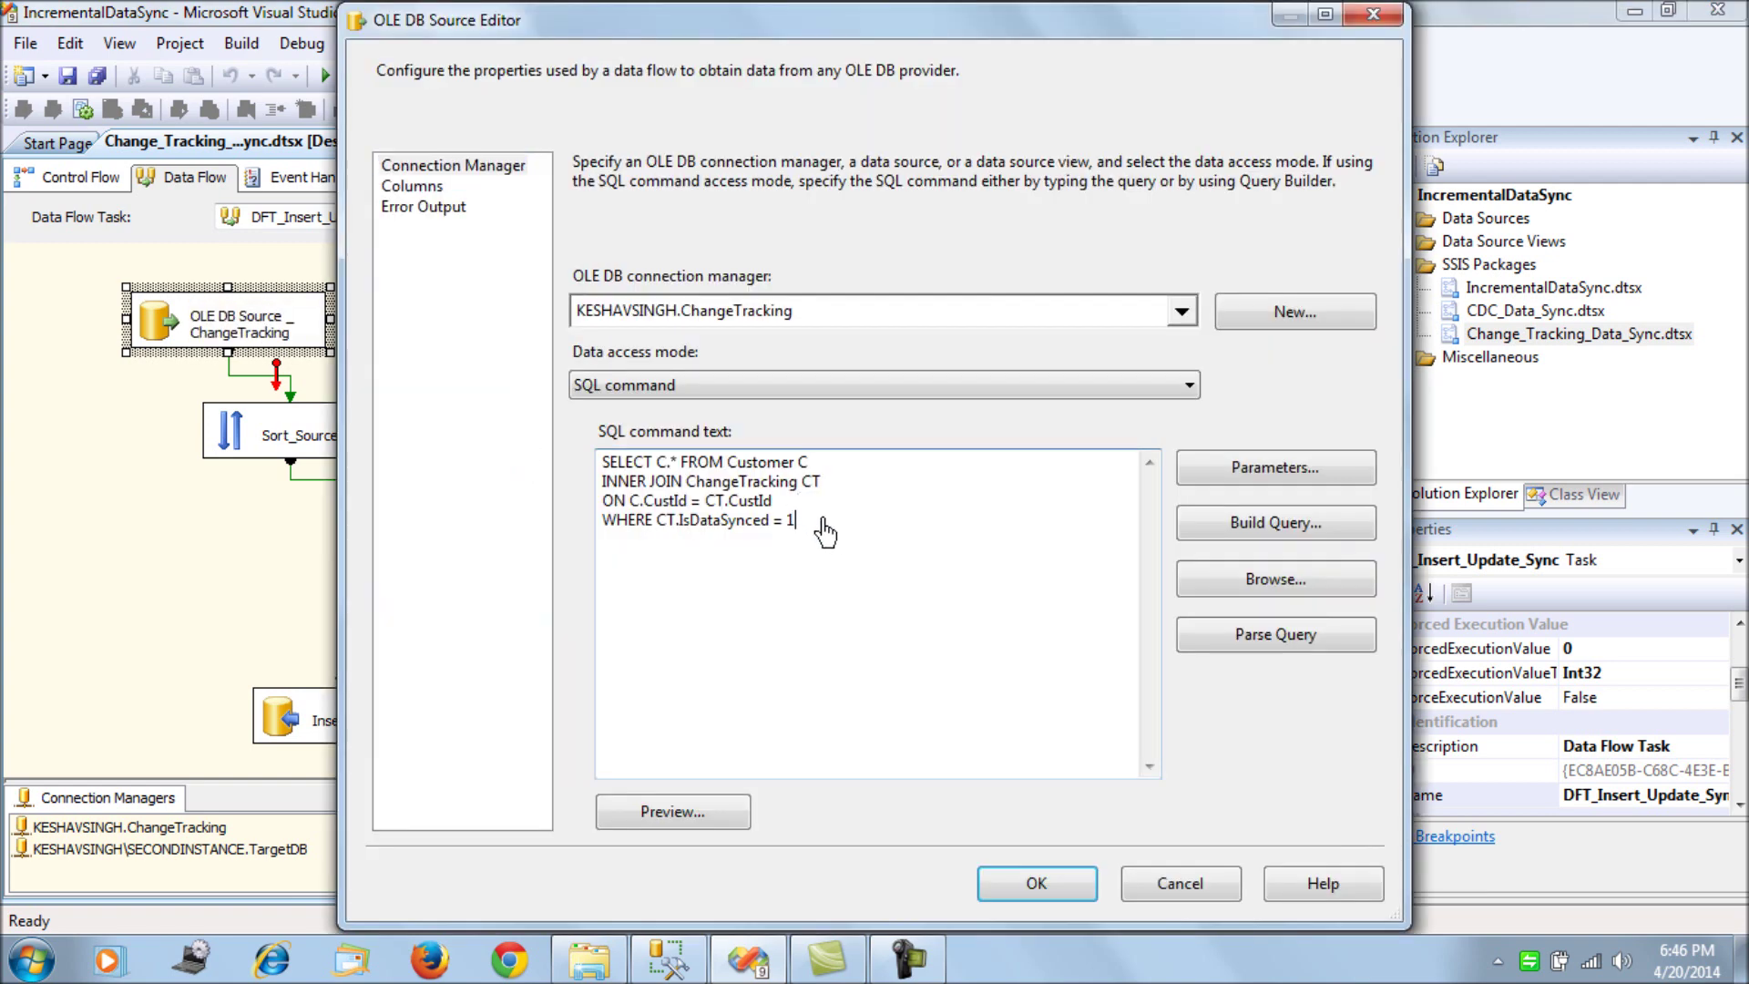
drag(829, 526, 601, 465)
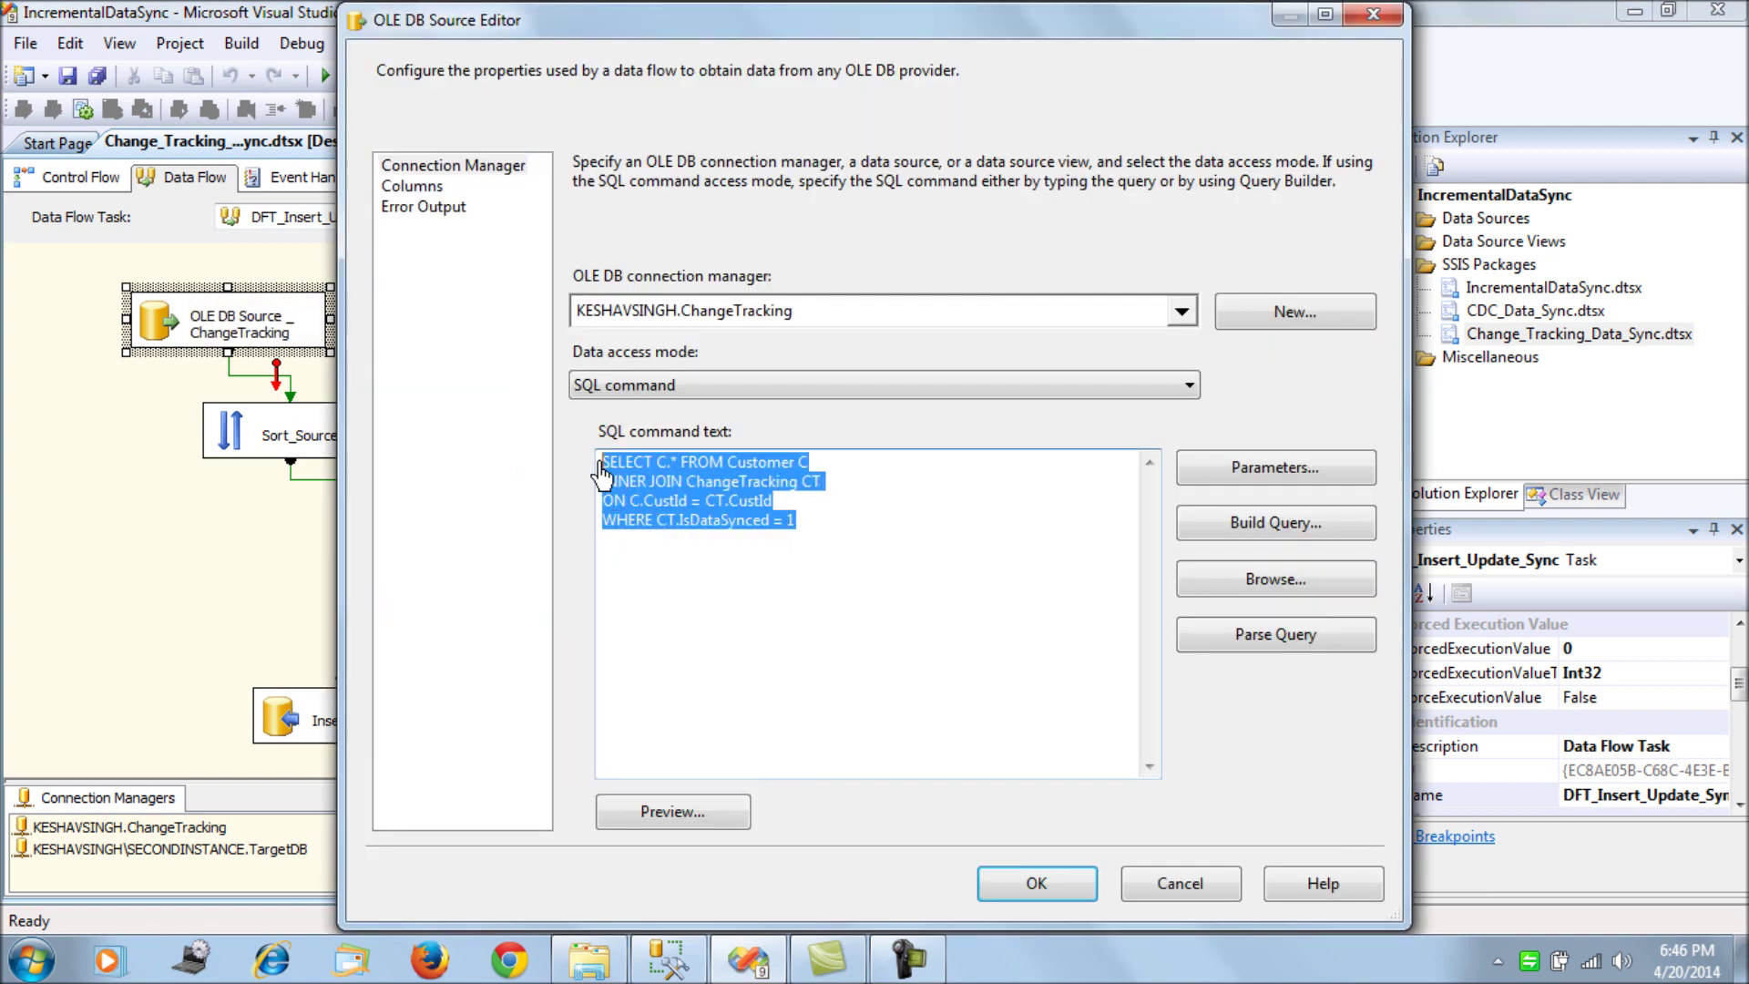
click(807, 538)
drag(807, 536, 558, 461)
key(ctrl+c)
- Switch to SQL Server Management Studio and paste the copied query below the Truncate statements at the end of the Change_Tracking script
click(670, 959)
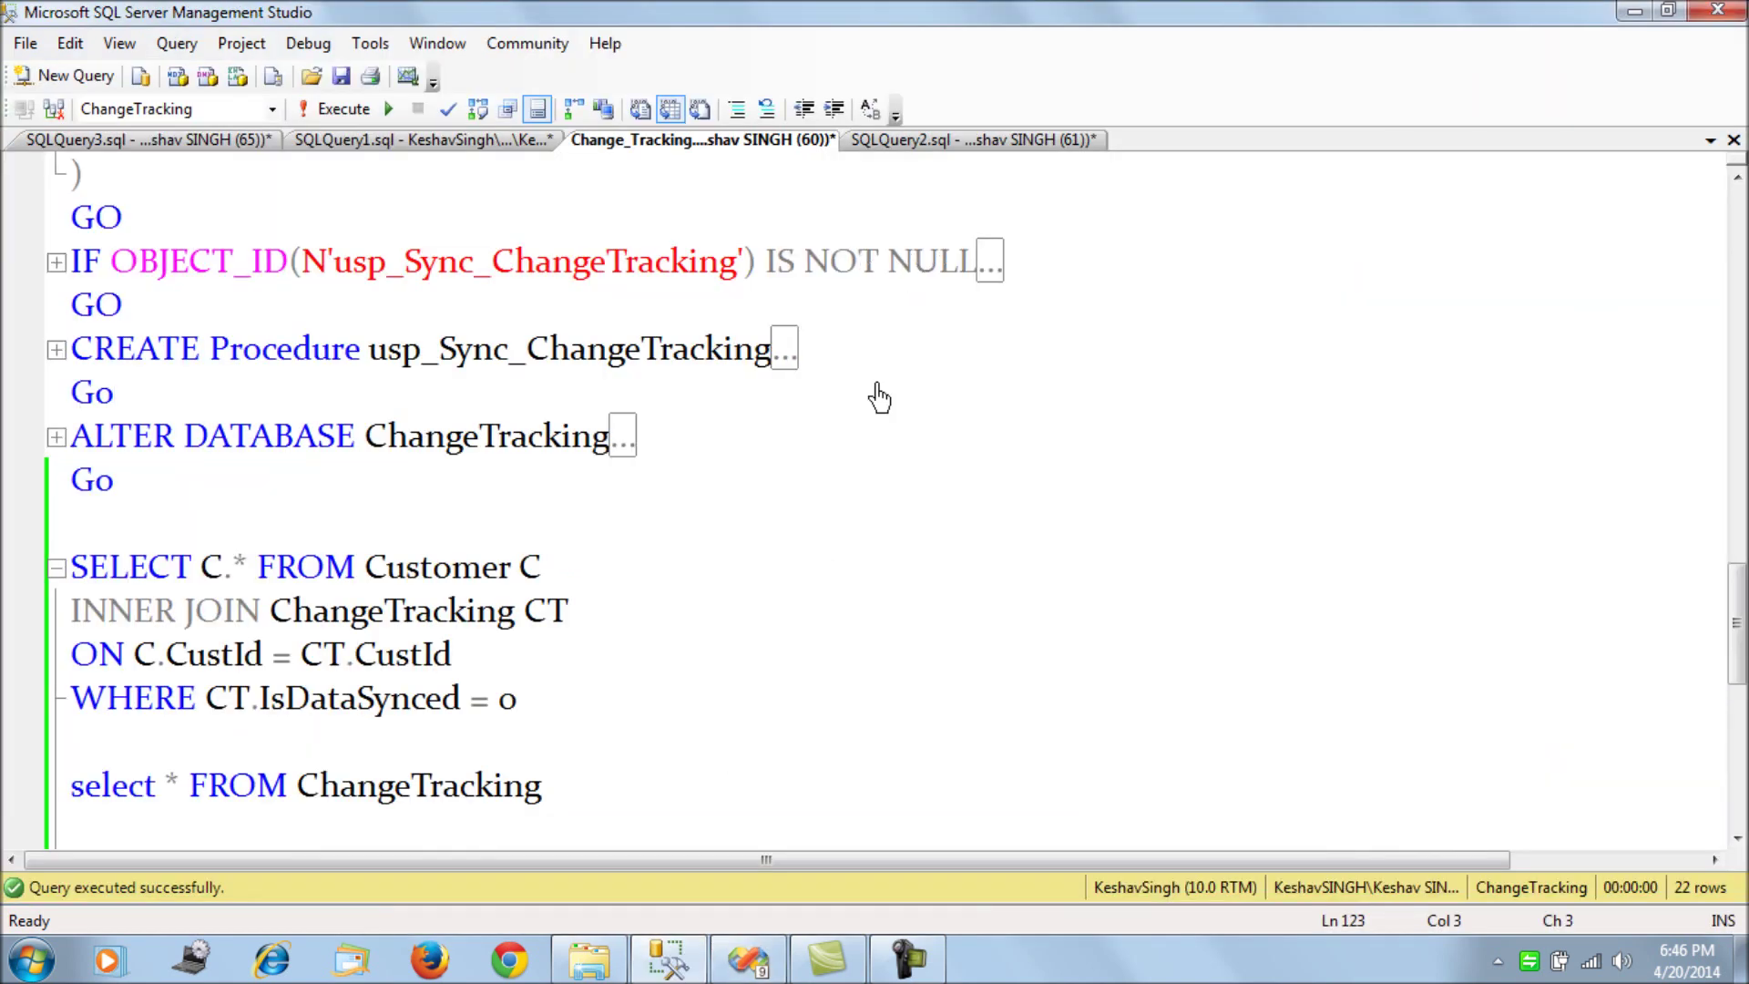
scroll(886, 472, down, 2)
scroll(886, 472, down, 3)
click(690, 281)
key(Return)
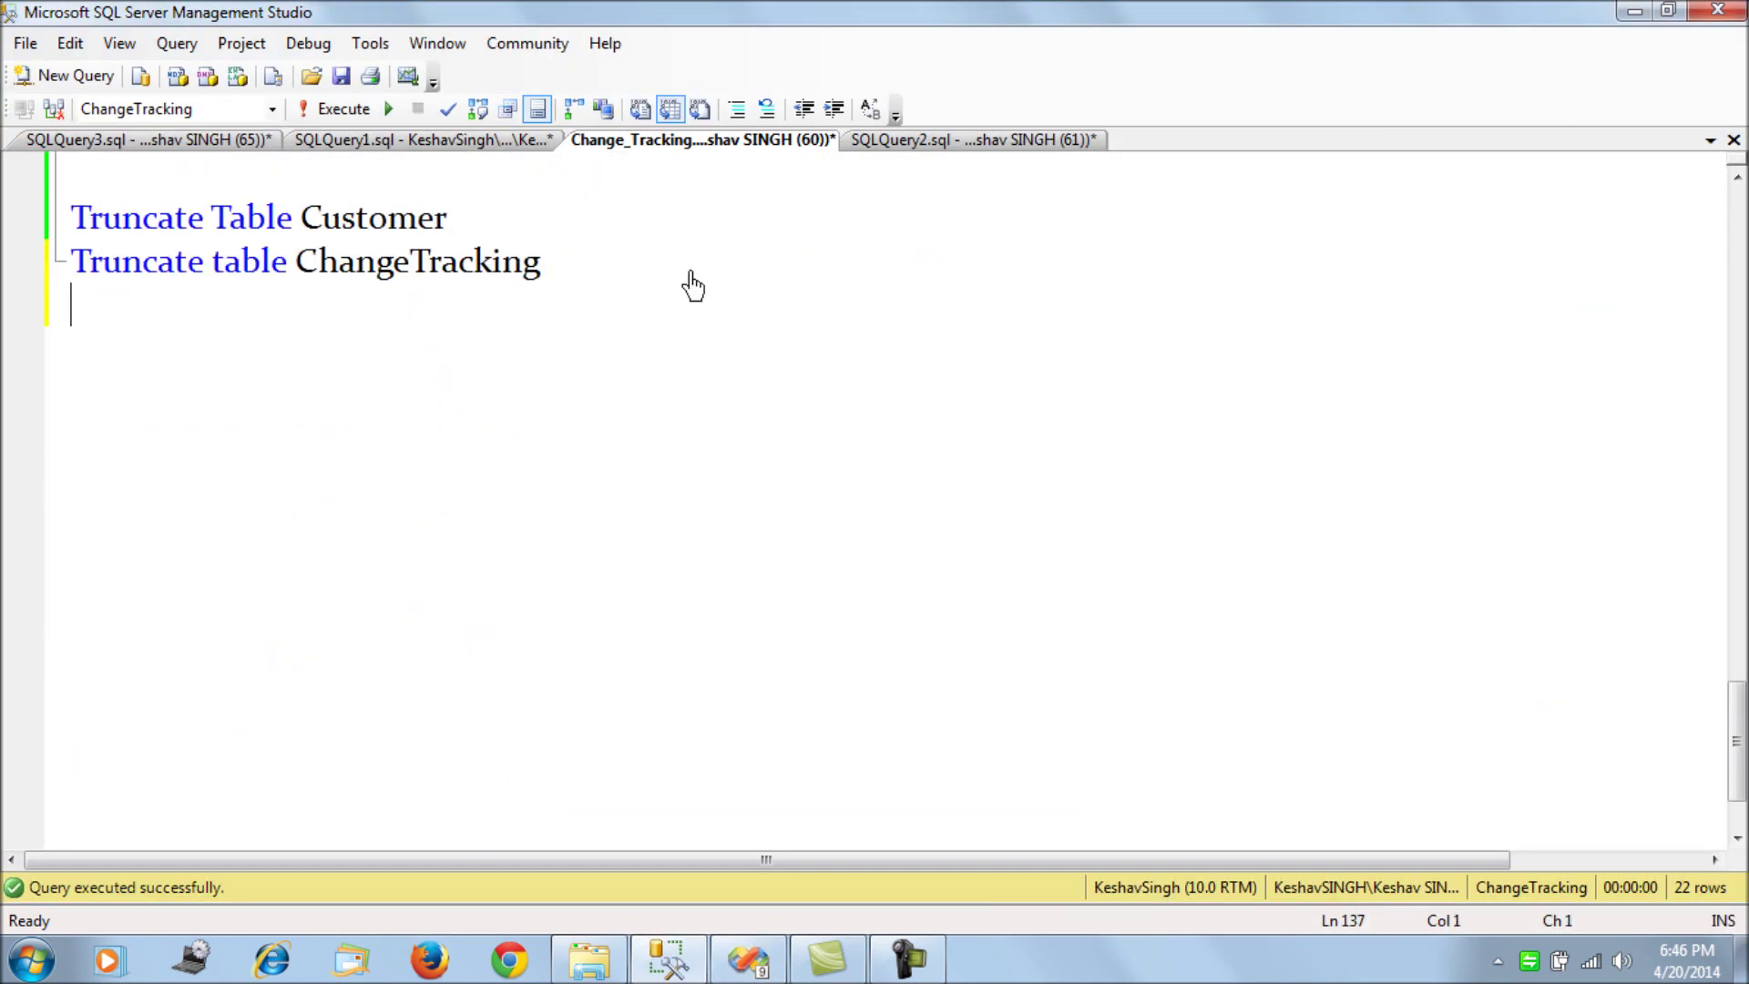
key(Return)
key(ctrl+v)
- Run only the pasted Customer and ChangeTracking join SELECT and review its full text with the results
drag(566, 539, 56, 414)
key(F5)
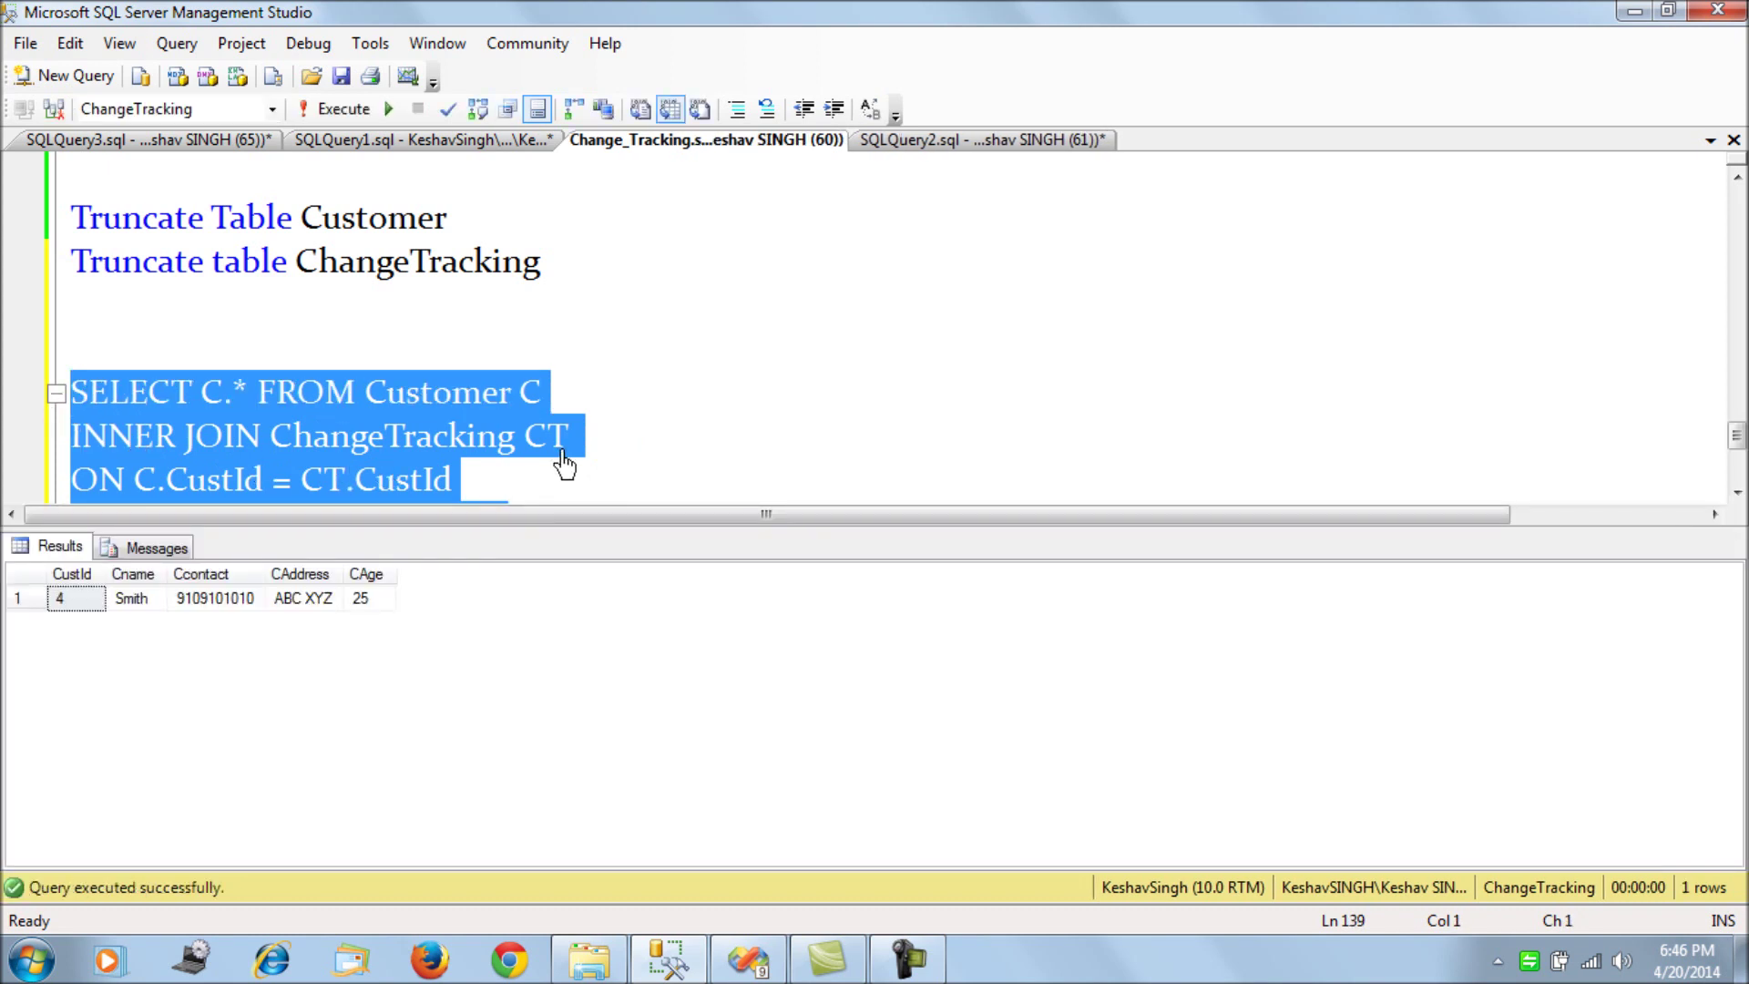
scroll(557, 460, down, 2)
scroll(565, 465, up, 1)
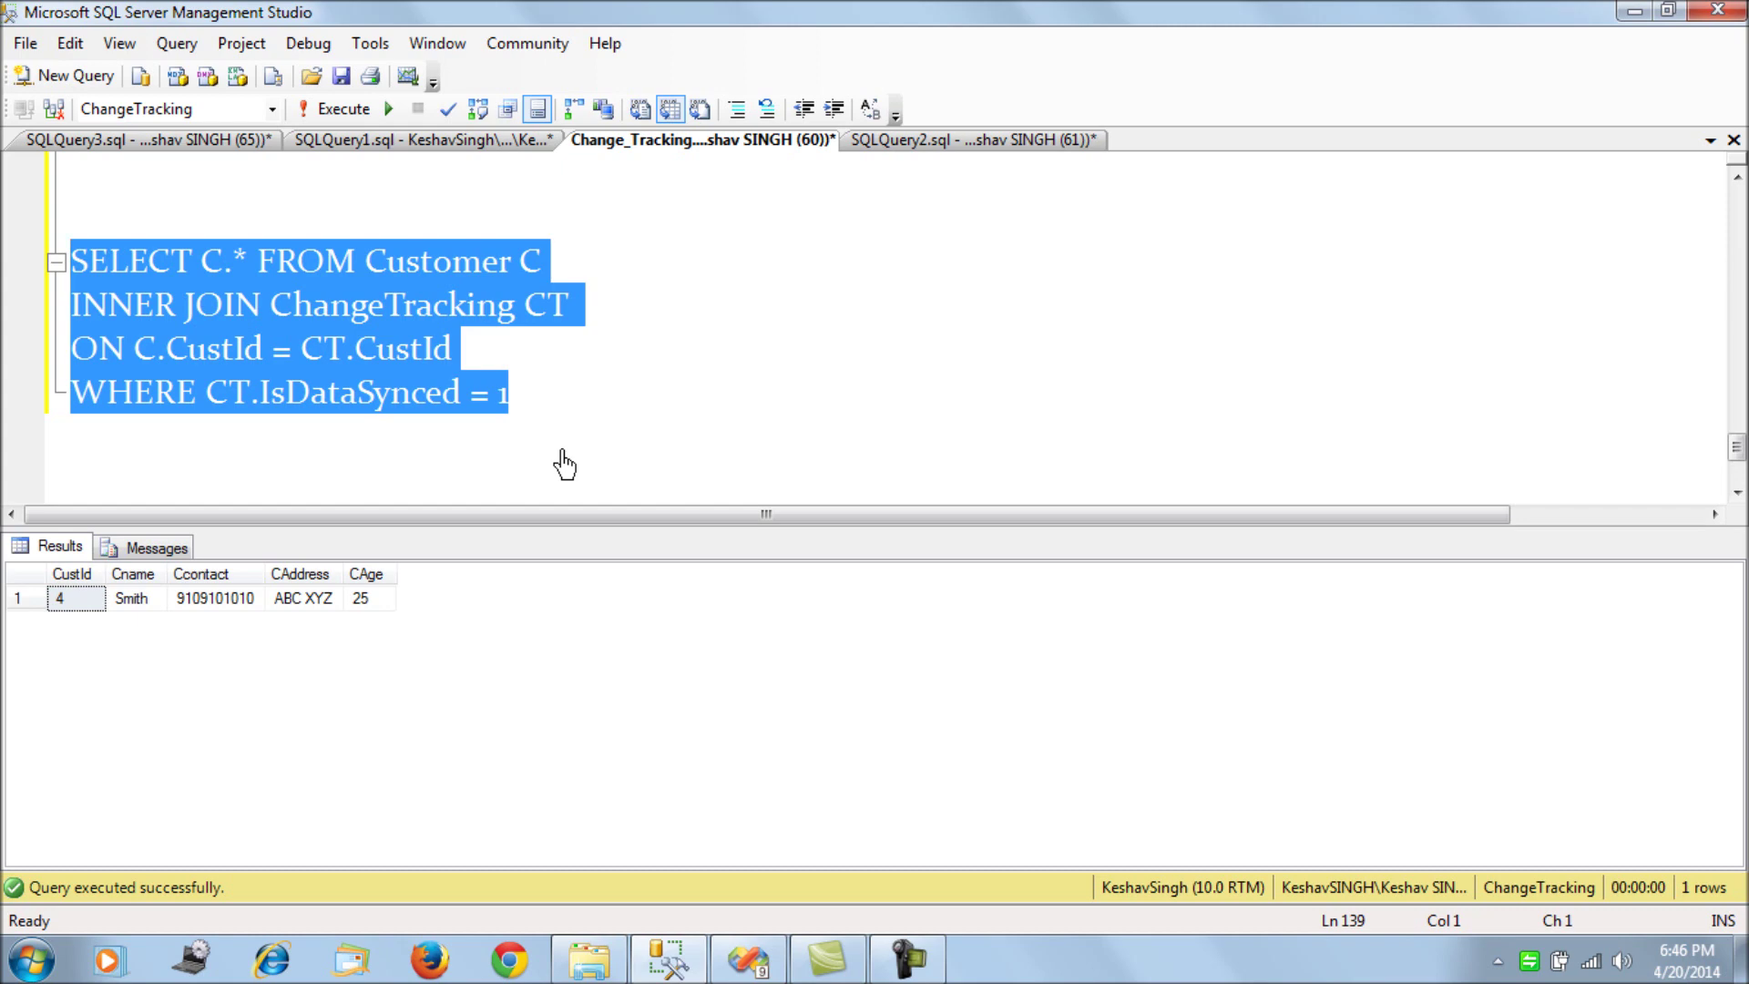
- Switch back to Visual Studio, cancel the source editor, and check the connection and table configured in OLEDB_Target
click(743, 956)
click(1185, 888)
click(699, 371)
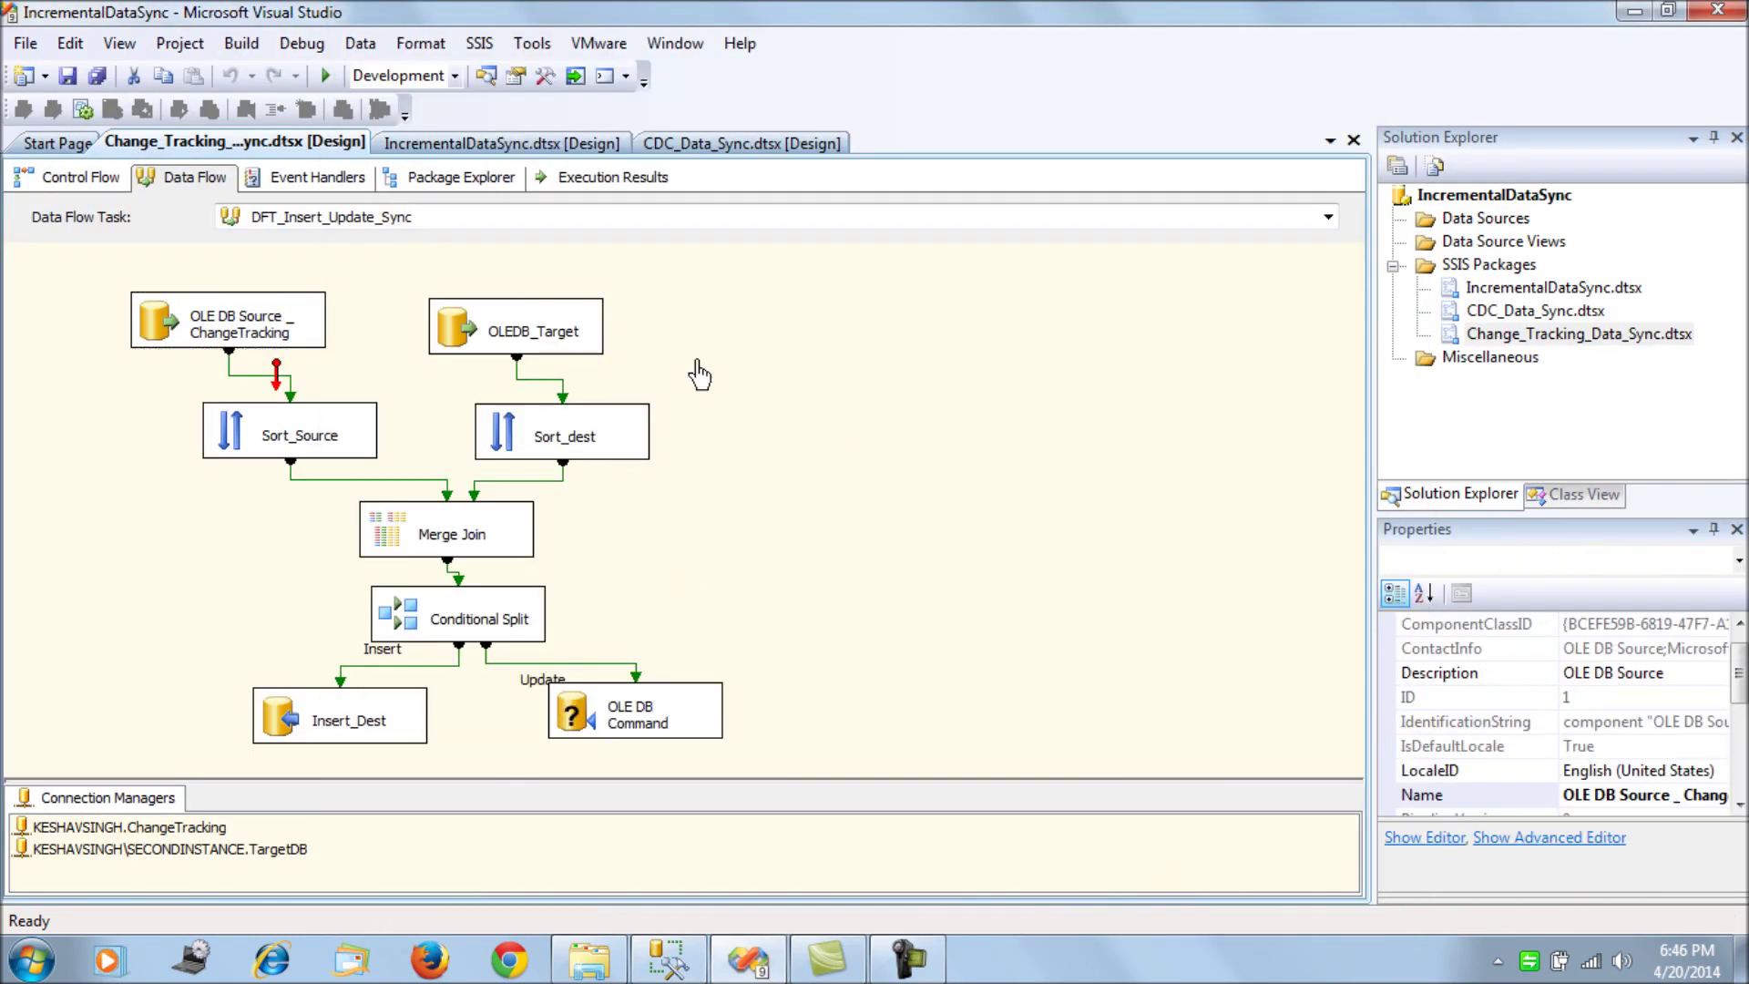
double_click(560, 328)
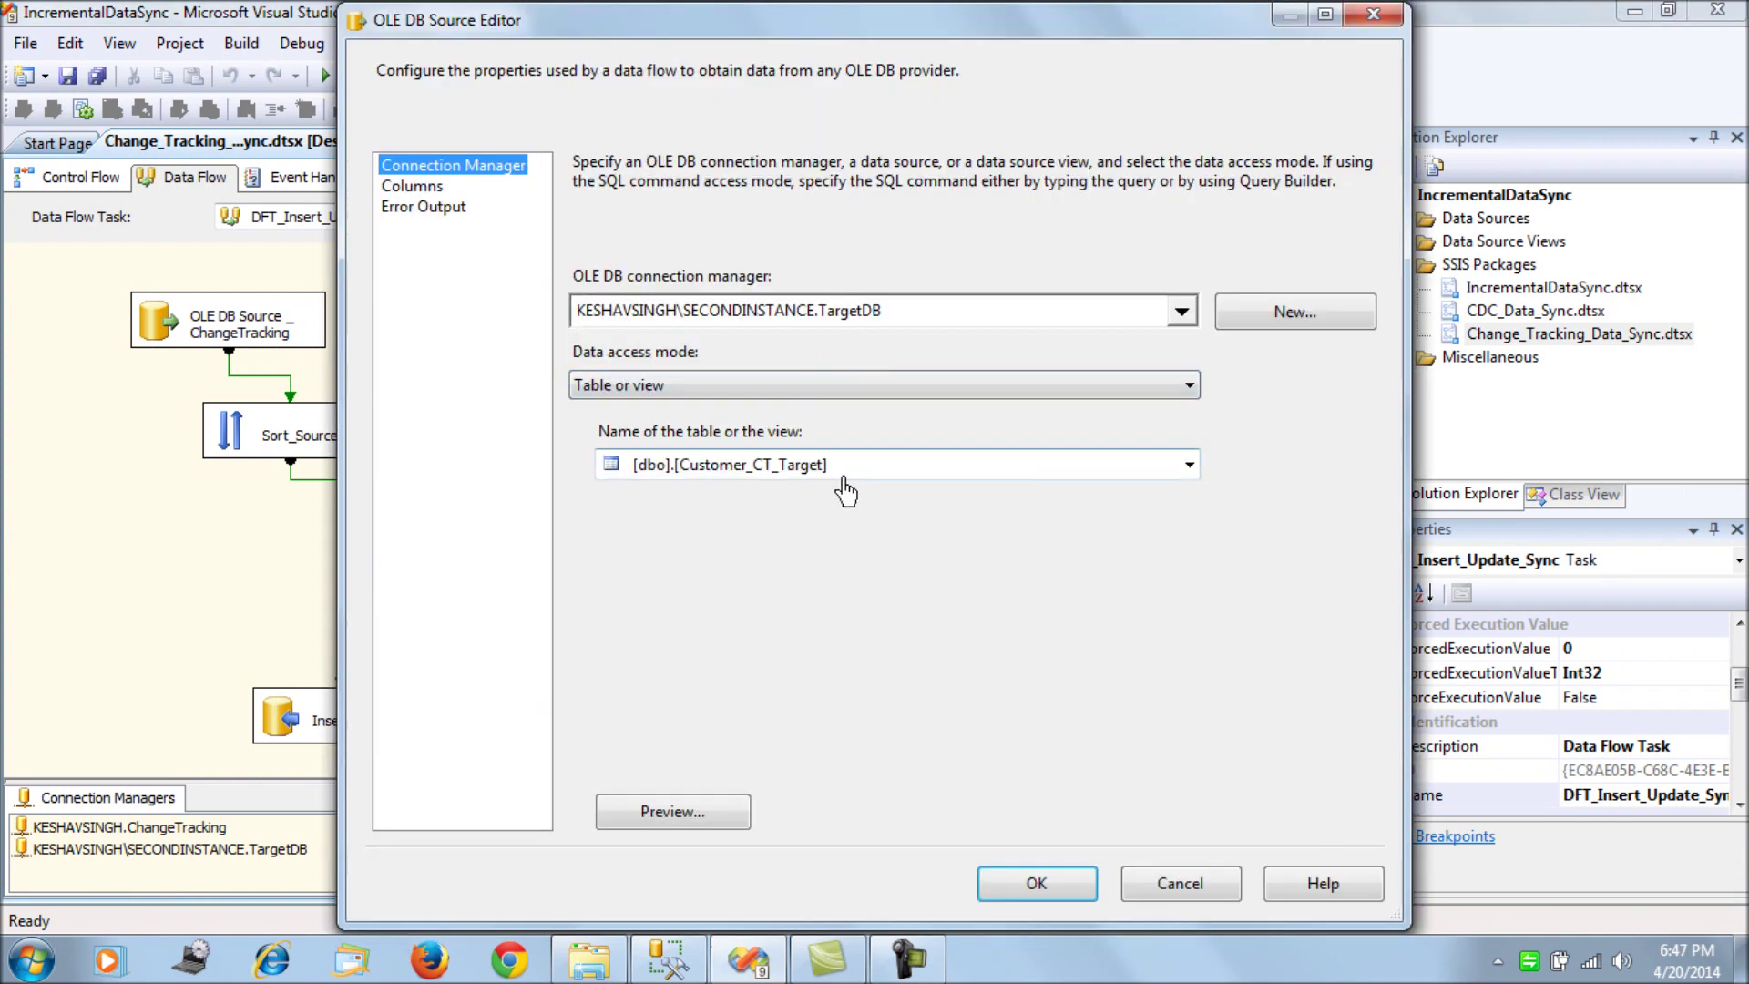
click(1181, 882)
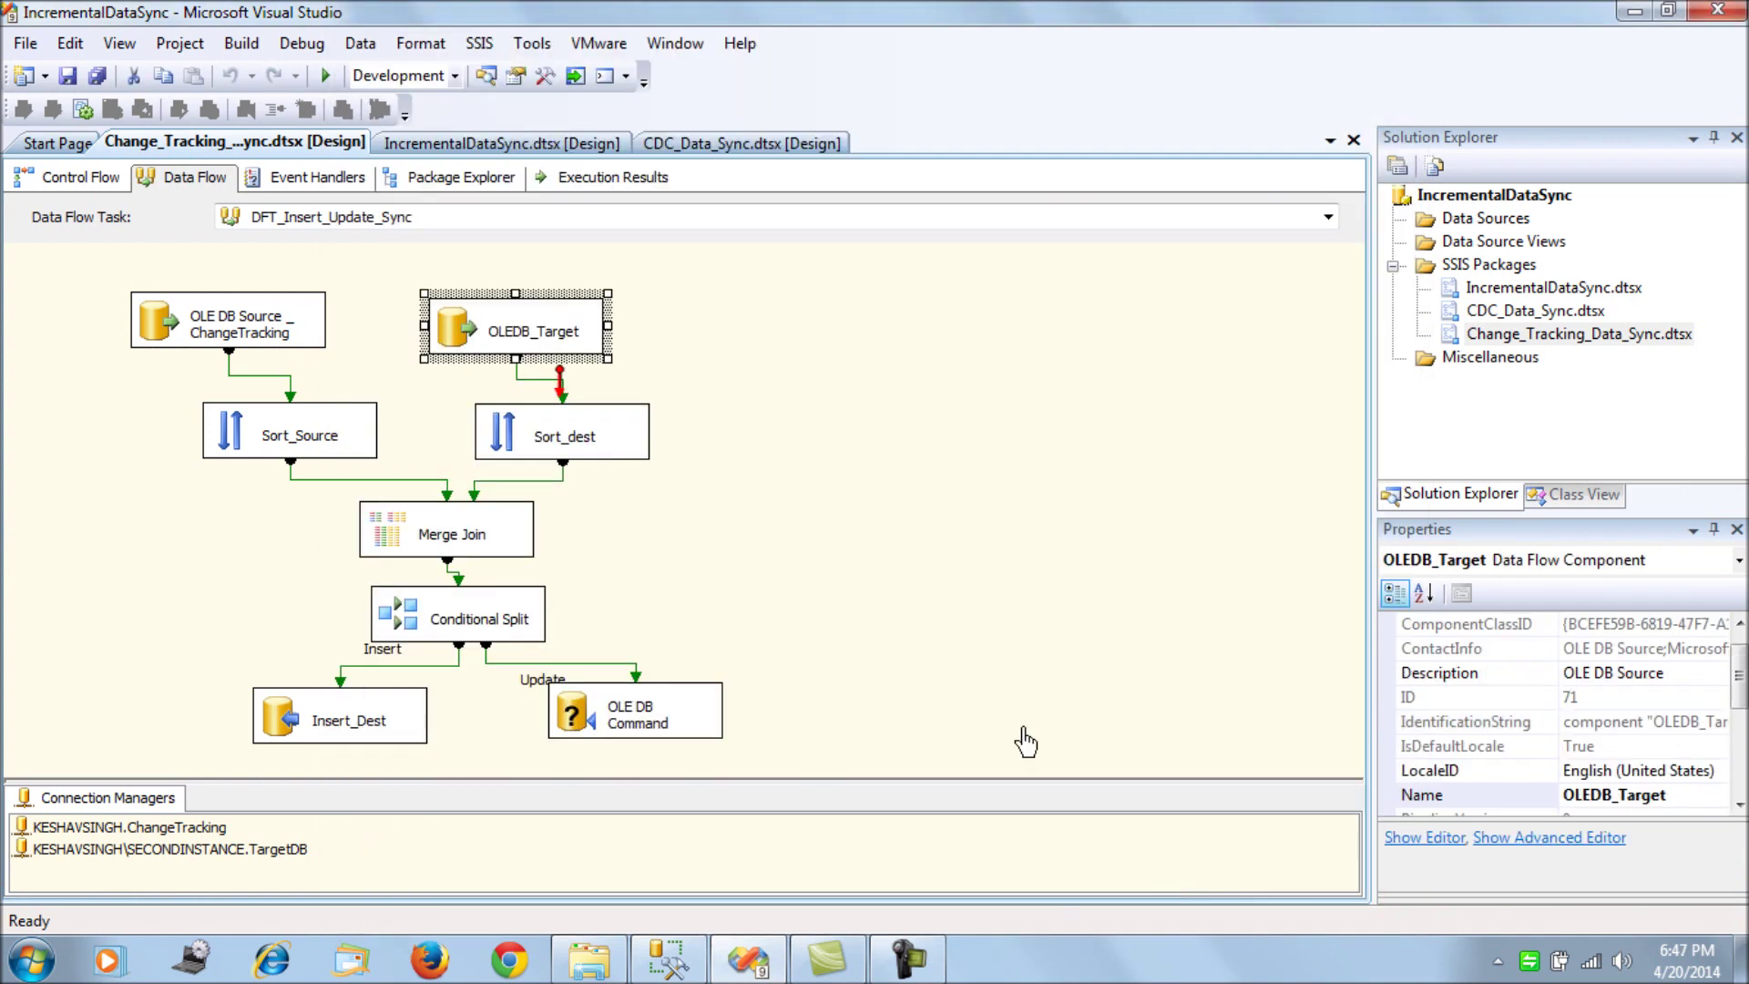
click(916, 572)
- Examine the Merge Join's join type and keys, and the sort column of Sort_Source, leaving both unchanged
double_click(502, 537)
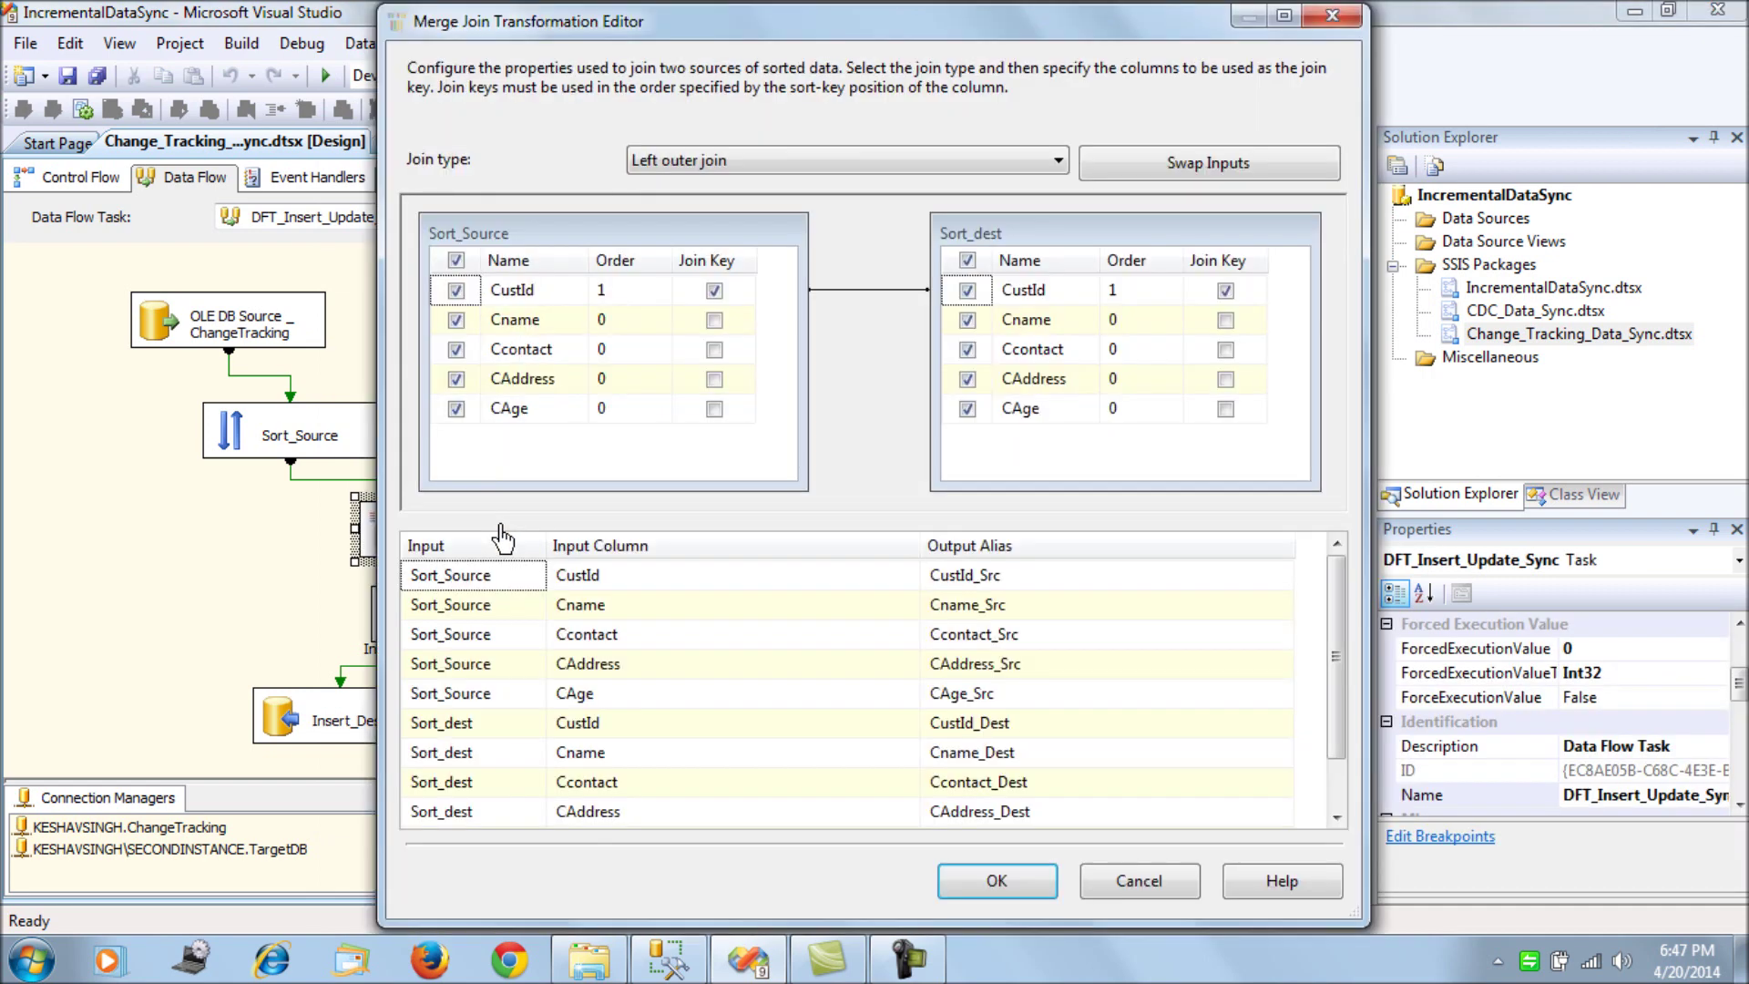
click(1134, 889)
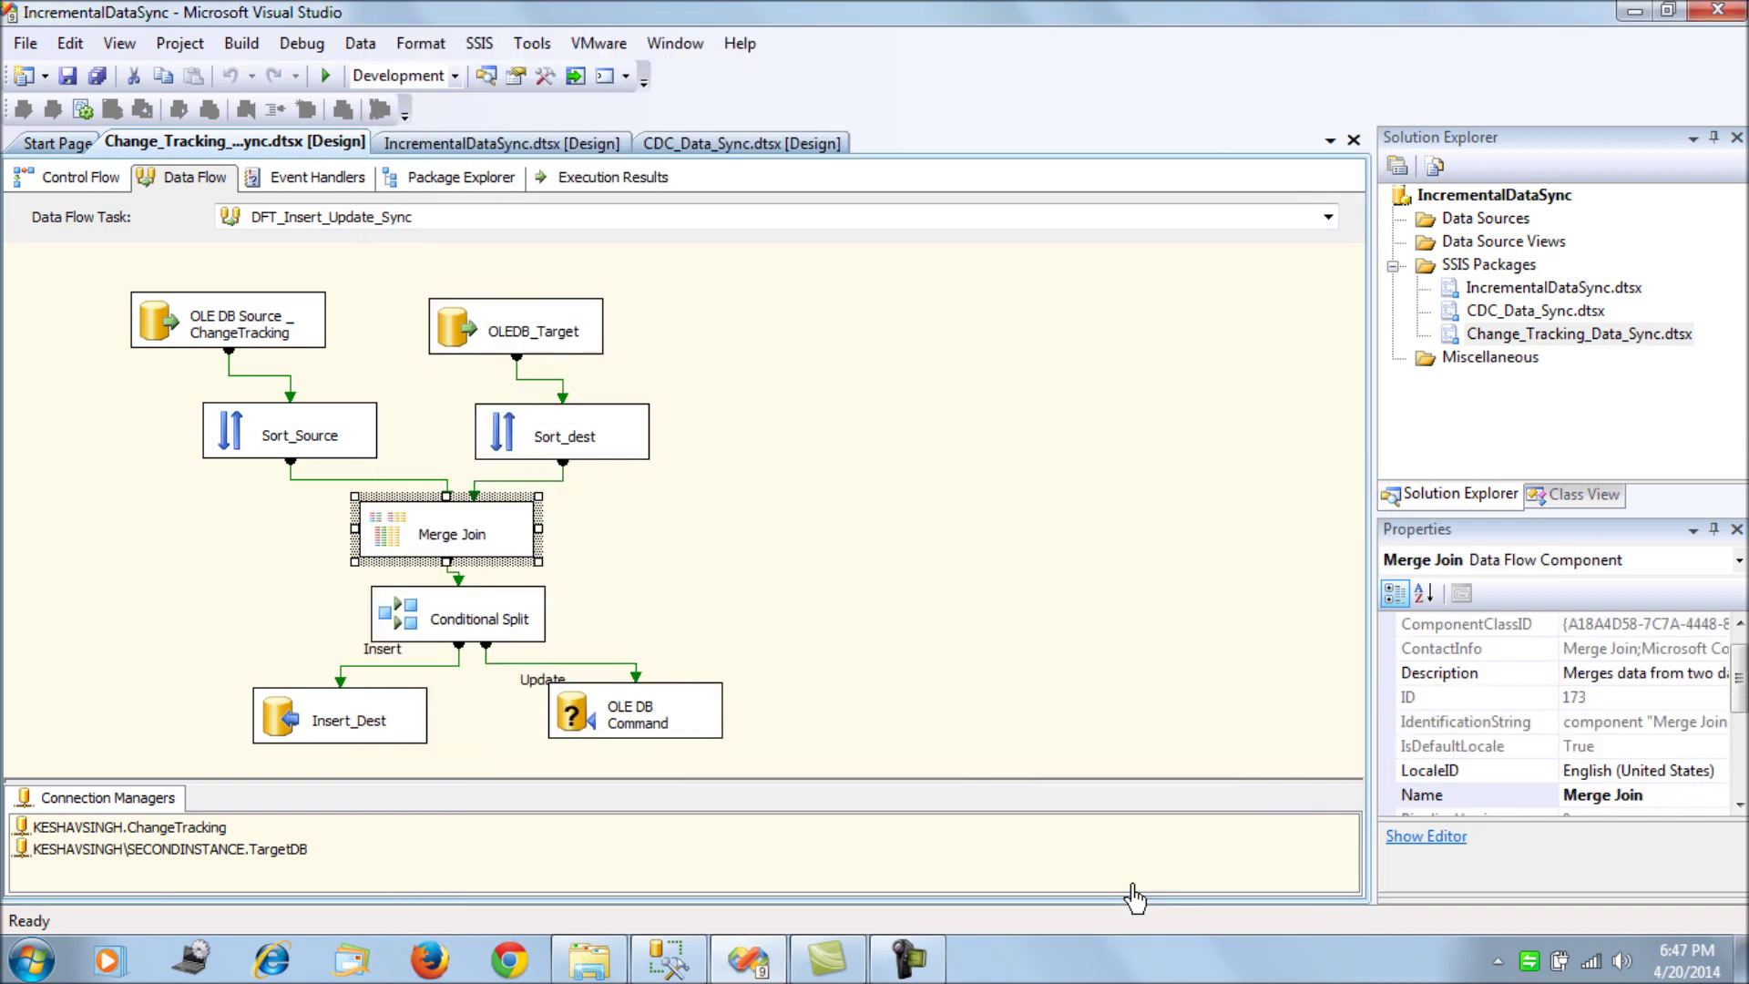
double_click(387, 533)
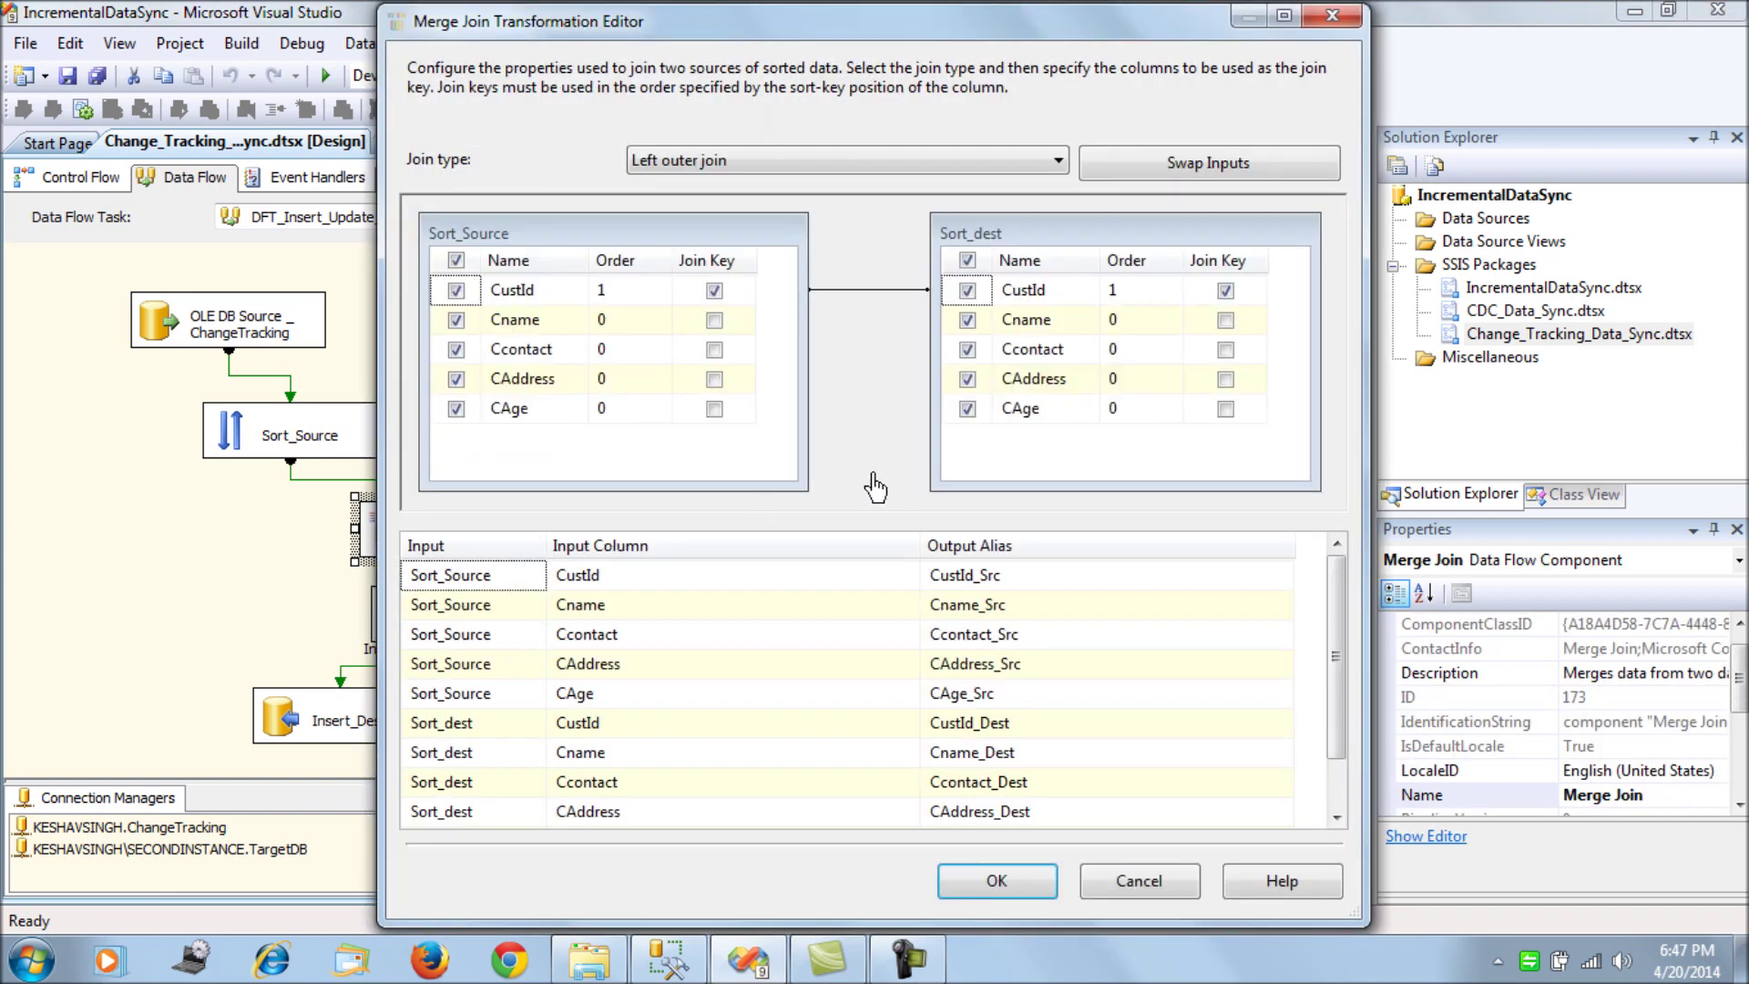
click(1132, 883)
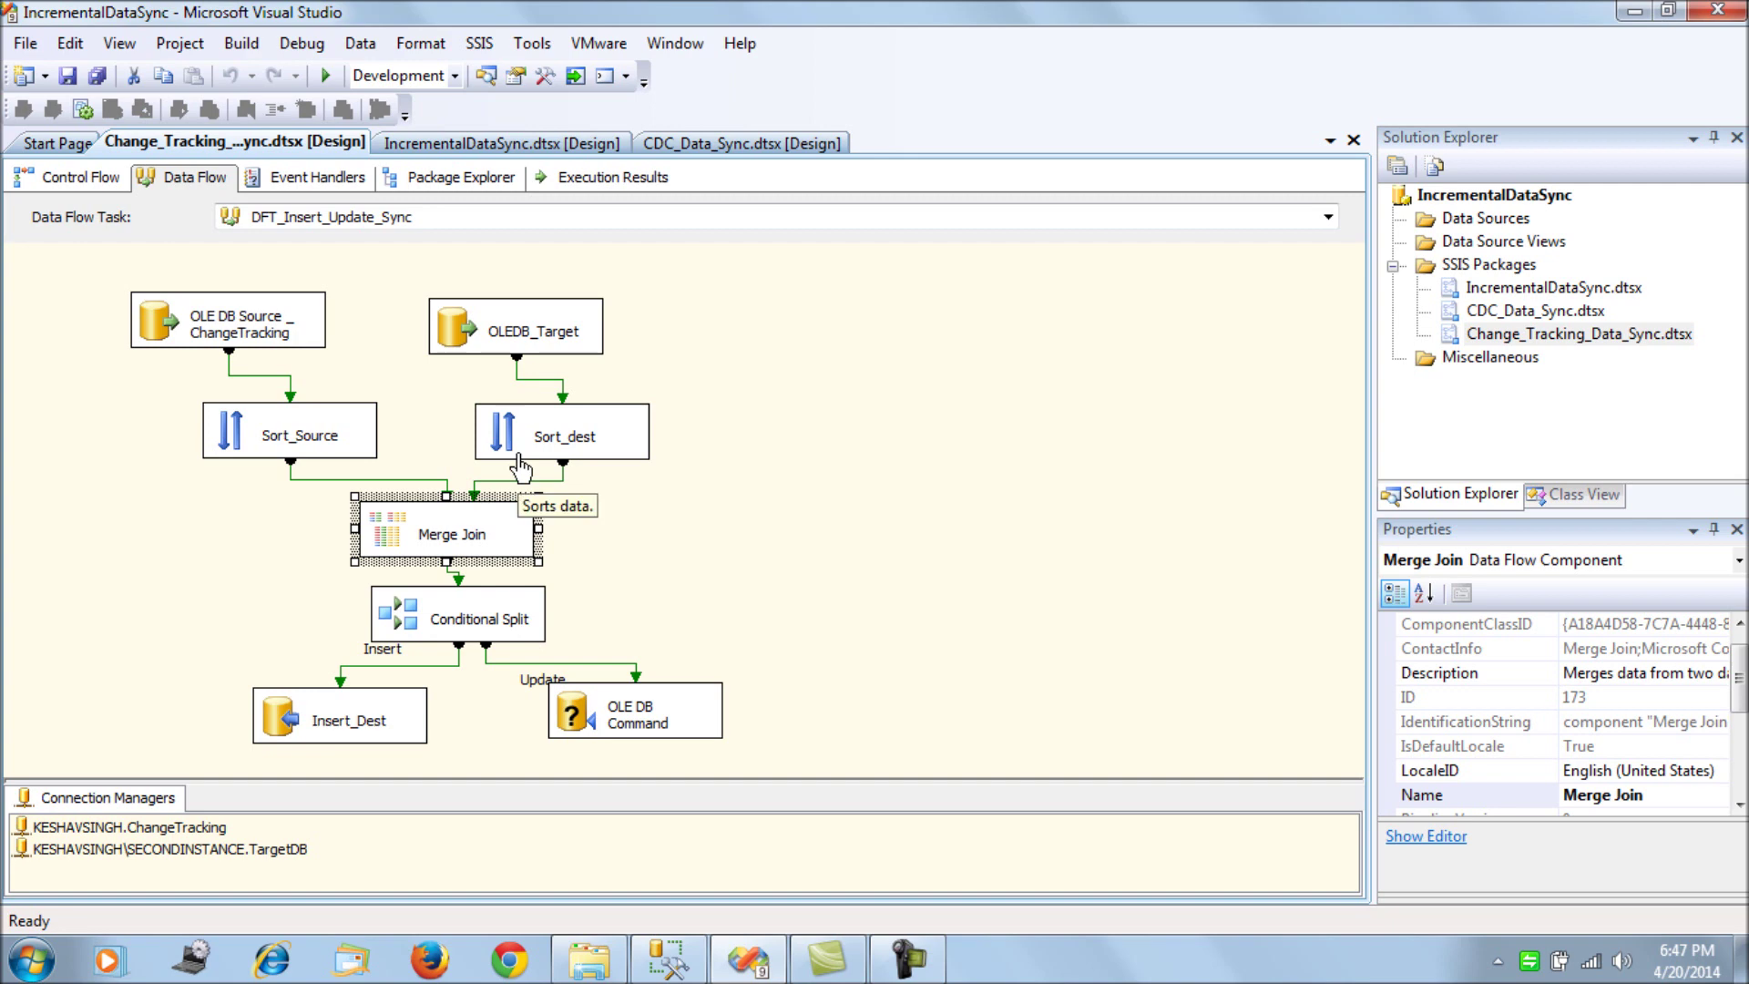
double_click(326, 451)
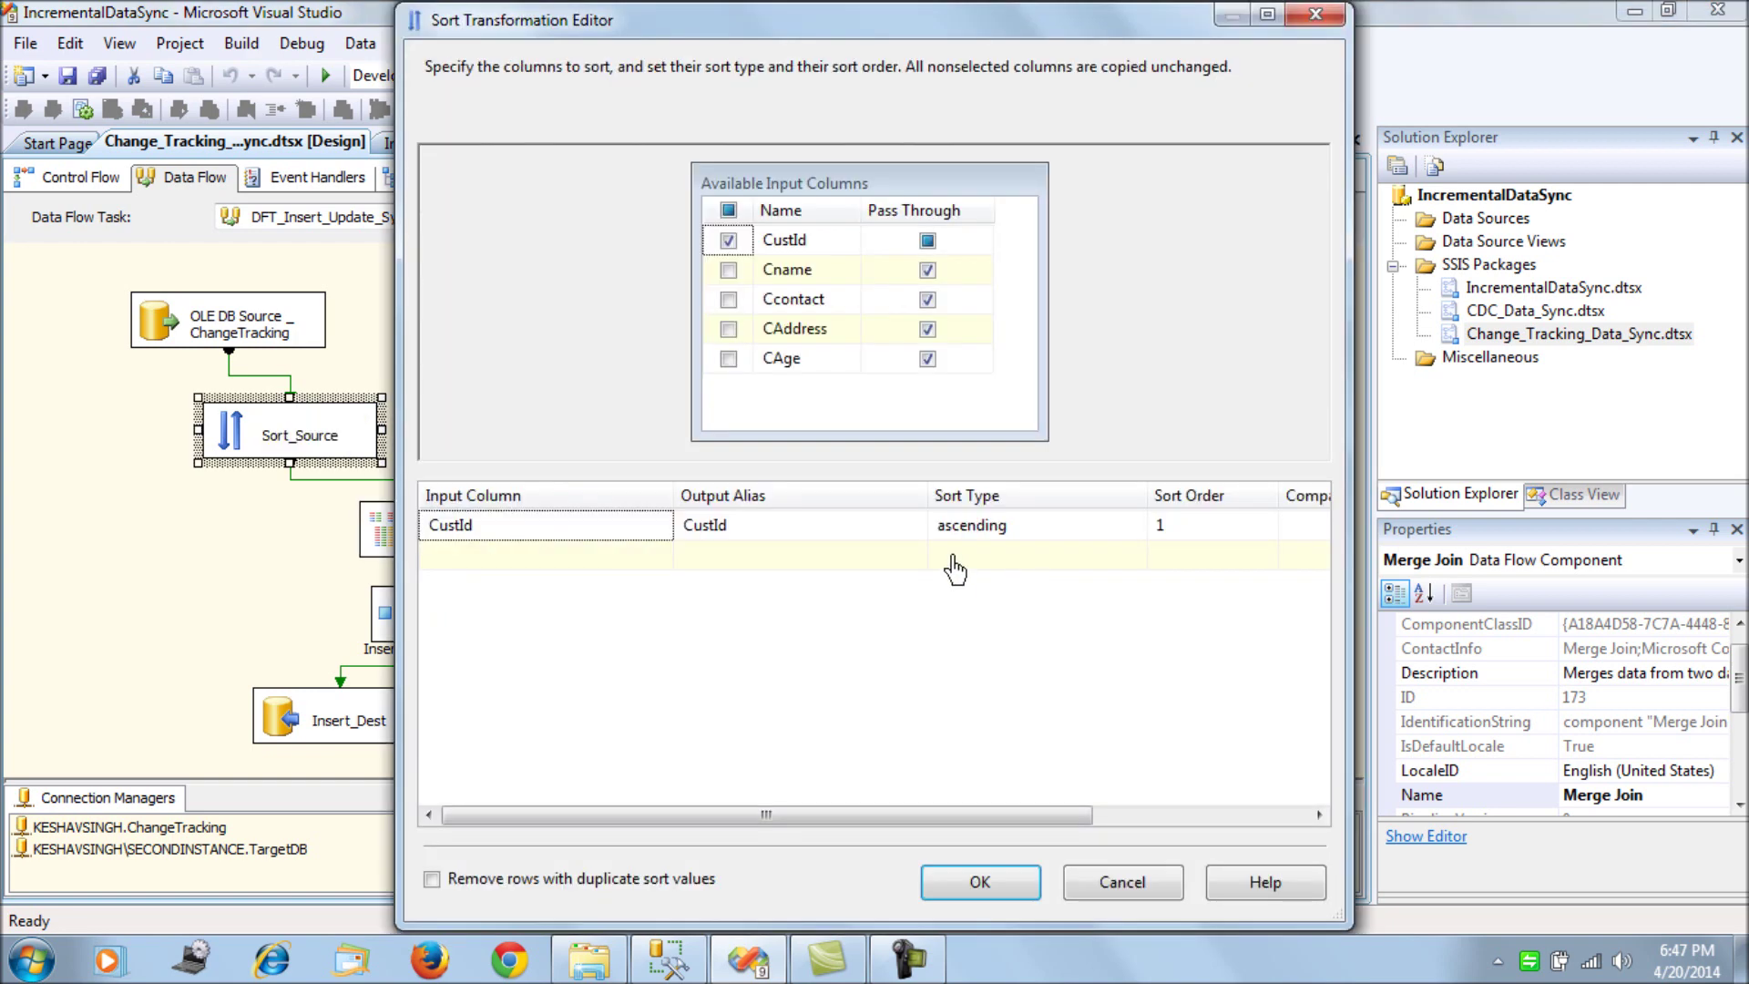
key(Escape)
click(967, 612)
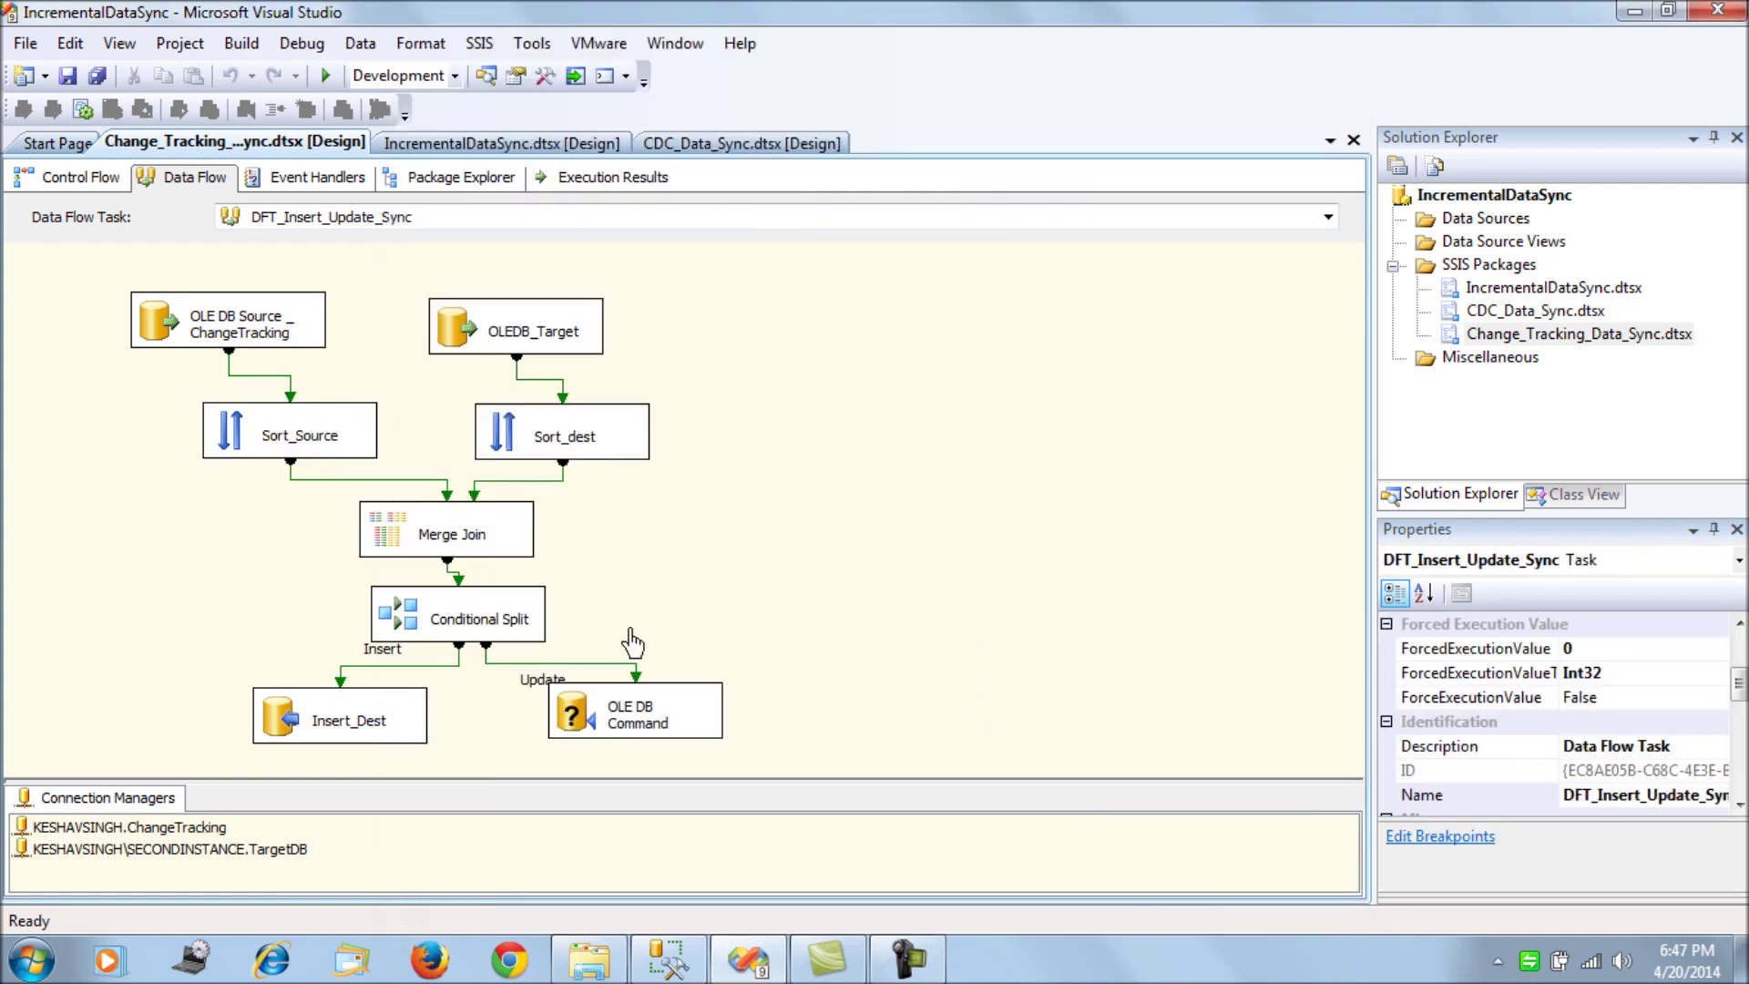
- Examine the Insert output's condition in the Conditional Split and close its editor without changes
double_click(483, 632)
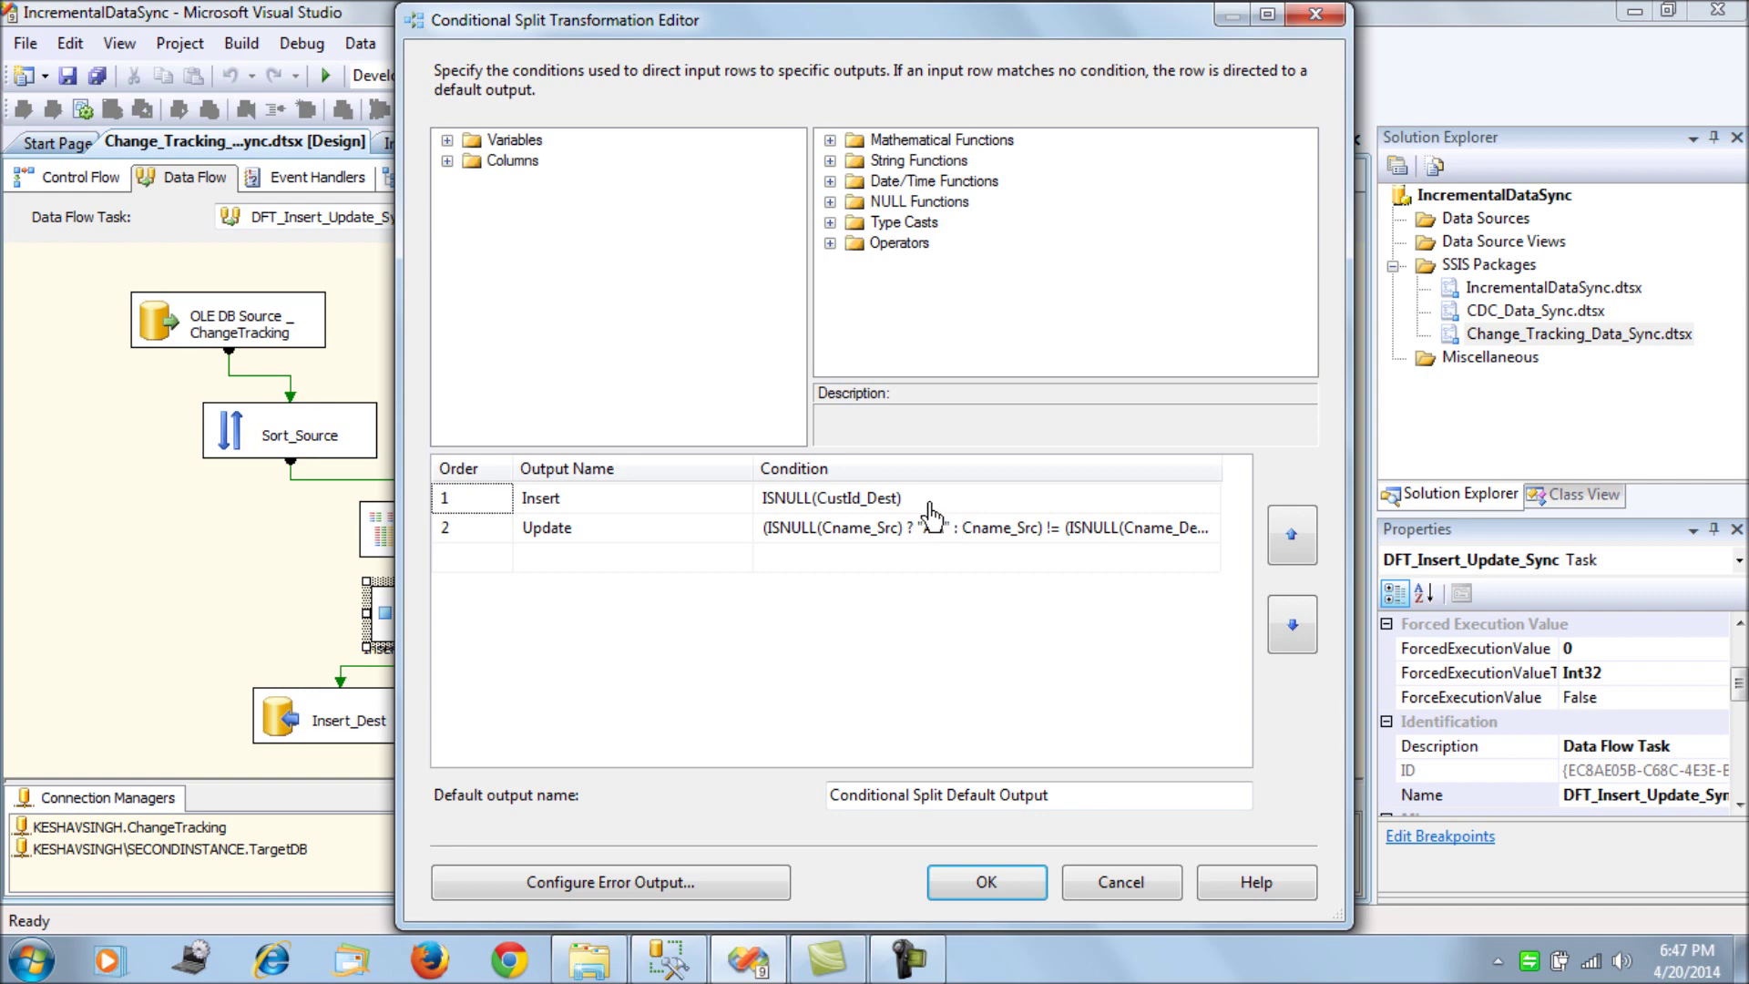
click(928, 503)
drag(929, 504, 742, 508)
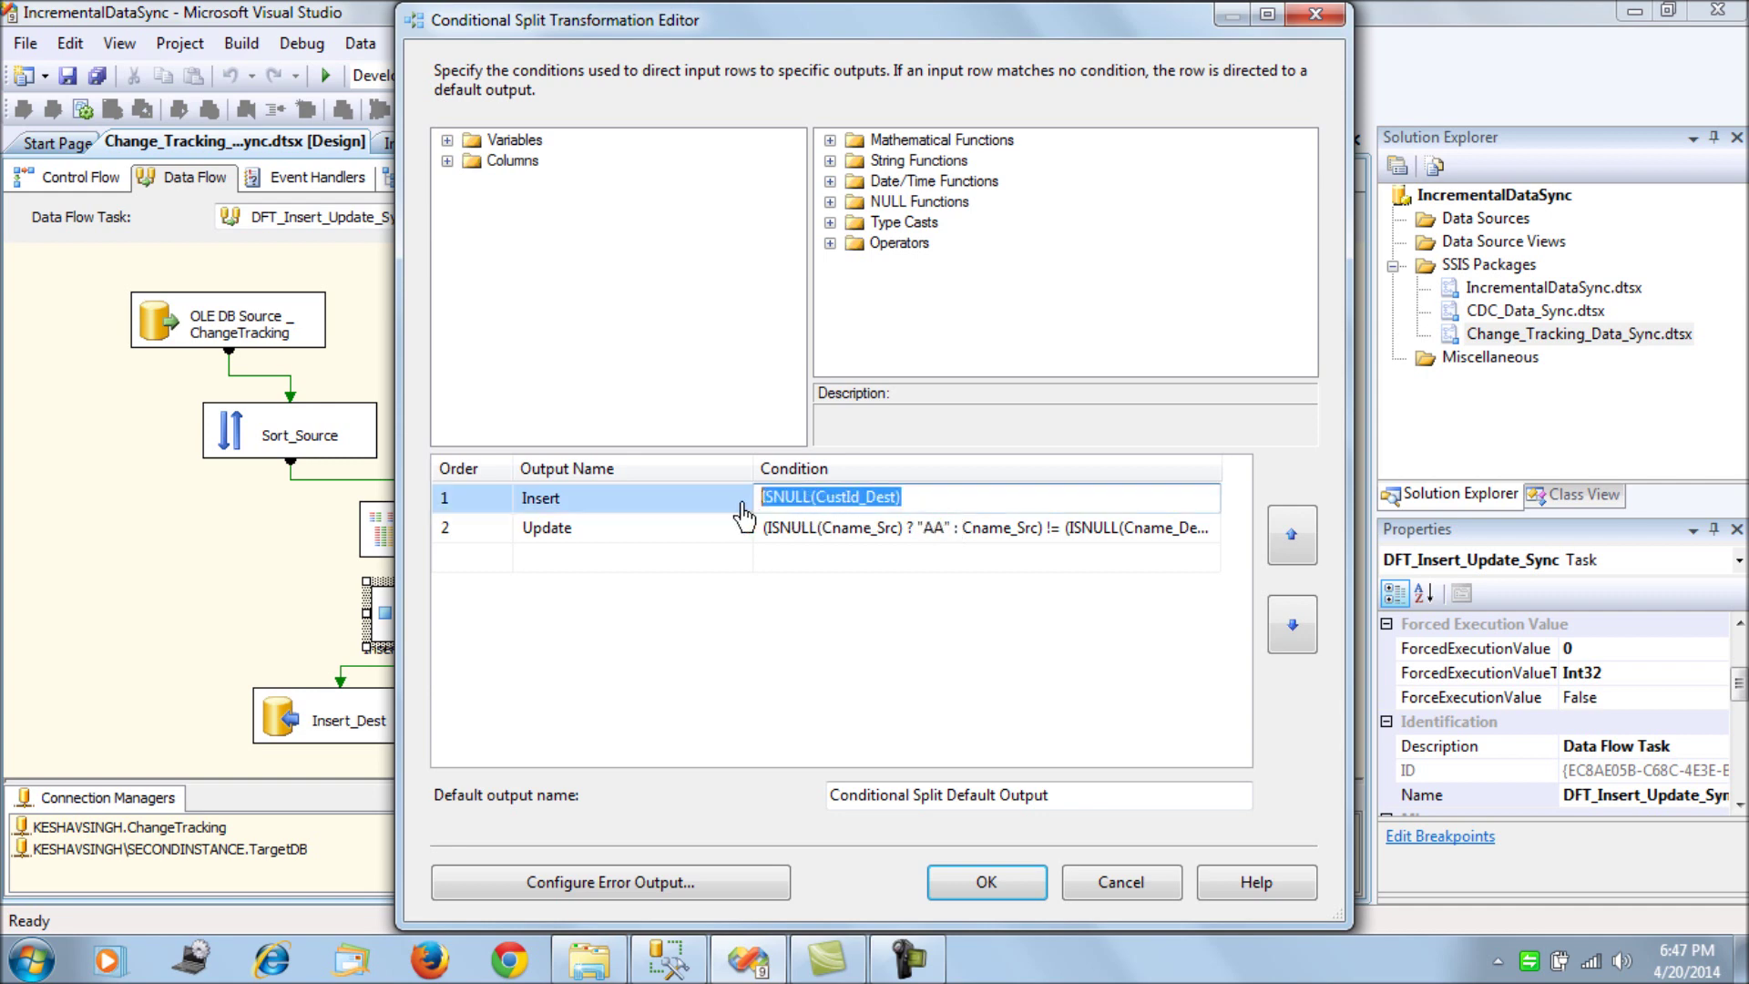
click(1121, 882)
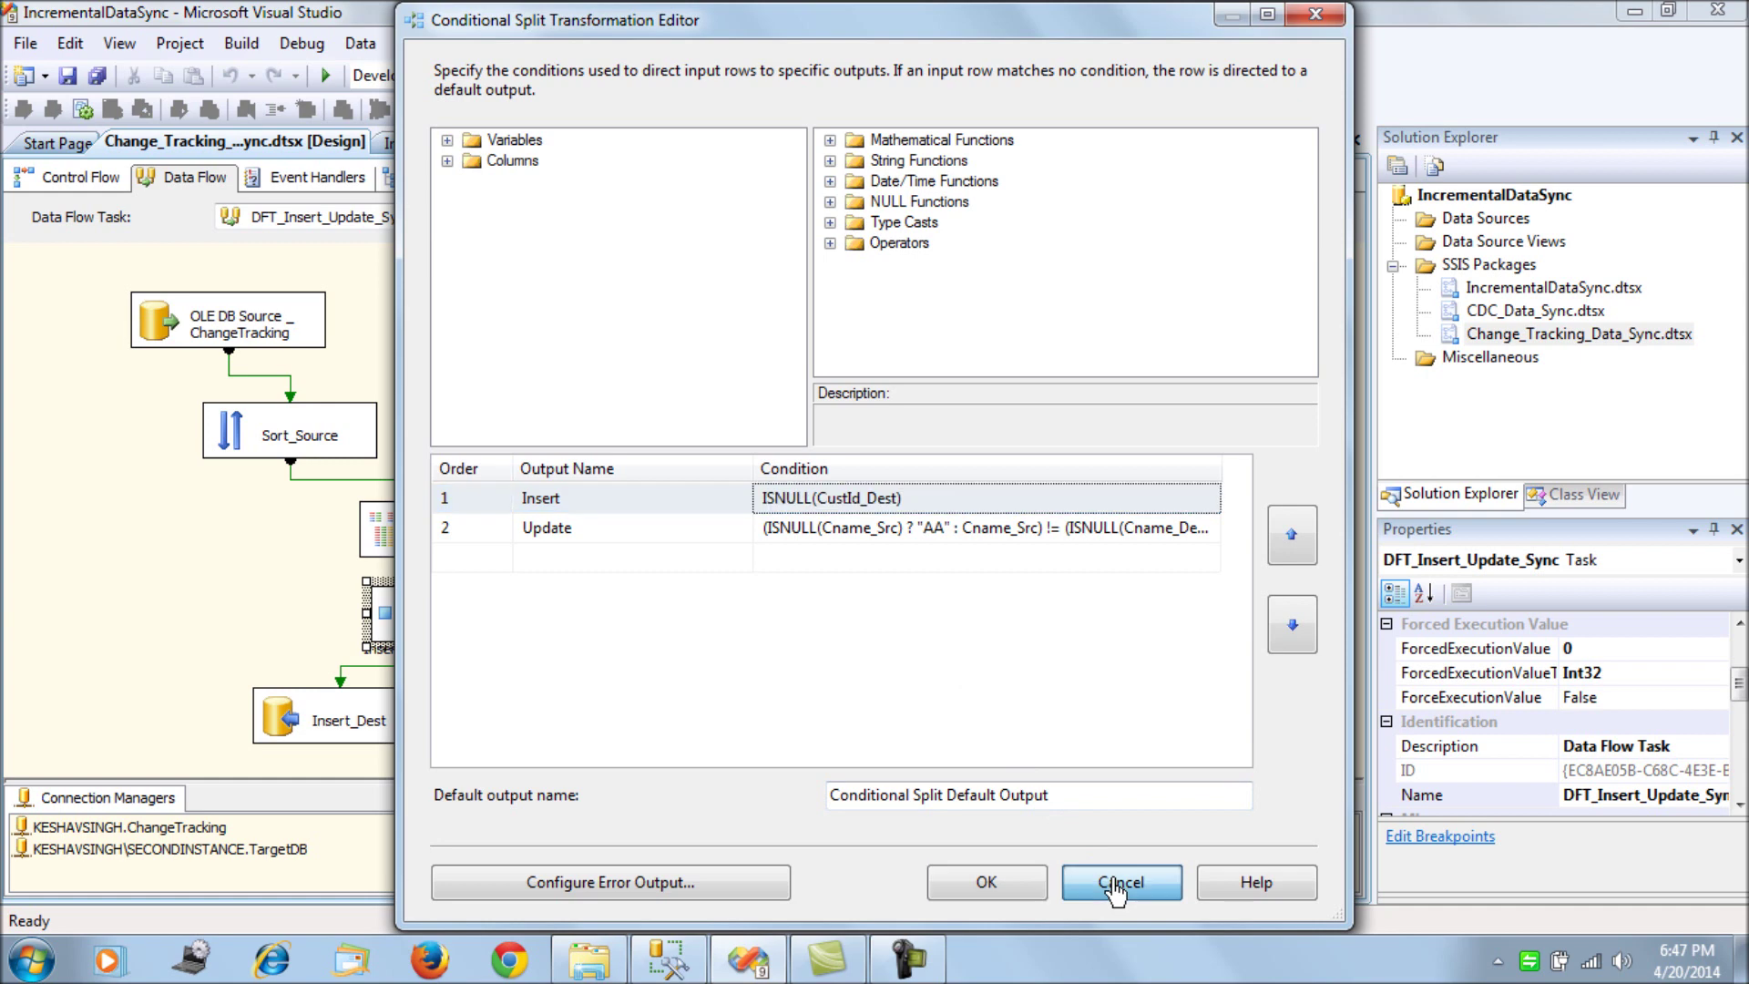
- Reopen the Merge Join to review the output aliases of the source and destination columns, and cancel its editor
click(442, 550)
double_click(443, 550)
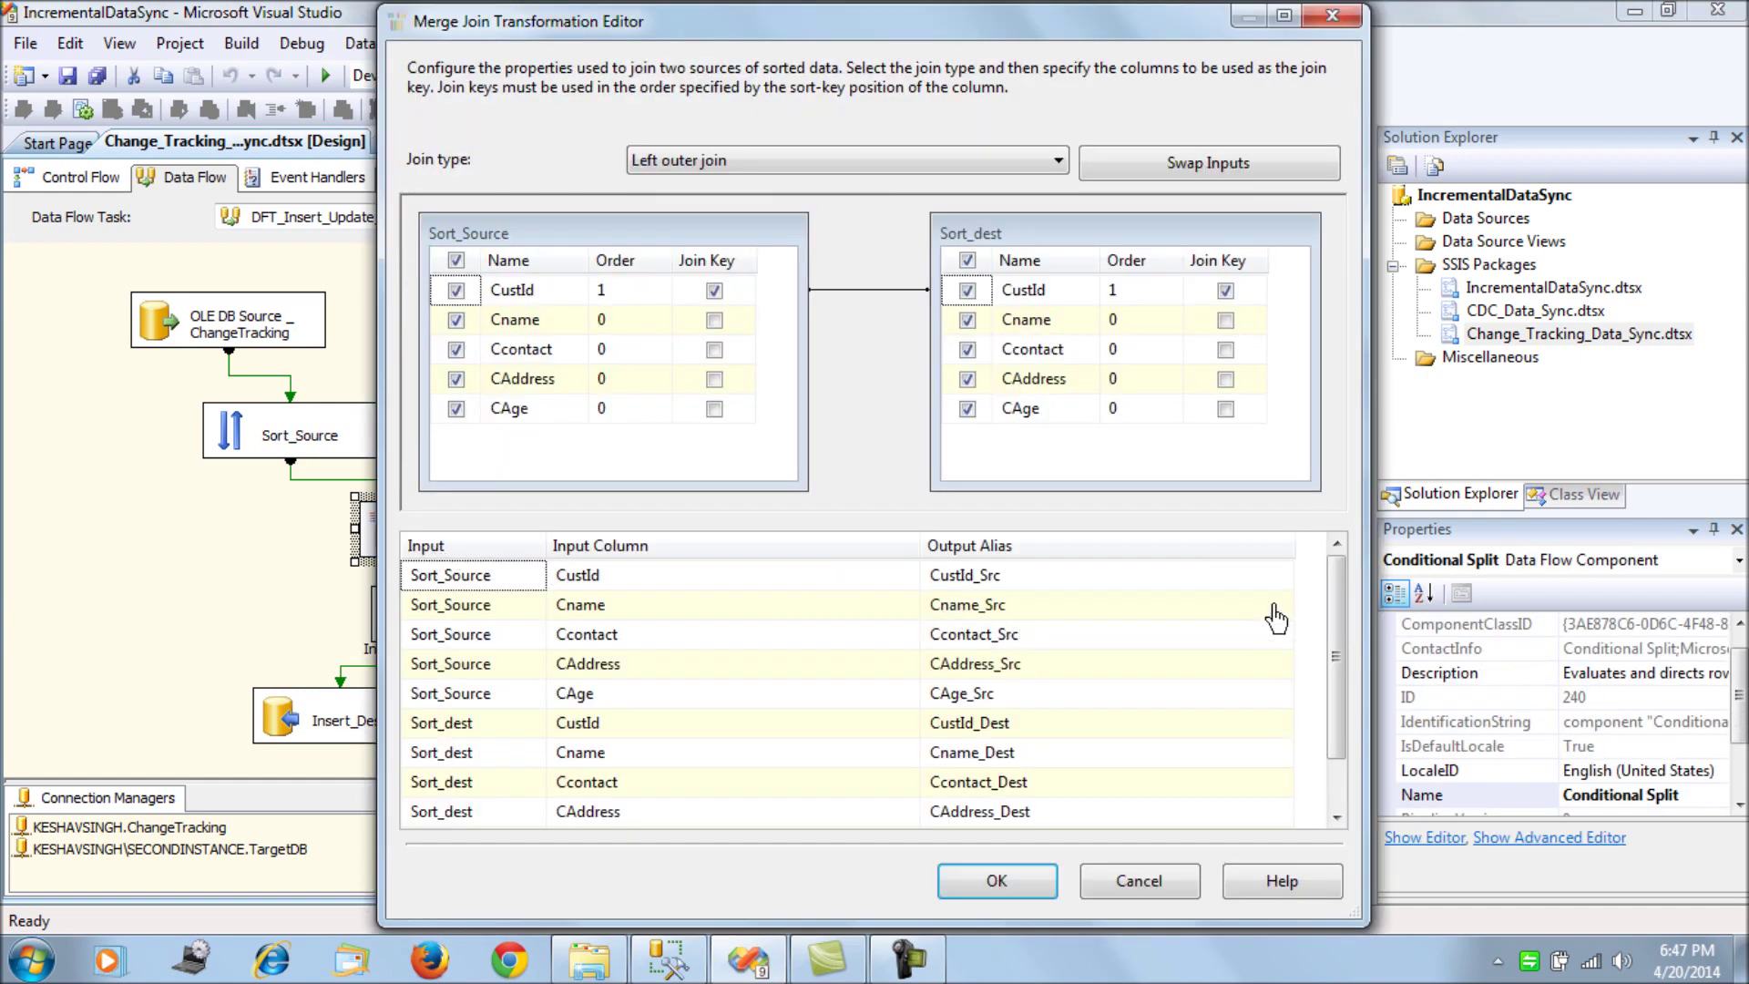
mouse_move(1336, 588)
mouse_down()
mouse_move(1335, 612)
mouse_move(1335, 588)
mouse_up()
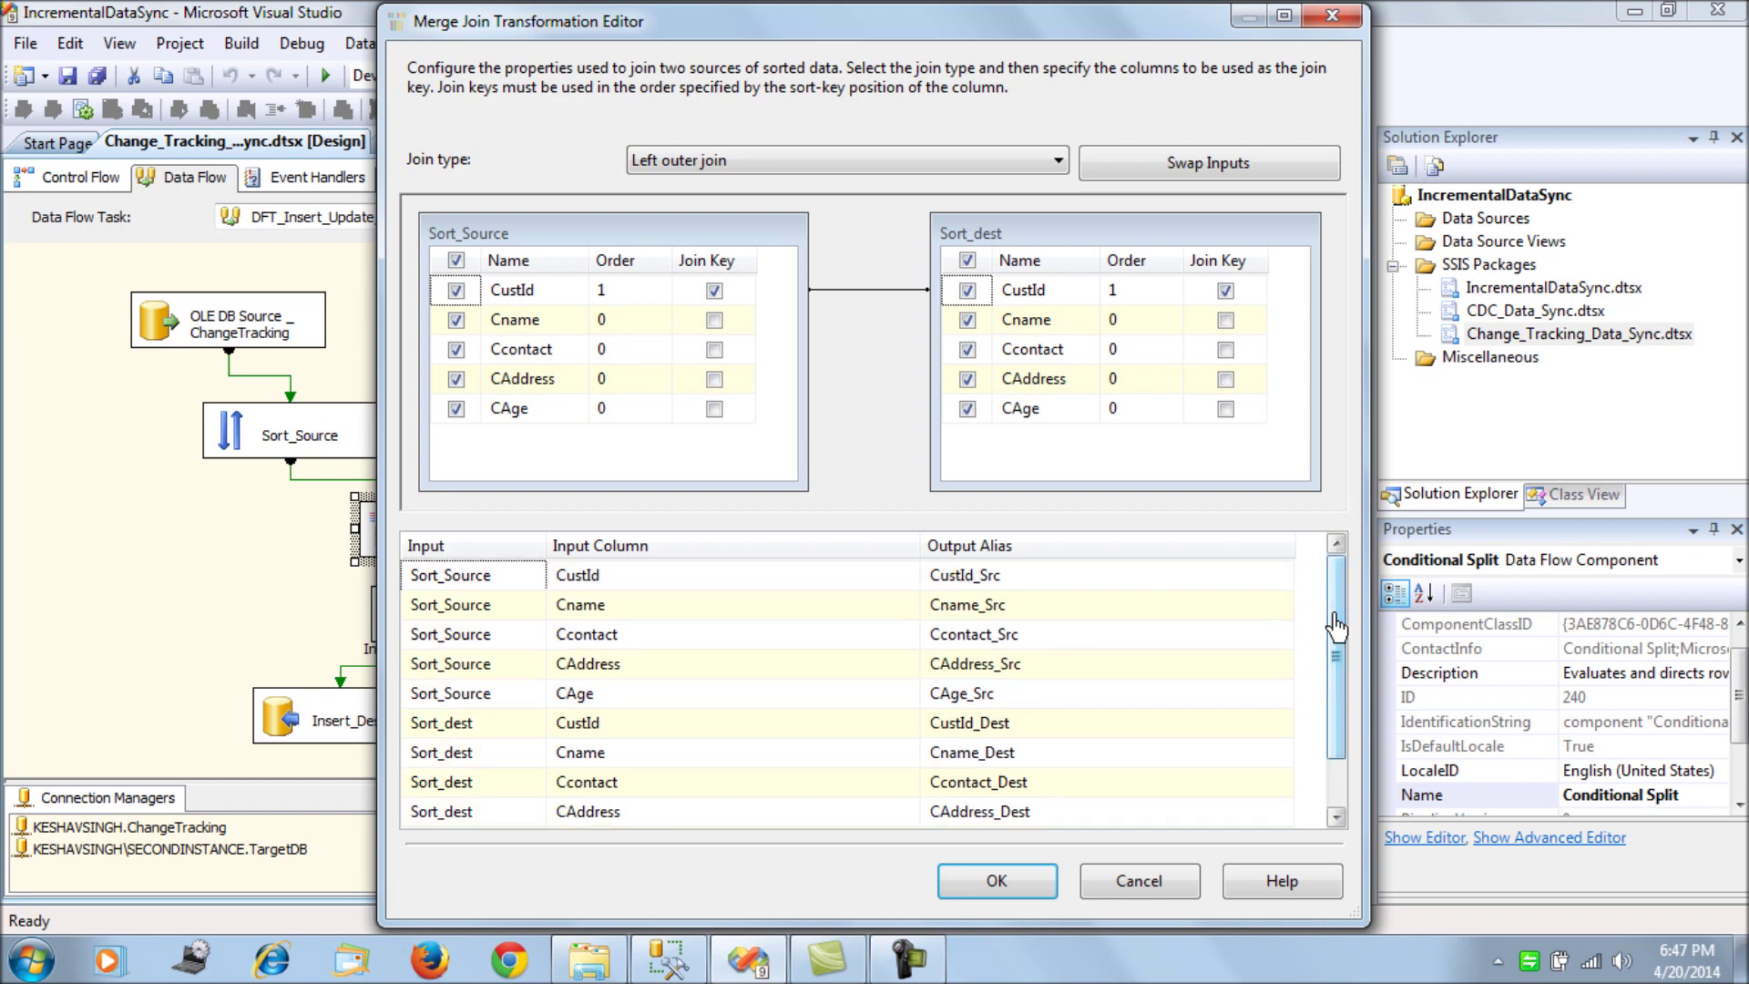
click(1179, 895)
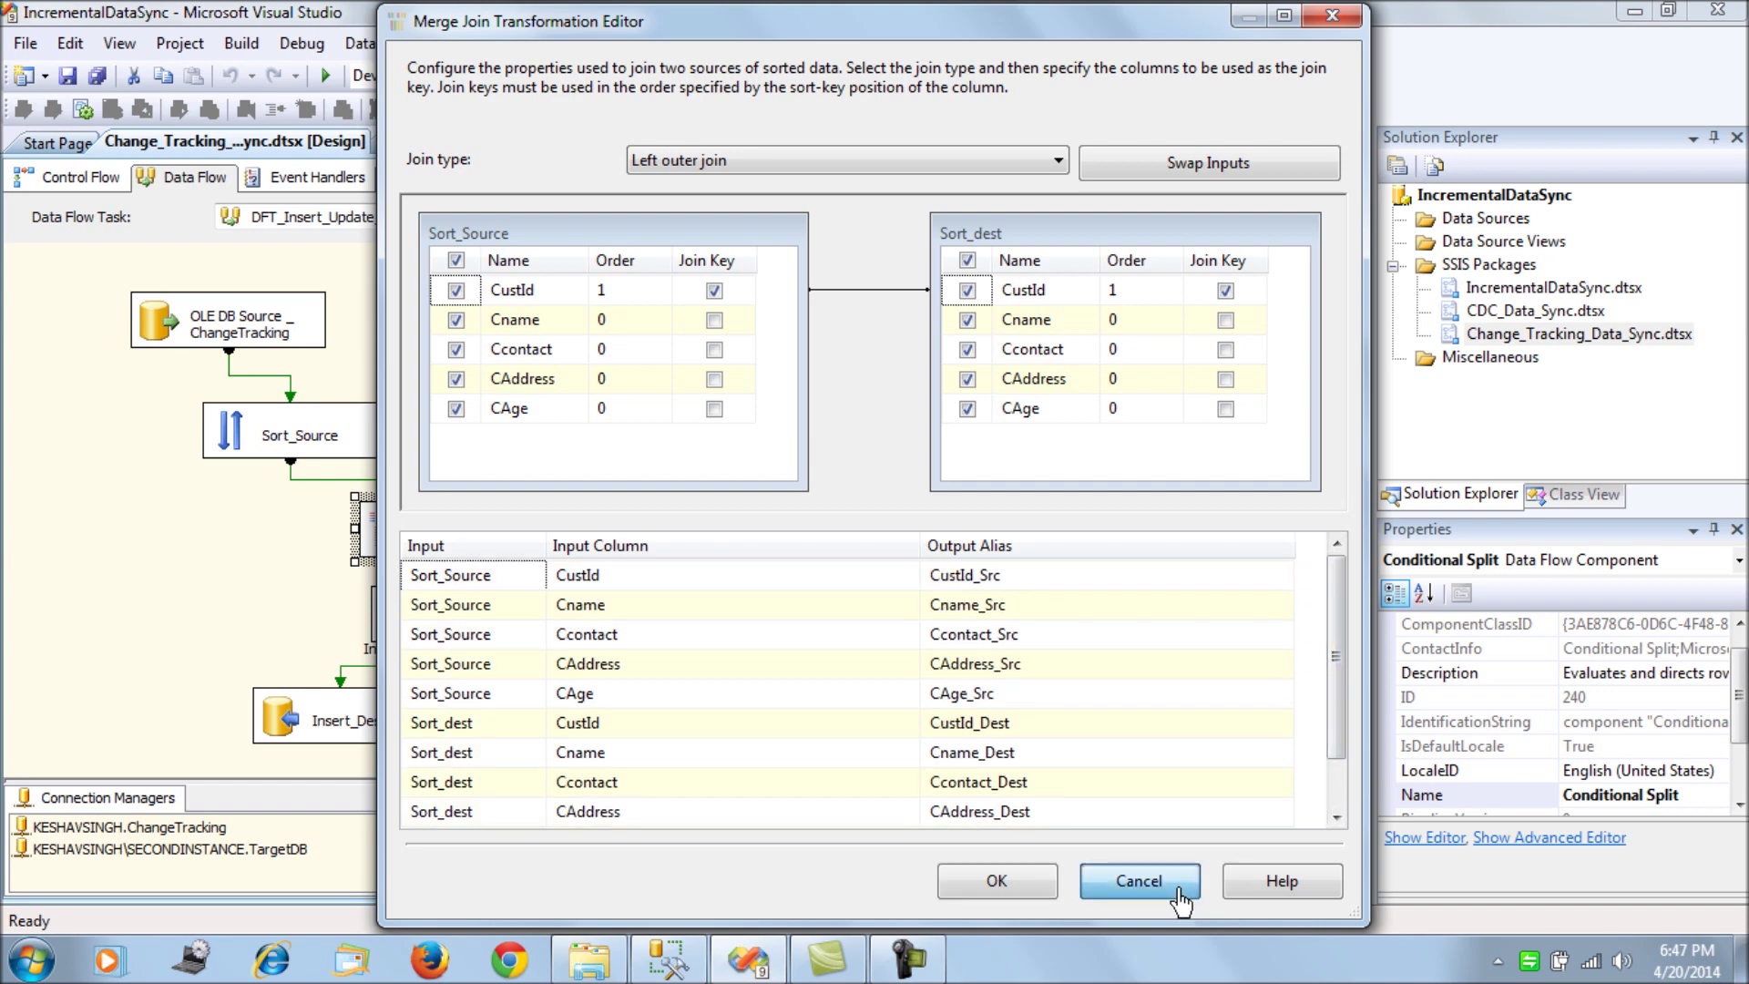
click(812, 523)
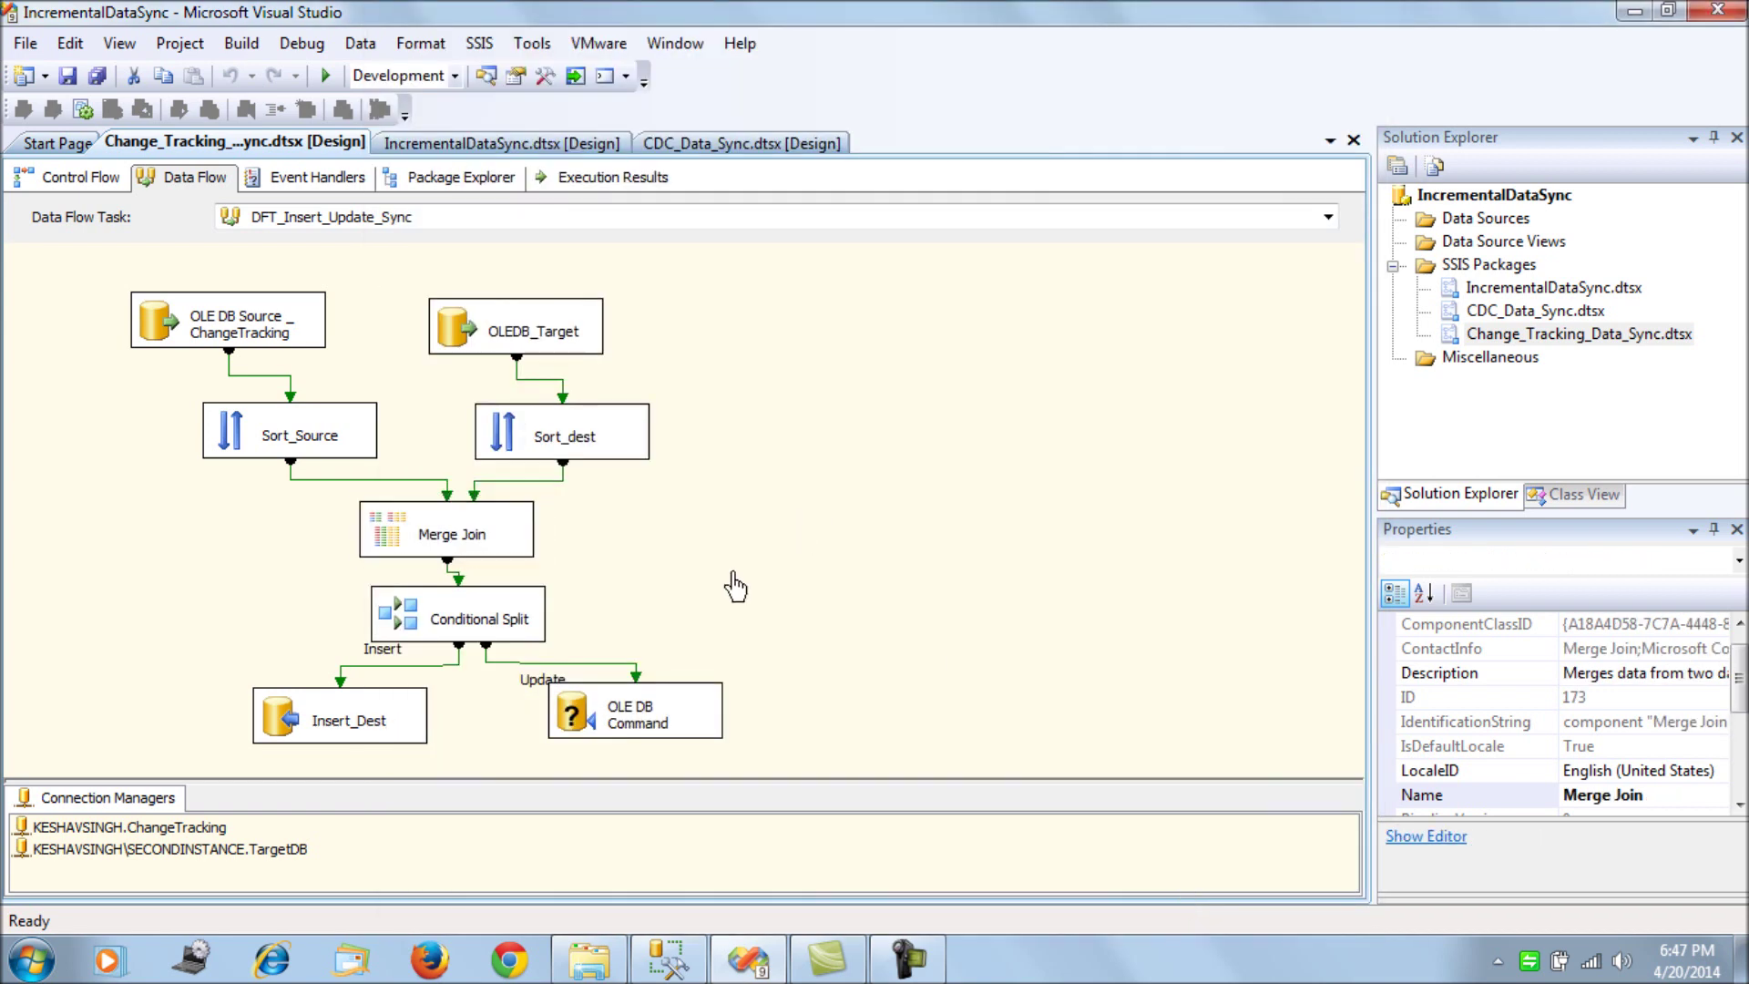
- Reopen the Conditional Split, review the Insert condition, and select and copy the complete Update condition expression
double_click(507, 629)
click(920, 507)
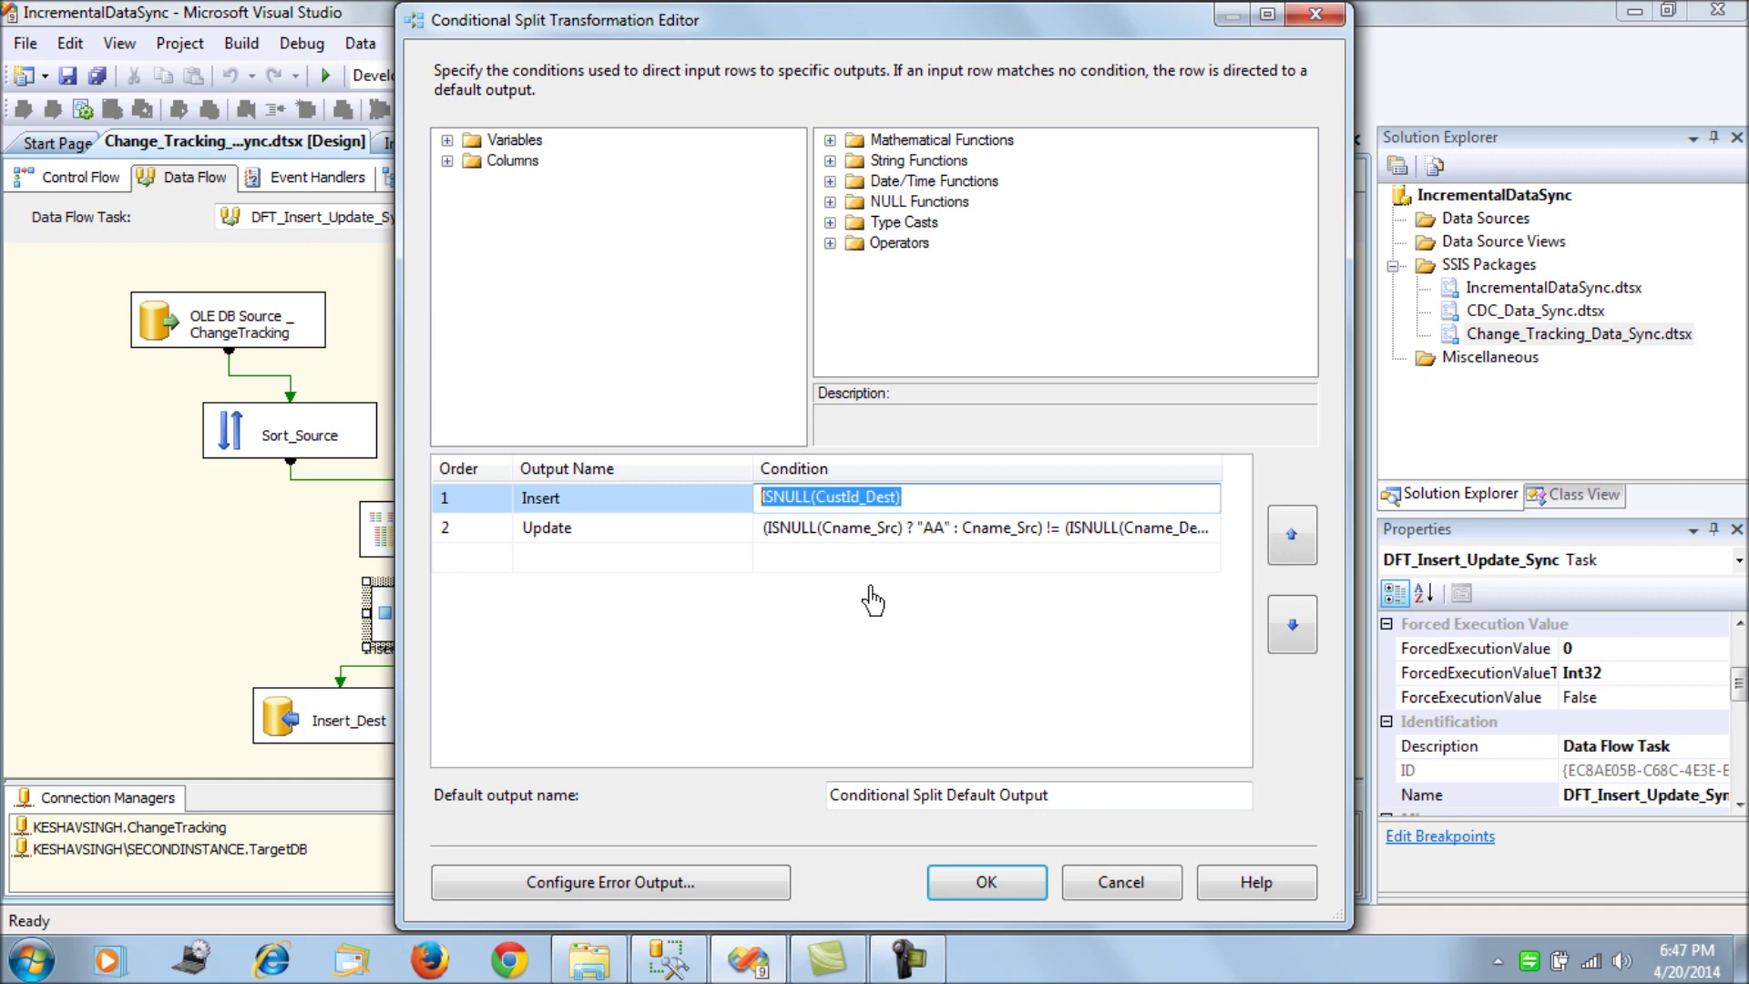
click(890, 533)
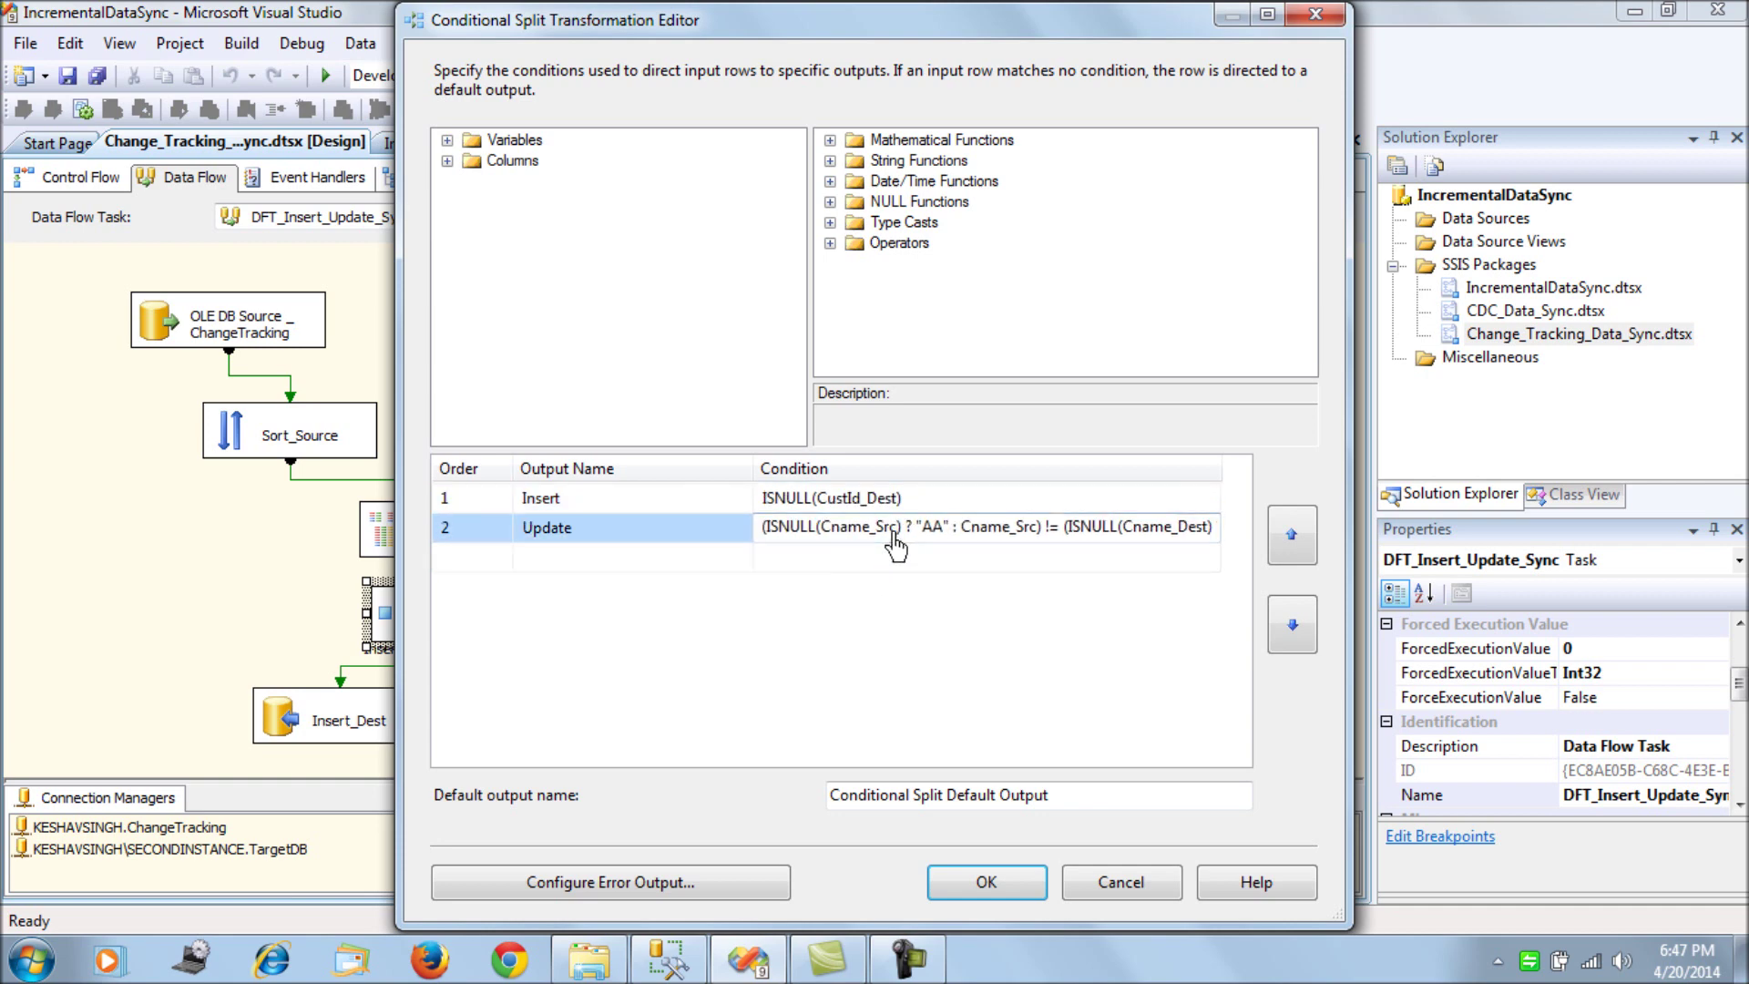
key(End)
key(shift+Home)
- Switch to SQL Server Management Studio and paste the Update condition into a new query window, showing it from its beginning
key(alt+Tab)
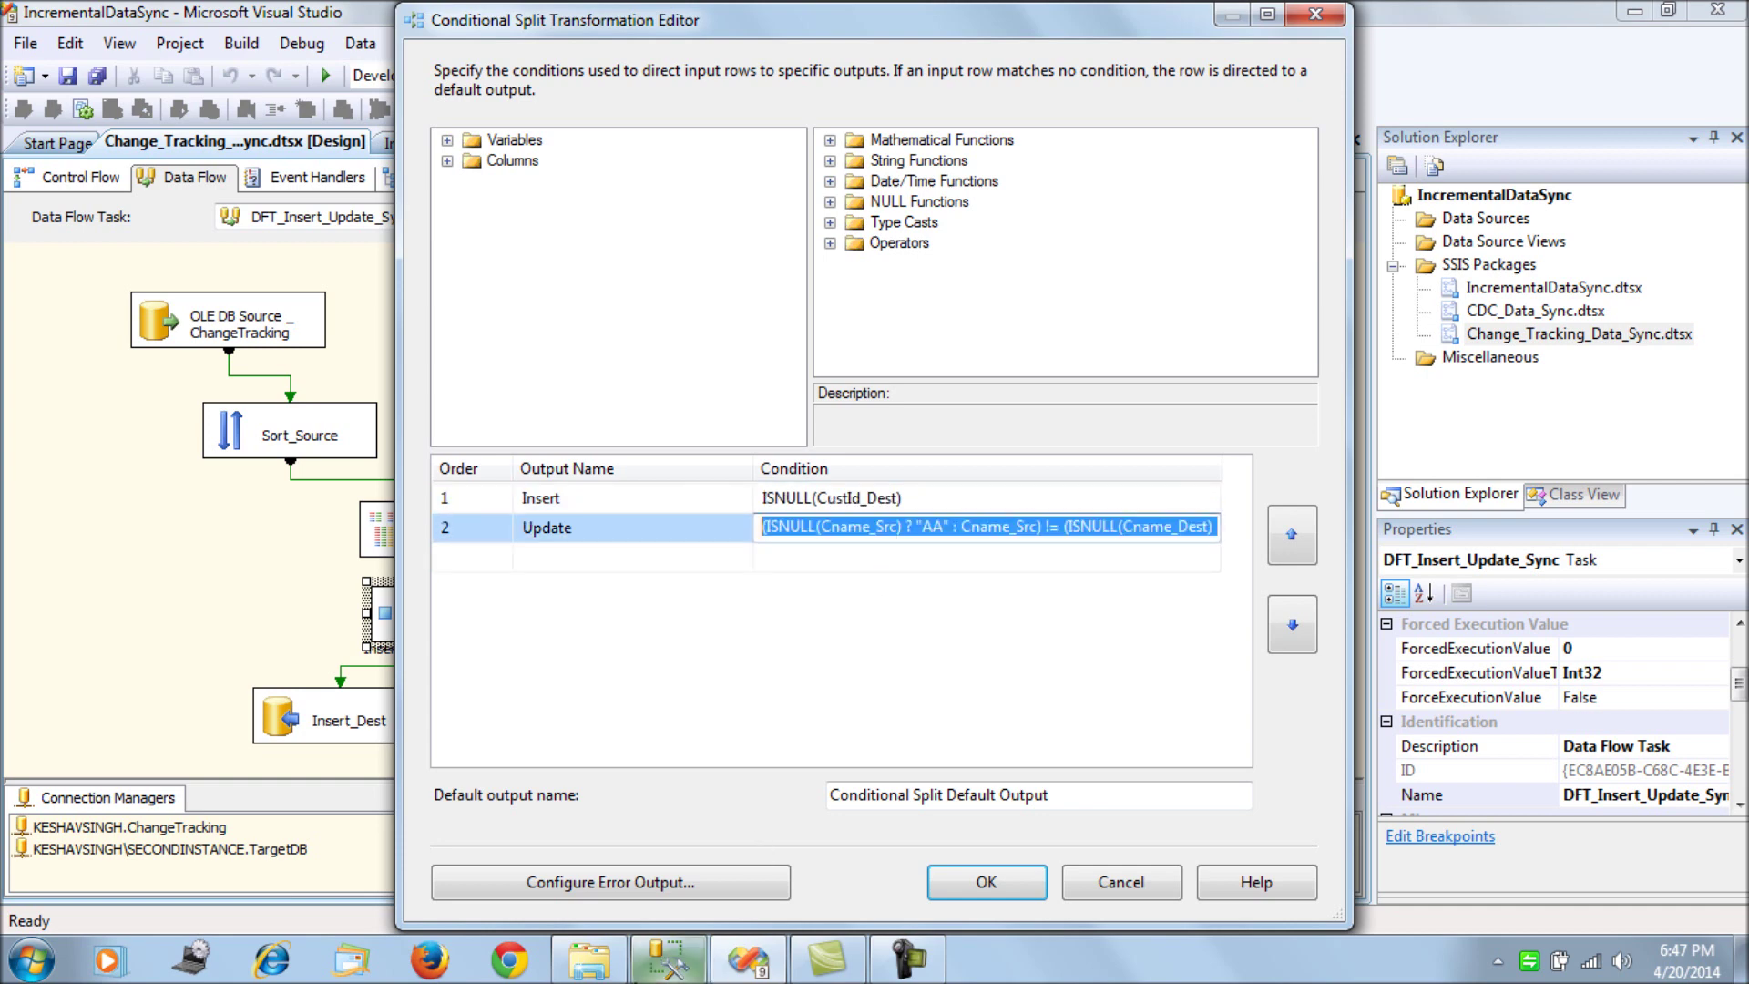
key(ctrl+n)
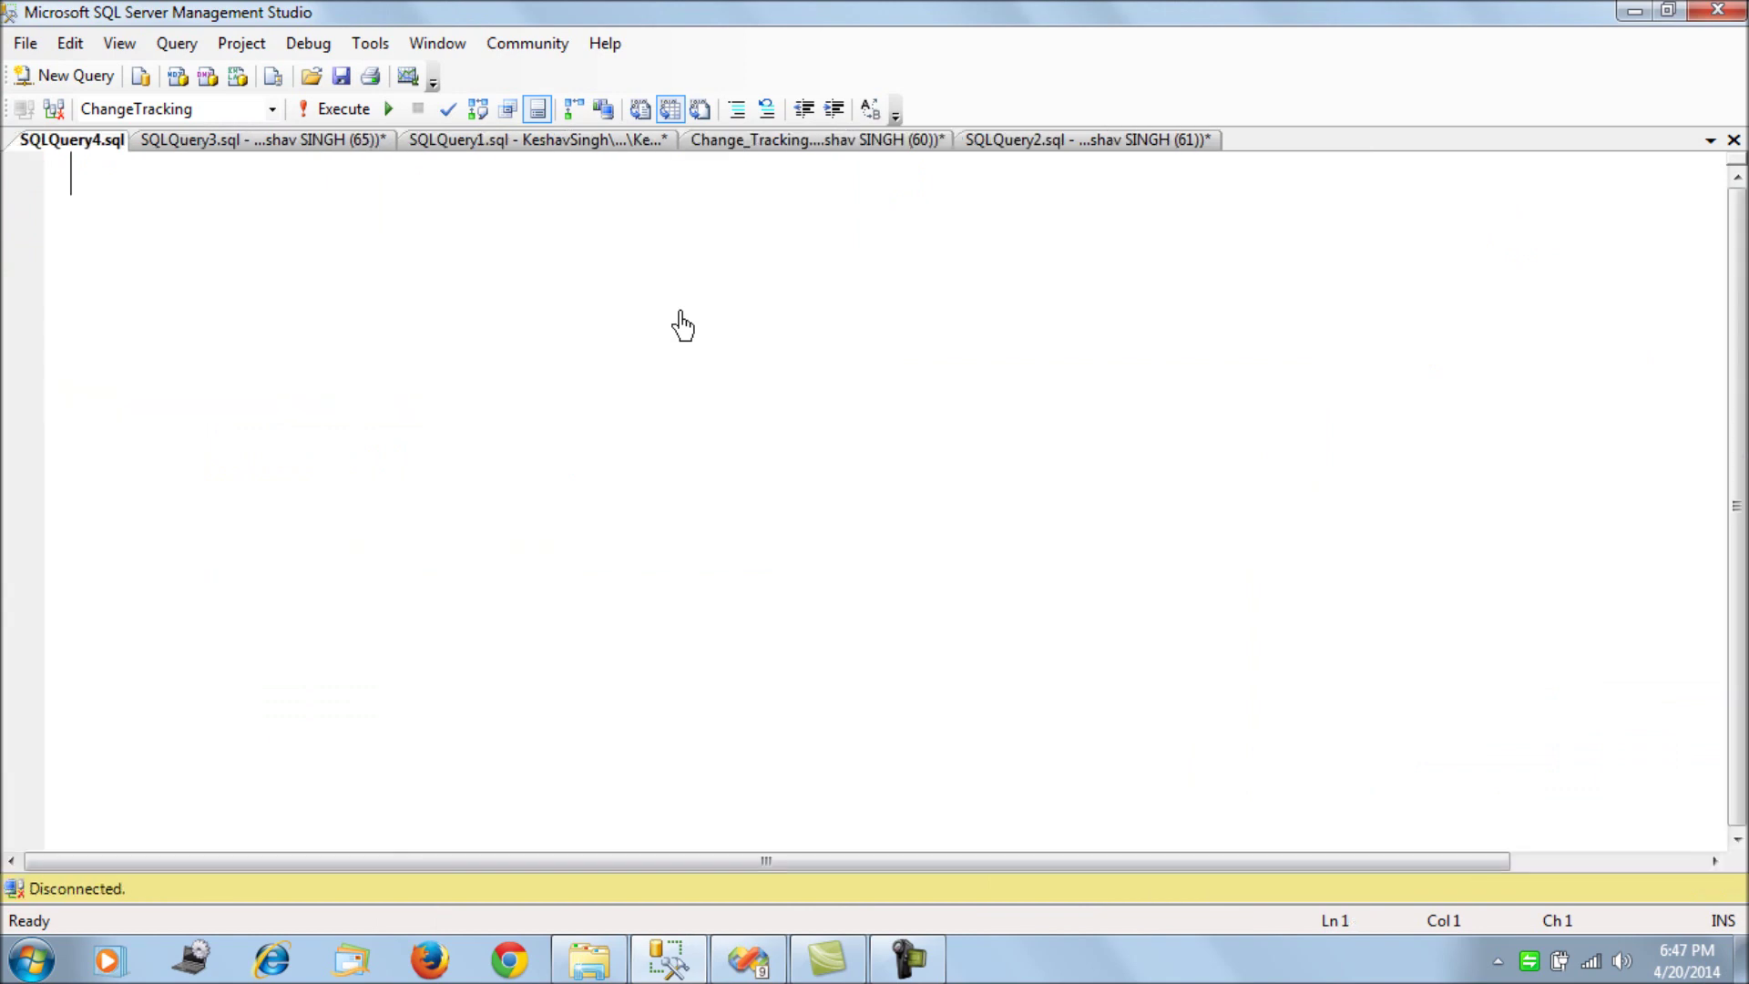
key(ctrl+v)
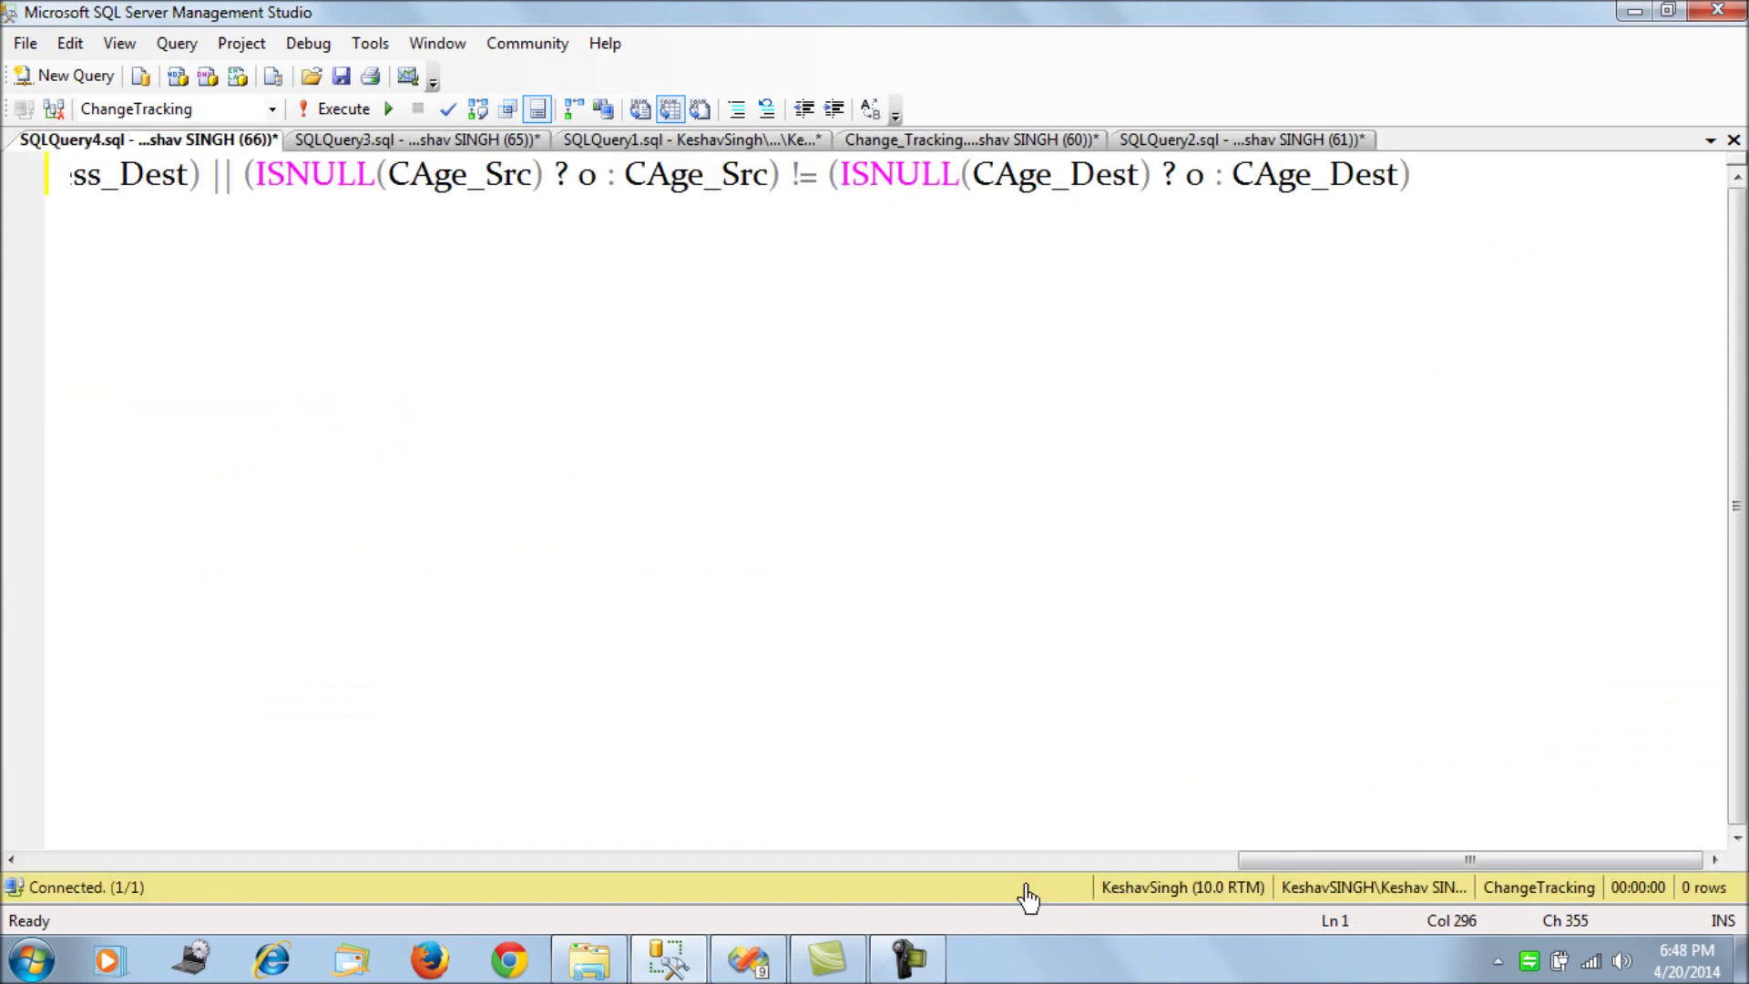
drag(1132, 865, 13, 785)
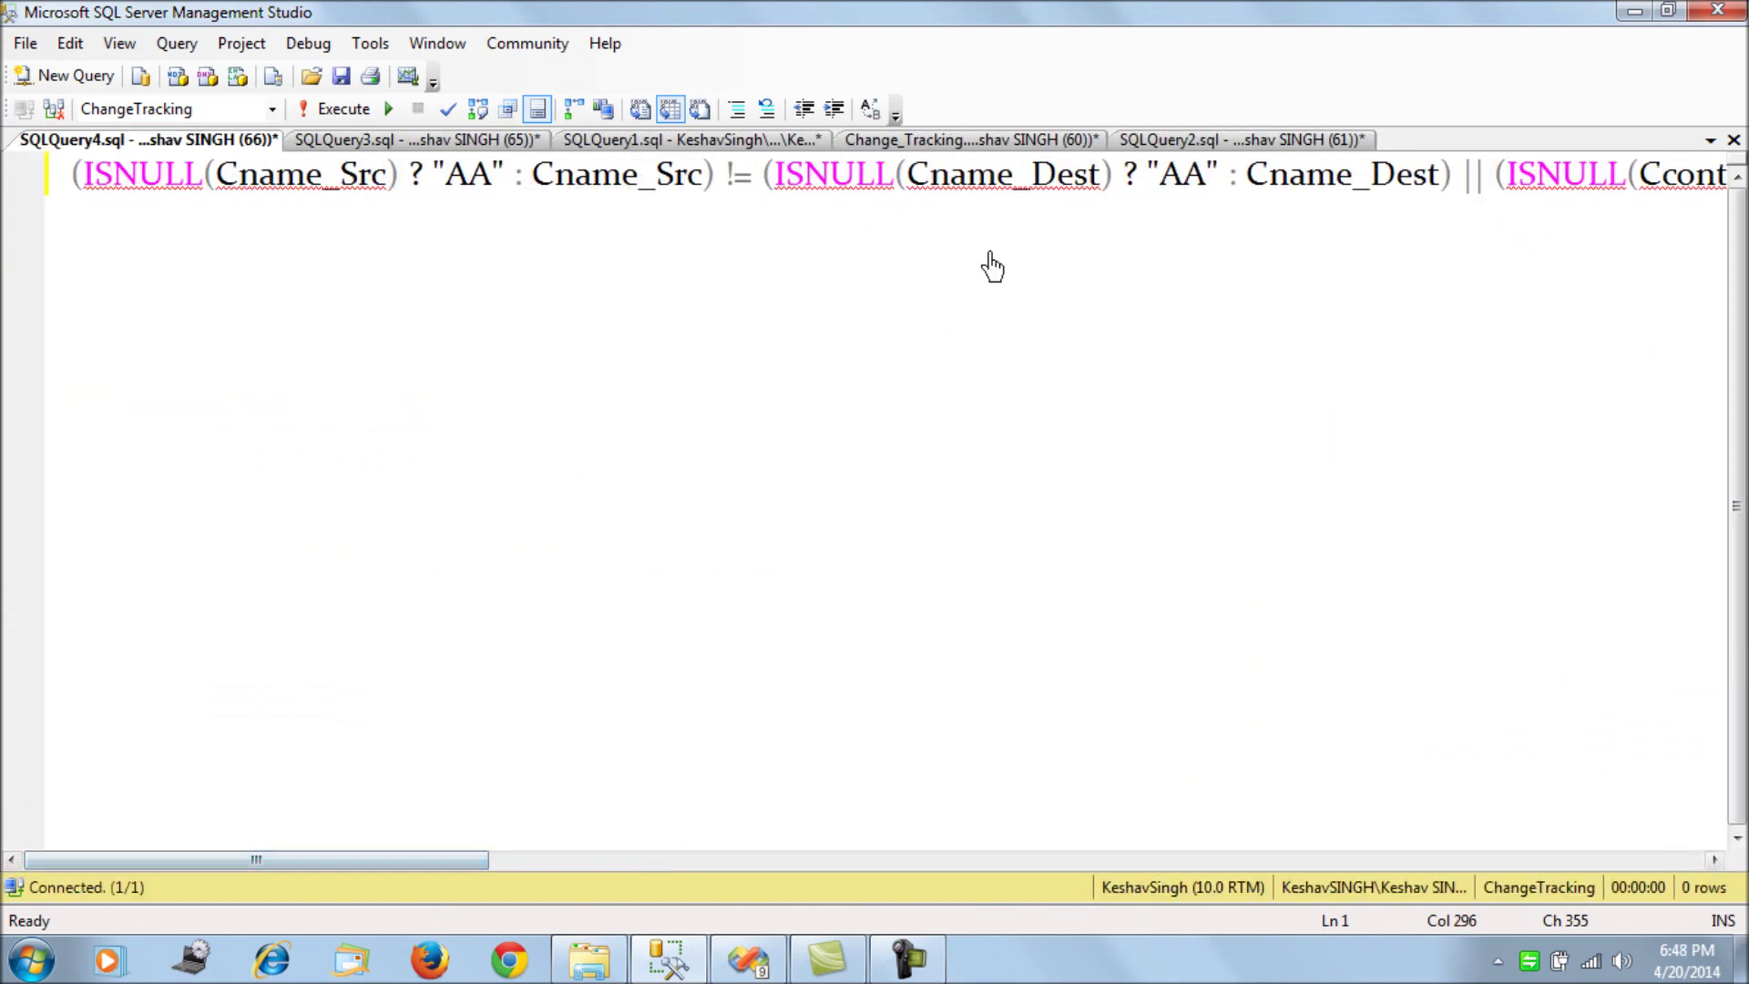
- Split the pasted expression before each || operator so every column comparison has its own line, and select all four lines
click(1457, 179)
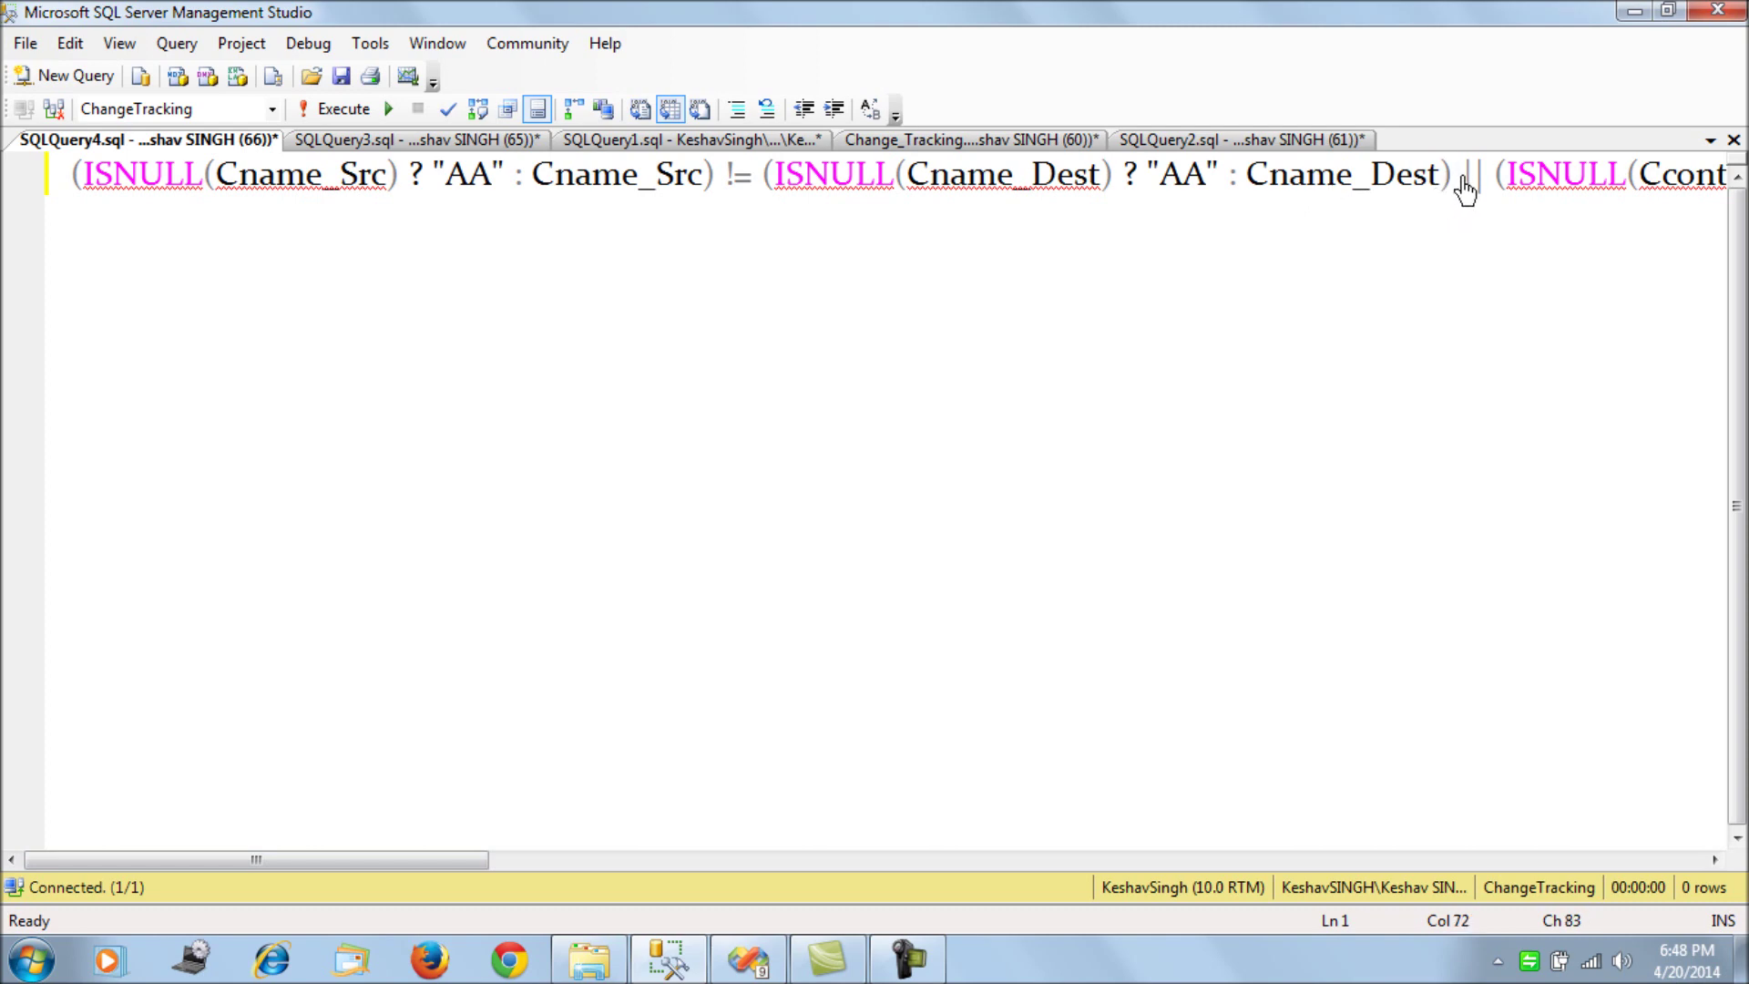
key(Return)
click(1609, 222)
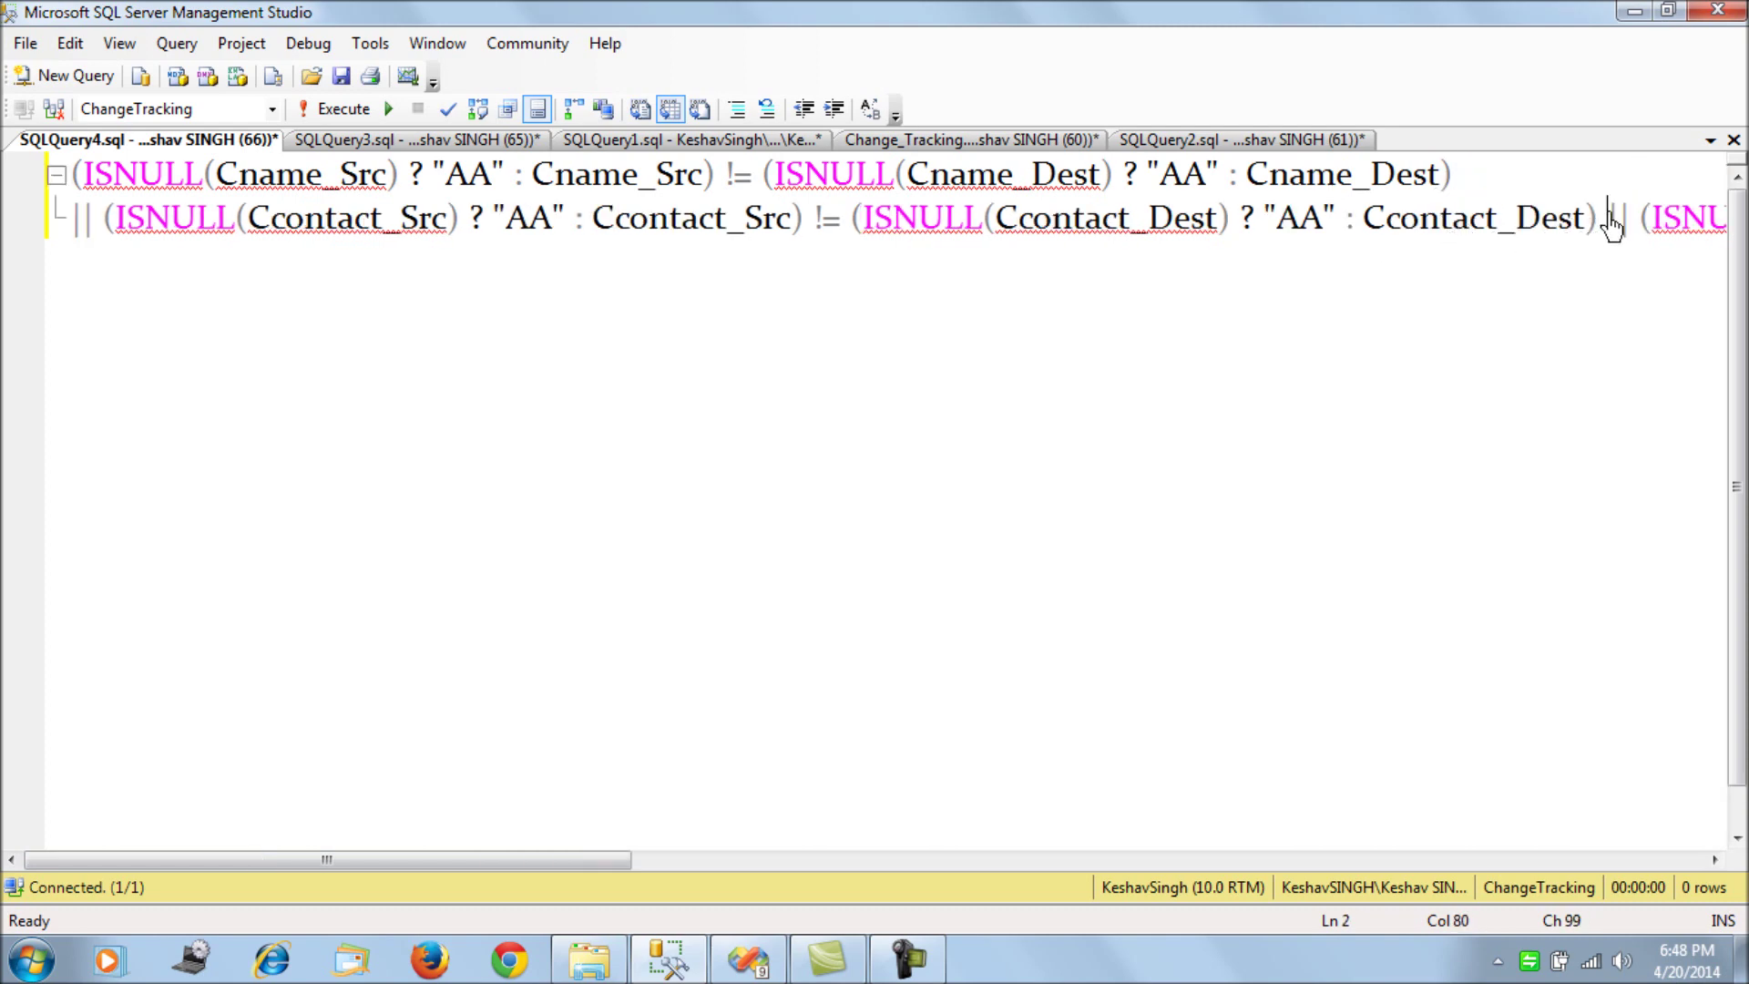
key(Return)
click(1650, 264)
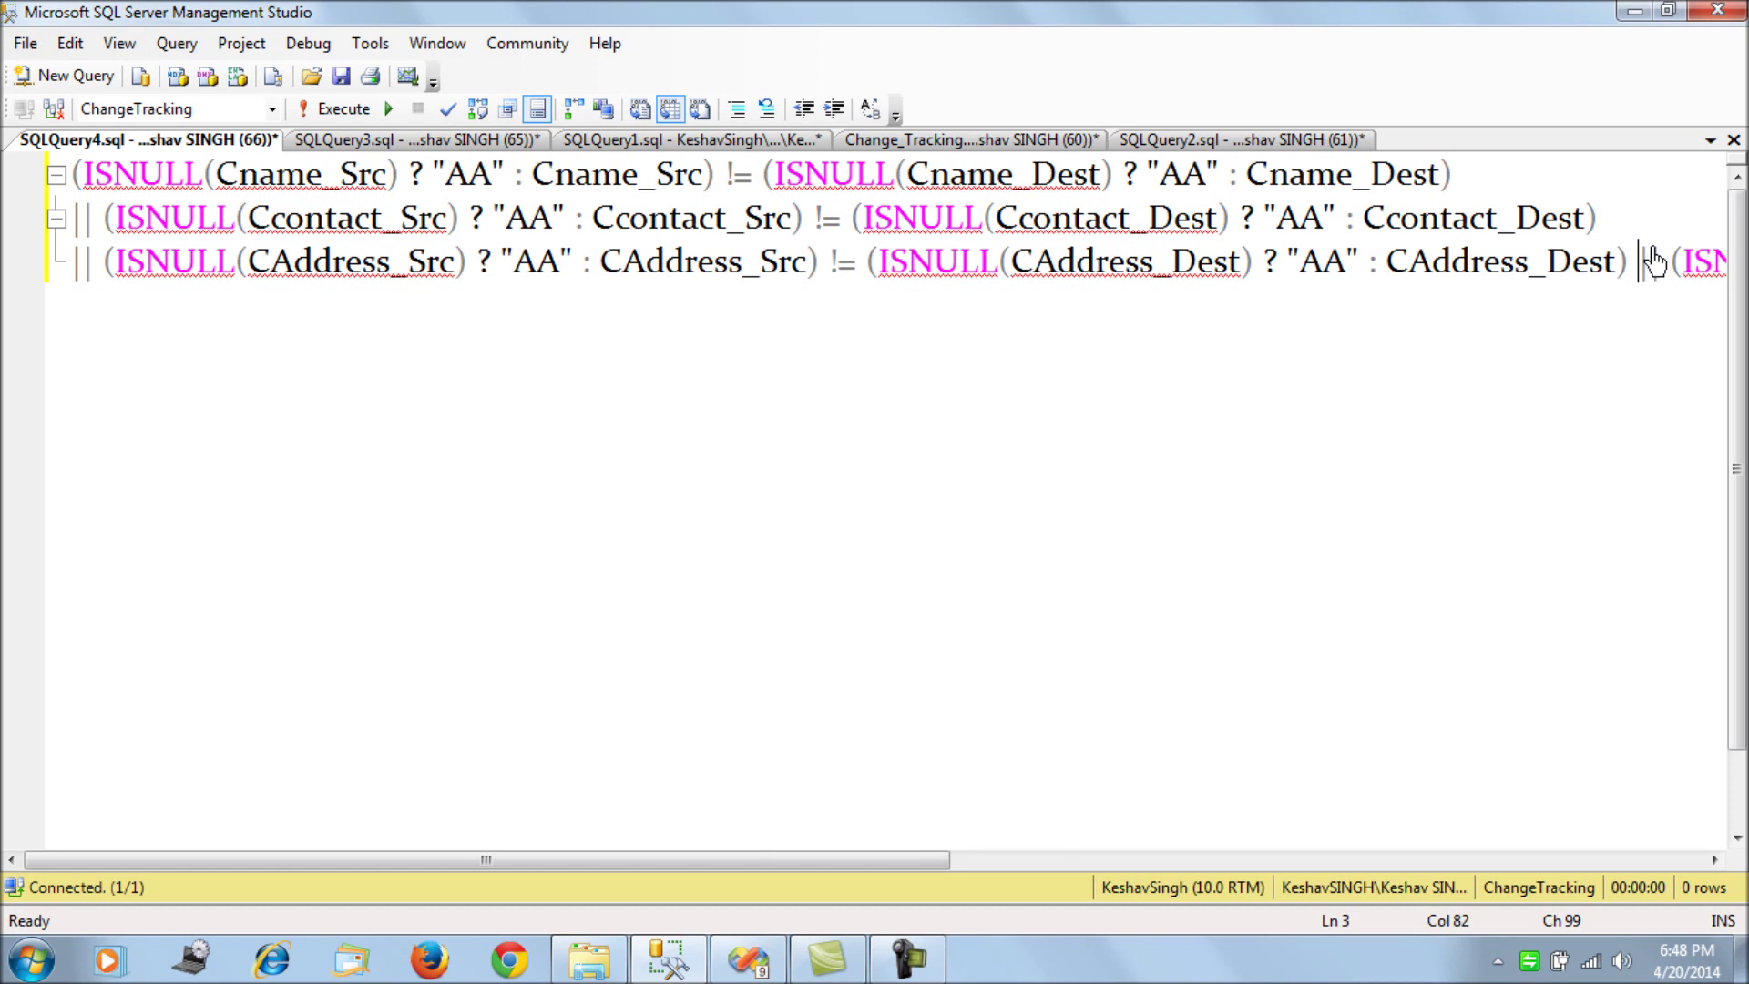
key(Return)
drag(1336, 331, 5, 185)
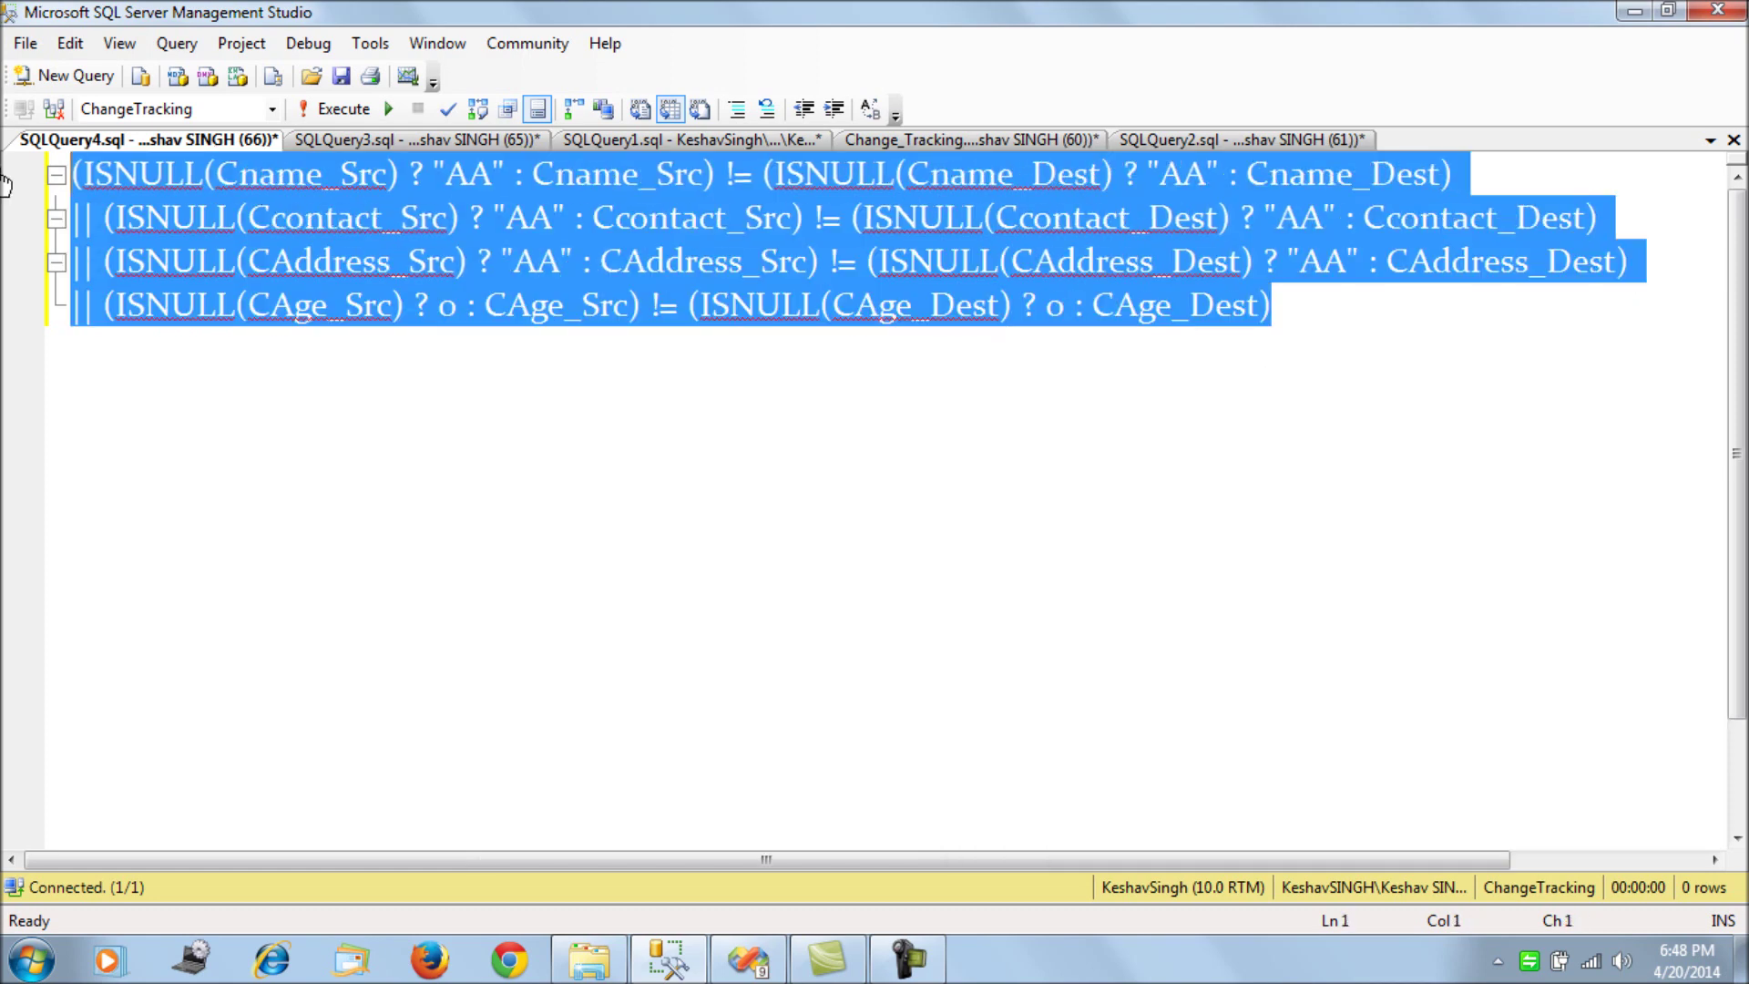
- Switch to Visual Studio, close the Conditional Split editor, and review the Insert_Dest connection and target table, cancelling its editor
click(401, 359)
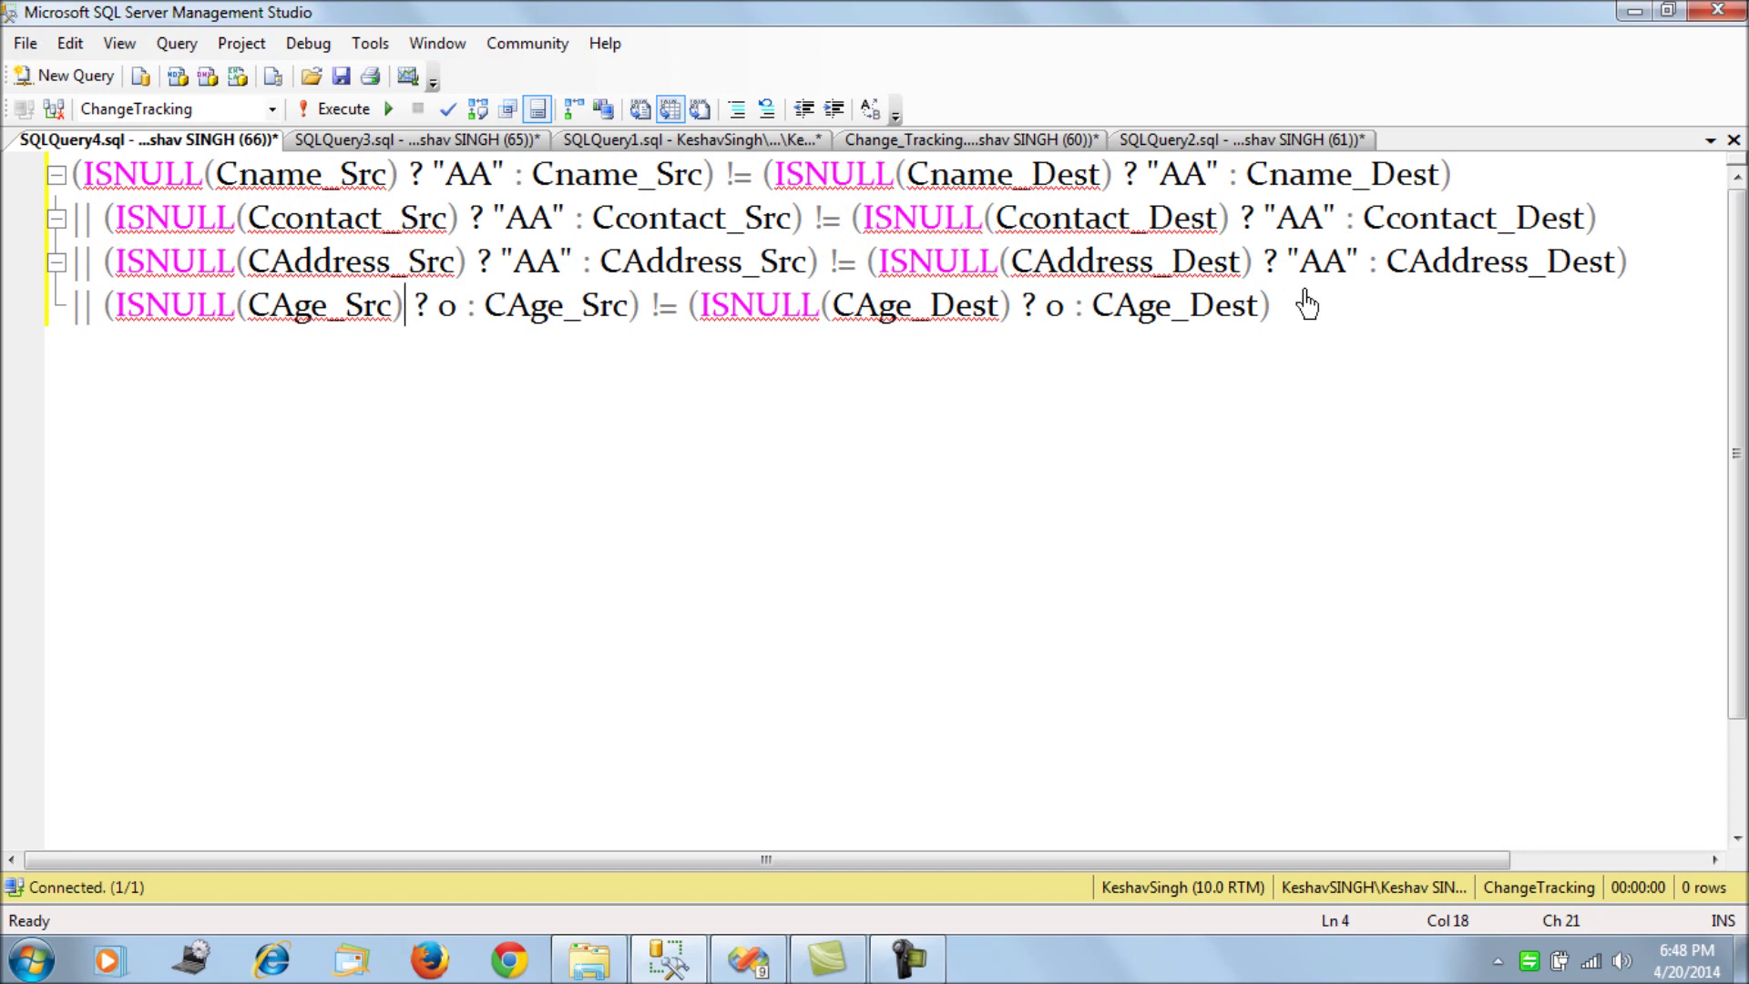
click(749, 957)
click(1157, 882)
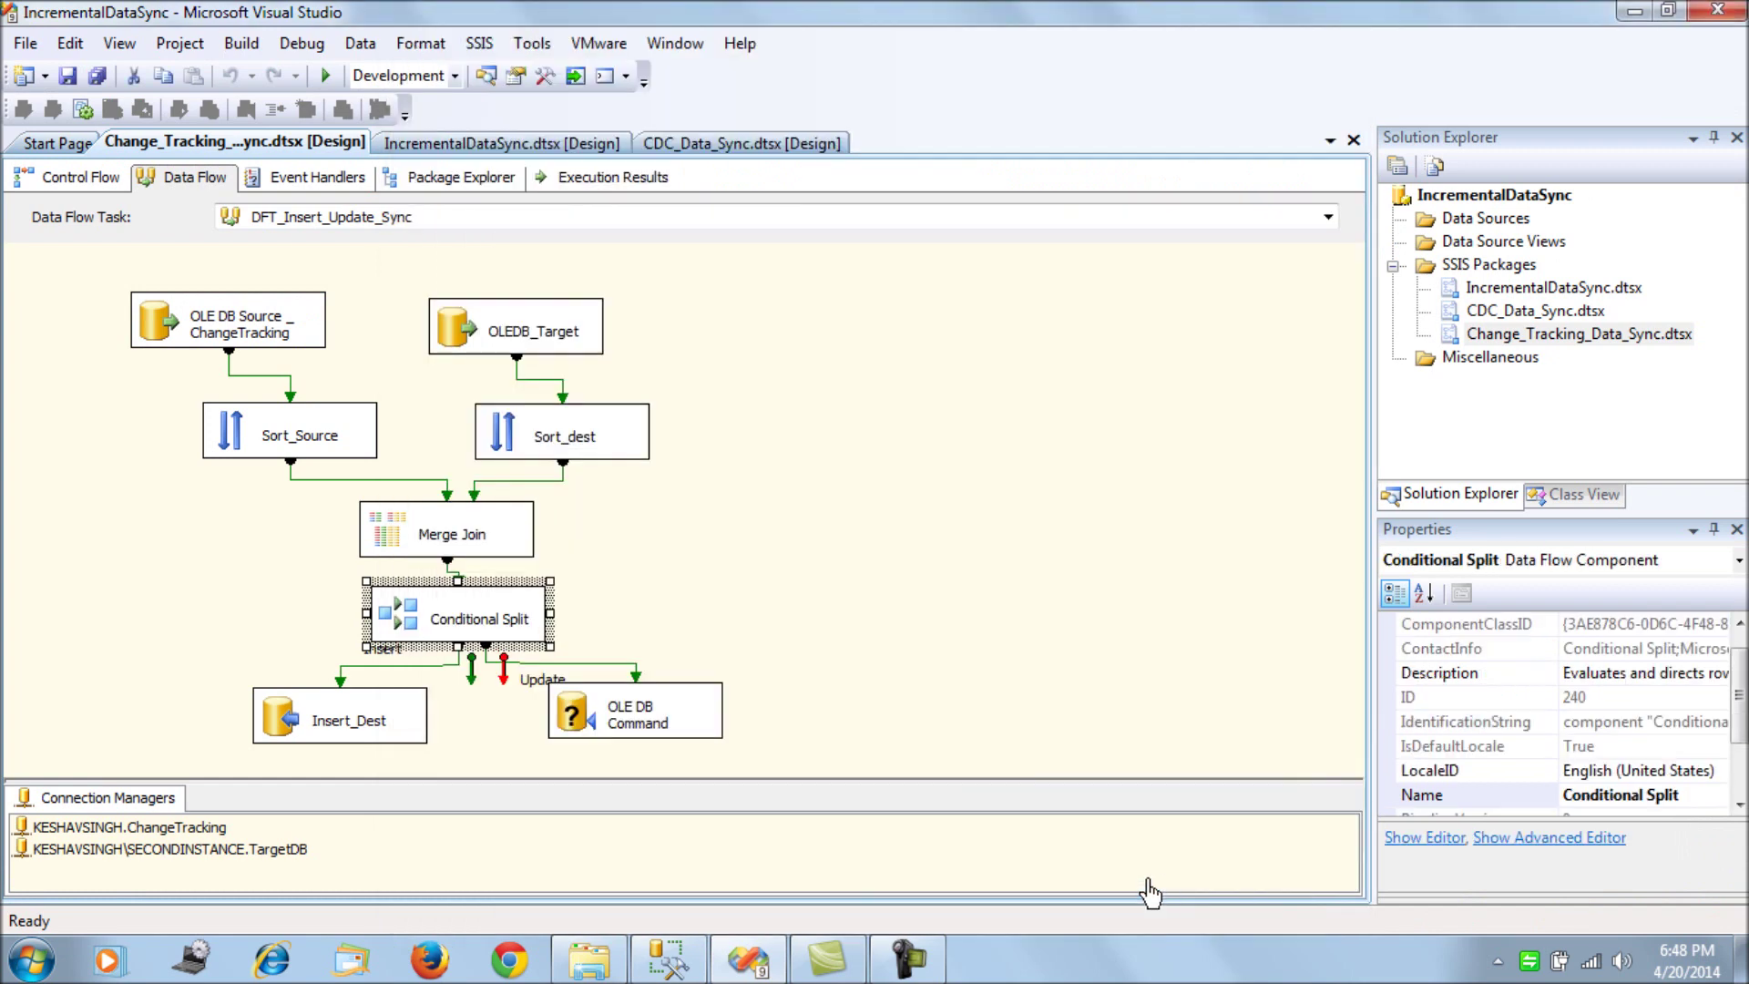
click(866, 560)
double_click(373, 715)
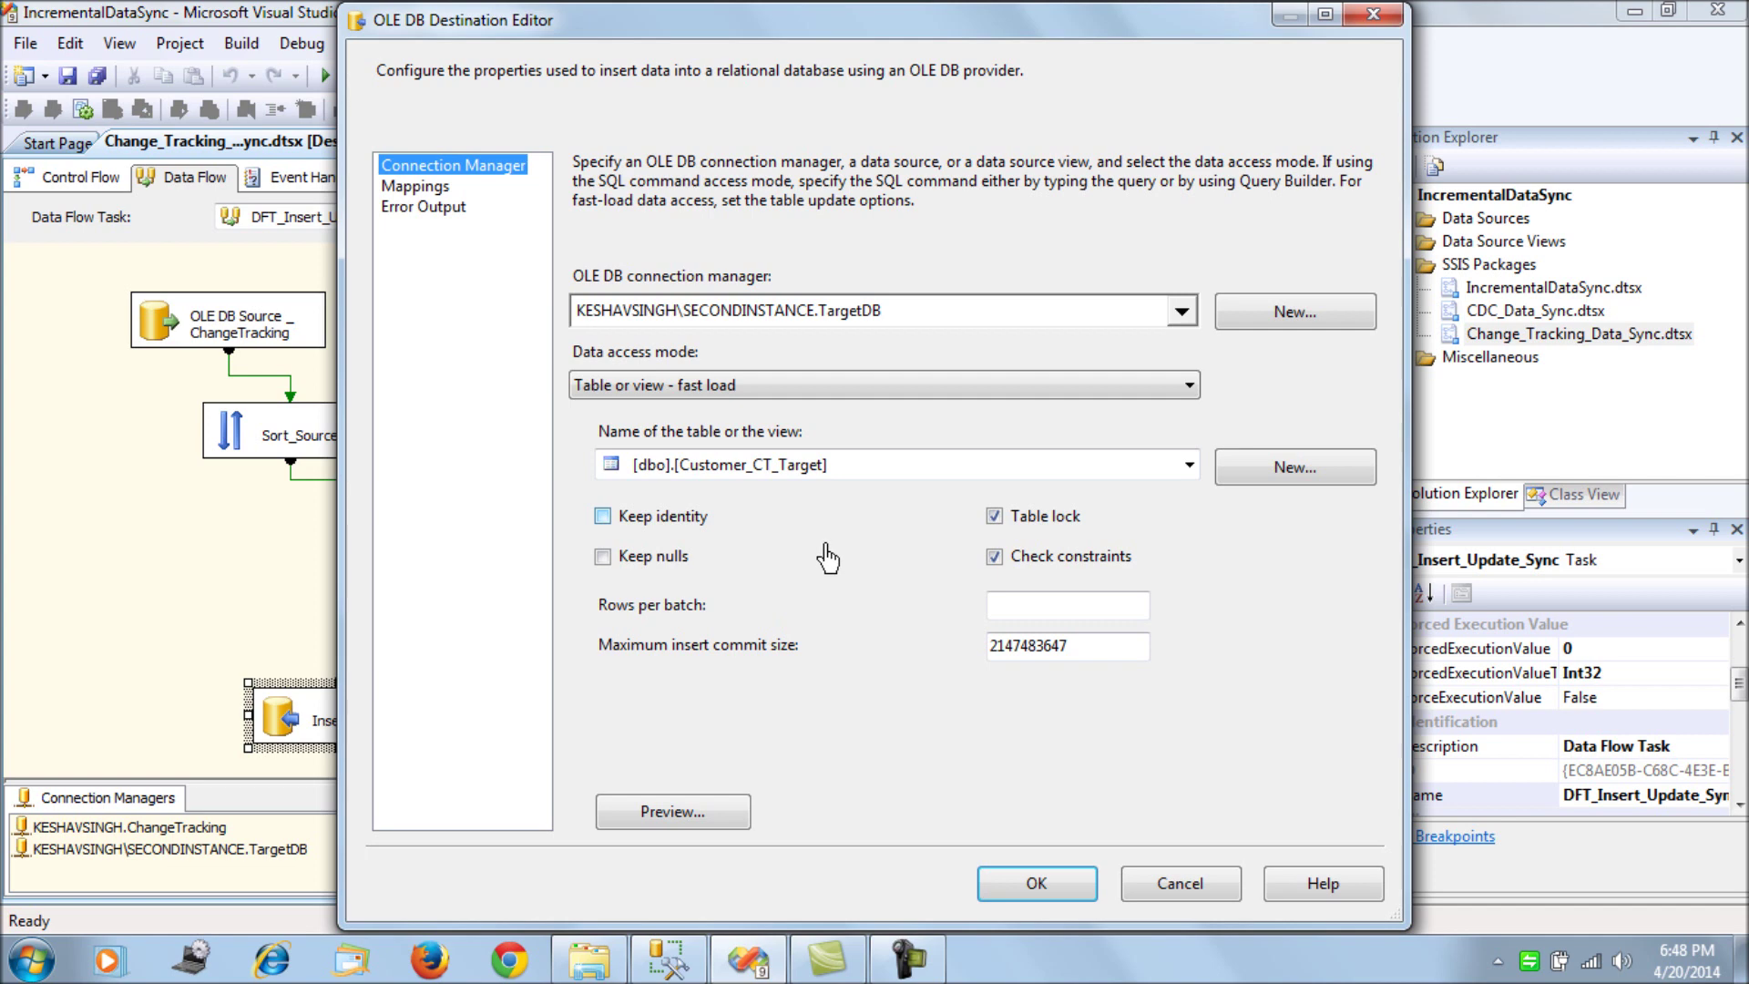
click(1165, 882)
- Open the OLE DB Command's advanced editor and review its connection manager and the full SqlCommand update statement
double_click(574, 714)
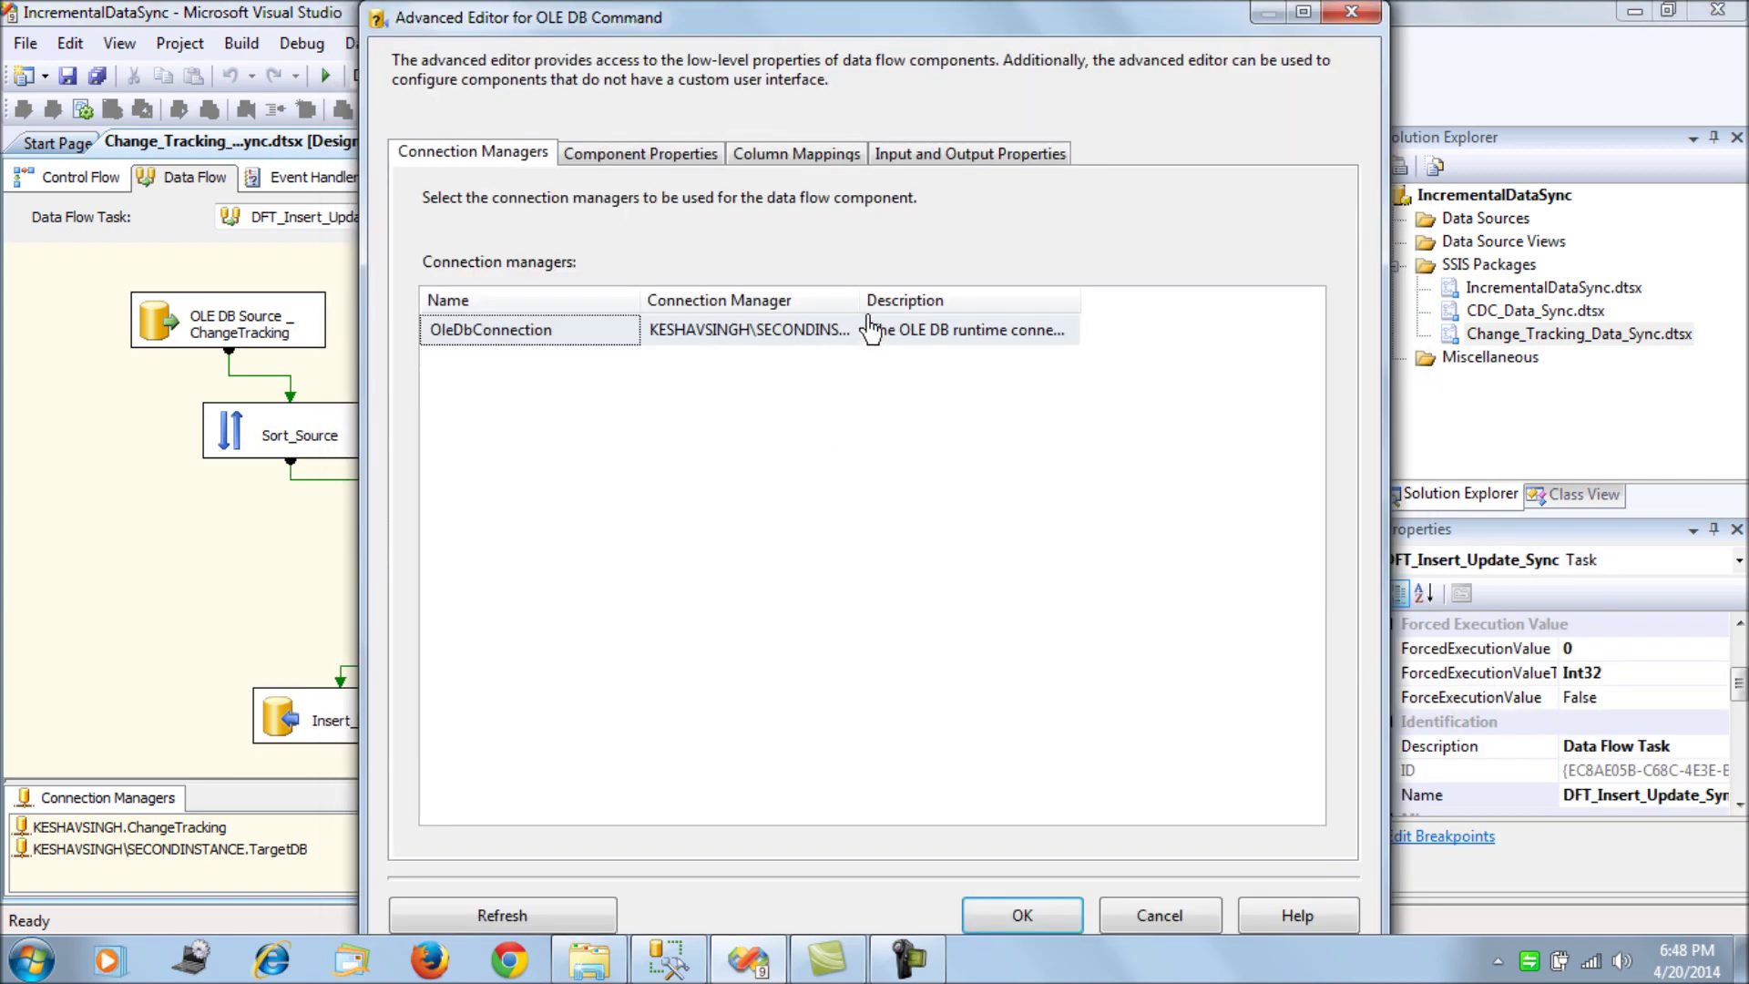
double_click(861, 302)
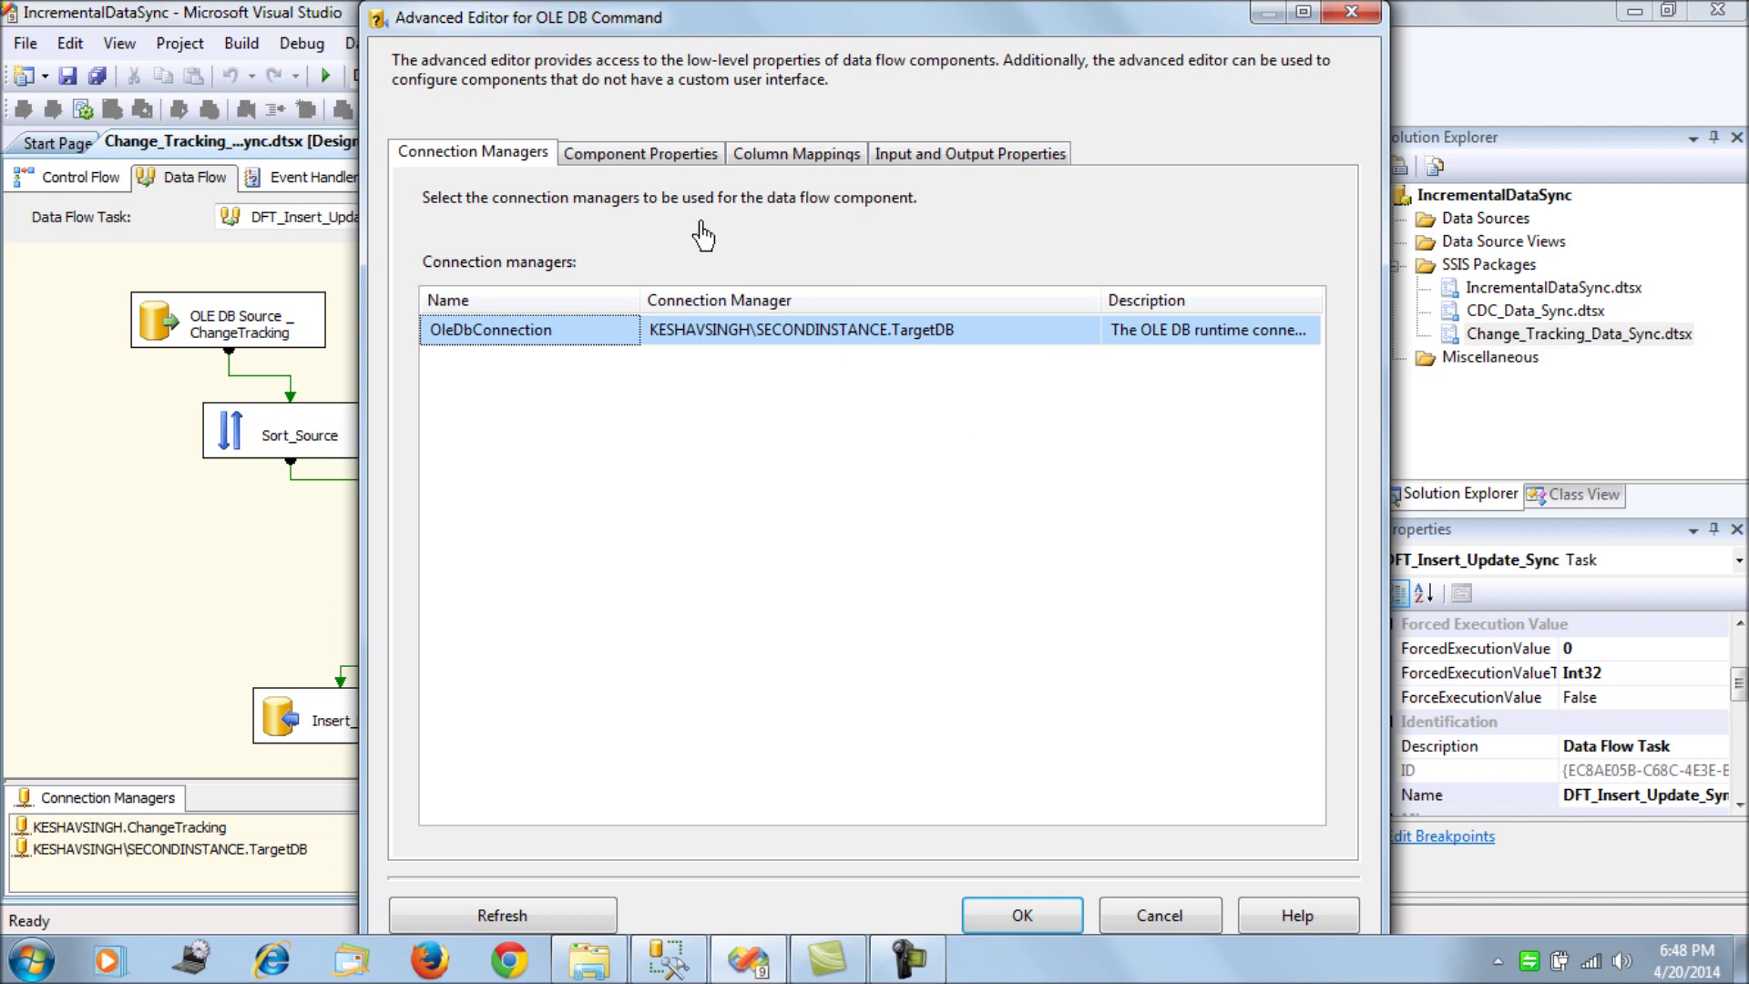
click(676, 155)
click(1196, 700)
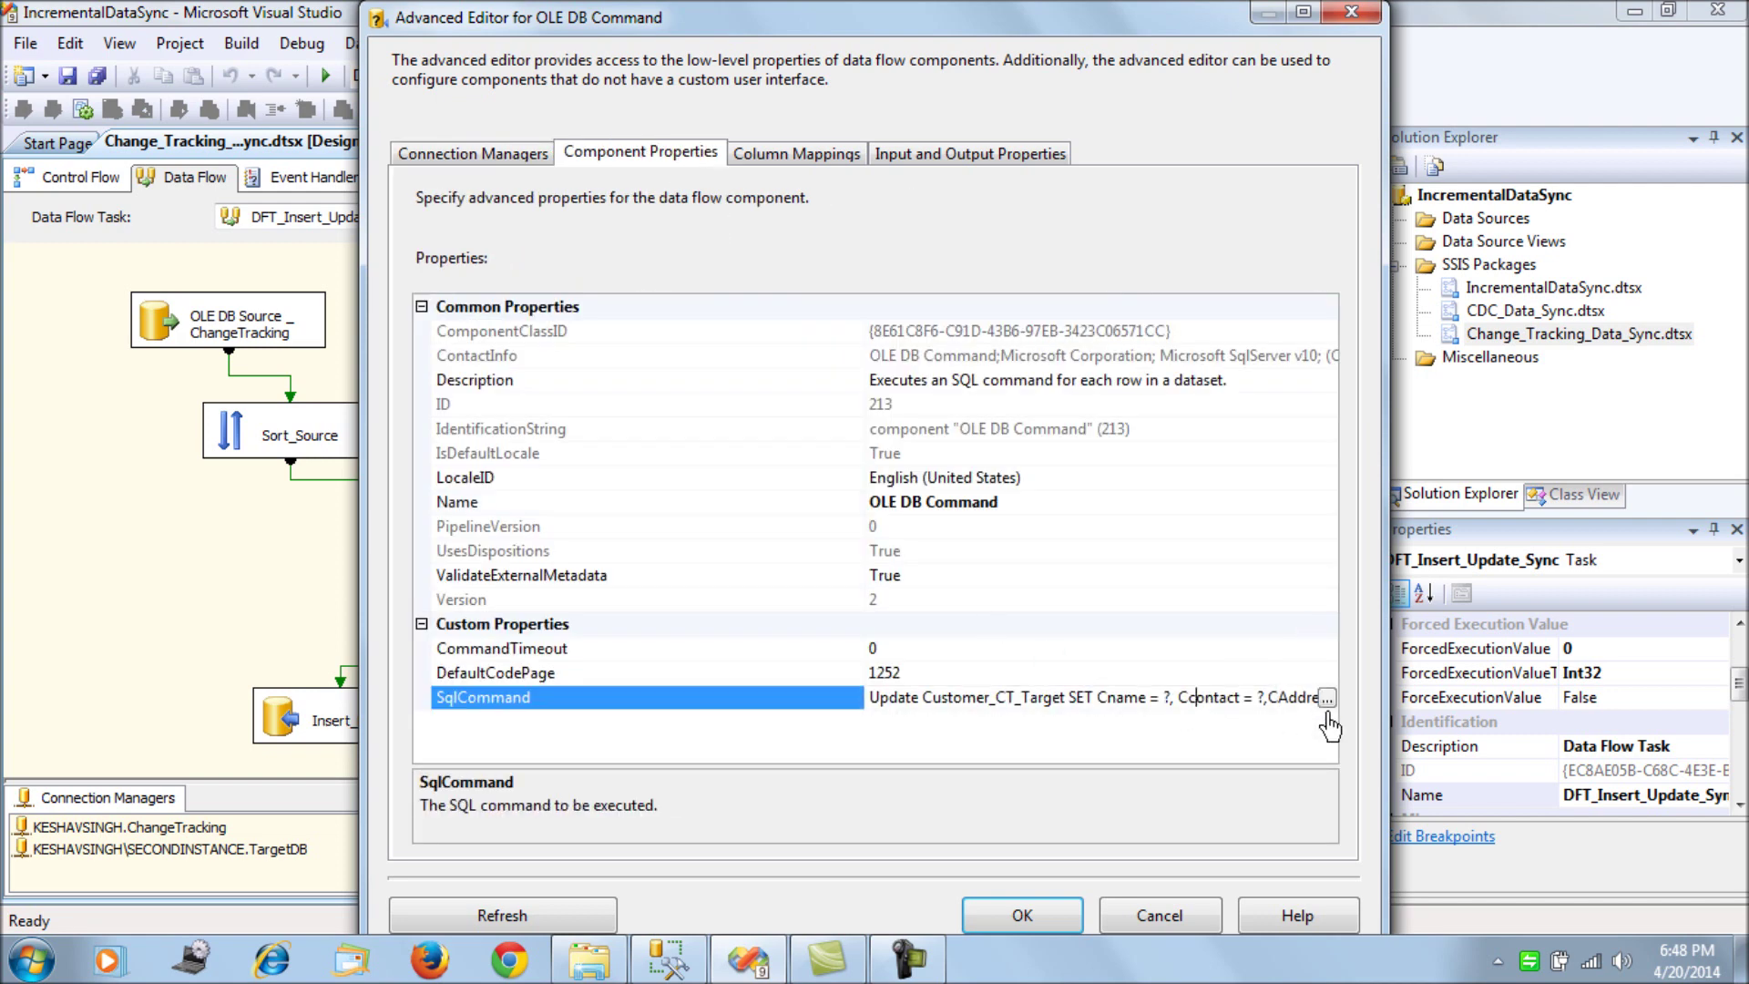
click(1332, 697)
drag(947, 424, 550, 375)
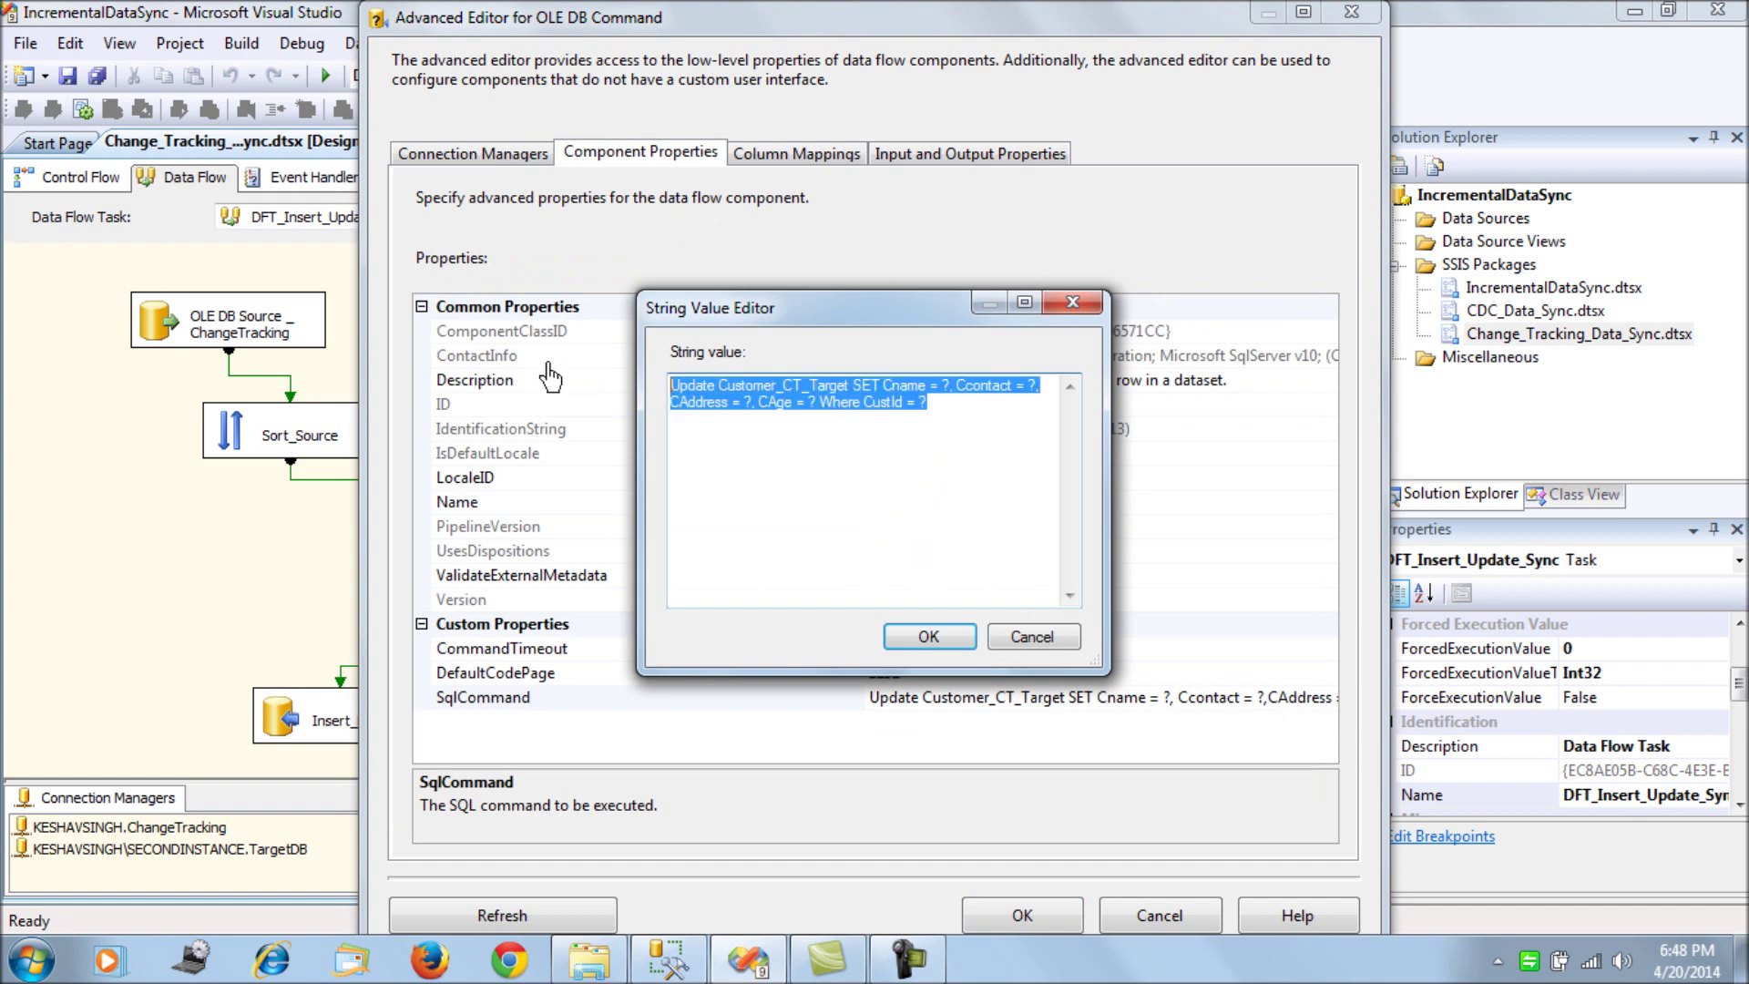
click(938, 640)
- Compare the OLE DB Command's column mappings with the parameters of its update statement, and cancel the editor
click(797, 157)
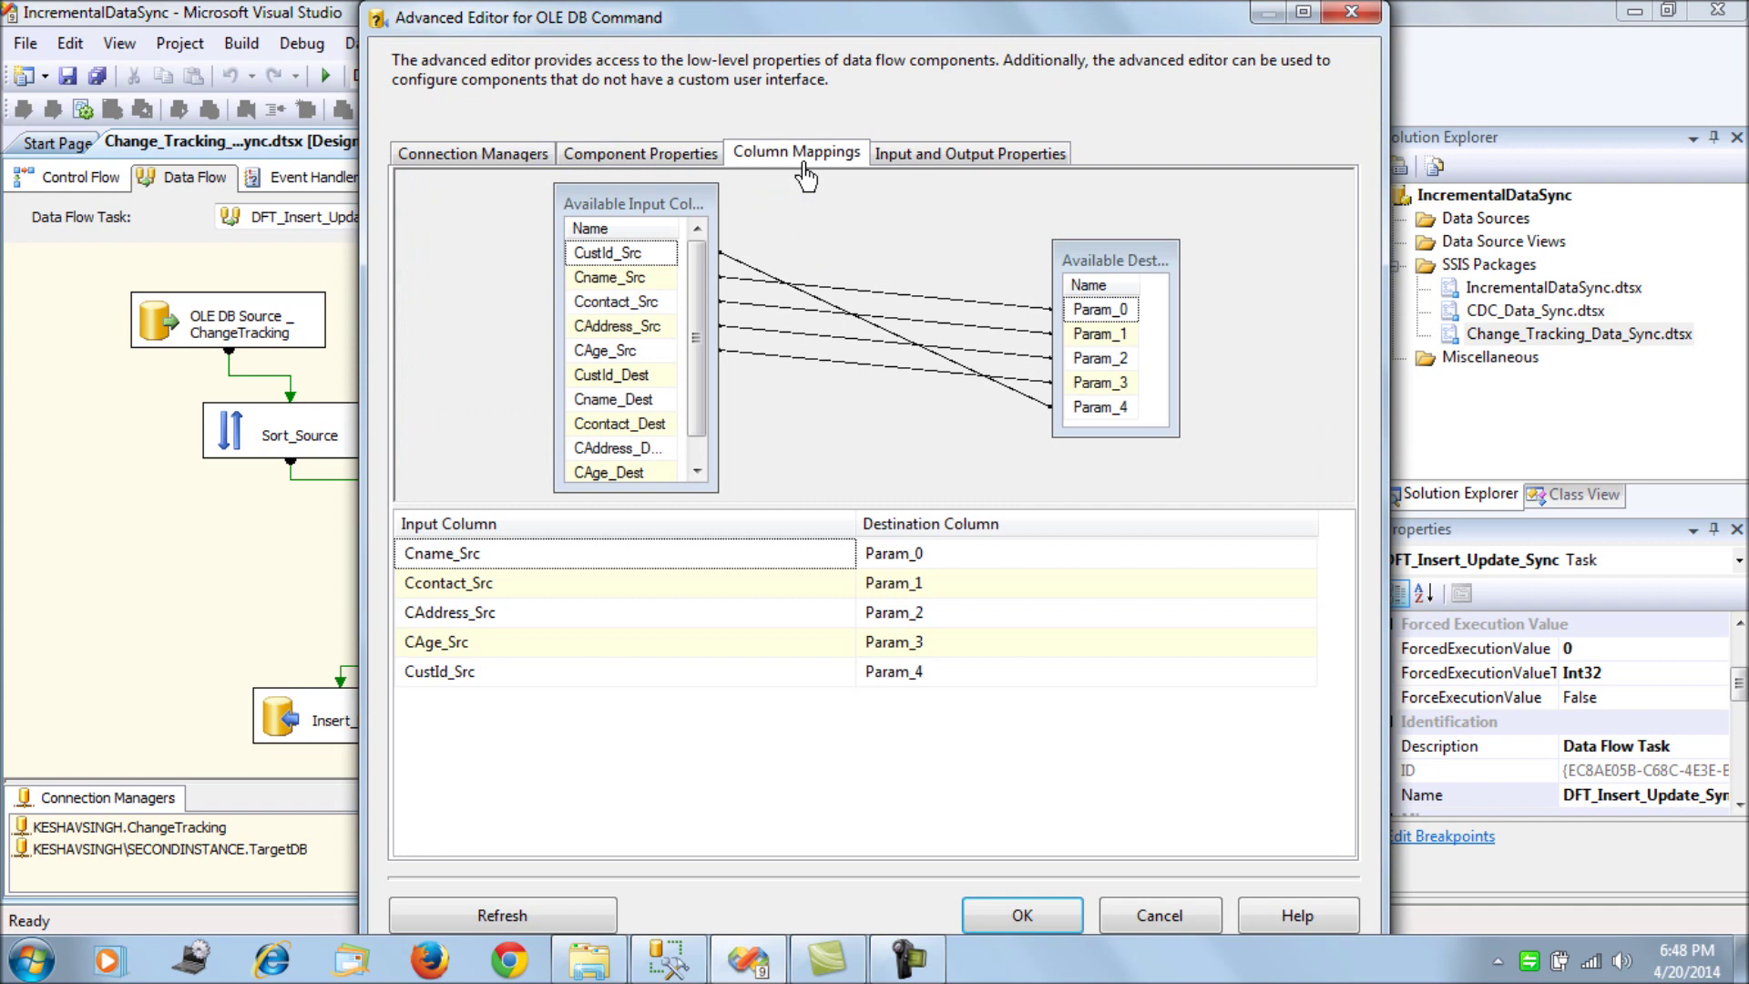
click(606, 155)
click(1328, 698)
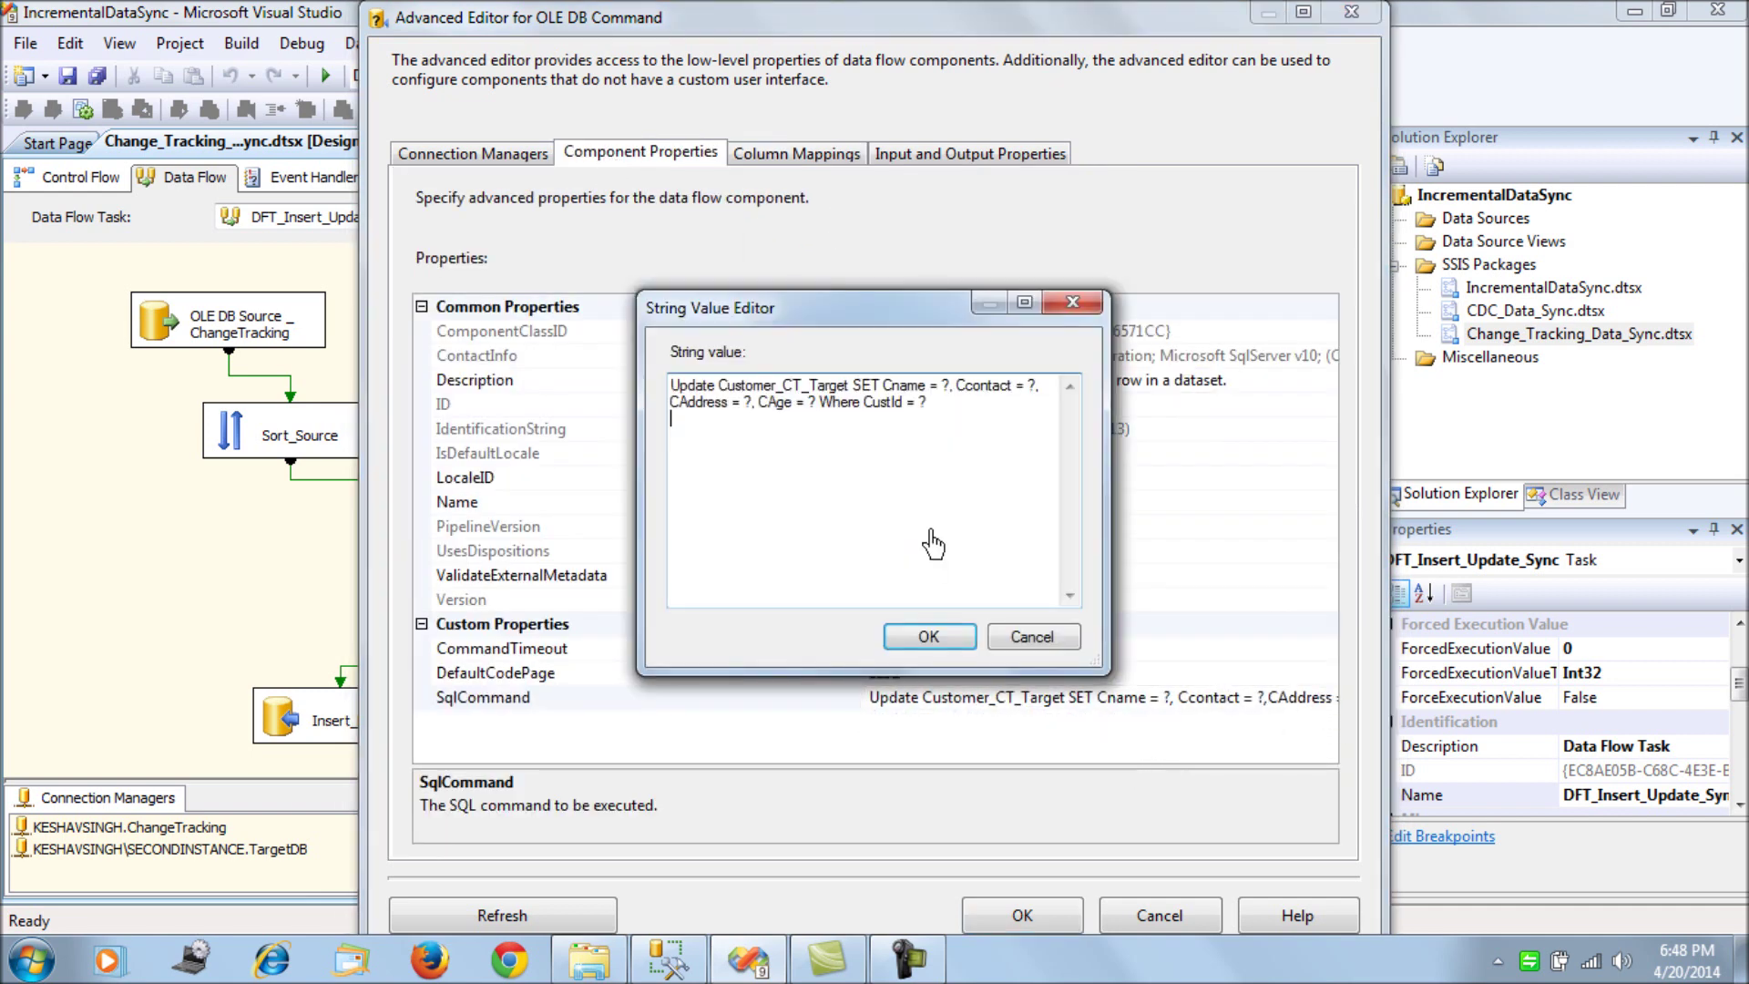
click(1028, 639)
click(815, 157)
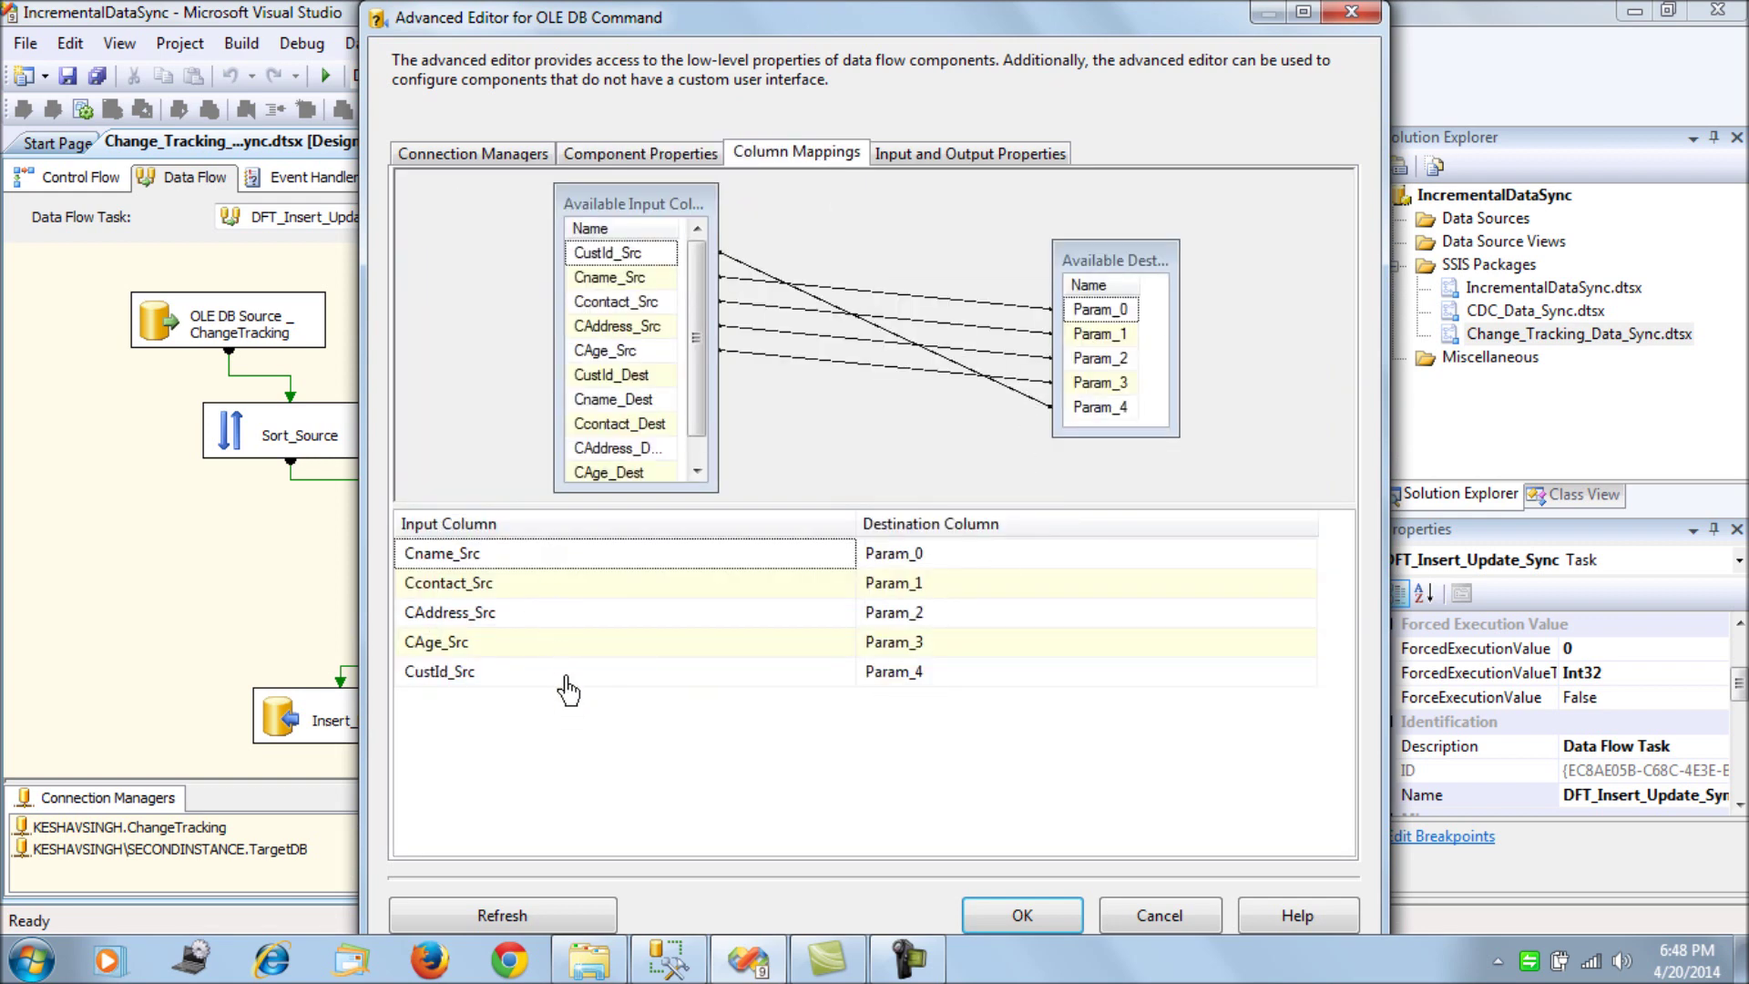
mouse_move(574, 683)
click(1129, 925)
- Return to the package's control flow and execute only the DFT_Insert_Update_Sync task
click(953, 574)
click(98, 185)
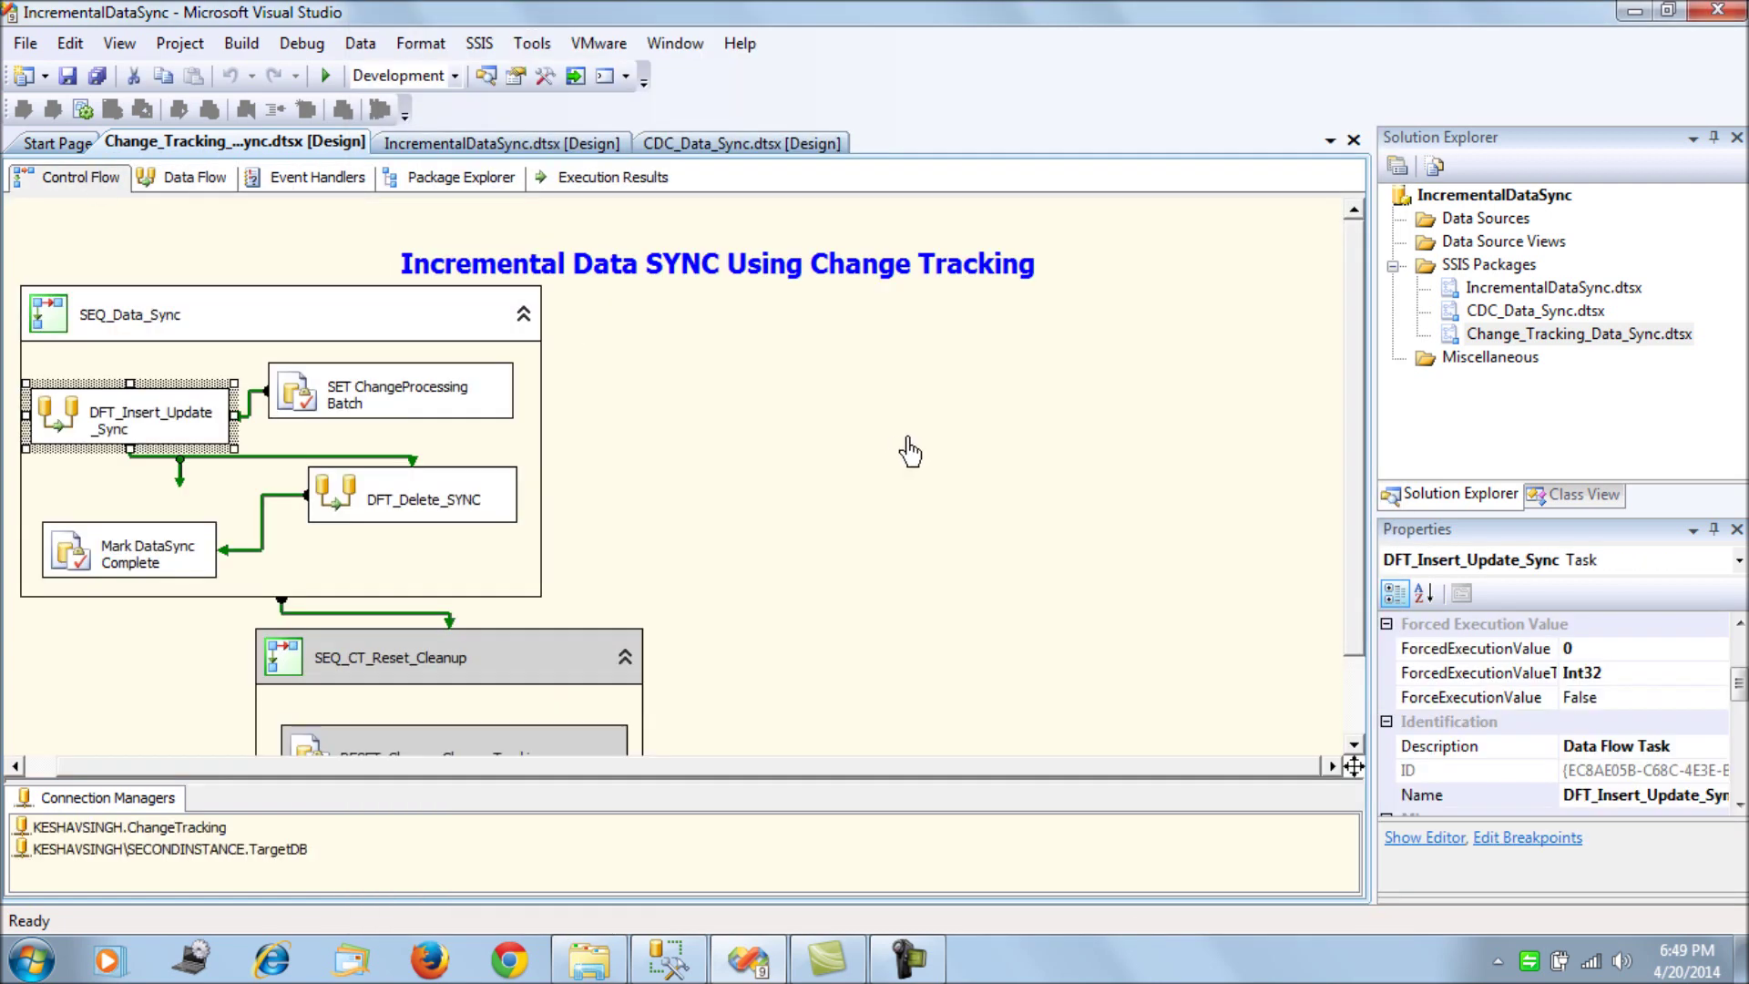
right_click(87, 424)
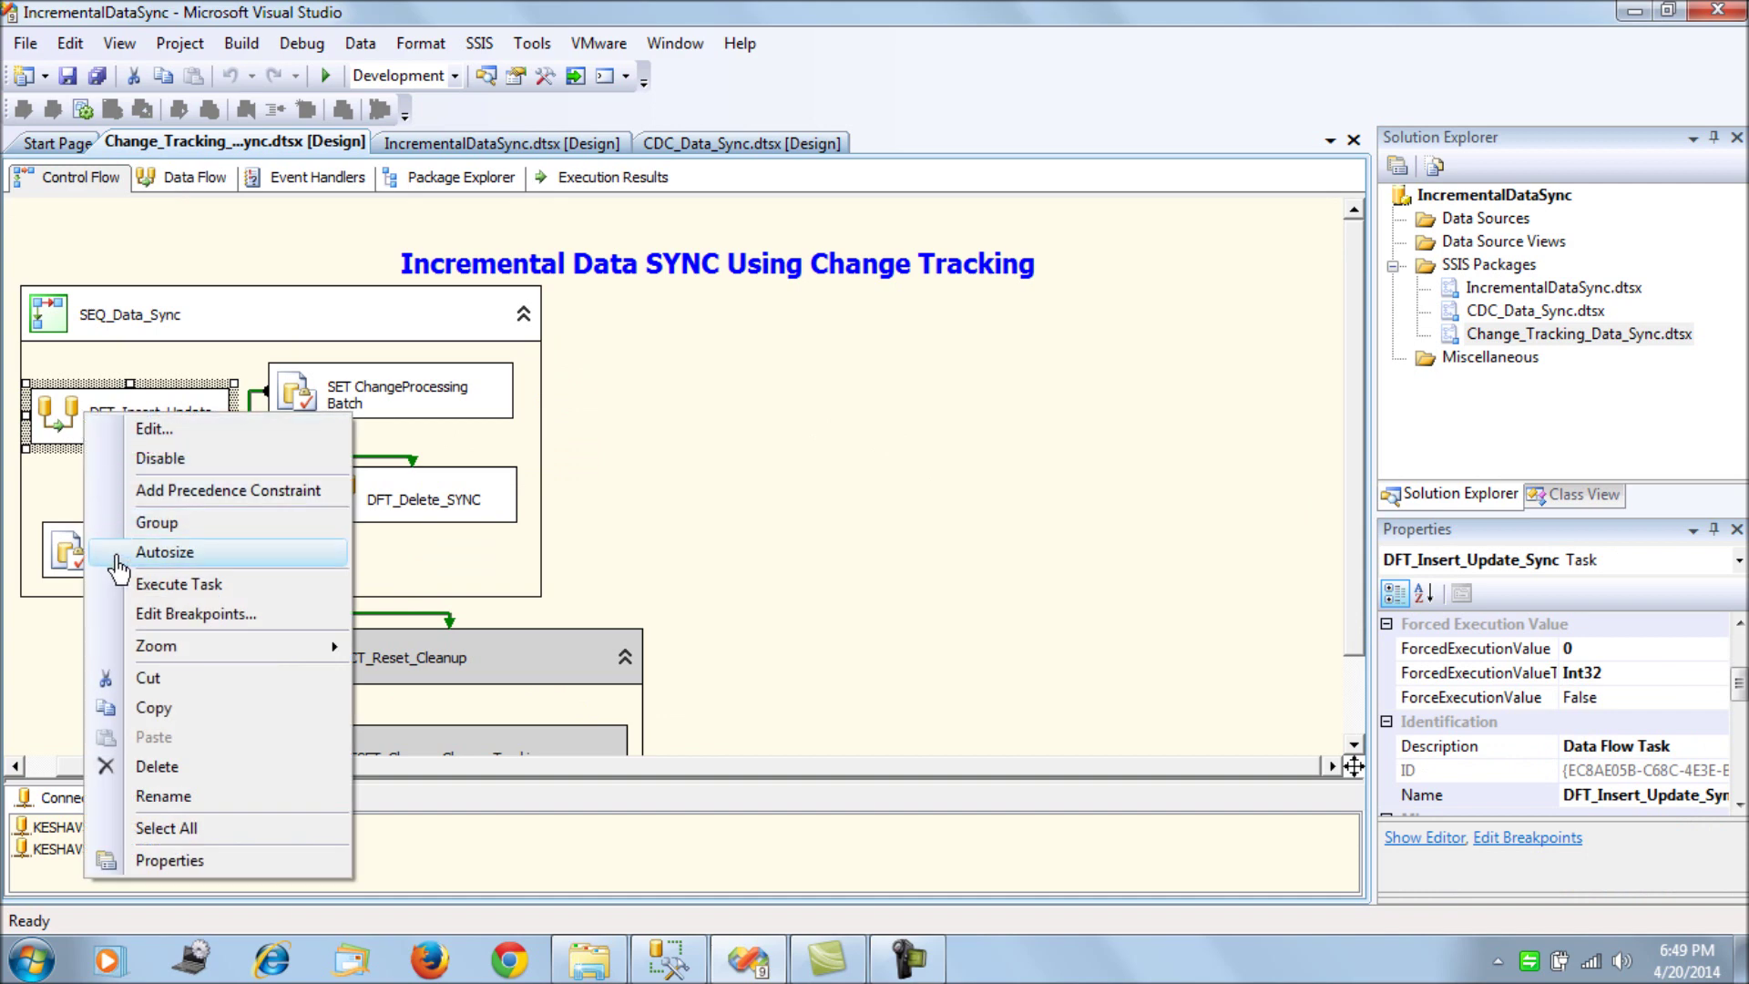
click(182, 584)
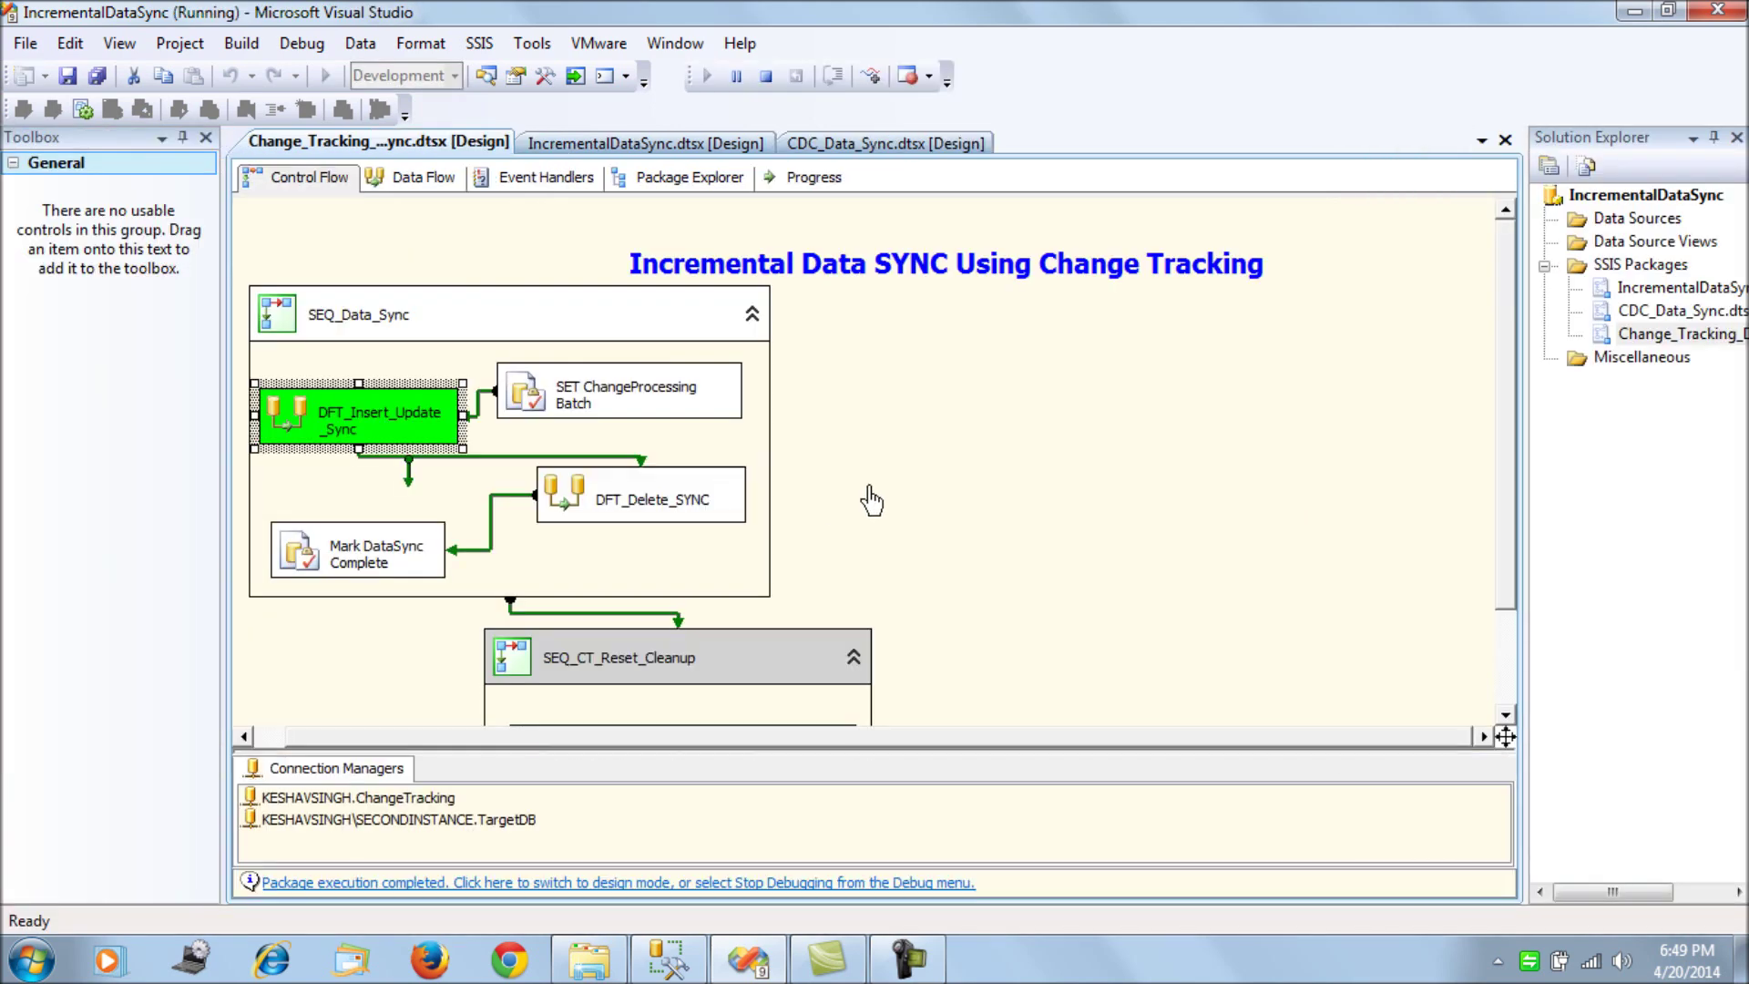
- Switch to SQL Server Management Studio and rerun the selected Customer_CT_Target query in SQLQuery1 to check the synced rows
click(673, 952)
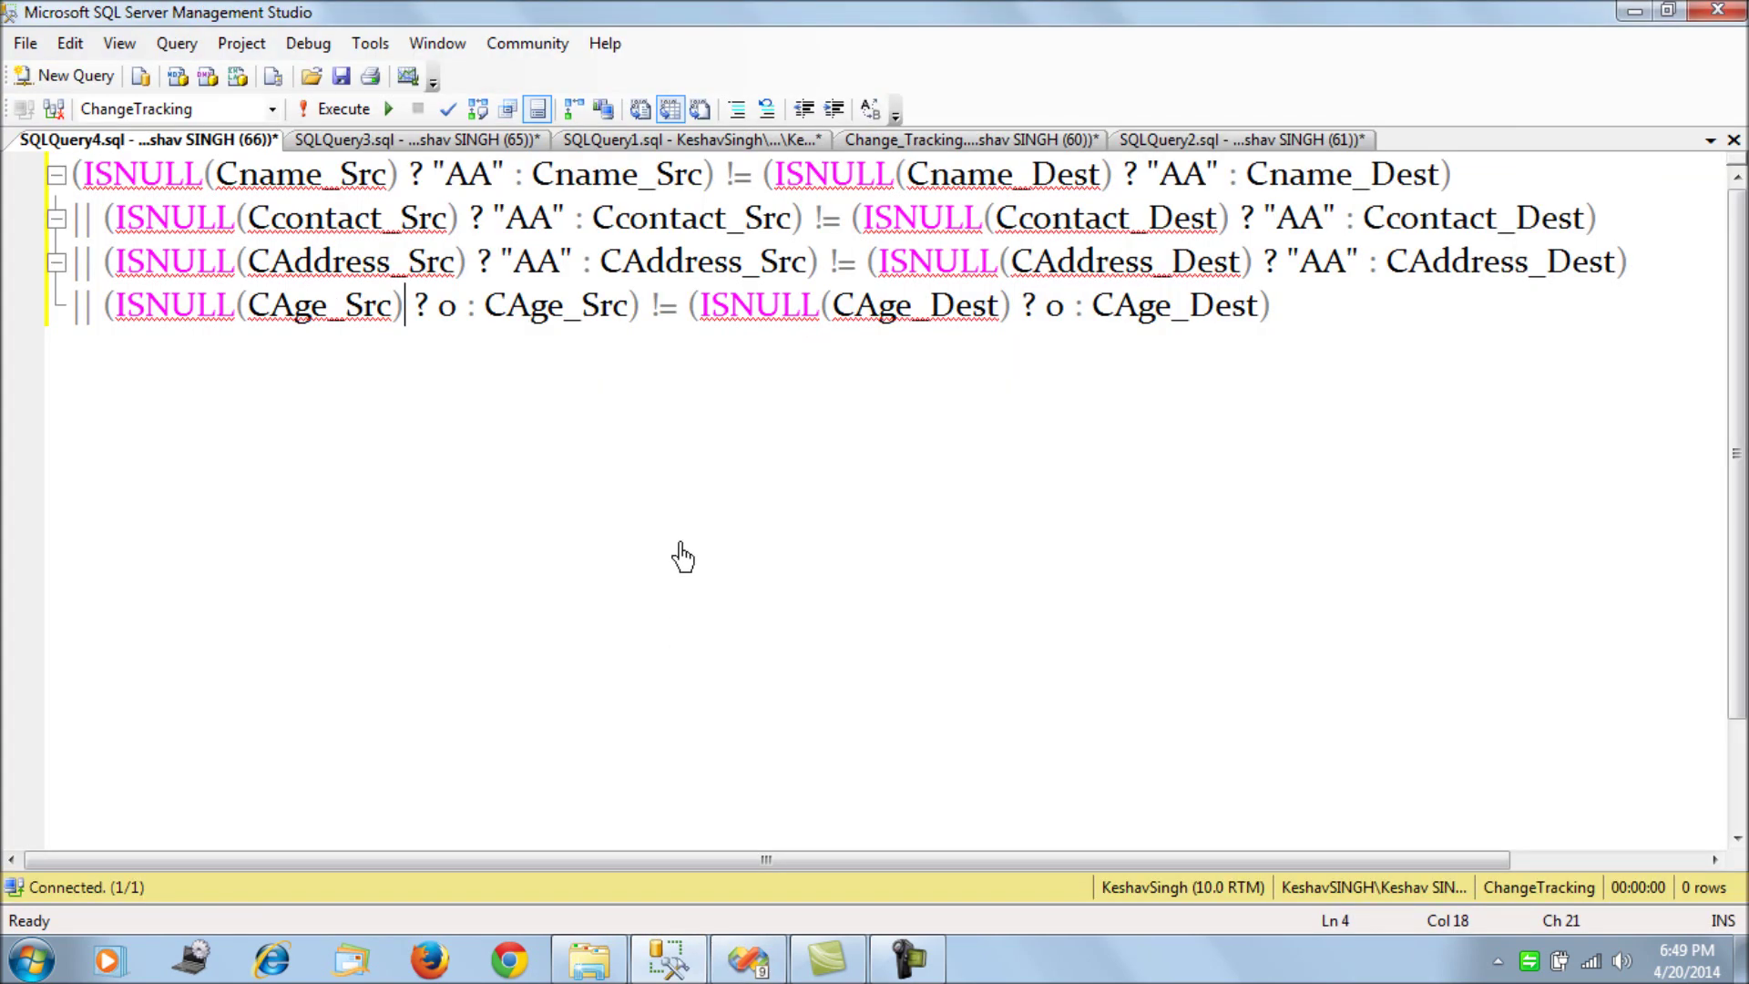
click(401, 138)
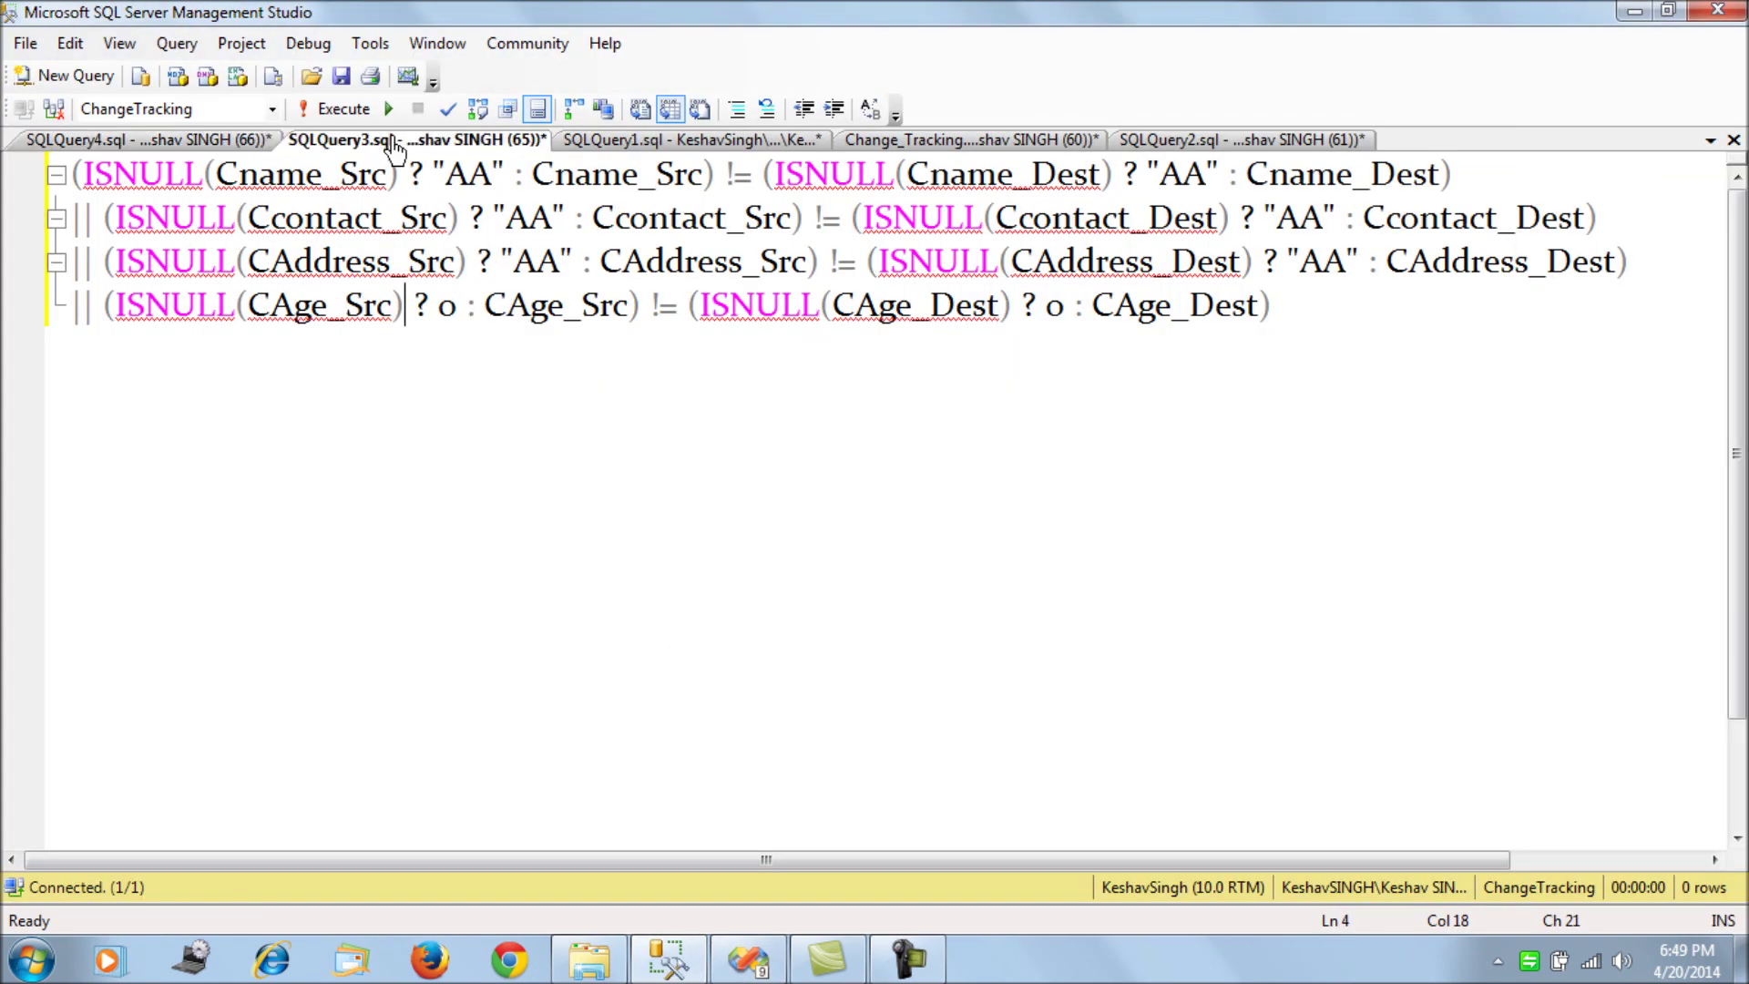
click(616, 142)
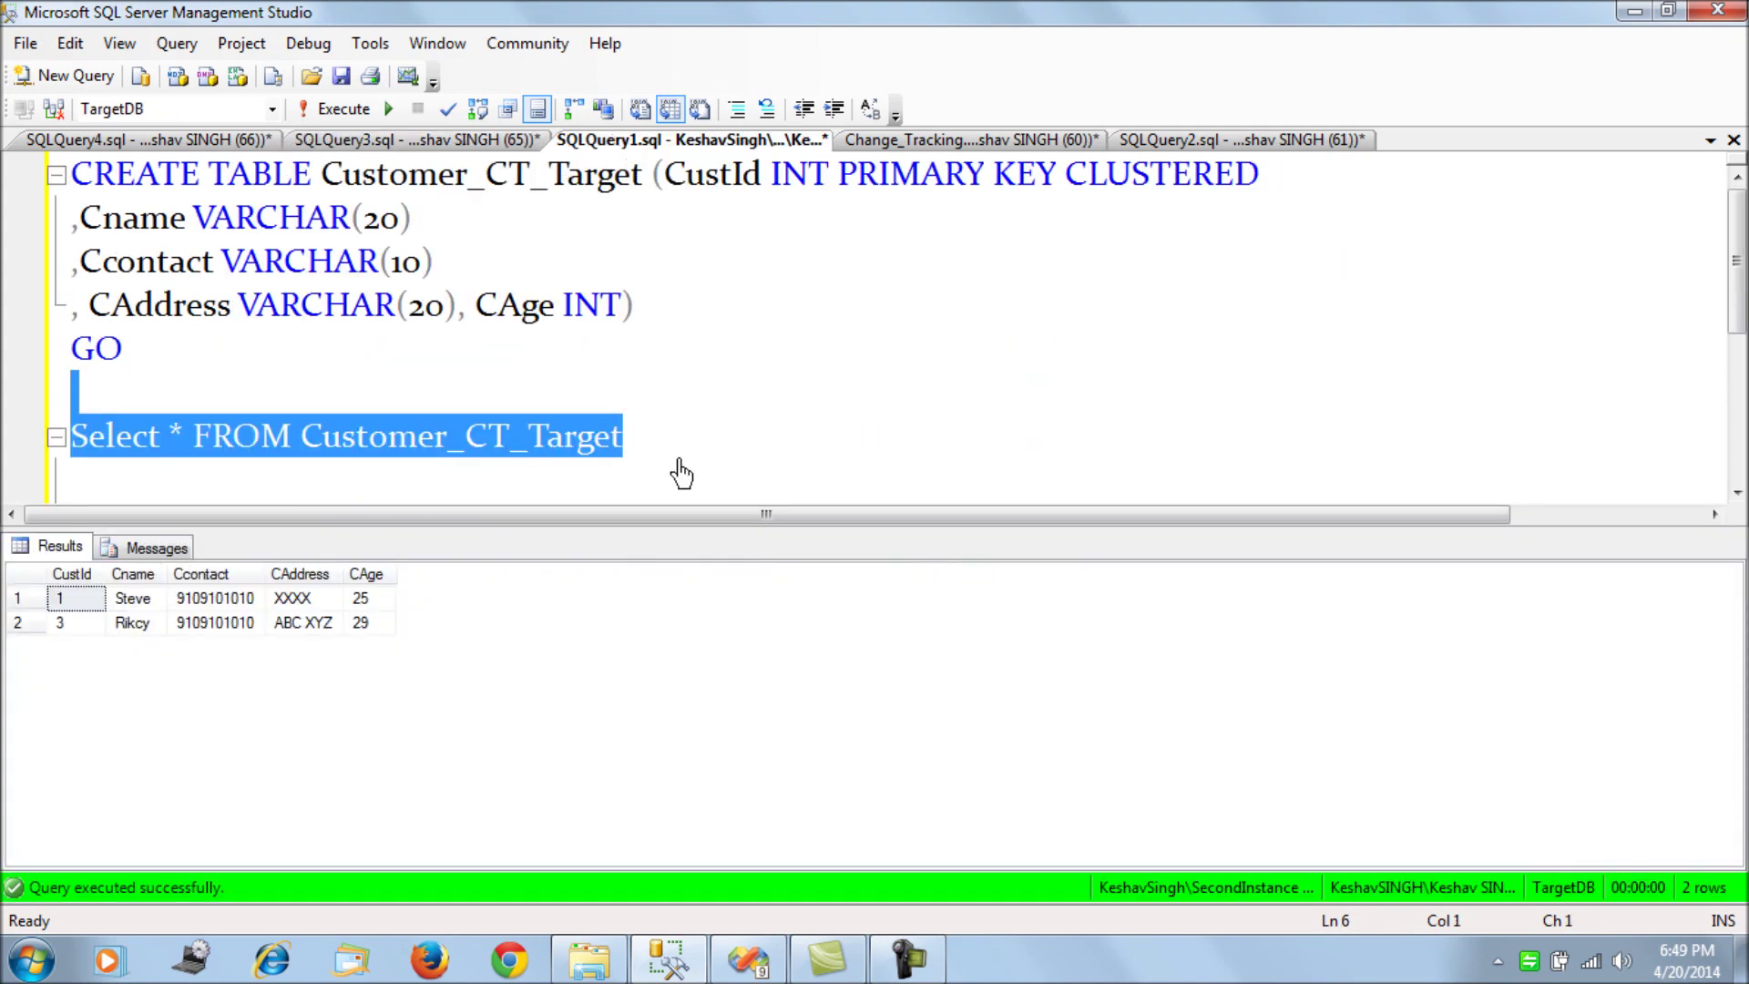
key(F5)
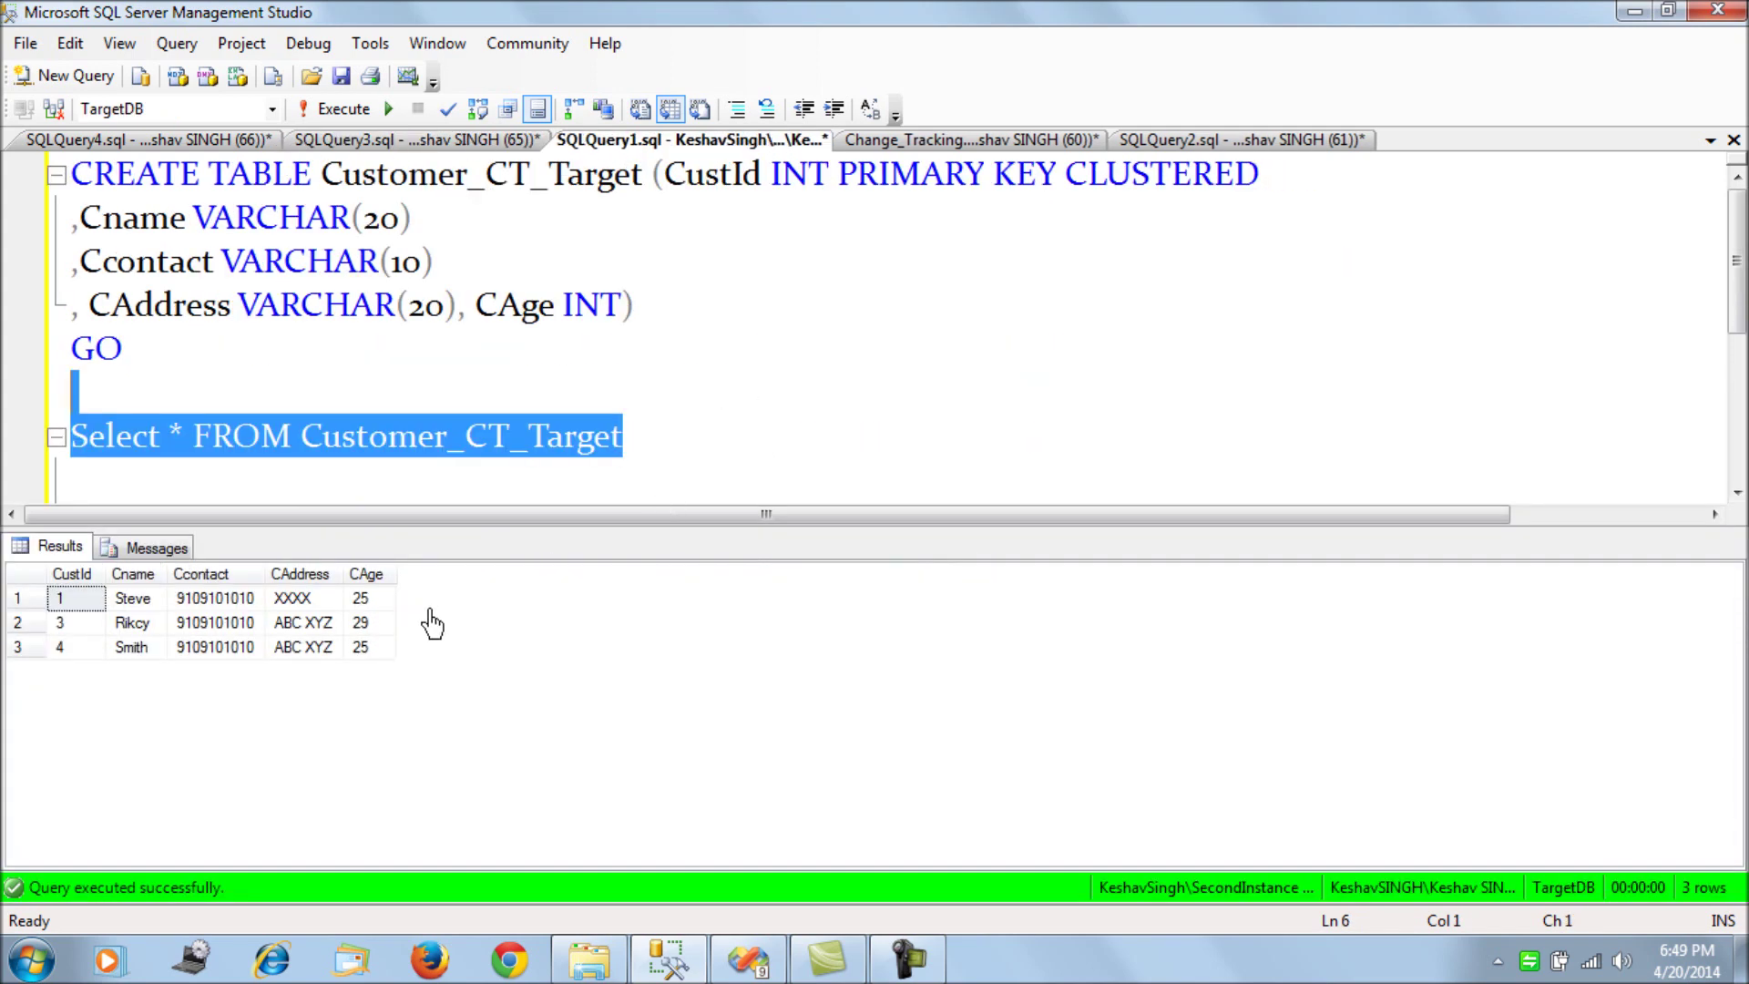
- Switch to Visual Studio, review the row counts in the executed DFT_Insert_Update_Sync data flow, and stop debugging from the control flow
click(748, 959)
double_click(391, 449)
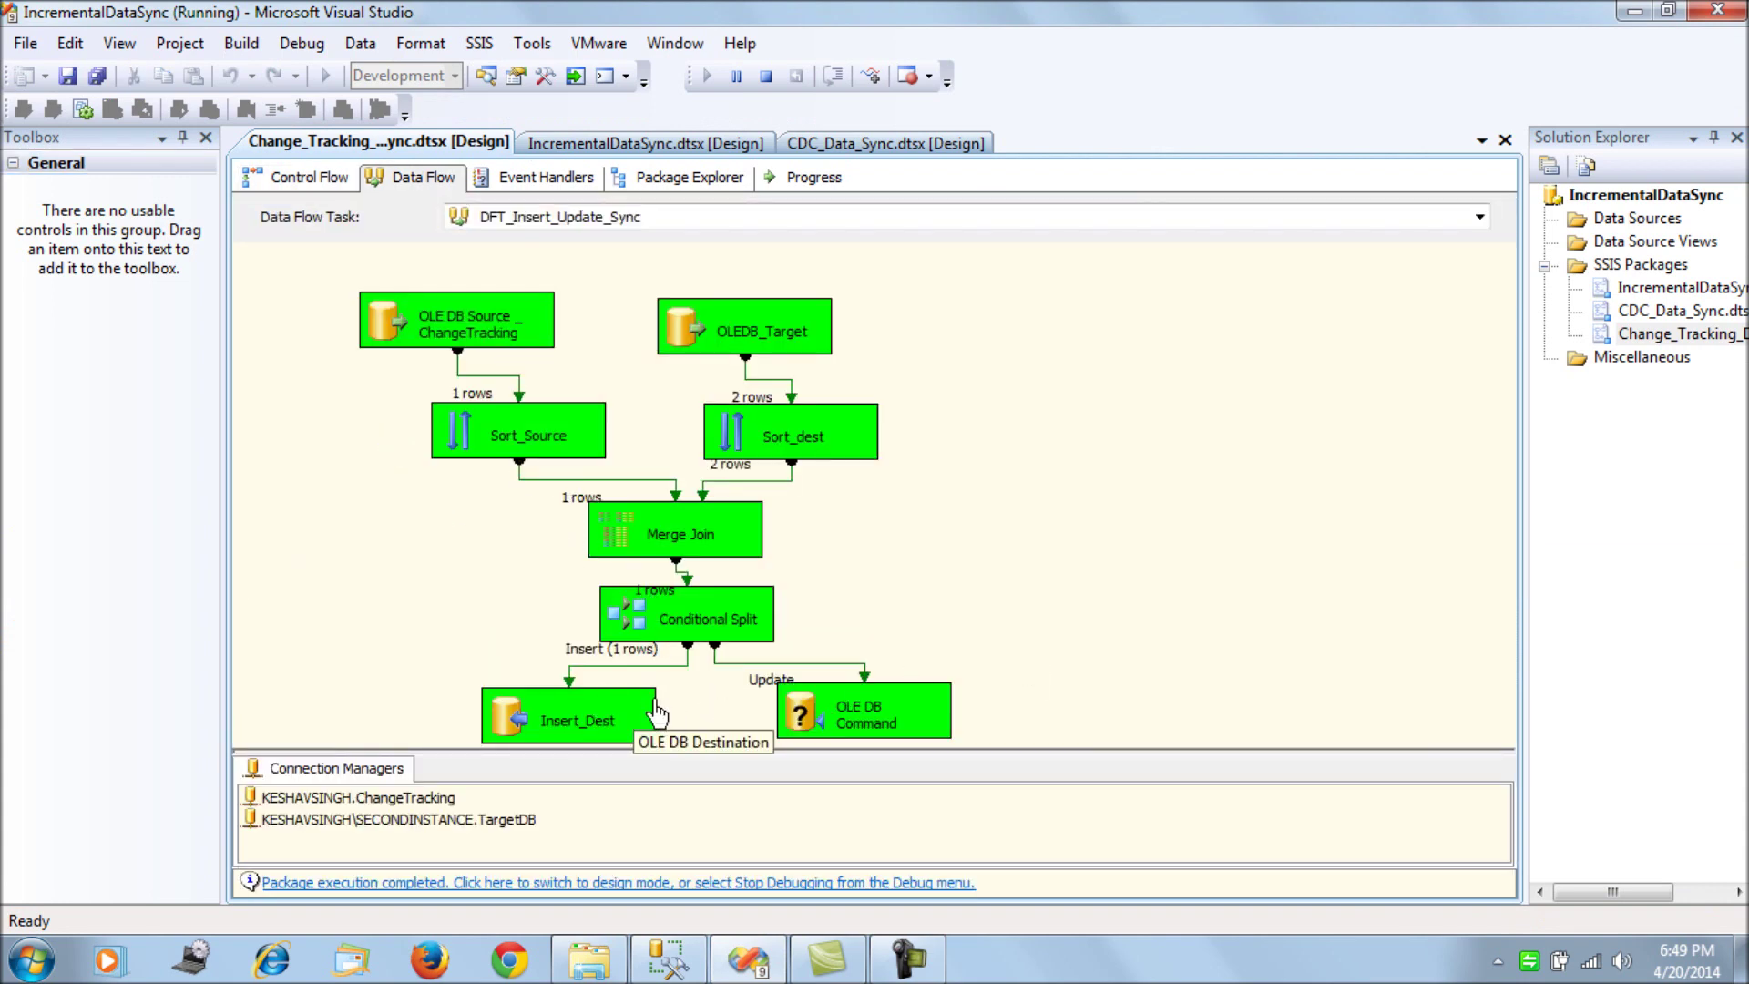
click(306, 179)
click(768, 78)
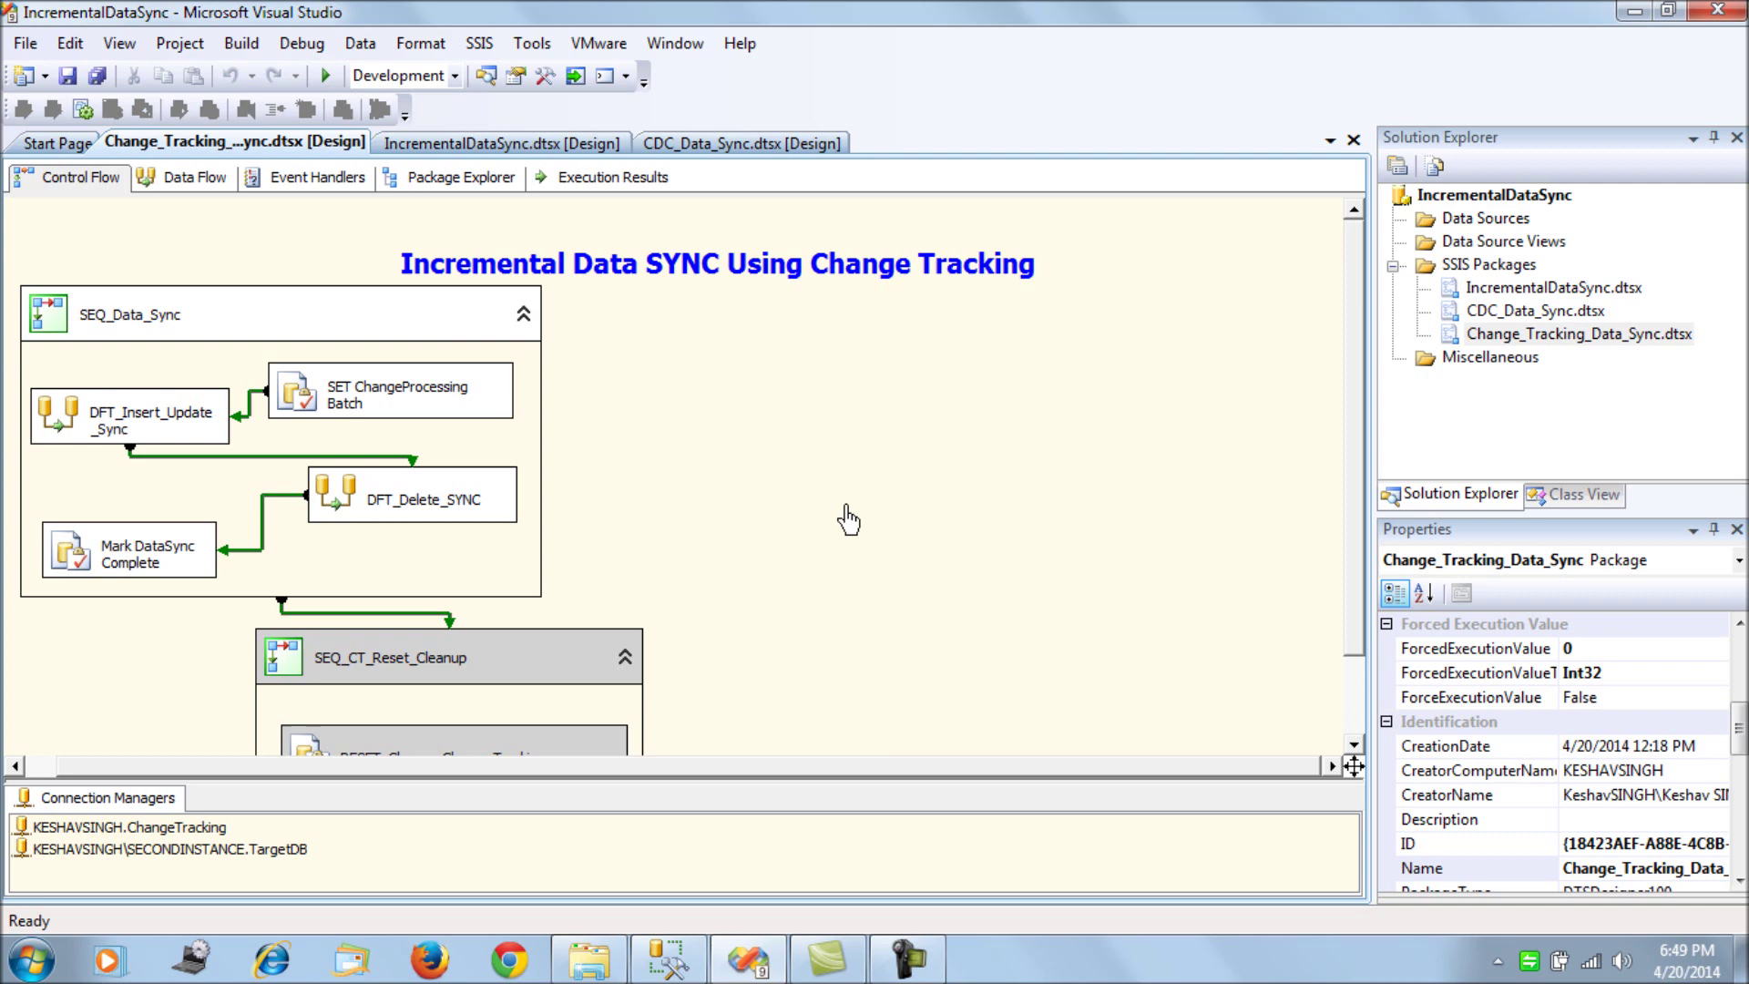
- Look over the components of the DFT_Delete_SYNC data flow and return to the control flow
double_click(447, 515)
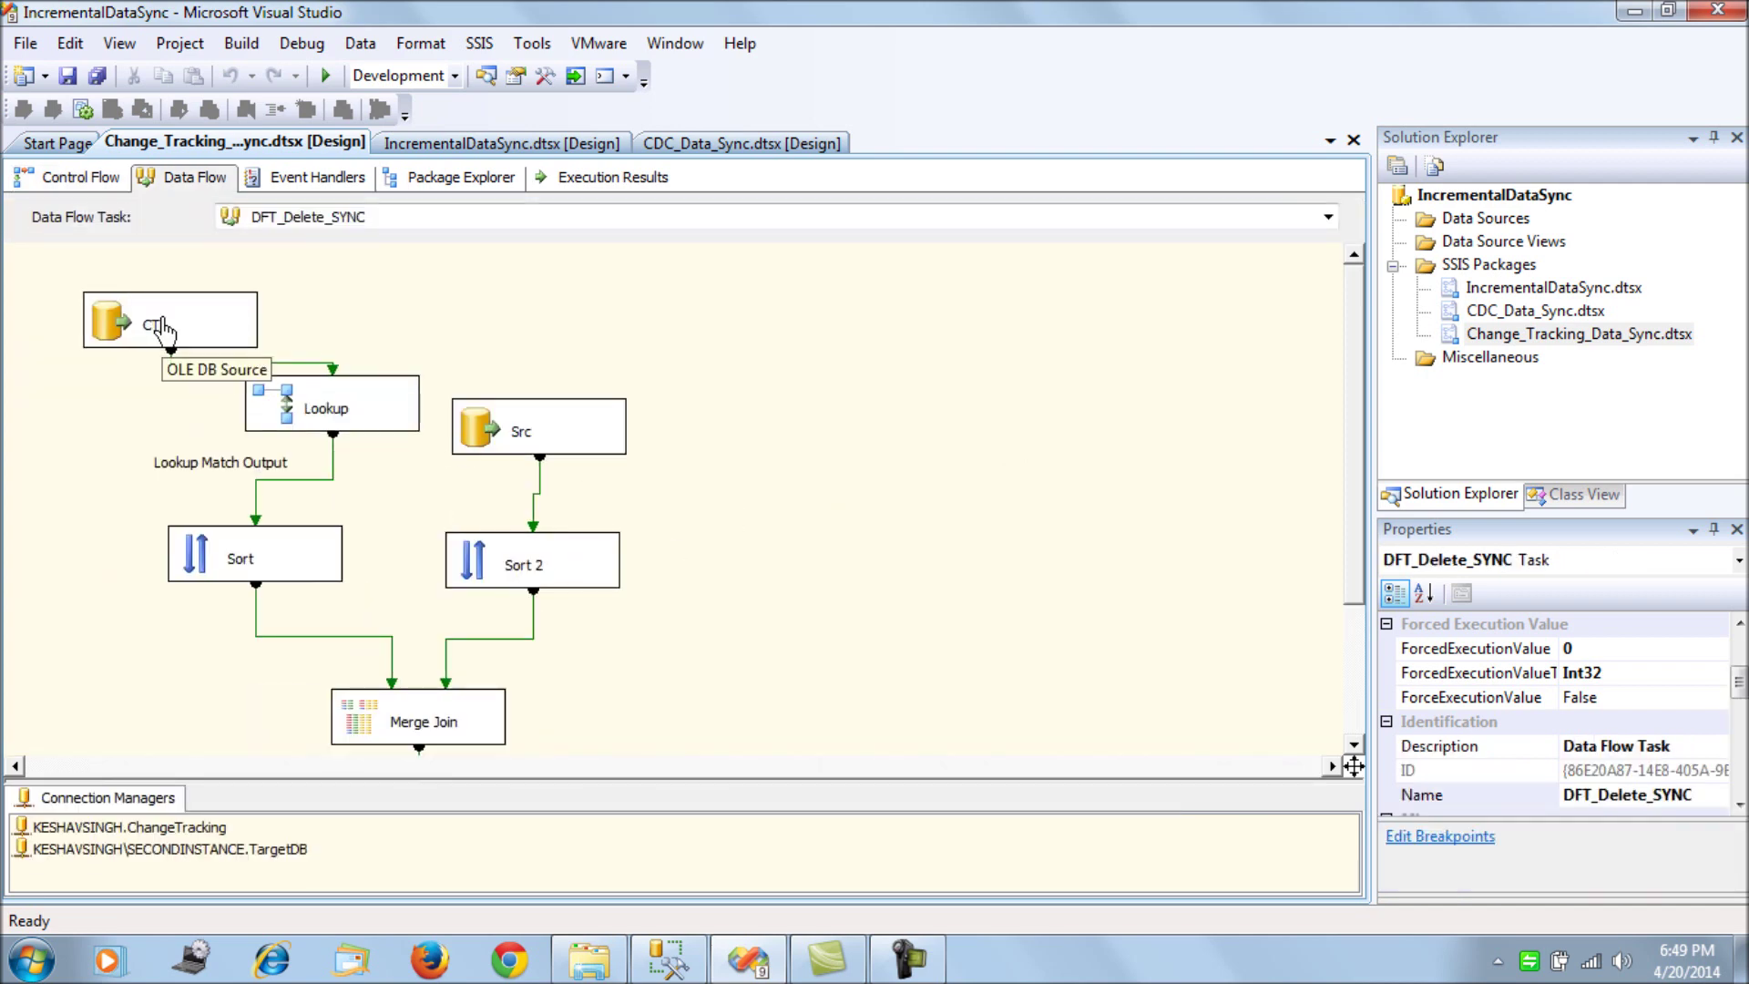
mouse_move(665, 973)
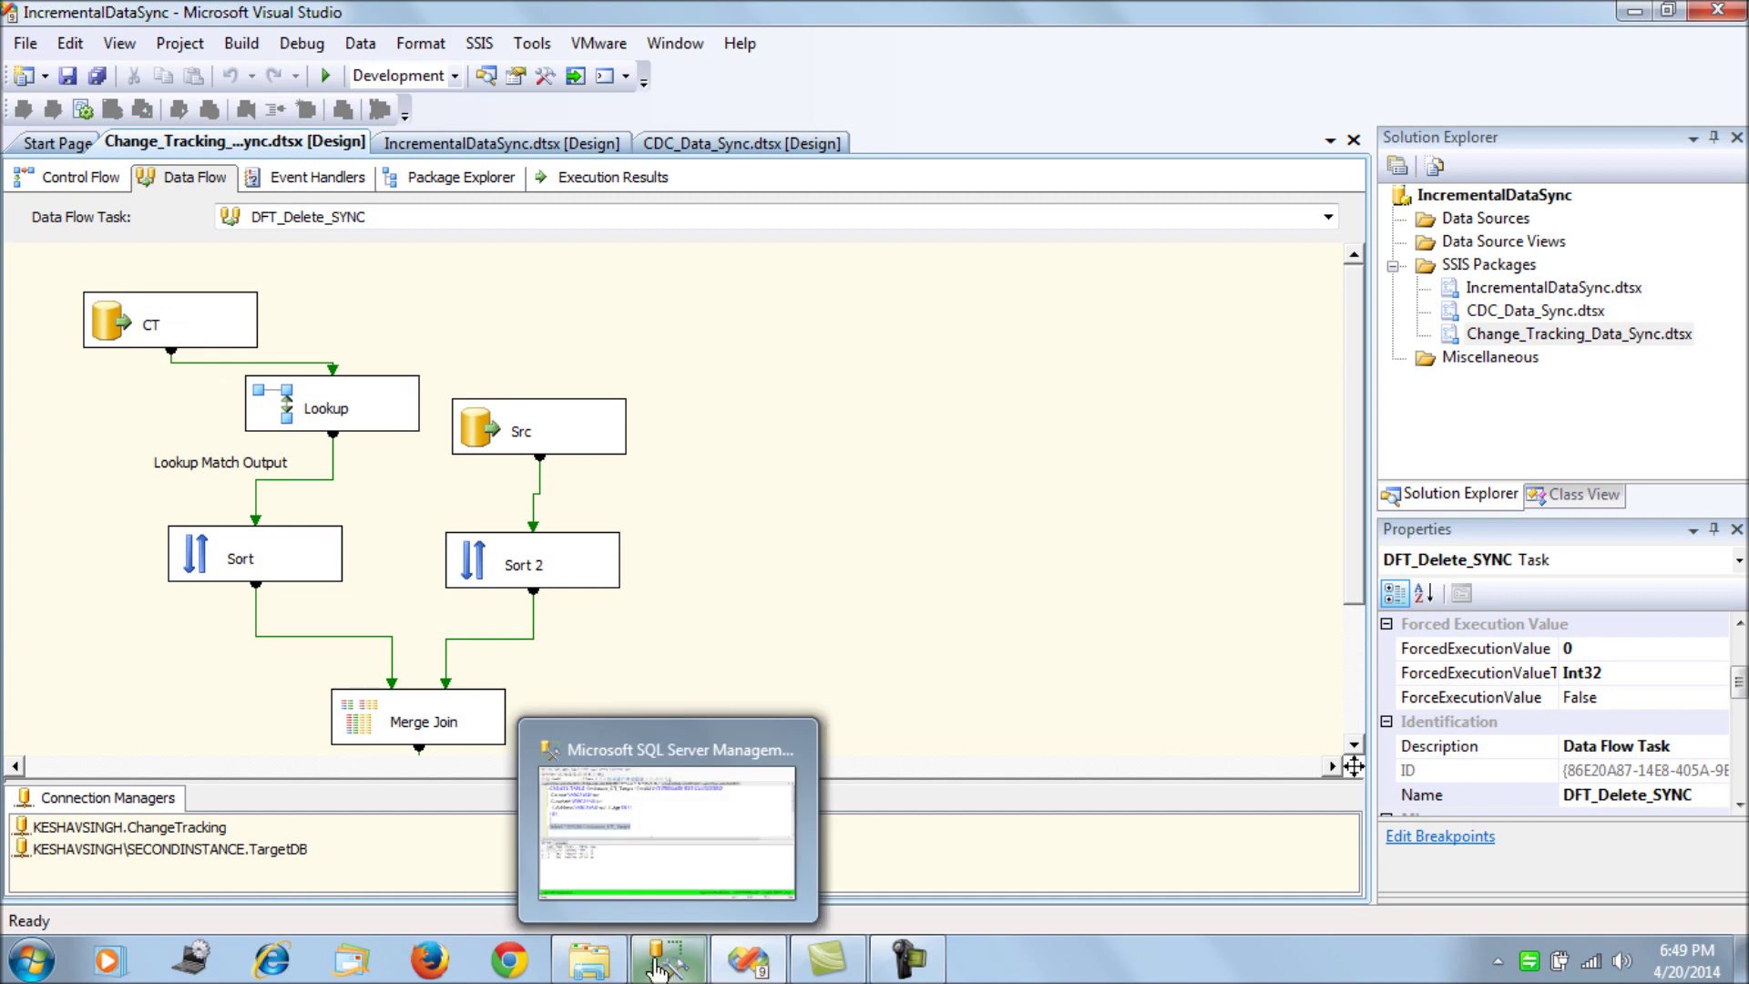
click(70, 179)
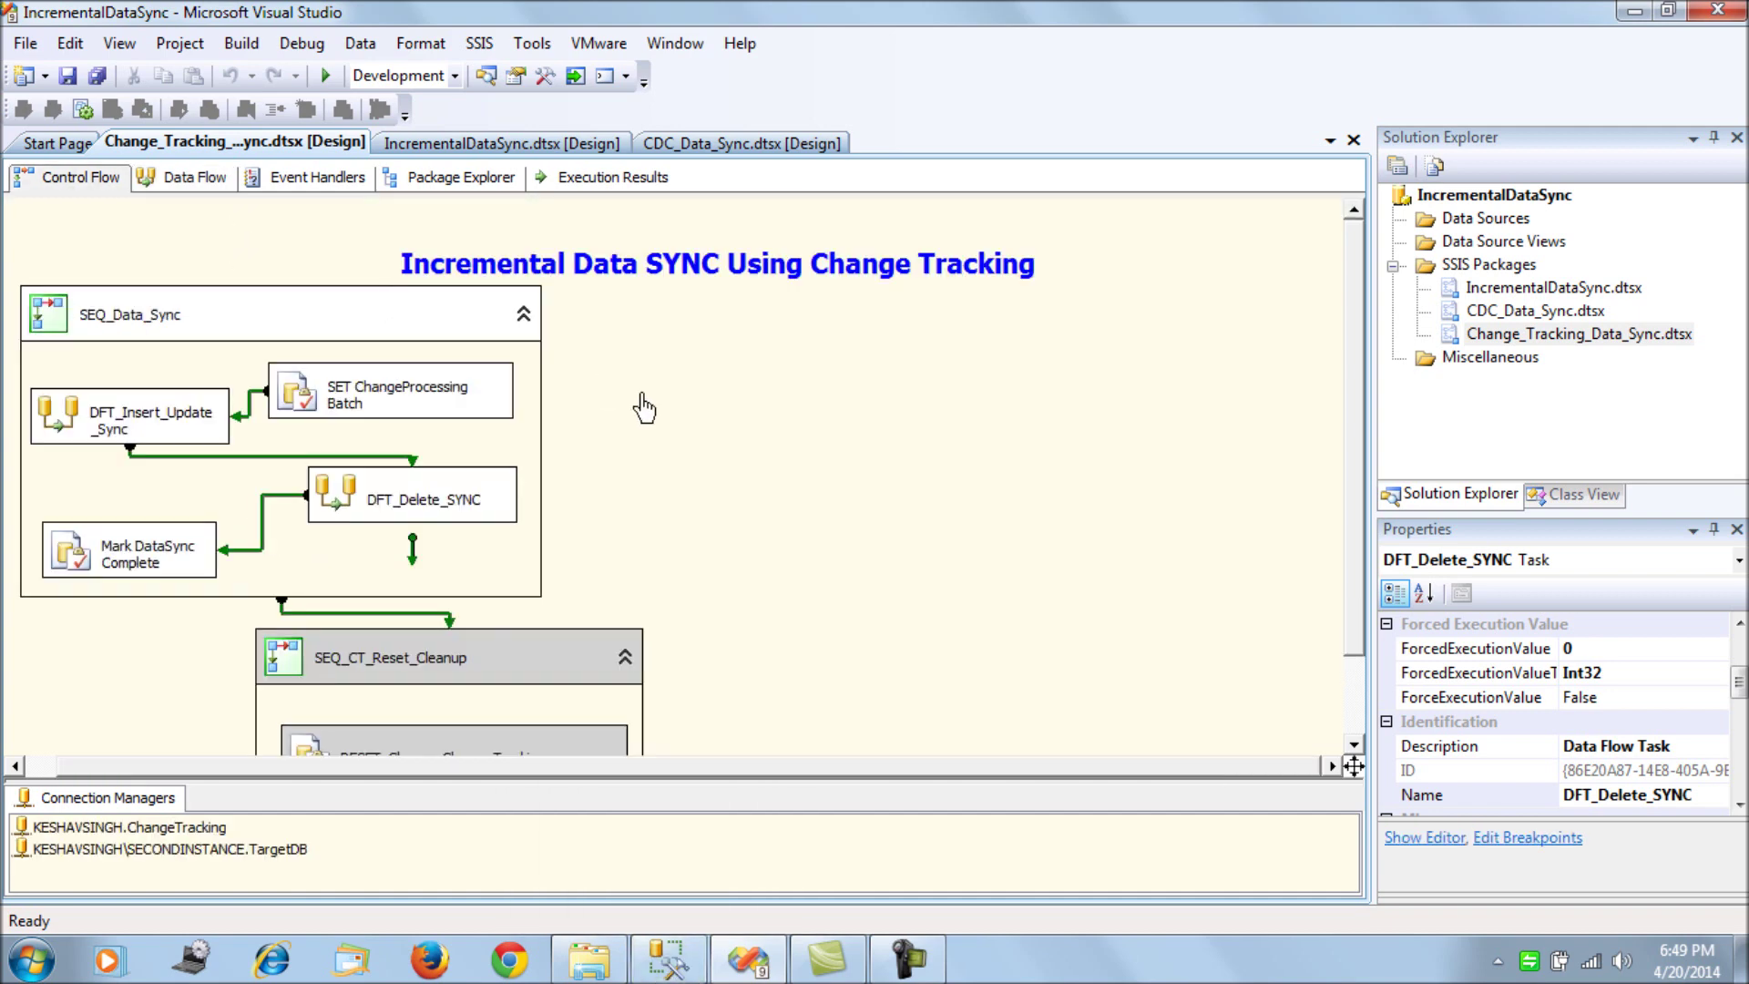
- Execute only the Mark DataSync Complete task and stop debugging
right_click(157, 559)
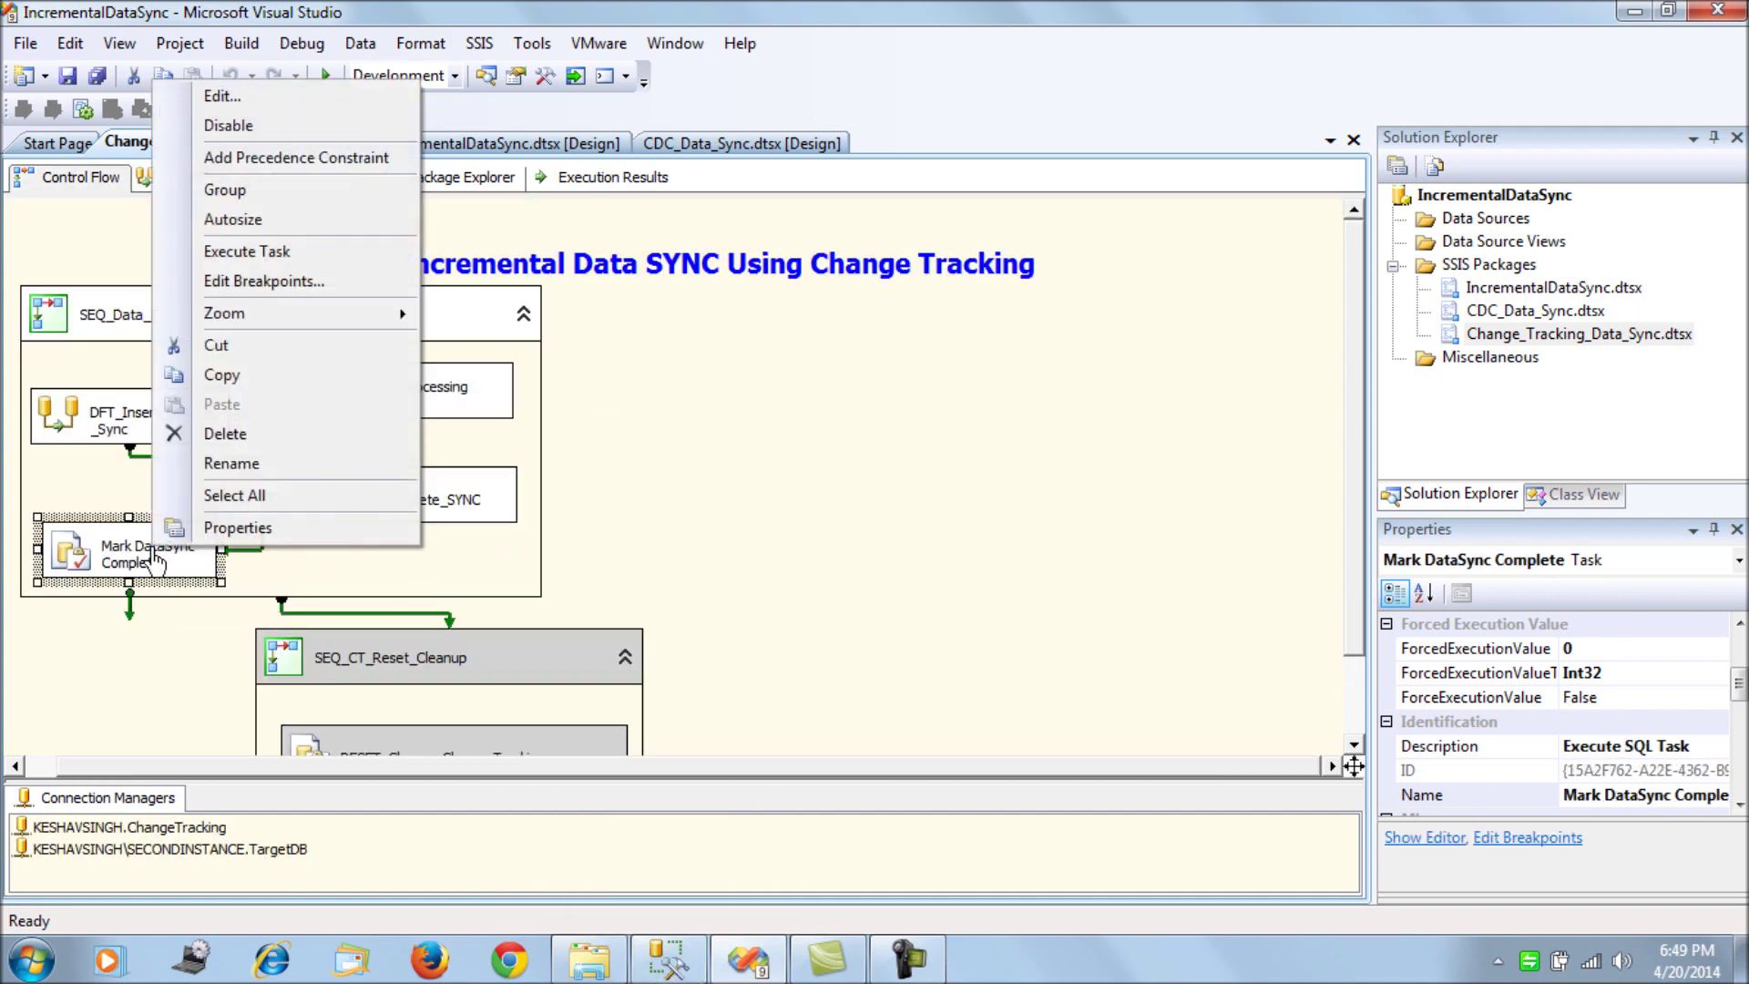
click(270, 265)
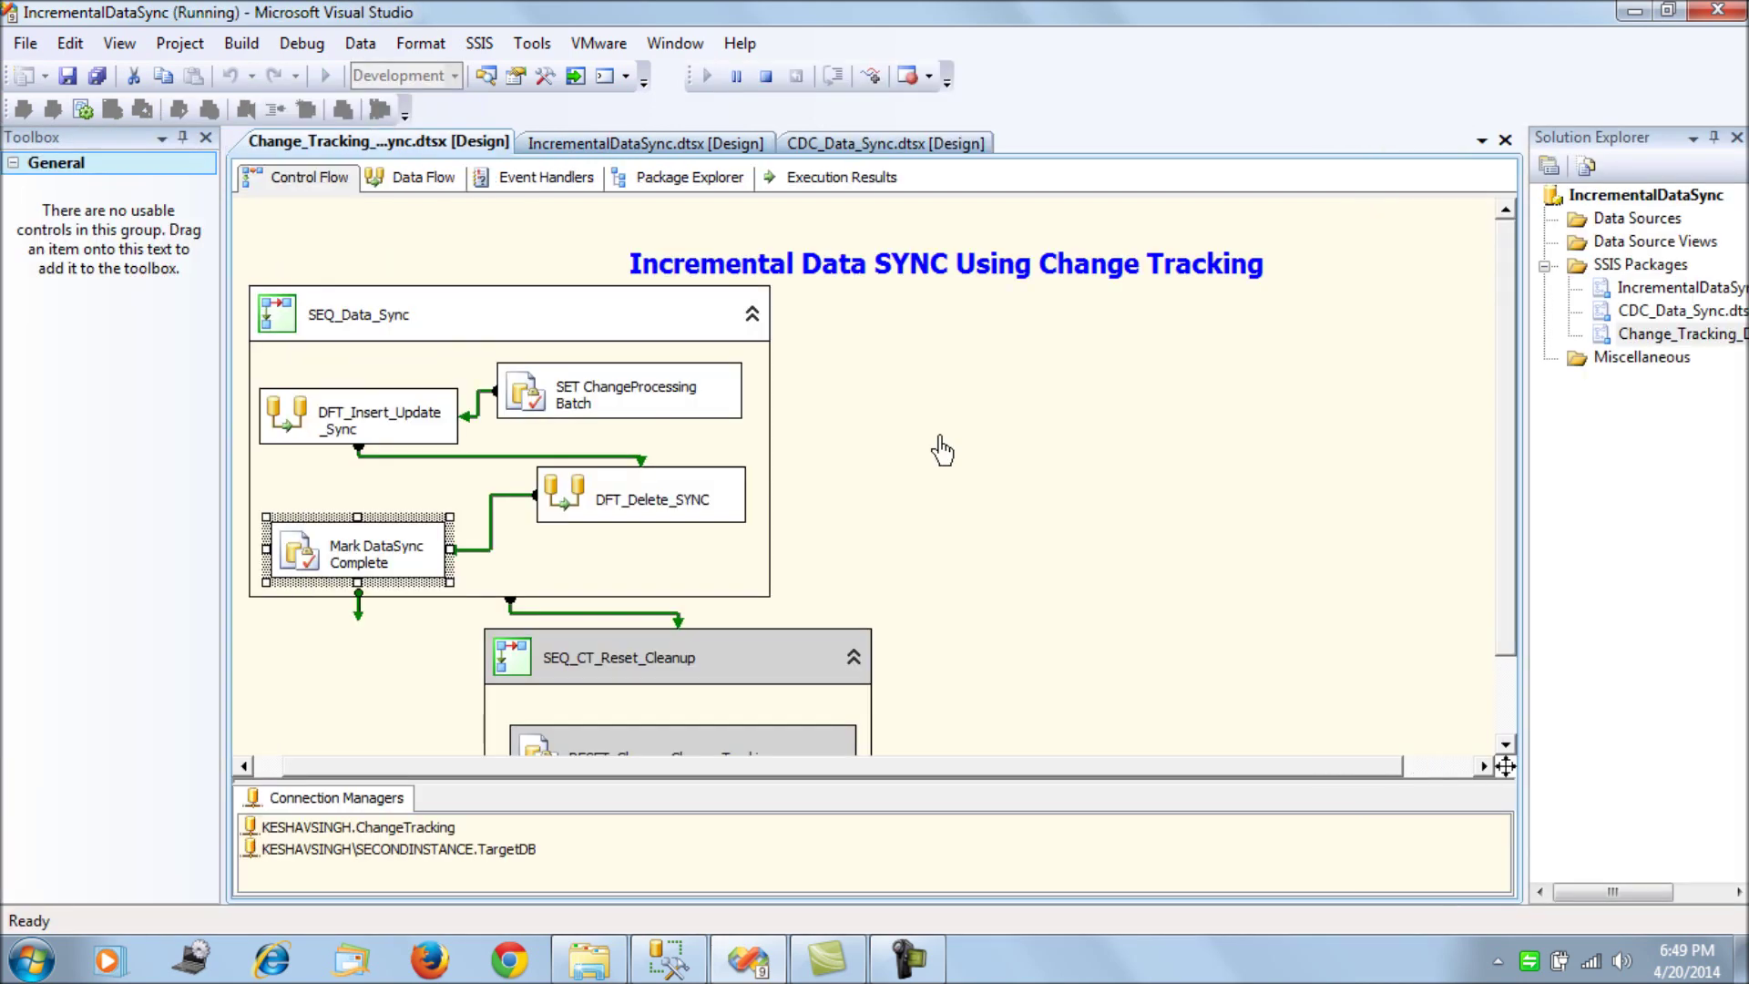
click(766, 76)
- Switch to SQL Server Management Studio and run Select * FROM Customer in the Change_Tracking script to check the source rows
click(716, 973)
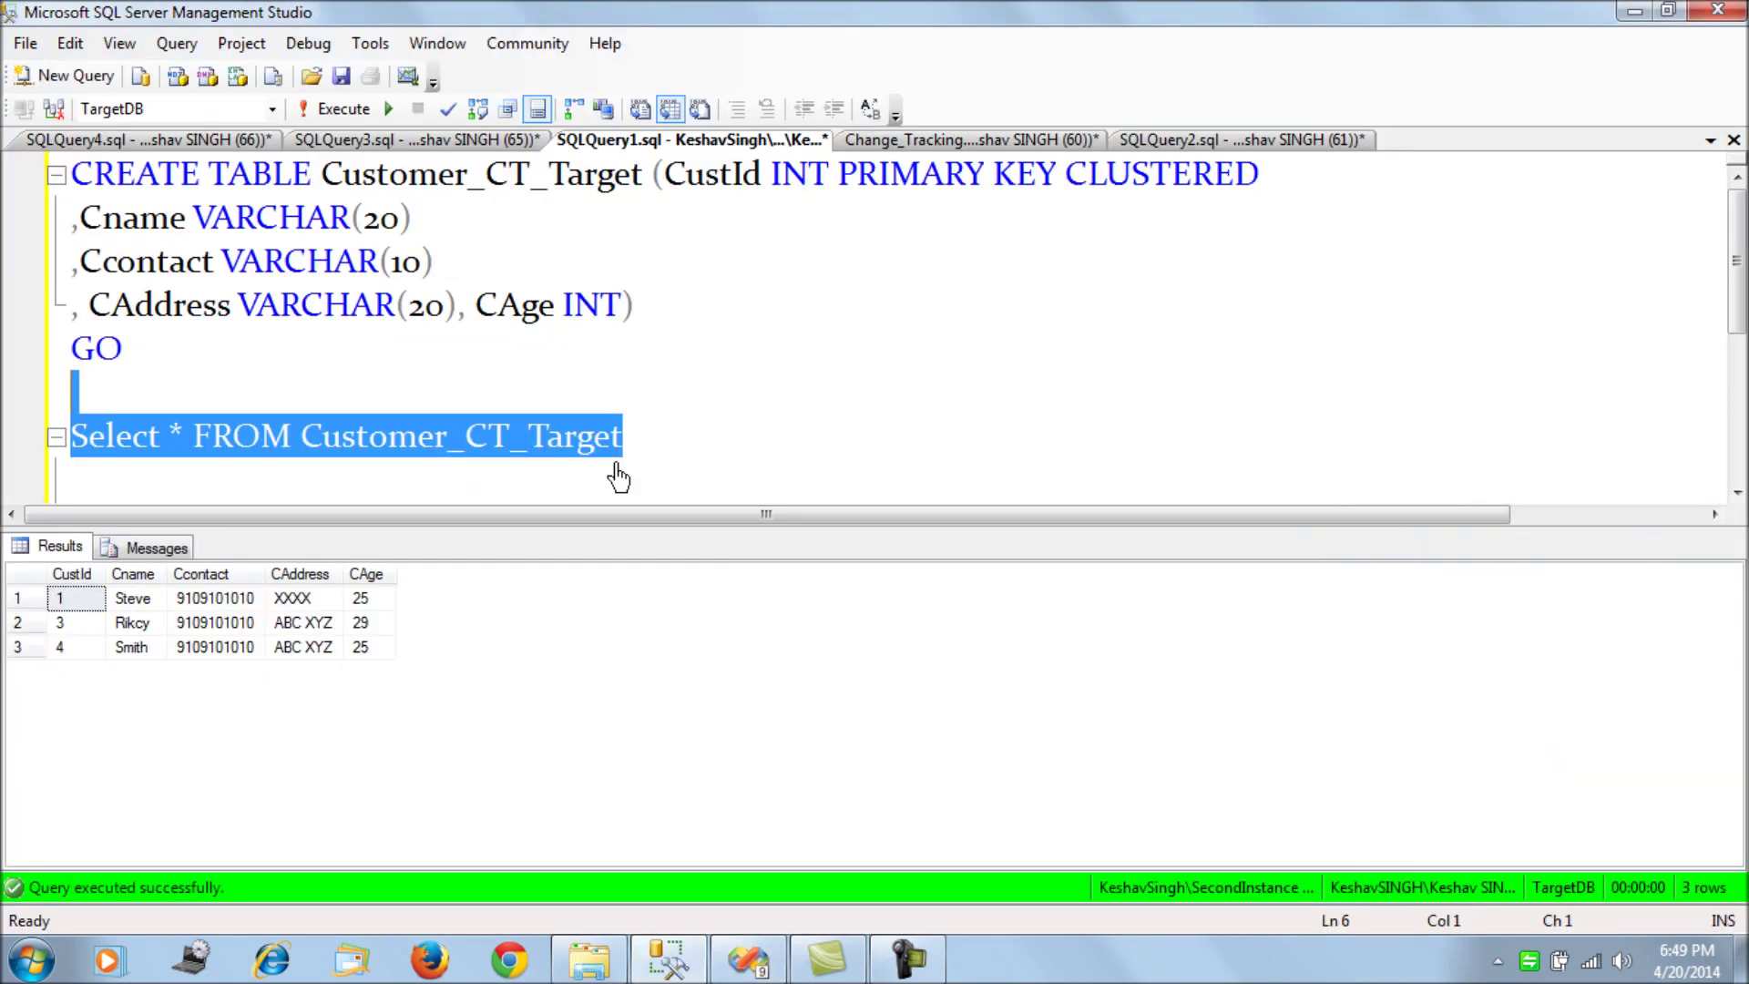
scroll(719, 382, down, 1)
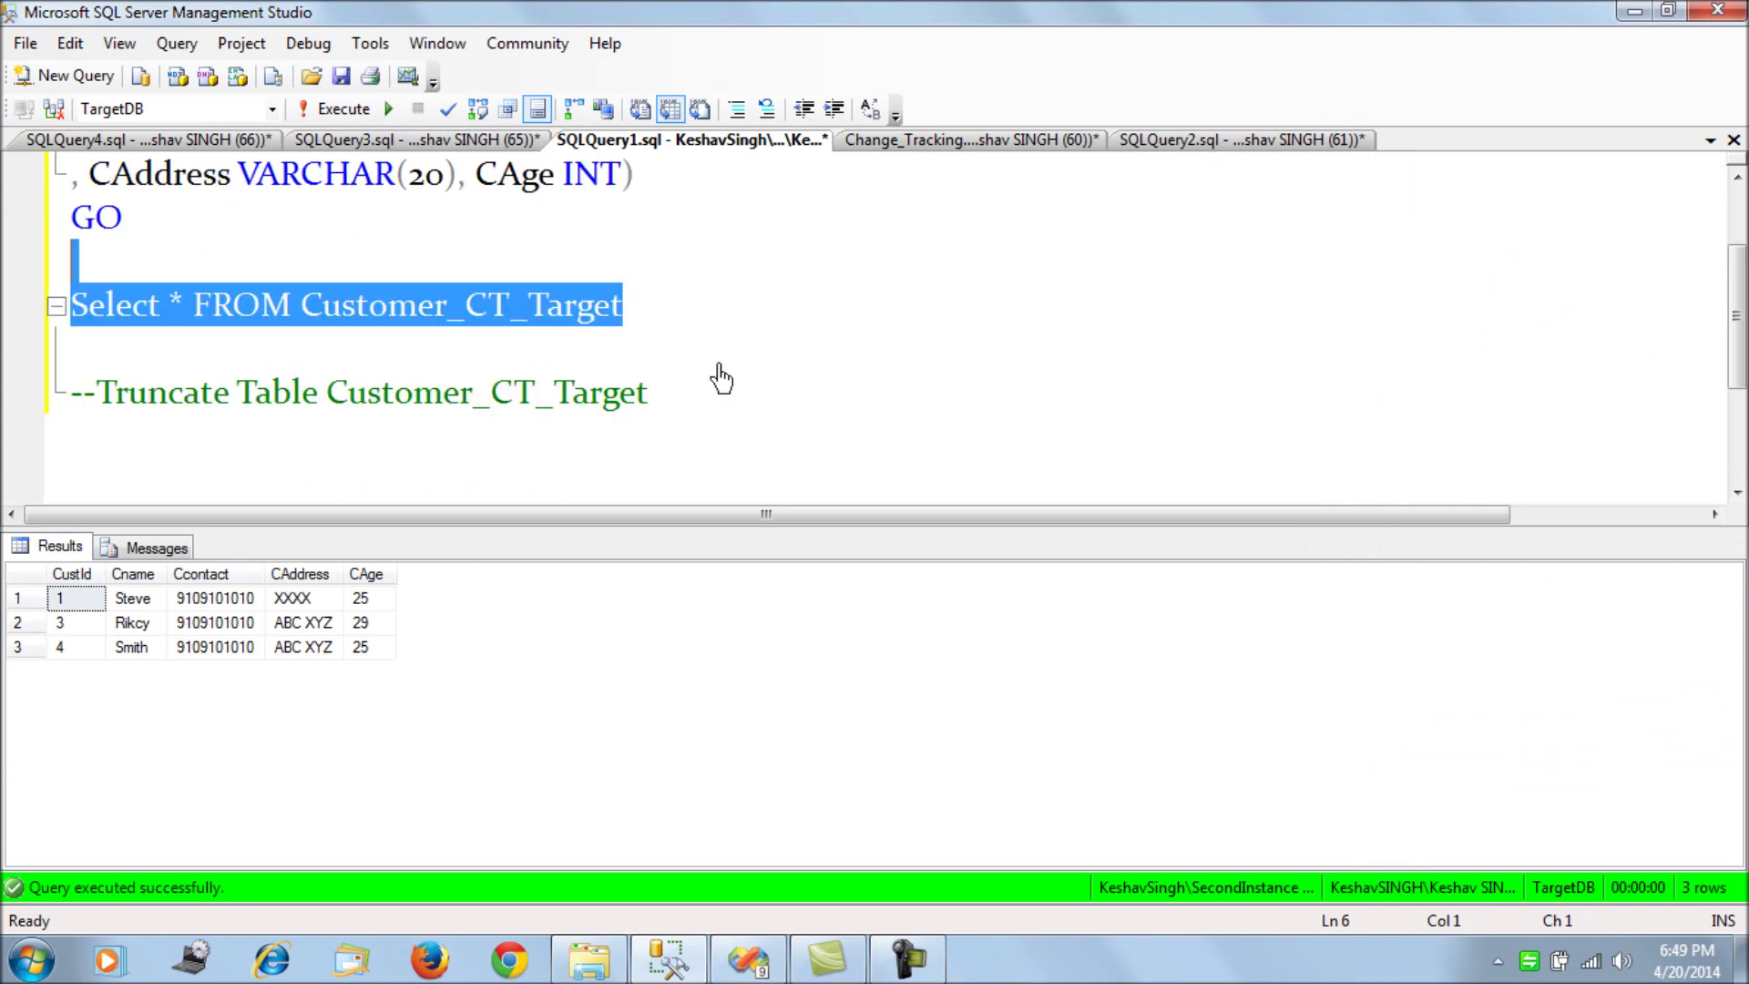
scroll(721, 378, up, 1)
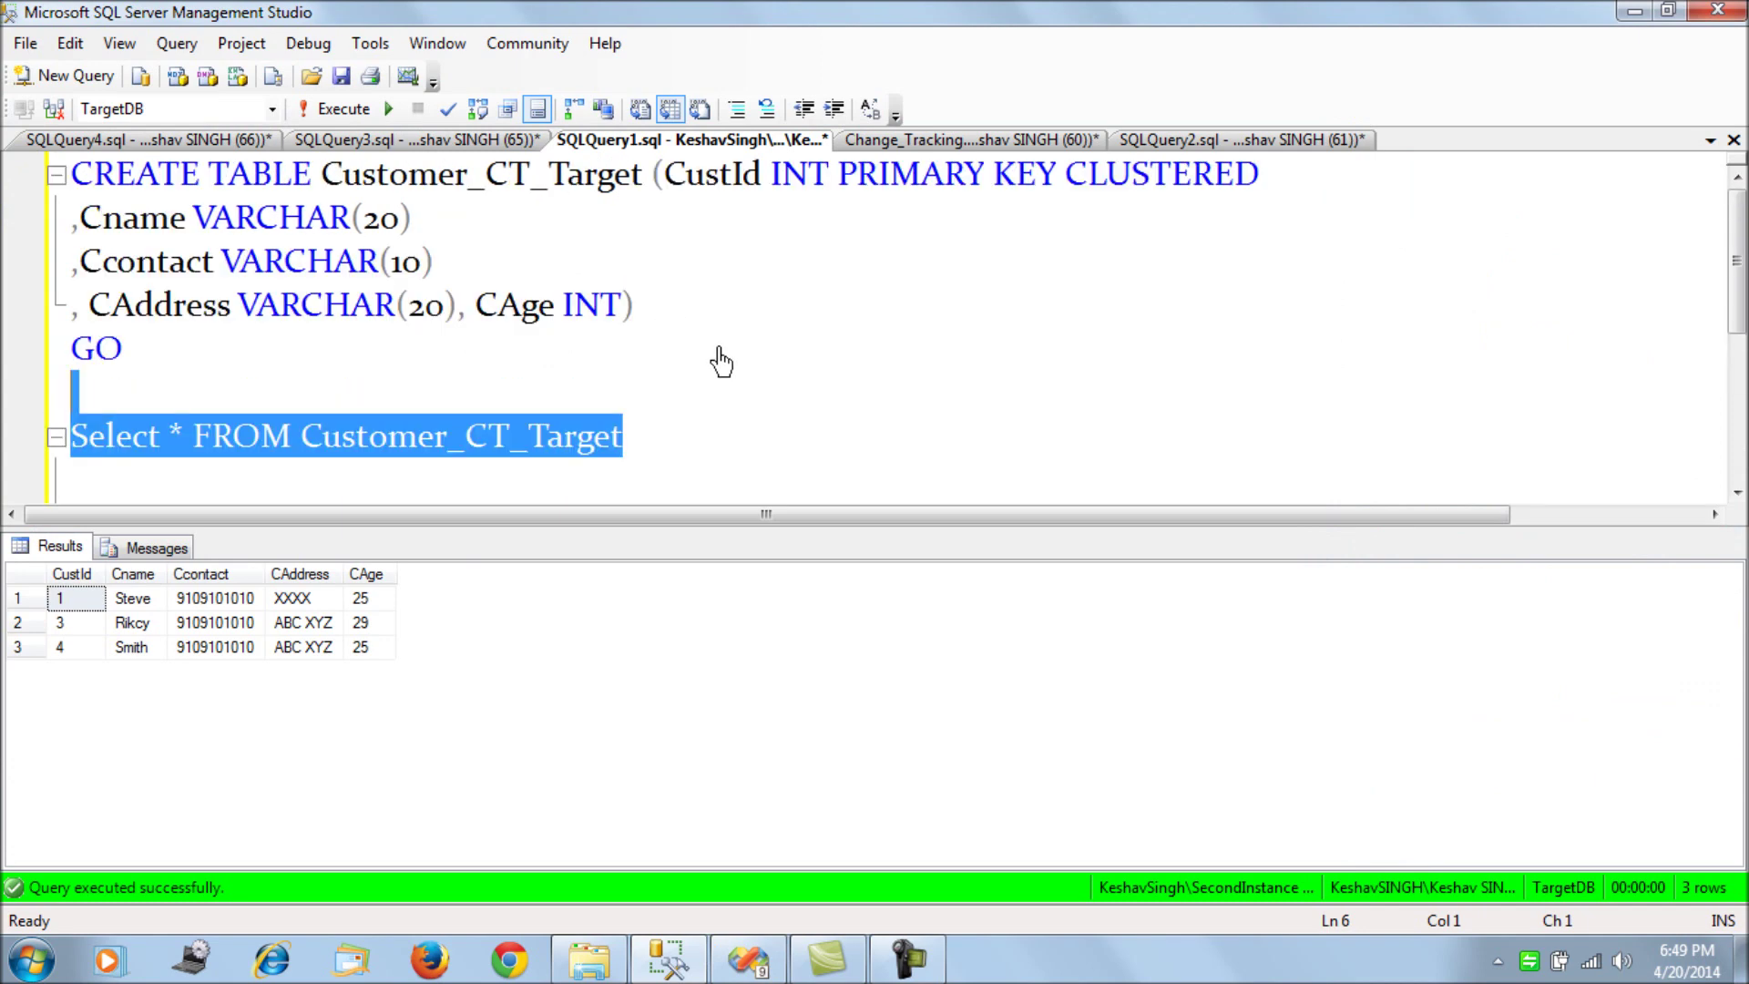
click(888, 142)
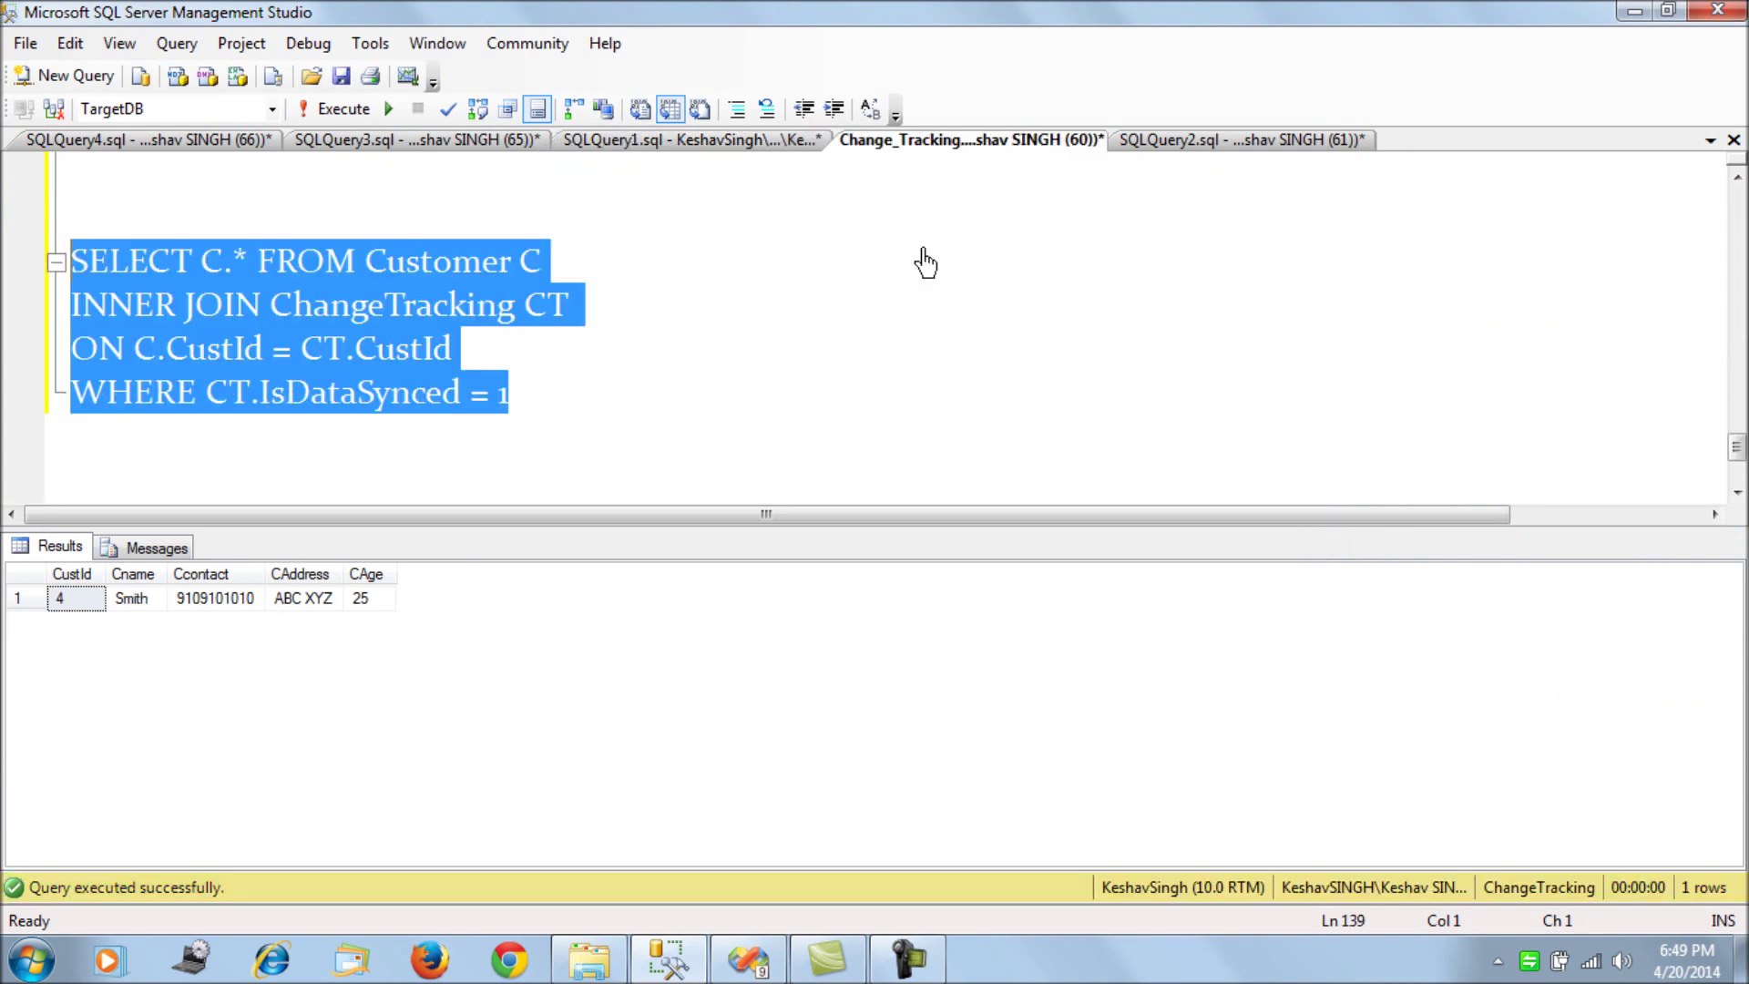
click(777, 362)
key(ctrl+r)
scroll(779, 373, up, 10)
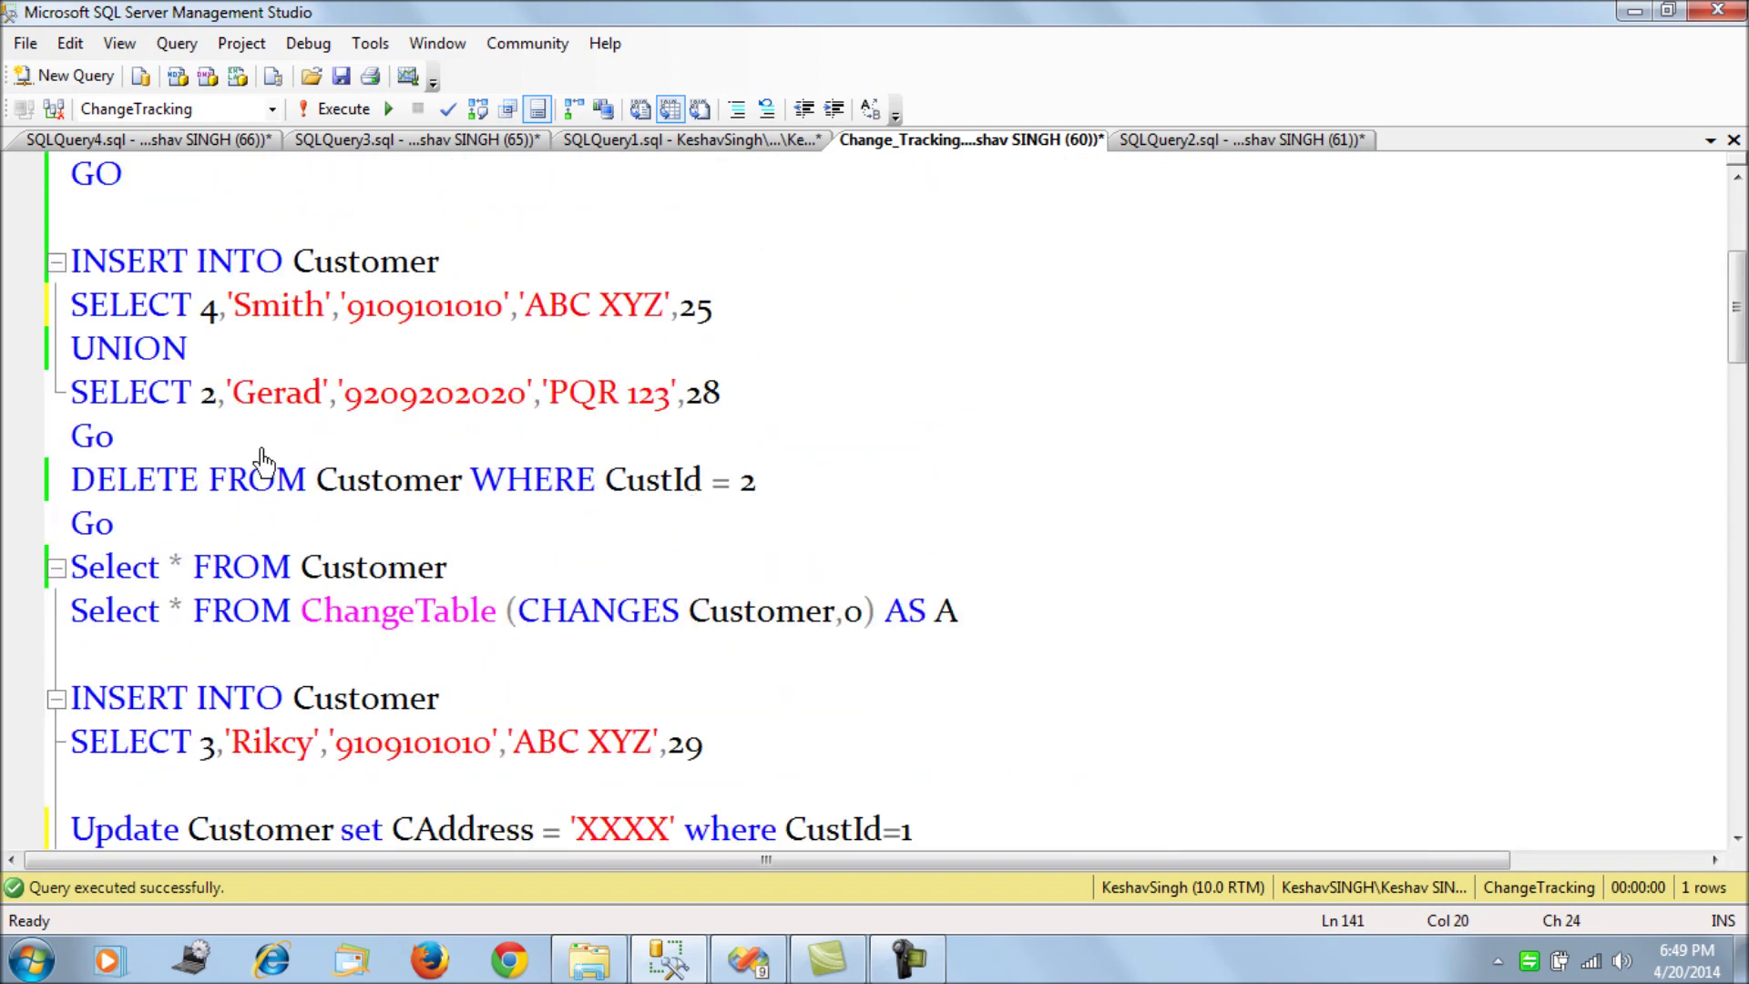
drag(466, 576, 59, 574)
key(F5)
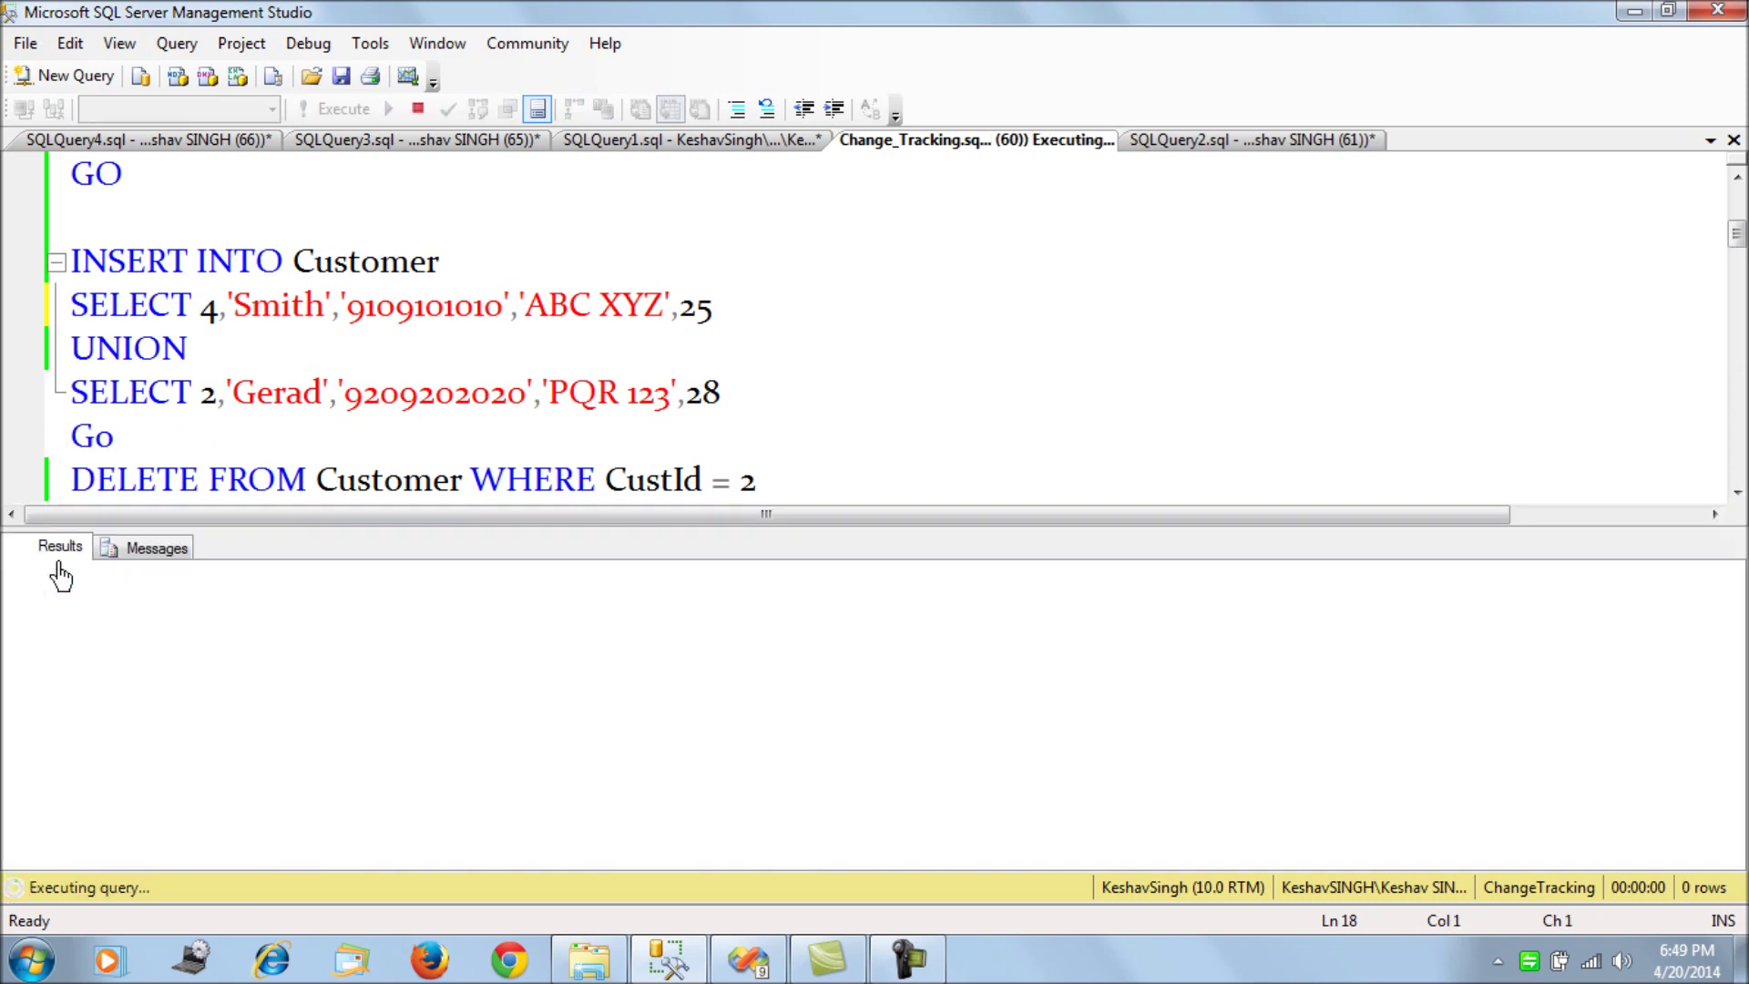
- Change the DELETE FROM Customer statement to CustId = 1, execute only that line, and hide the results pane
key(BackSpace)
text(1)
key(shift+Home)
key(F5)
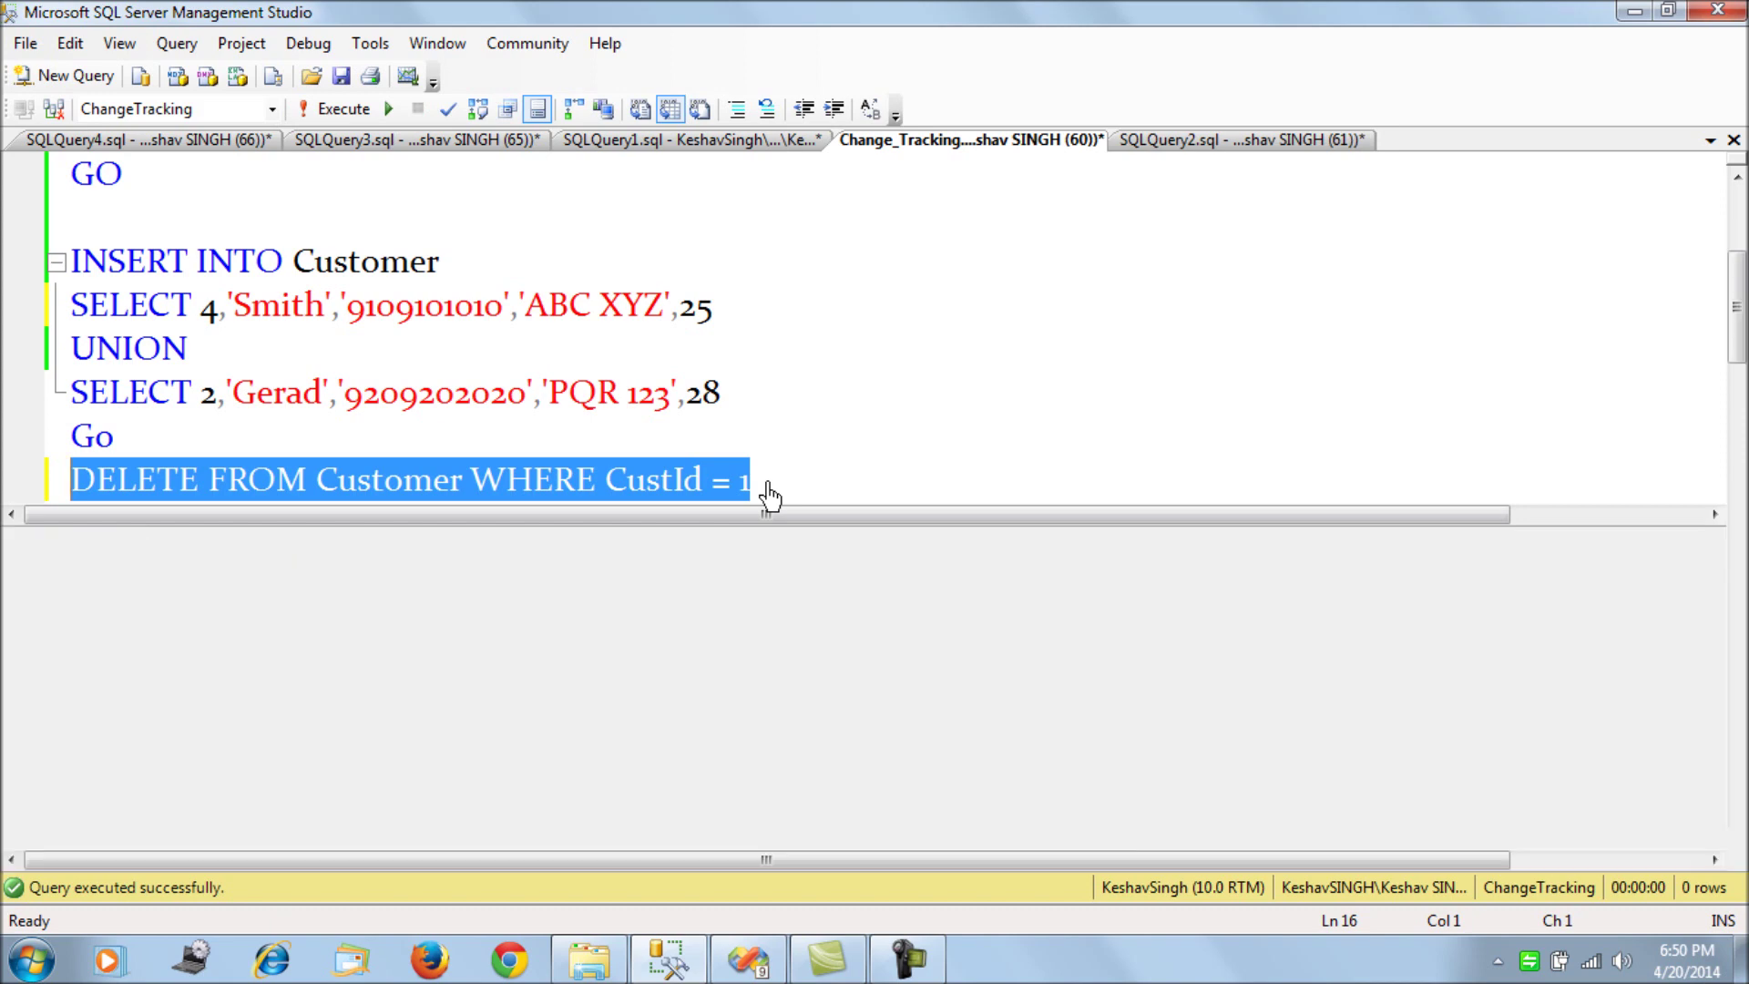
key(ctrl+r)
- Switch to Visual Studio, execute only the SET ChangeProcessing Batch task, and stop debugging
click(747, 959)
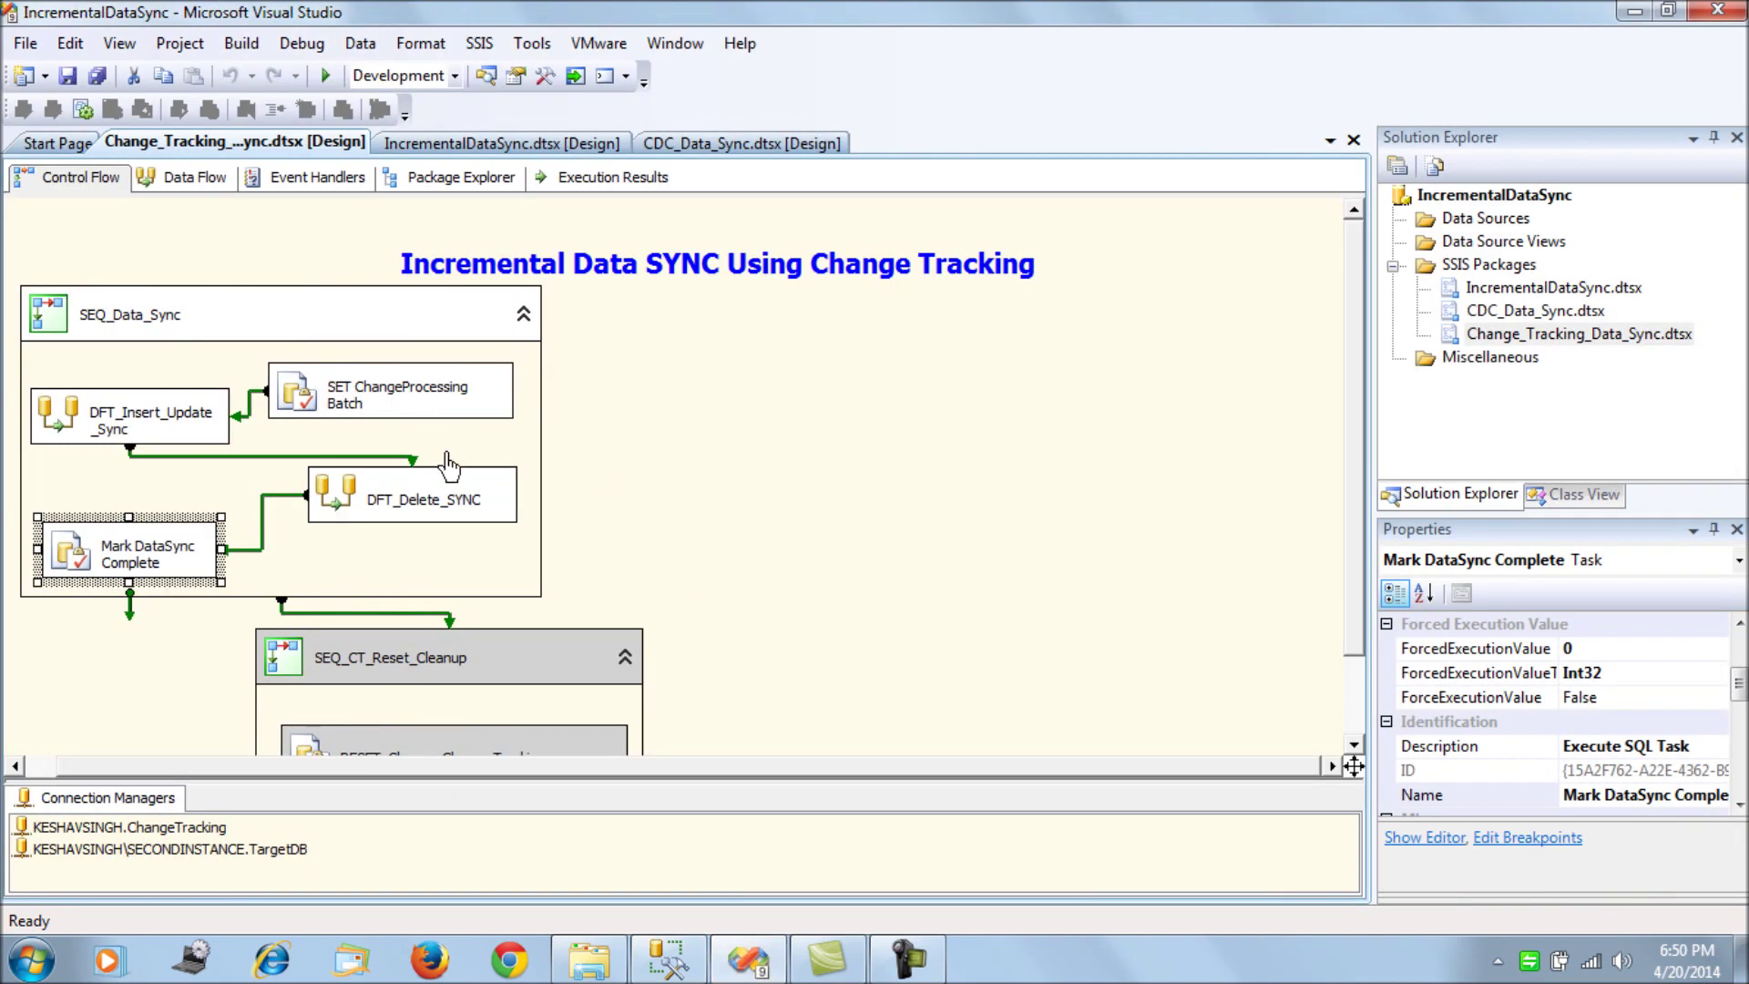
right_click(437, 408)
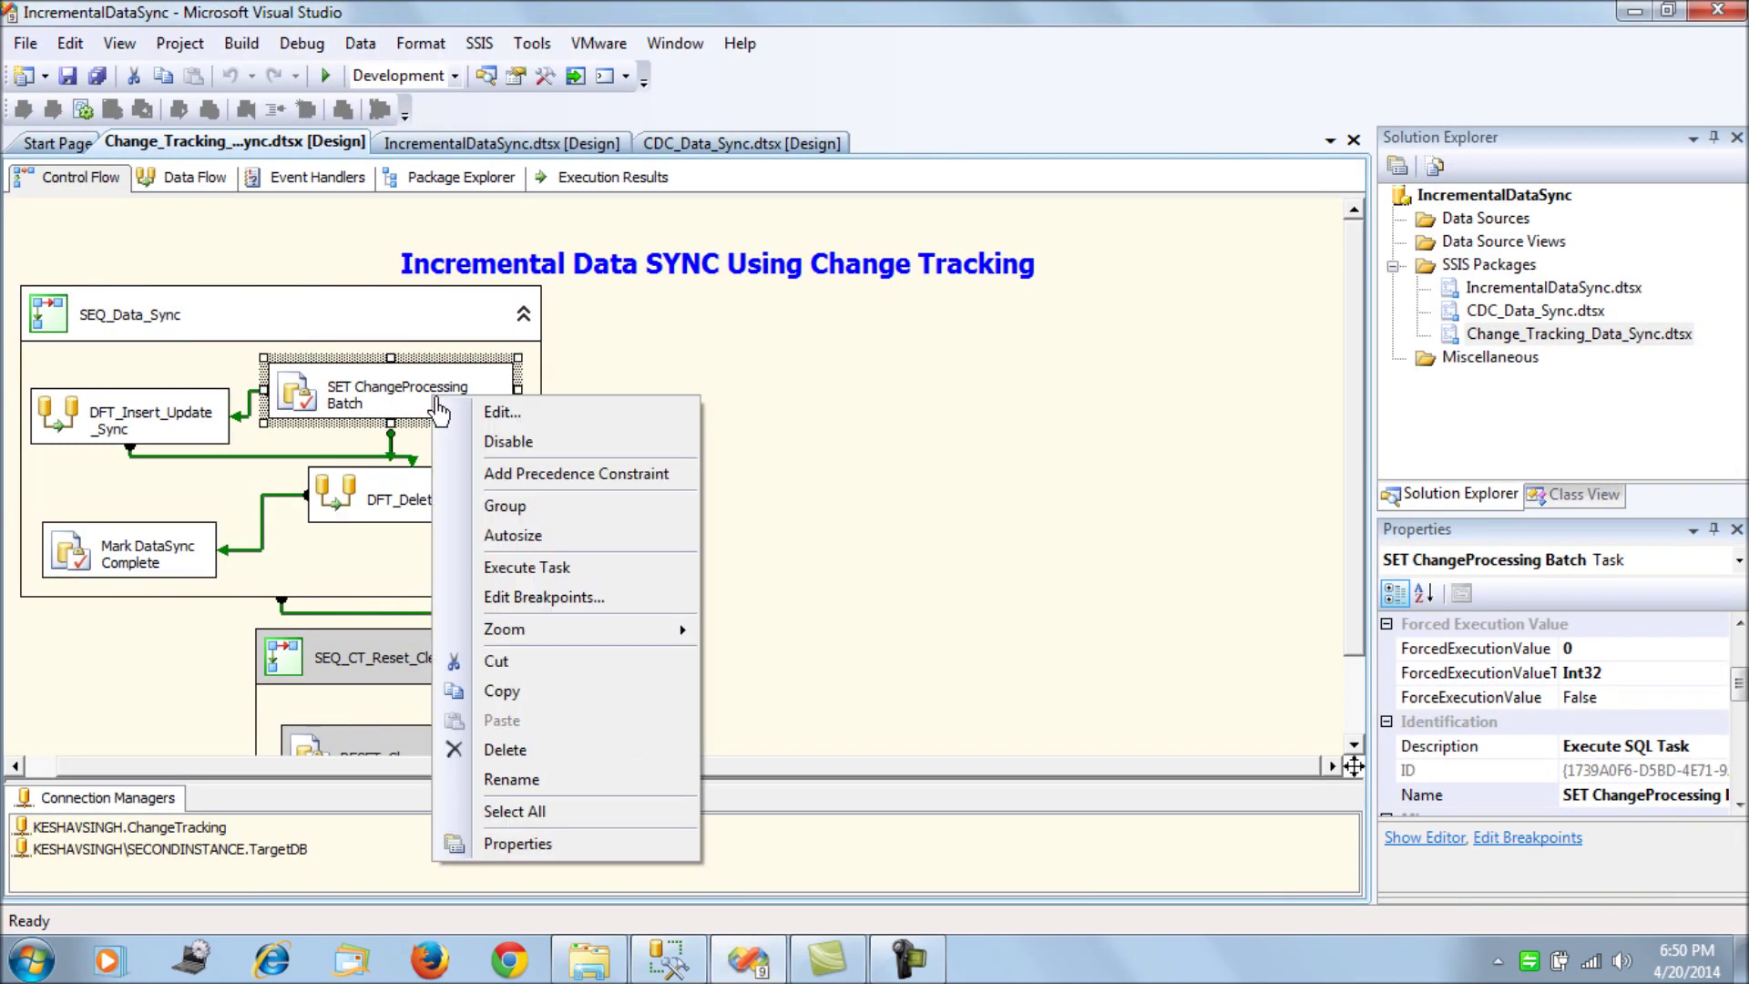
click(490, 568)
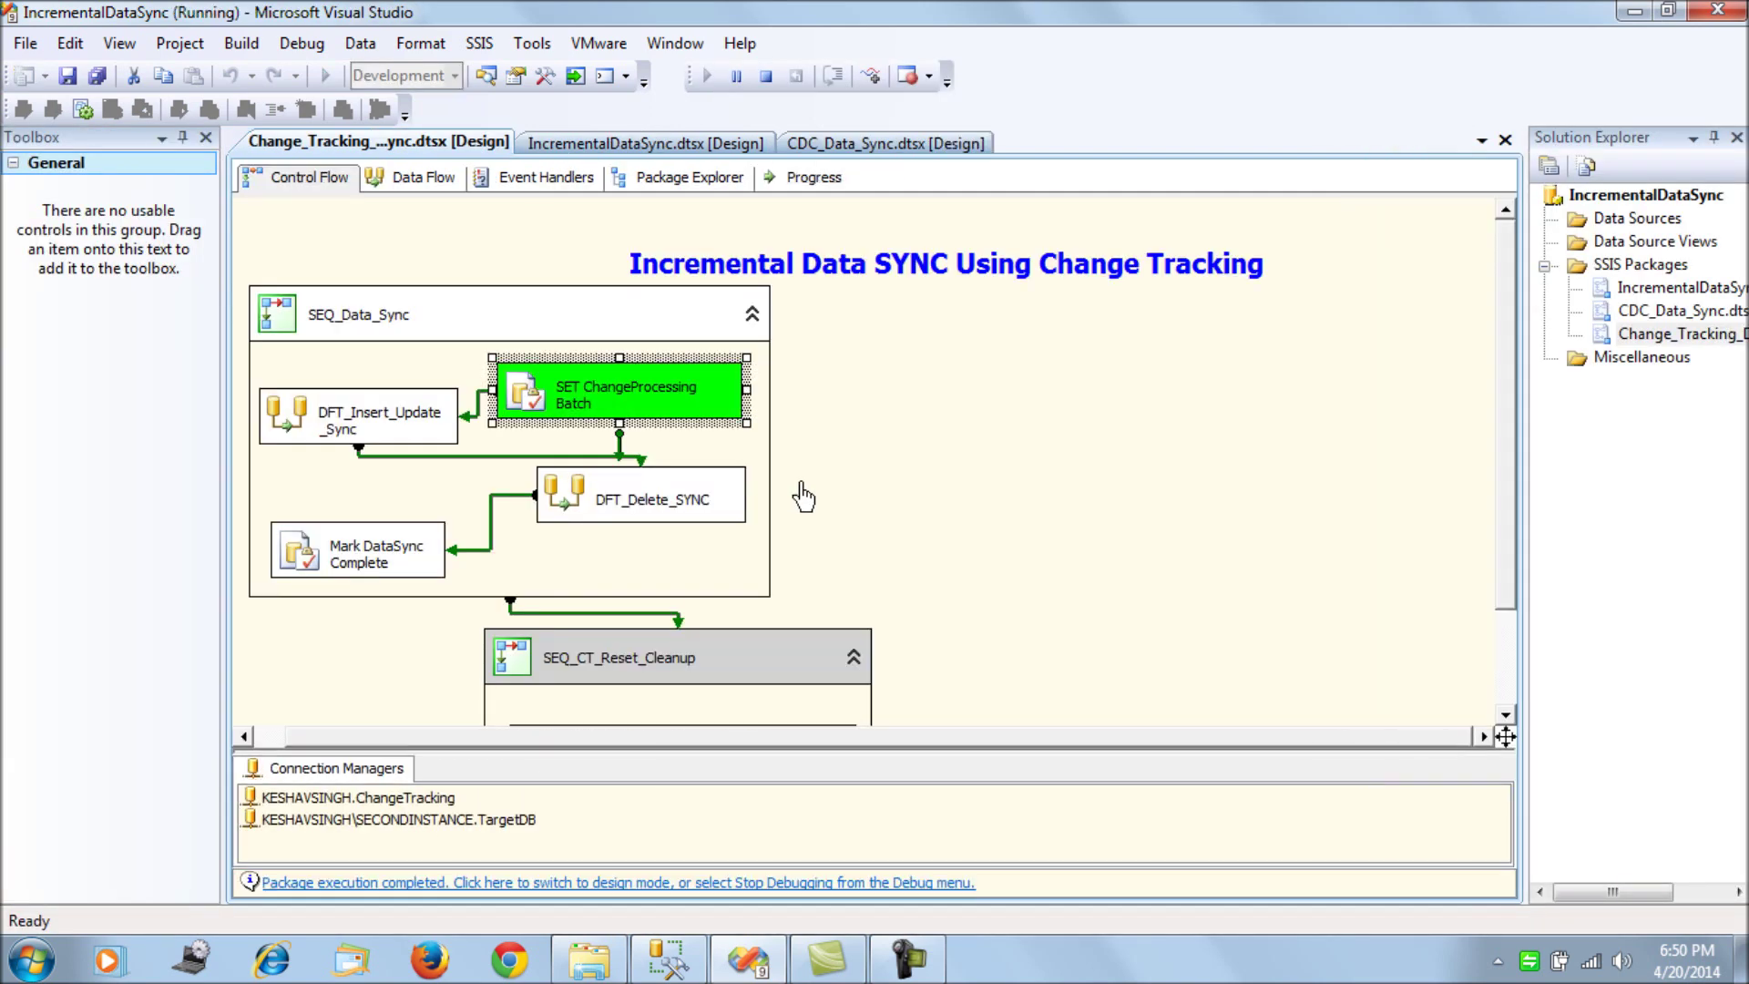
click(767, 76)
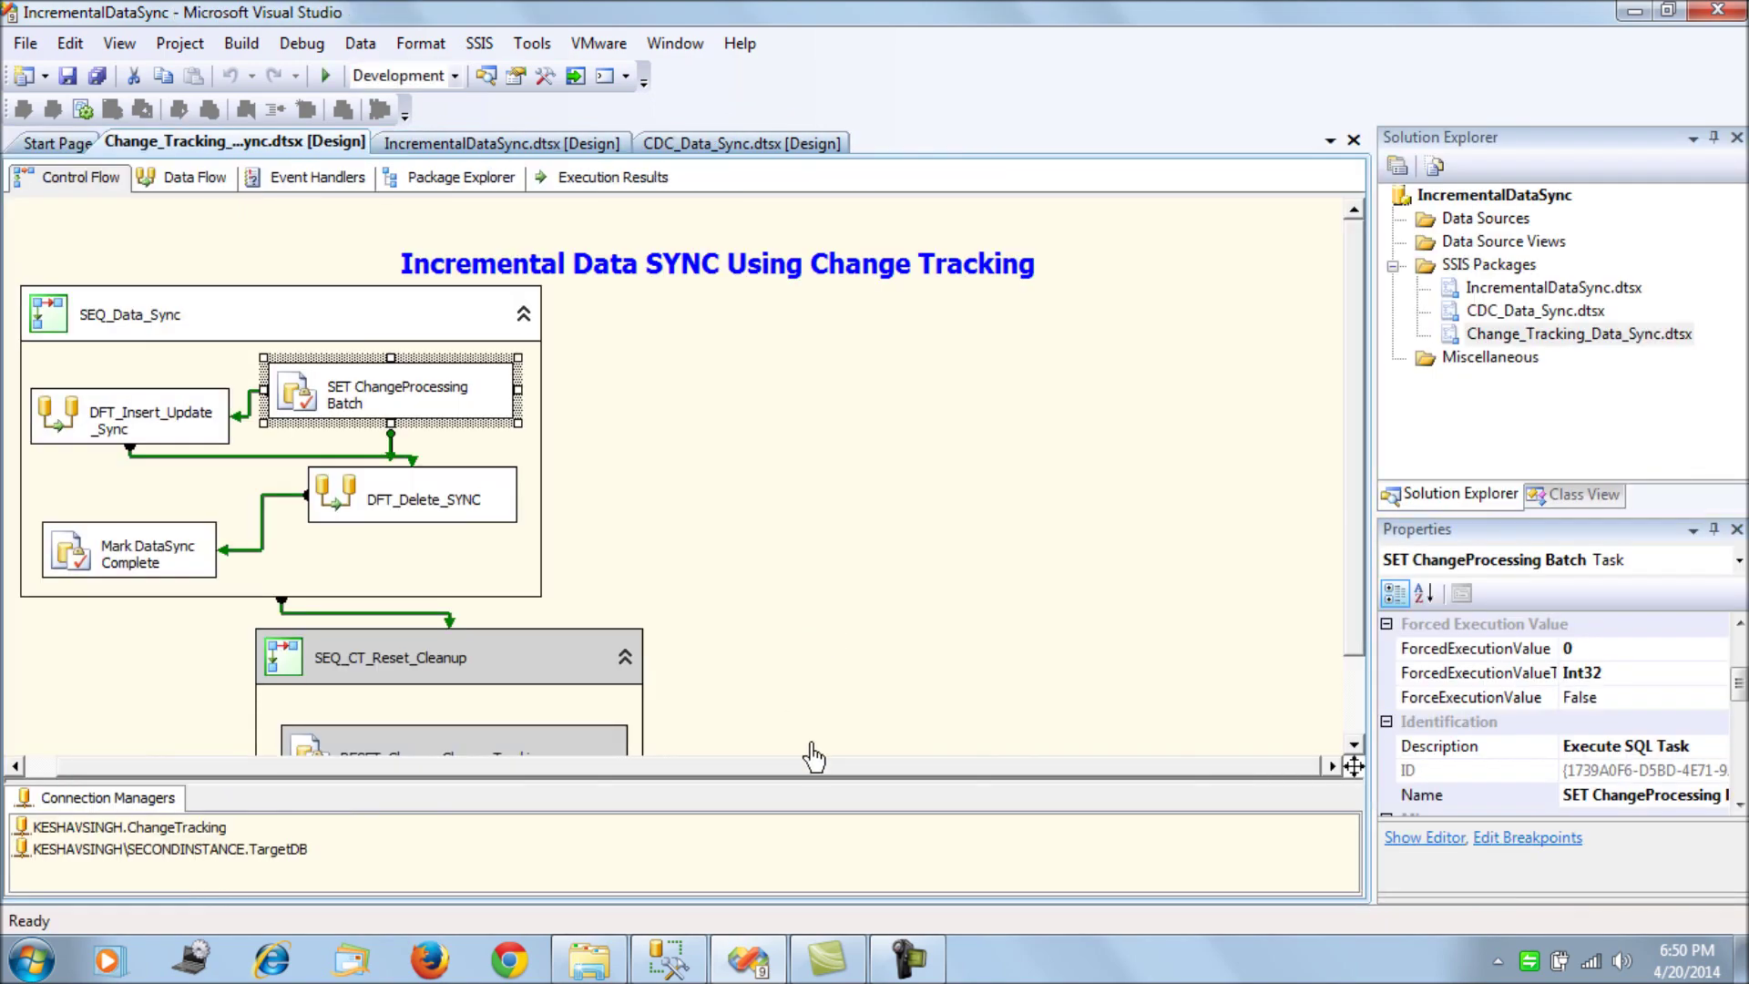
- Switch to SQL Server Management Studio, query the ChangeTracking table, and compare customer 1's IsDataSynced flag with the Customer_CT_Target rows
click(747, 958)
scroll(803, 460, down, 2)
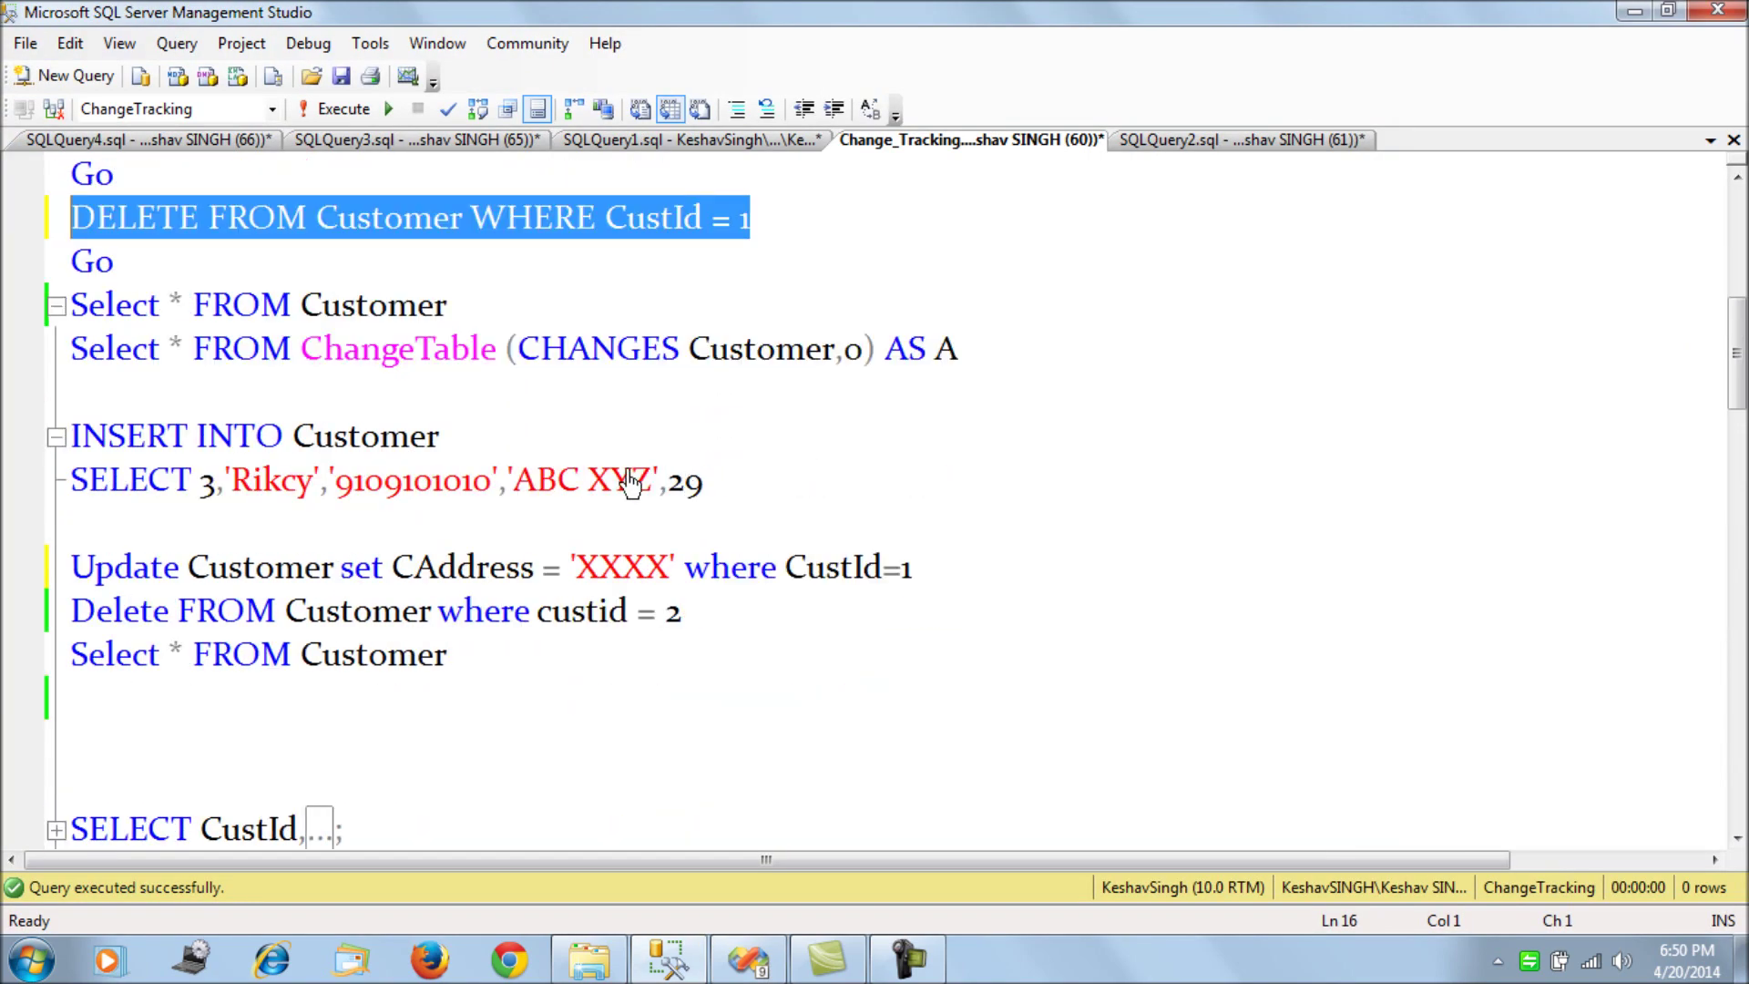
scroll(635, 510, down, 6)
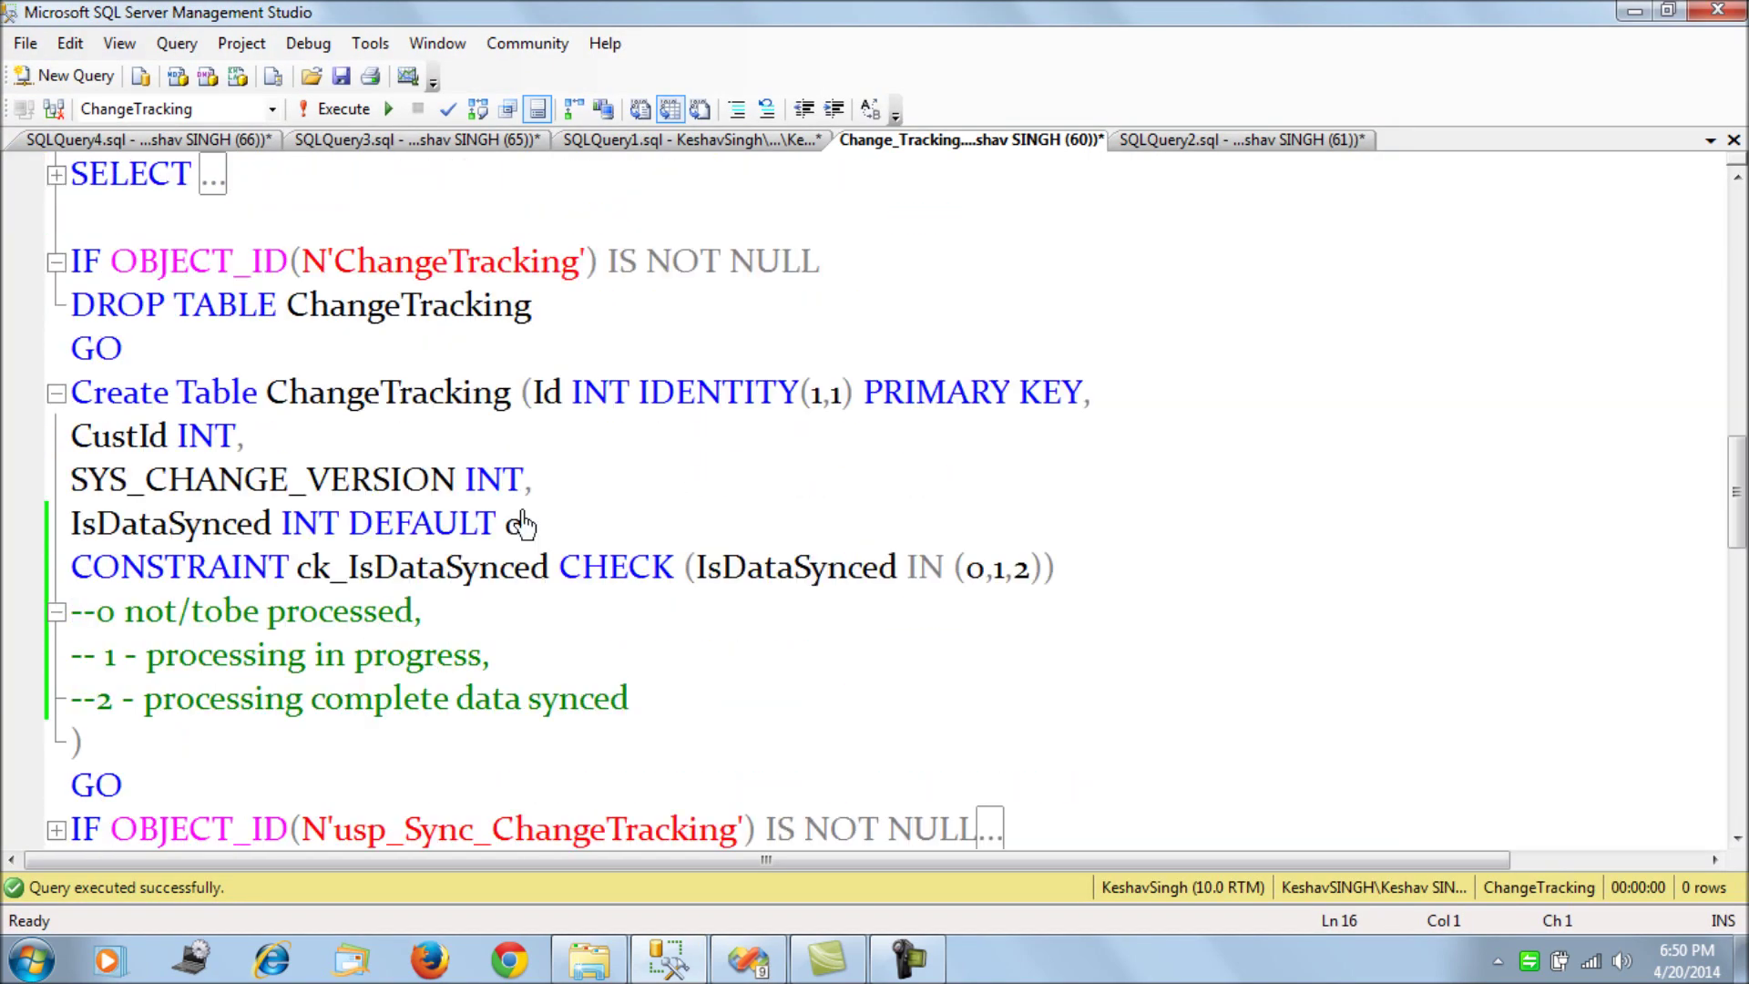
scroll(545, 337, down, 5)
drag(546, 707, 31, 702)
key(F5)
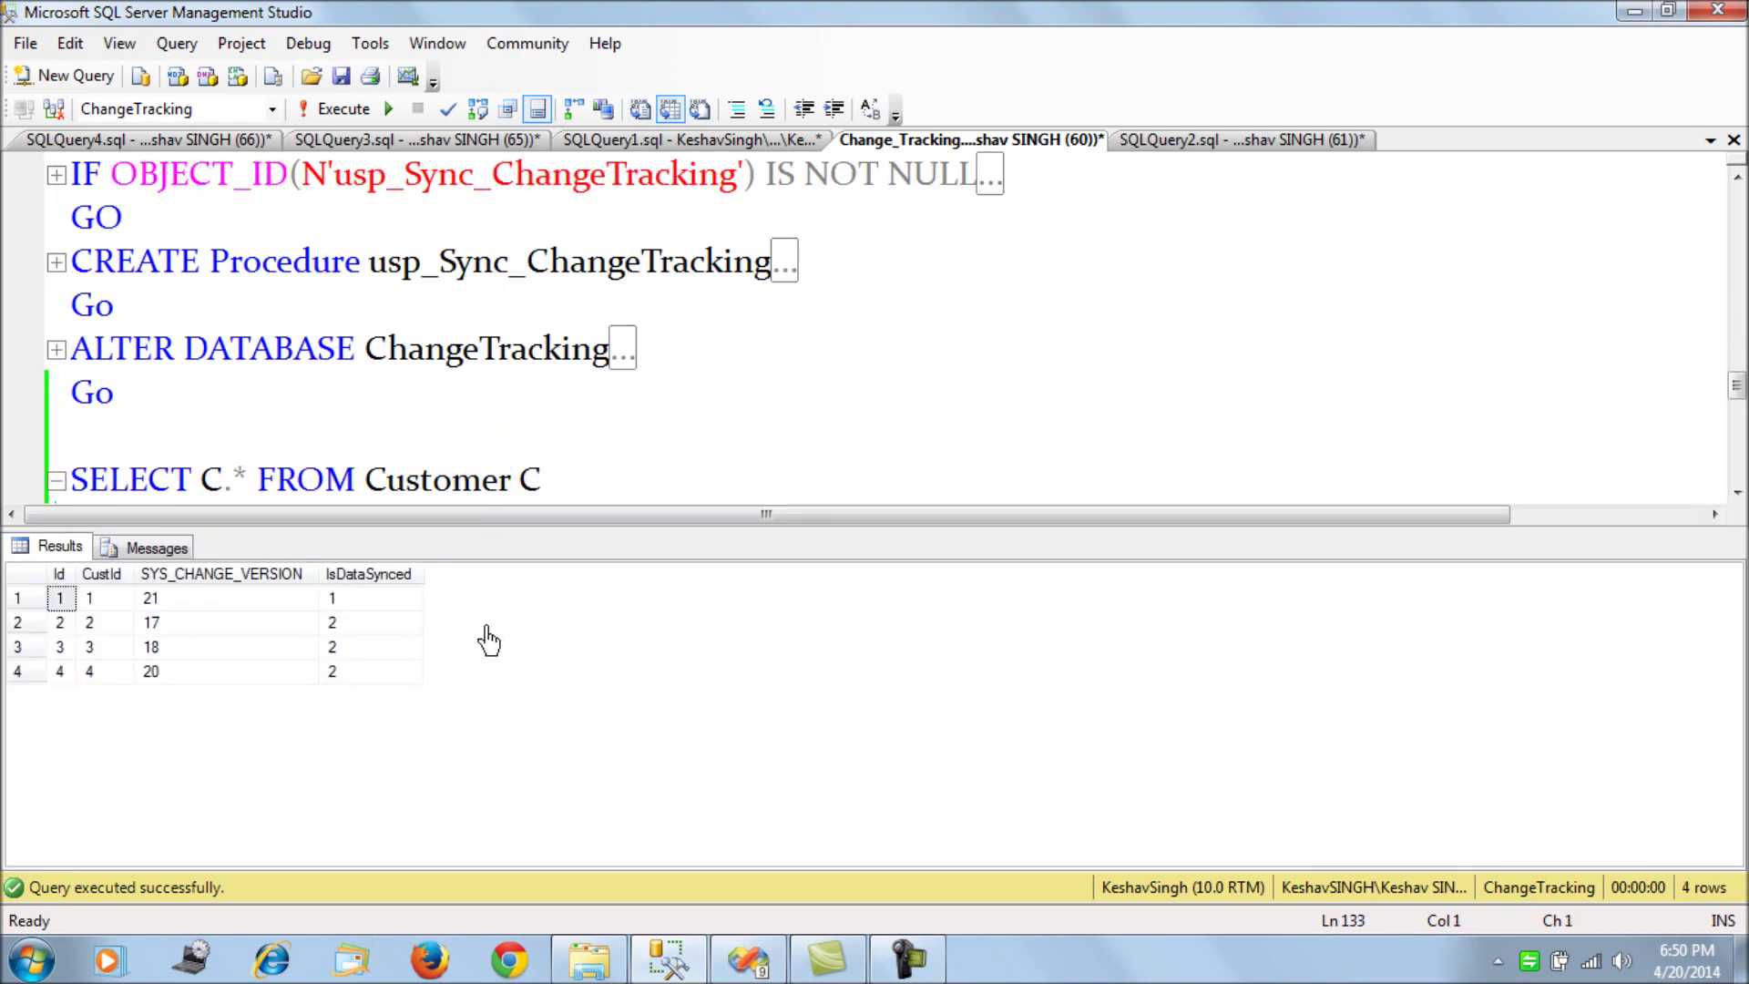
click(399, 603)
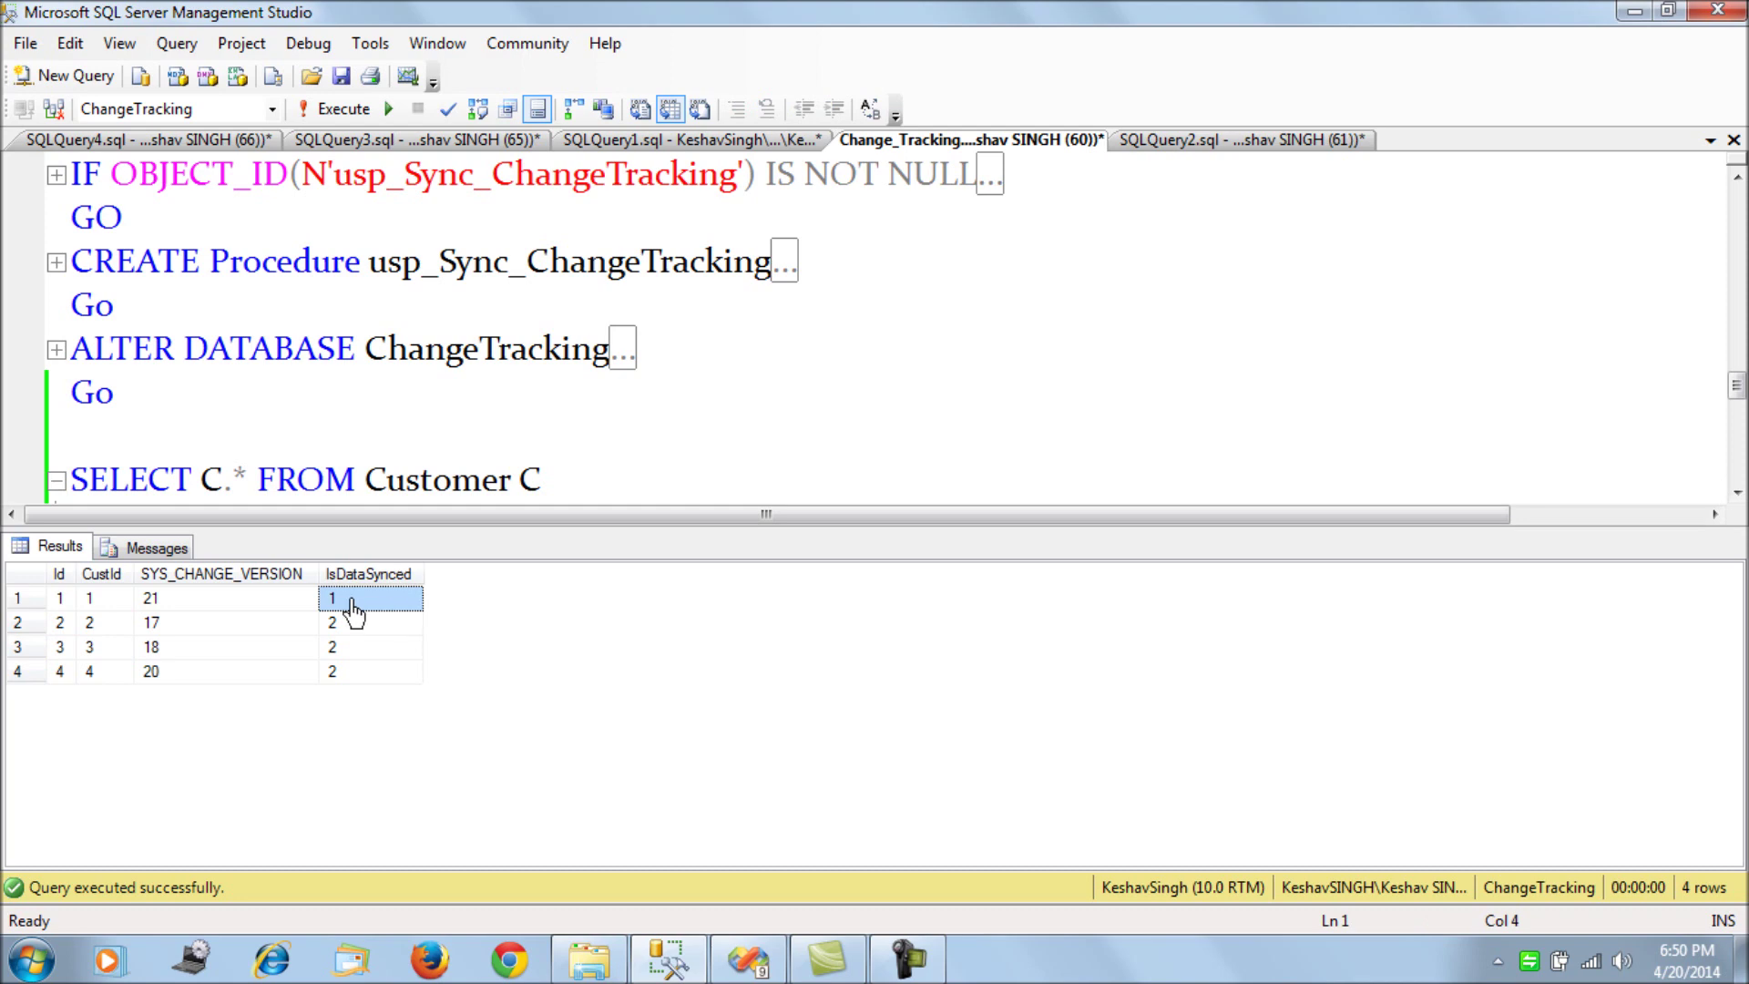
click(95, 606)
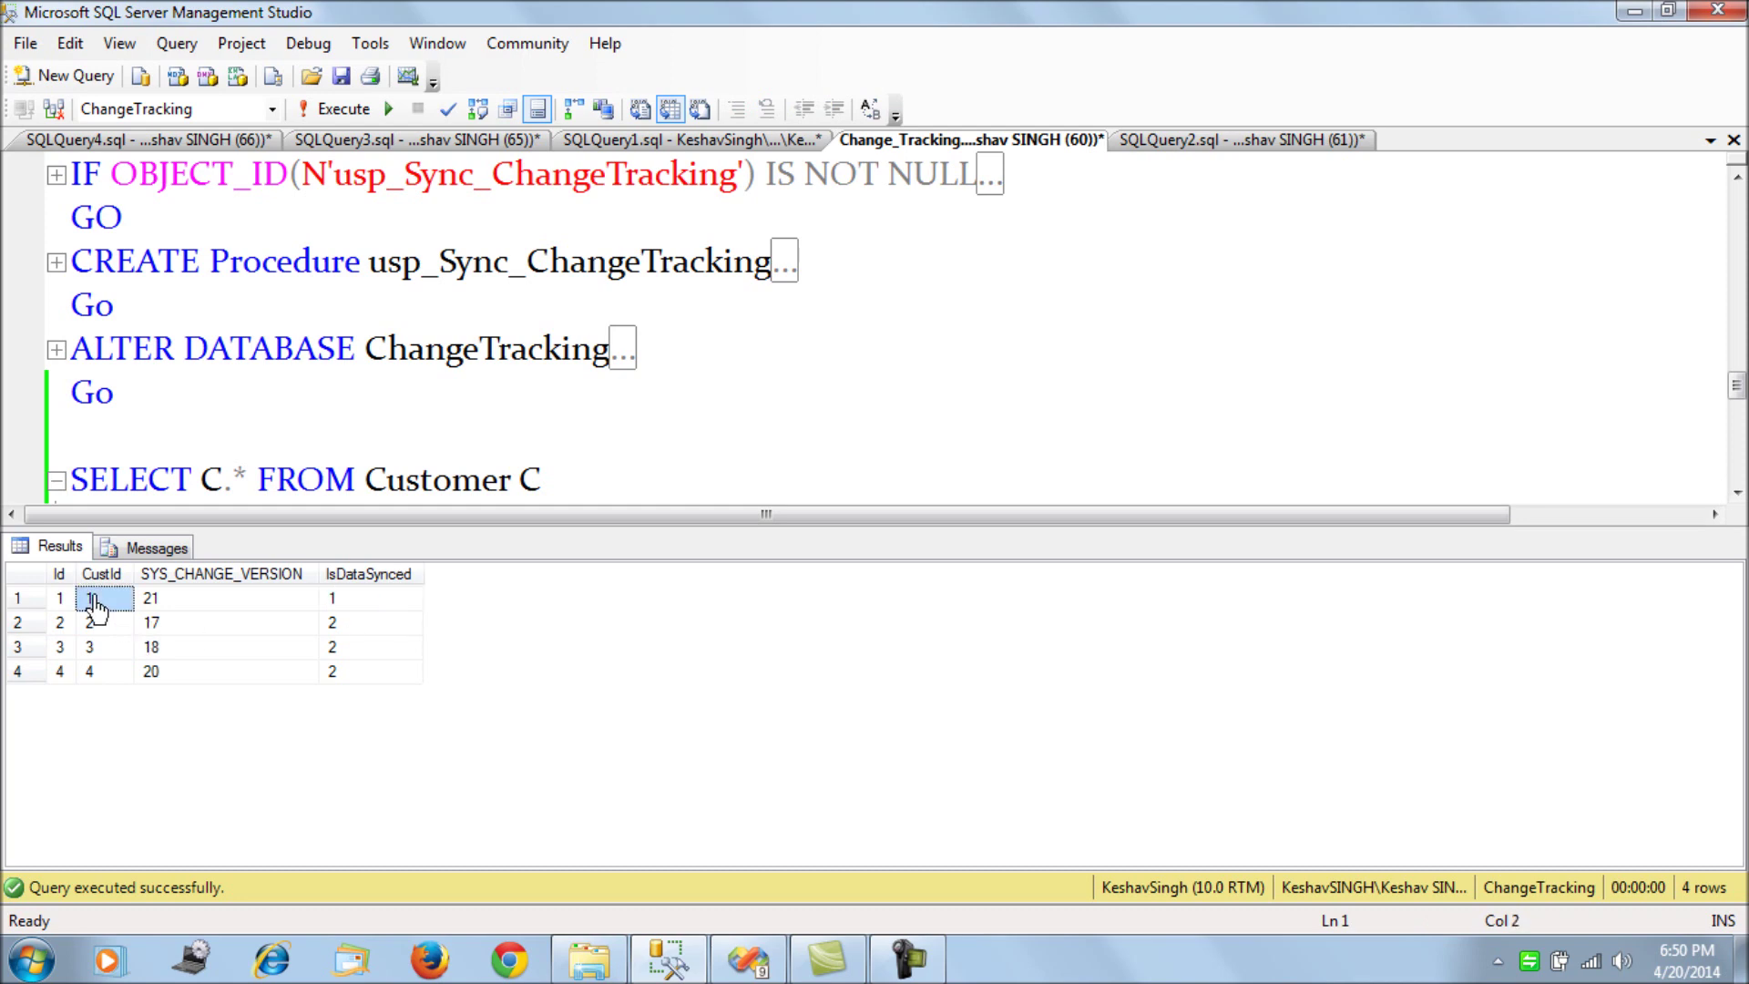
click(329, 146)
click(578, 144)
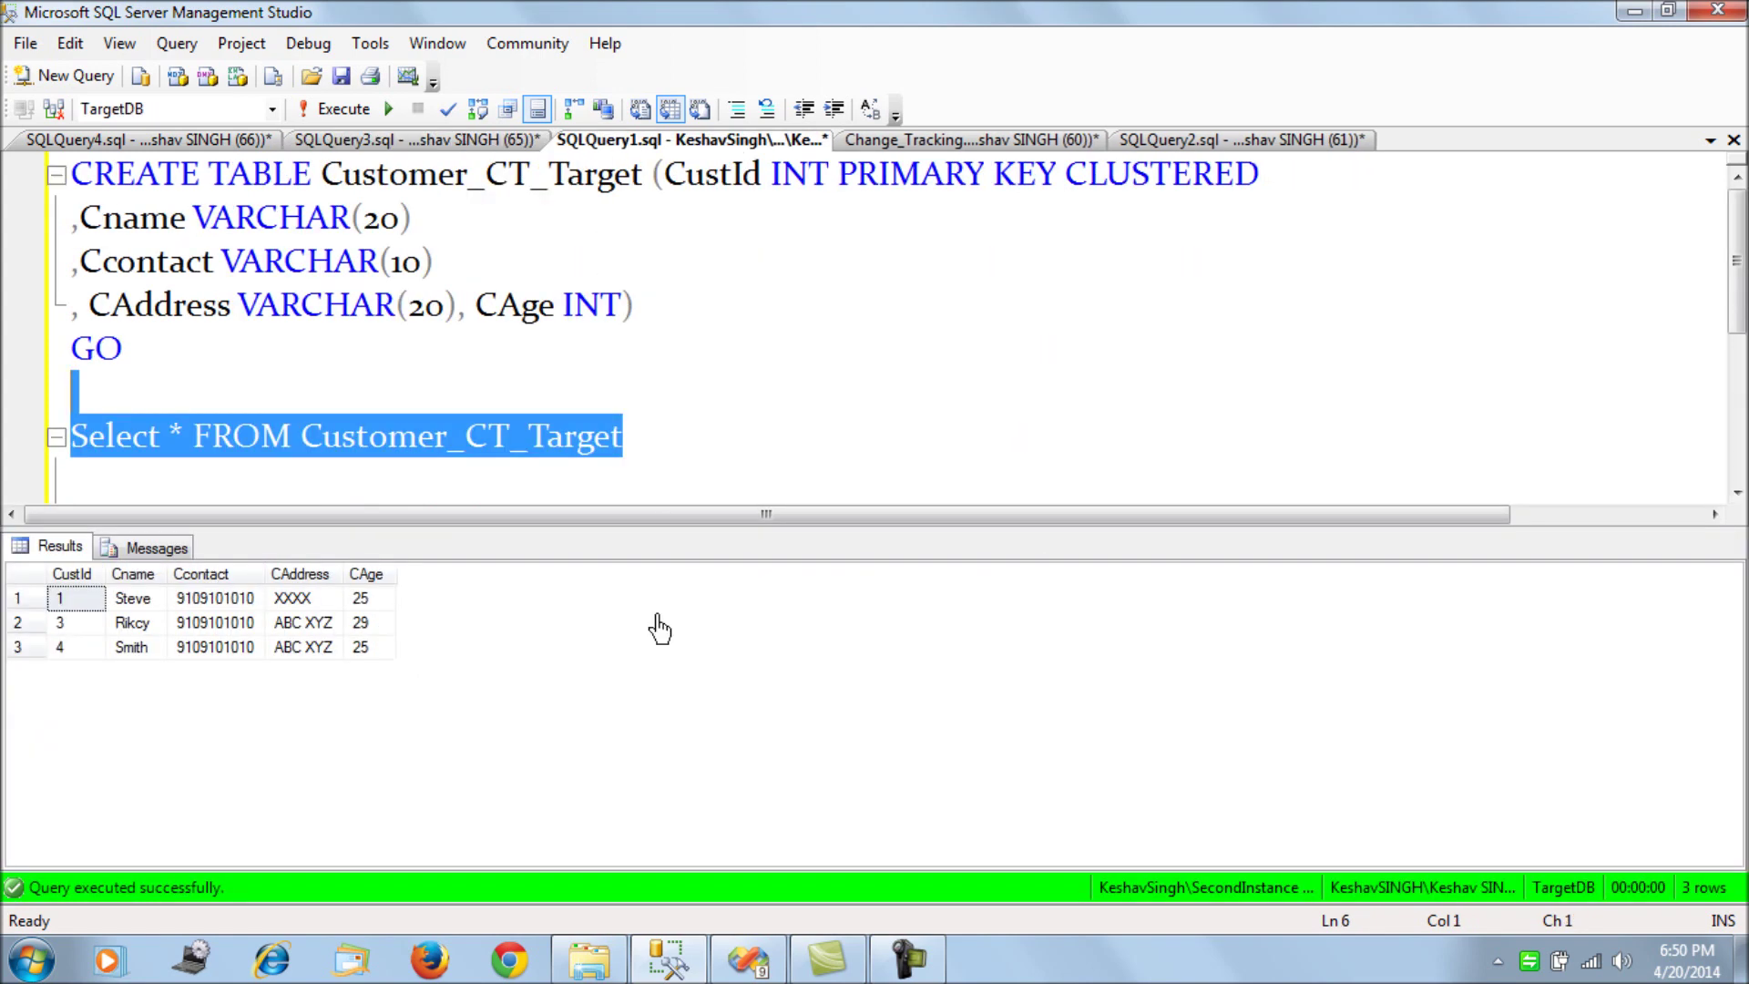
- Switch to Visual Studio, open the DFT_Delete_SYNC data flow, and copy the SQL command text from its CT source
click(733, 975)
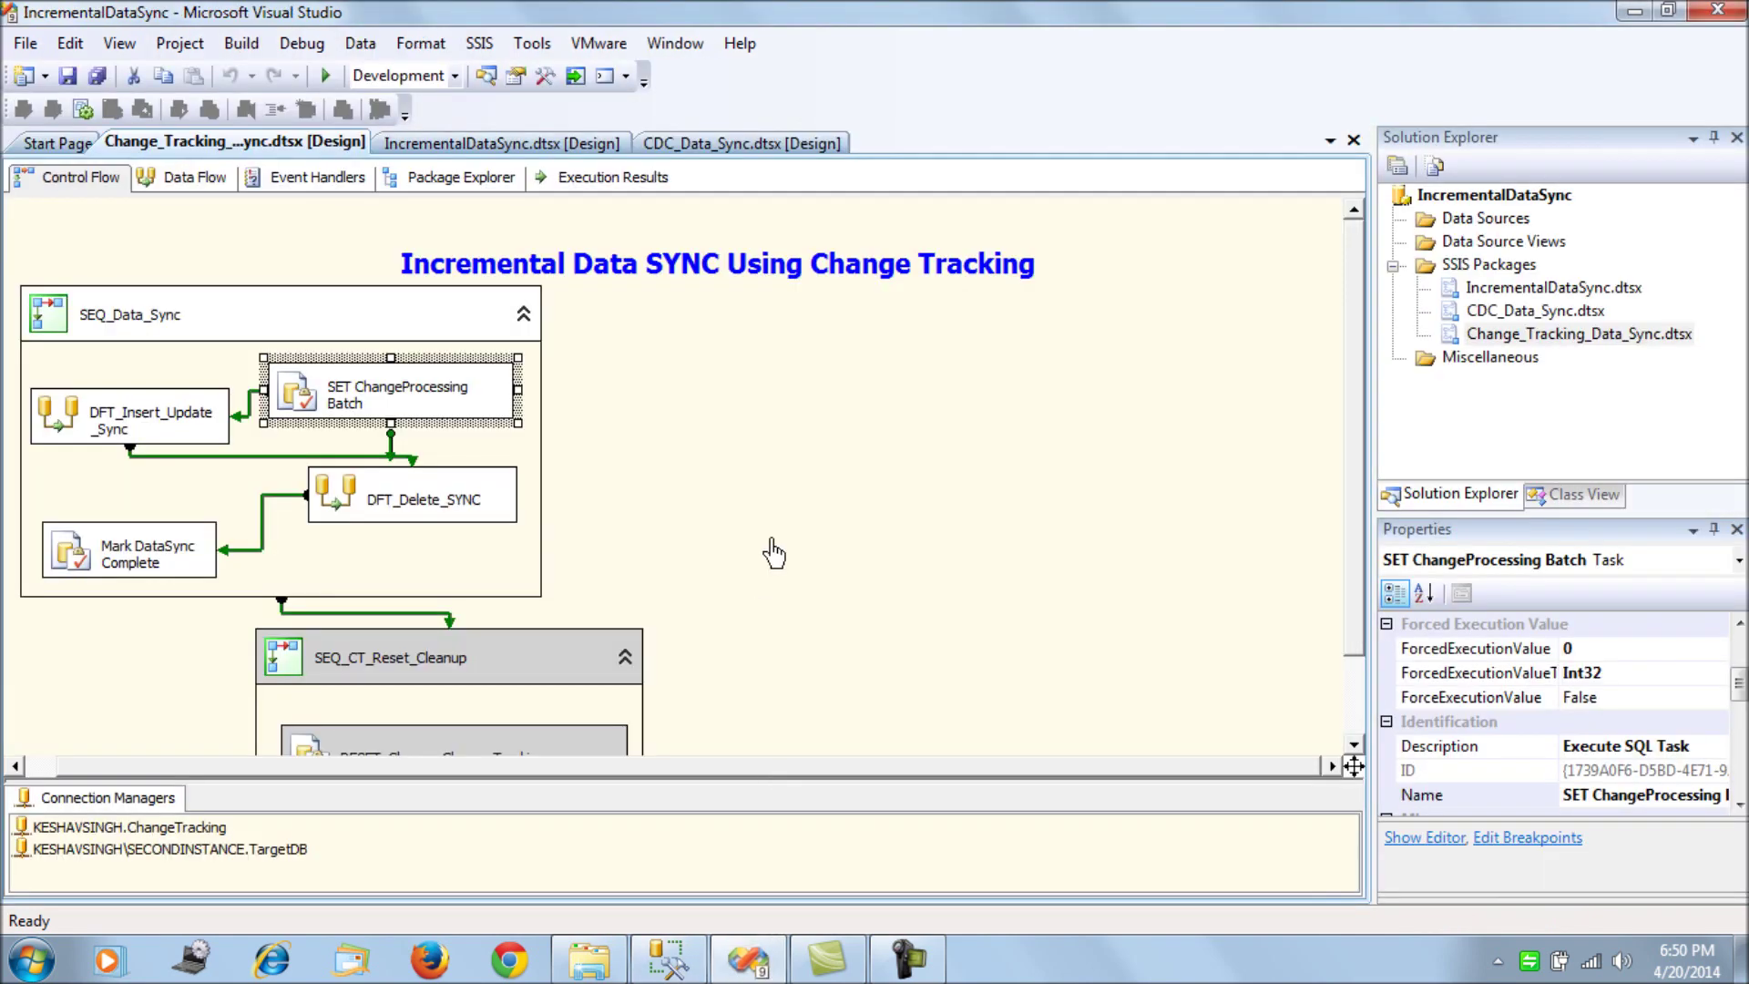
click(701, 547)
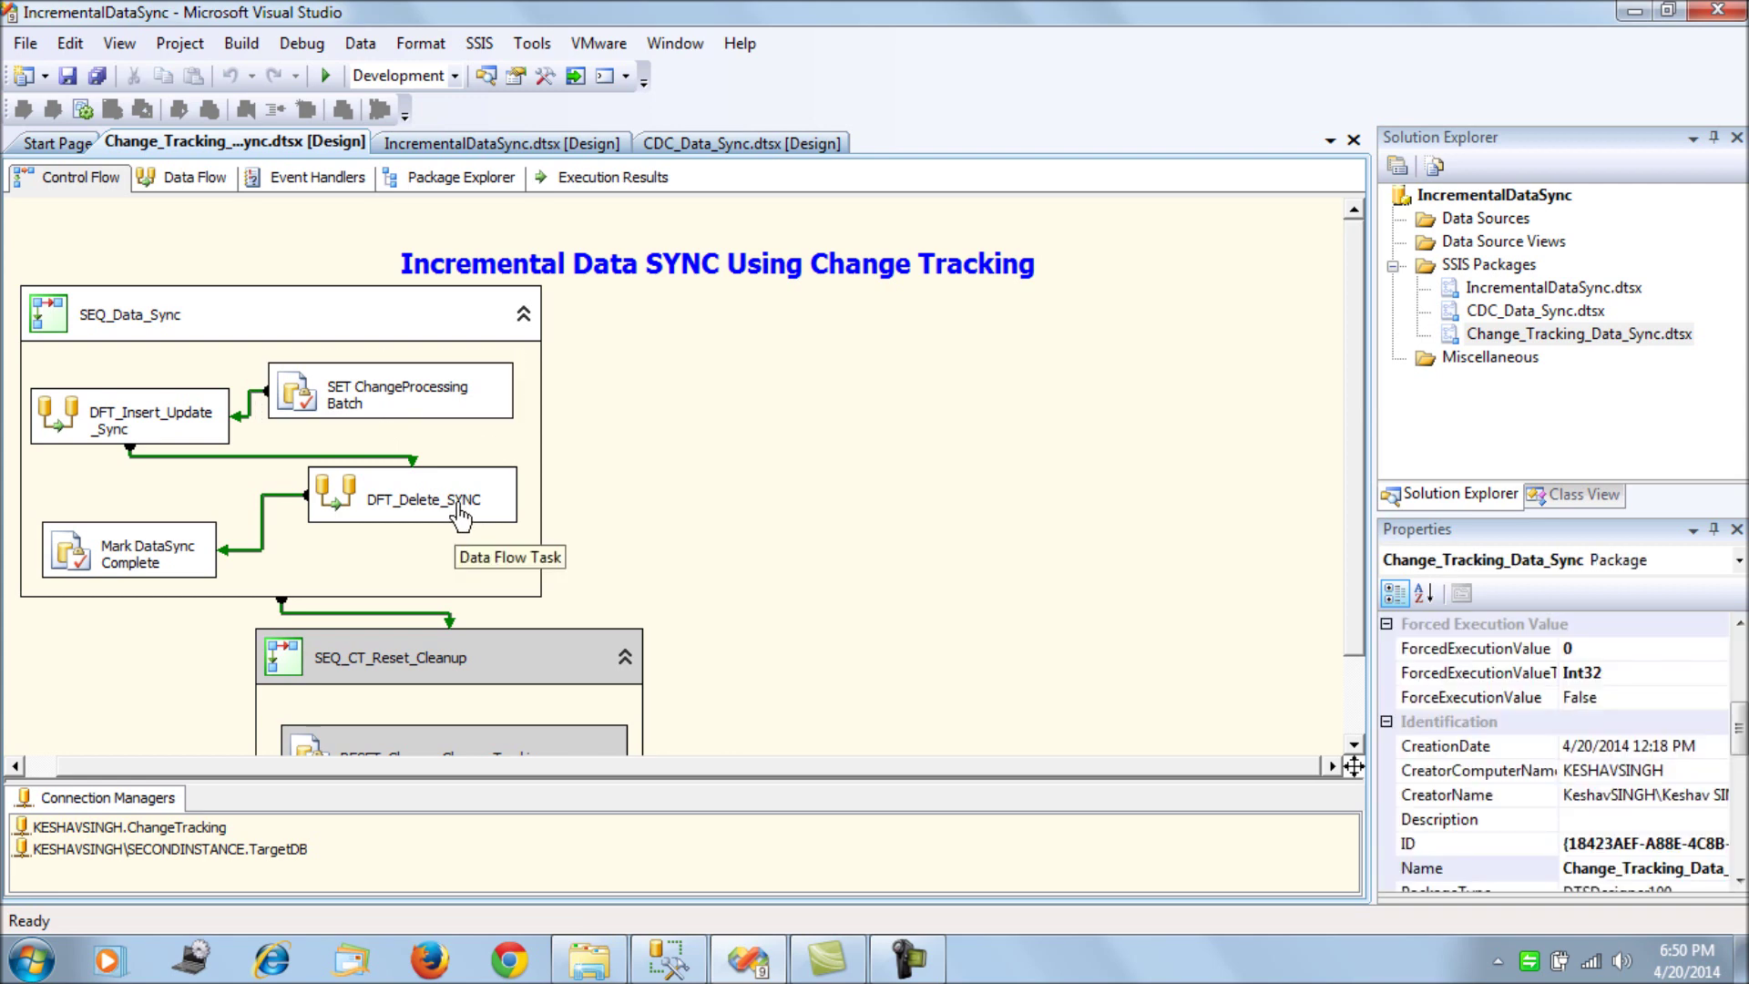
double_click(460, 518)
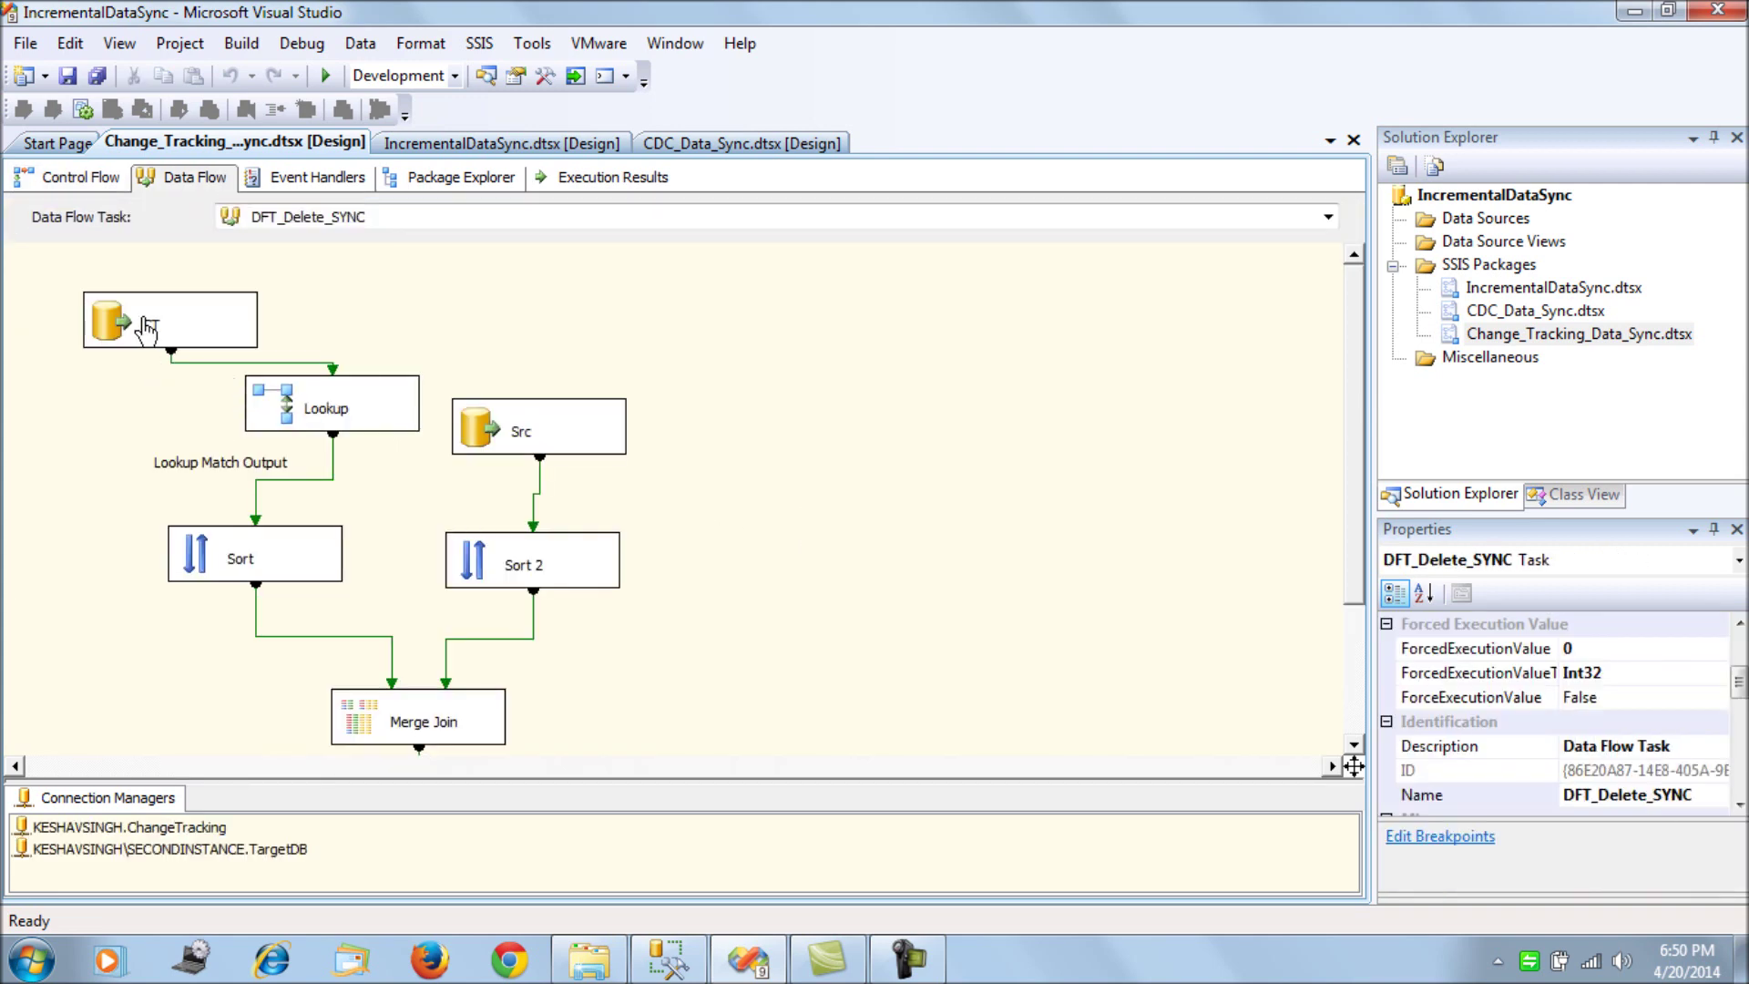
double_click(145, 328)
drag(1025, 464, 503, 472)
key(ctrl+c)
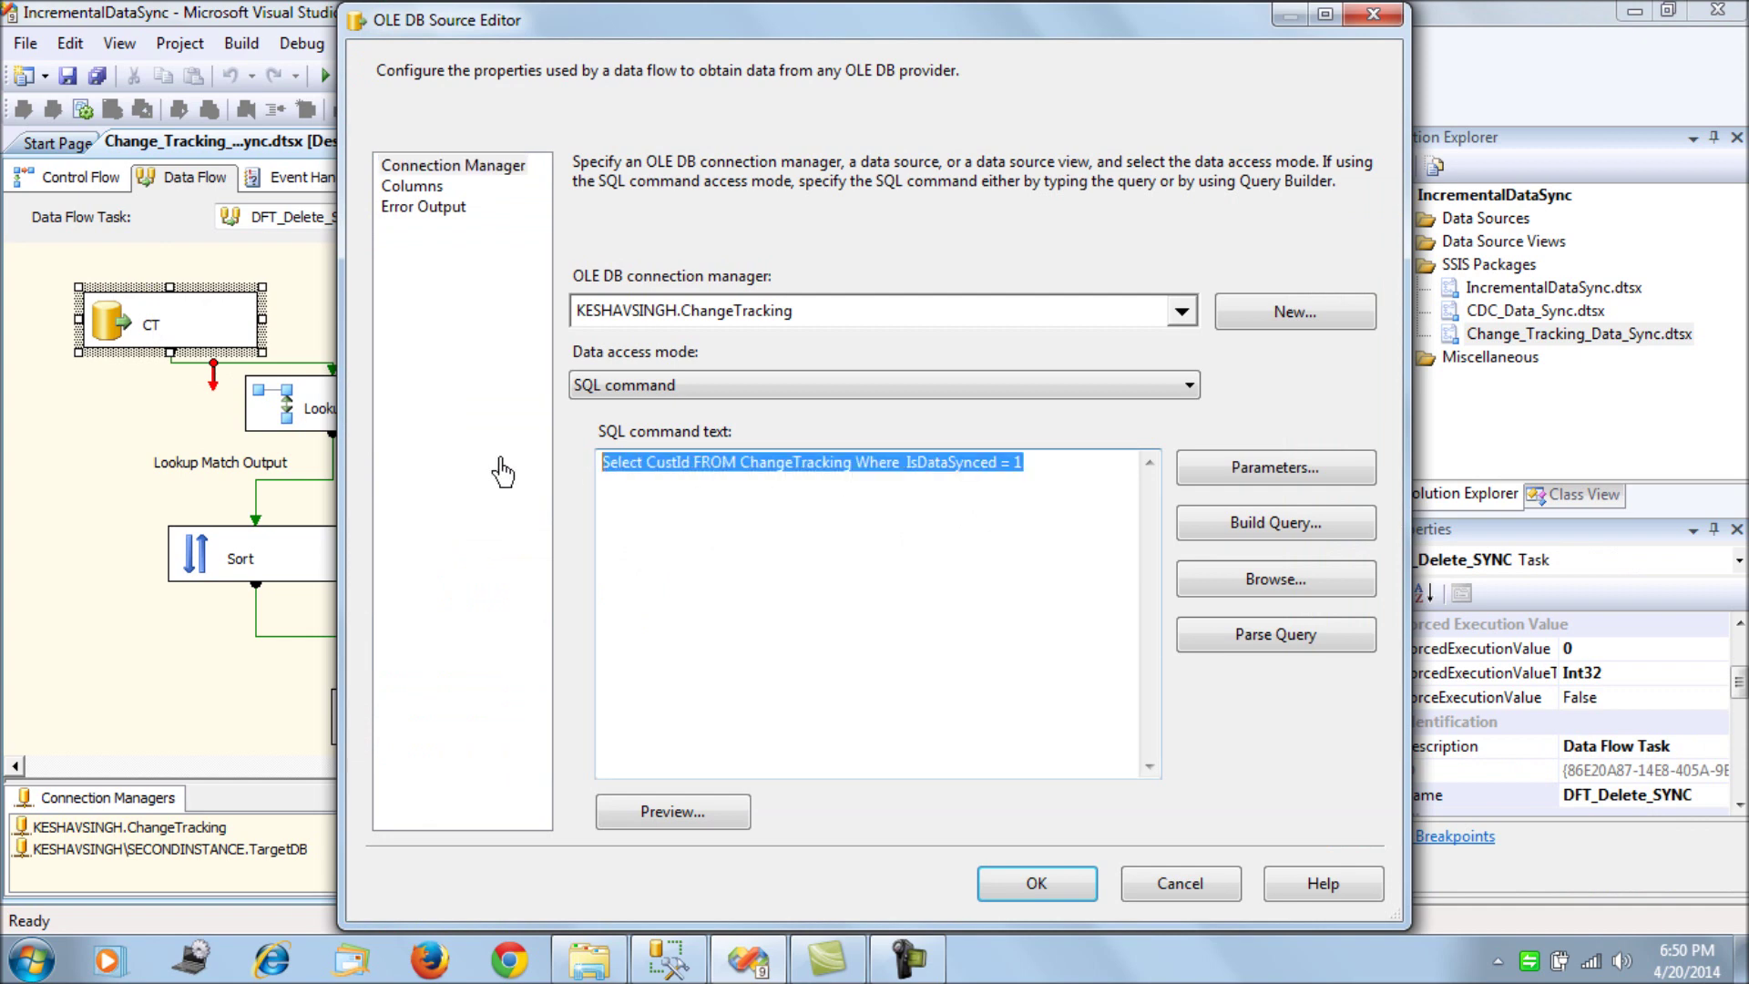
- Switch to SQL Server Management Studio and try running Select CustId FROM ChangeTracking Where IsDataSynced = 1 below the Customer_CT_Target query in the TargetDB script
click(668, 958)
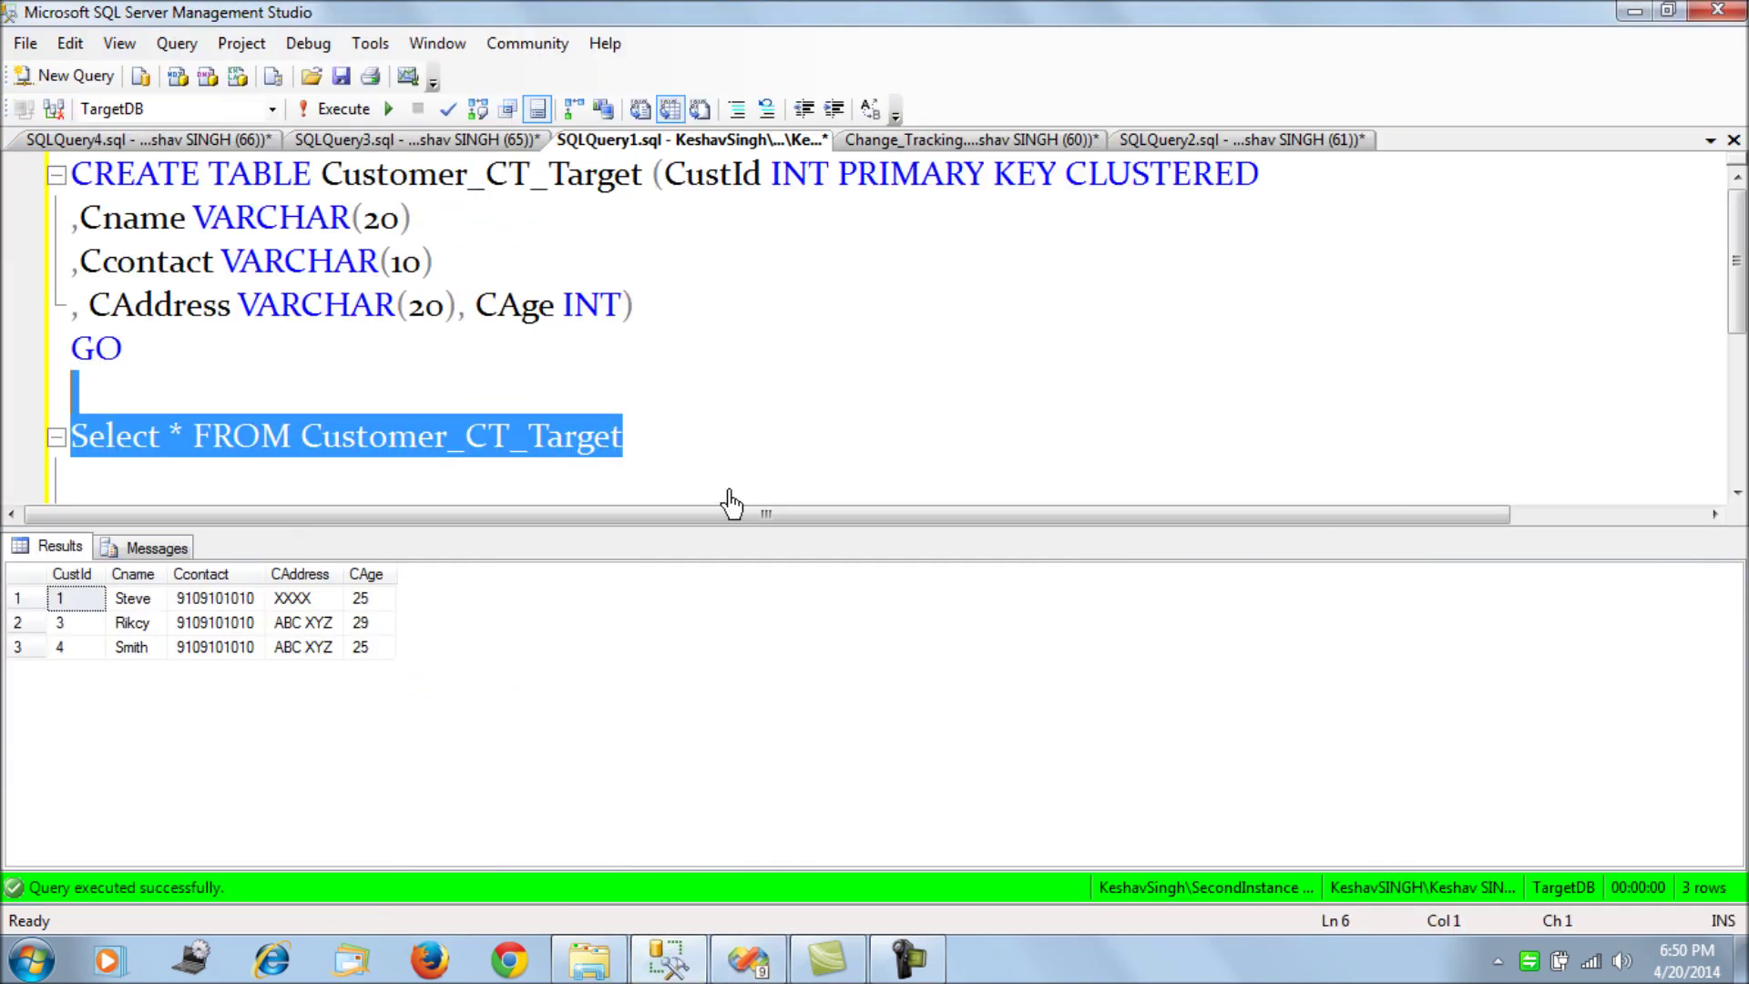
click(766, 448)
key(Return)
key(Return)
key(ctrl+v)
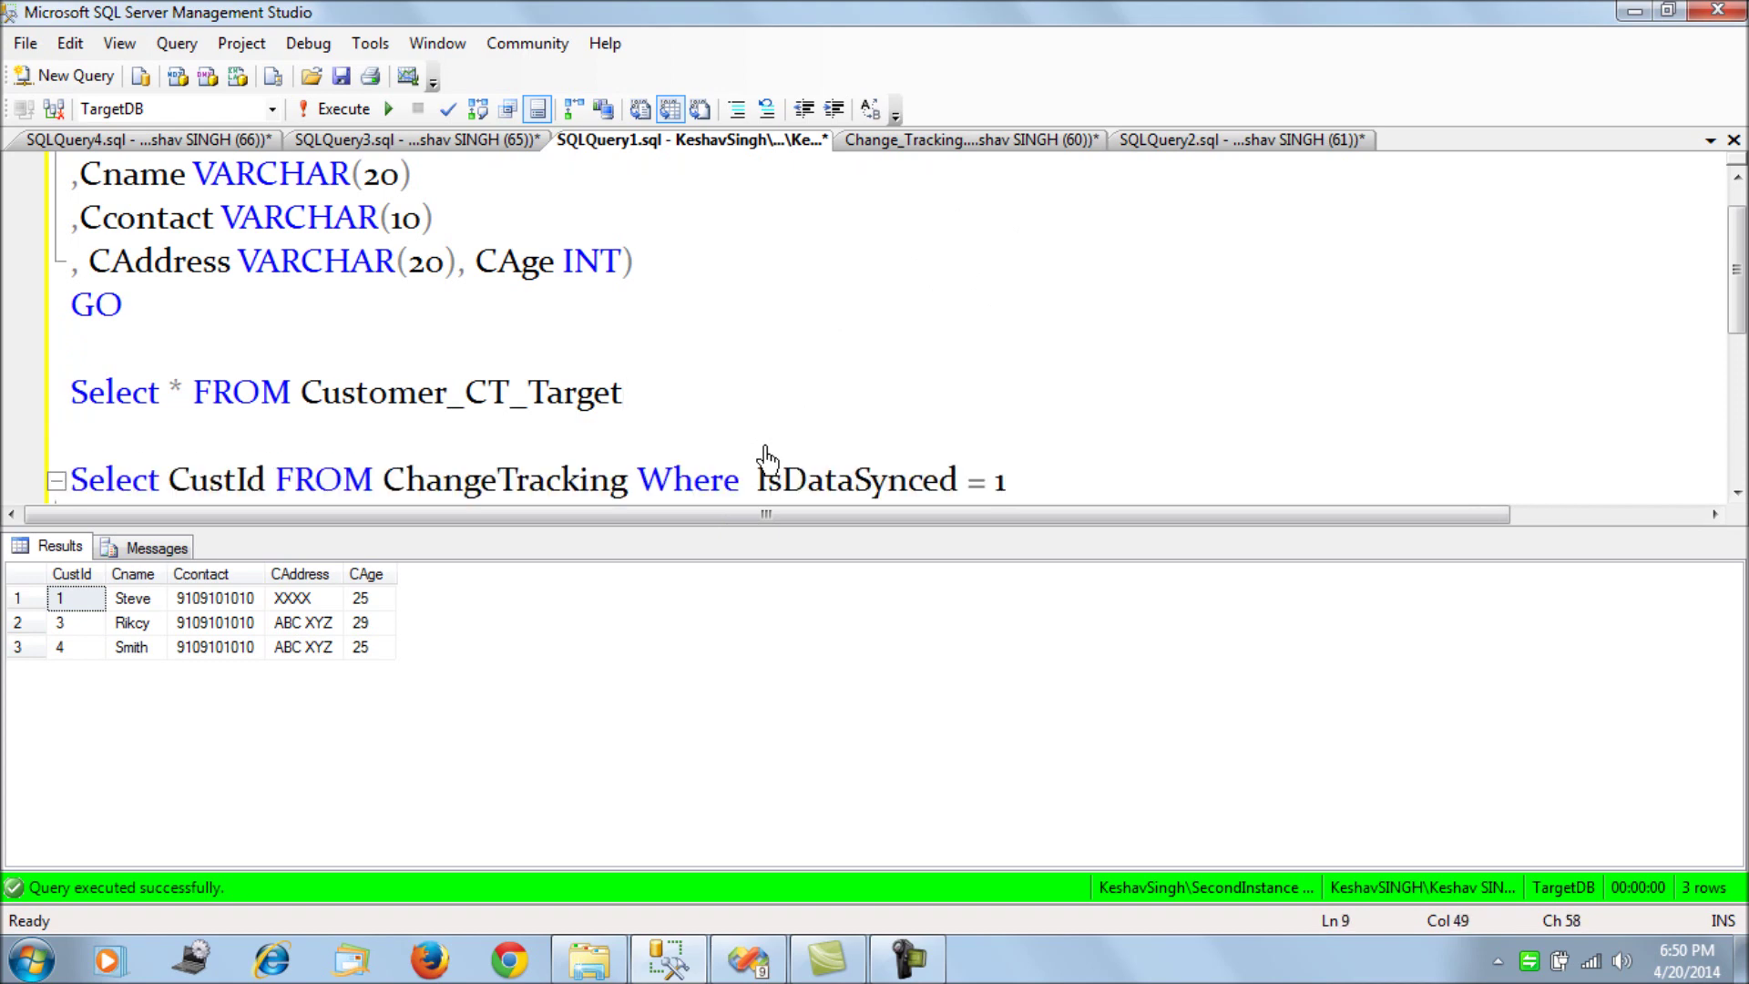
key(shift+Home)
key(ctrl+c)
key(F5)
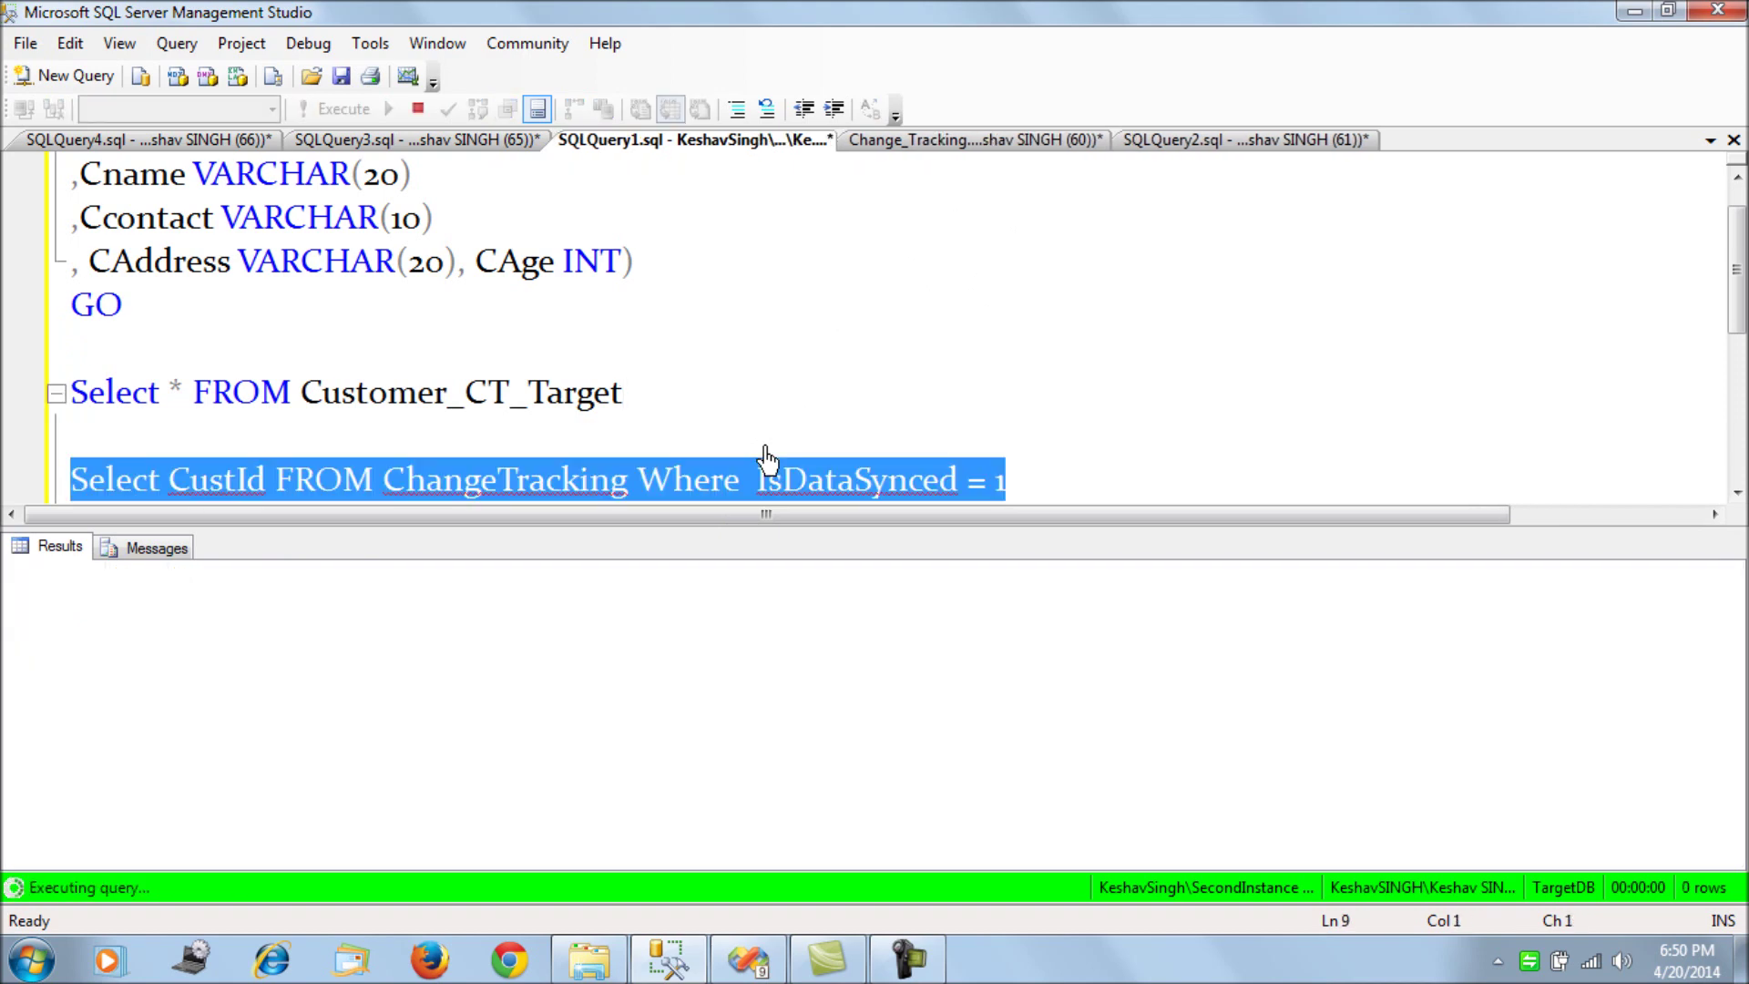
- Paste Select CustId FROM ChangeTracking Where IsDataSynced = 1 above the SELECT C.* query in the Change_Tracking script and execute only that line
click(923, 142)
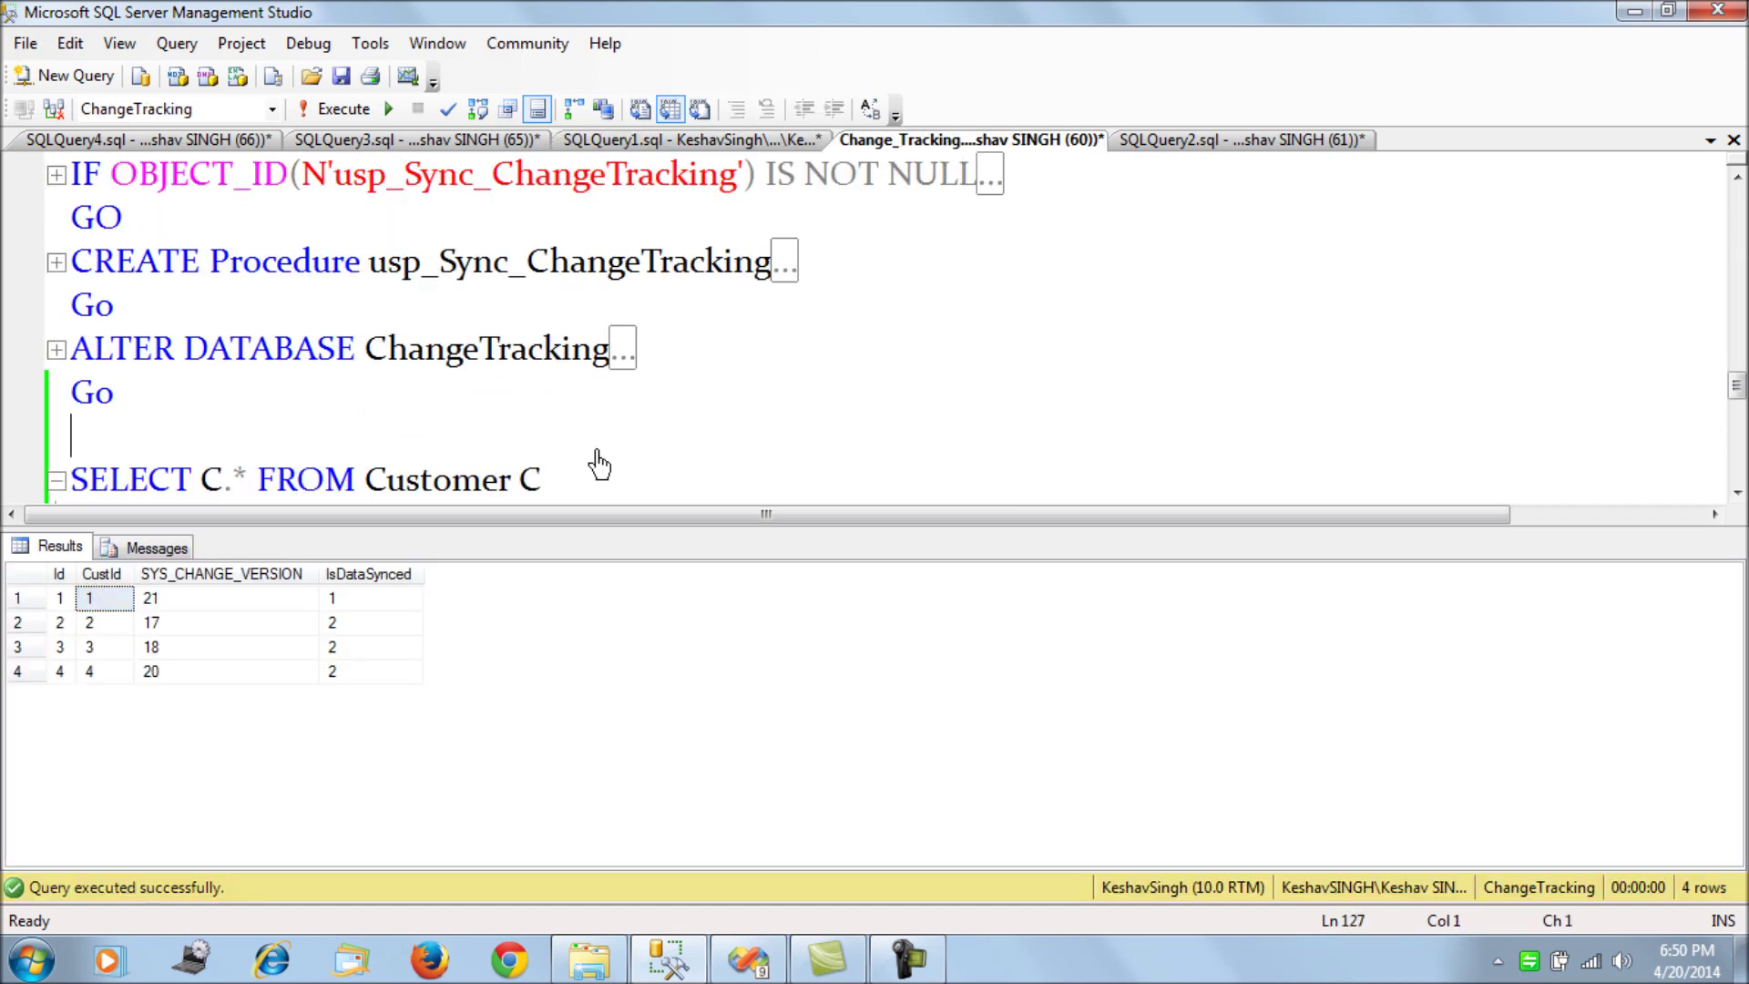
key(ctrl+v)
key(shift+Home)
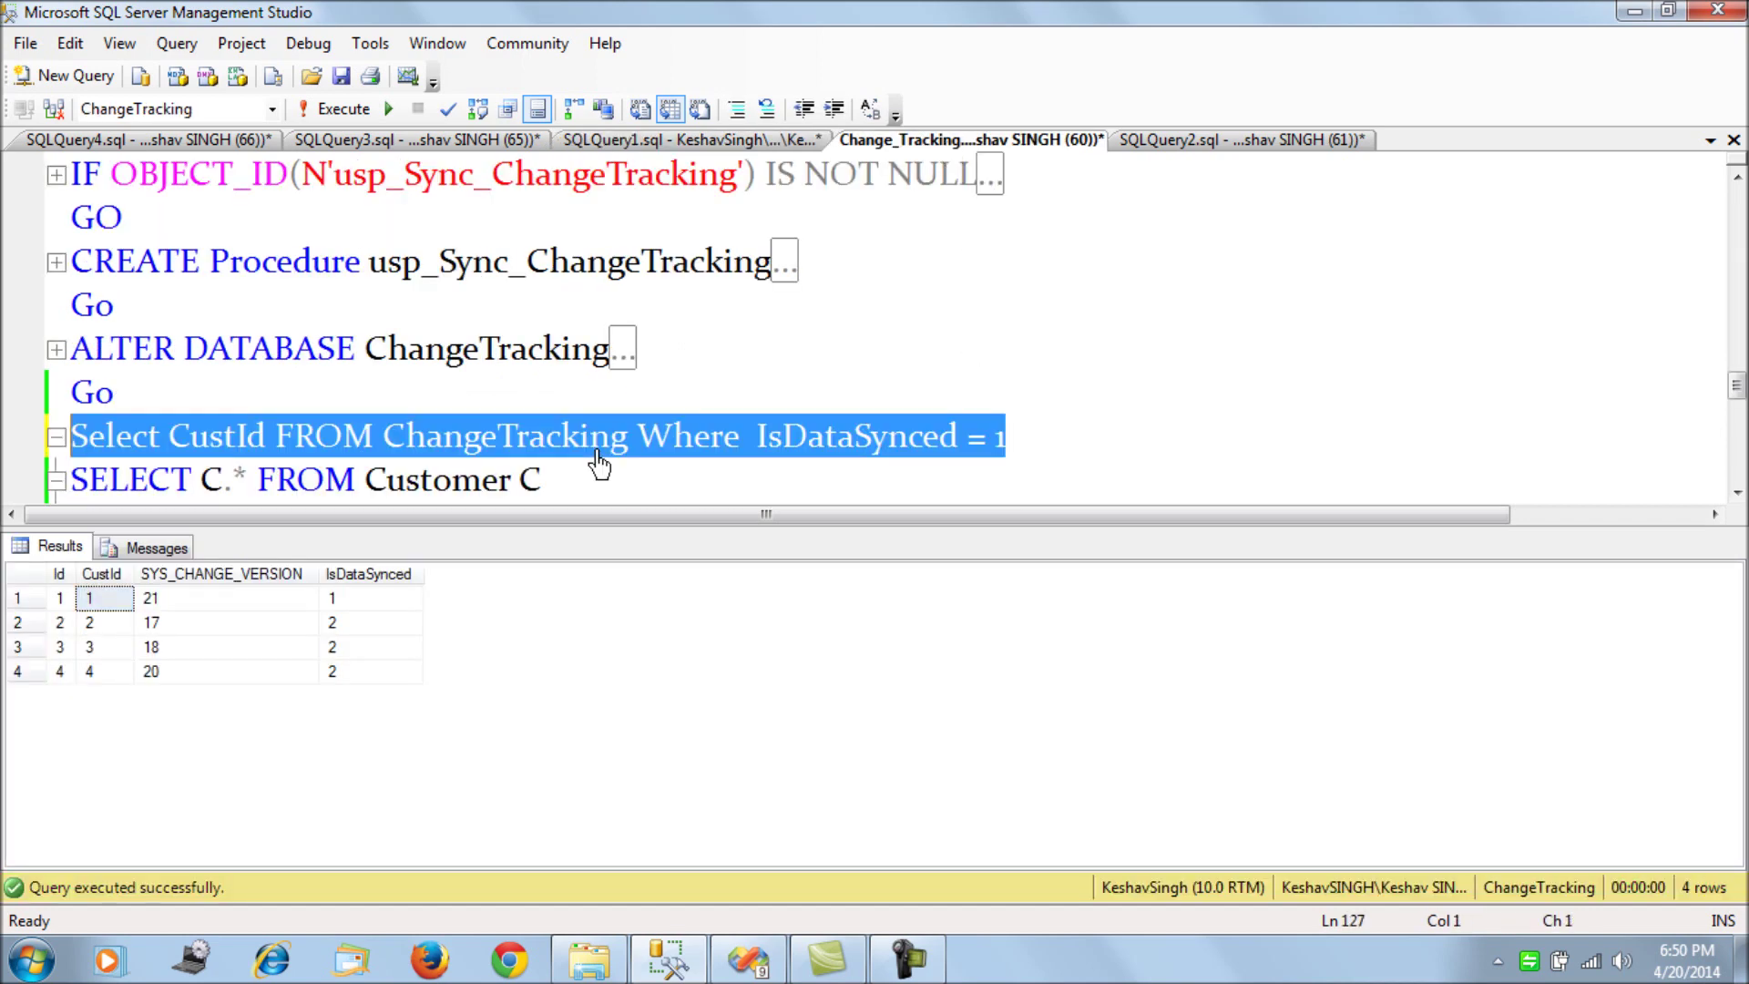
key(F5)
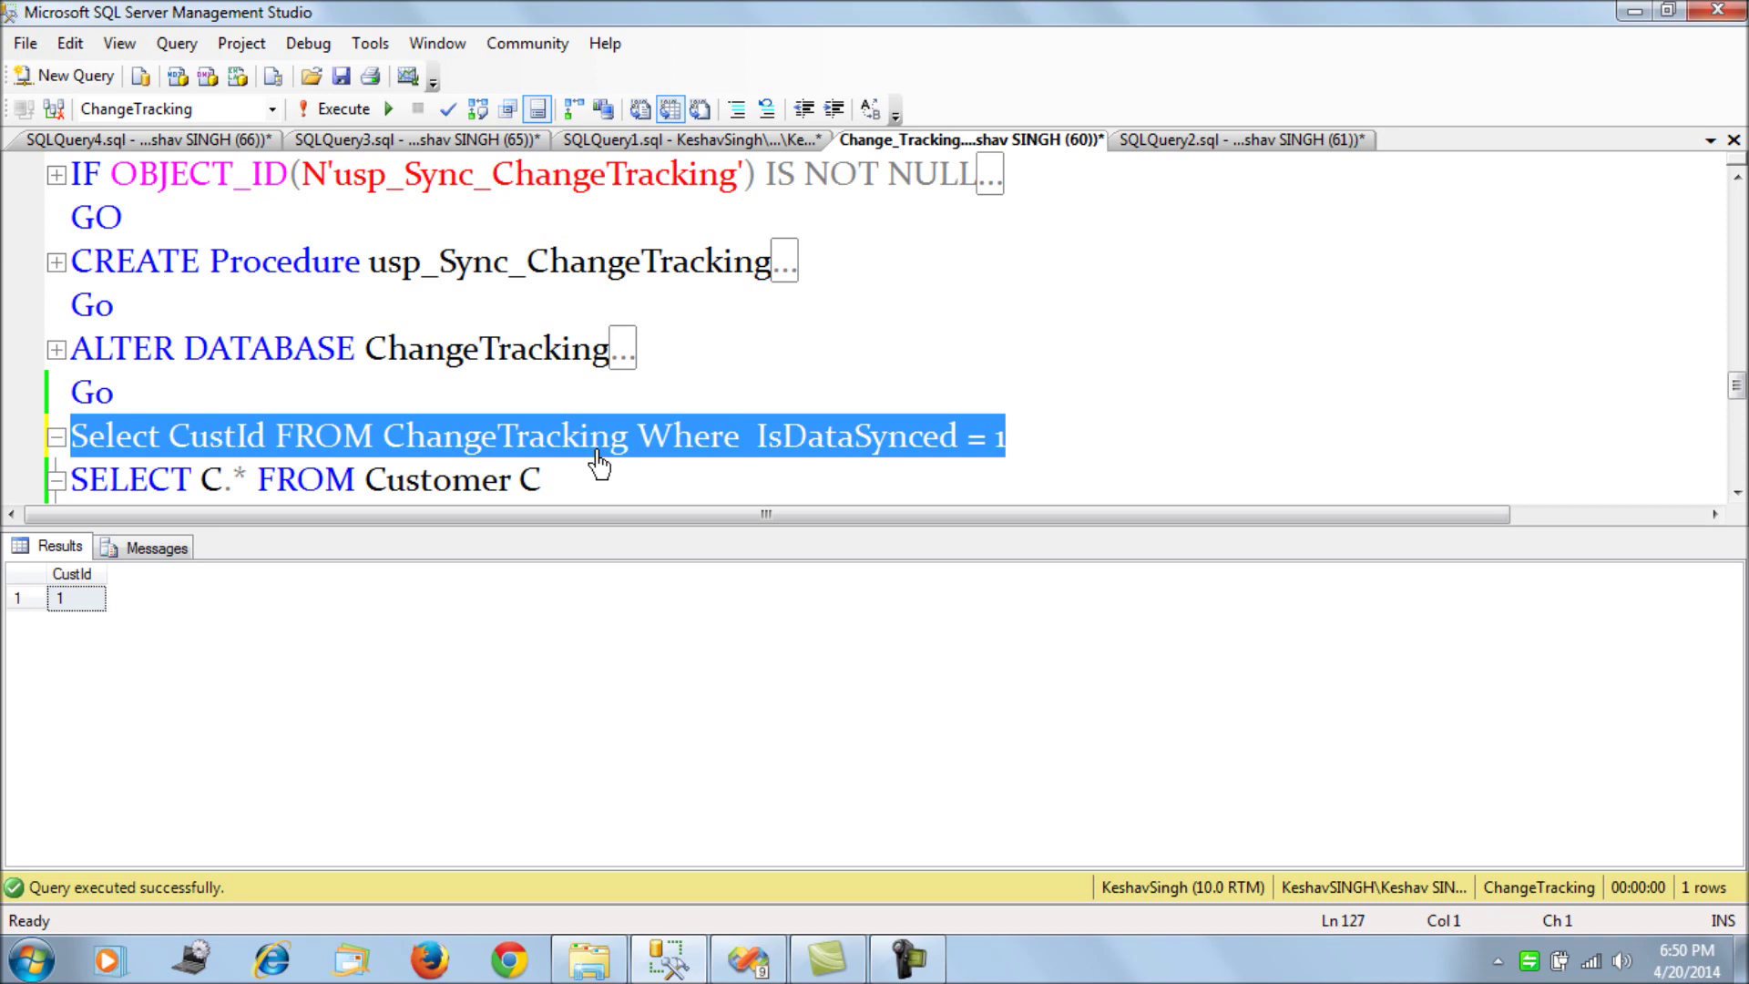
- Switch to Visual Studio, close the CT source editor without changes, and review the Lookup's reference table, column mapping and output alias
click(747, 957)
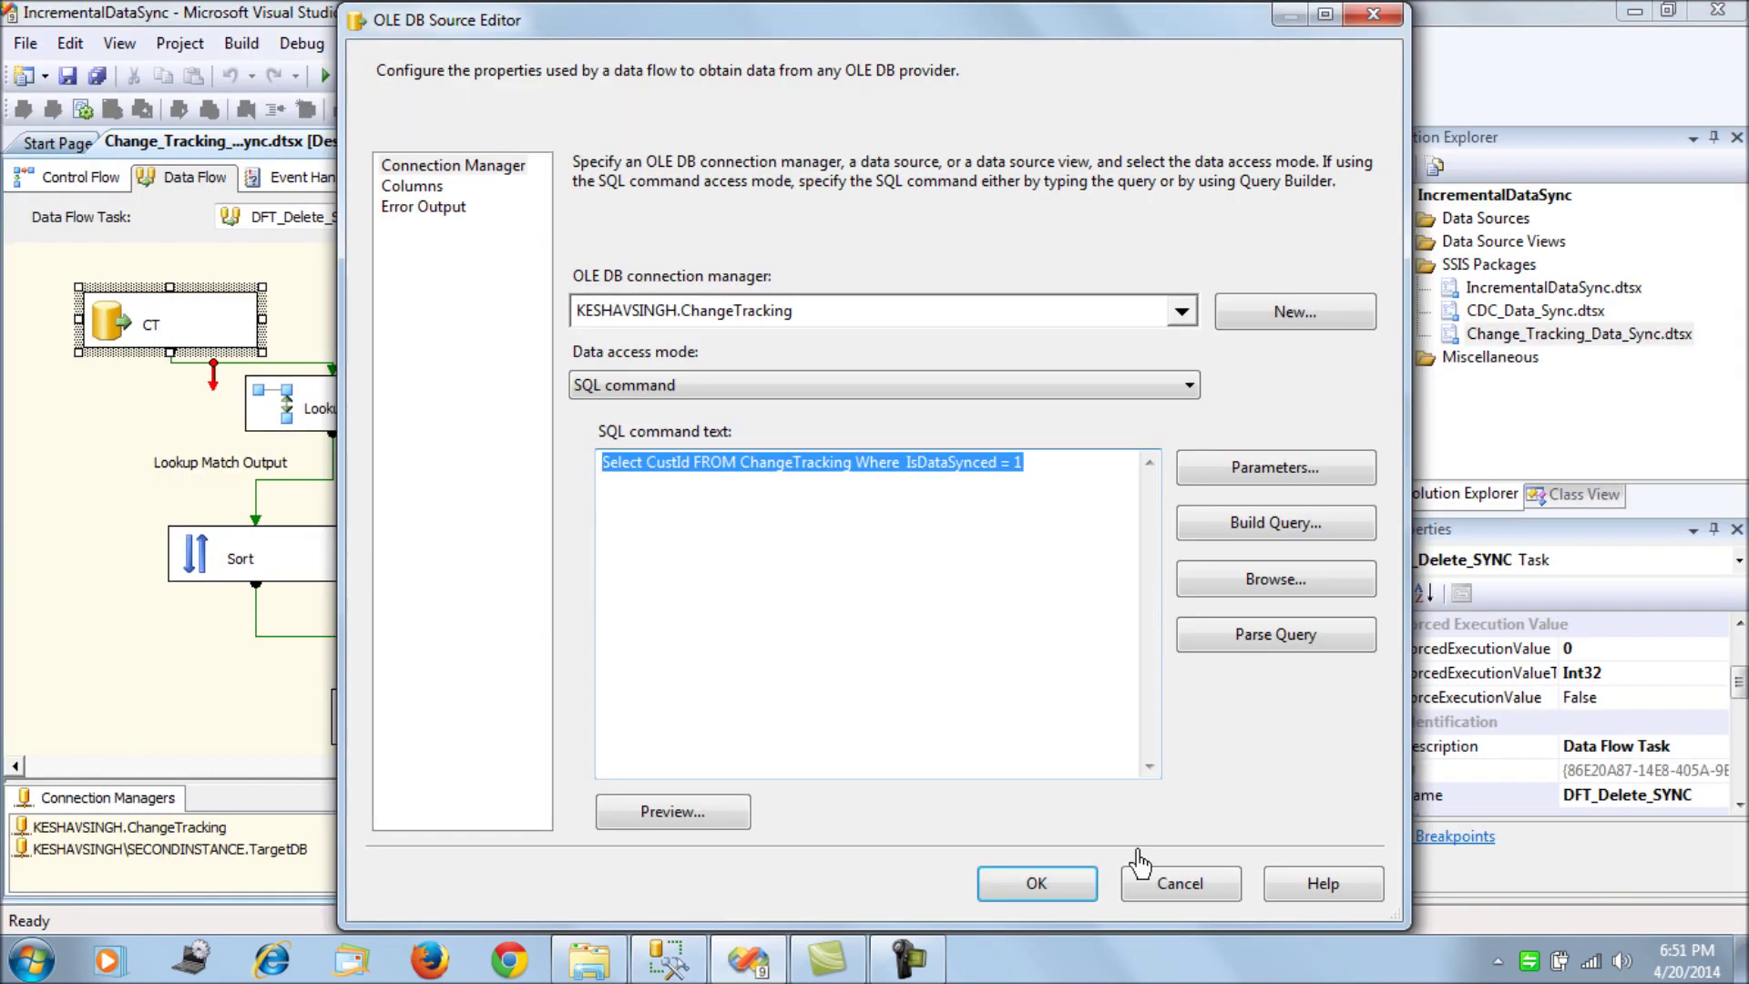
key(Escape)
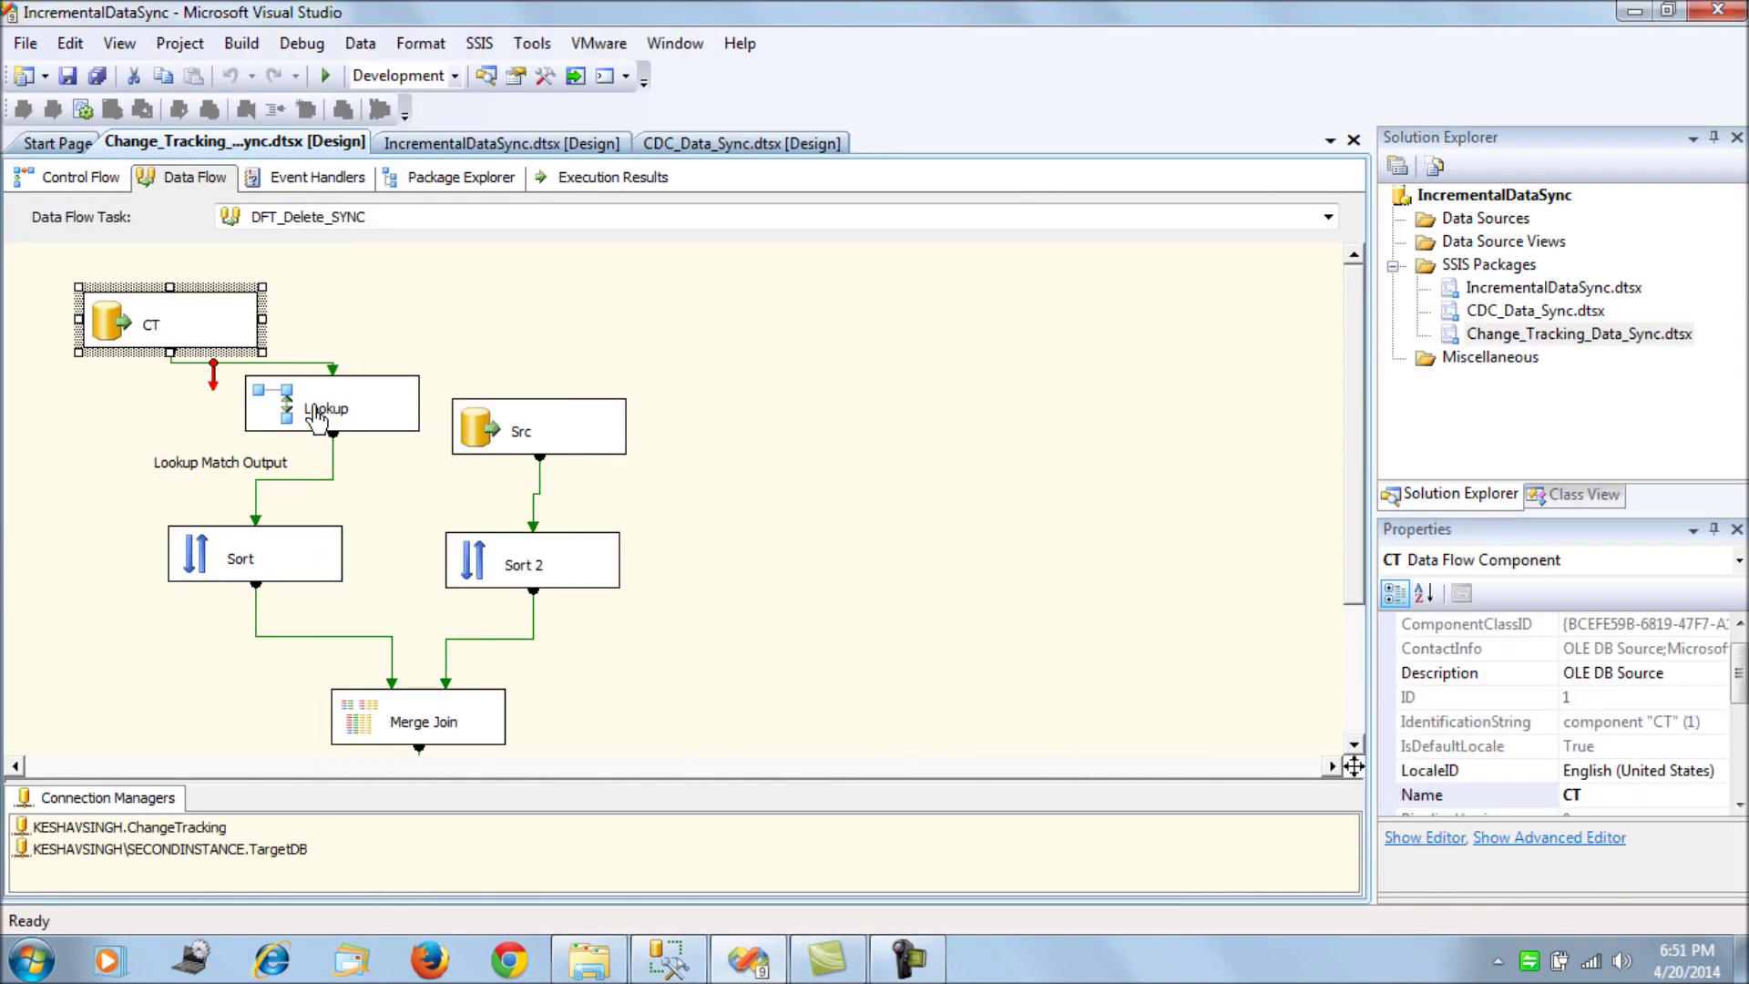
double_click(316, 414)
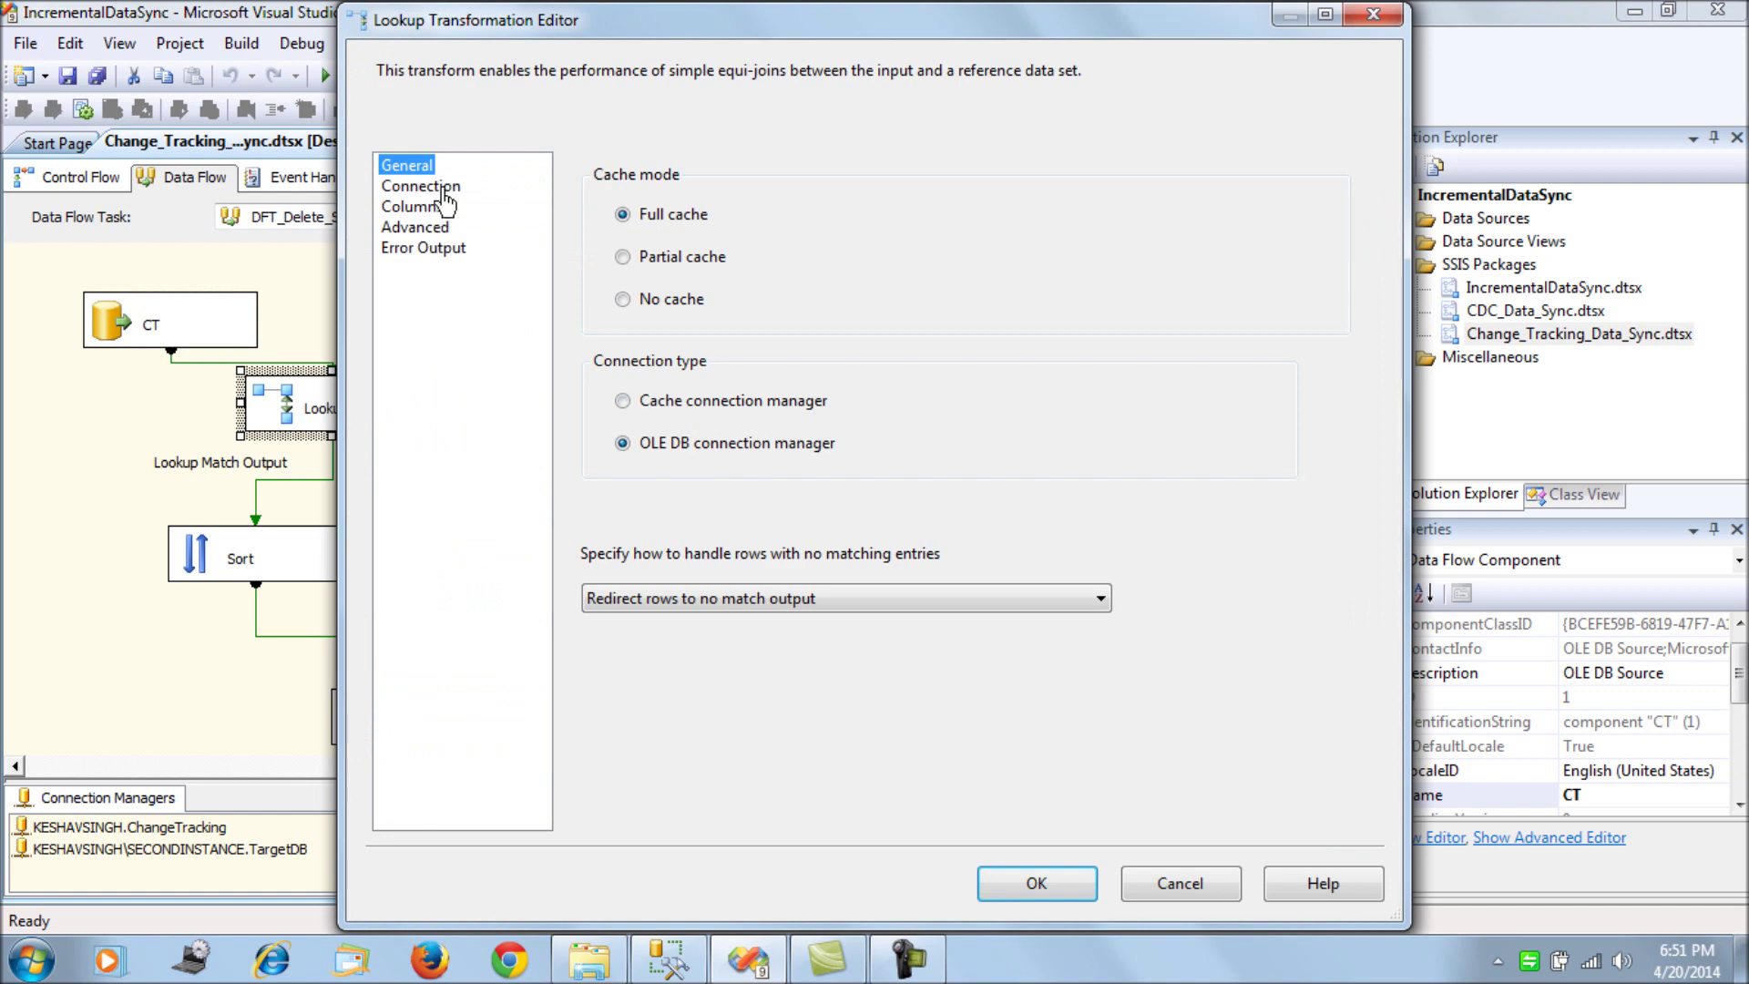
click(447, 191)
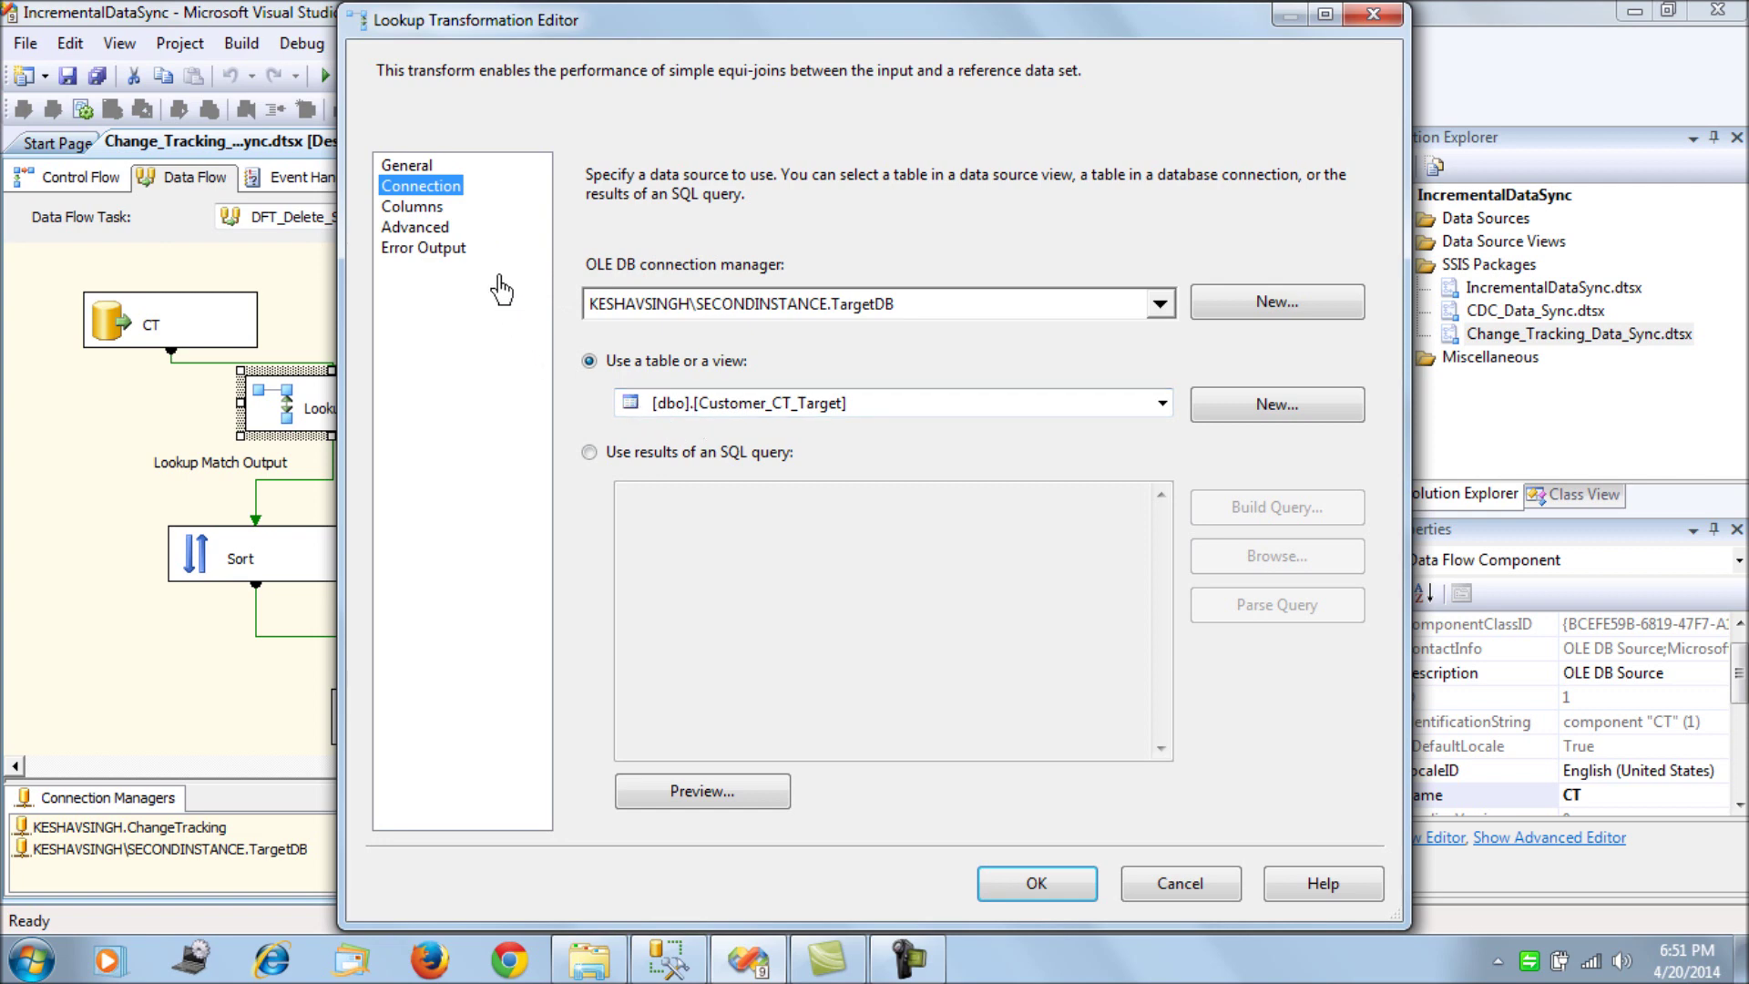
click(433, 209)
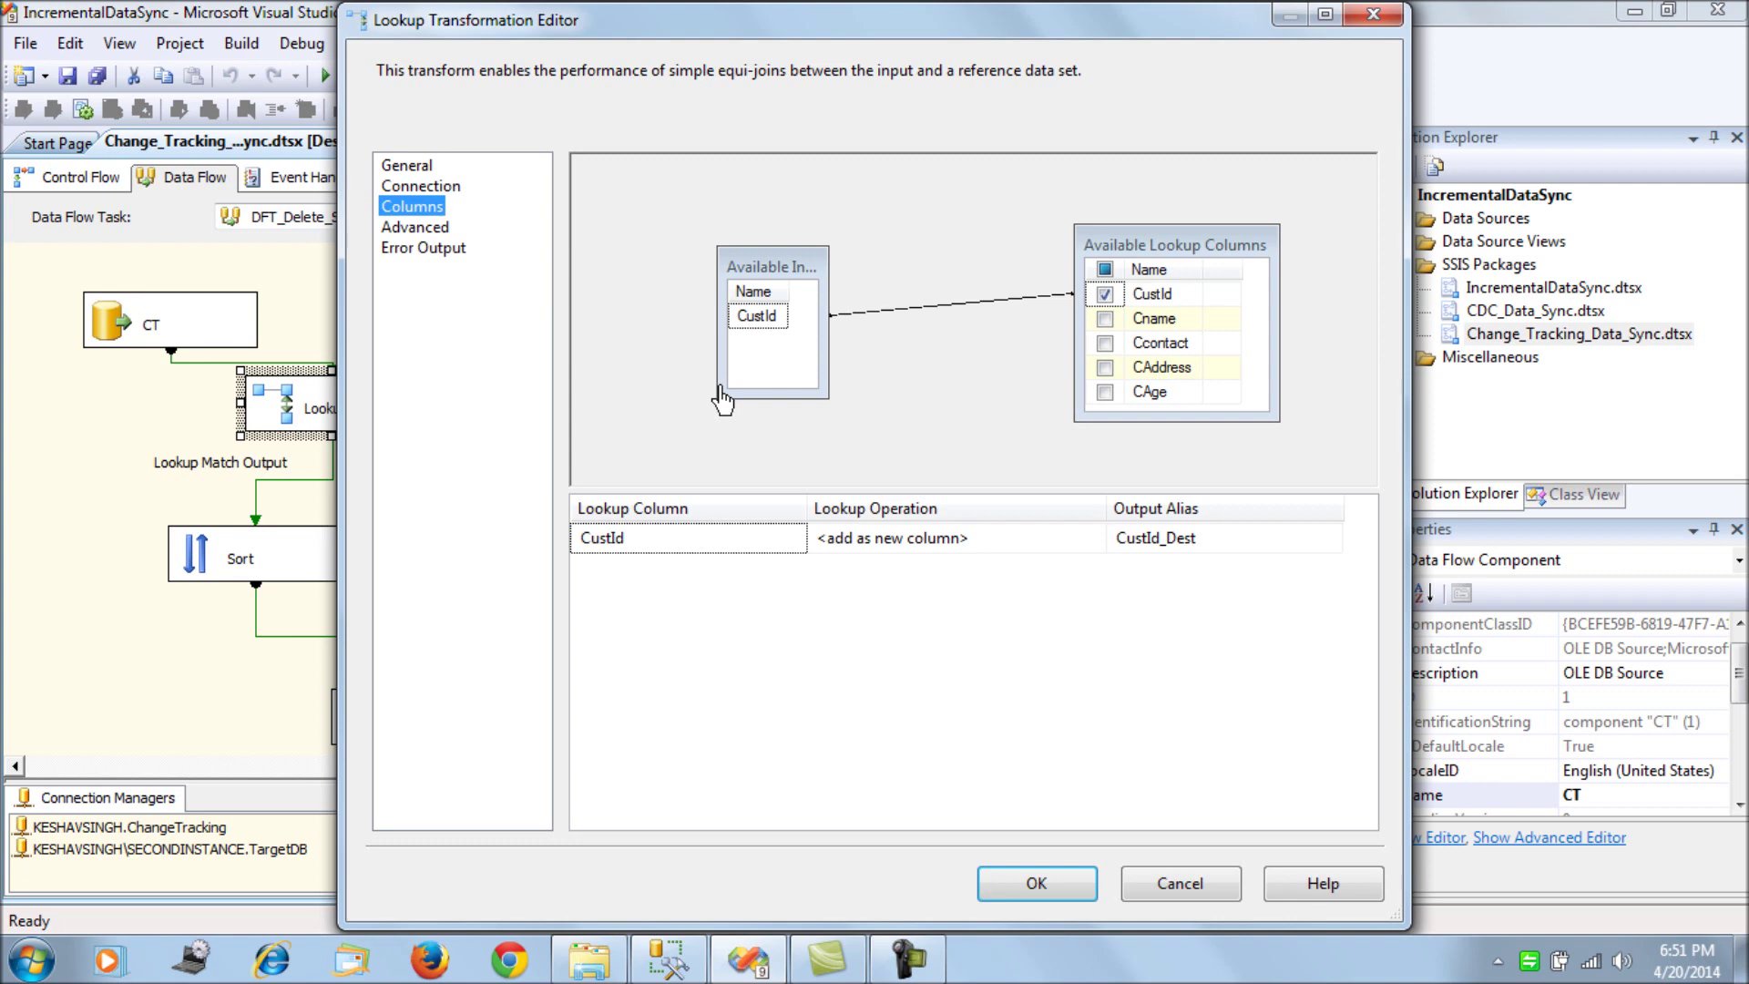
click(1235, 540)
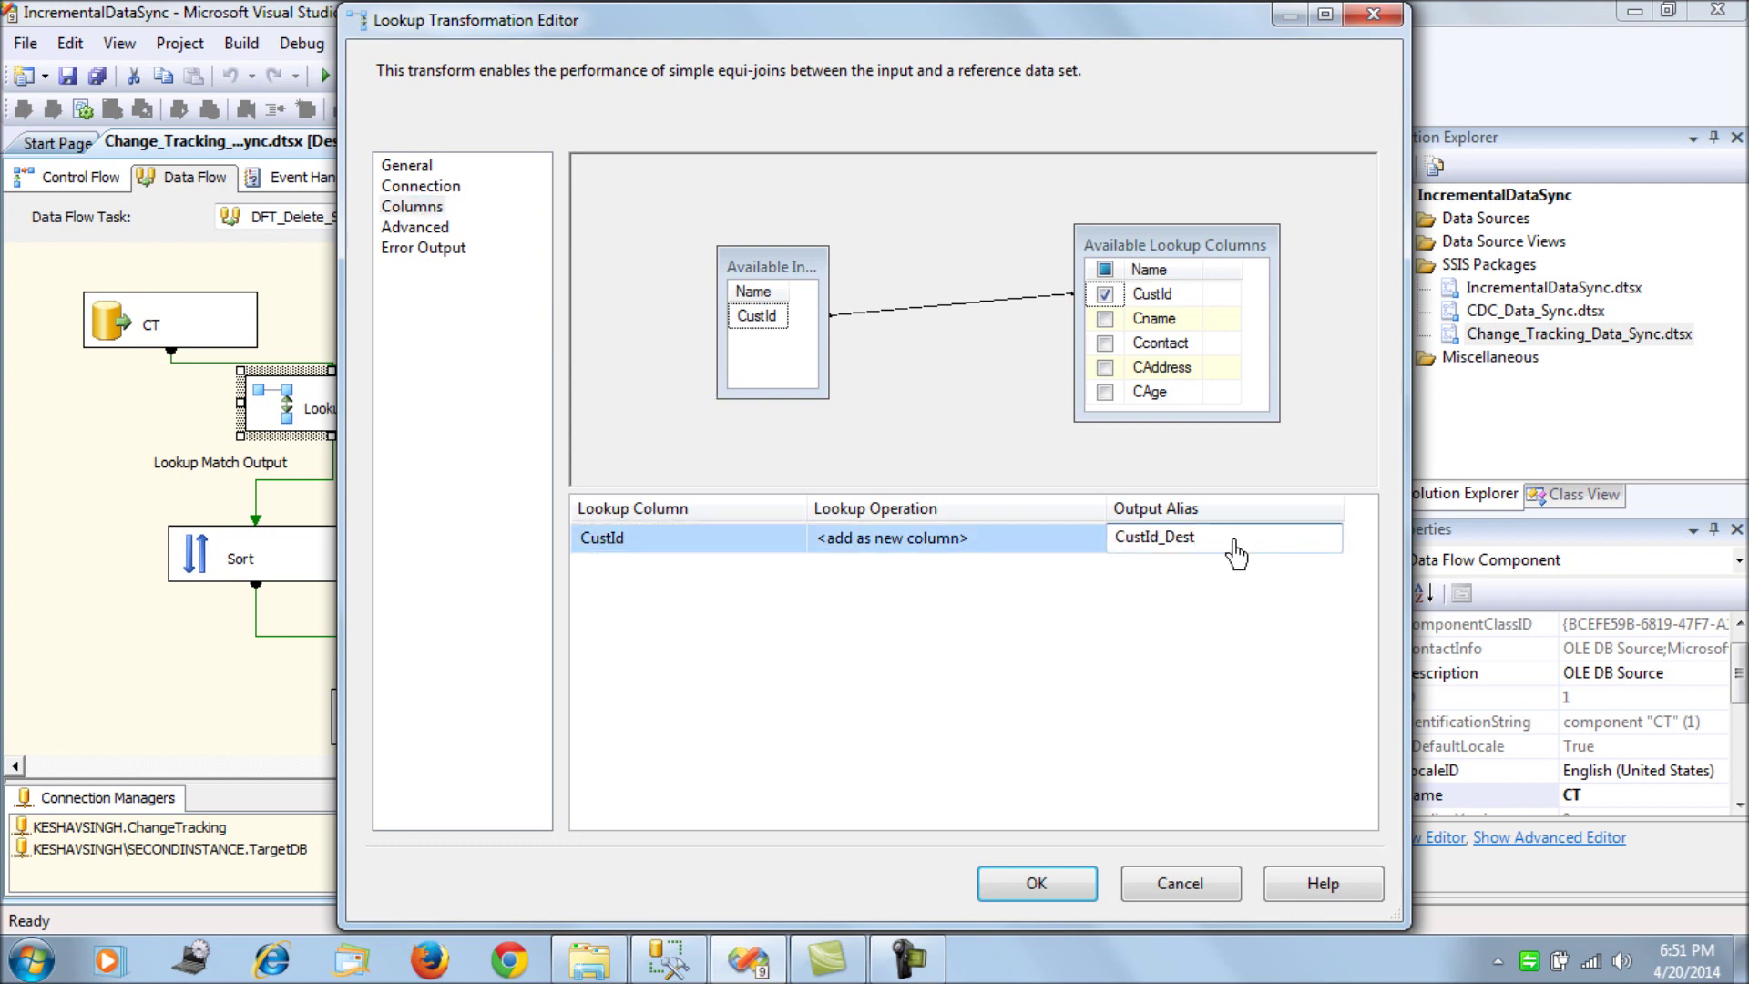
click(1179, 883)
click(897, 544)
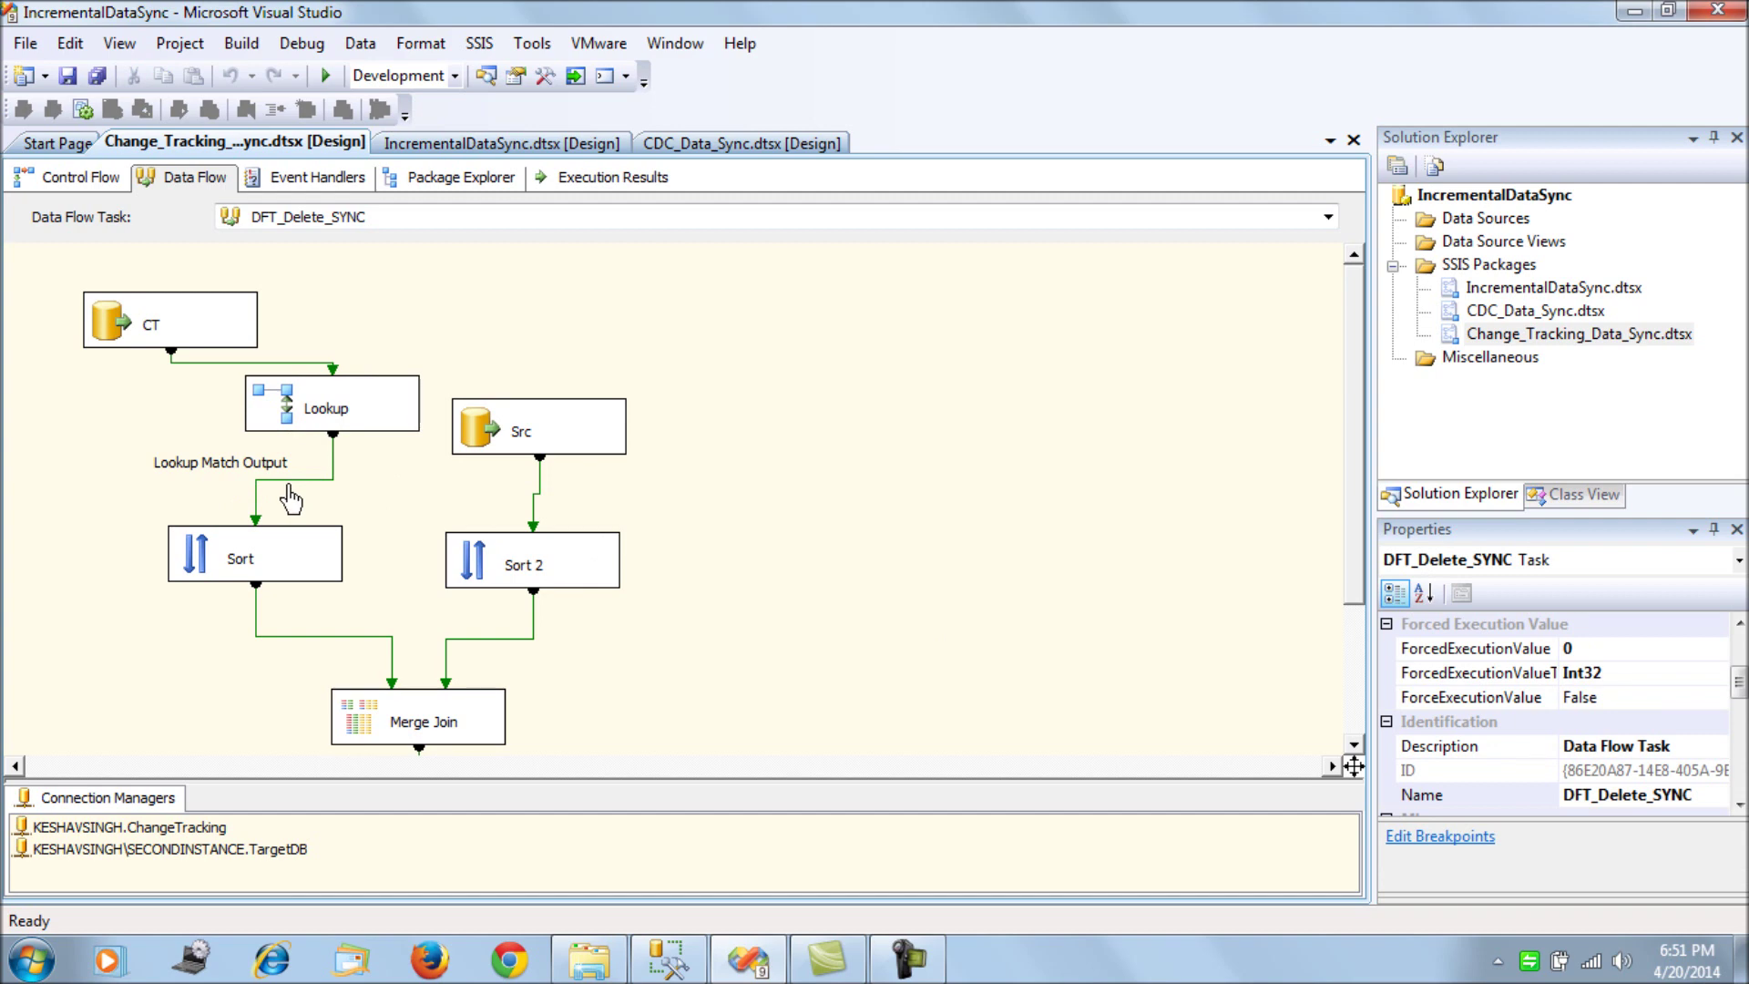
- Trace the flow from CT through the Lookup Match Output and review the sort column in the Sort transformation
click(228, 344)
click(290, 417)
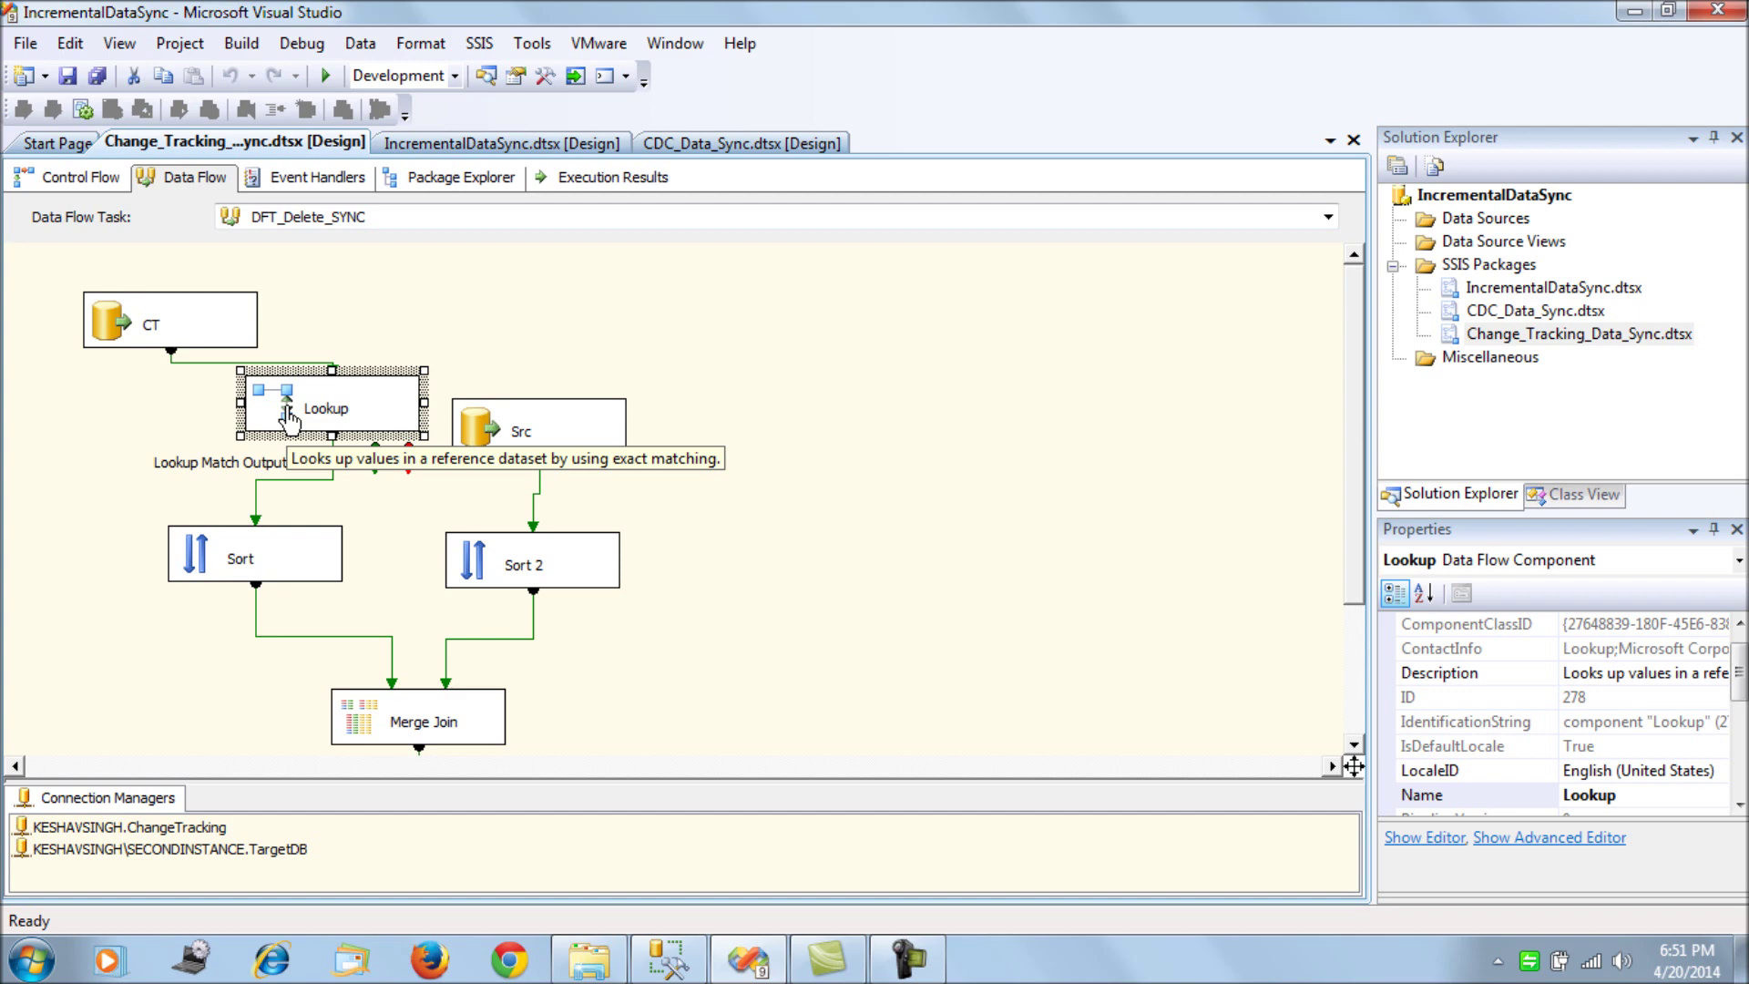
click(256, 501)
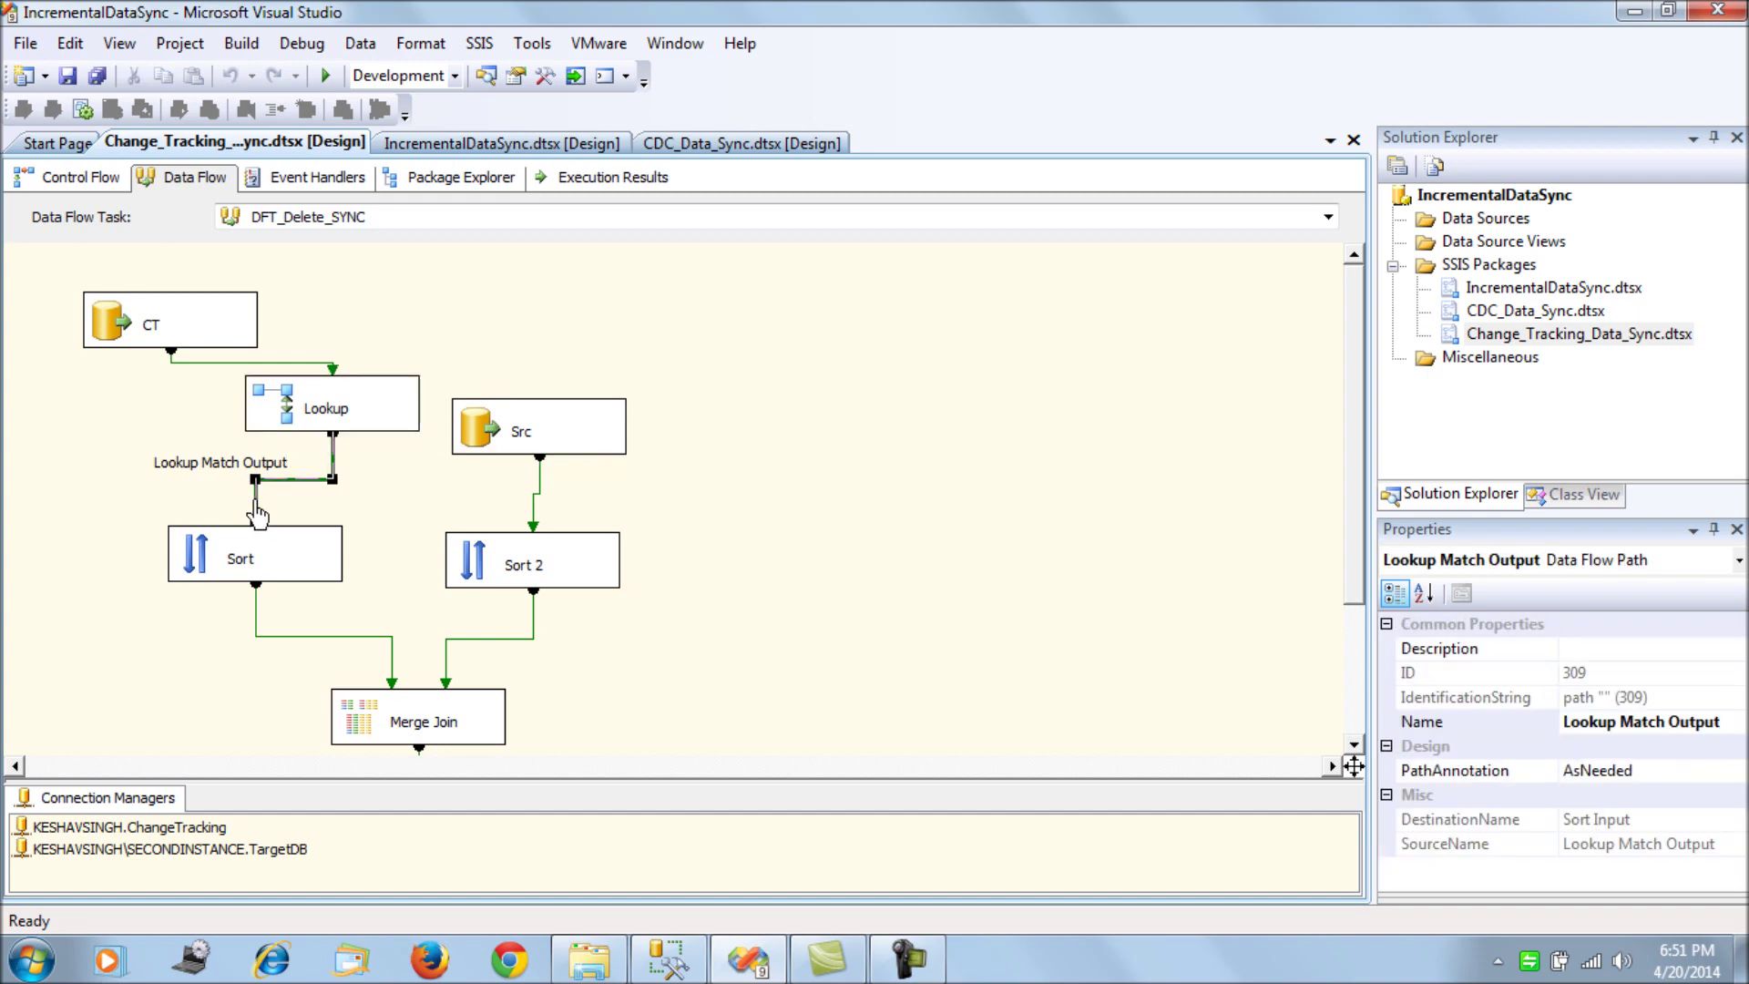
double_click(272, 583)
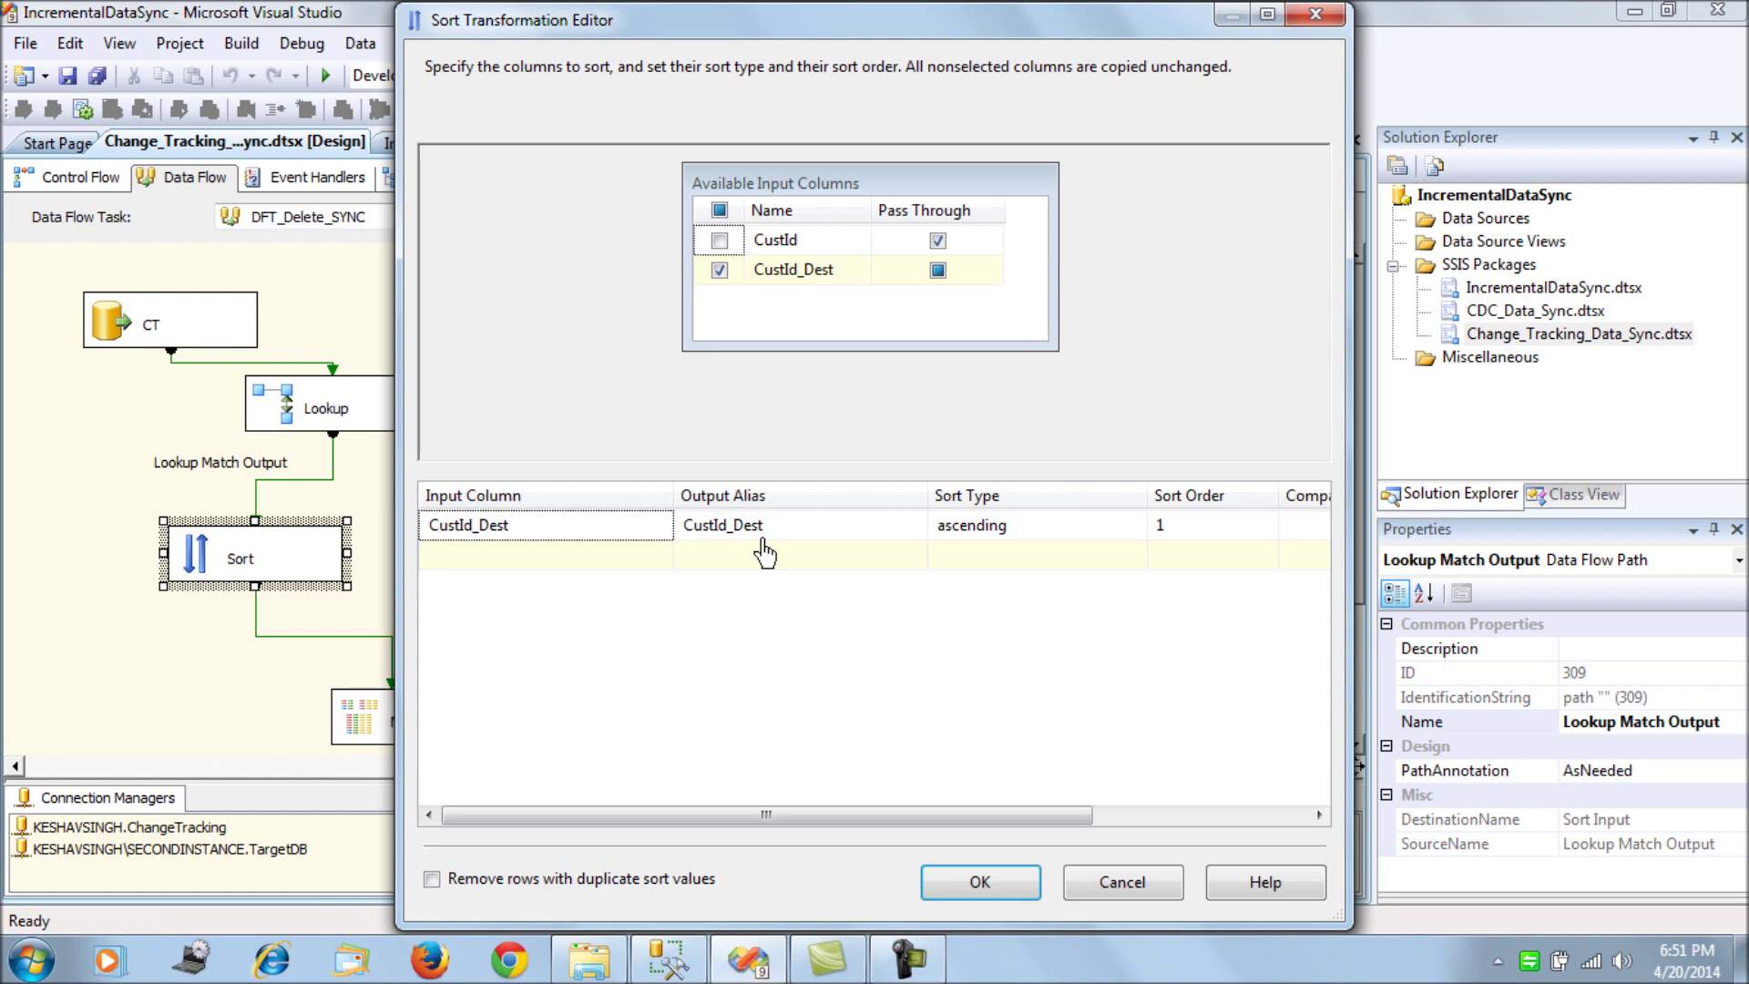
click(1010, 888)
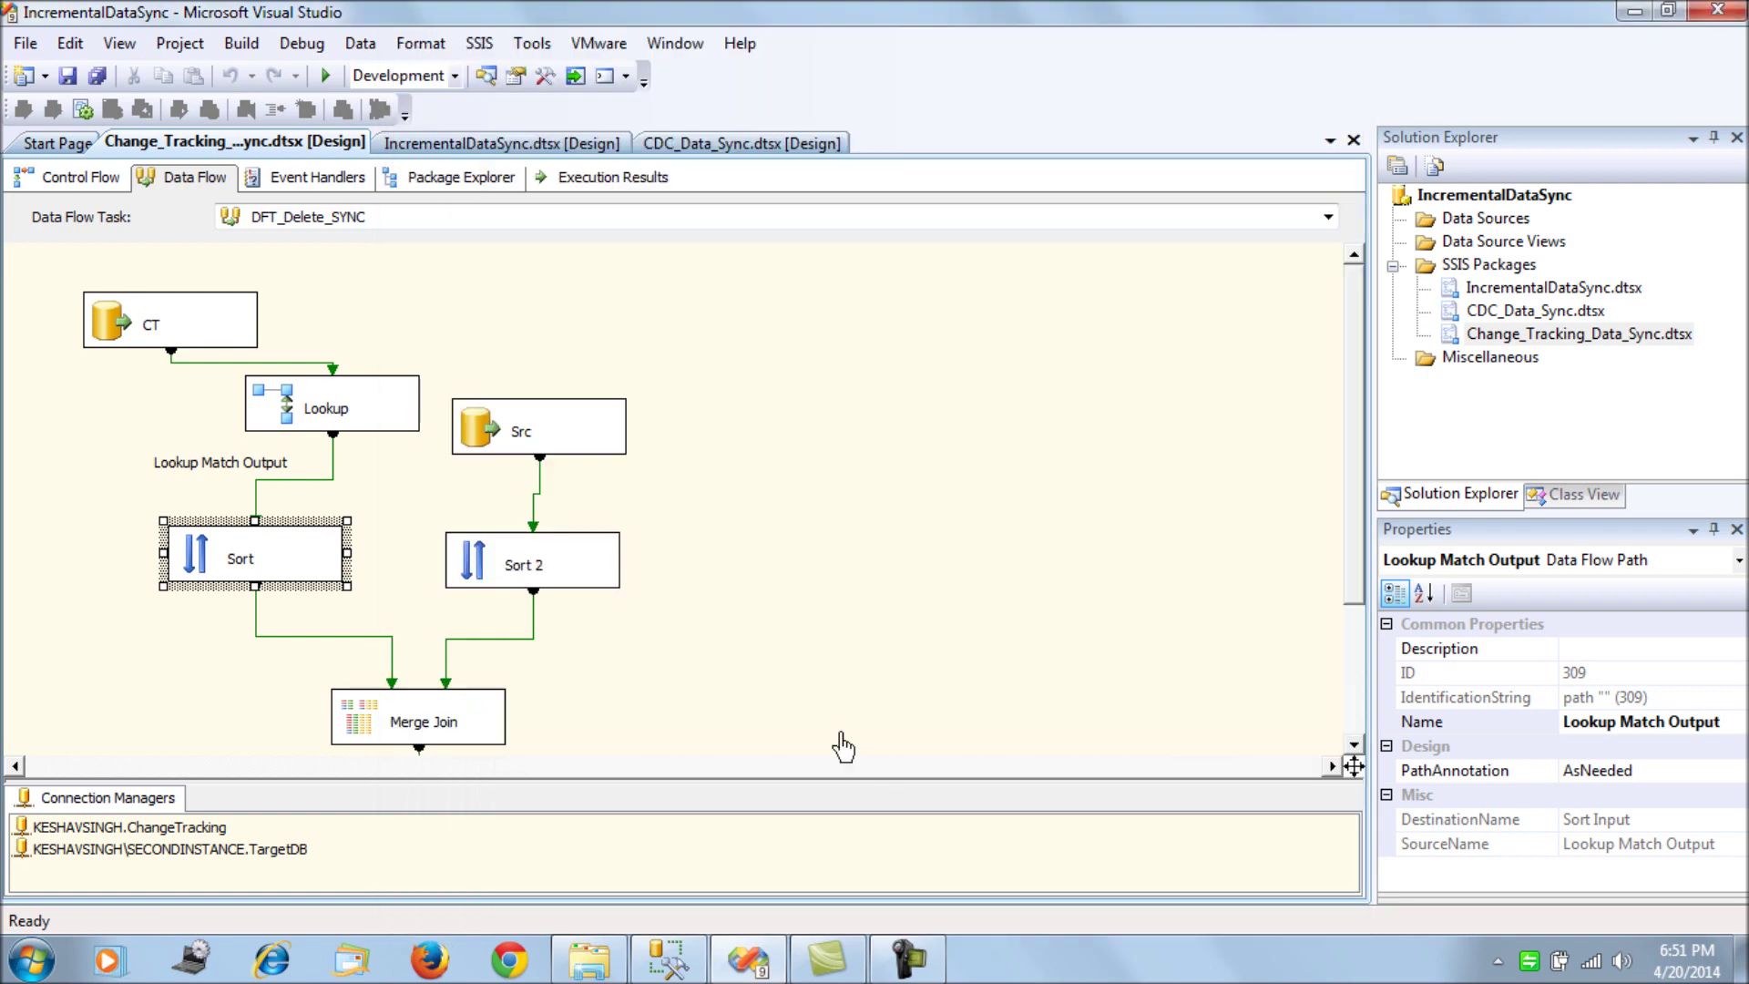
click(846, 565)
- Review the table and selected columns of the Src source, closing its editor without changes
double_click(549, 449)
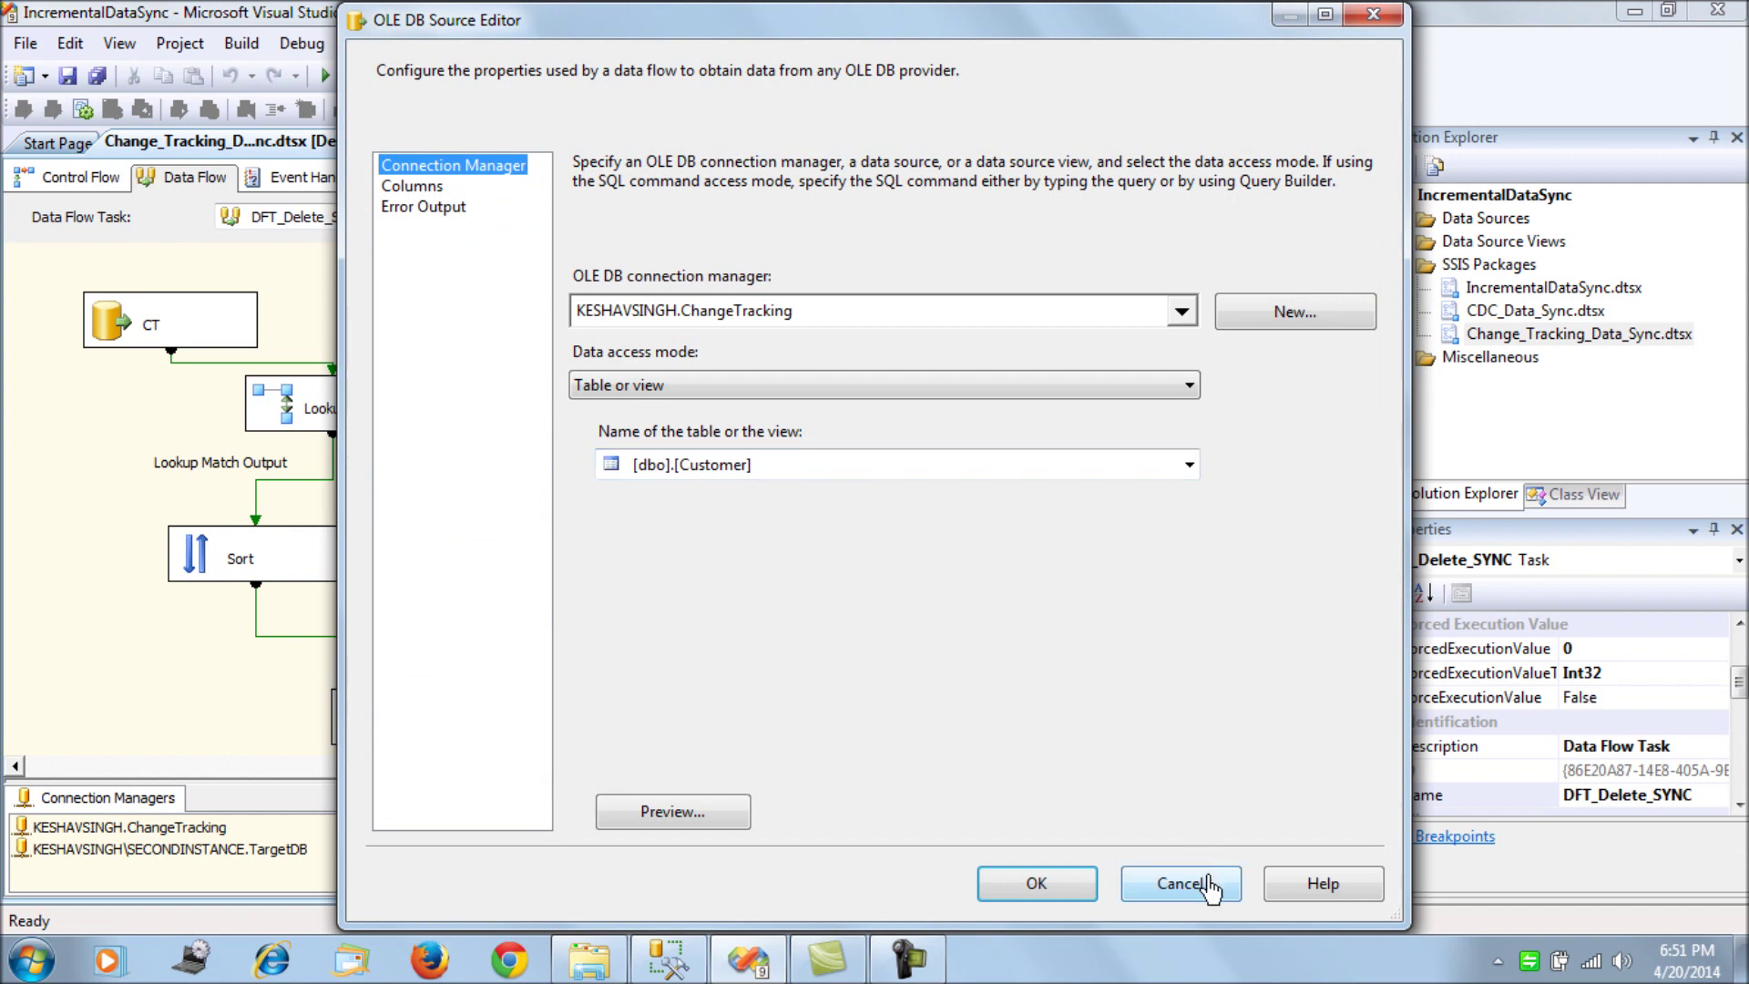
click(422, 188)
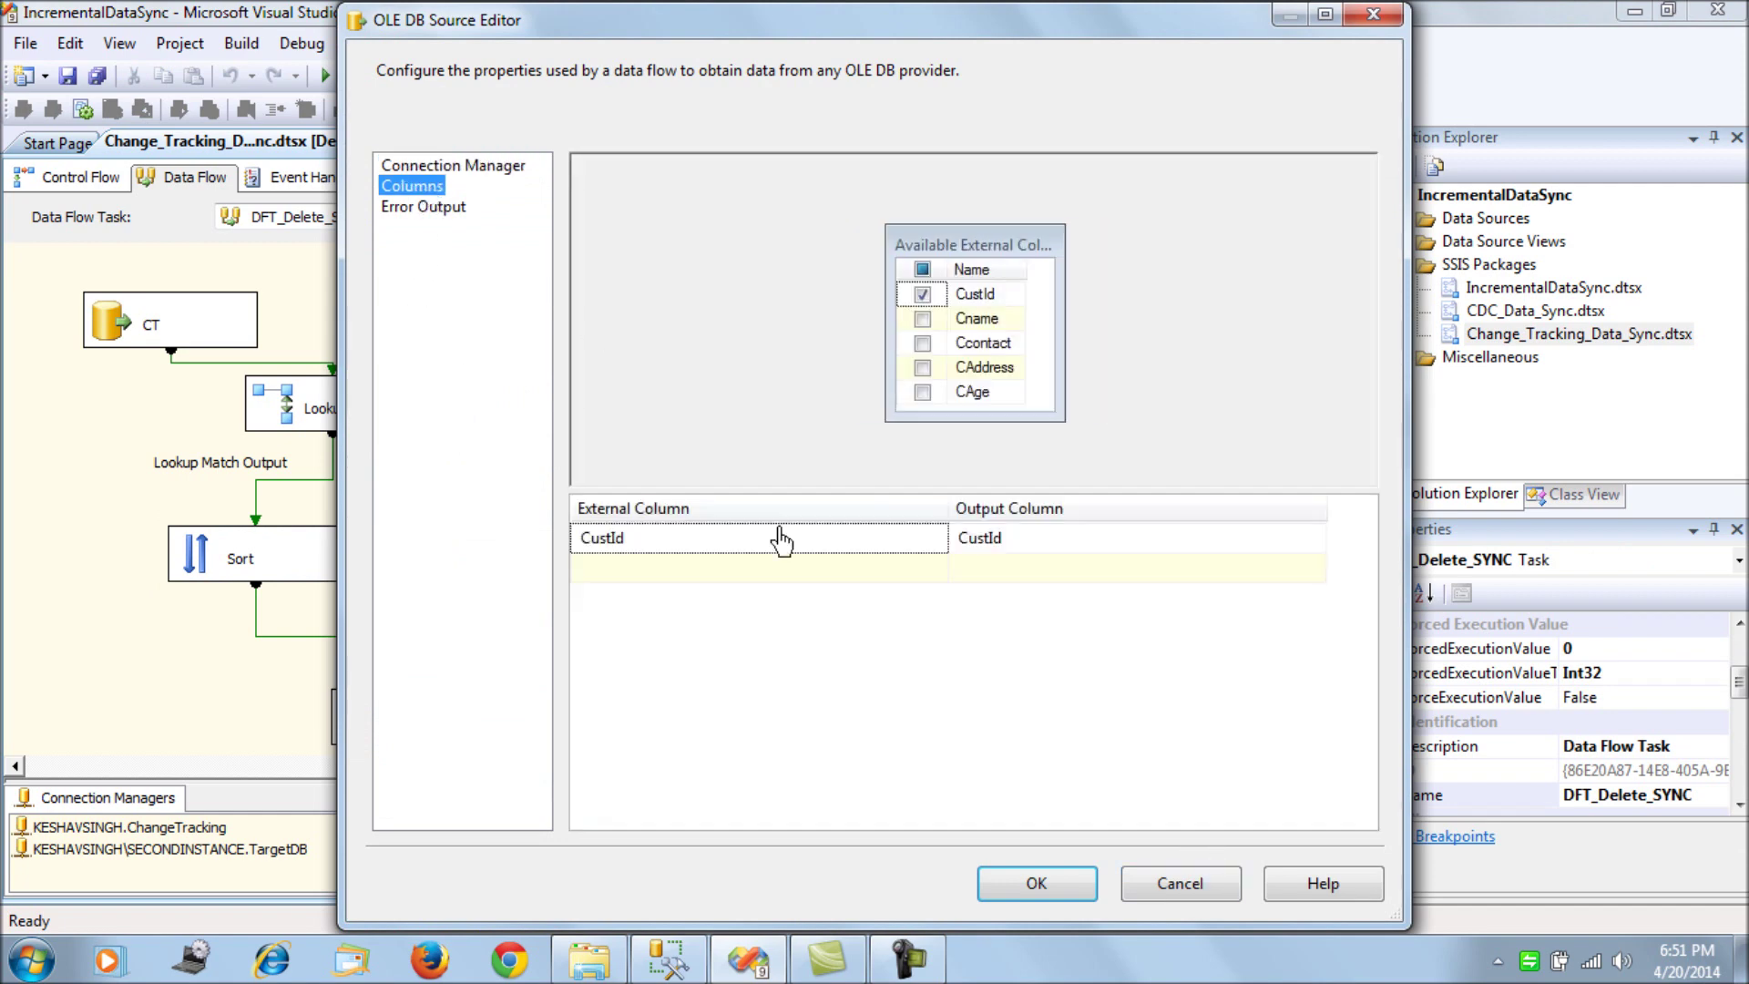
click(1175, 882)
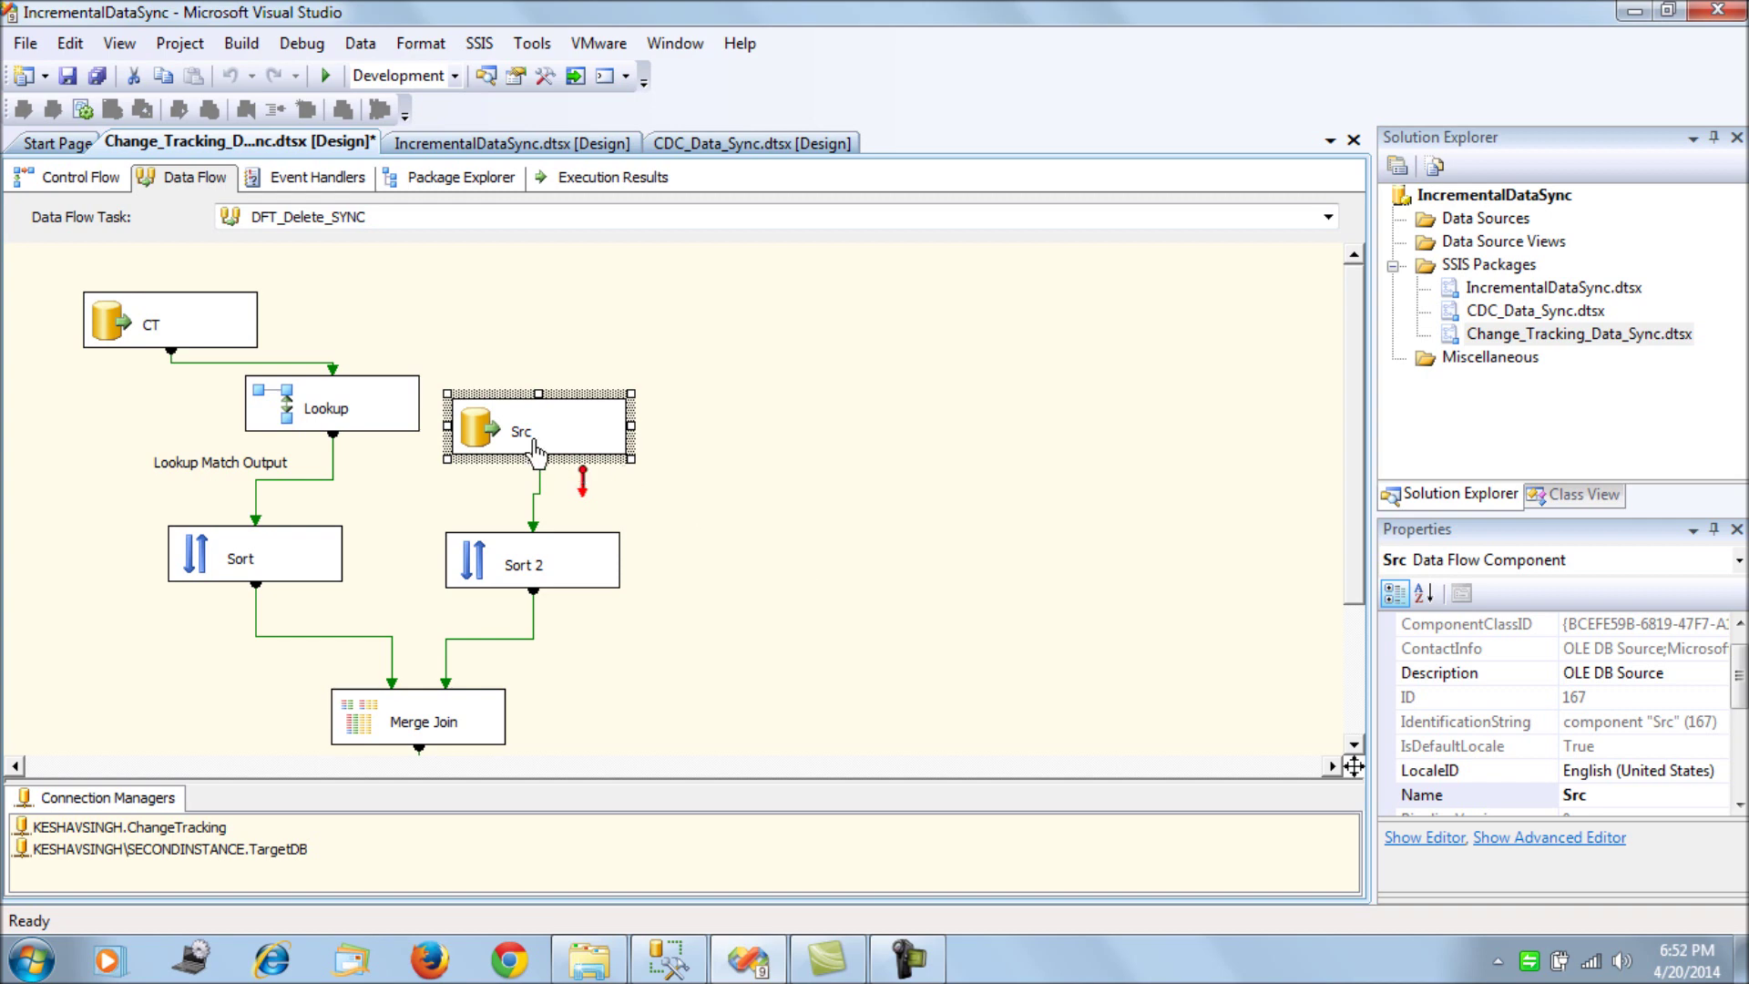
- Review the Merge Join's join type, join keys and output columns, closing its editor without changes
double_click(454, 722)
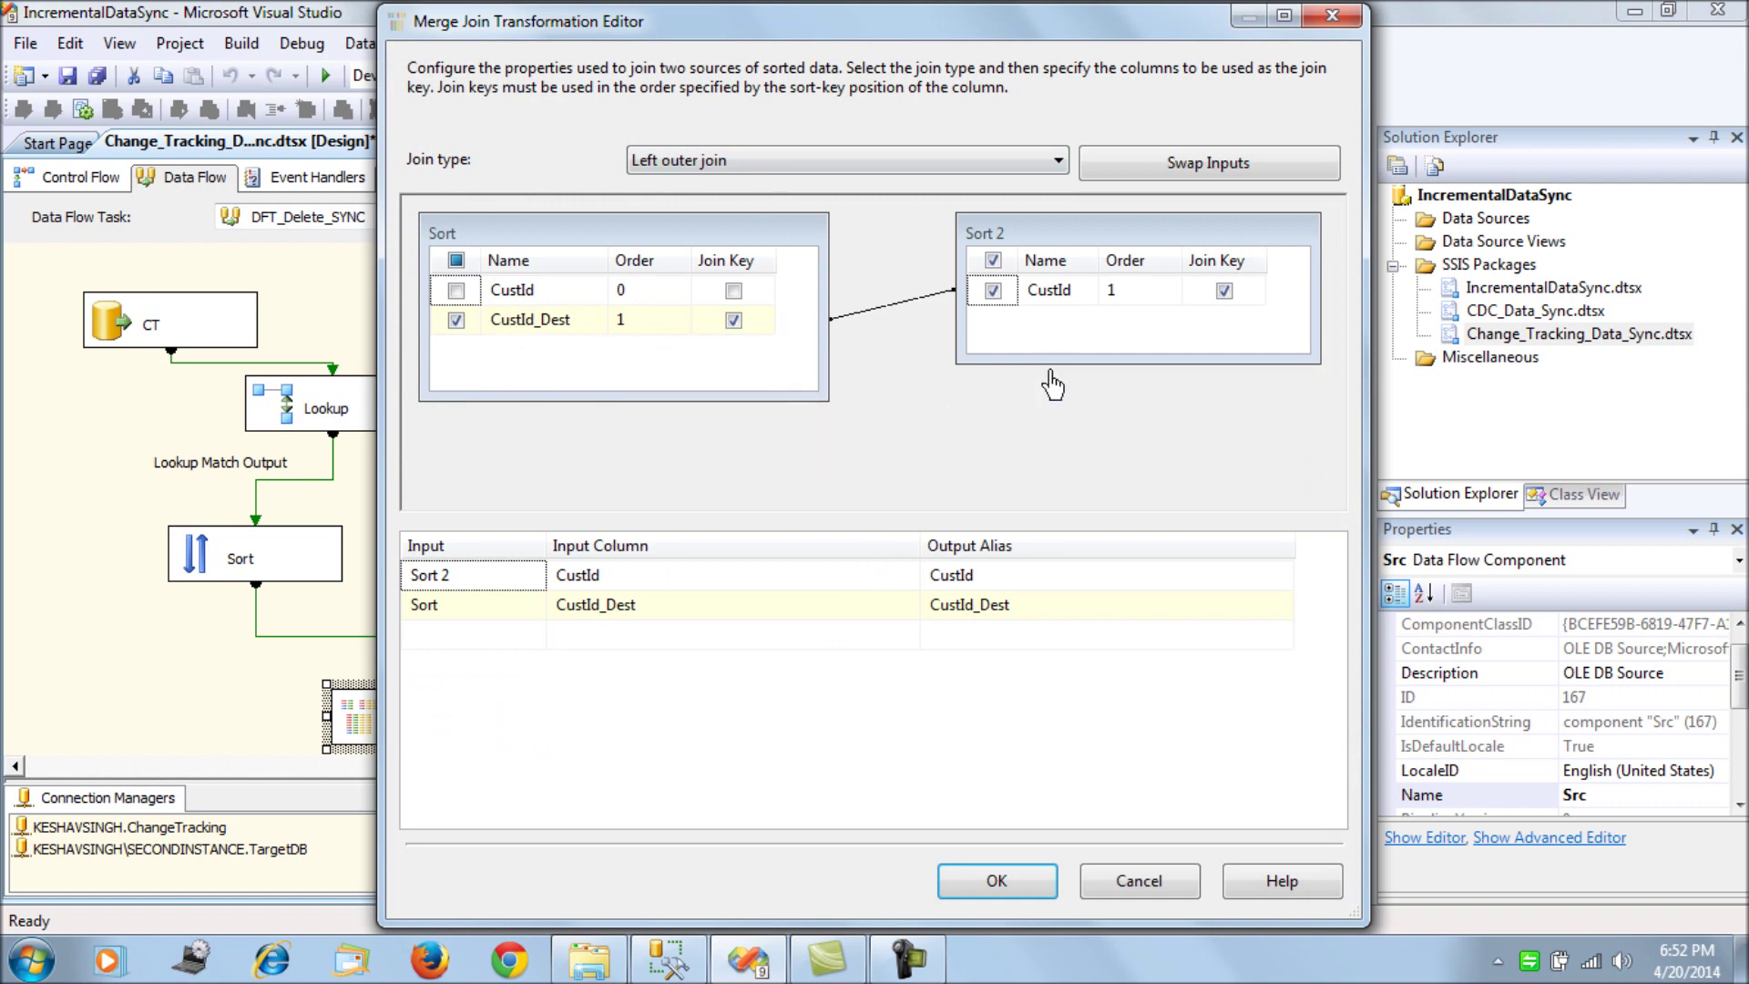
click(1134, 888)
click(1008, 605)
- Review the condition behind the Delete output in the Conditional Split transformation
scroll(1008, 606, down, 3)
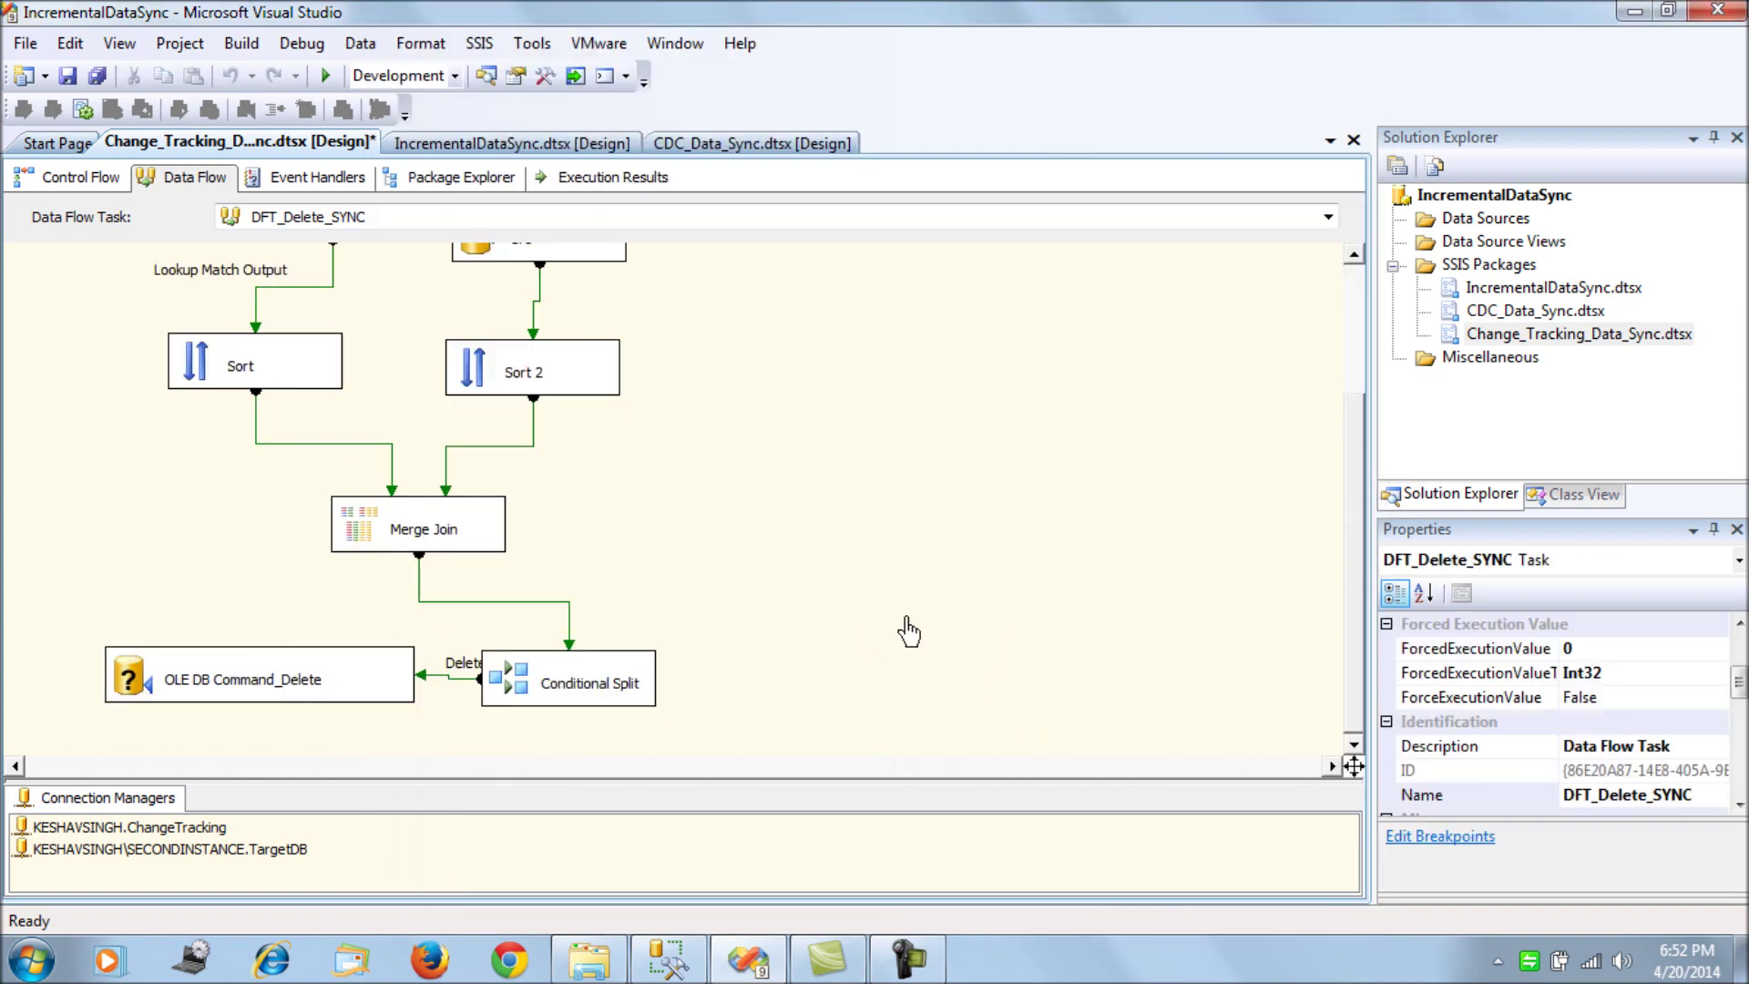
double_click(637, 696)
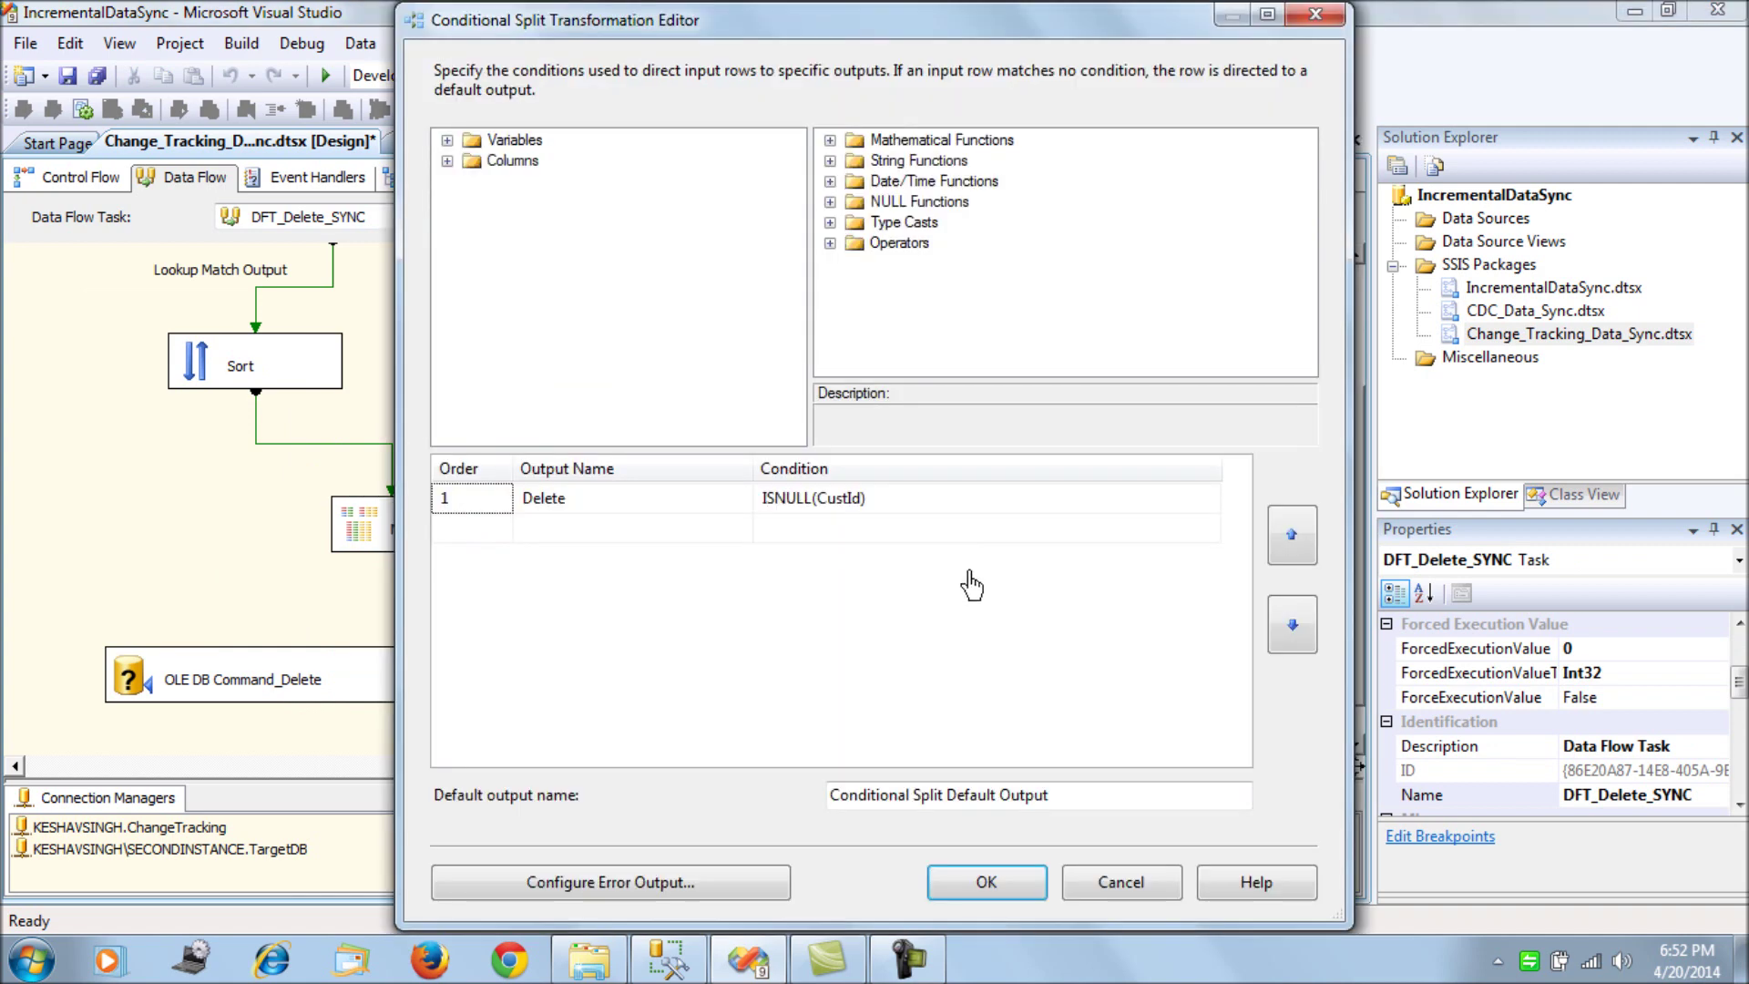
click(911, 501)
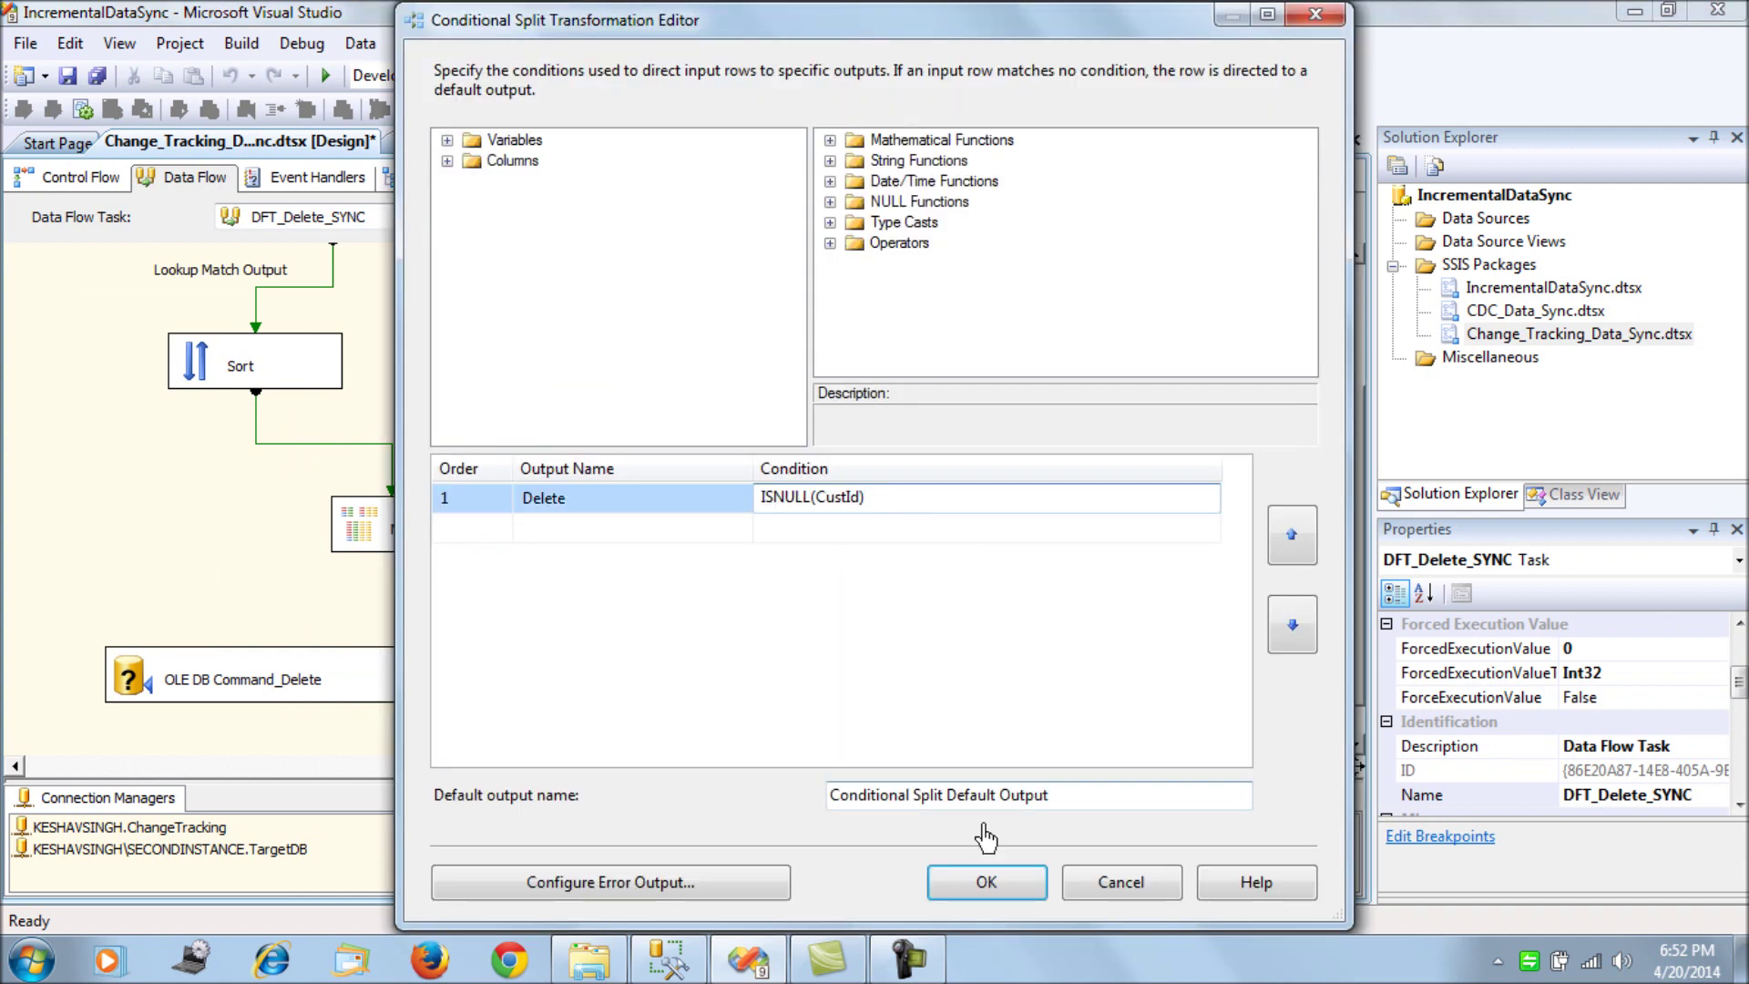
click(1009, 899)
- Review the SqlCommand property and column mappings of OLE DB Command_Delete, closing its editor without changes
double_click(301, 679)
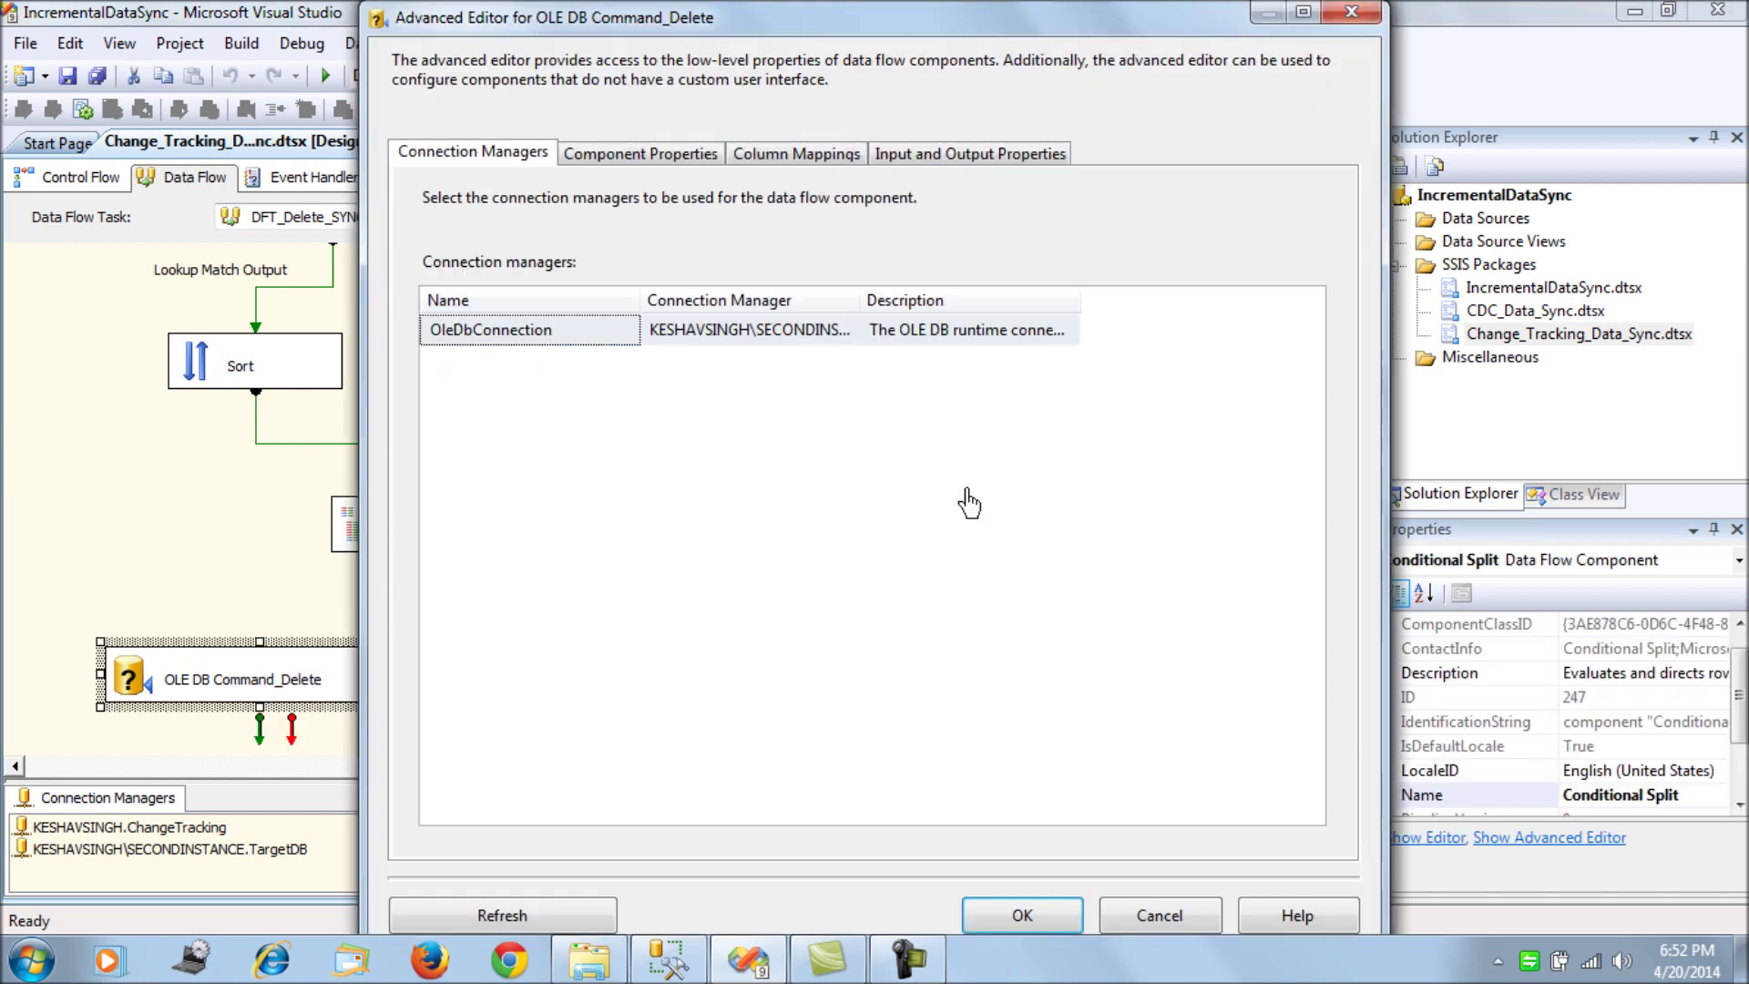
click(699, 157)
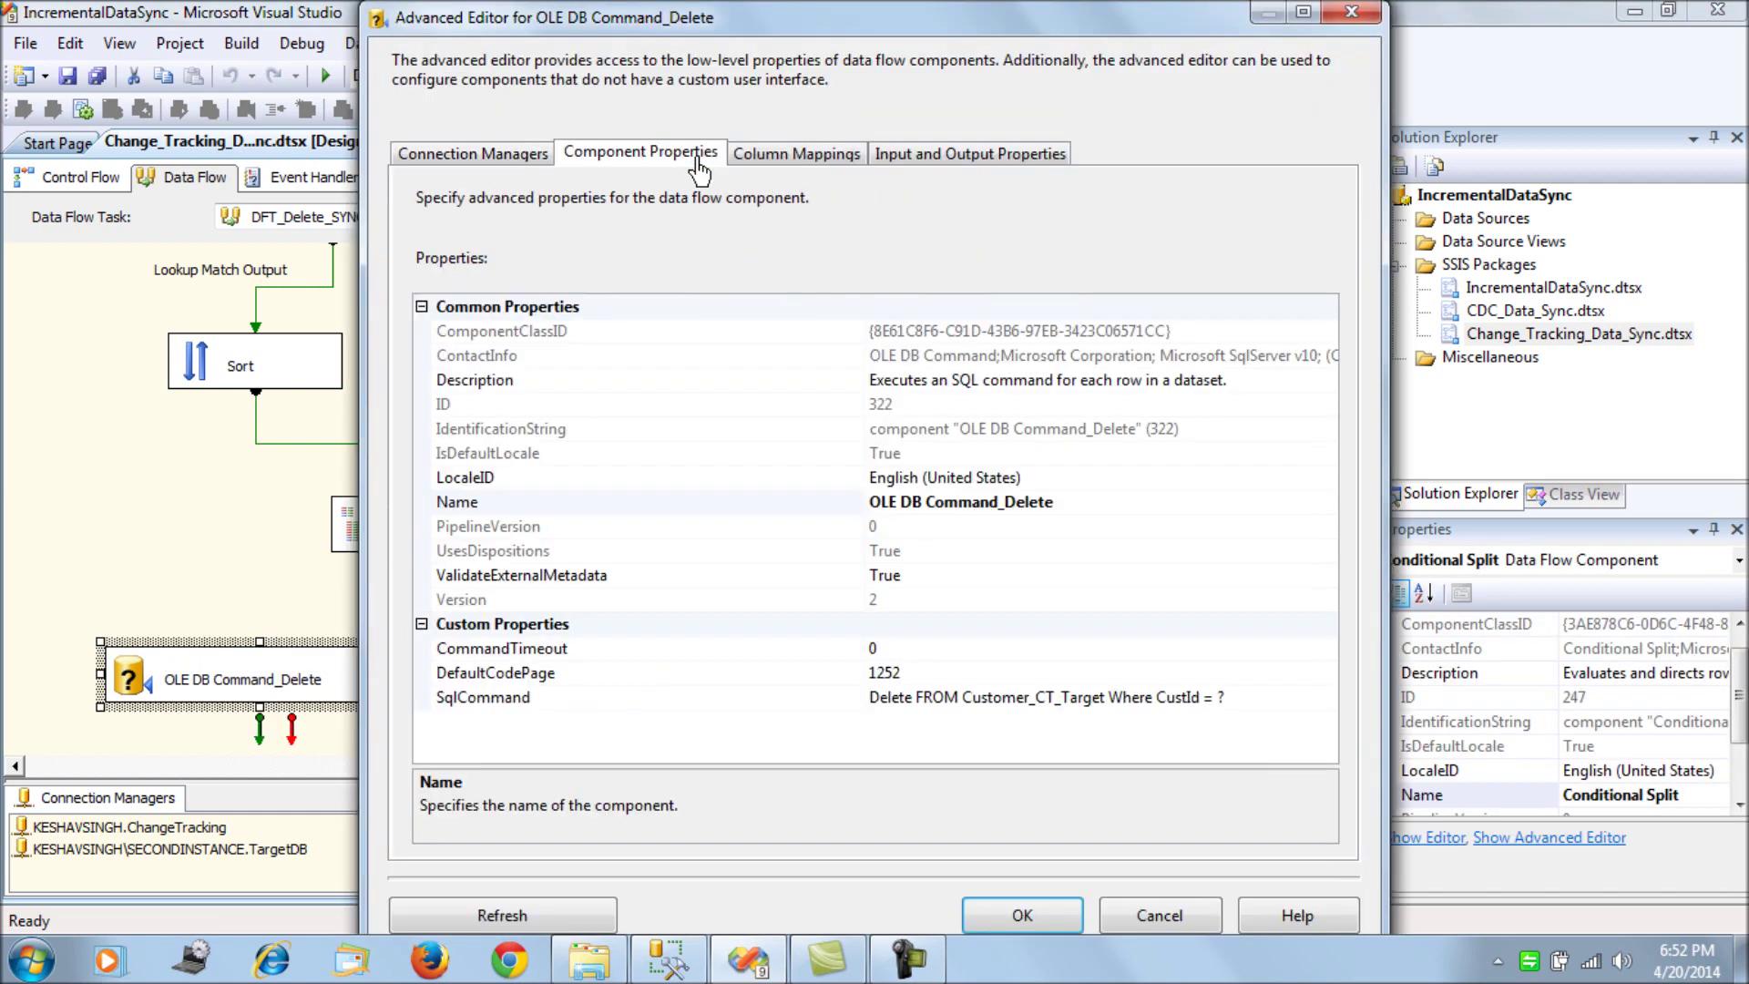
click(966, 708)
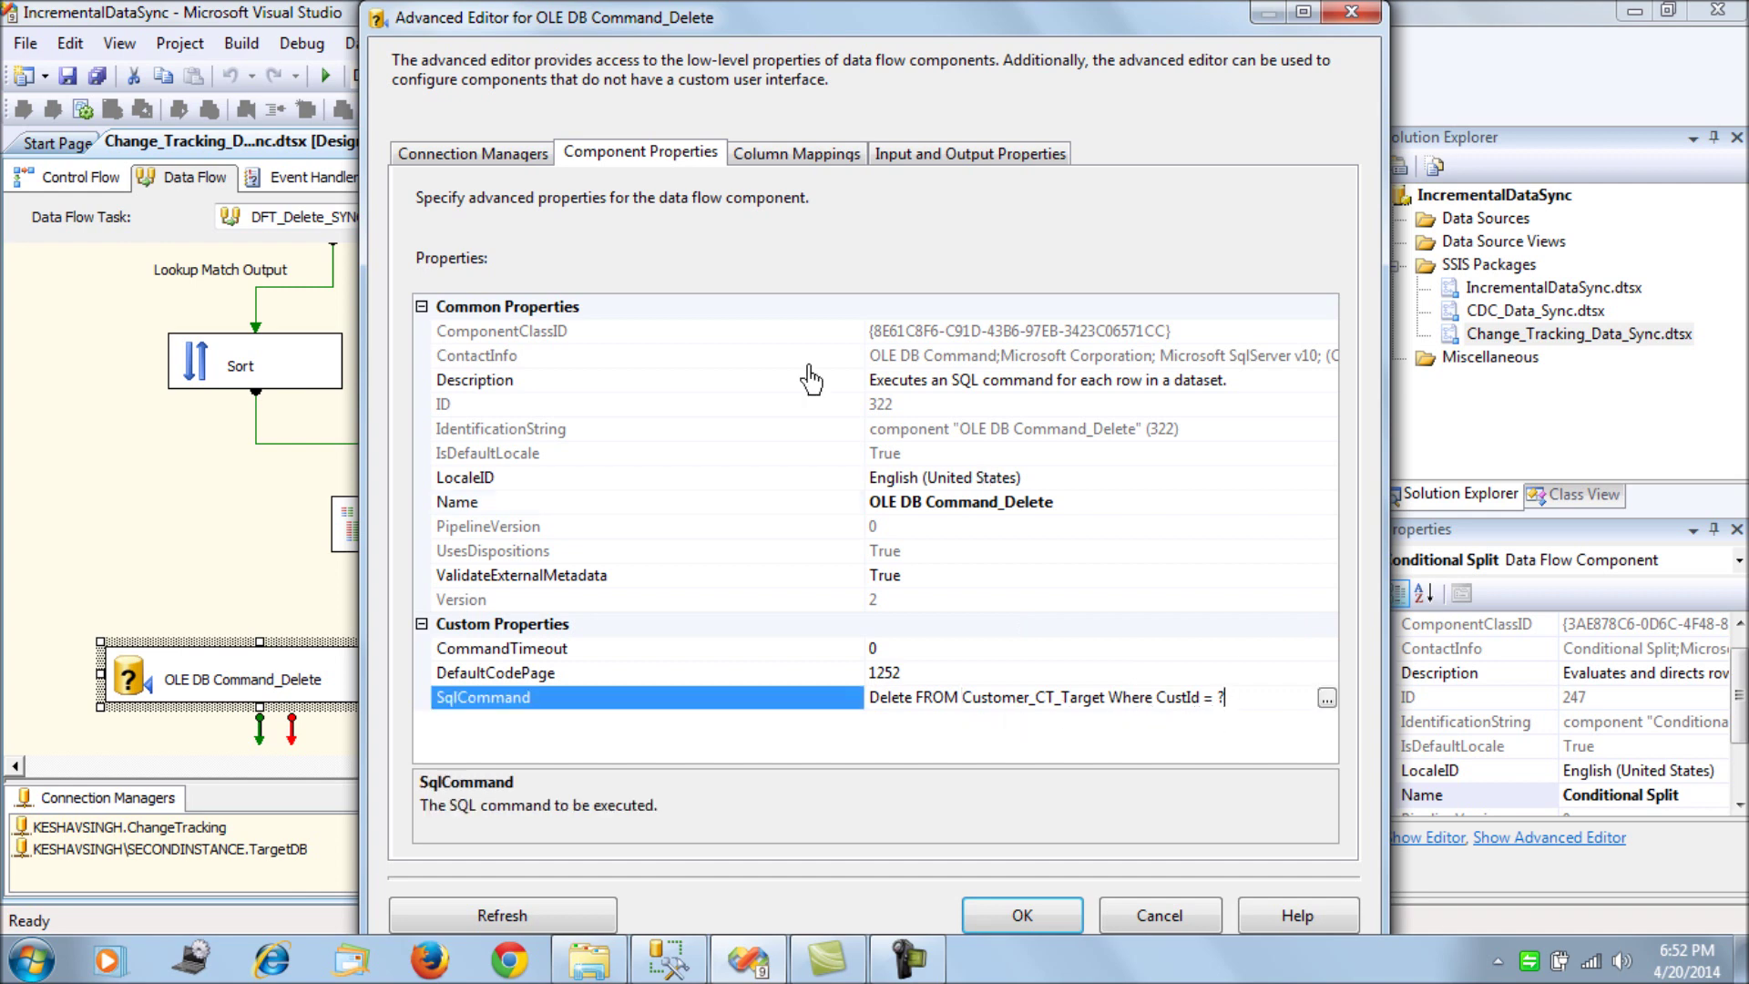
click(791, 154)
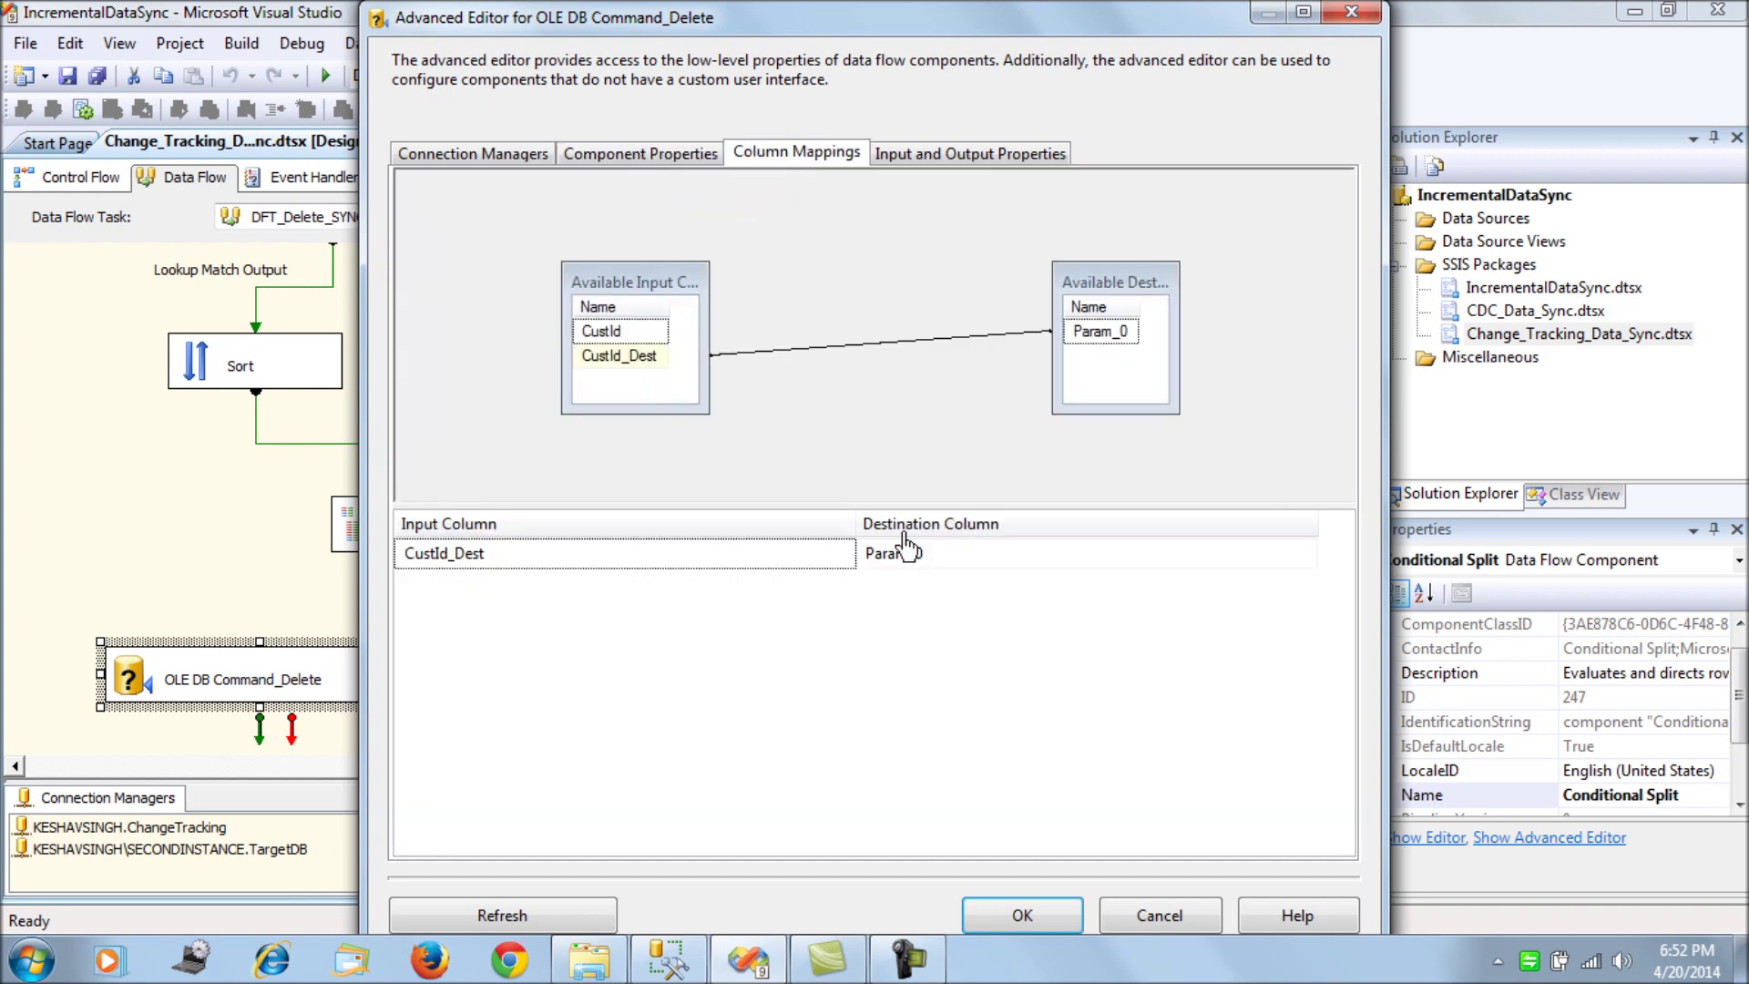
click(599, 557)
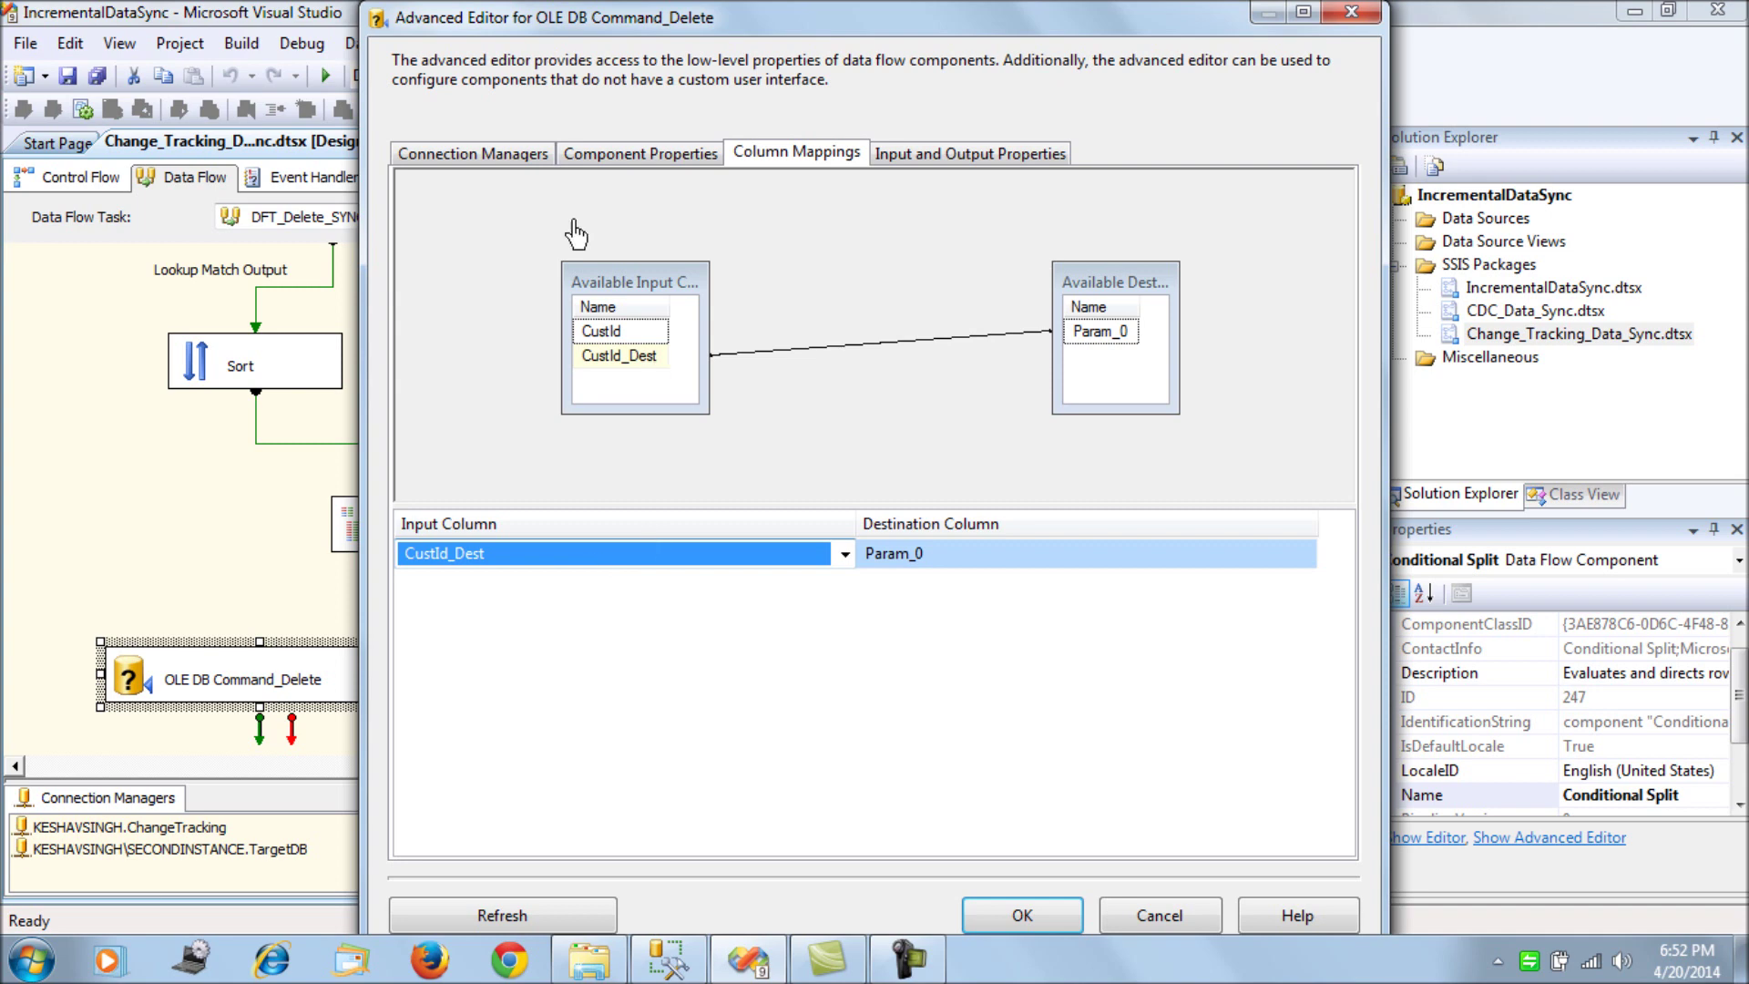
click(621, 155)
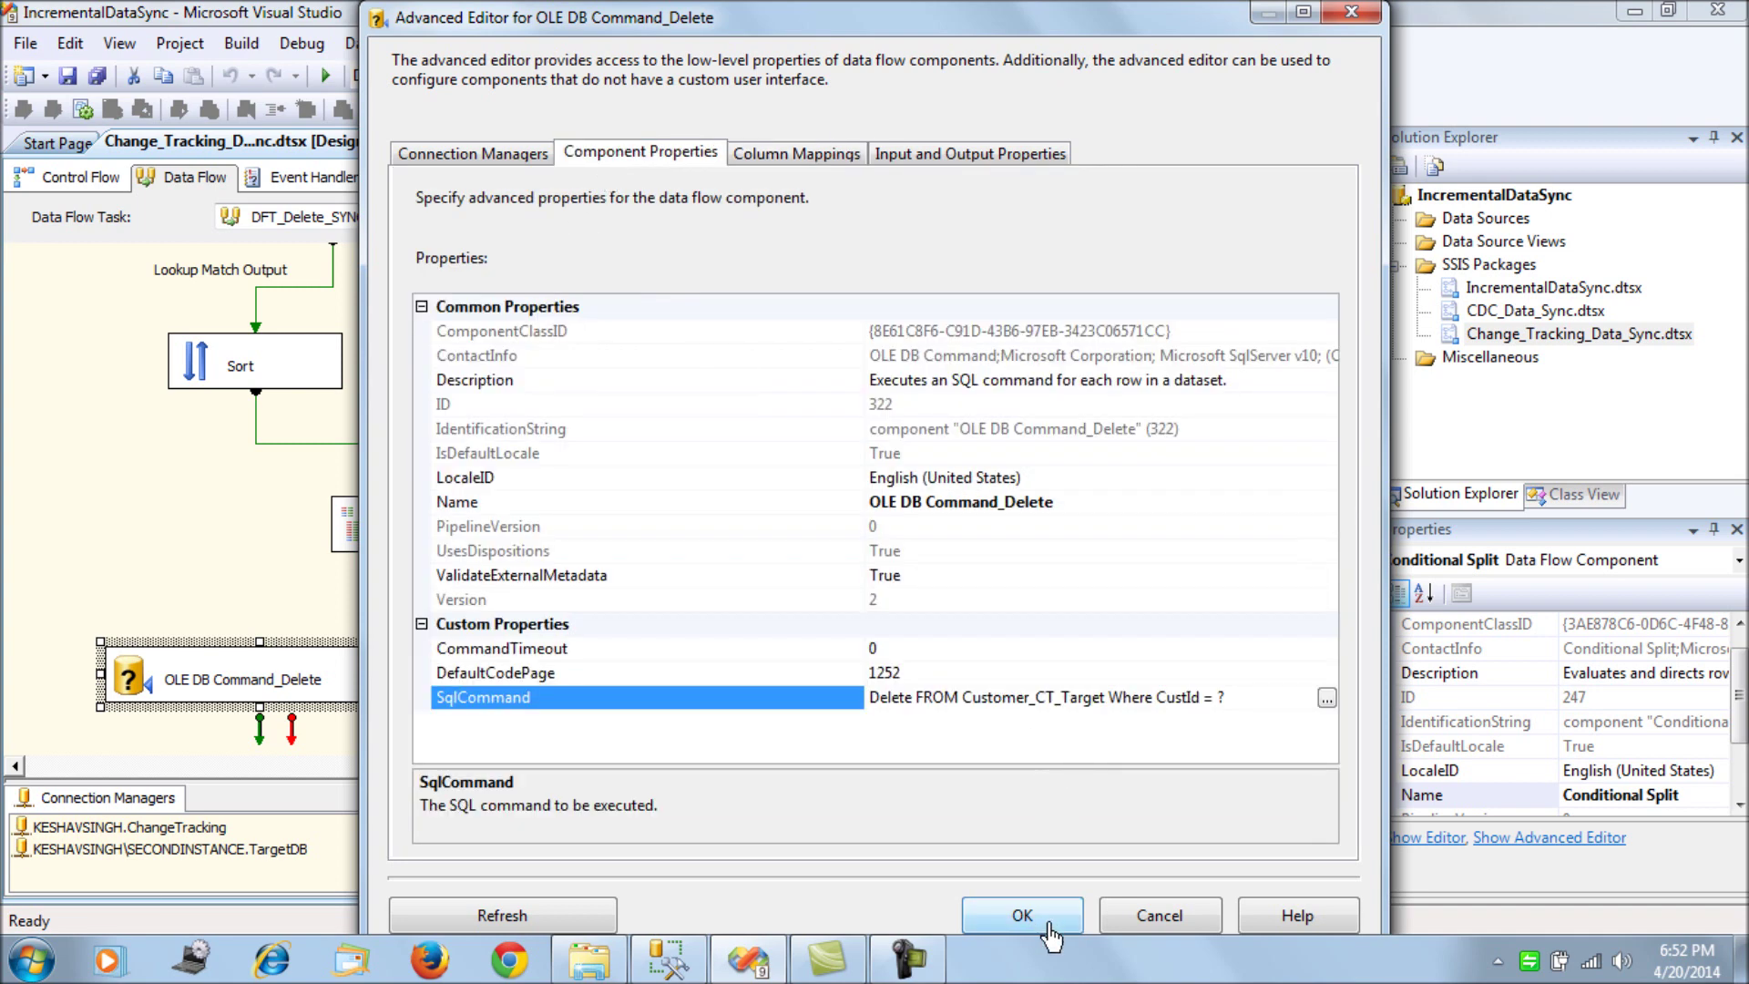
click(1023, 914)
click(853, 551)
- Execute only the DFT_Delete_SYNC task from the control flow
click(73, 176)
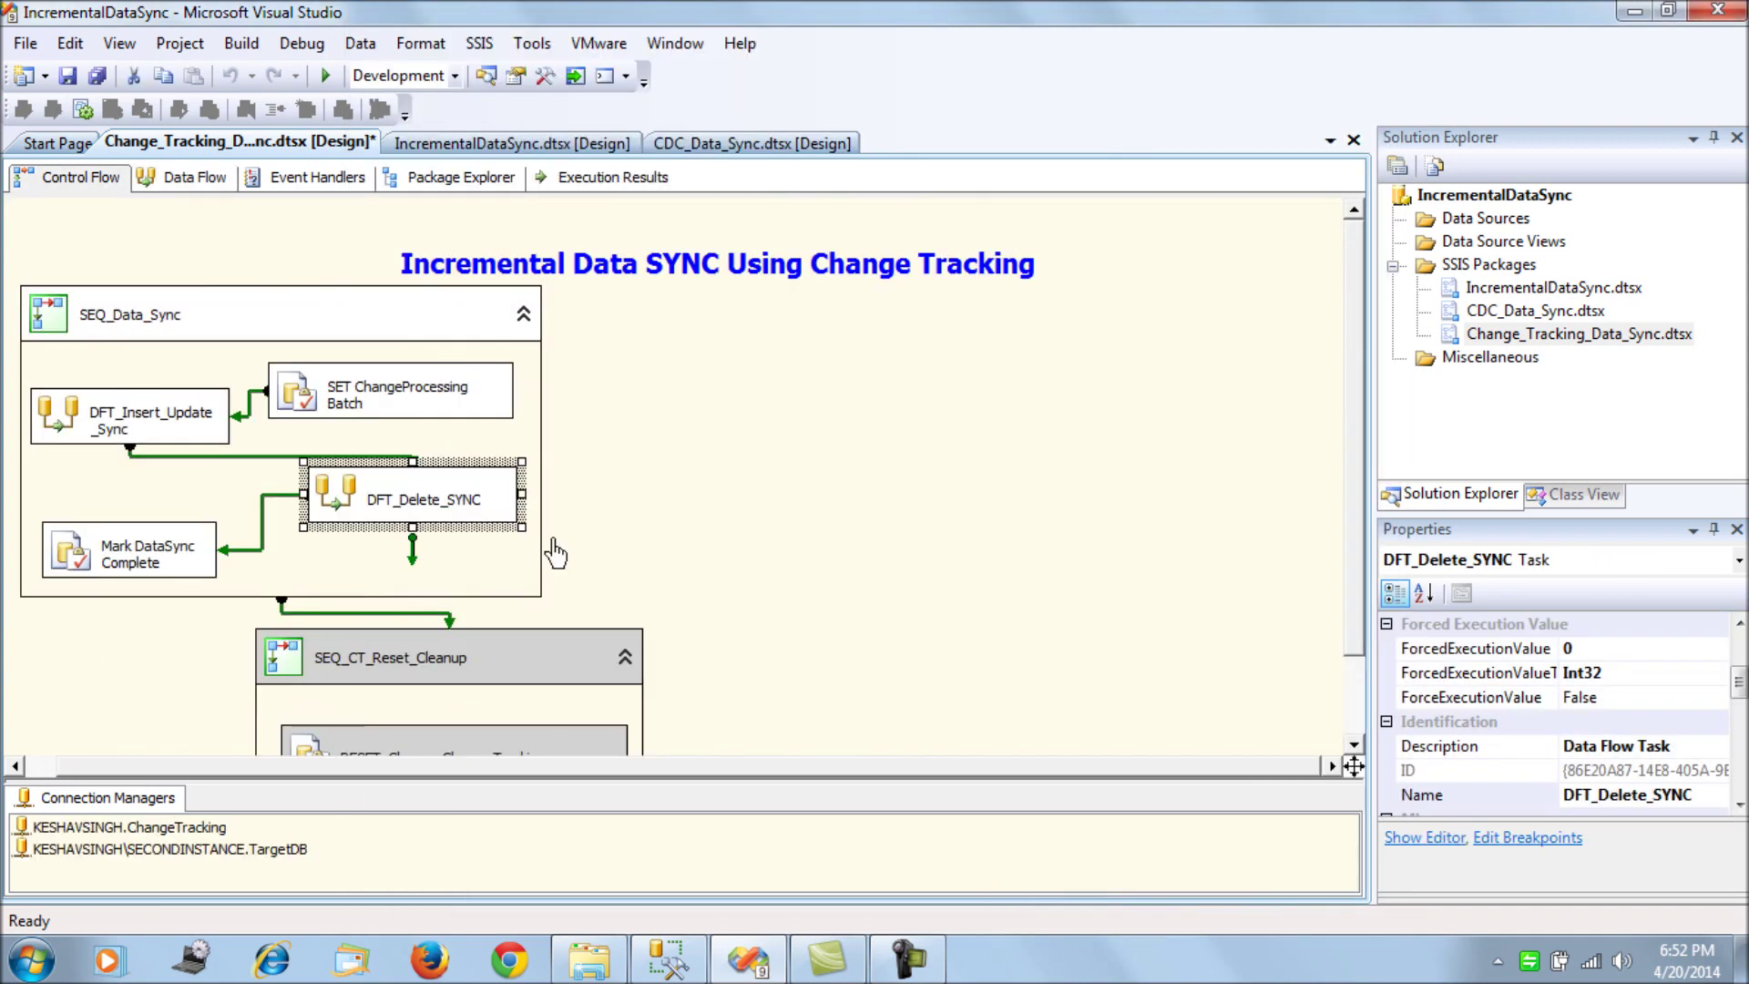
right_click(447, 489)
click(526, 191)
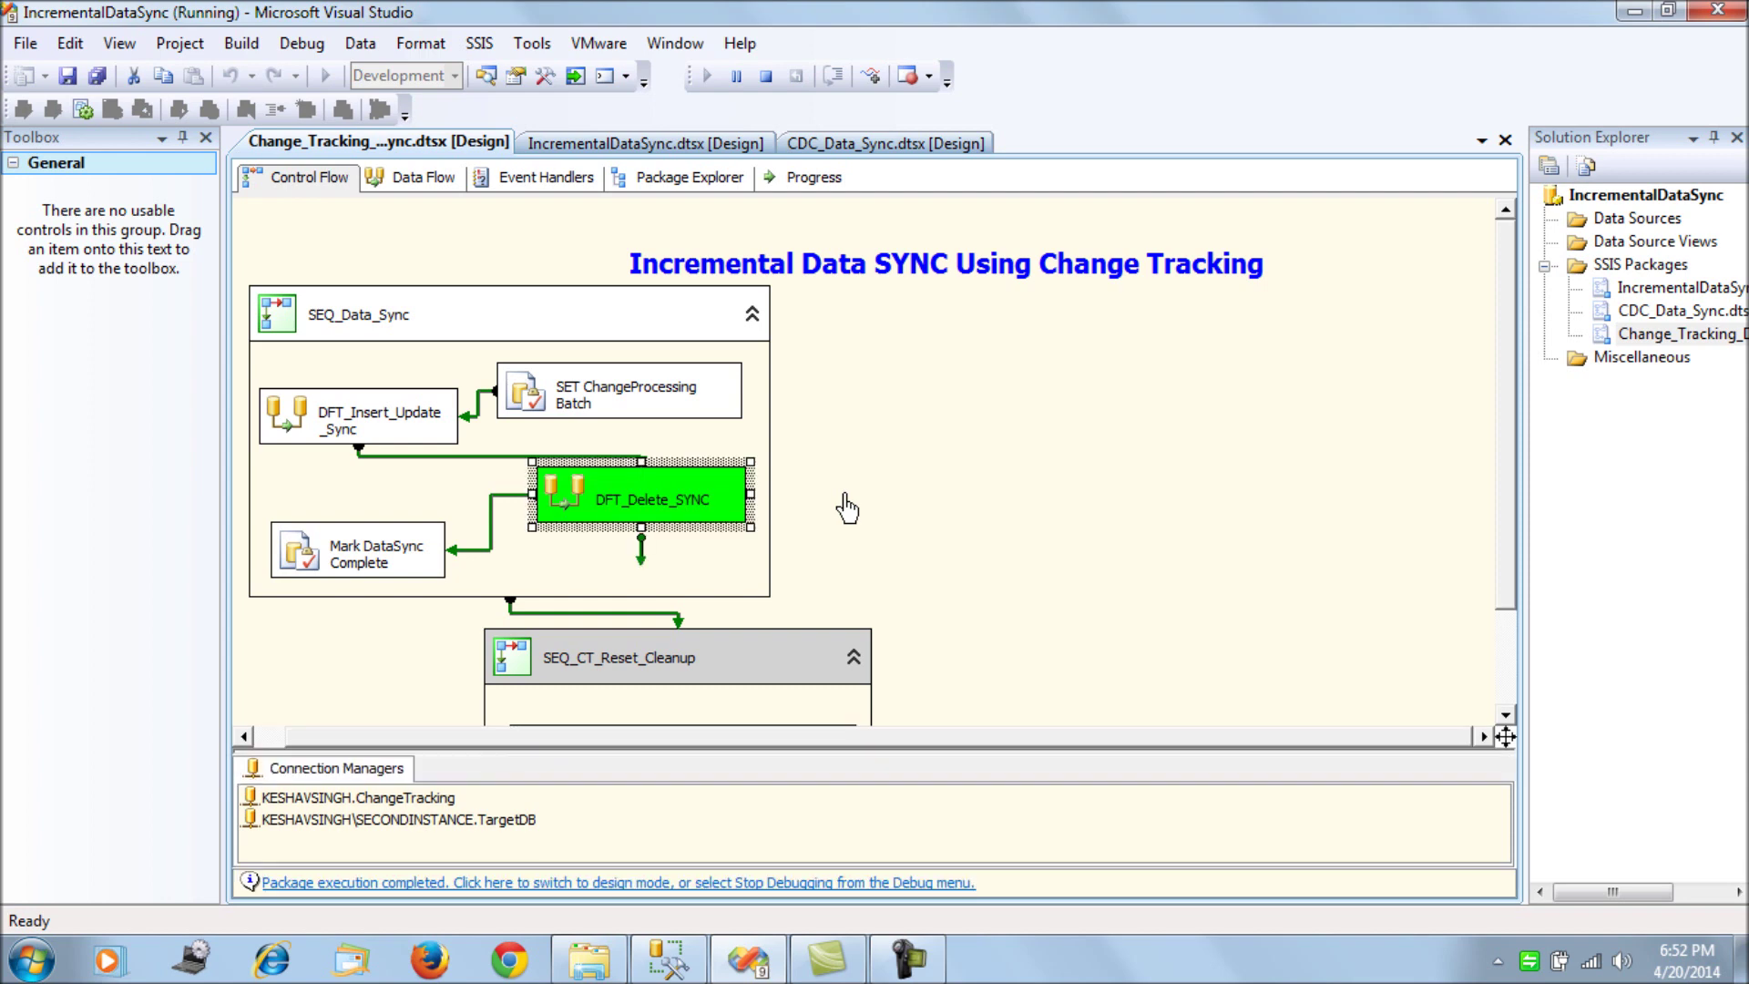
- Inspect the row counts along the DFT_Delete_SYNC data flow, from the CT and Src sources to OLE DB Command_Delete
click(417, 179)
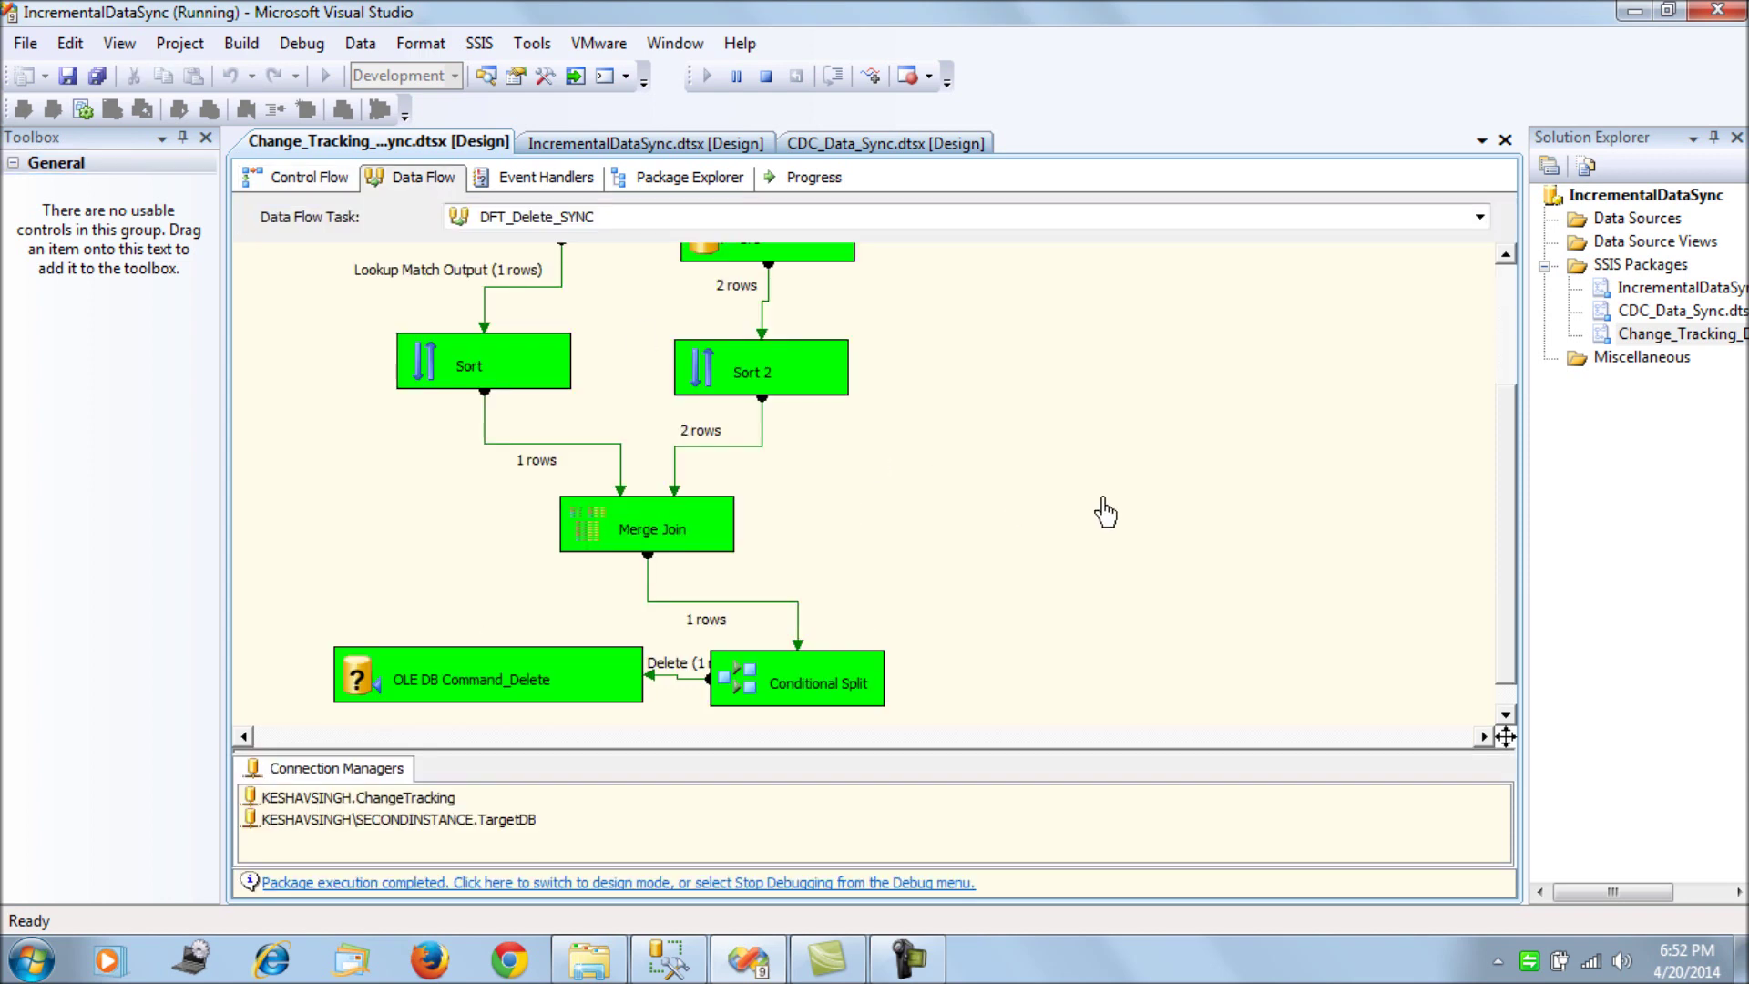
scroll(1106, 512, up, 3)
scroll(1106, 512, down, 3)
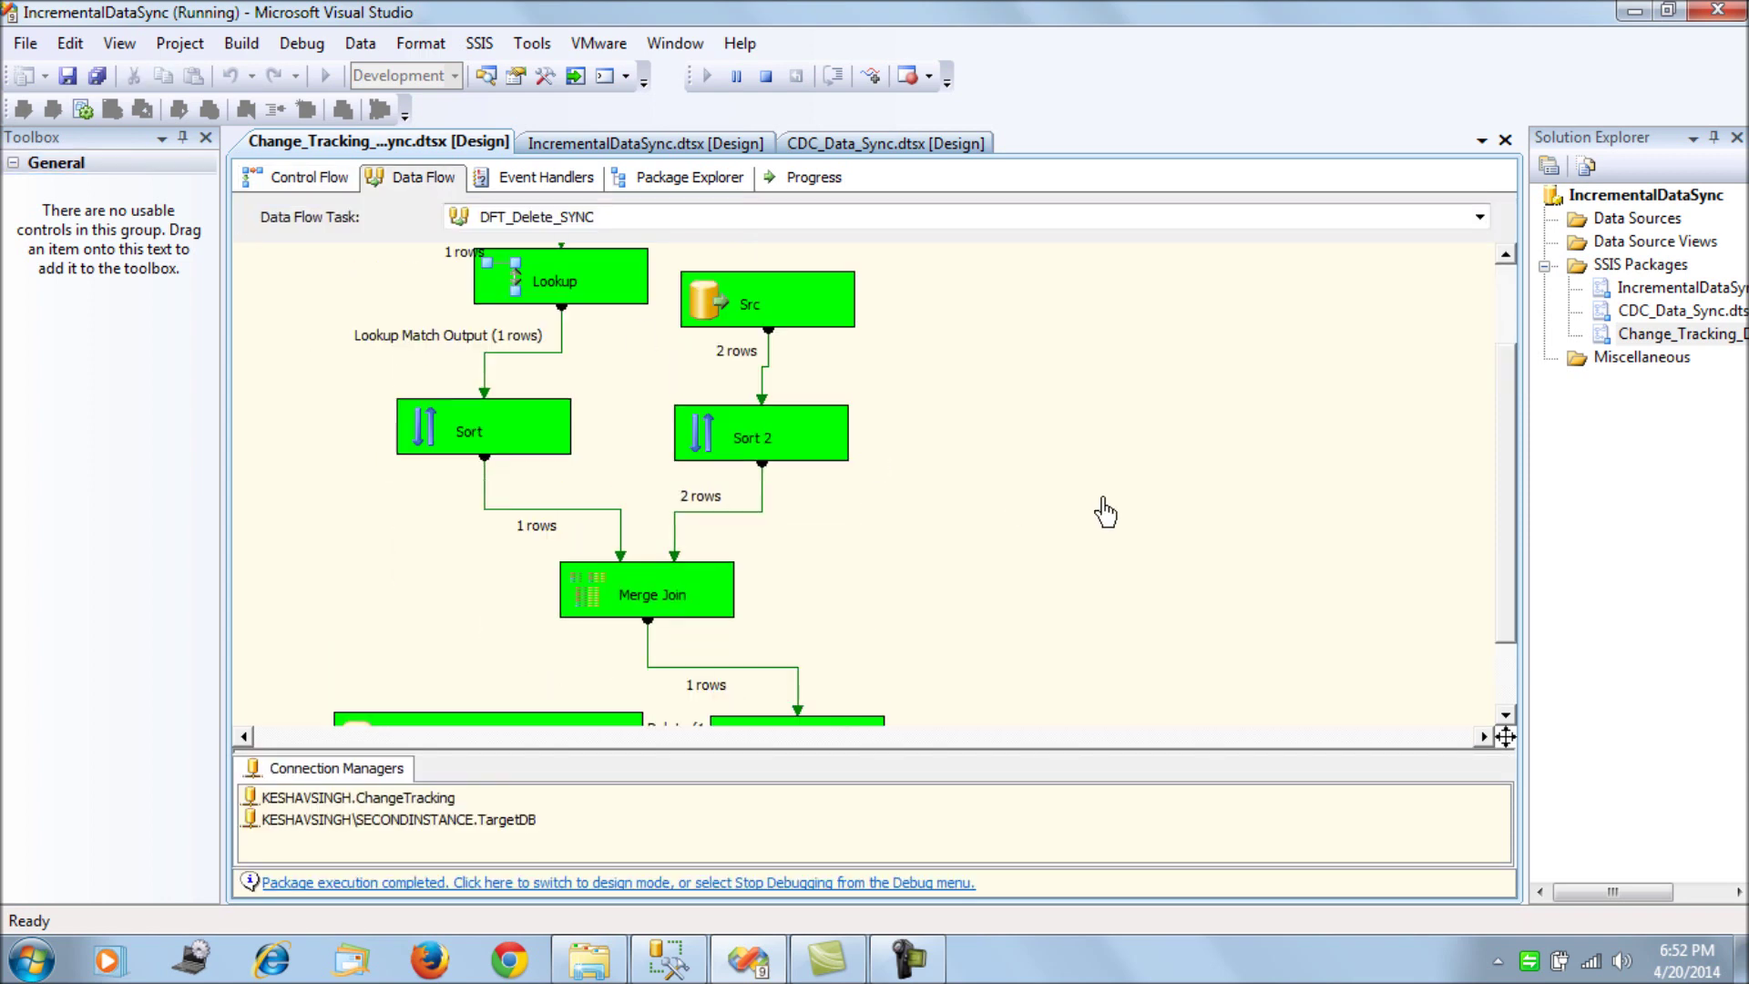
scroll(1106, 513, up, 3)
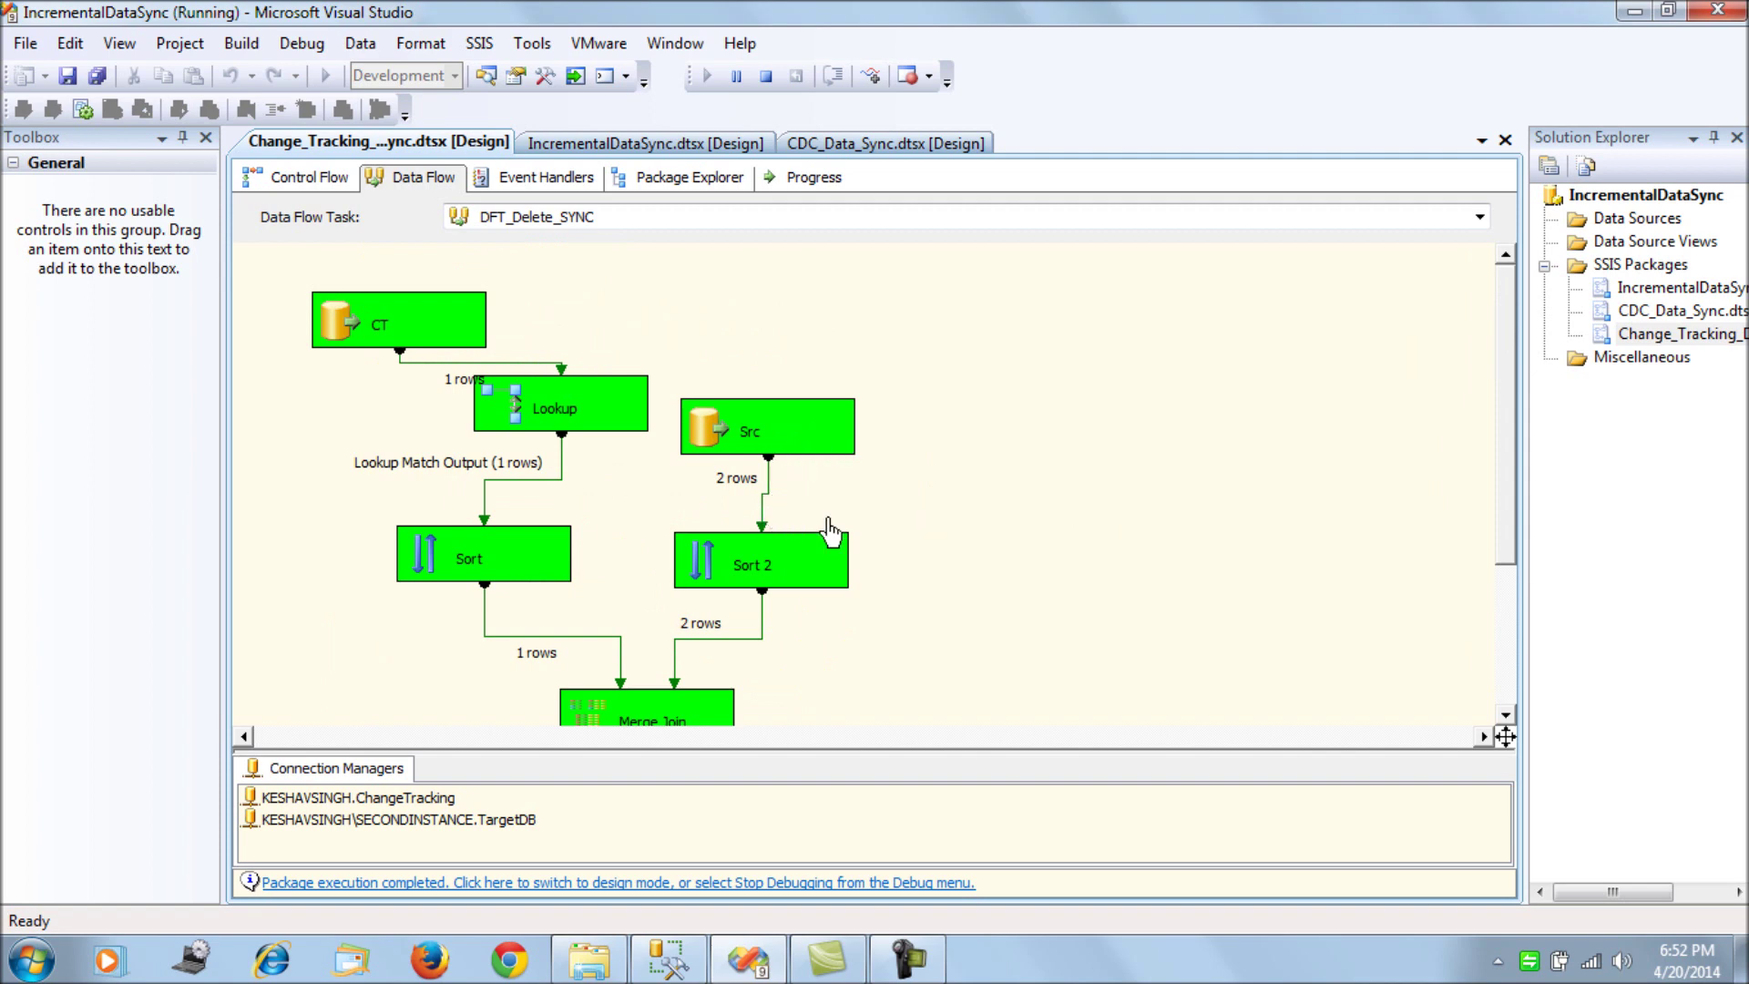
scroll(976, 577, down, 3)
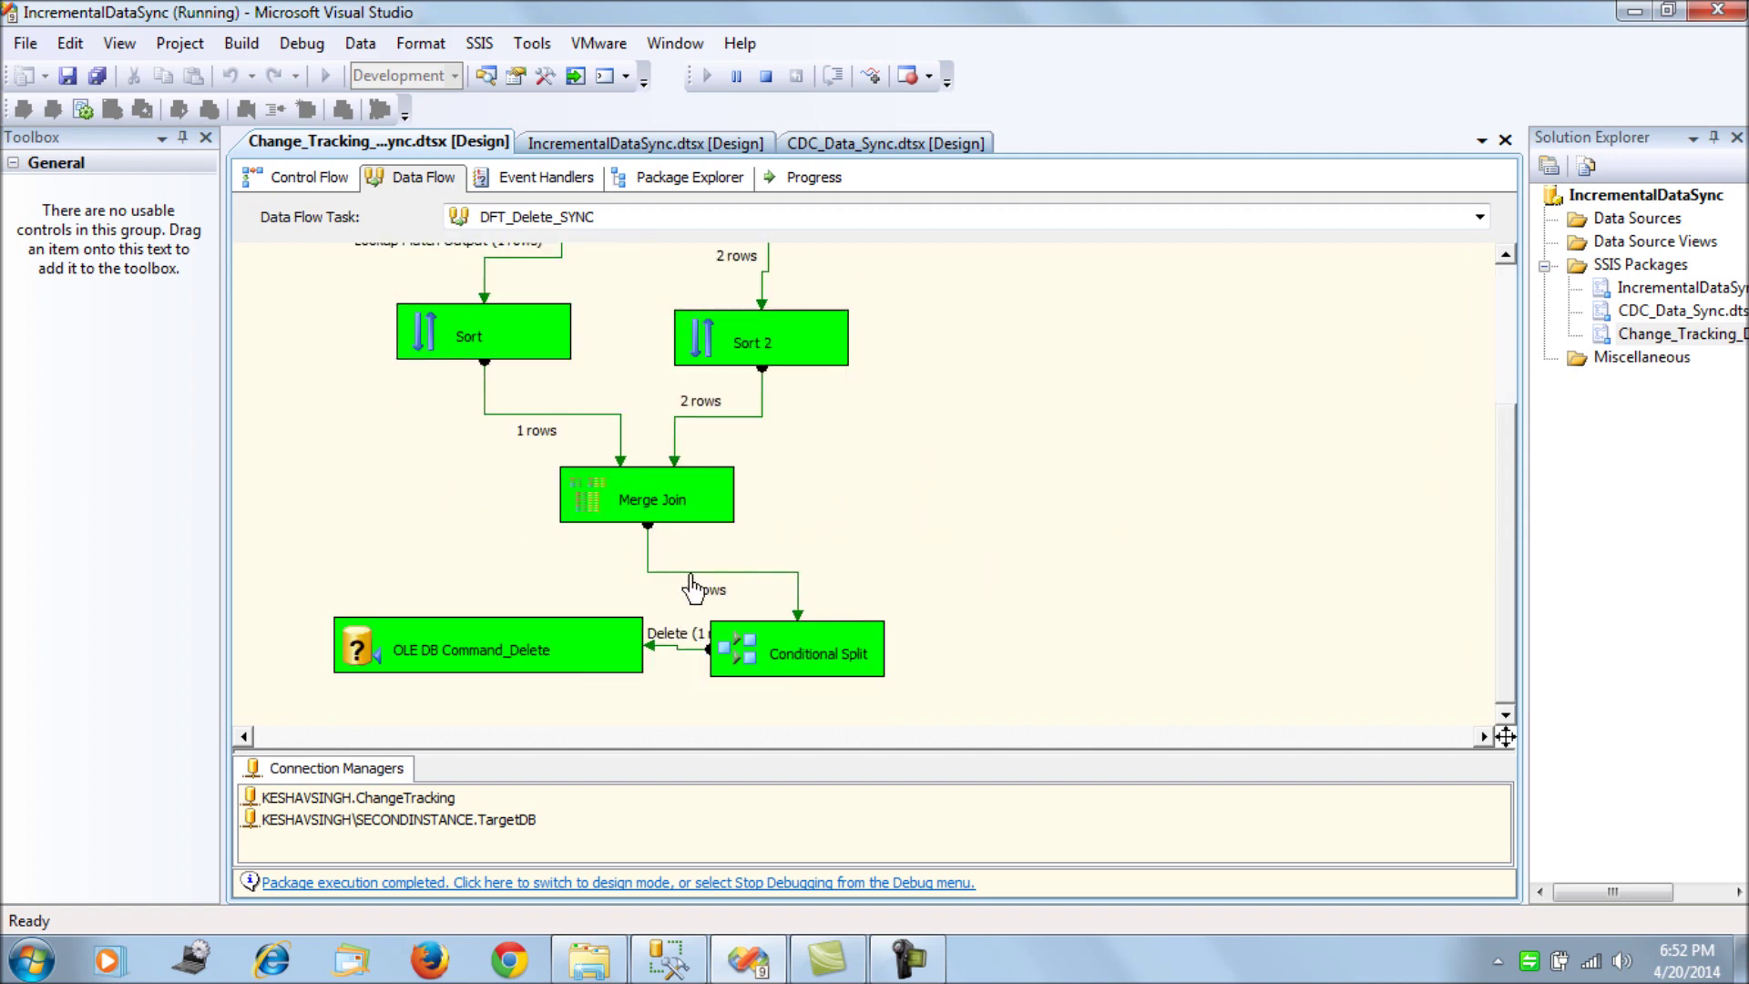
- Switch to SQL Server Management Studio and query all rows of Customer_CT_Target in the TargetDB query window
click(668, 957)
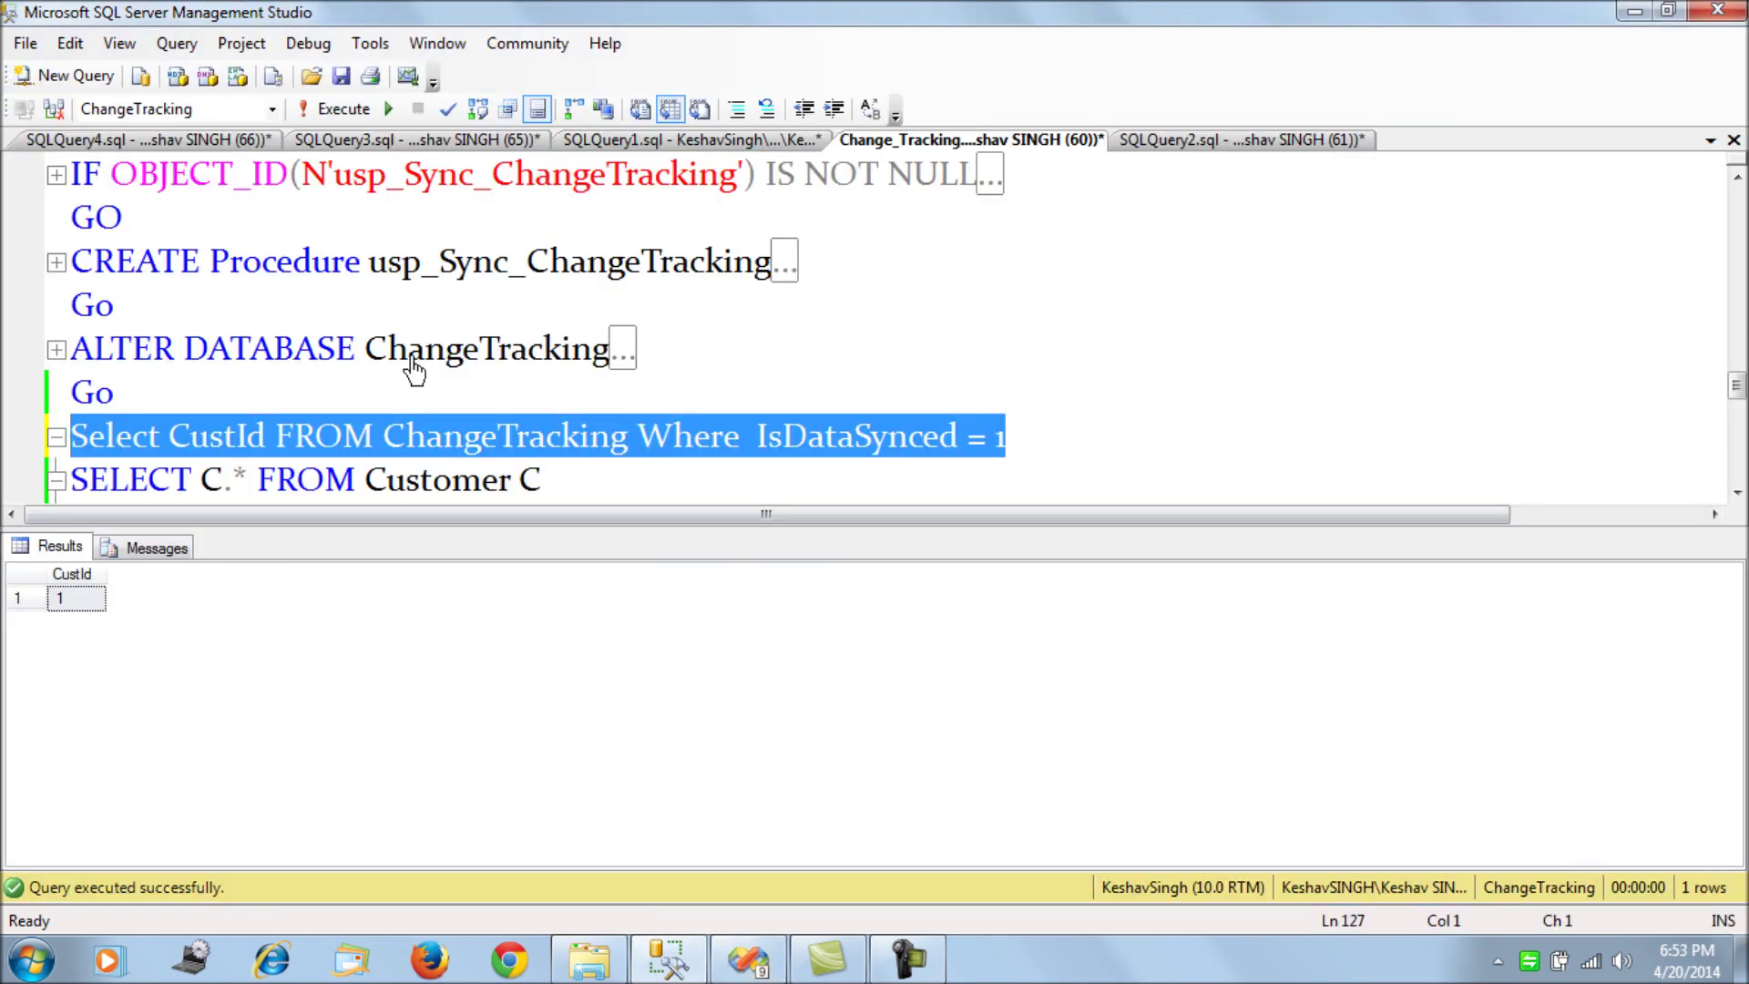
click(587, 144)
drag(657, 422, 70, 405)
key(F5)
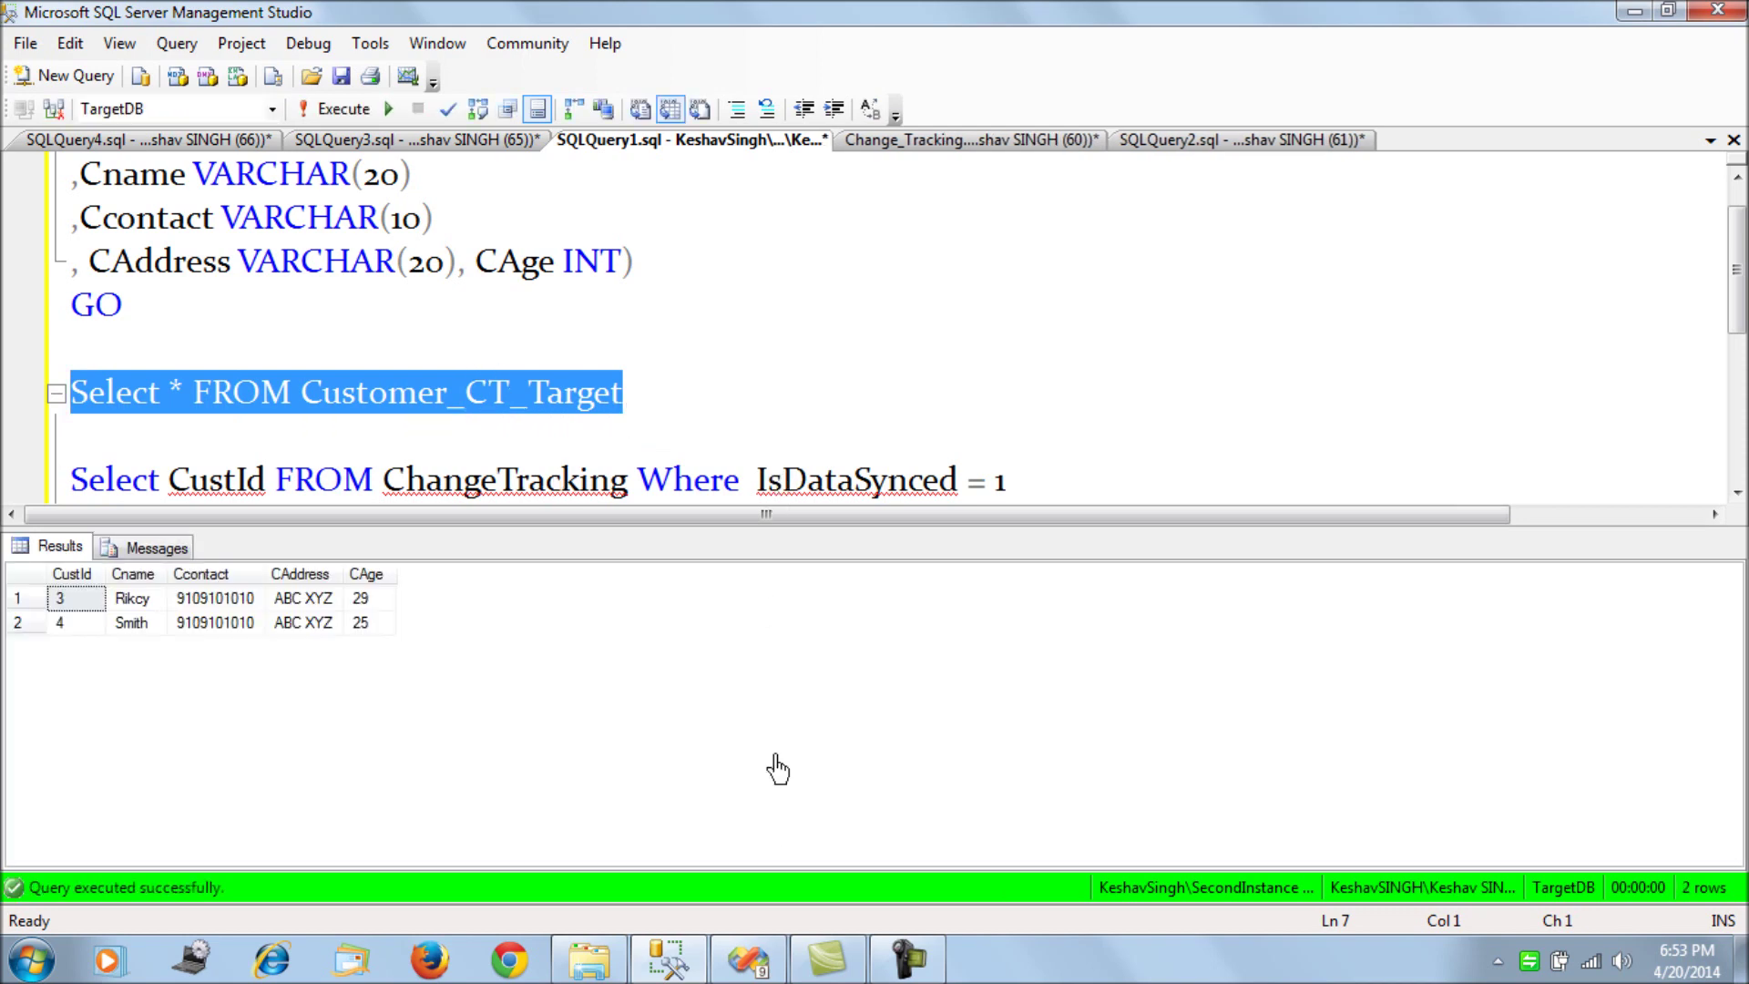
- Switch to Visual Studio, stop the debugging run and return to the package's control flow
click(755, 966)
click(766, 75)
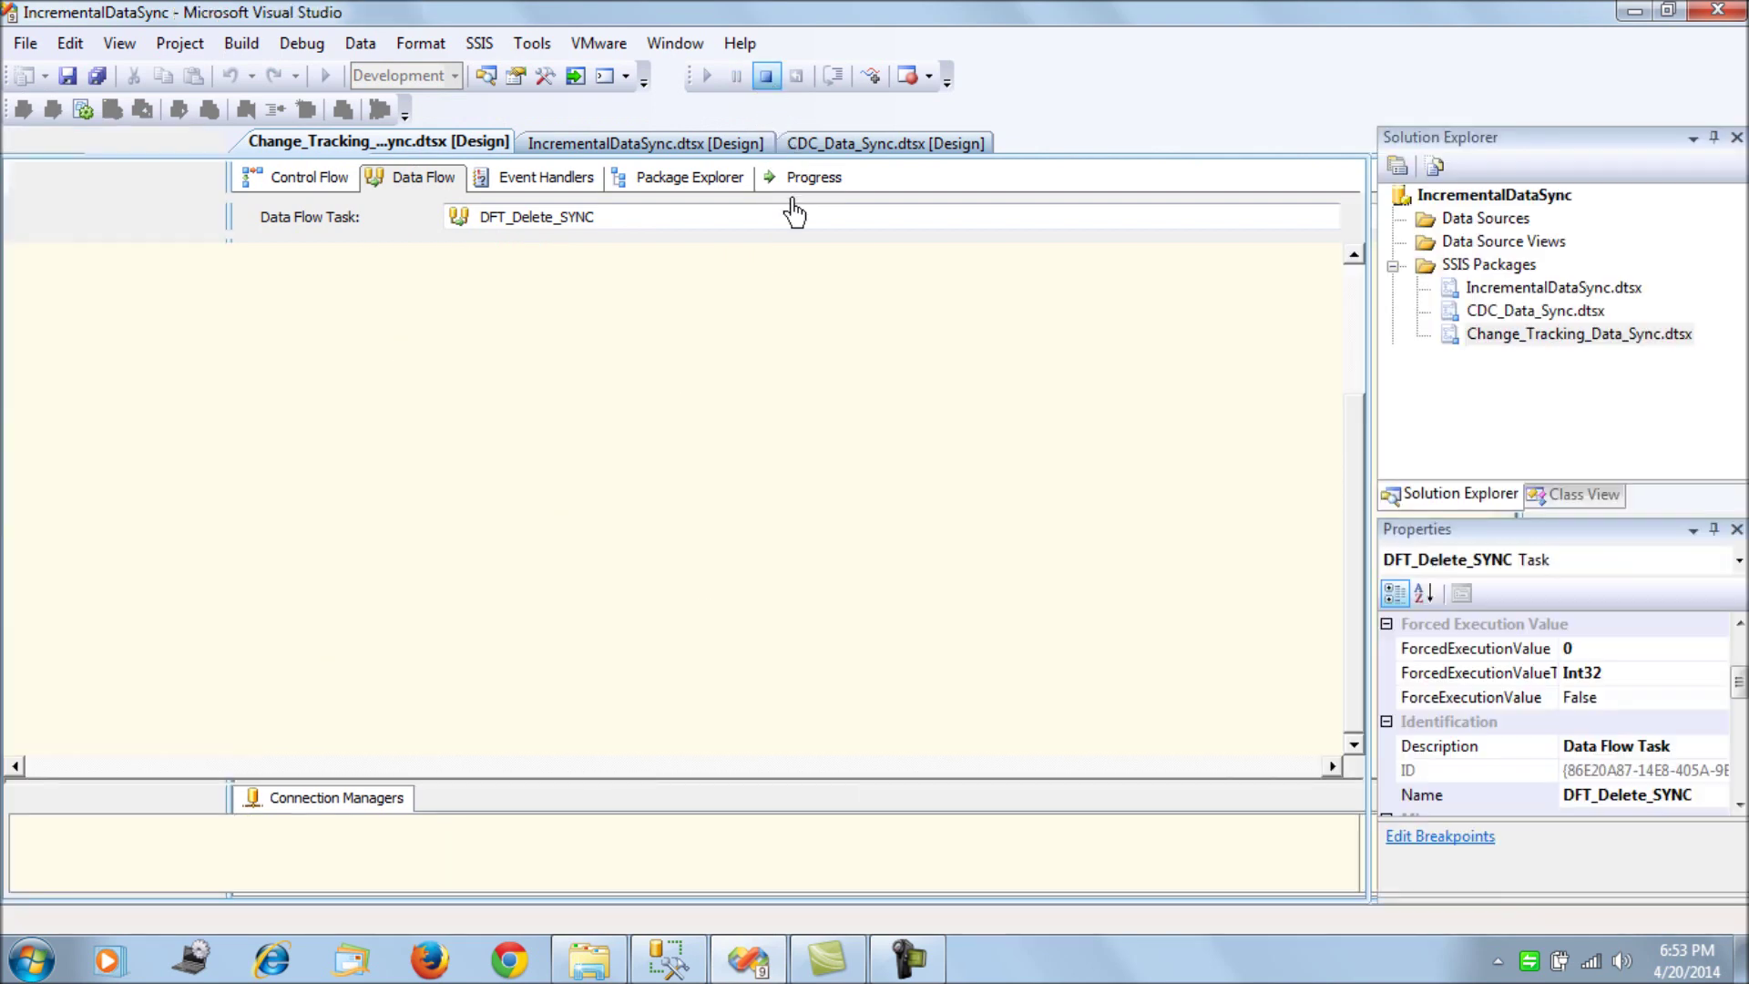
click(65, 177)
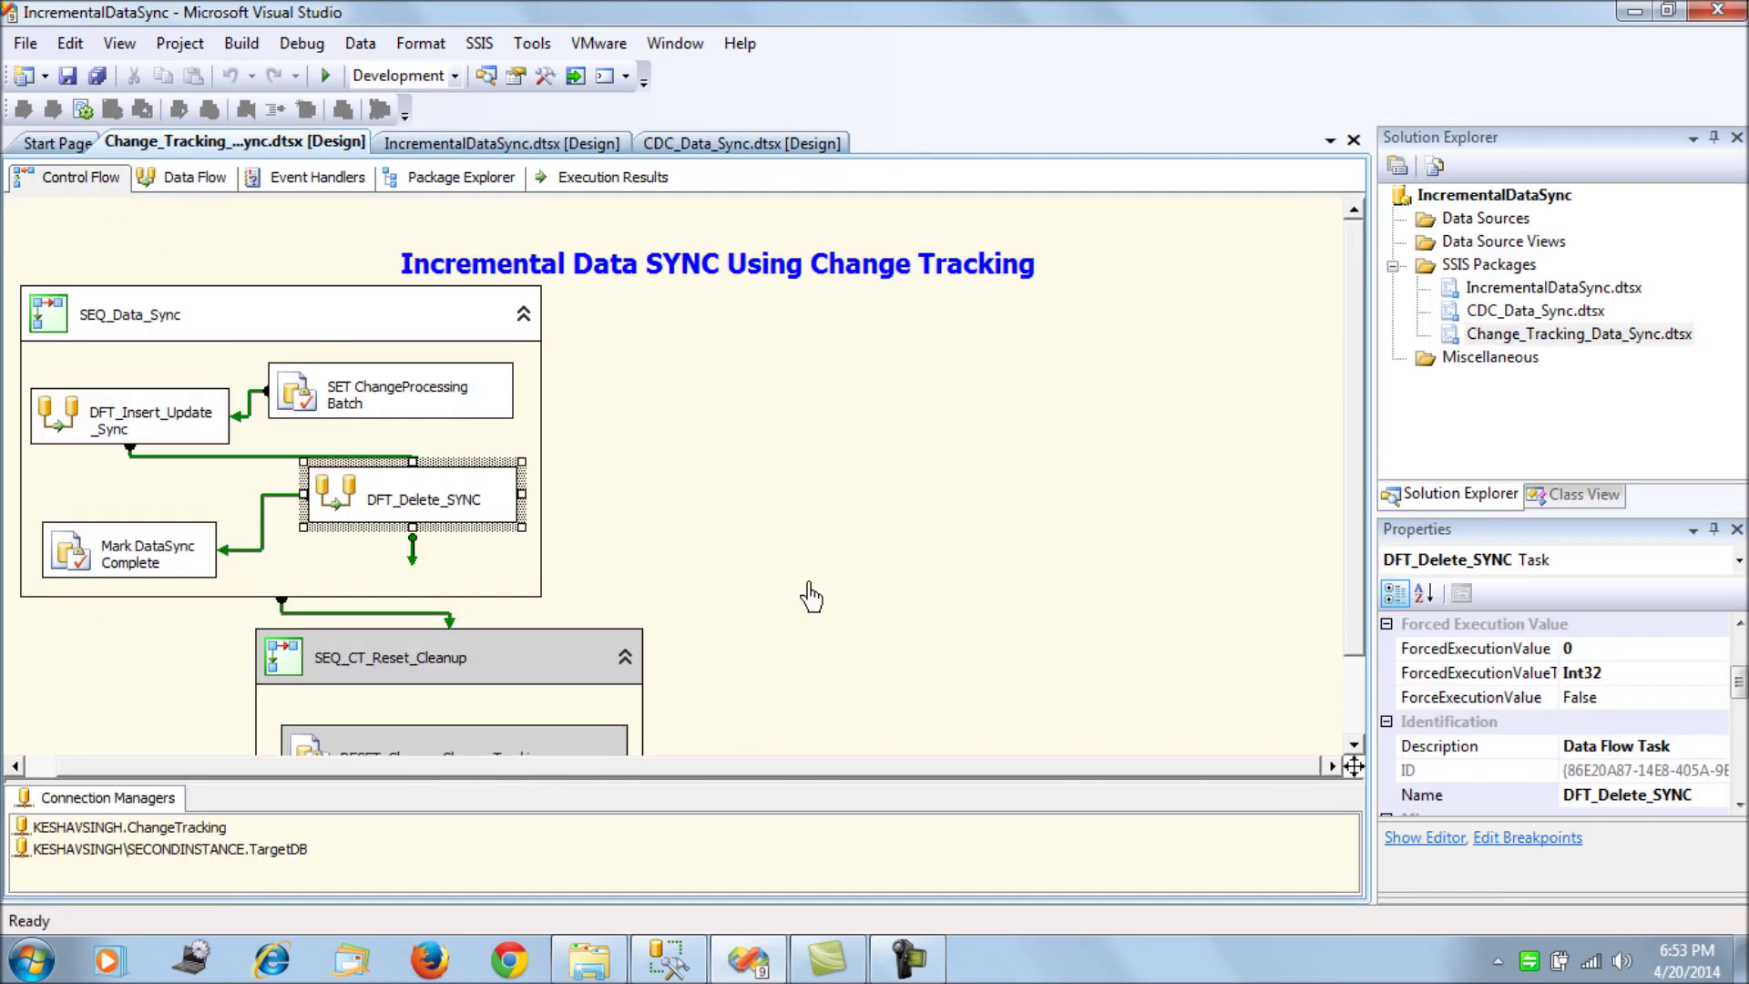
- Examine the full SQL statement of the Mark DataSync Complete task
double_click(127, 551)
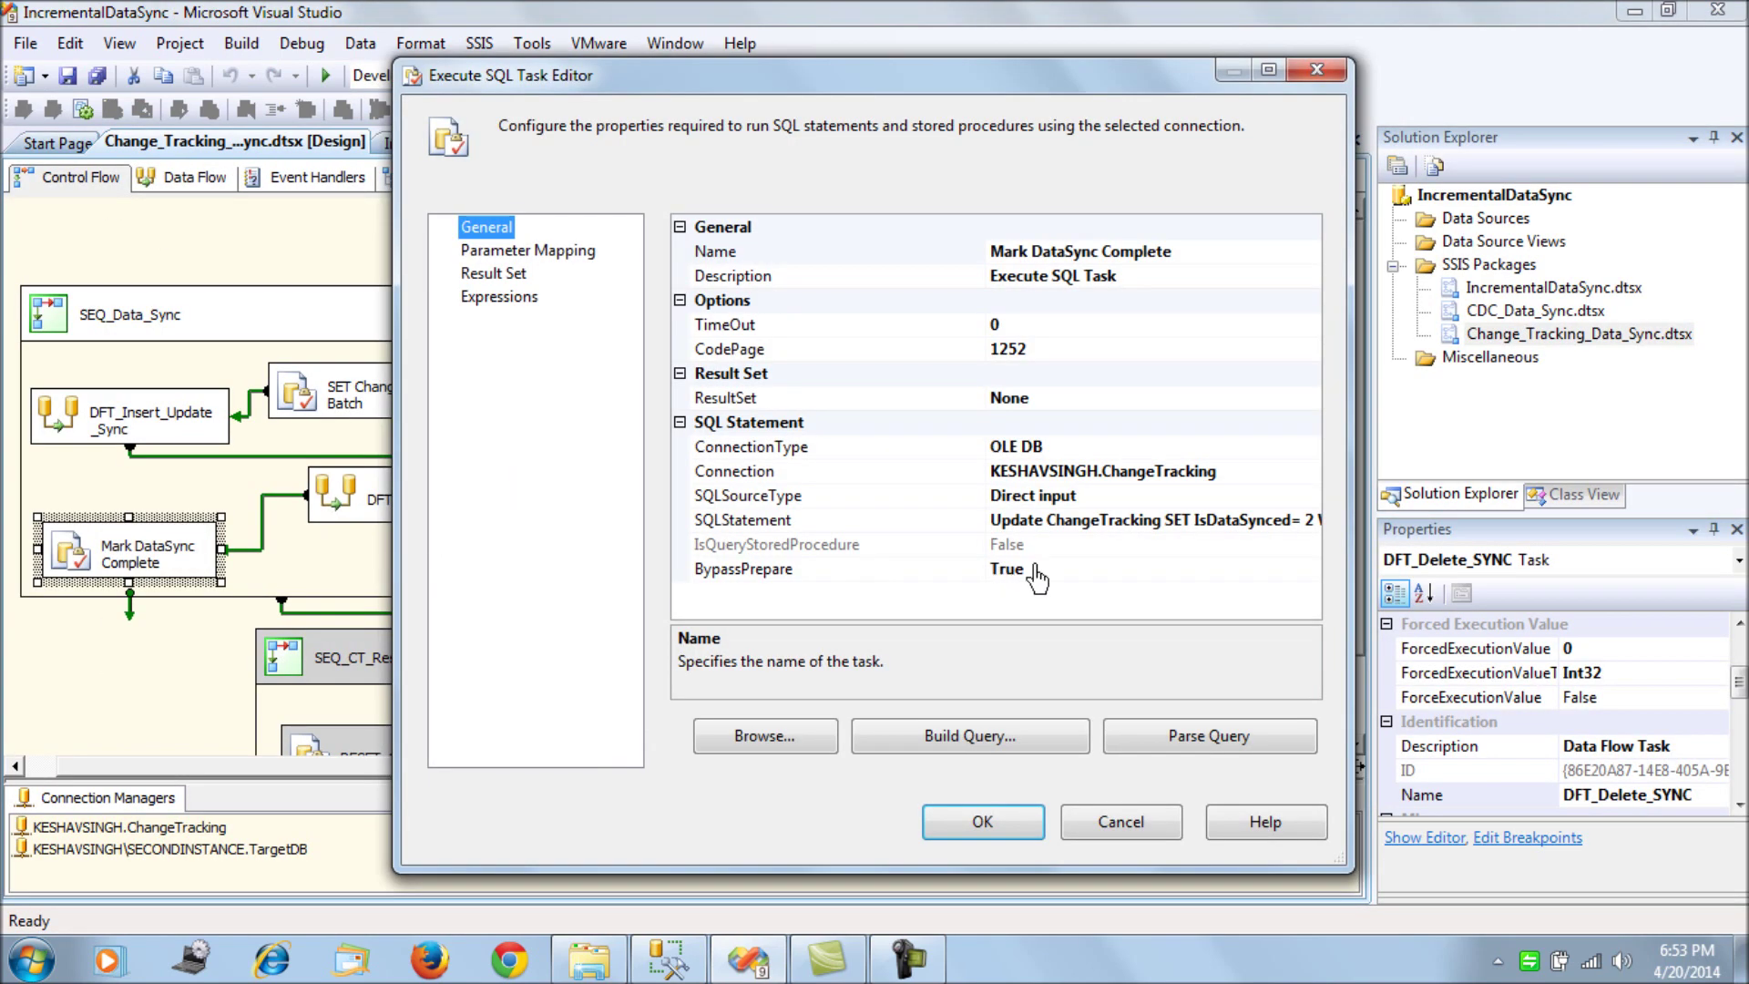
click(1190, 522)
click(1288, 522)
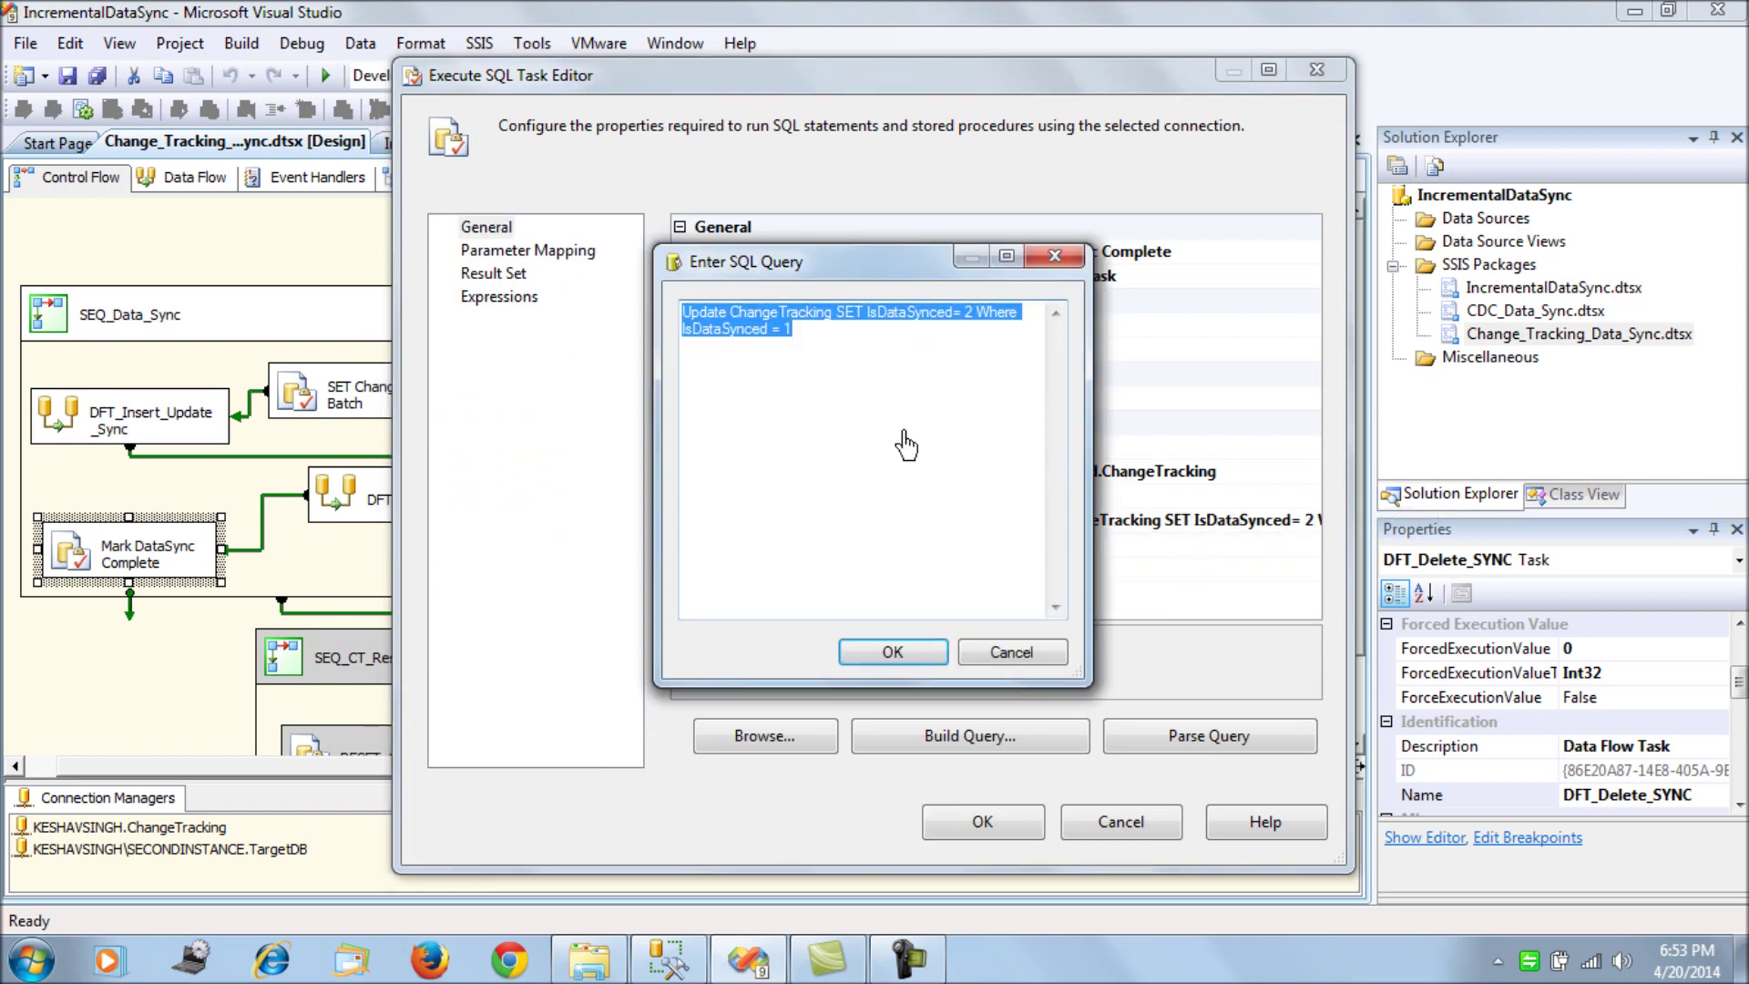
click(819, 387)
drag(818, 351, 642, 318)
- Switch to SQL Server Management Studio and run Select * FROM ChangeTracking to check the IsDataSynced values
click(671, 960)
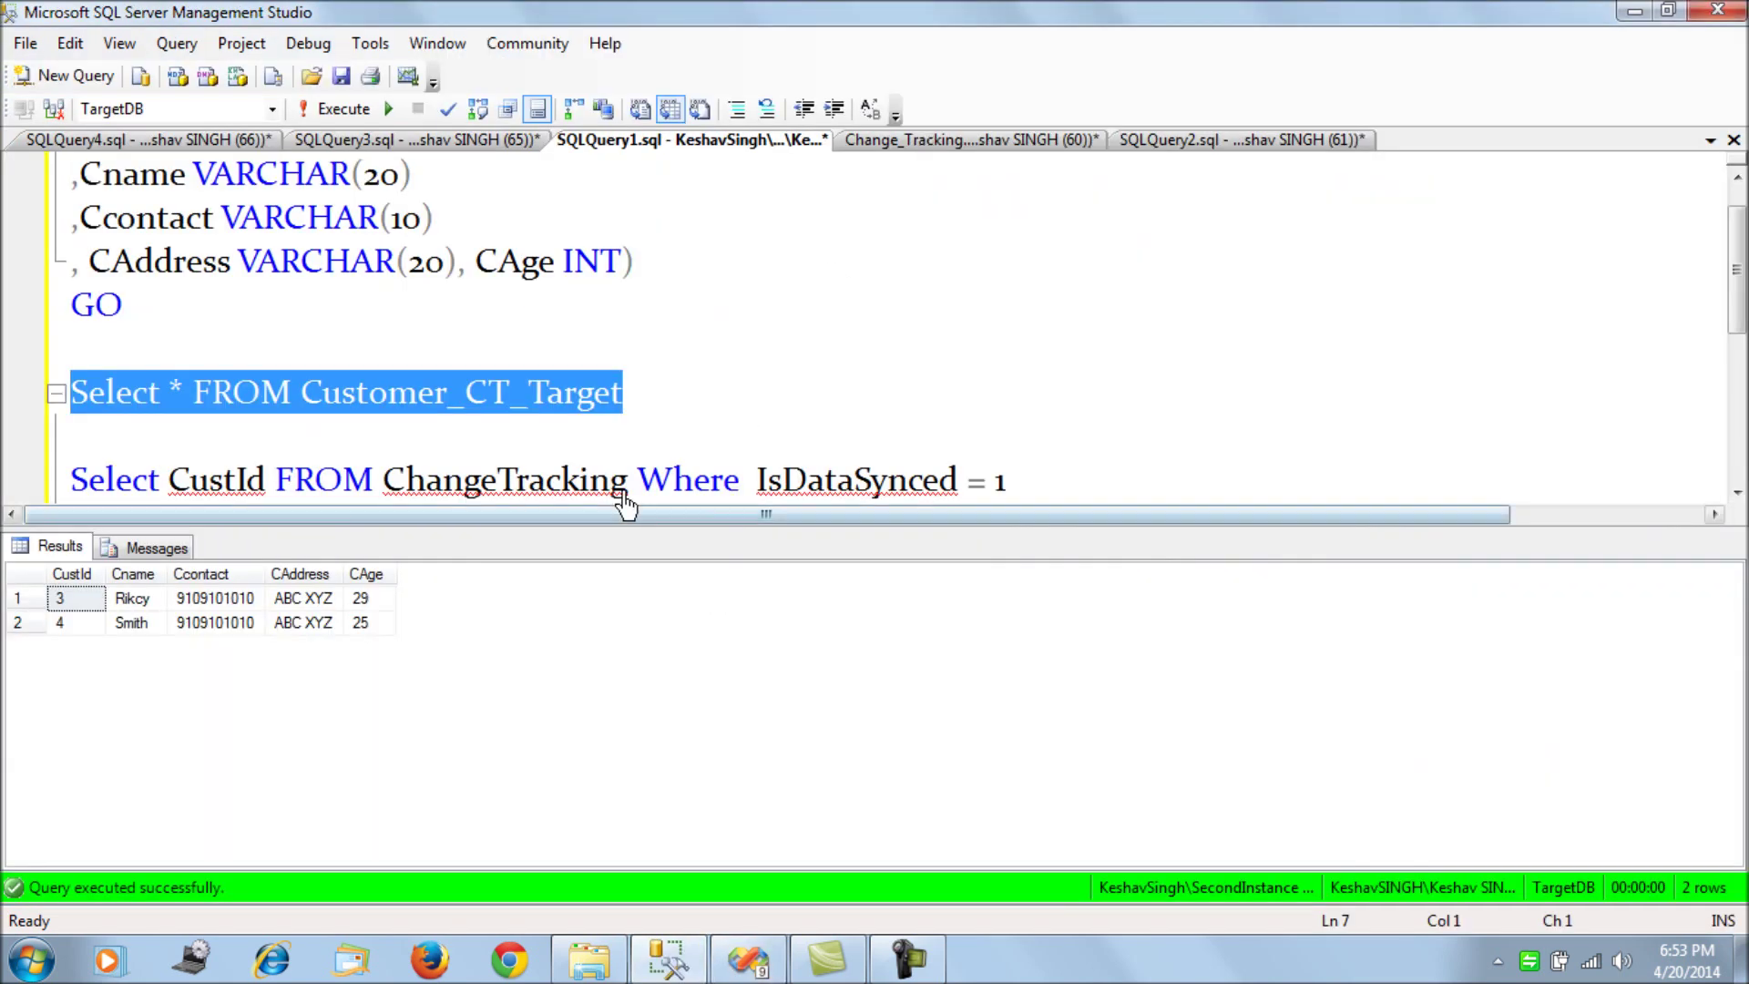
click(948, 149)
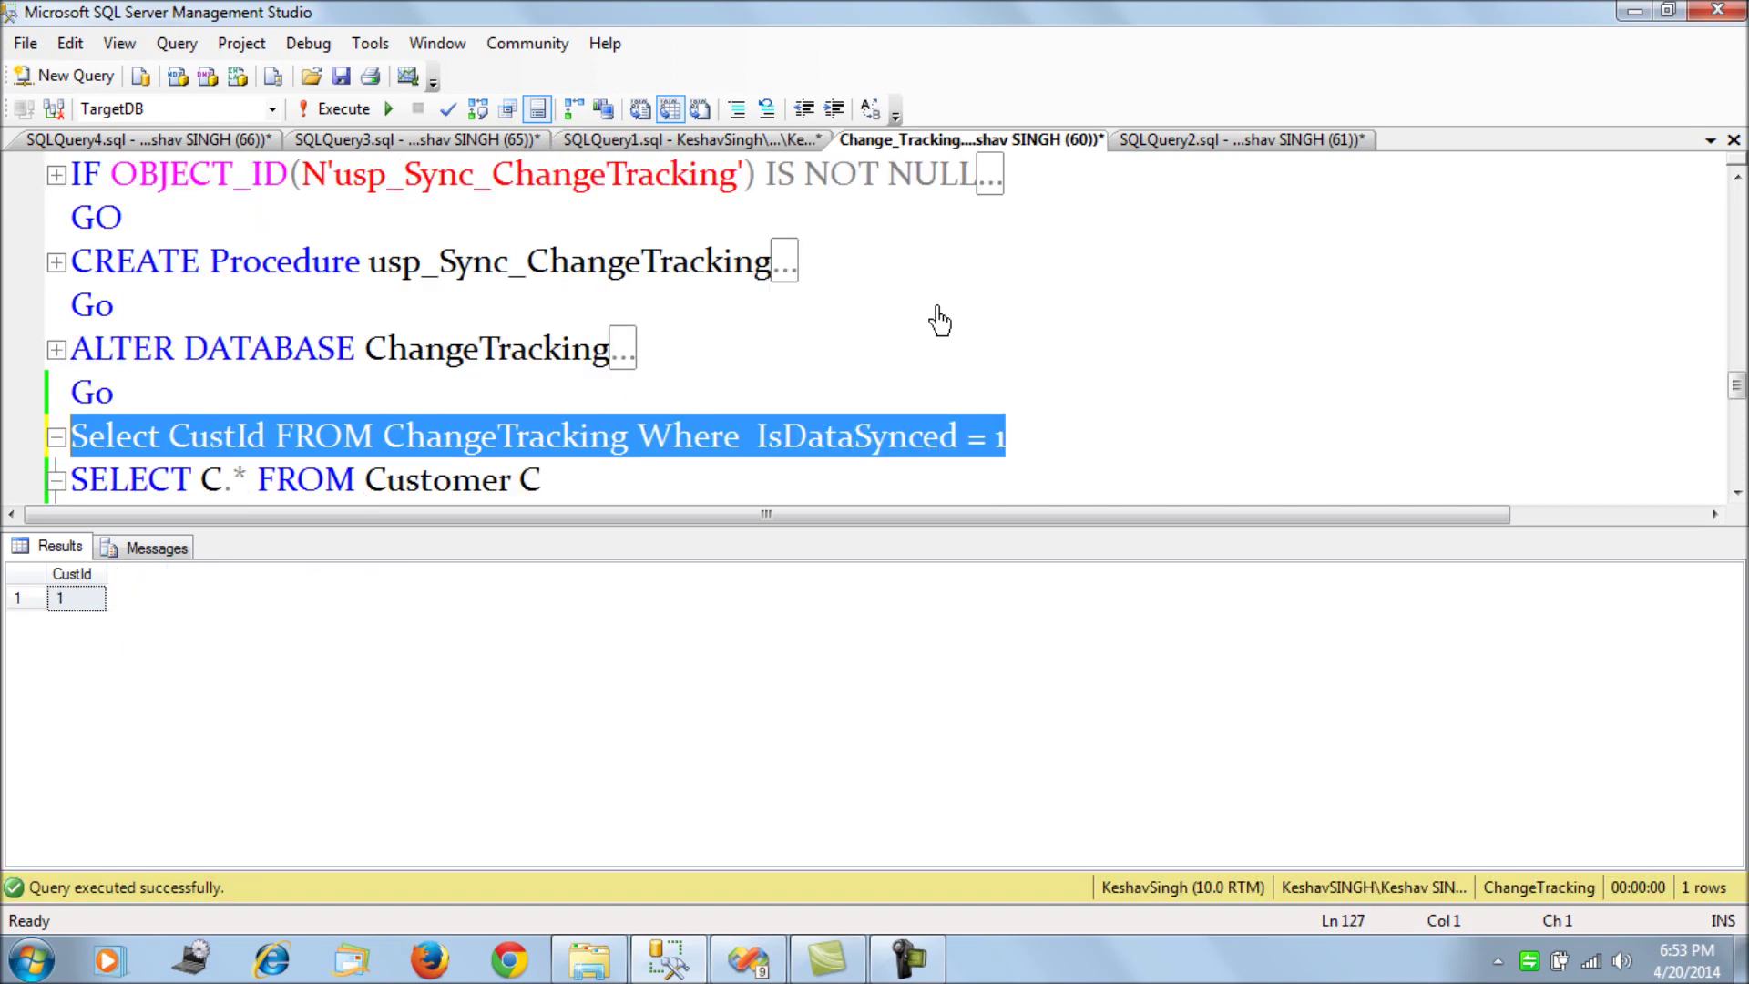
click(1239, 139)
drag(614, 356, 69, 358)
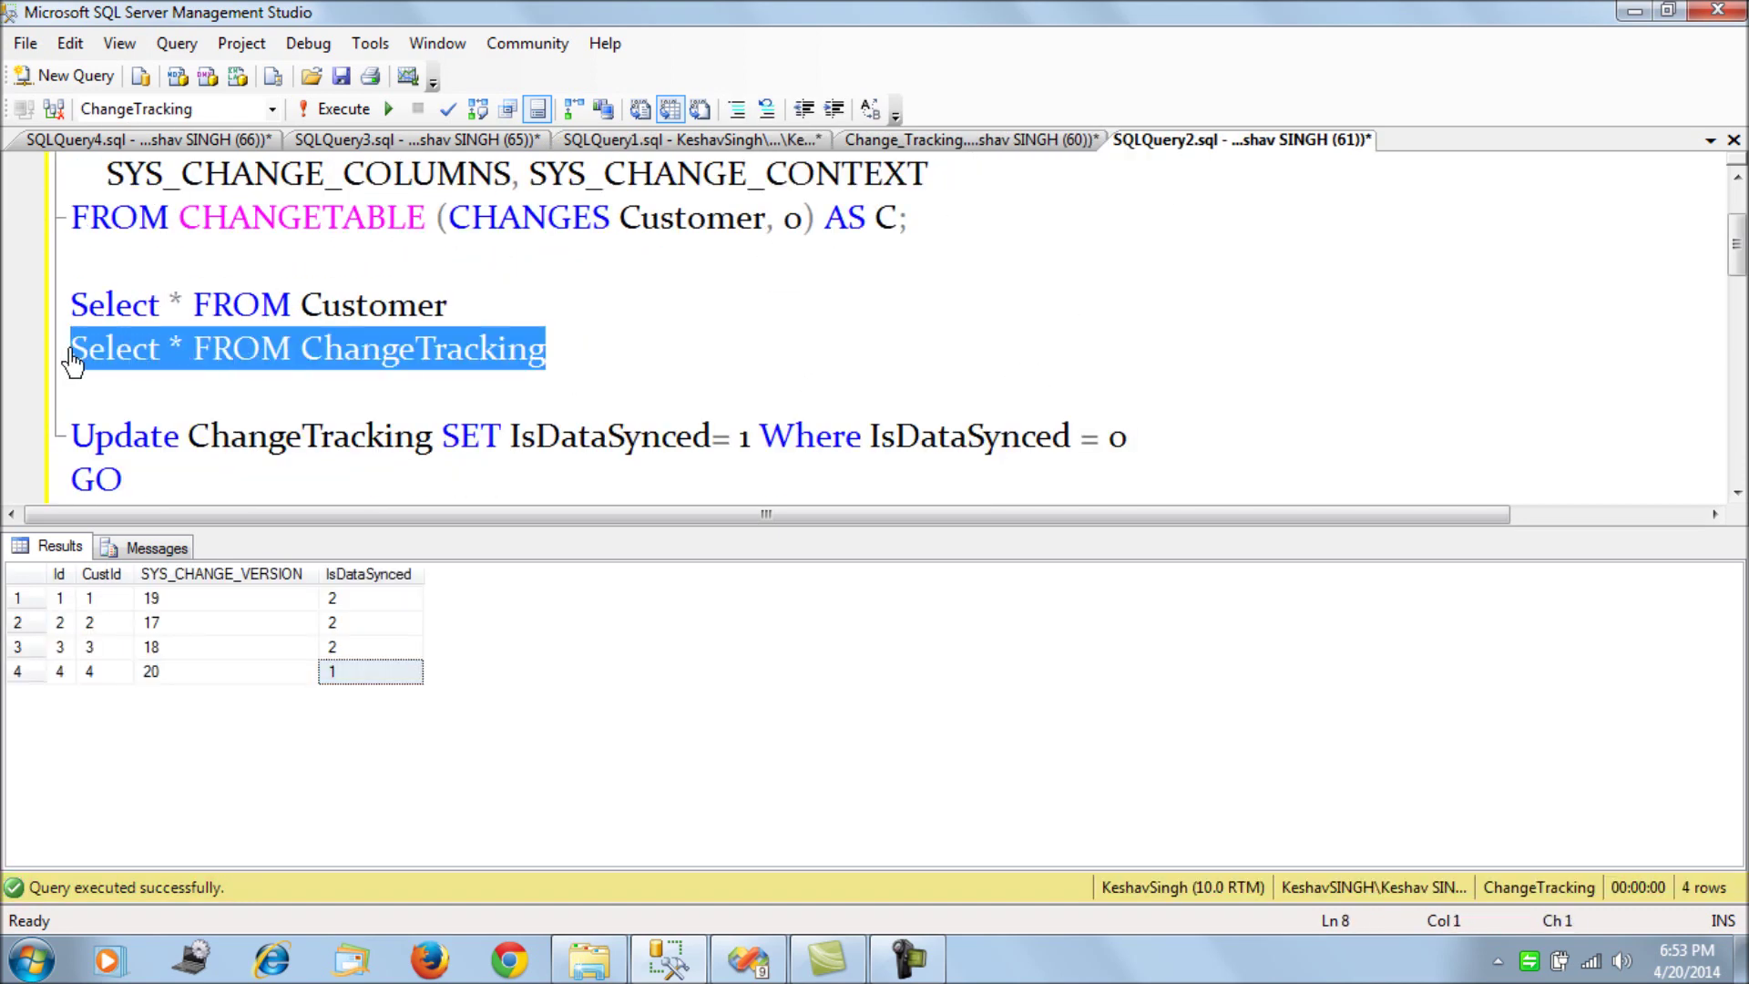
key(F5)
drag(608, 372, 66, 363)
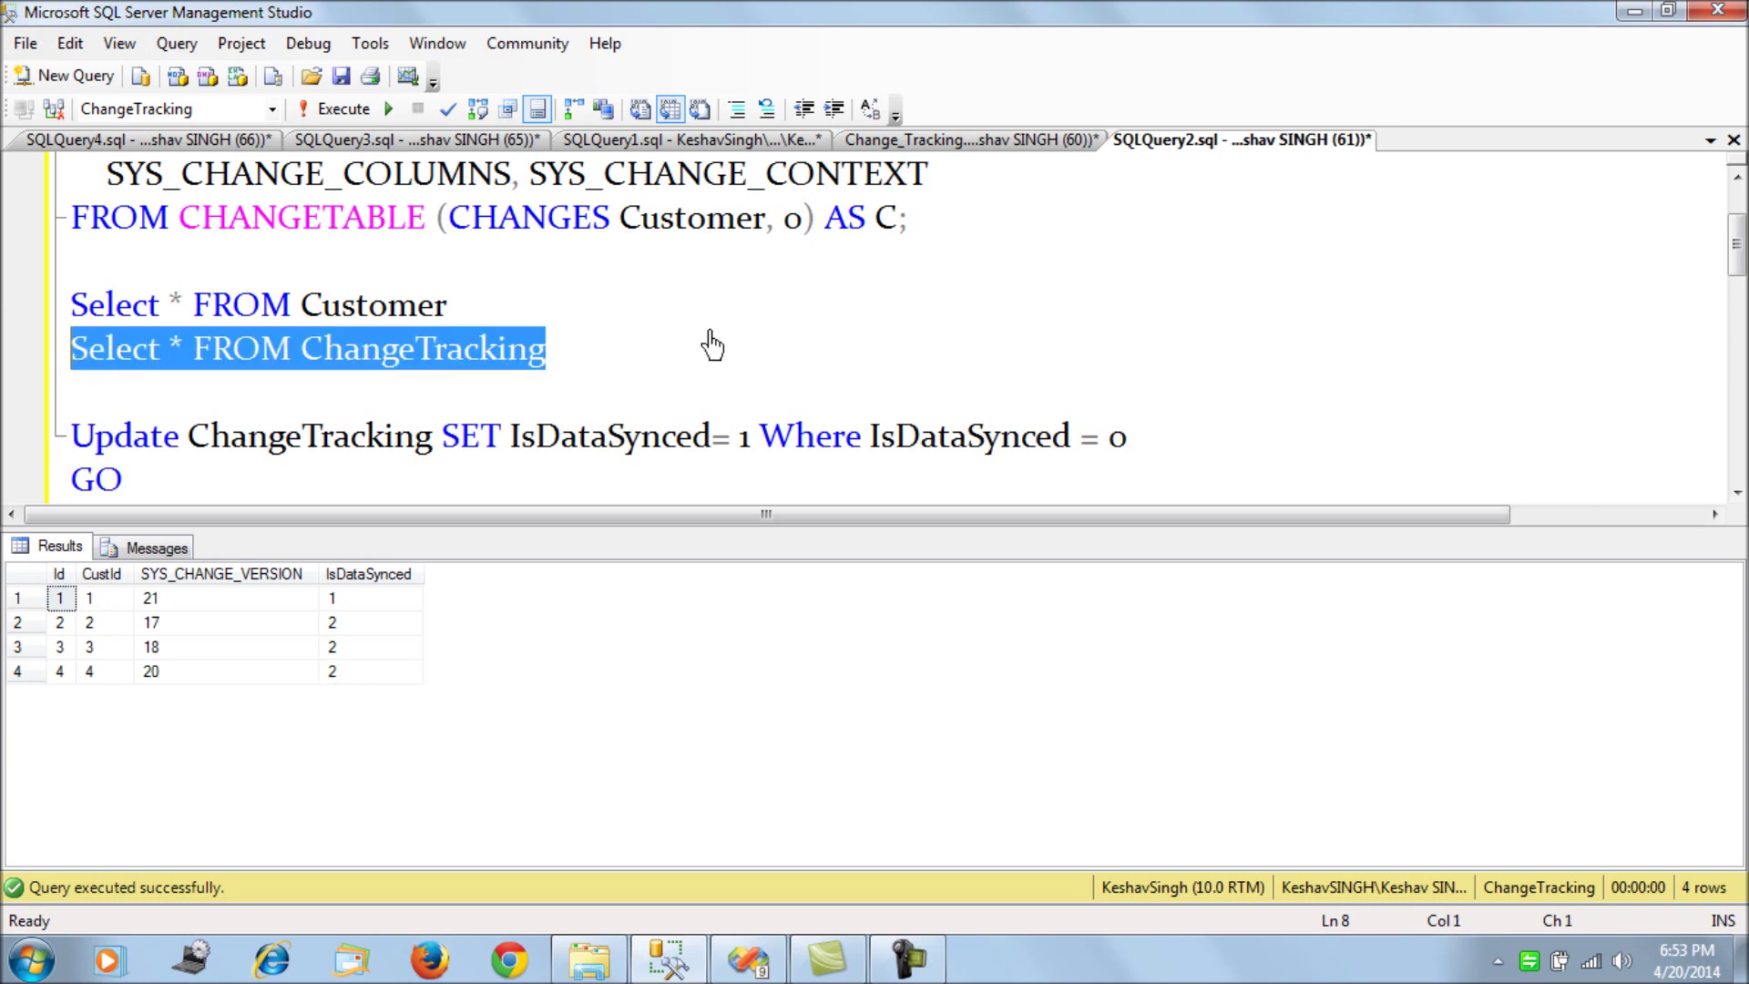
- Back in Visual Studio, close the task editor without changes and execute only the Mark DataSync Complete task
click(747, 960)
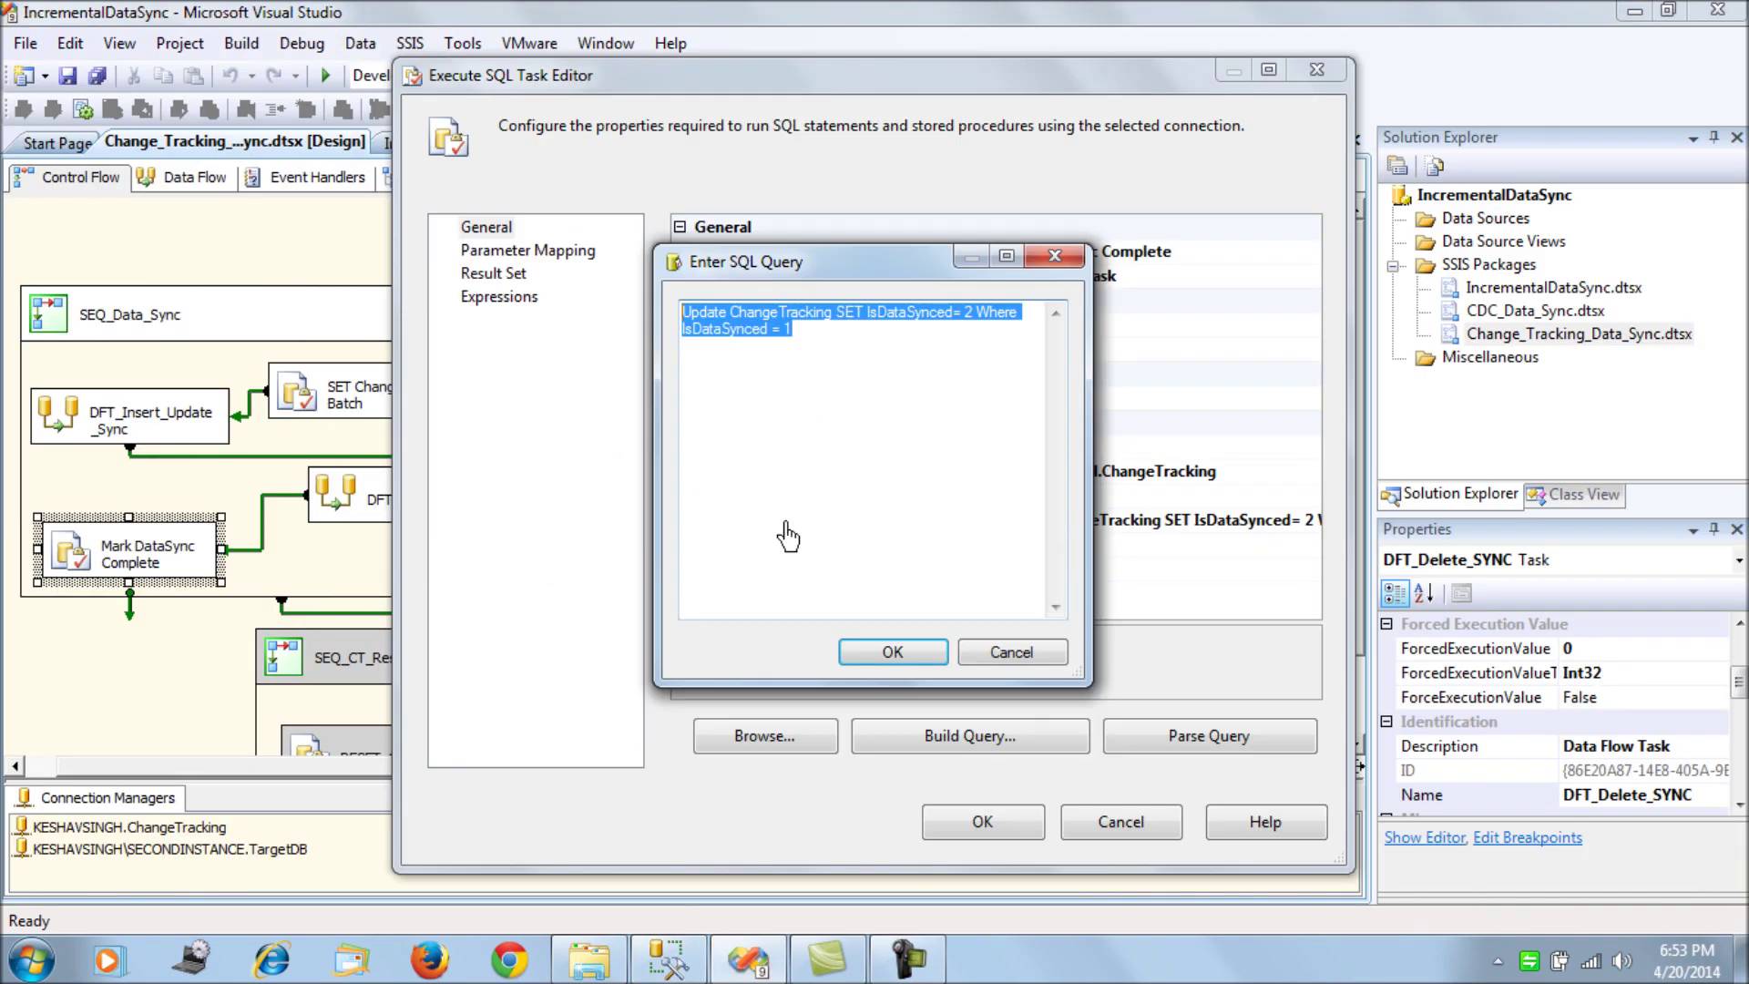
click(1011, 653)
click(1120, 824)
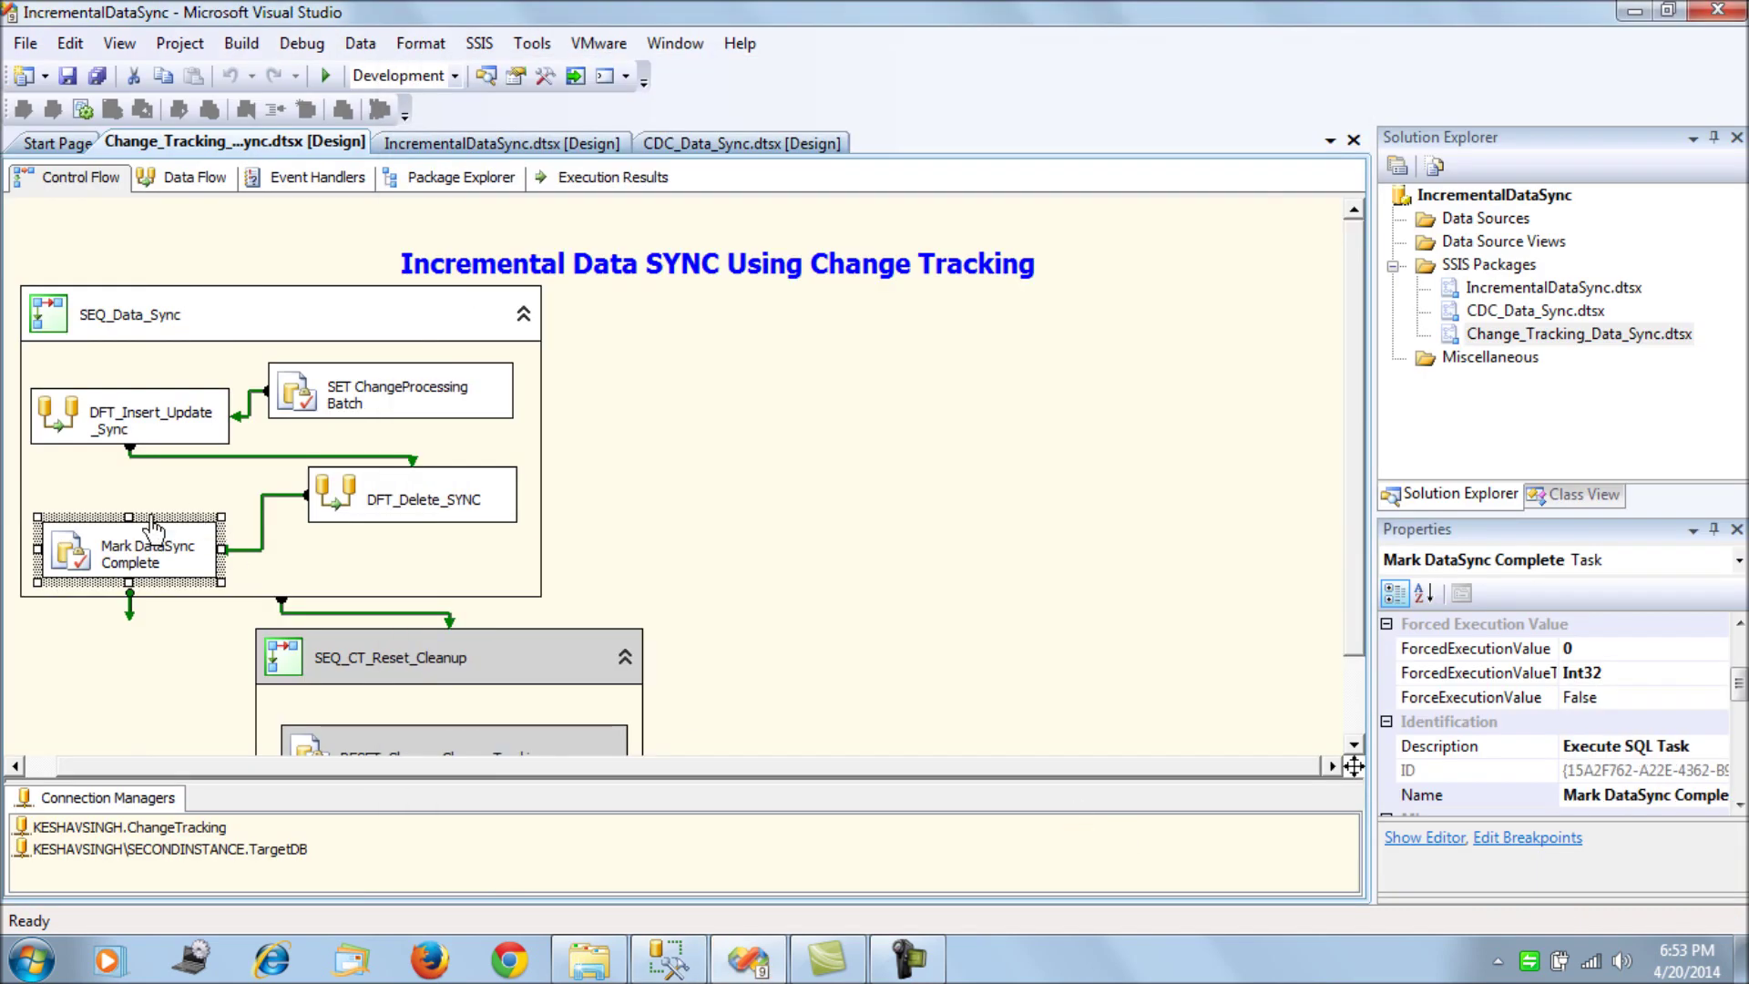
right_click(110, 581)
right_click(64, 540)
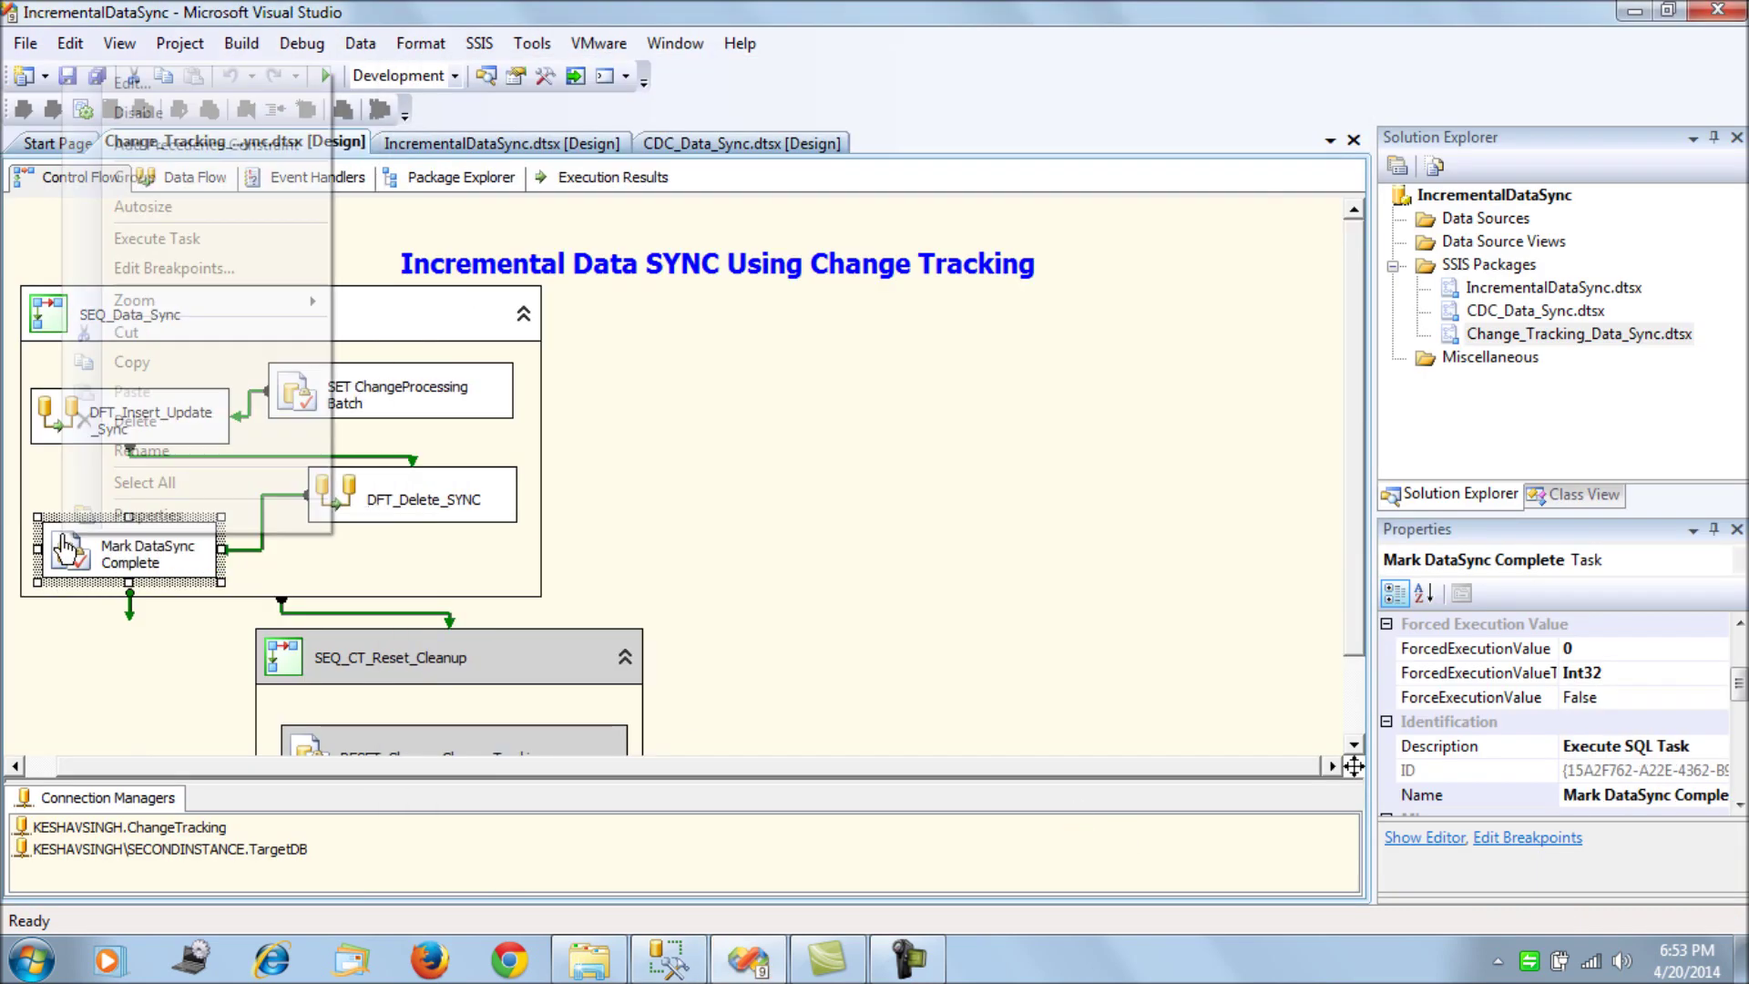
click(157, 238)
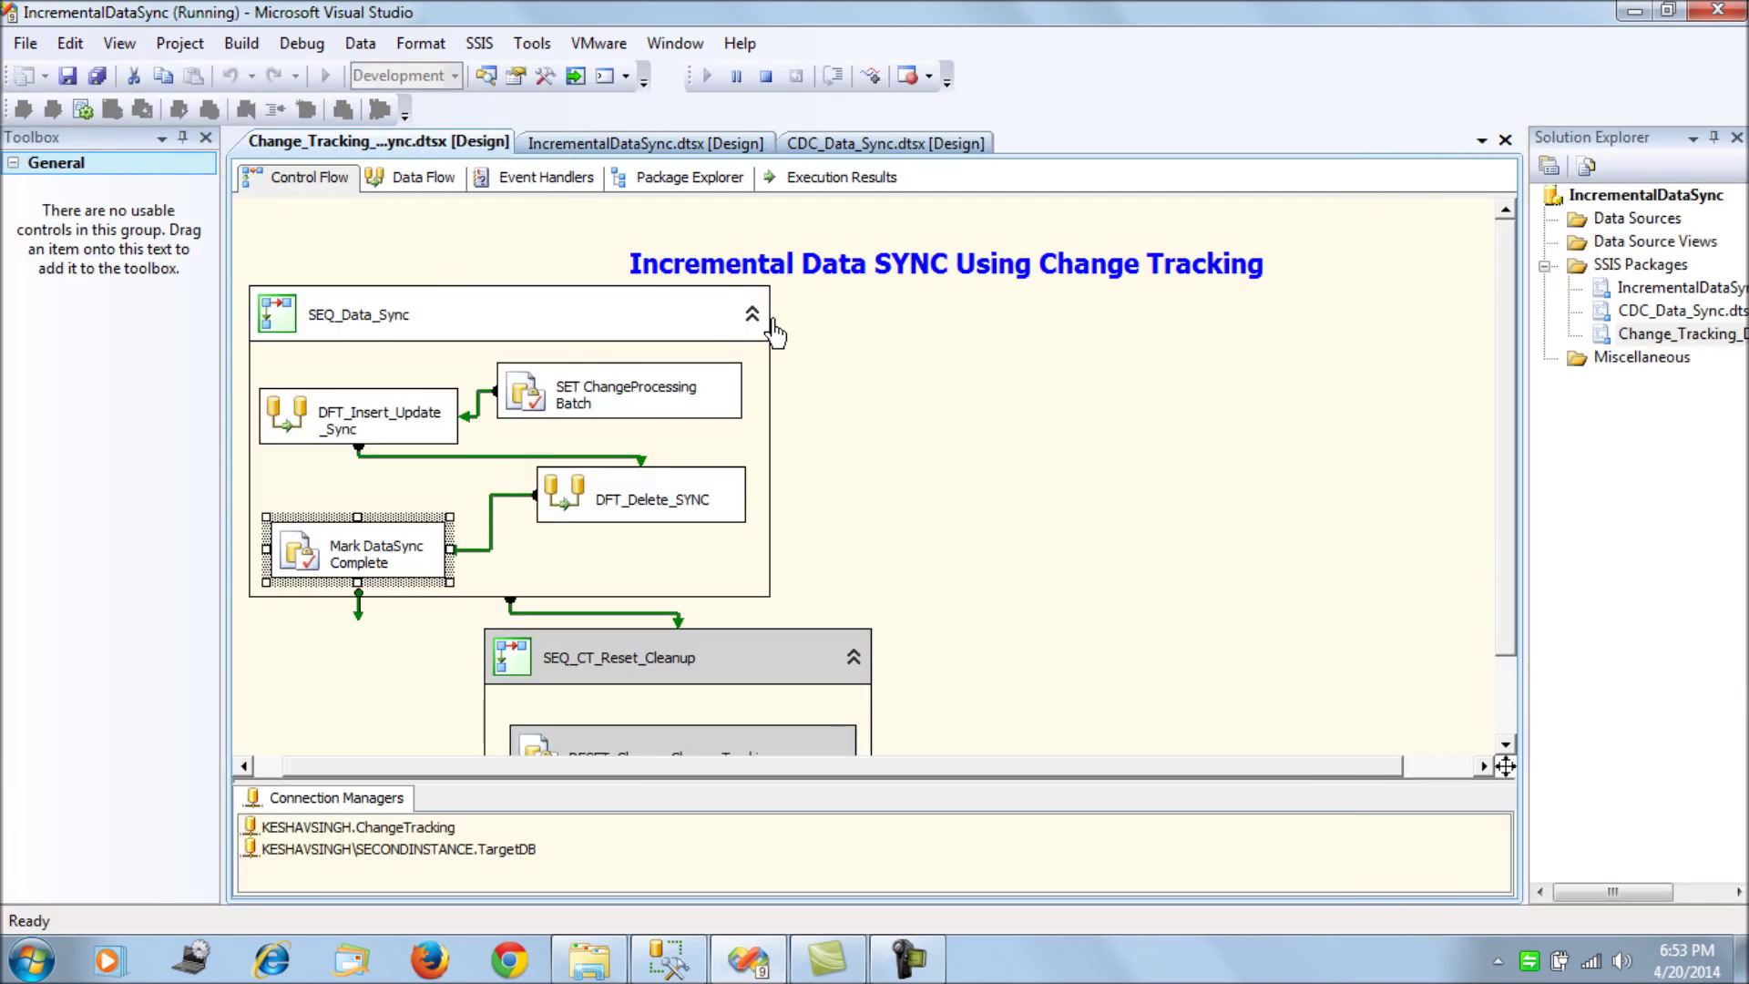
- Rerun the ChangeTracking table query in SQL Server Management Studio to check the sync flags after the task
click(668, 958)
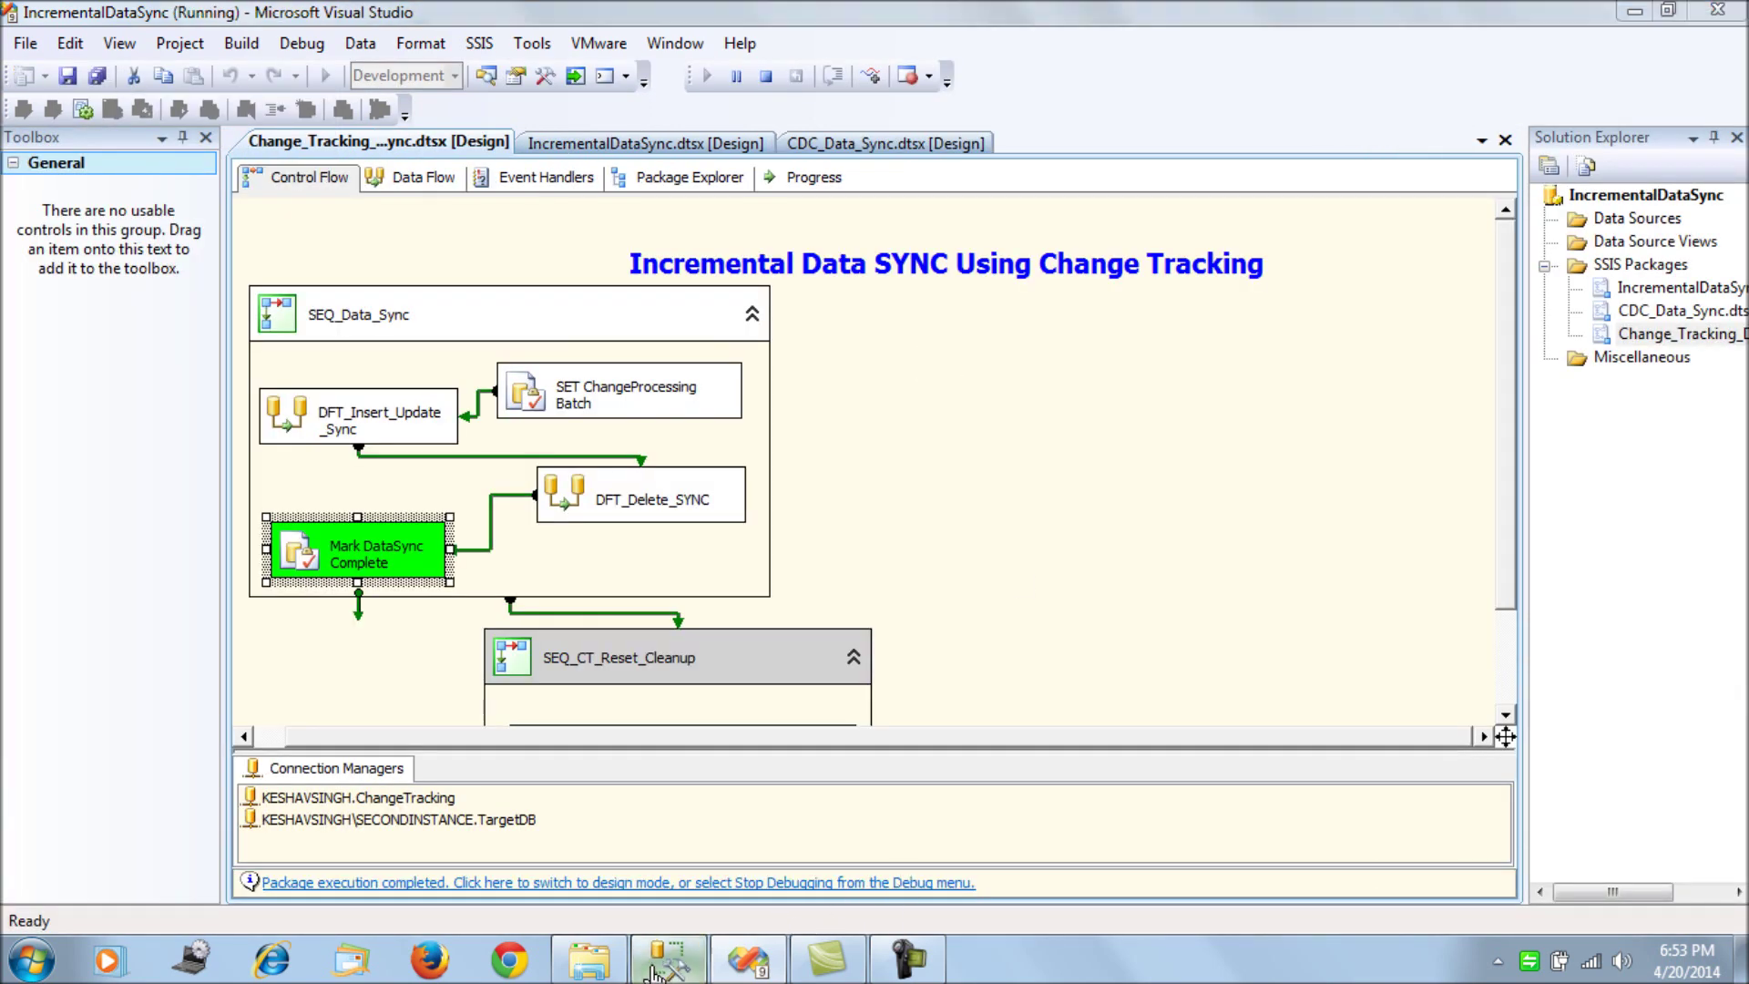
key(F5)
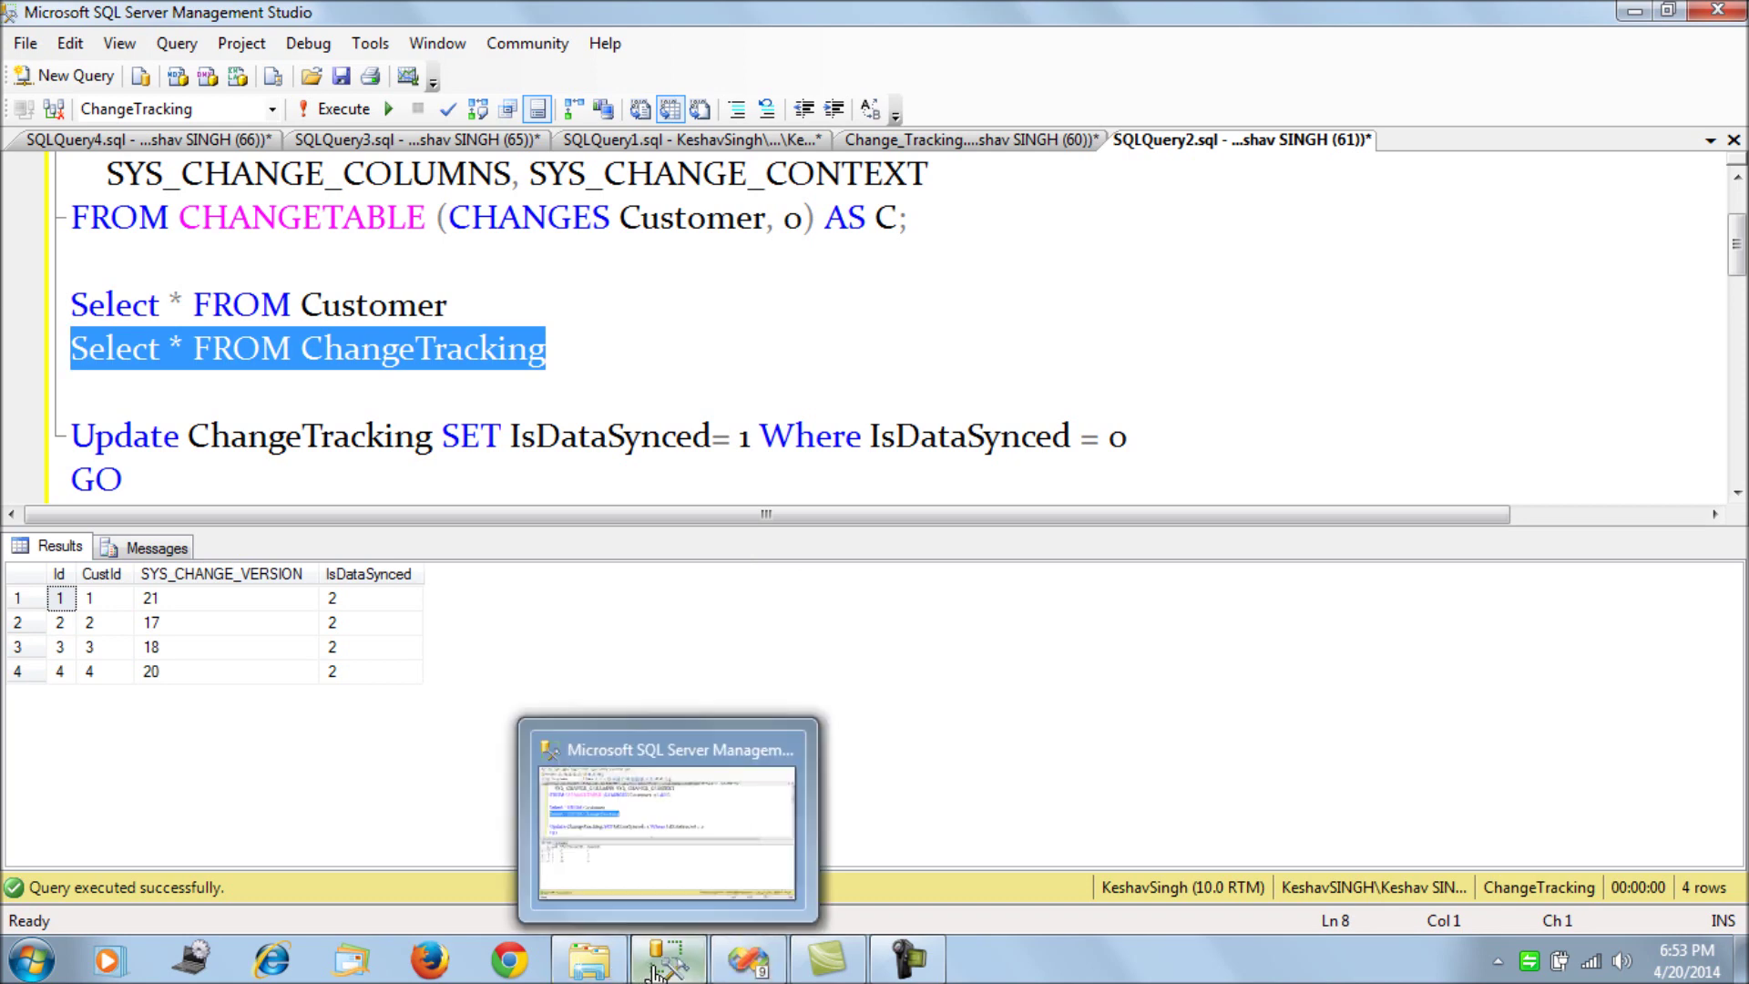
click(833, 402)
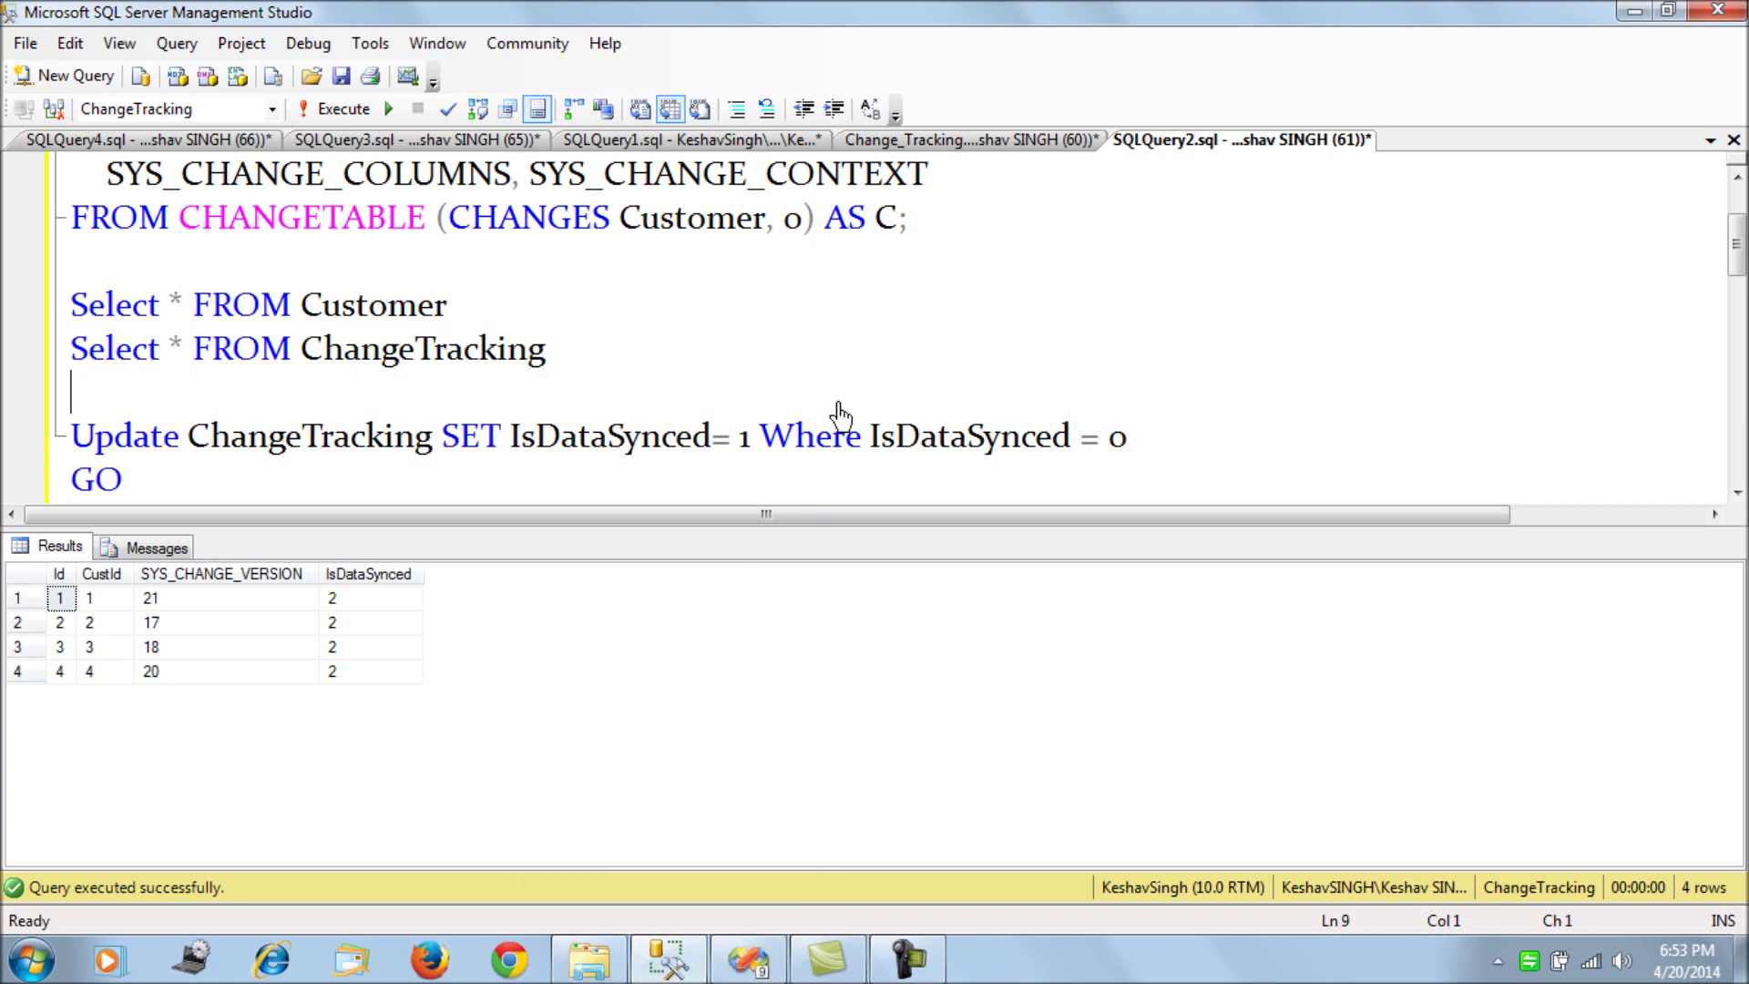
- Stop the debugging run in Visual Studio and set the package variable var_IsCleanup_Disable to False
click(738, 971)
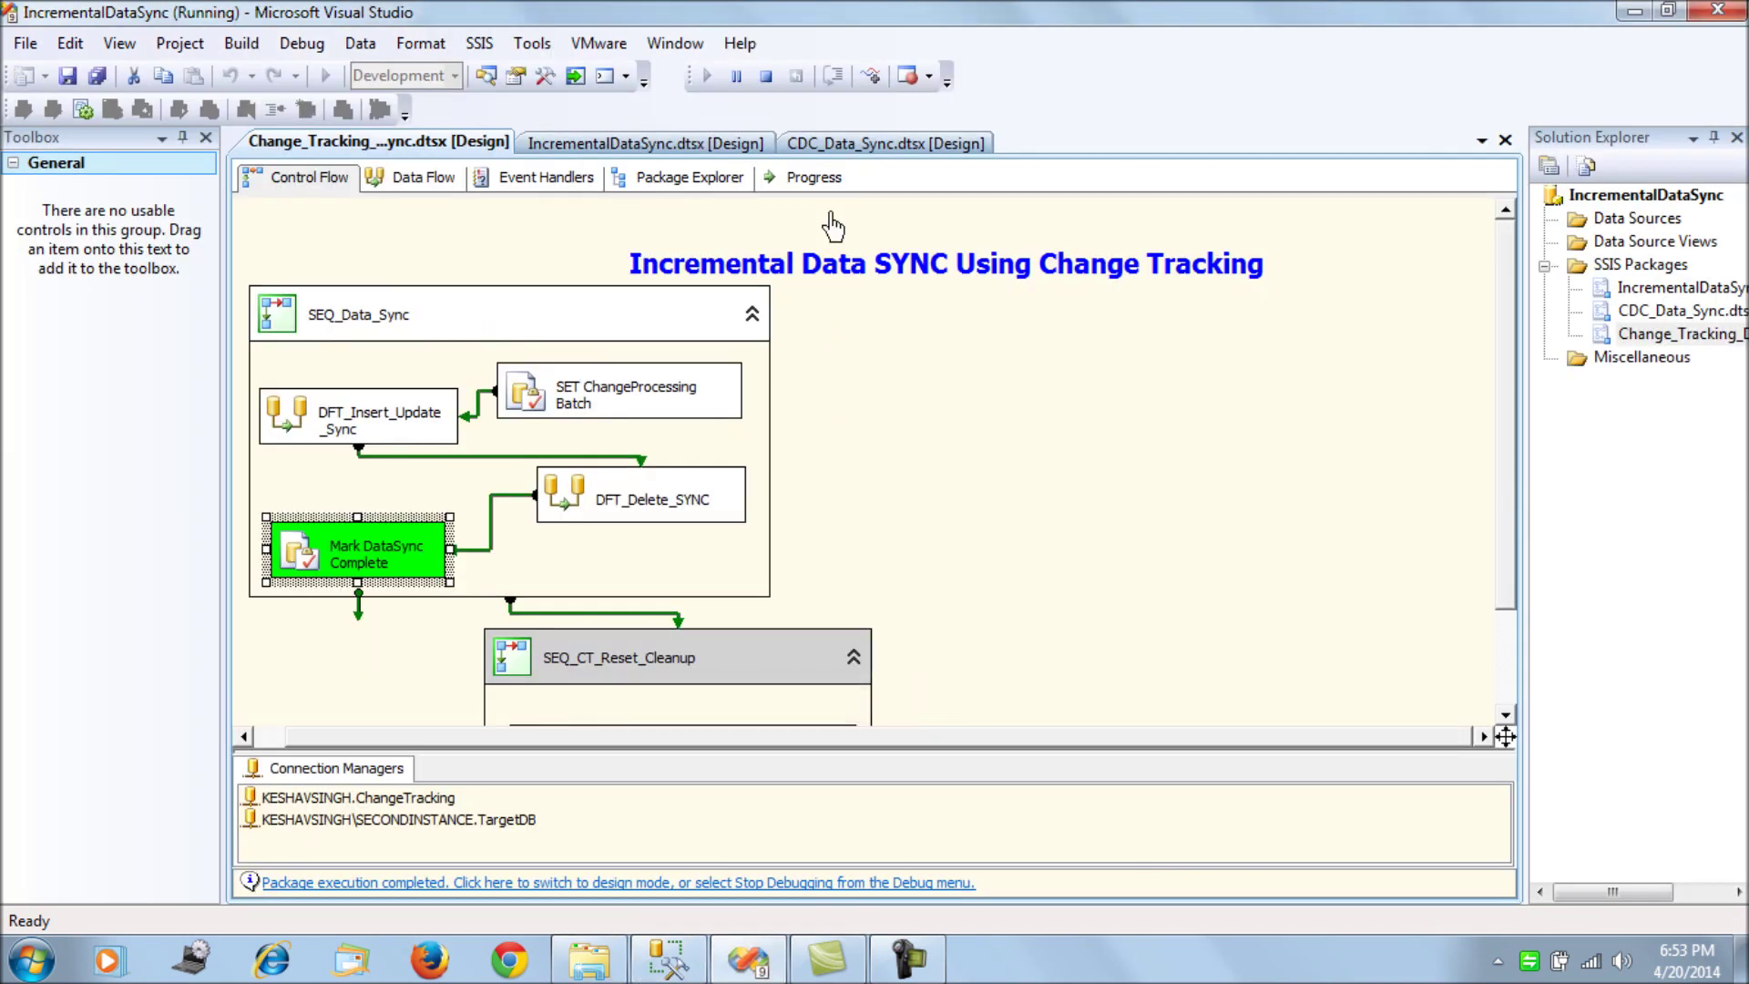
click(768, 78)
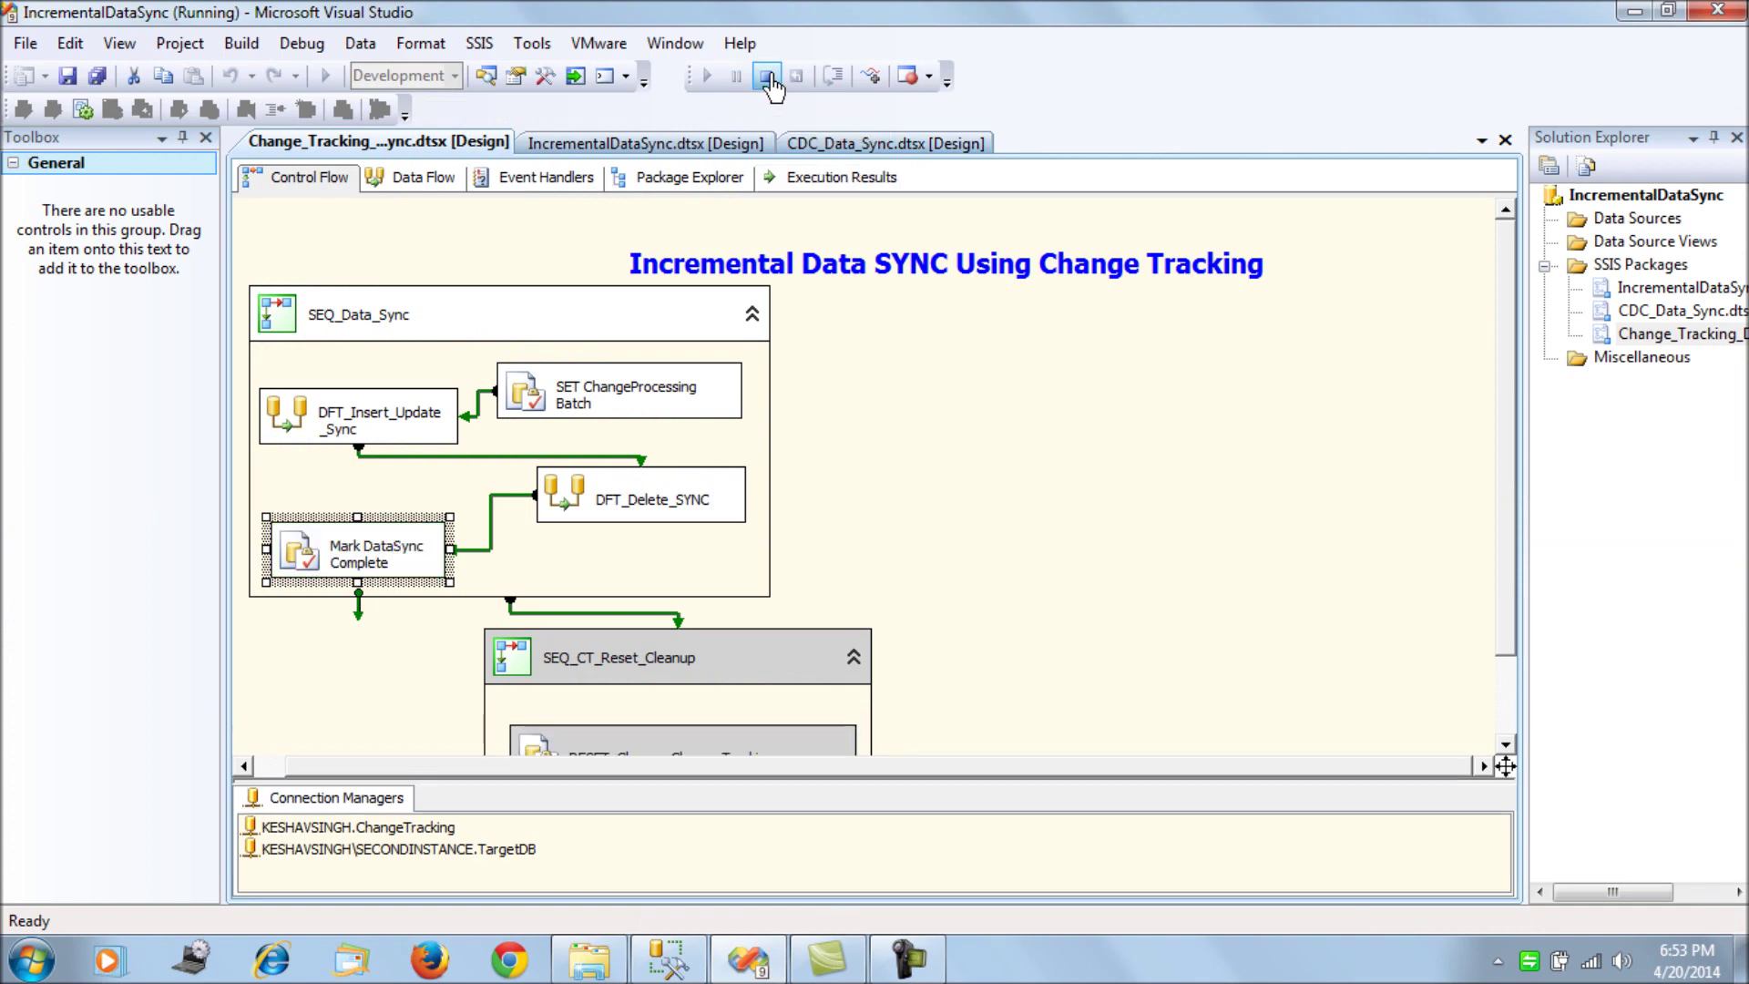
right_click(997, 485)
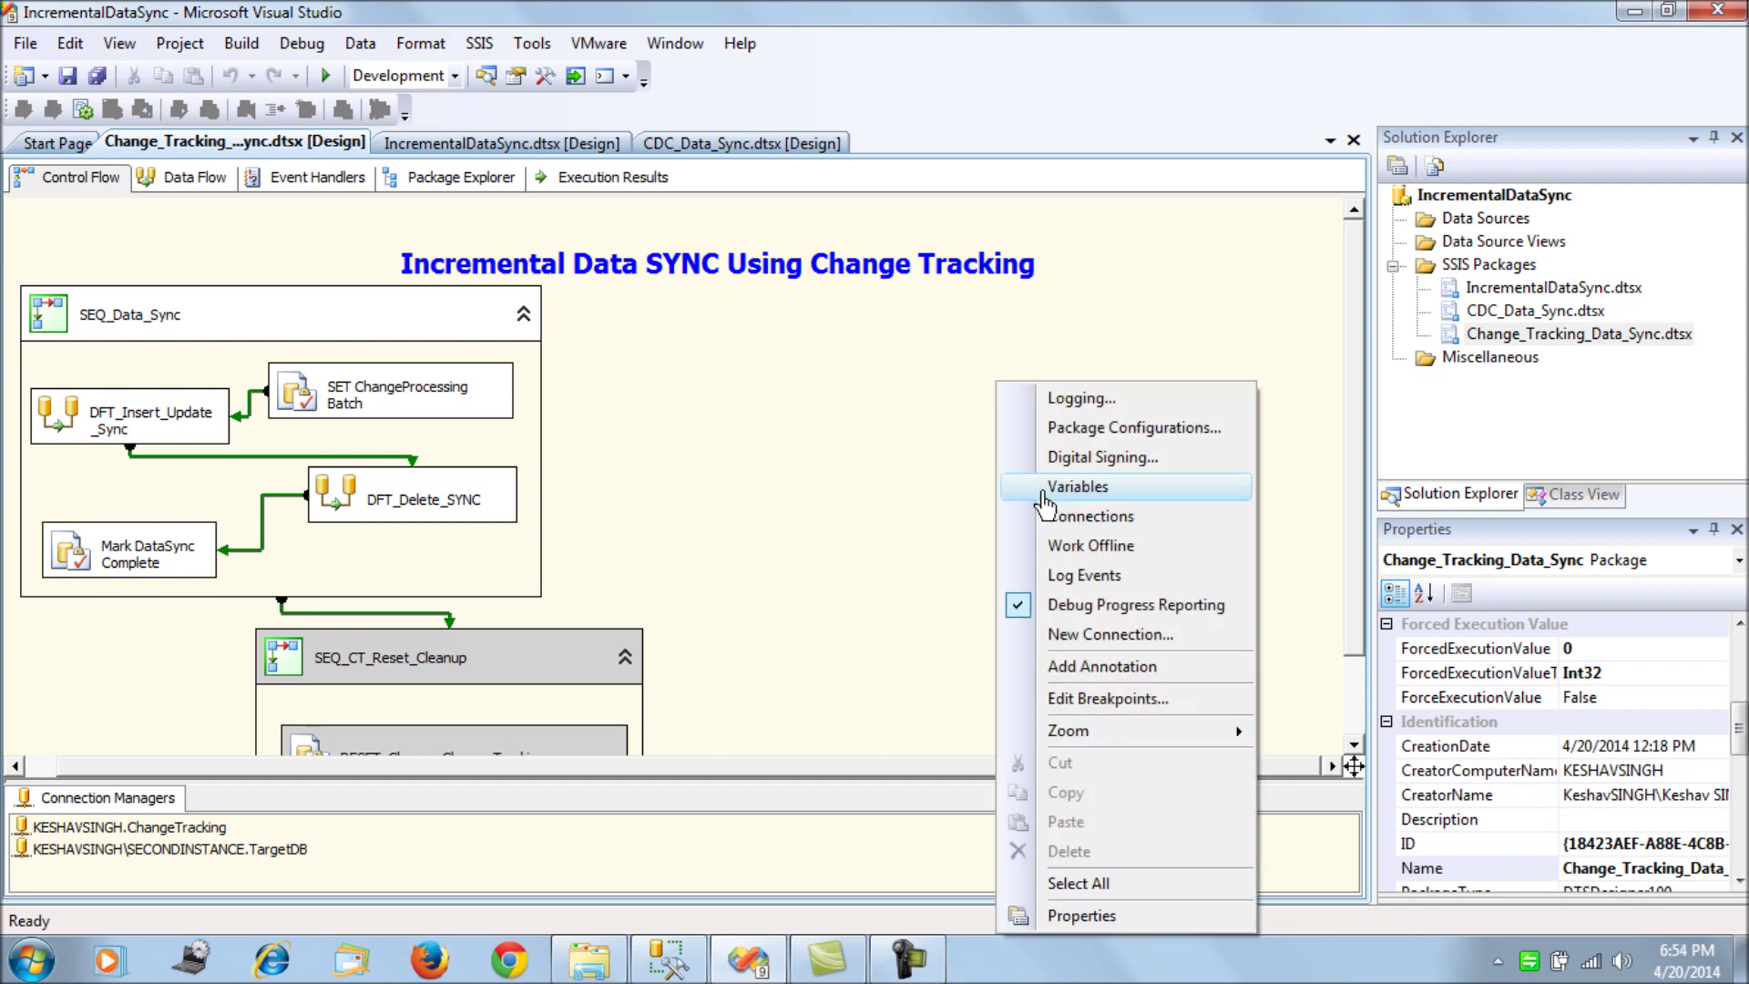
click(1048, 490)
click(633, 229)
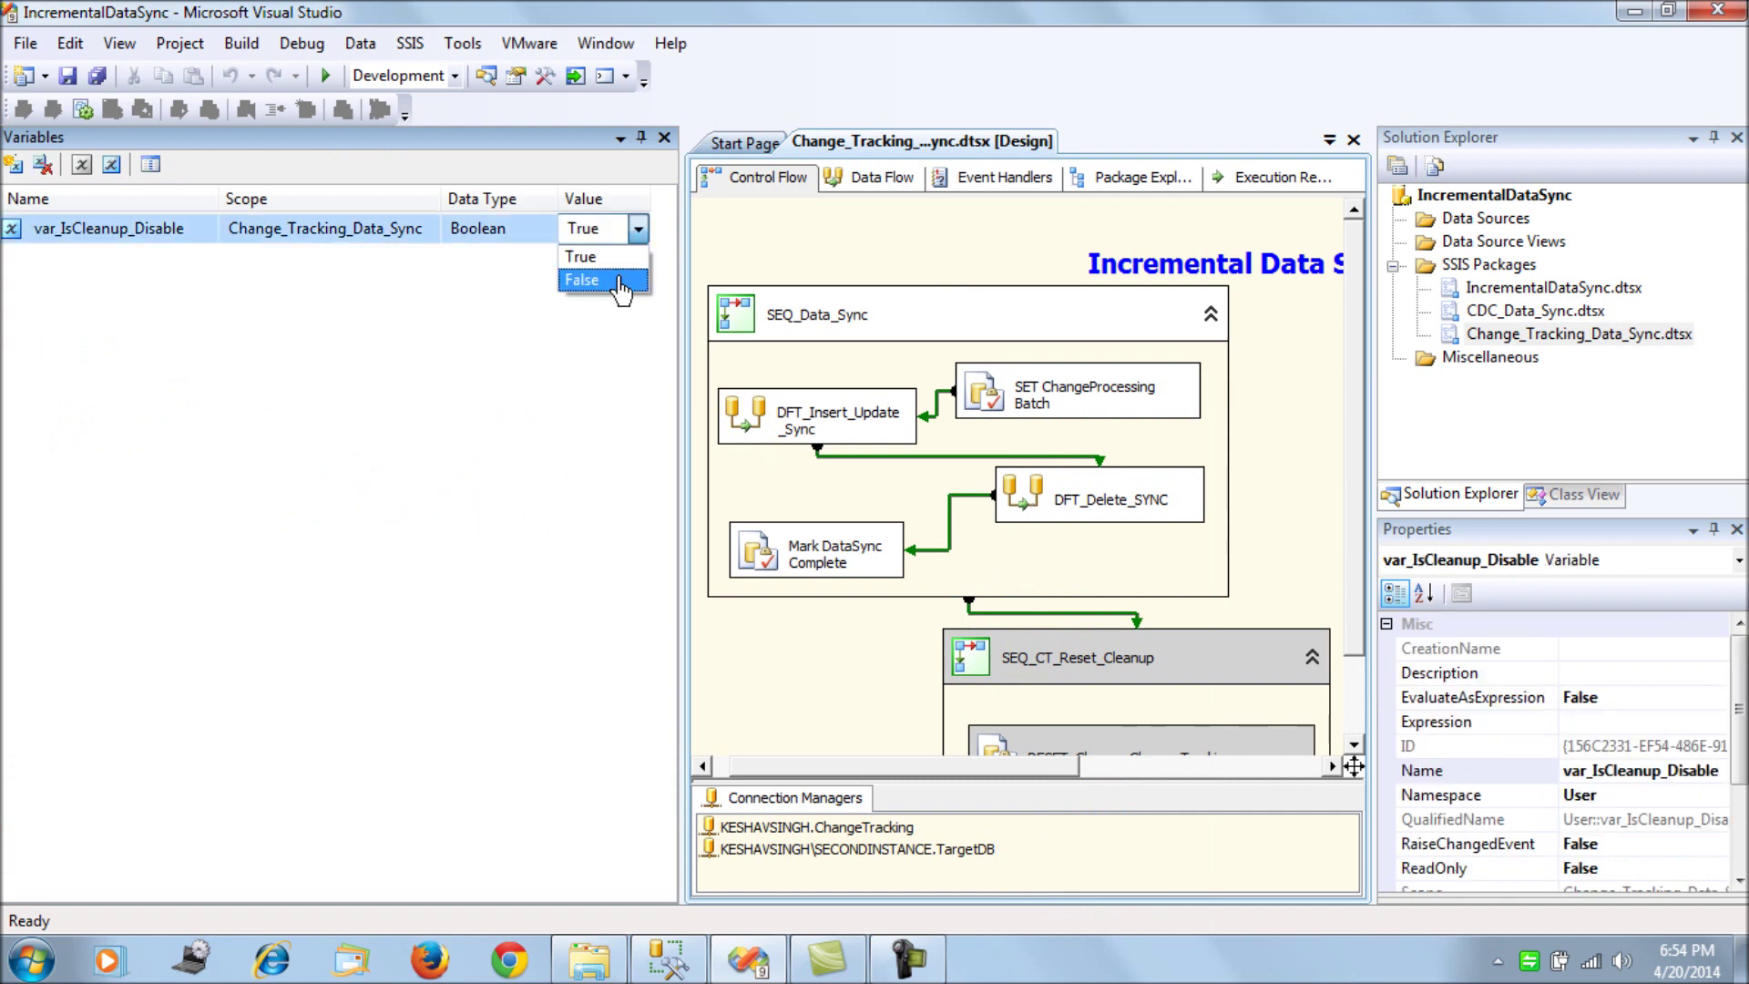
click(625, 271)
- Save the Change_Tracking_Data_Sync package and run it in full
click(69, 76)
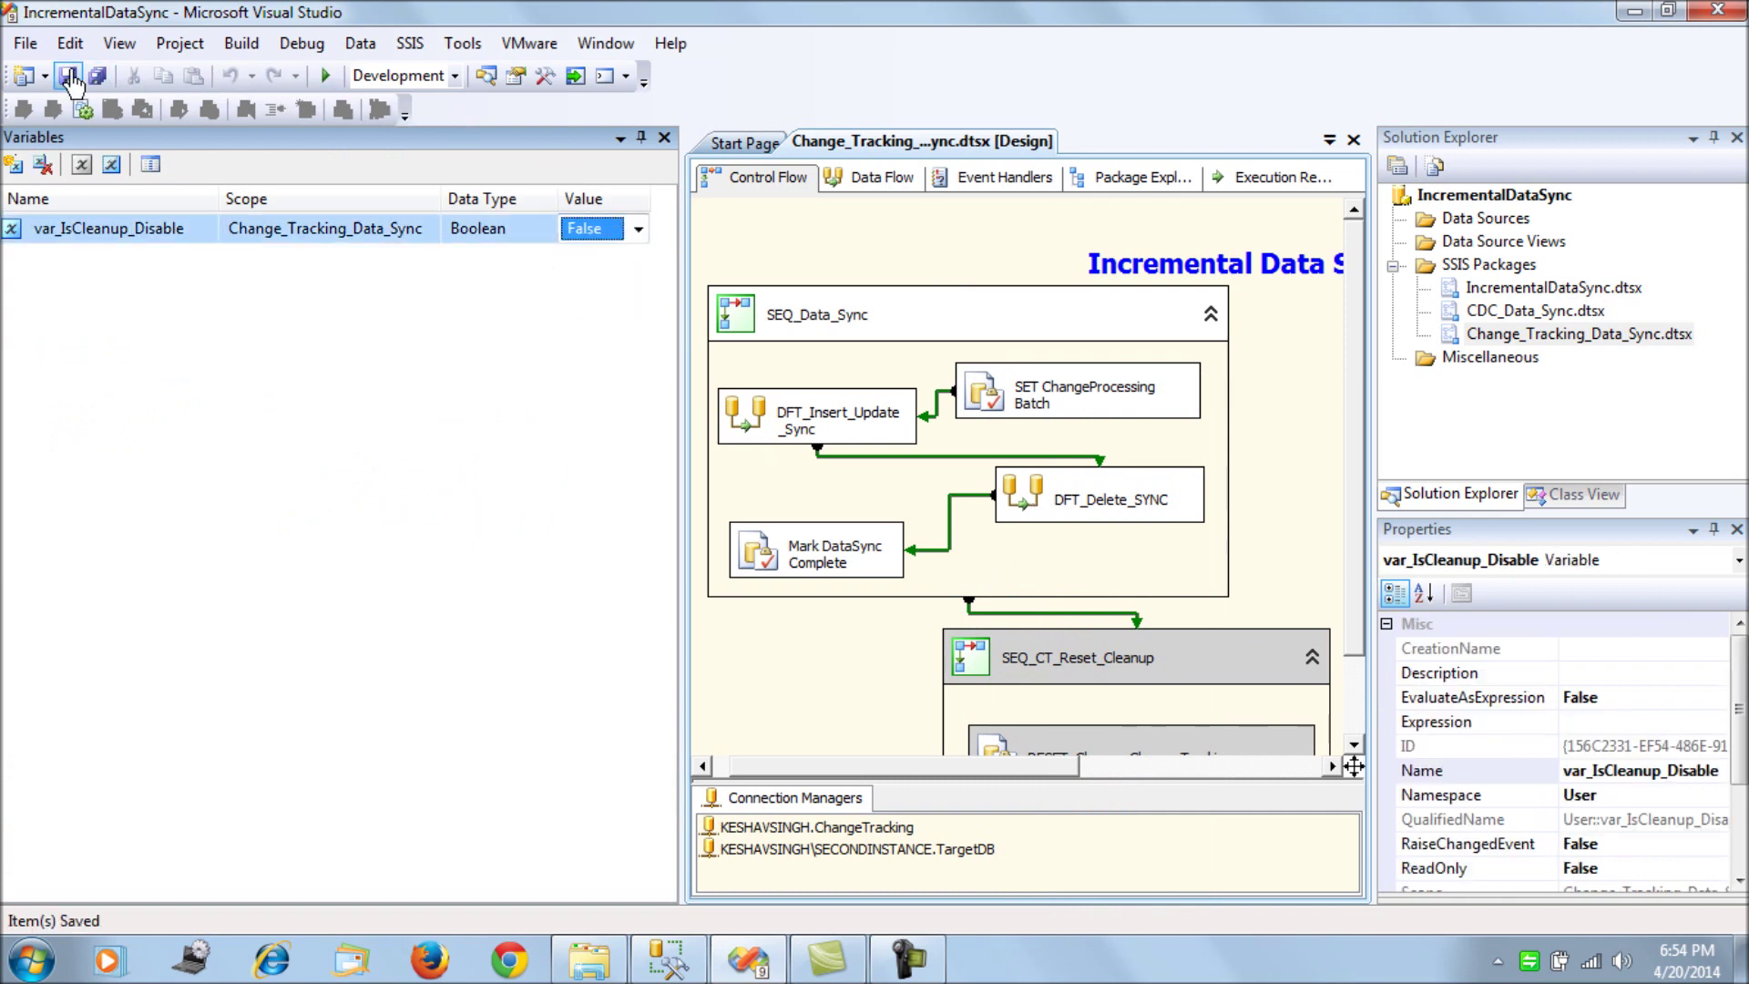
click(327, 77)
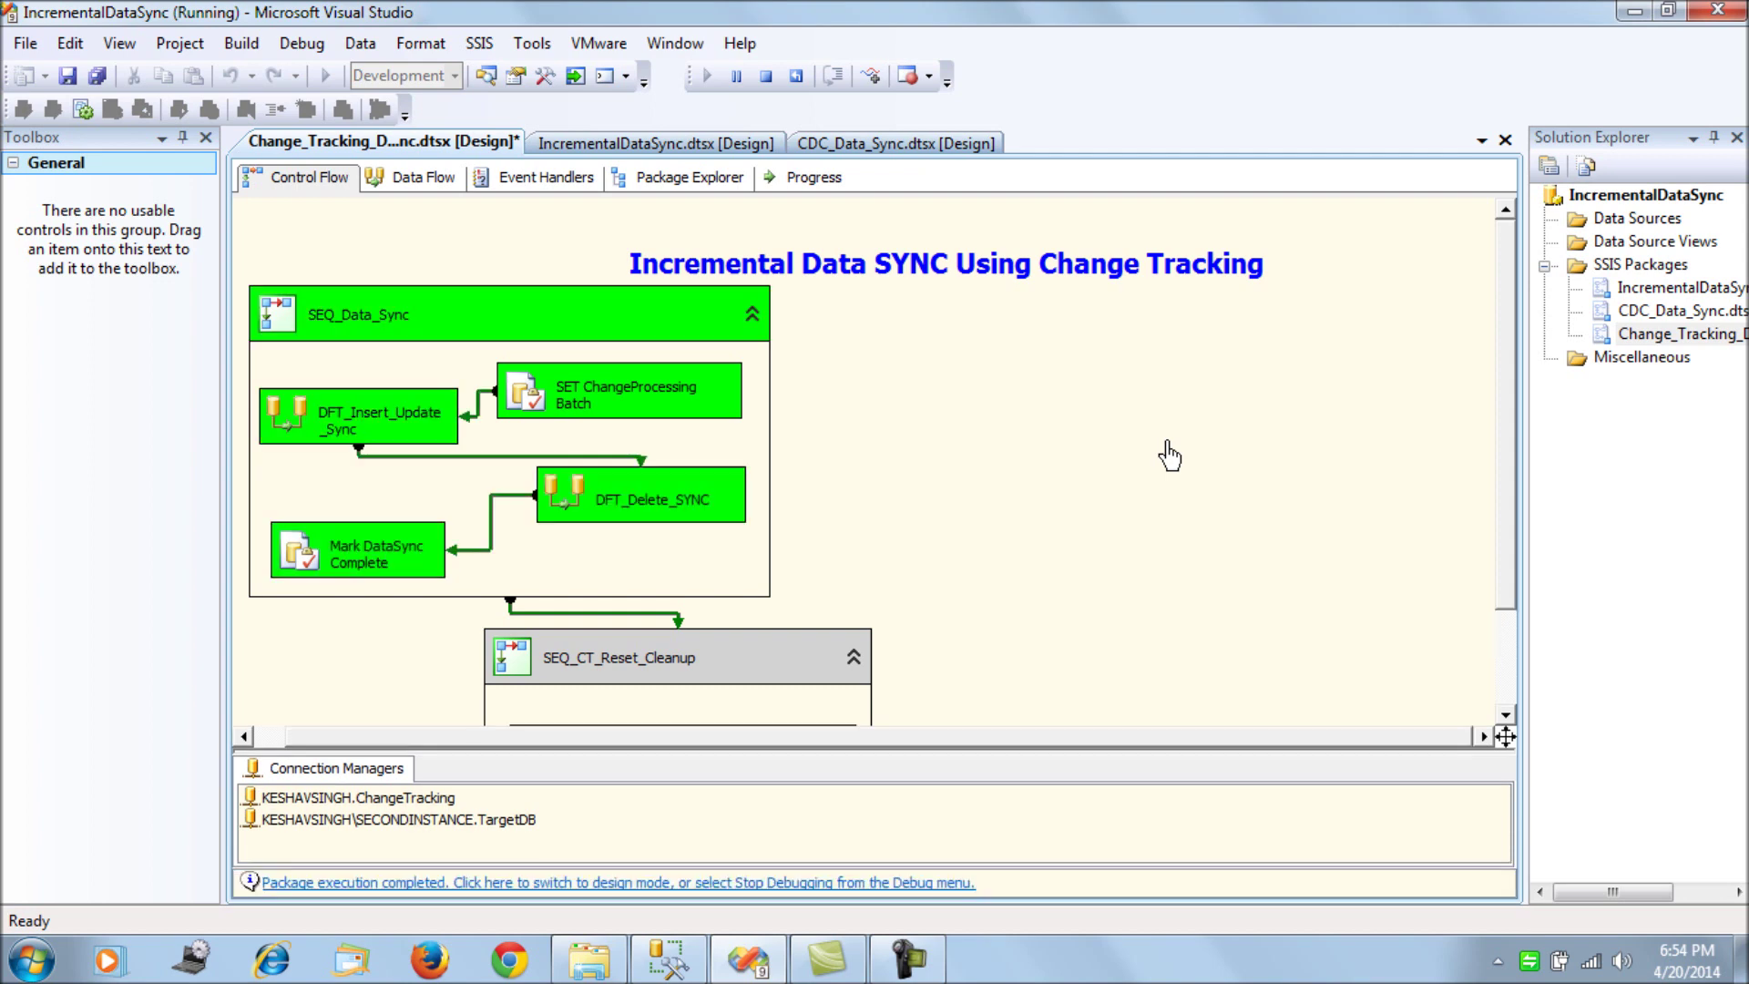
- Check the cleanup sequence's run status, and in SQL Server Management Studio select the ChangeTracking table query to review the sync flags
scroll(1170, 455, down, 3)
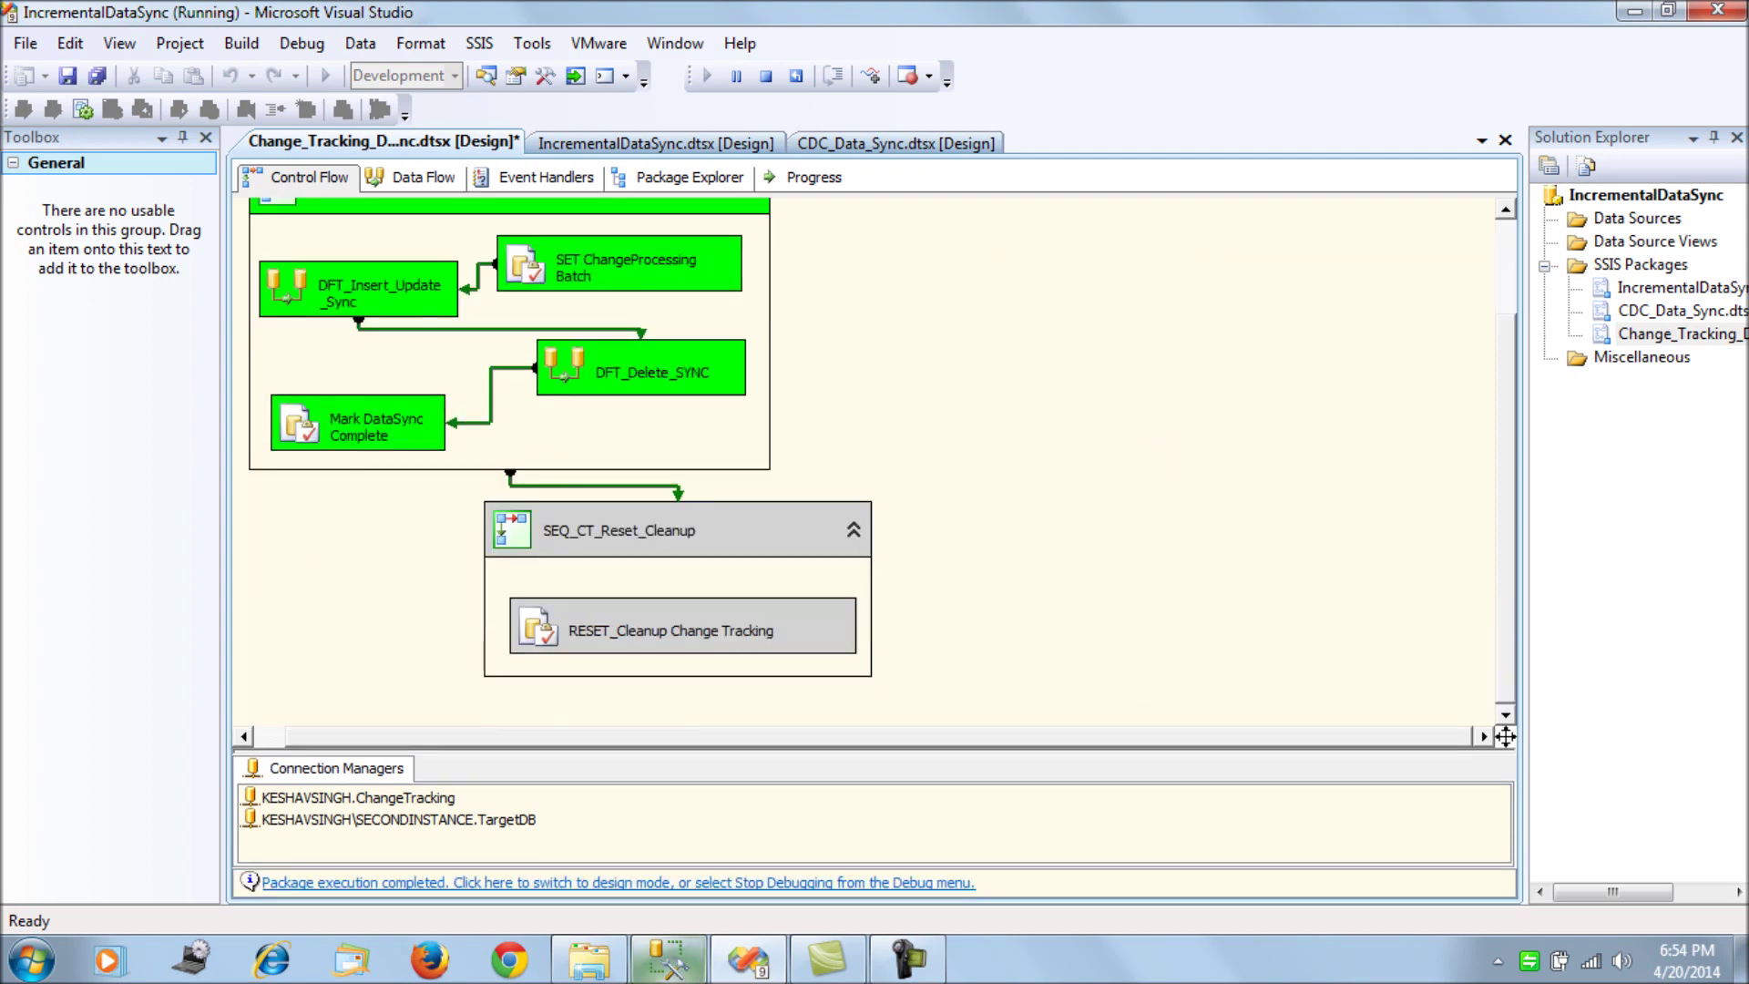
click(643, 973)
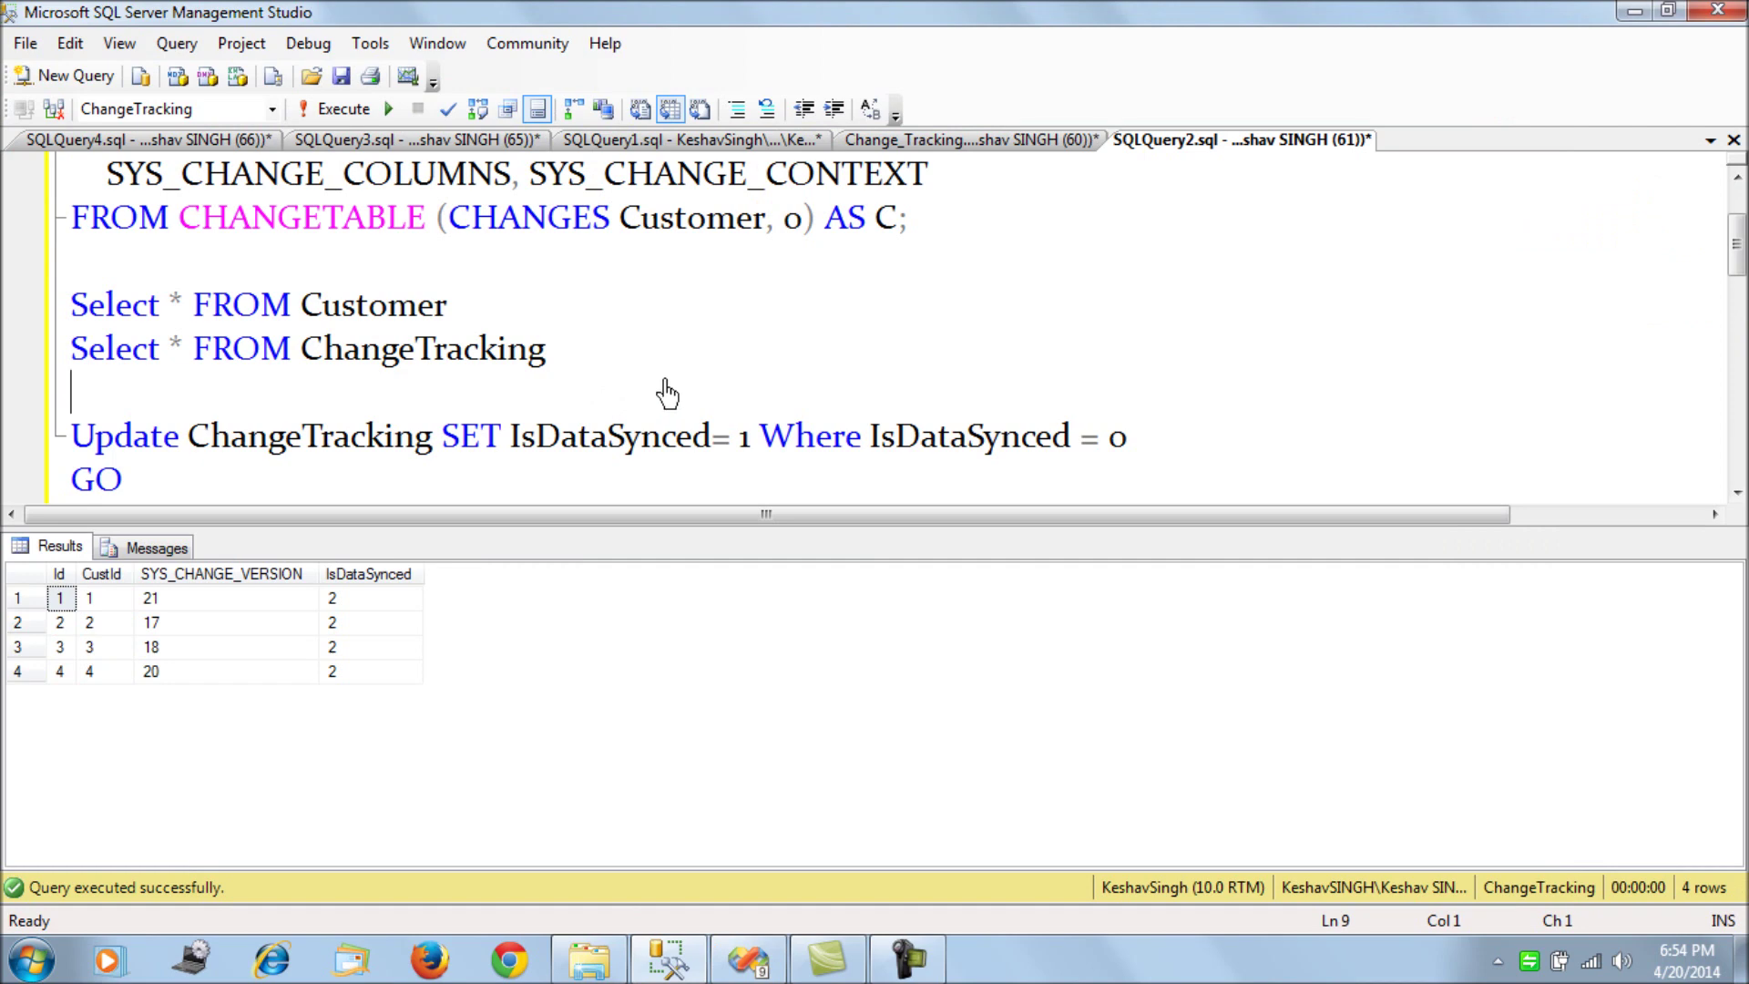
drag(557, 359, 7, 361)
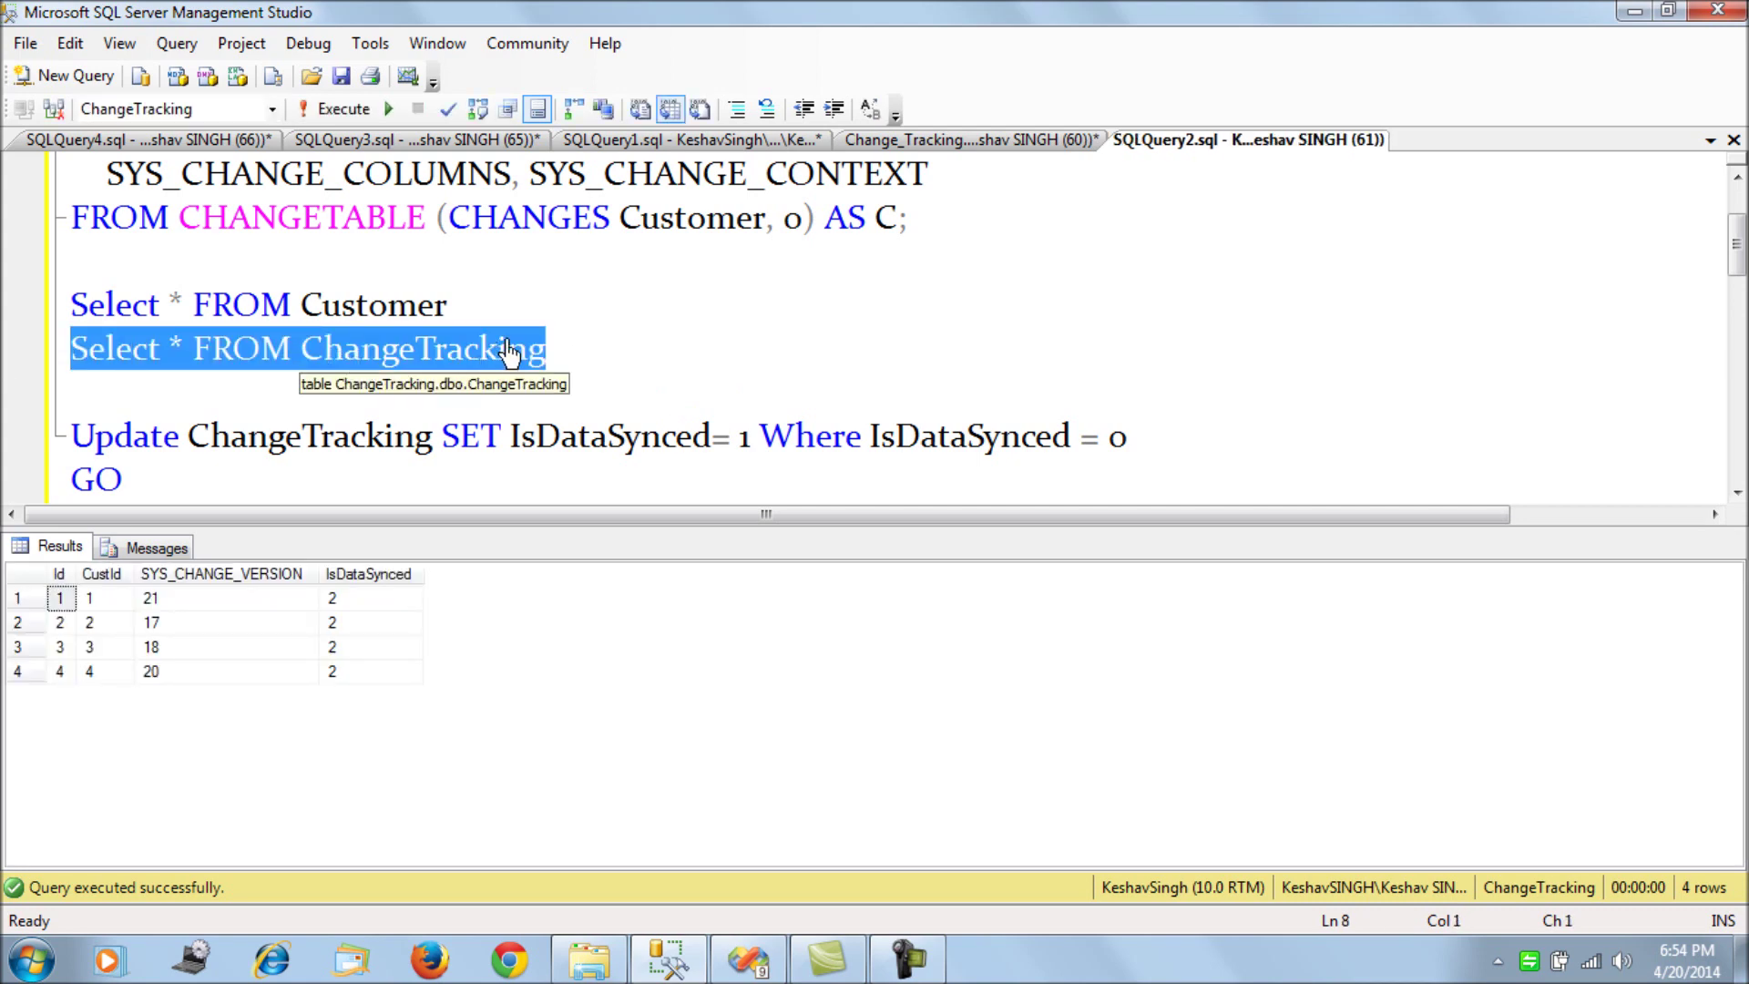
- Switch back to Visual Studio and stop the debugging run of the Change_Tracking_Data_Sync package
click(736, 964)
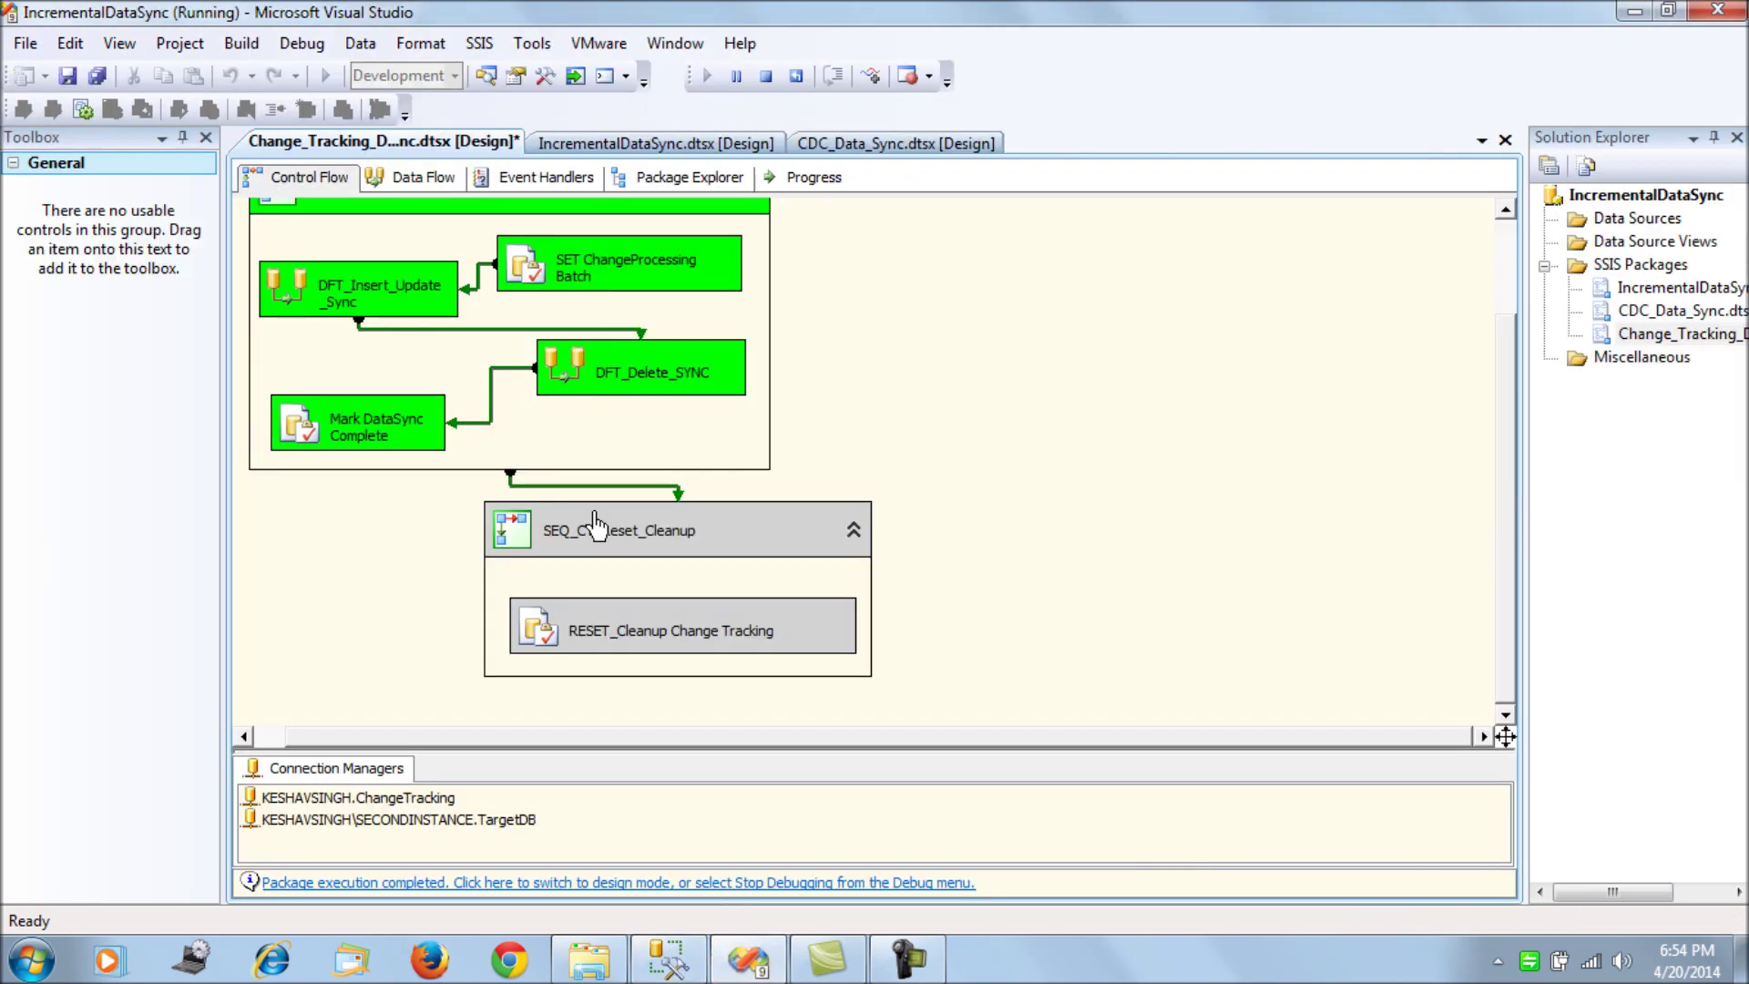
click(766, 76)
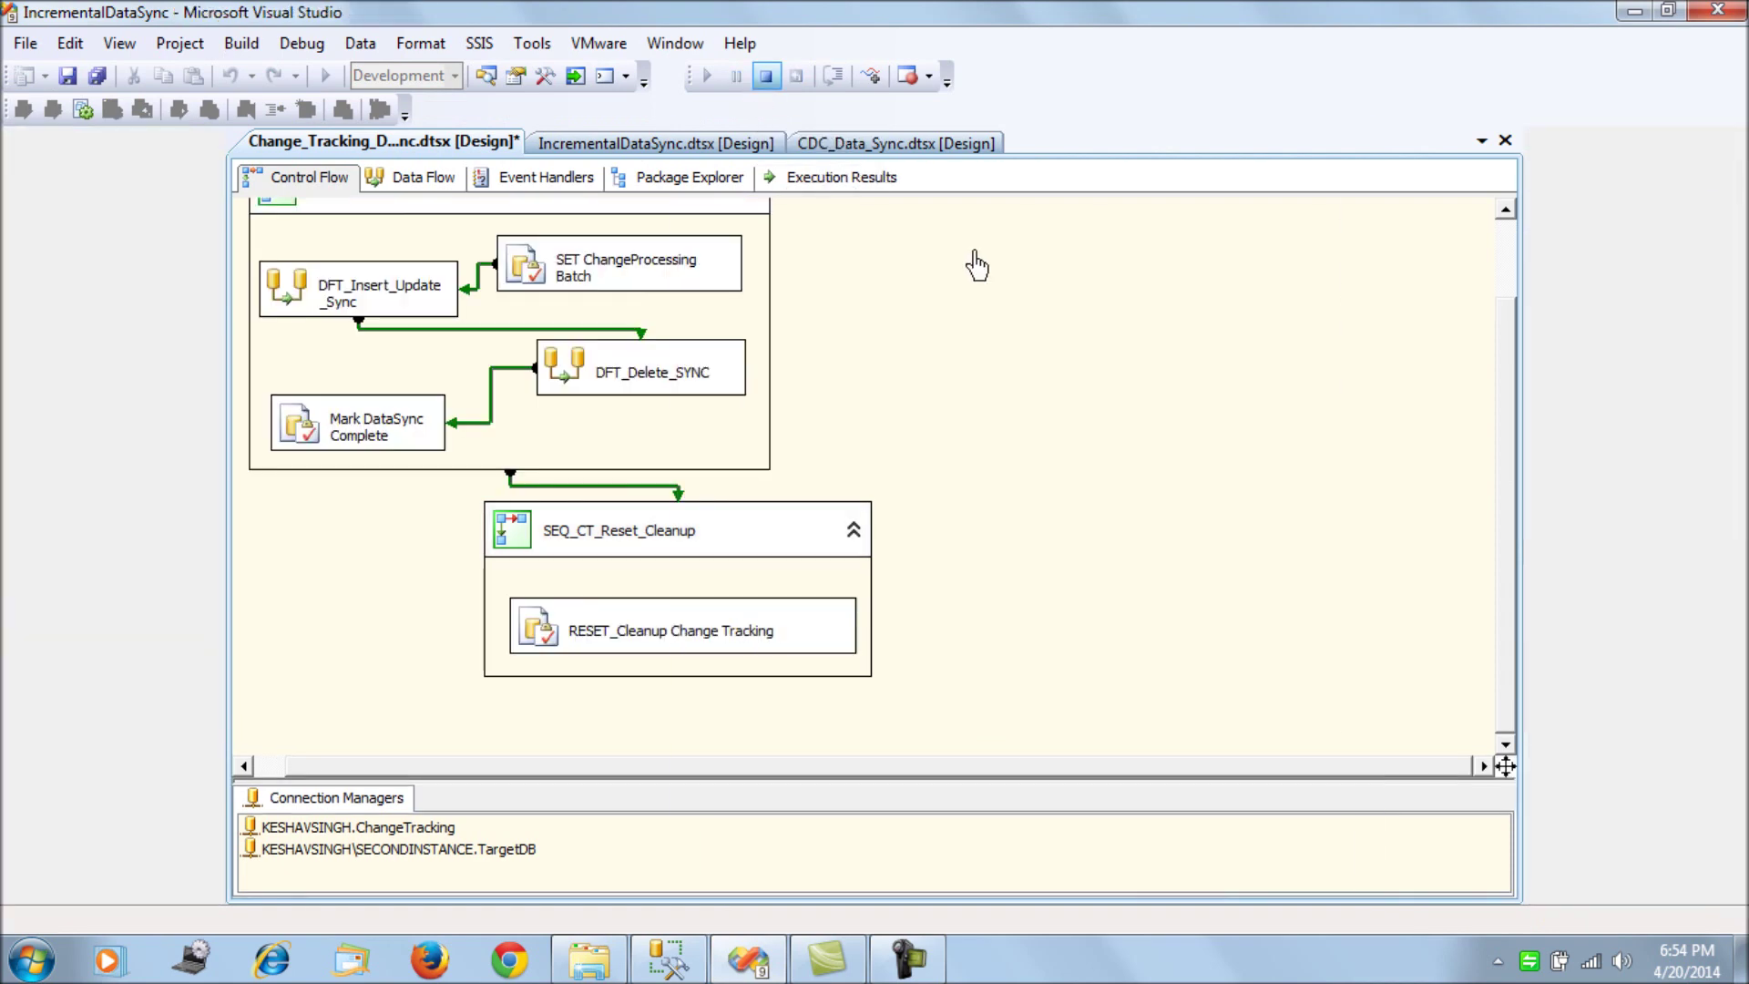
click(665, 136)
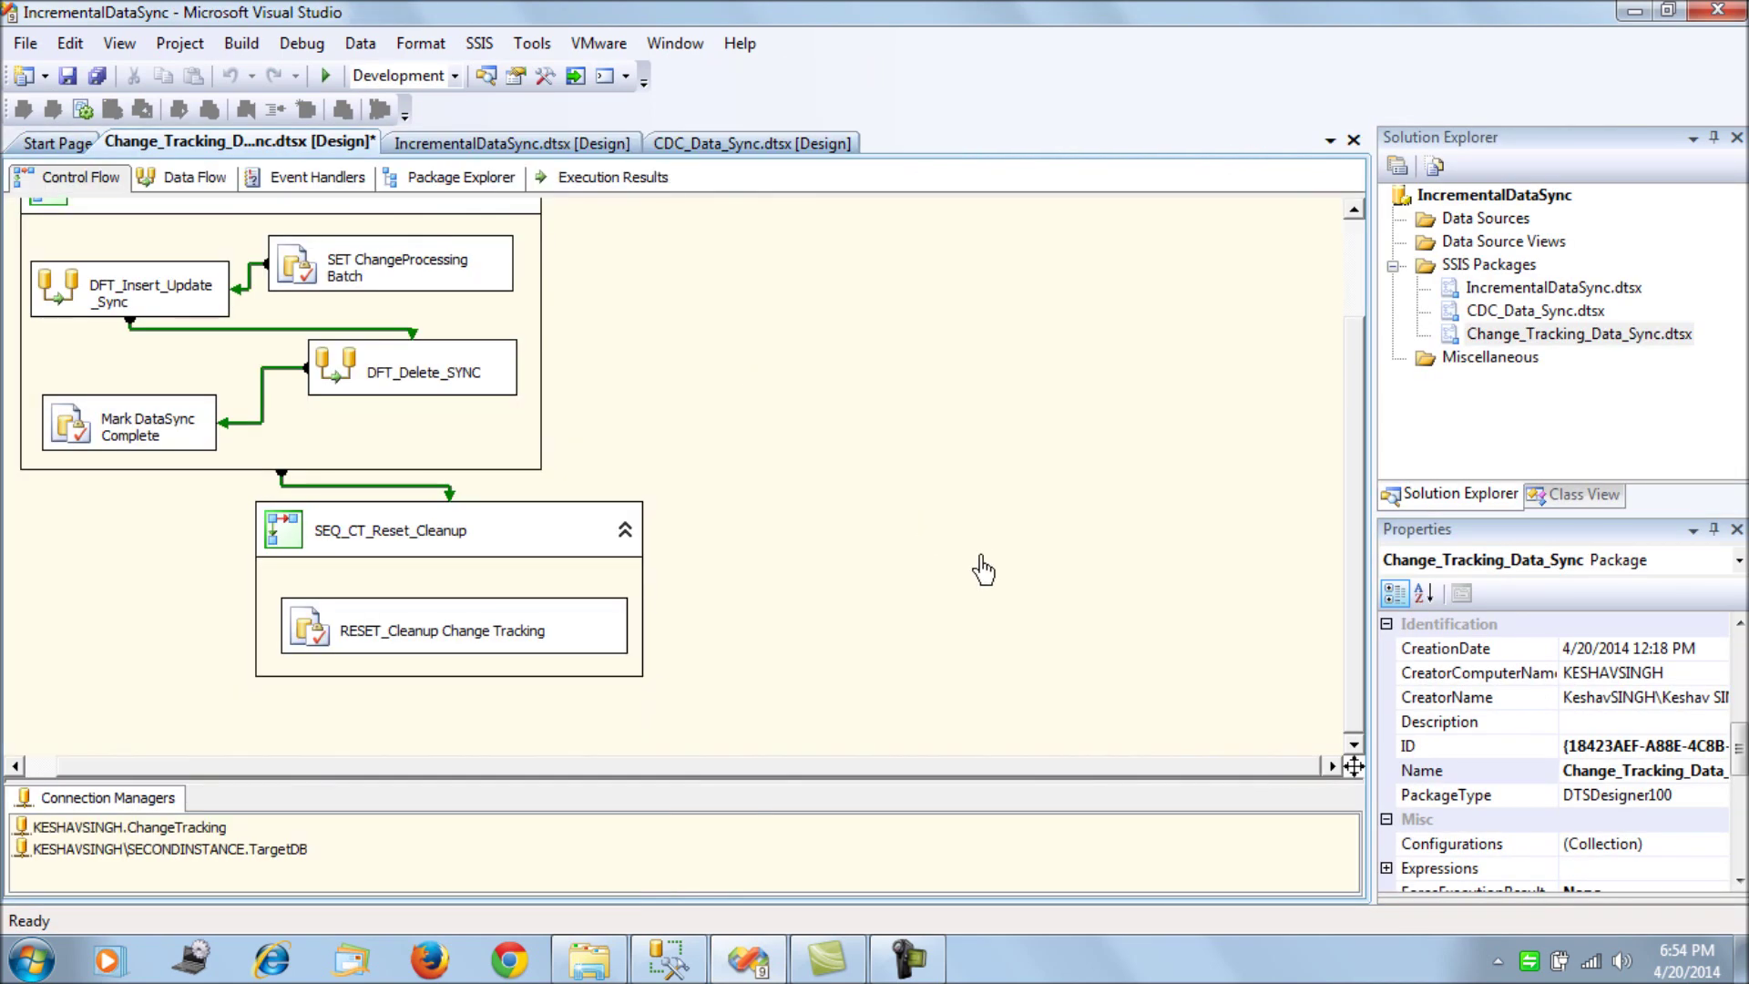
scroll(982, 570, up, 3)
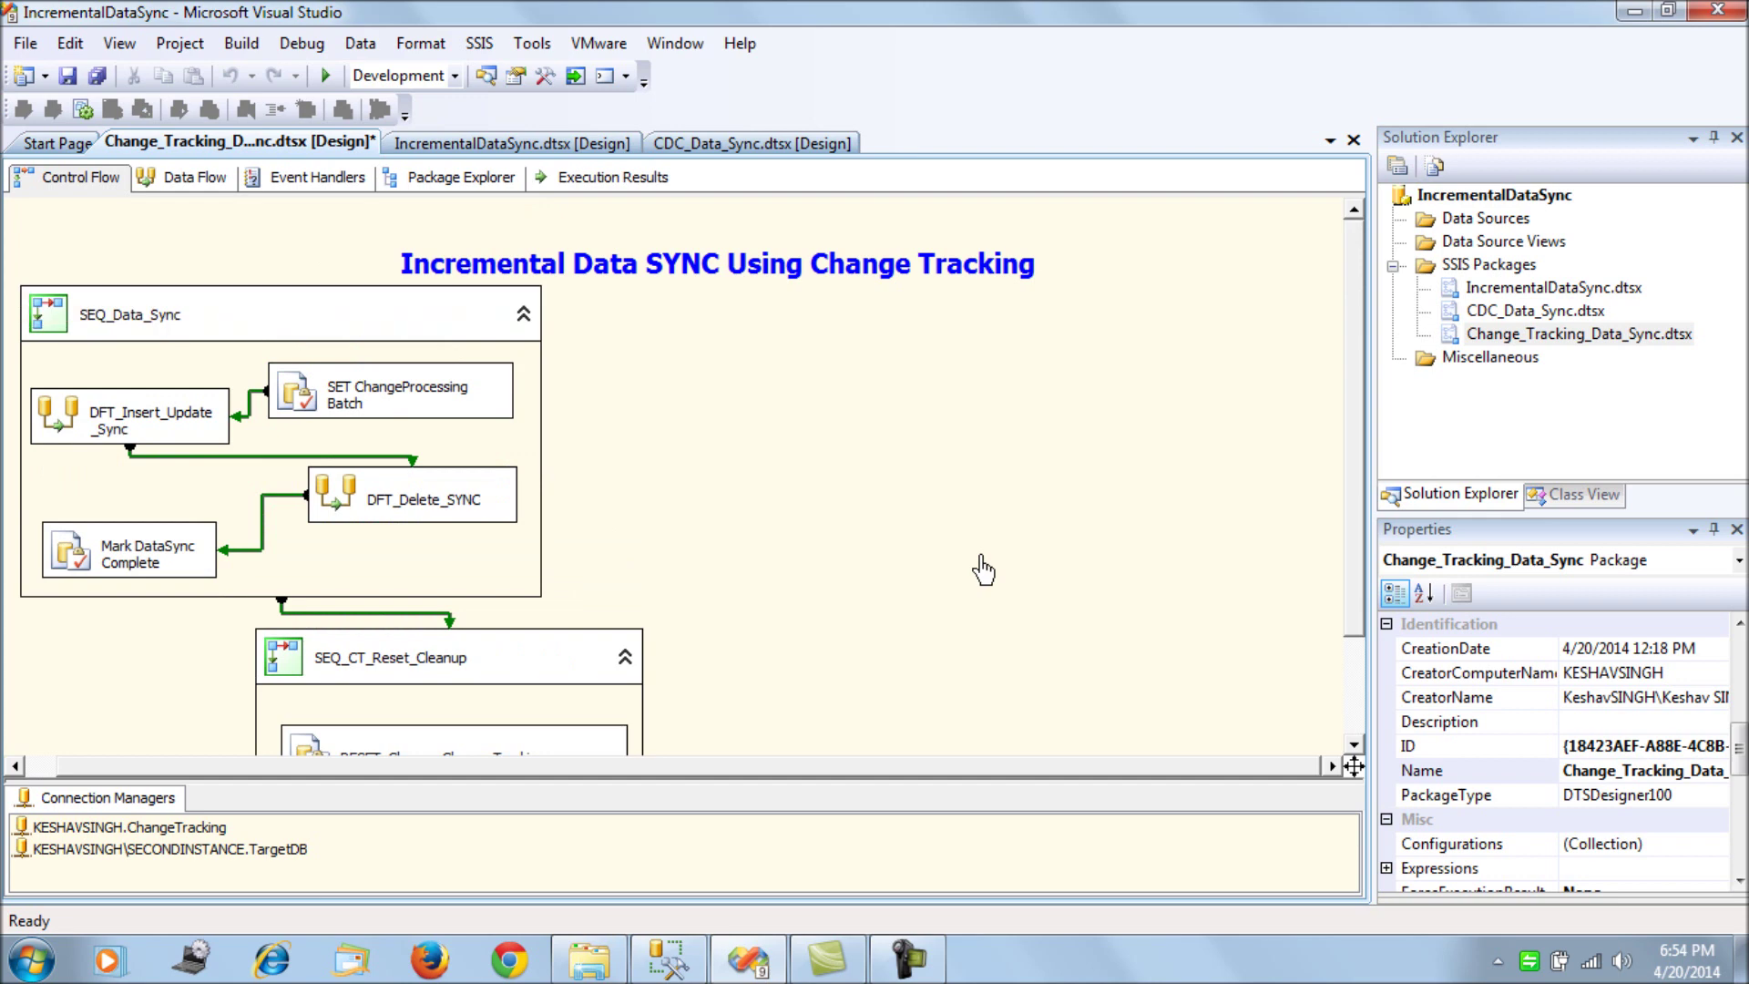